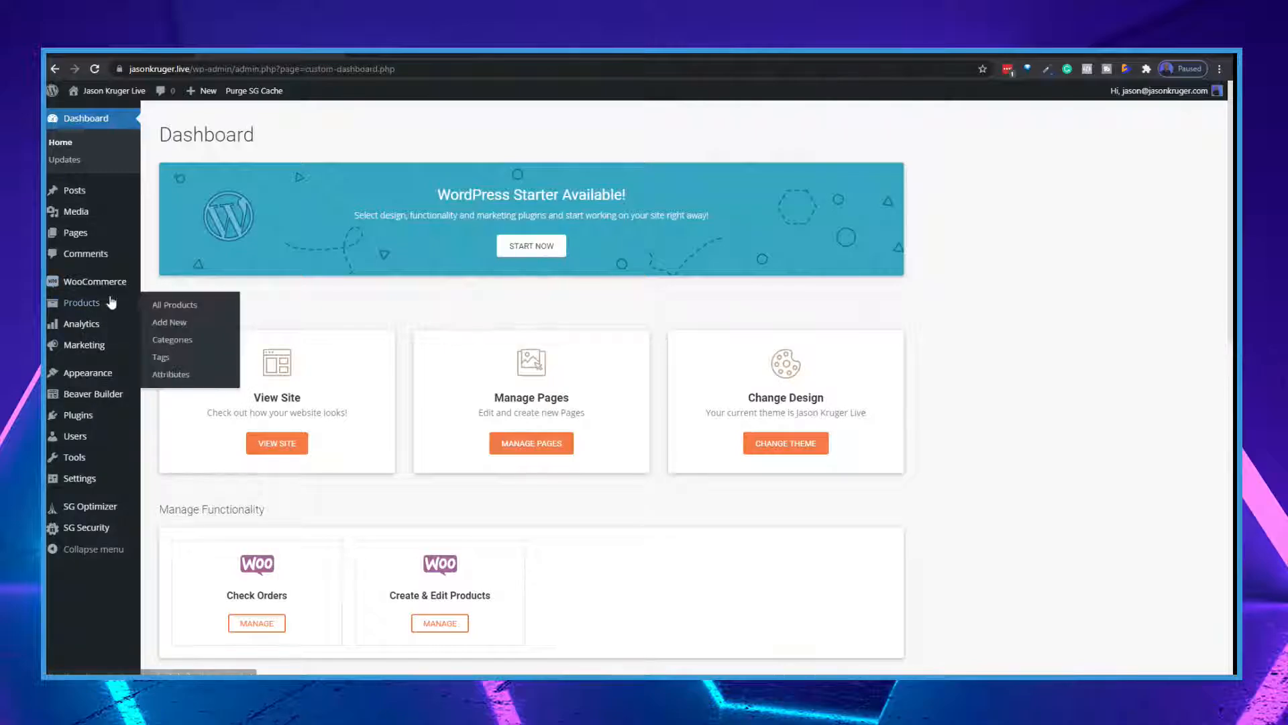
Step: Open the base typography settings in the global section of the theme customiser
{"action": "mouse_move", "coordinate": [79, 303]}
{"action": "mouse_move", "coordinate": [101, 376]}
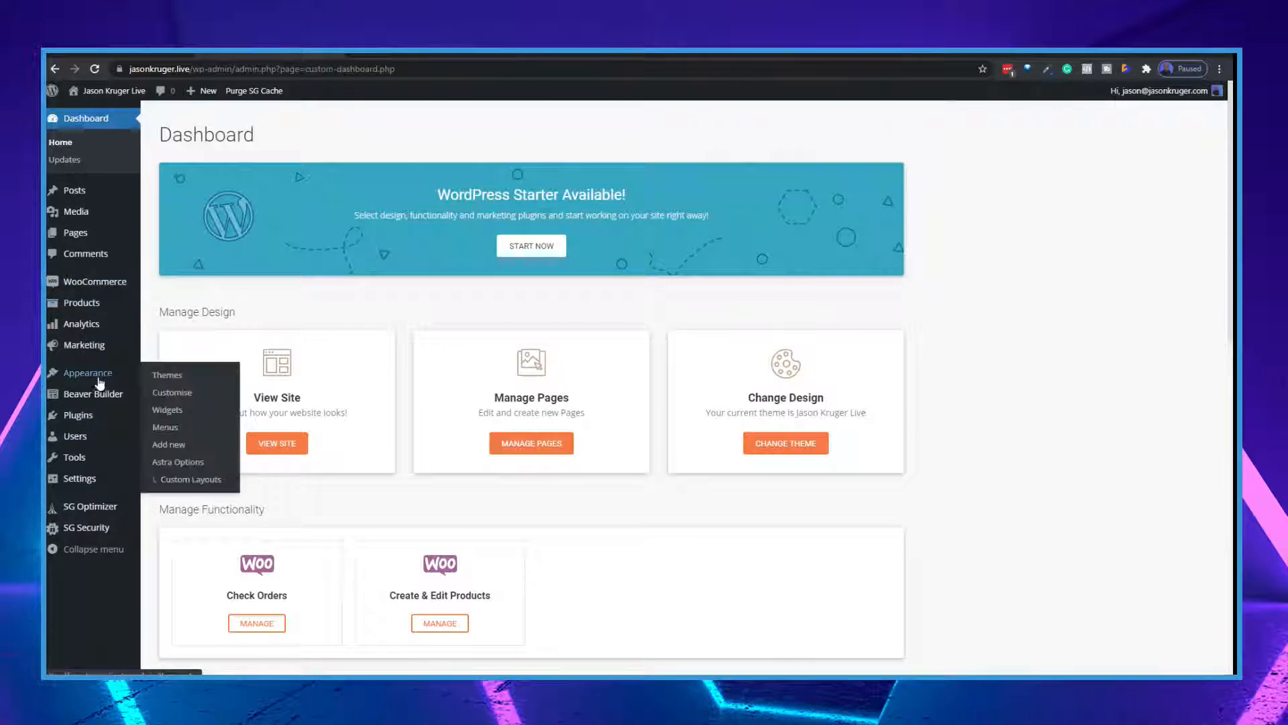
{"action": "left_click", "coordinate": [173, 397]}
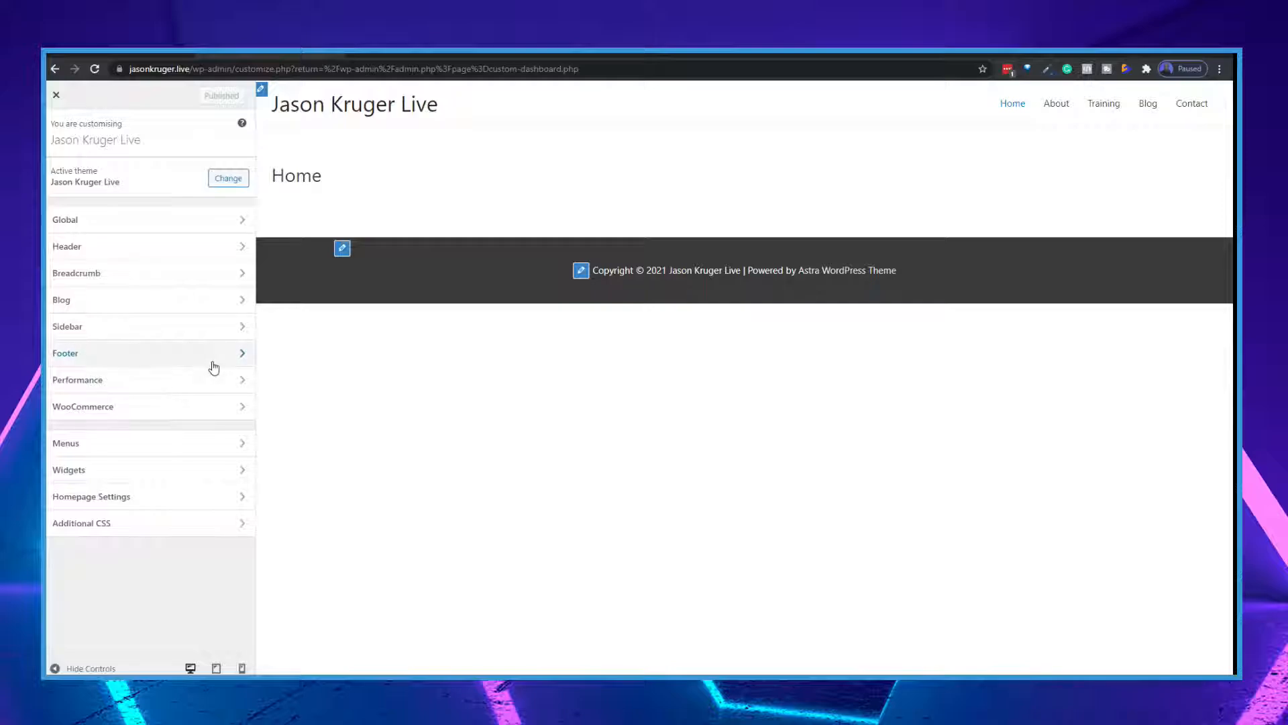
{"action": "left_click", "coordinate": [99, 220]}
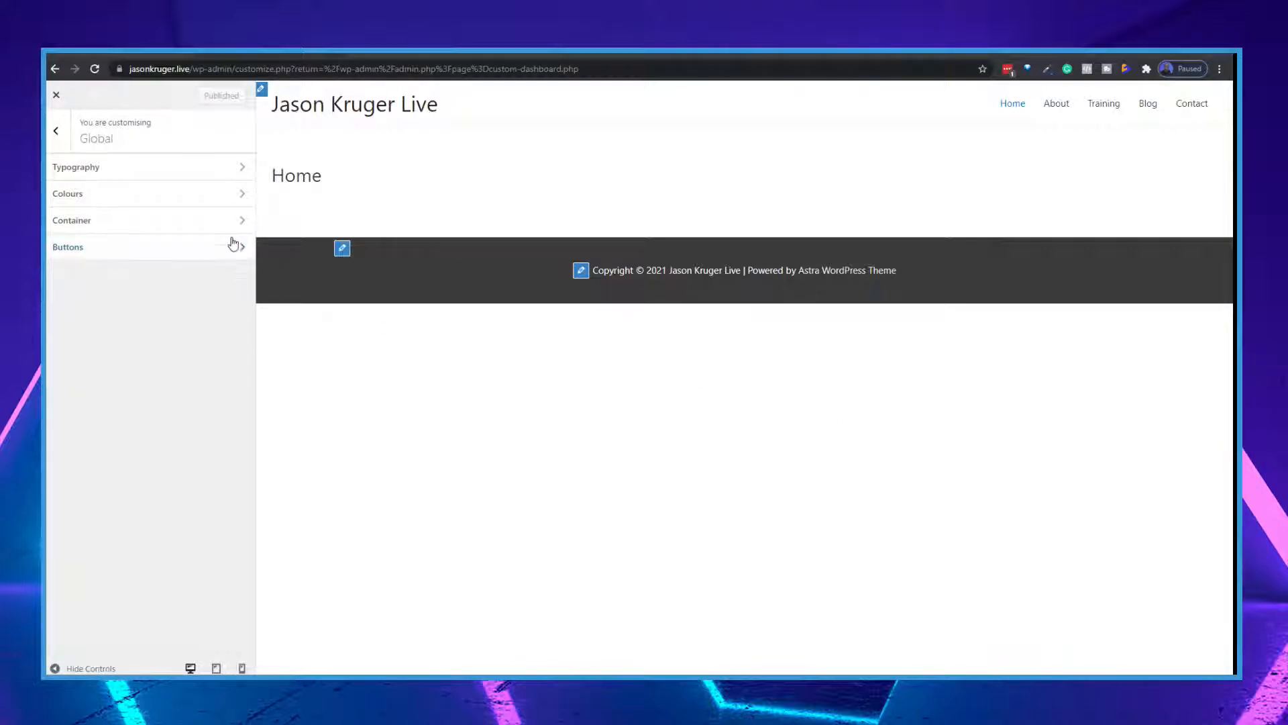
{"action": "left_click", "coordinate": [173, 174]}
{"action": "left_click", "coordinate": [193, 175]}
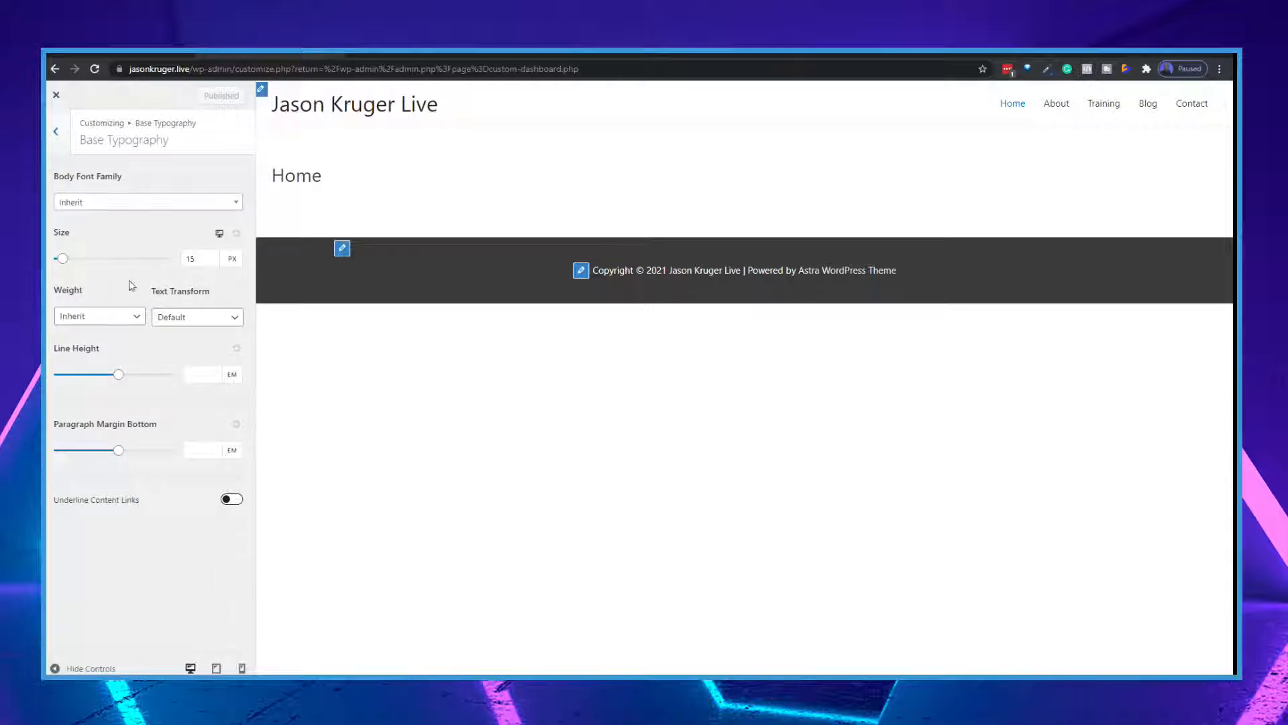
Step: Set the site's body font family to the Google font Lato
{"action": "left_click", "coordinate": [181, 213]}
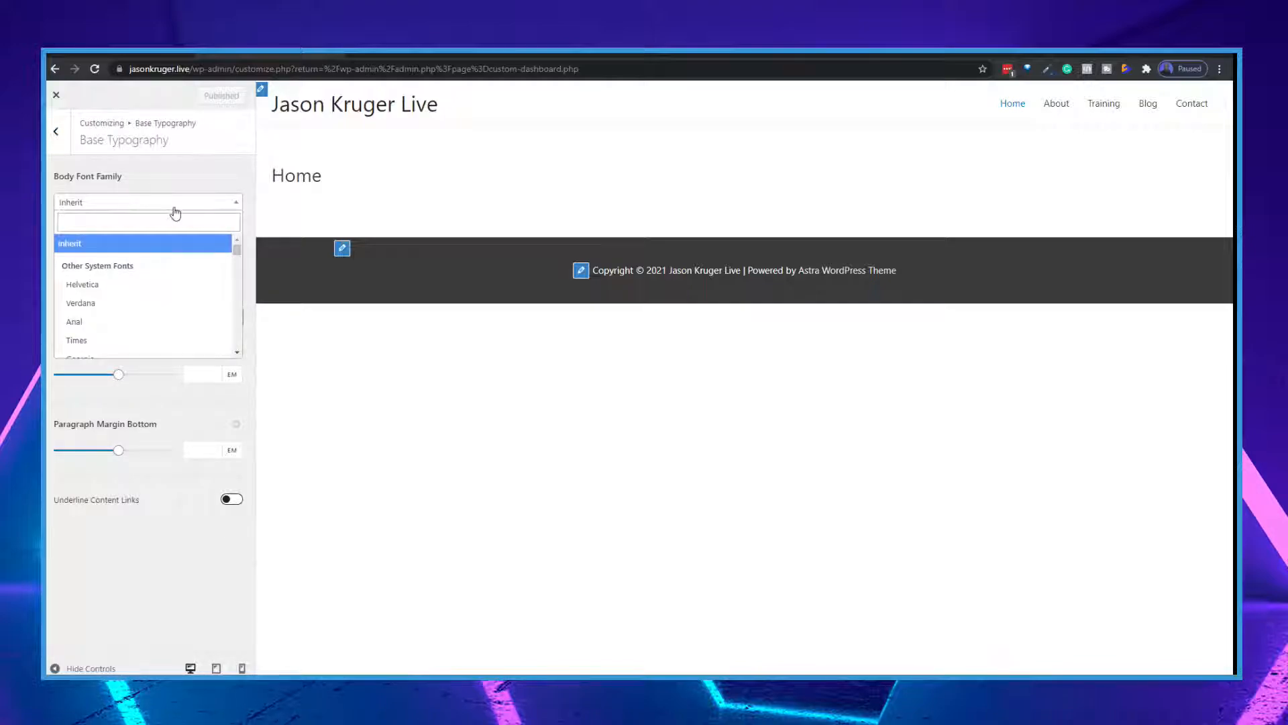
{"action": "left_click", "coordinate": [152, 224]}
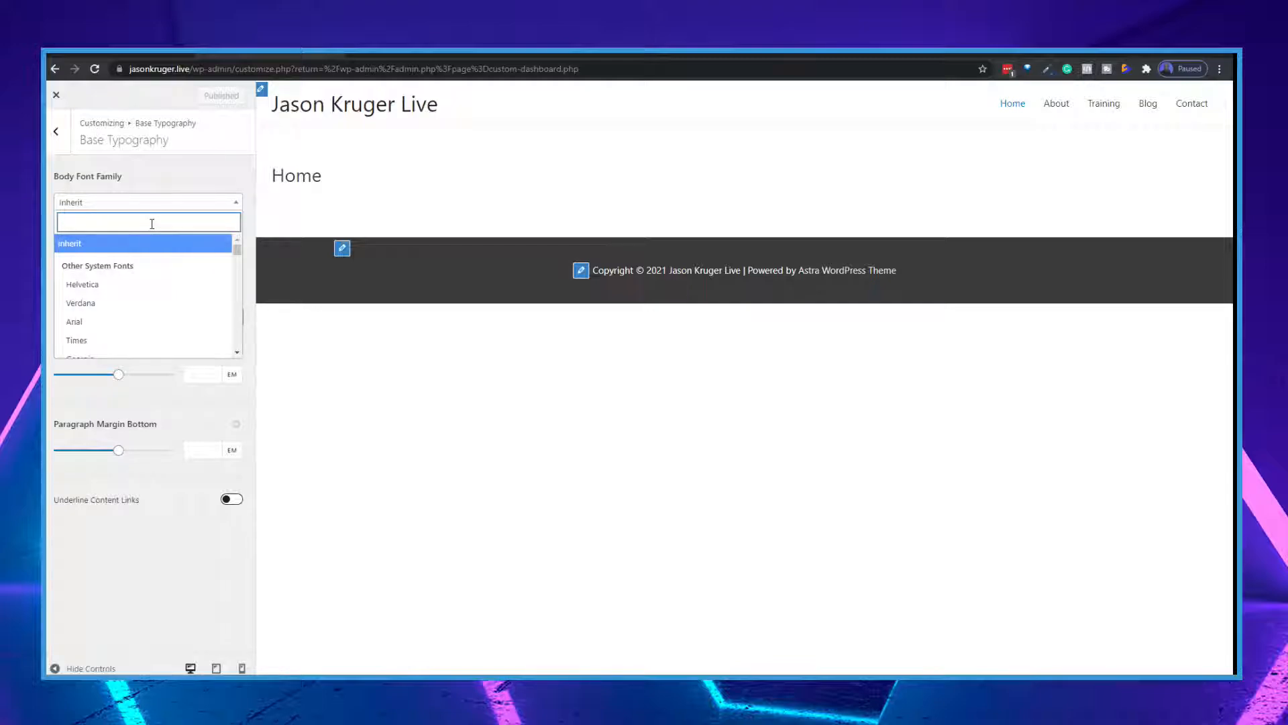
{"action": "type", "text": "lato"}
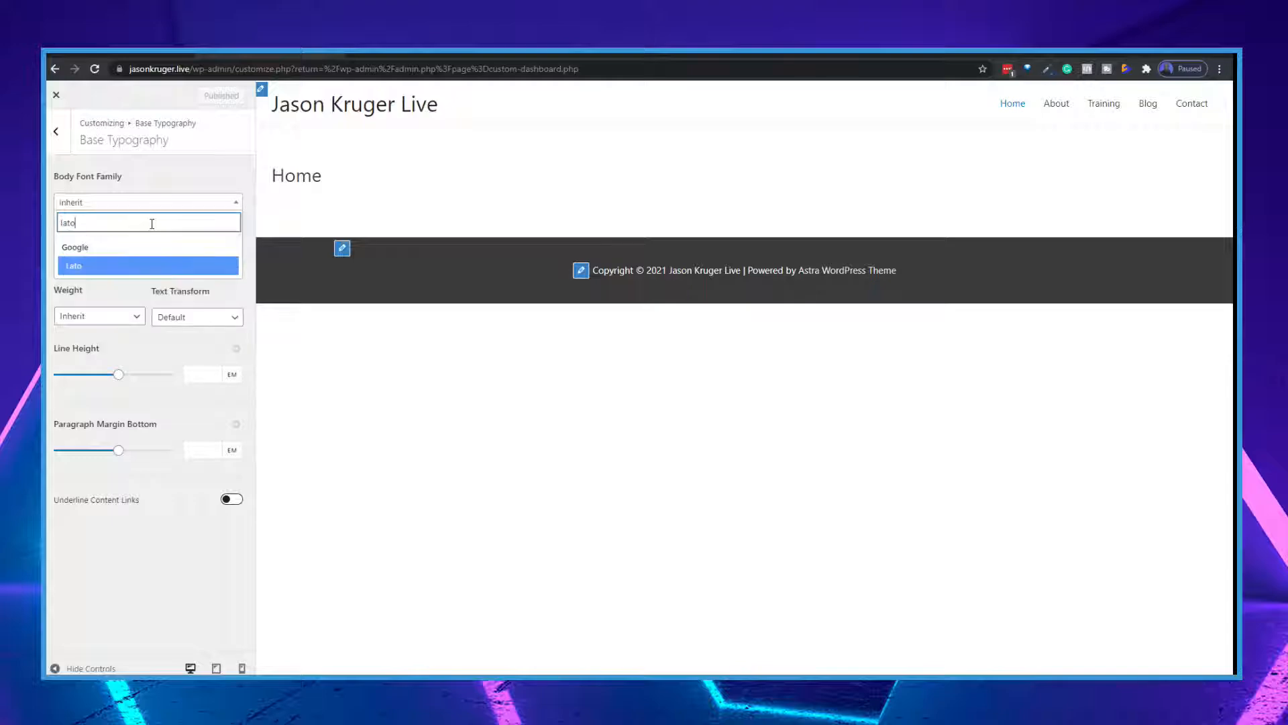
{"action": "left_click", "coordinate": [82, 267]}
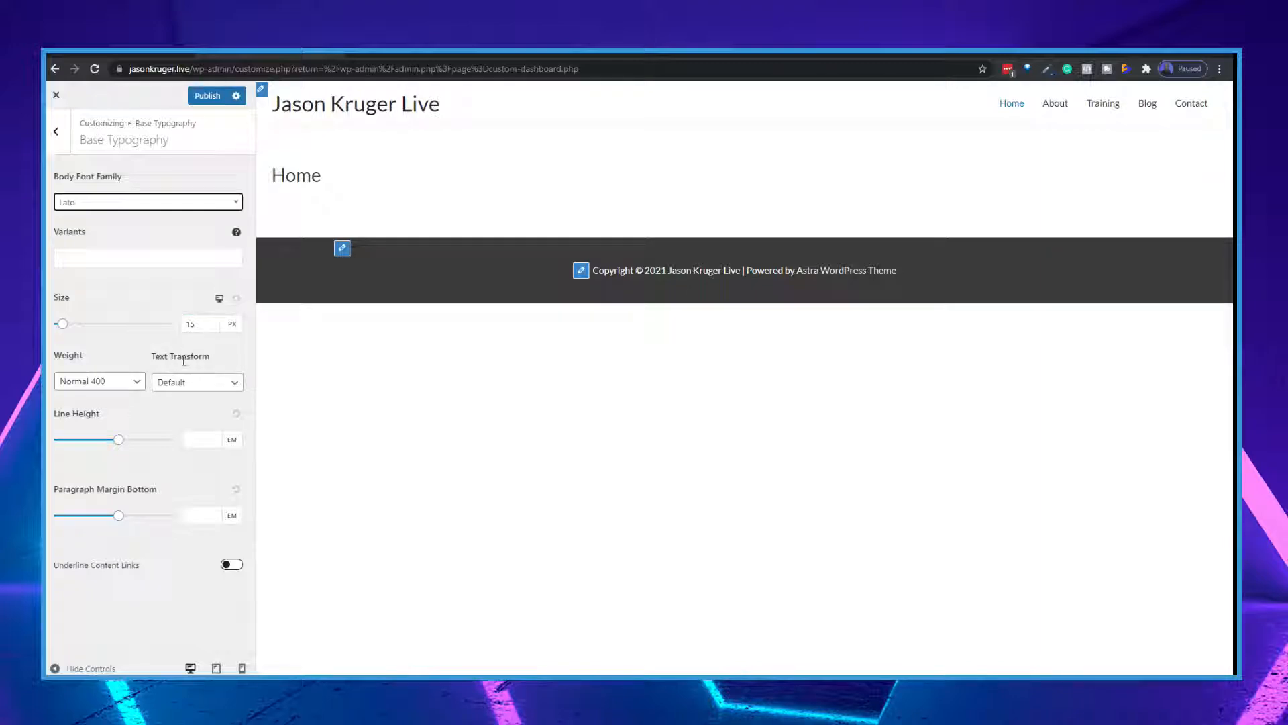
Step: Set the body text weight to Light 300 and its line height to 1.45 em
{"action": "left_click", "coordinate": [119, 384]}
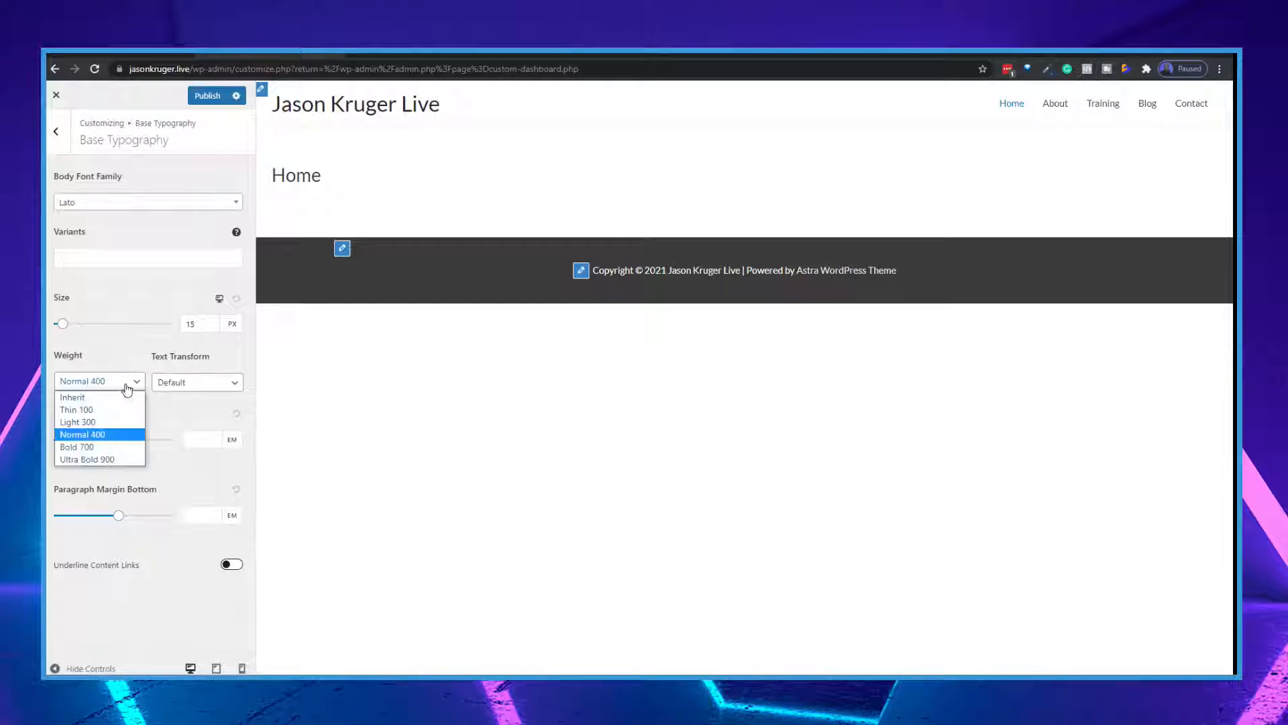
{"action": "left_click", "coordinate": [98, 423]}
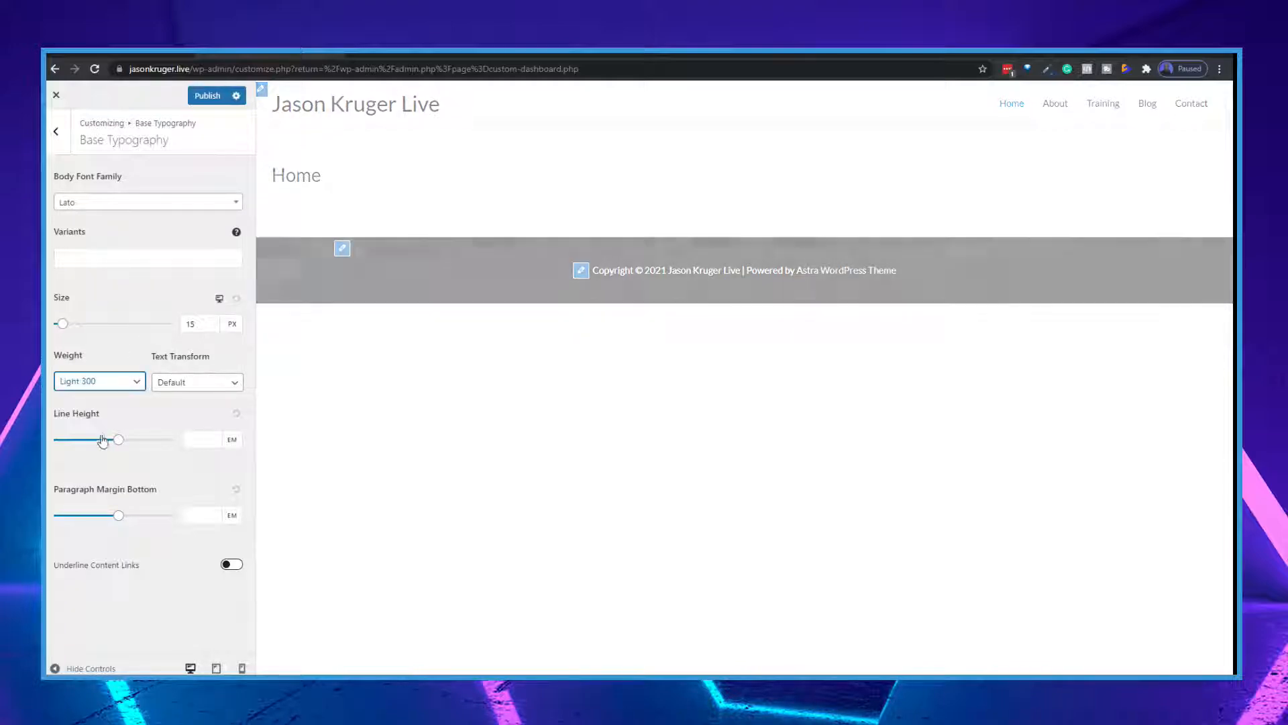
{"action": "left_click", "coordinate": [188, 441]}
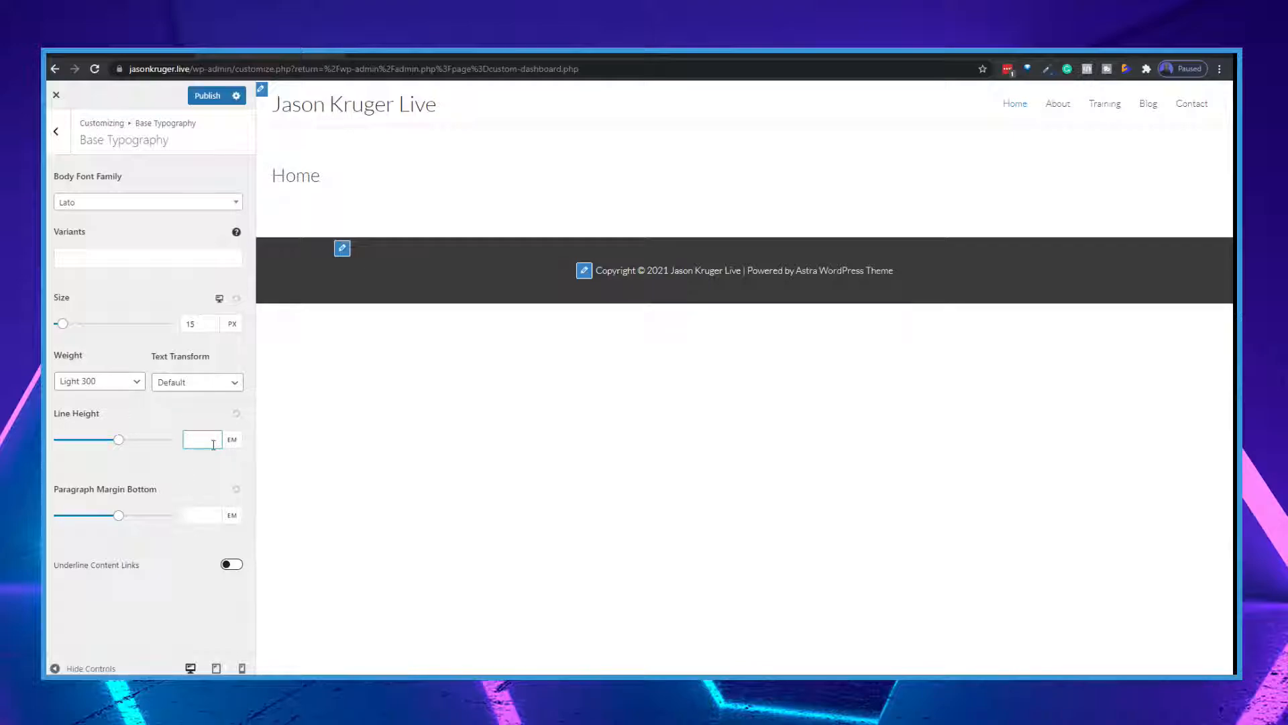
{"action": "type", "text": "1"}
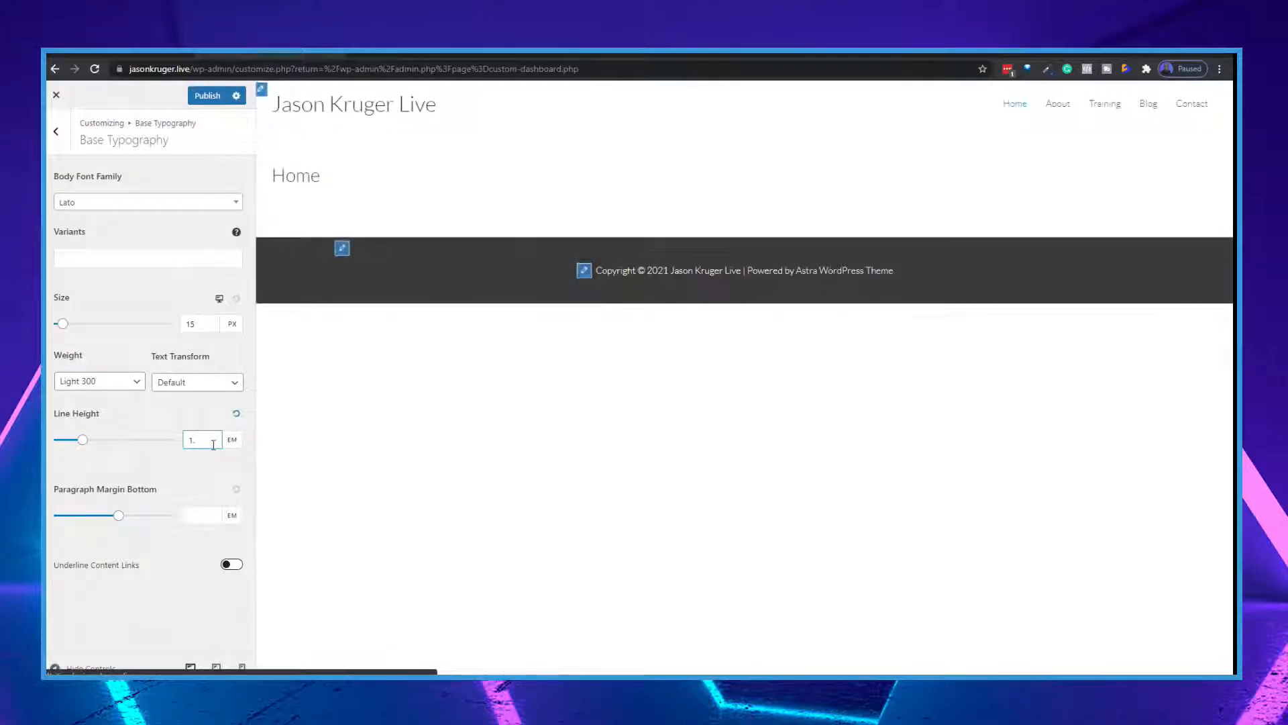
{"action": "type", "text": ".45"}
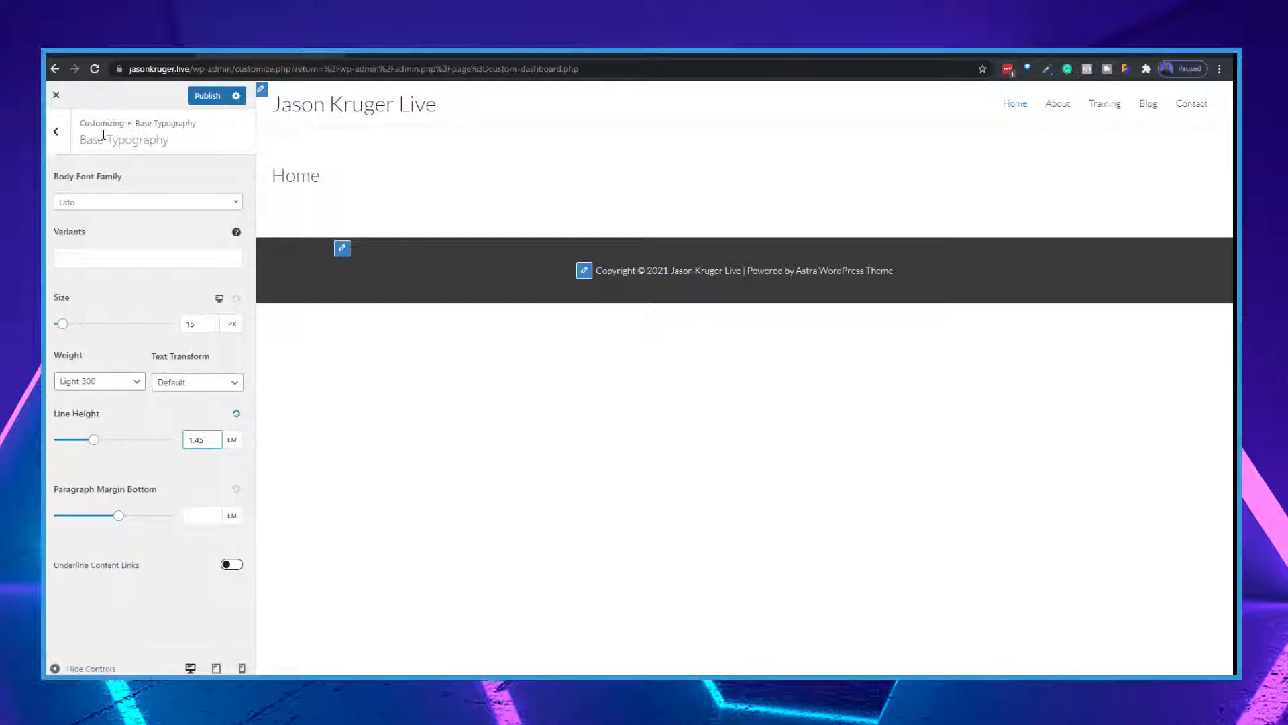
Step: Set the general heading font family to Oswald with the weight Semibold 600 in the headings typography settings
{"action": "left_click", "coordinate": [58, 135]}
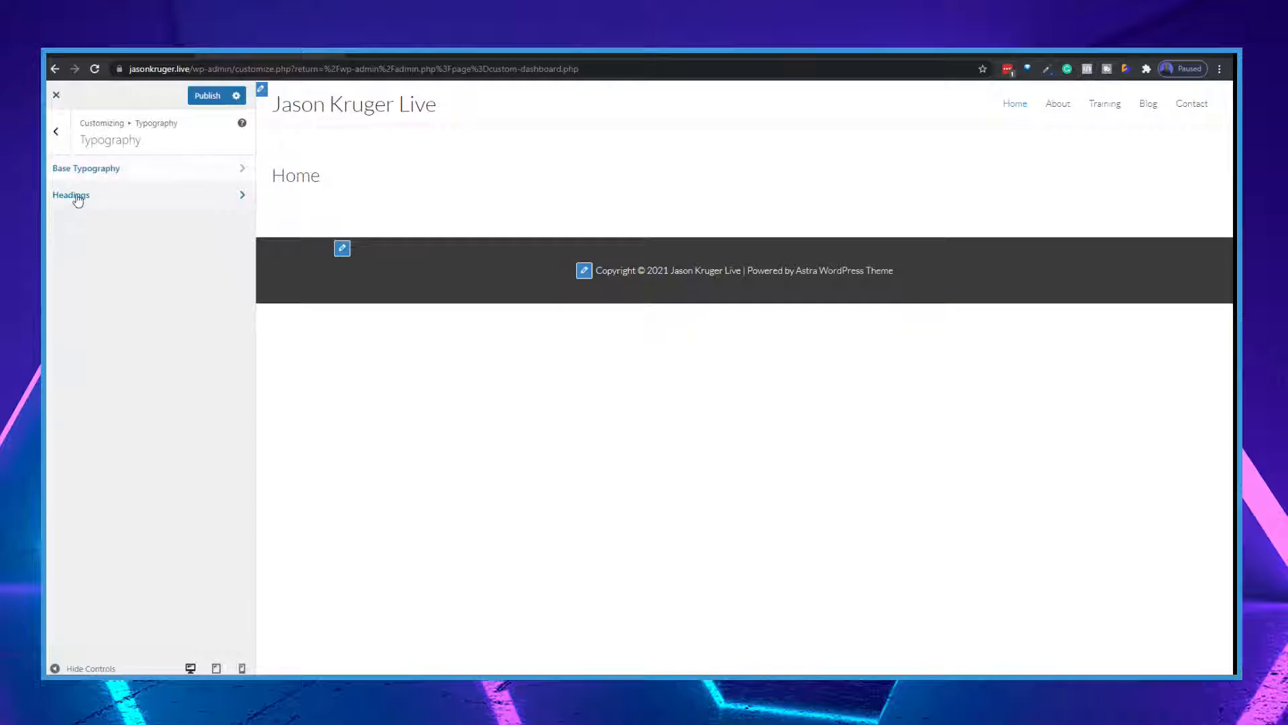
{"action": "left_click", "coordinate": [207, 213]}
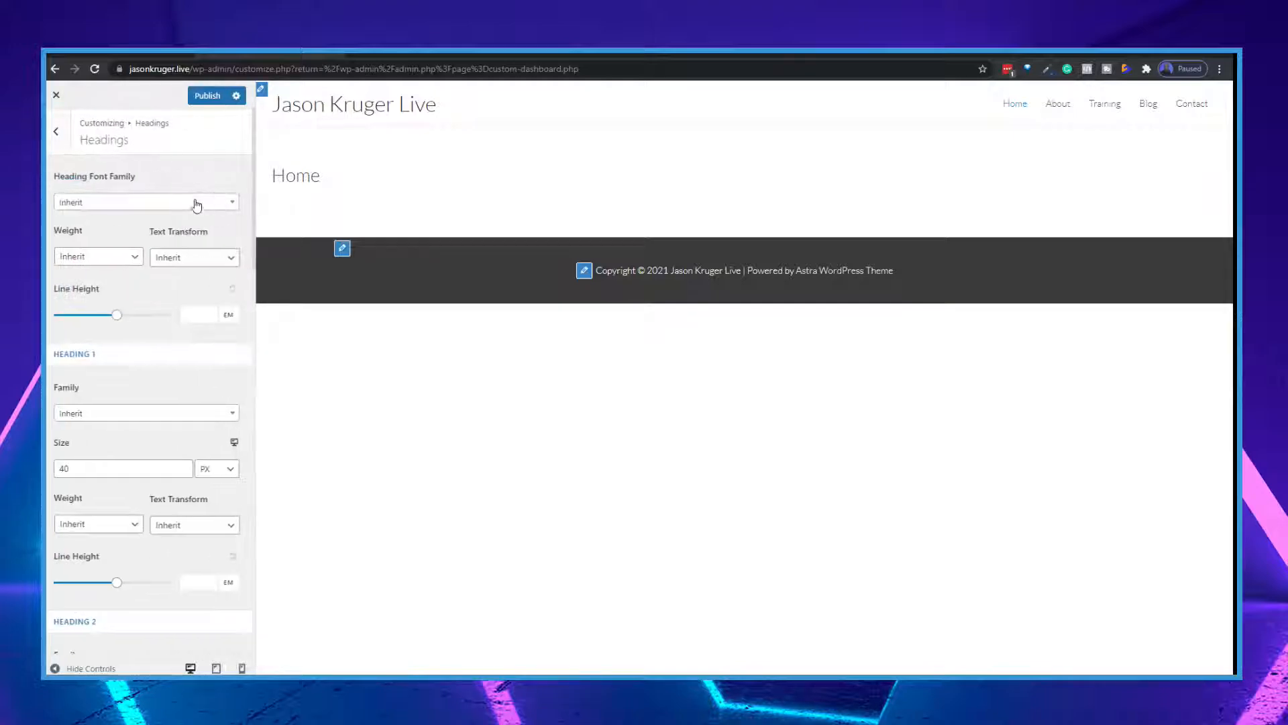
{"action": "left_click", "coordinate": [121, 203]}
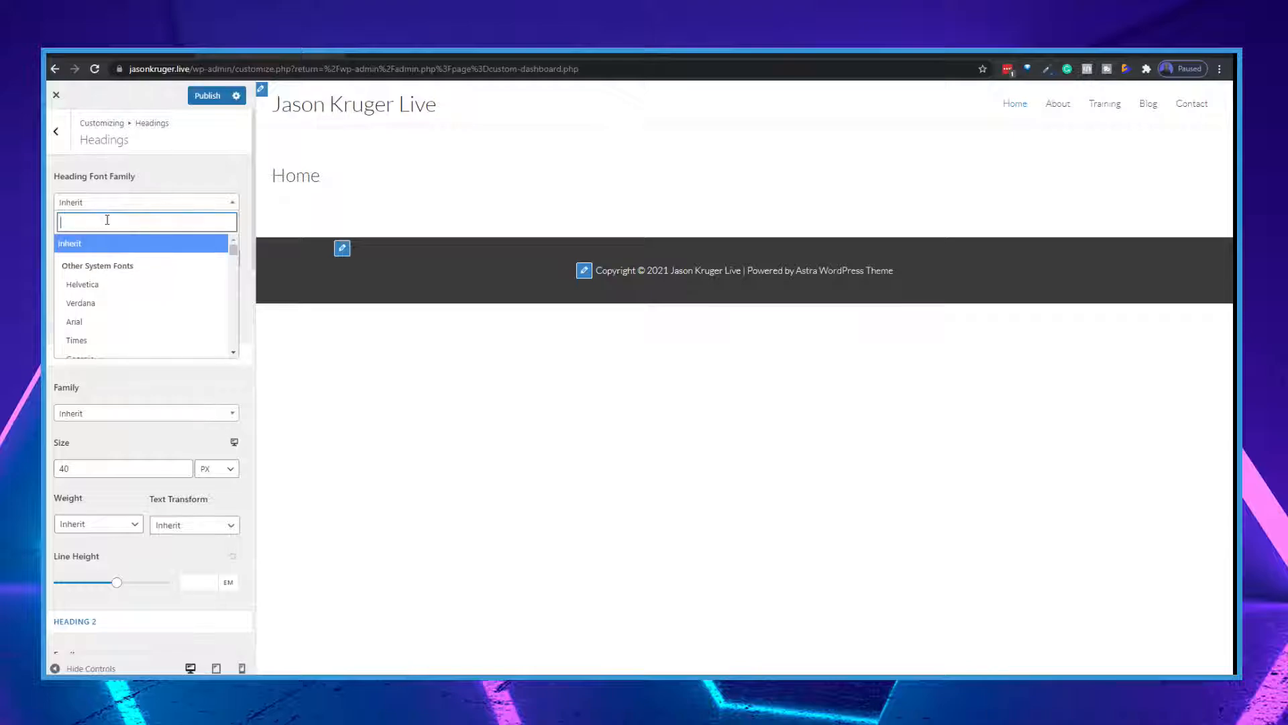
{"action": "type", "text": "oswa"}
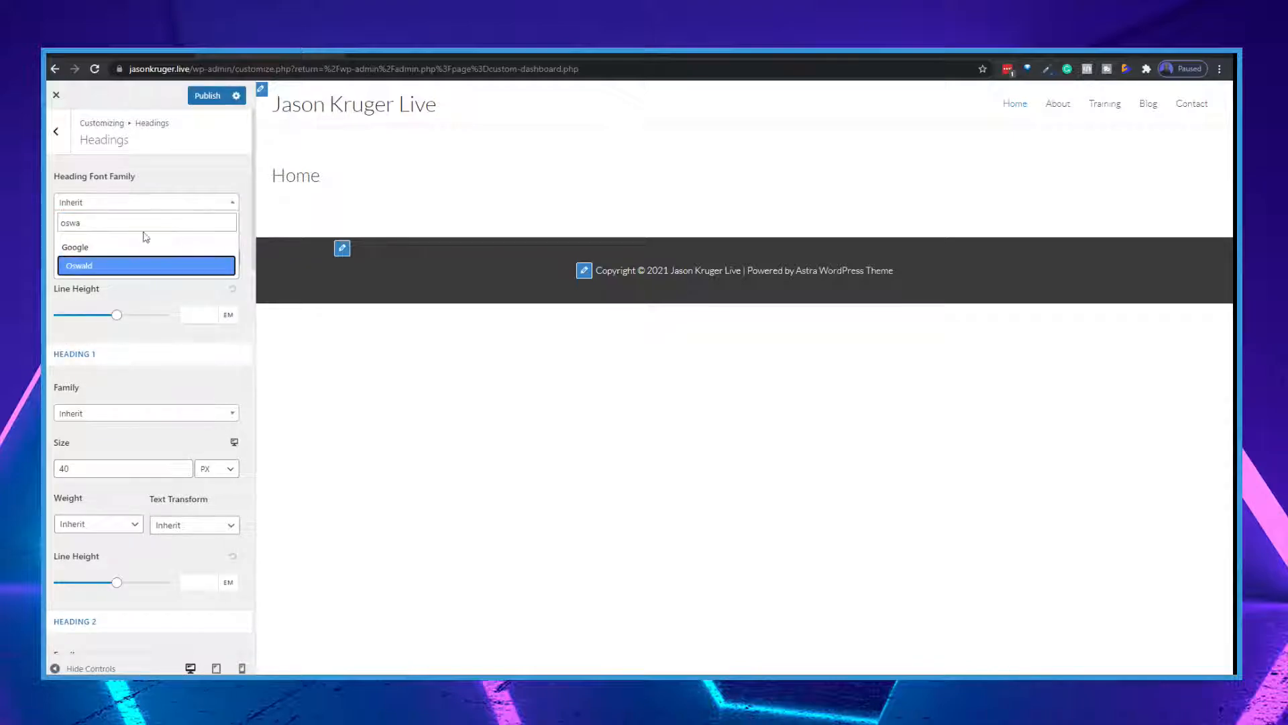
{"action": "left_click", "coordinate": [93, 266]}
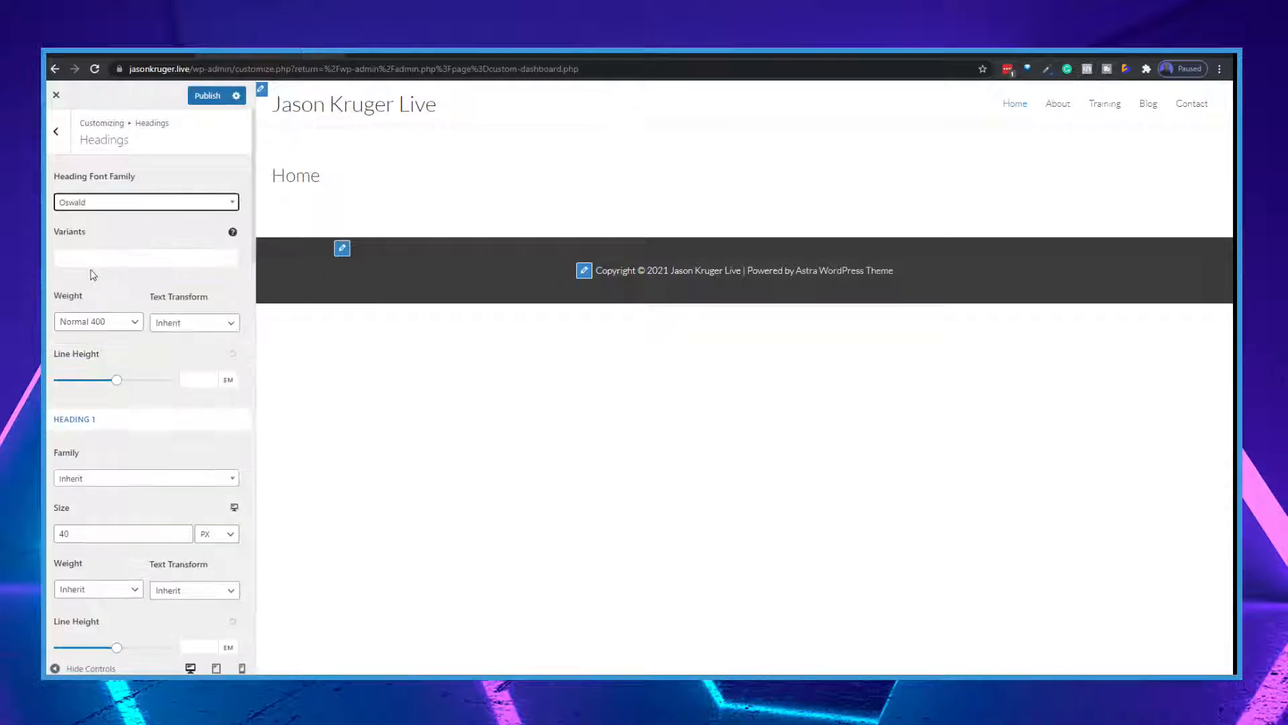
{"action": "left_click", "coordinate": [103, 328]}
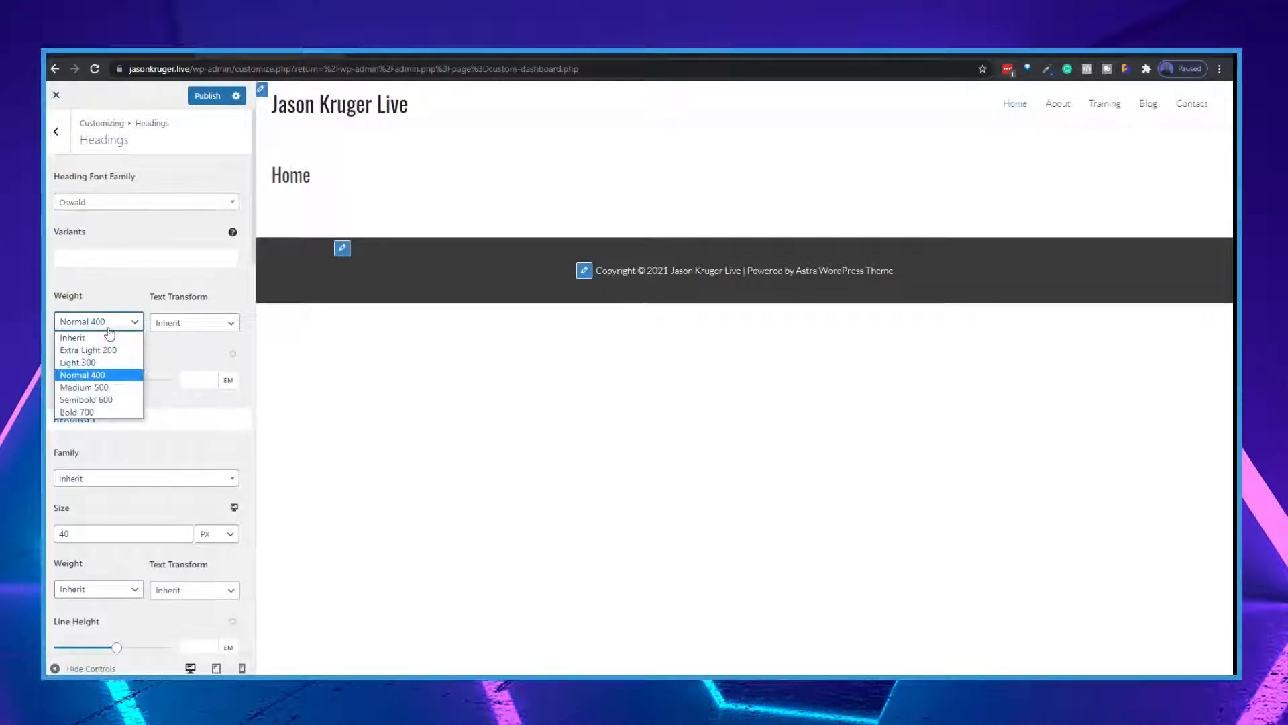
{"action": "left_click", "coordinate": [111, 400]}
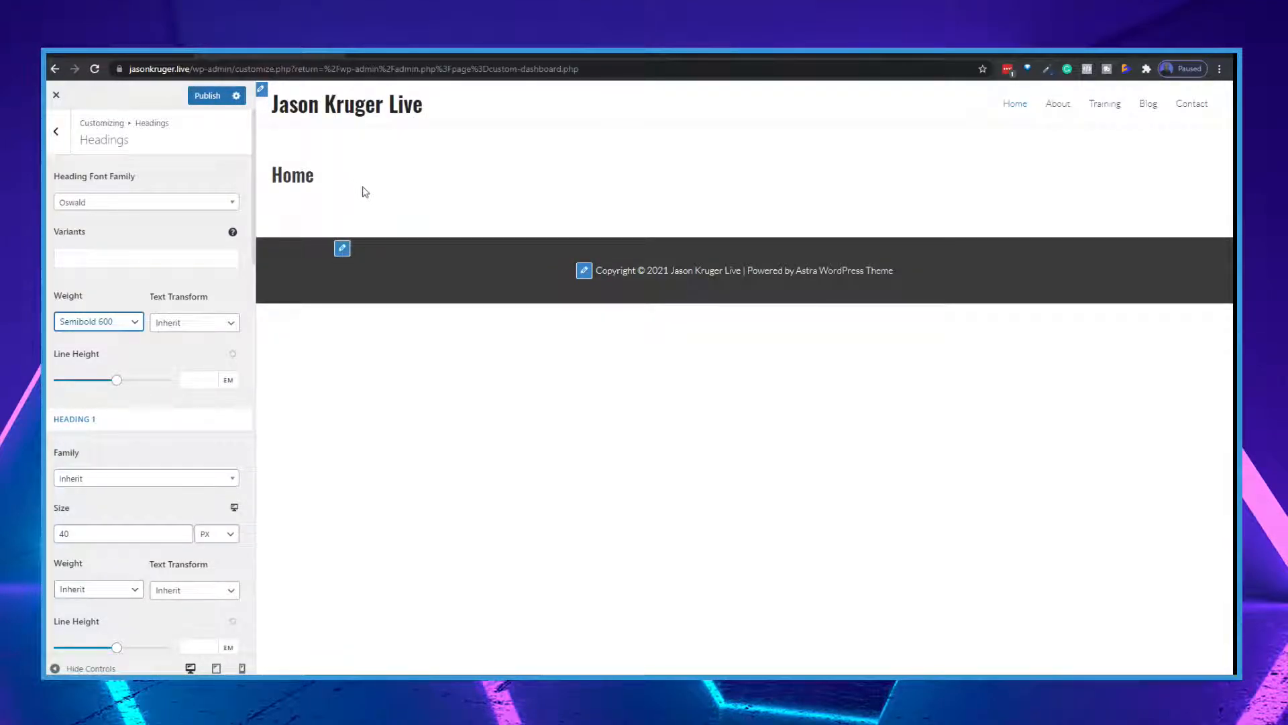
Step: Examine the individual typography settings for the heading levels, from Heading 1 down to Heading 5
{"action": "scroll", "coordinate": [143, 426], "scroll_direction": "down", "scroll_amount": 2}
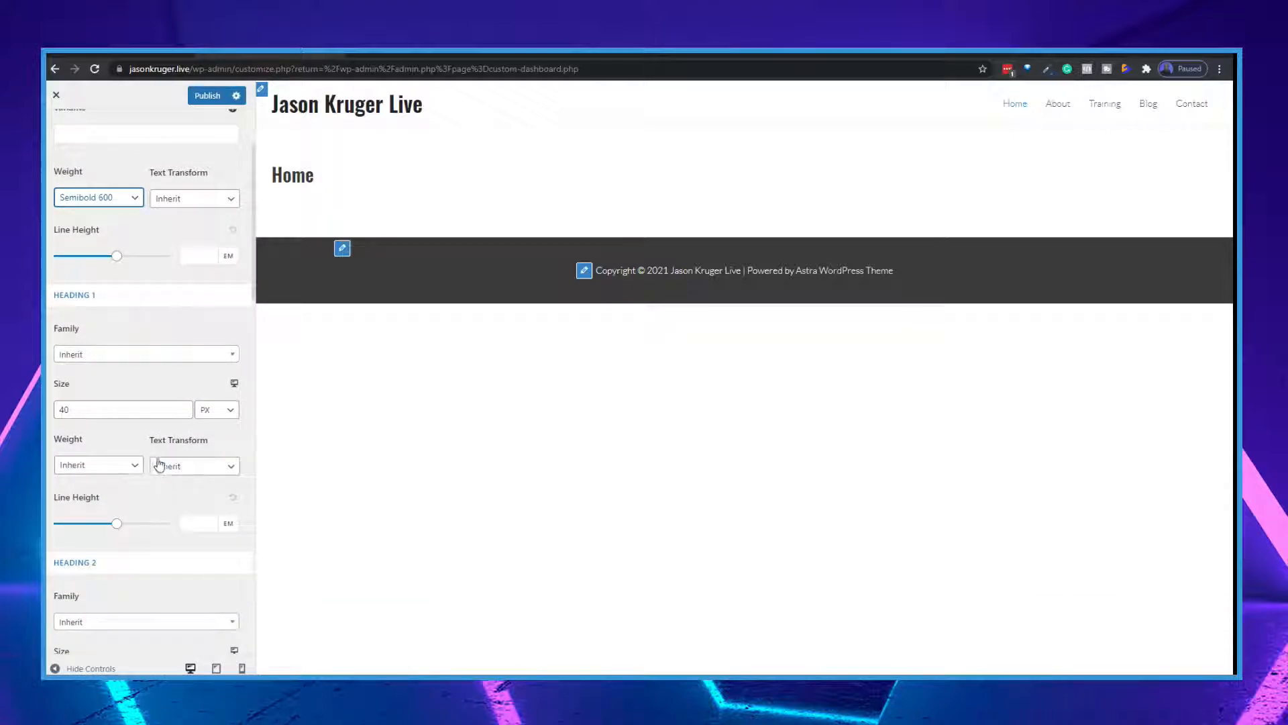
{"action": "scroll", "coordinate": [167, 452], "scroll_direction": "down", "scroll_amount": 1}
{"action": "scroll", "coordinate": [169, 451], "scroll_direction": "down", "scroll_amount": 2}
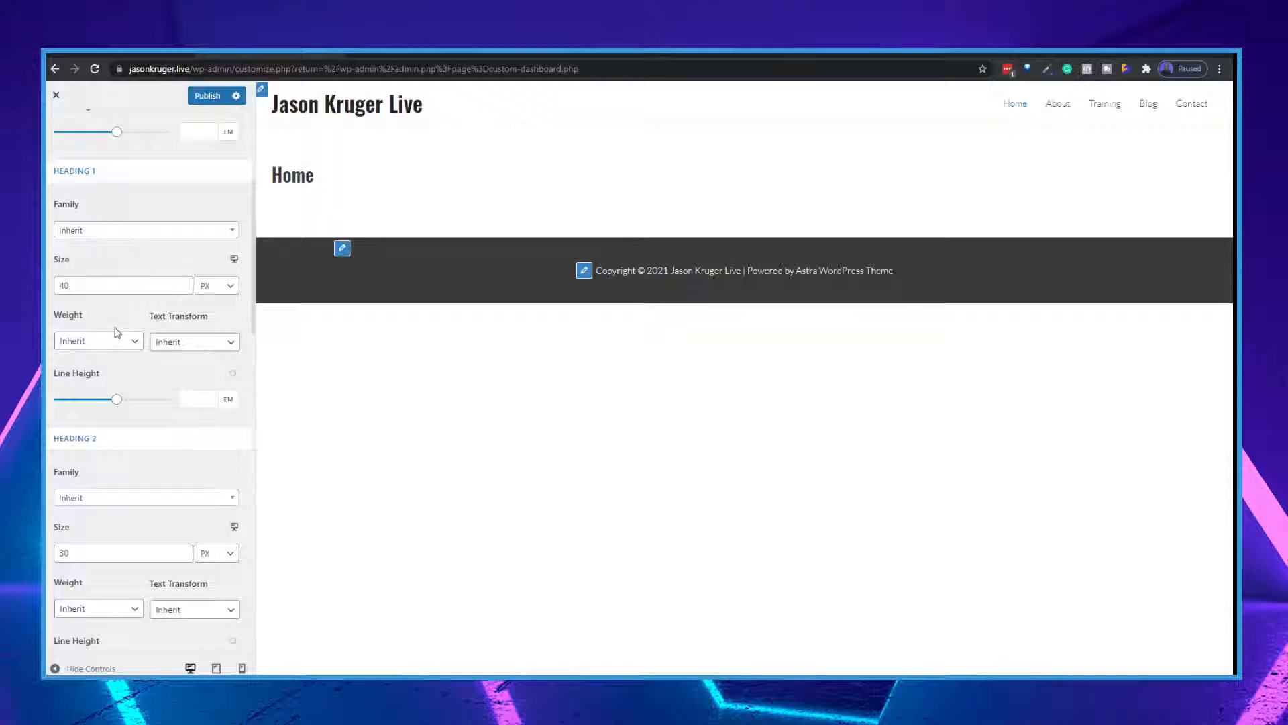
{"action": "scroll", "coordinate": [118, 334], "scroll_direction": "down", "scroll_amount": 1}
{"action": "scroll", "coordinate": [144, 498], "scroll_direction": "down", "scroll_amount": 7}
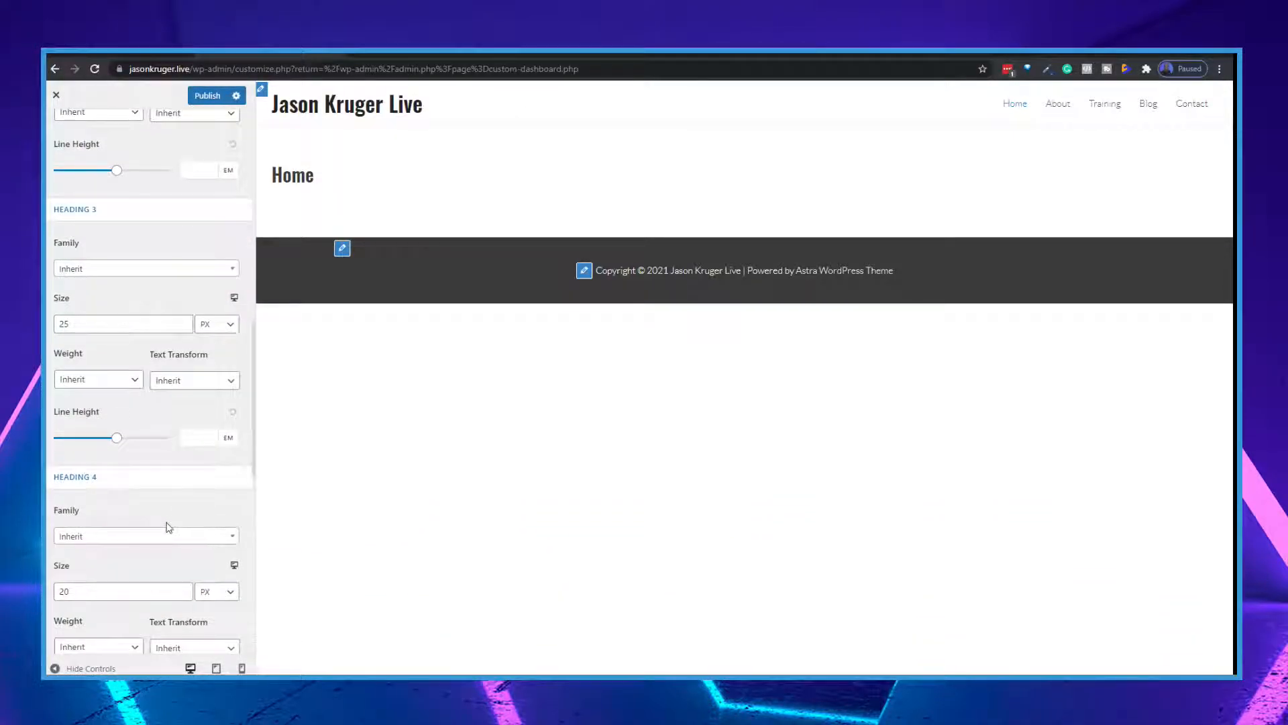
{"action": "scroll", "coordinate": [168, 526], "scroll_direction": "down", "scroll_amount": 2}
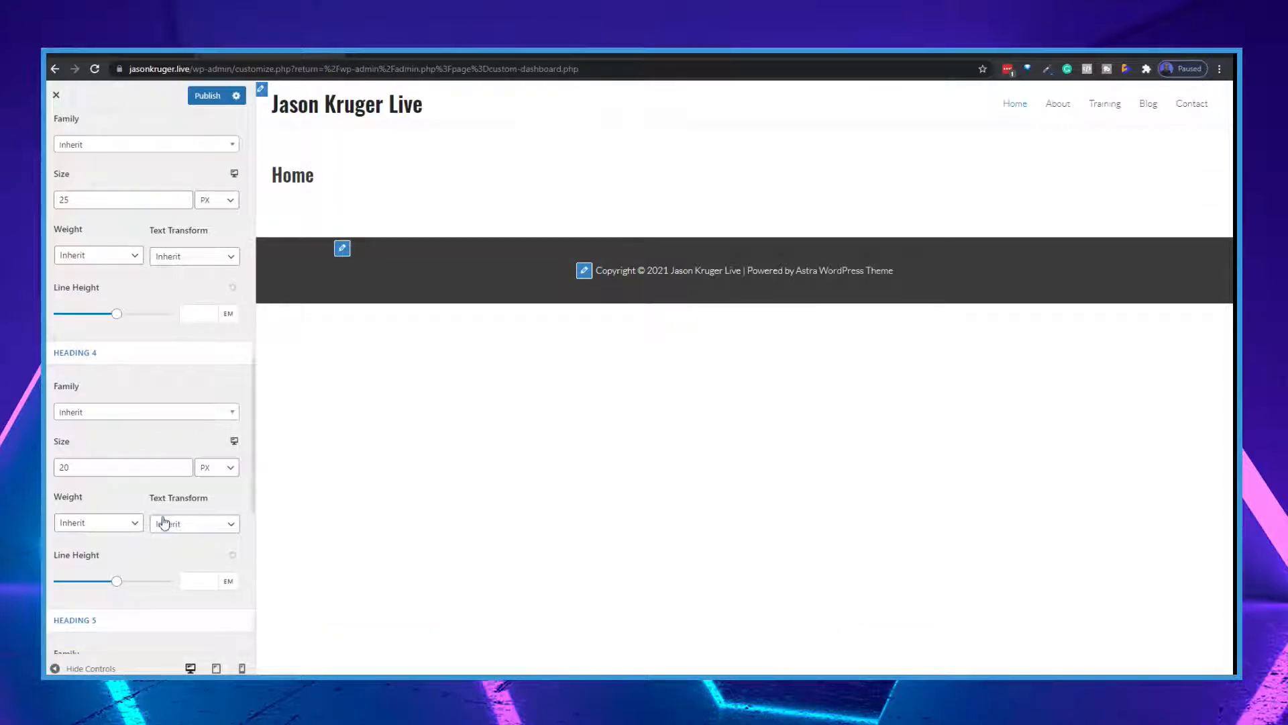
{"action": "scroll", "coordinate": [178, 542], "scroll_direction": "up", "scroll_amount": 7}
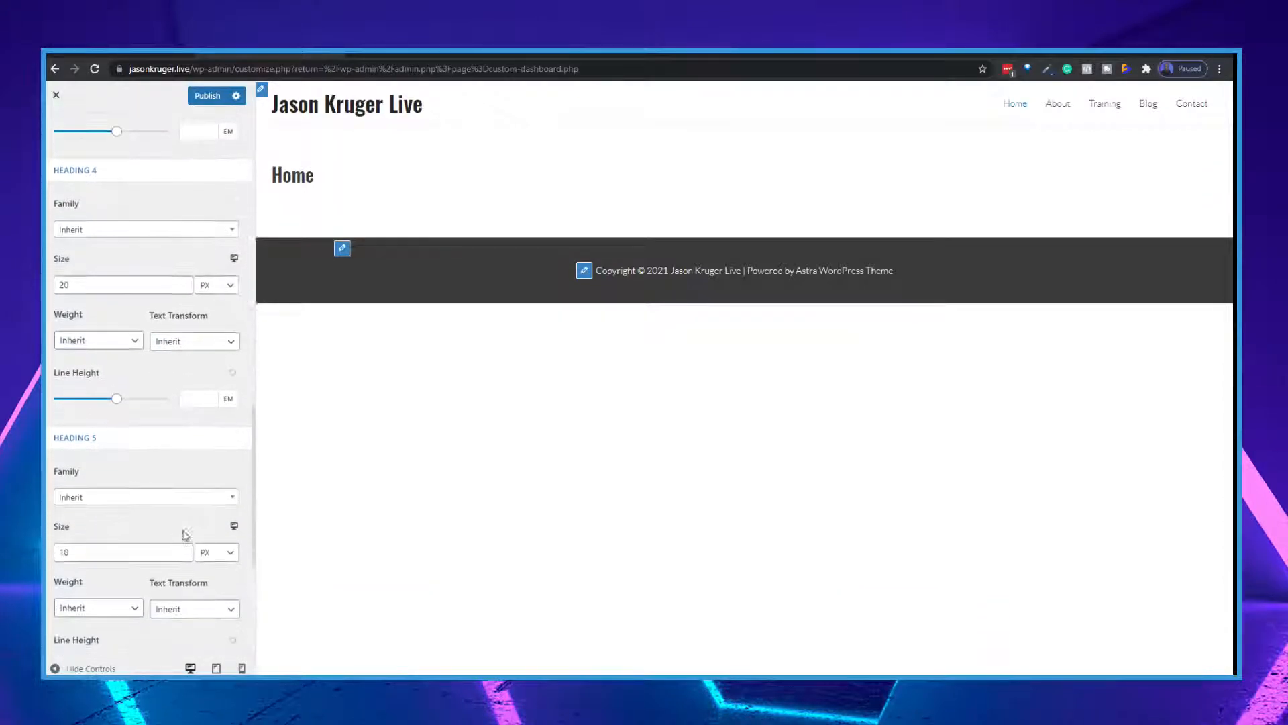
{"action": "scroll", "coordinate": [180, 535], "scroll_direction": "up", "scroll_amount": 2}
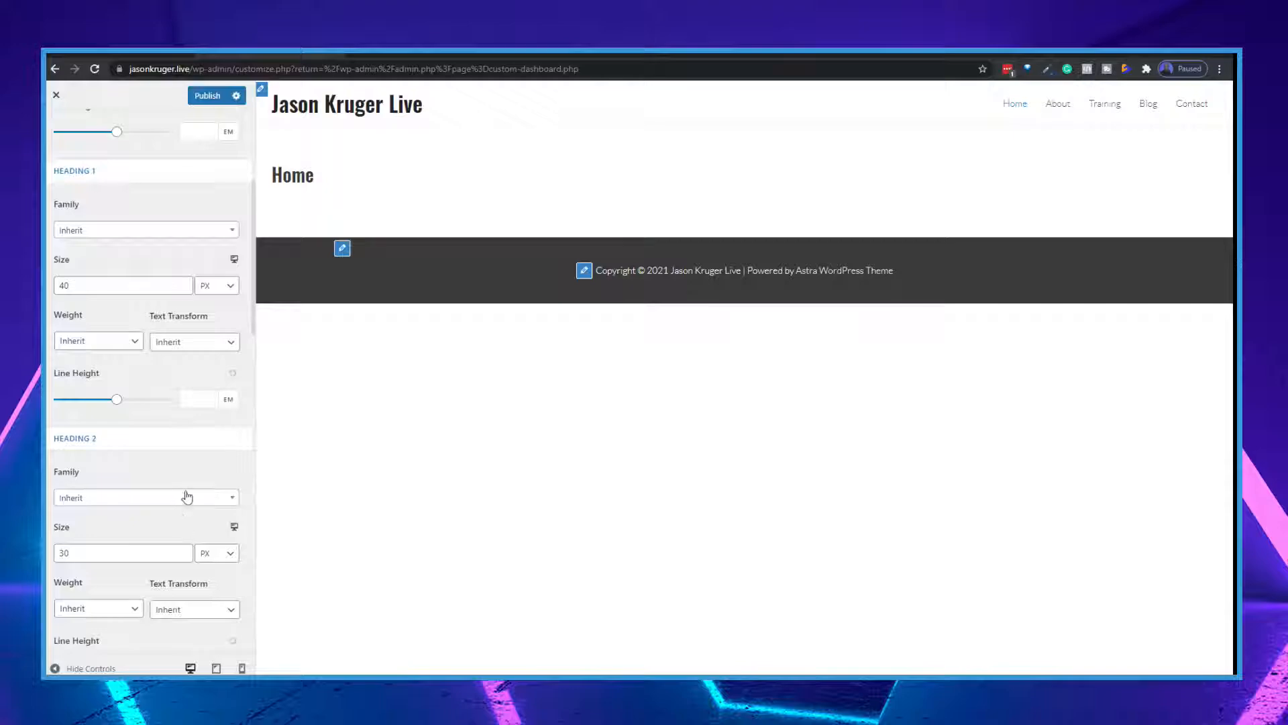
{"action": "scroll", "coordinate": [173, 496], "scroll_direction": "up", "scroll_amount": 1}
{"action": "scroll", "coordinate": [173, 495], "scroll_direction": "up", "scroll_amount": 3}
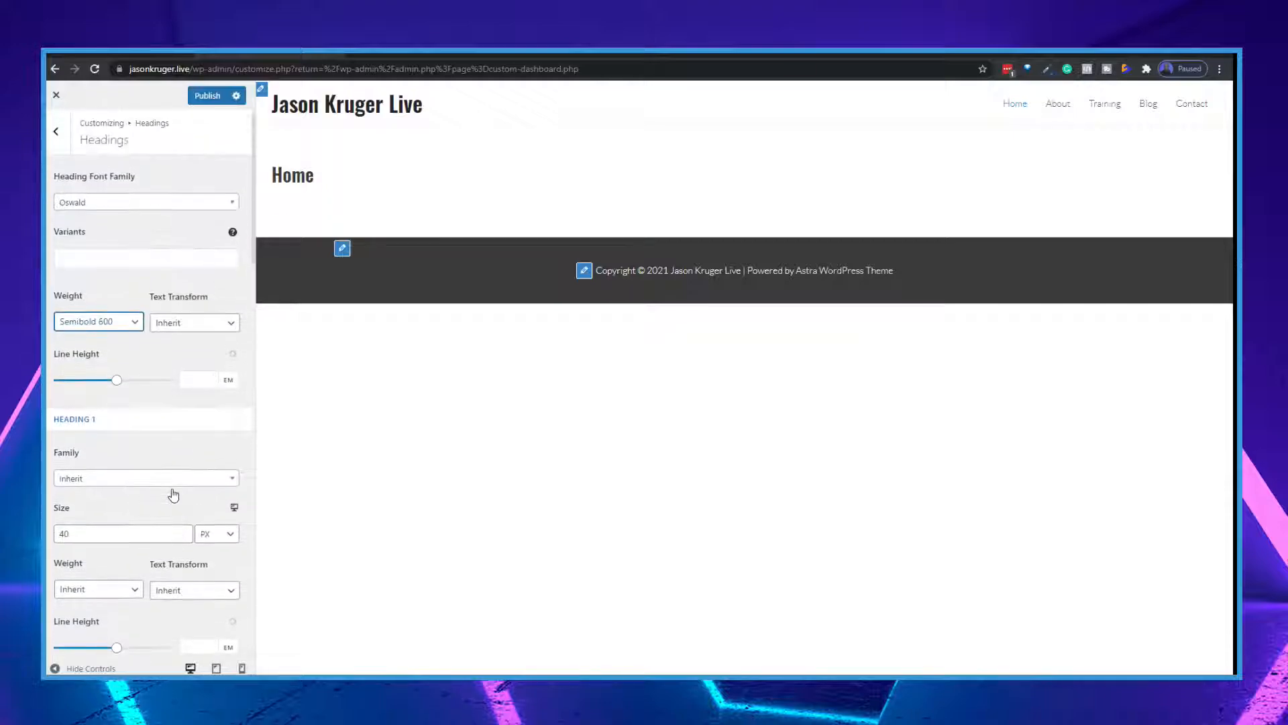
Step: Set the link colour to #6a4eda in the global base colours
{"action": "left_click", "coordinate": [58, 134]}
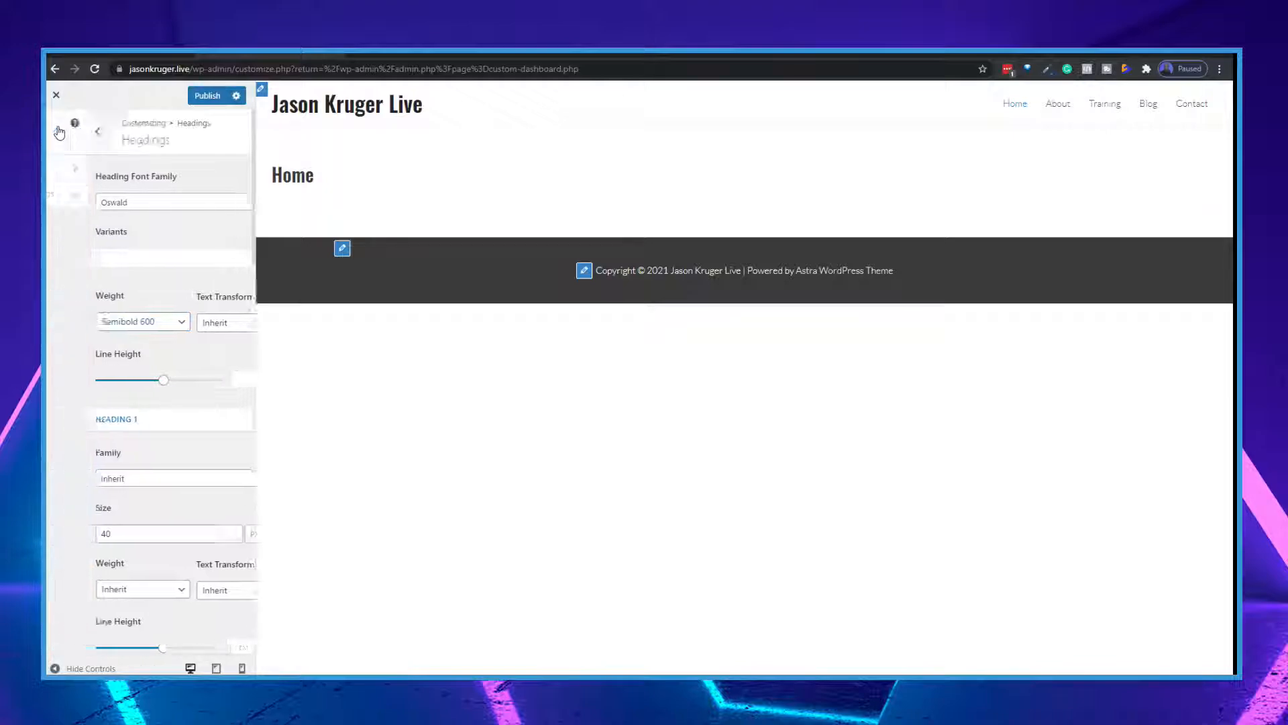
{"action": "left_click", "coordinate": [56, 136]}
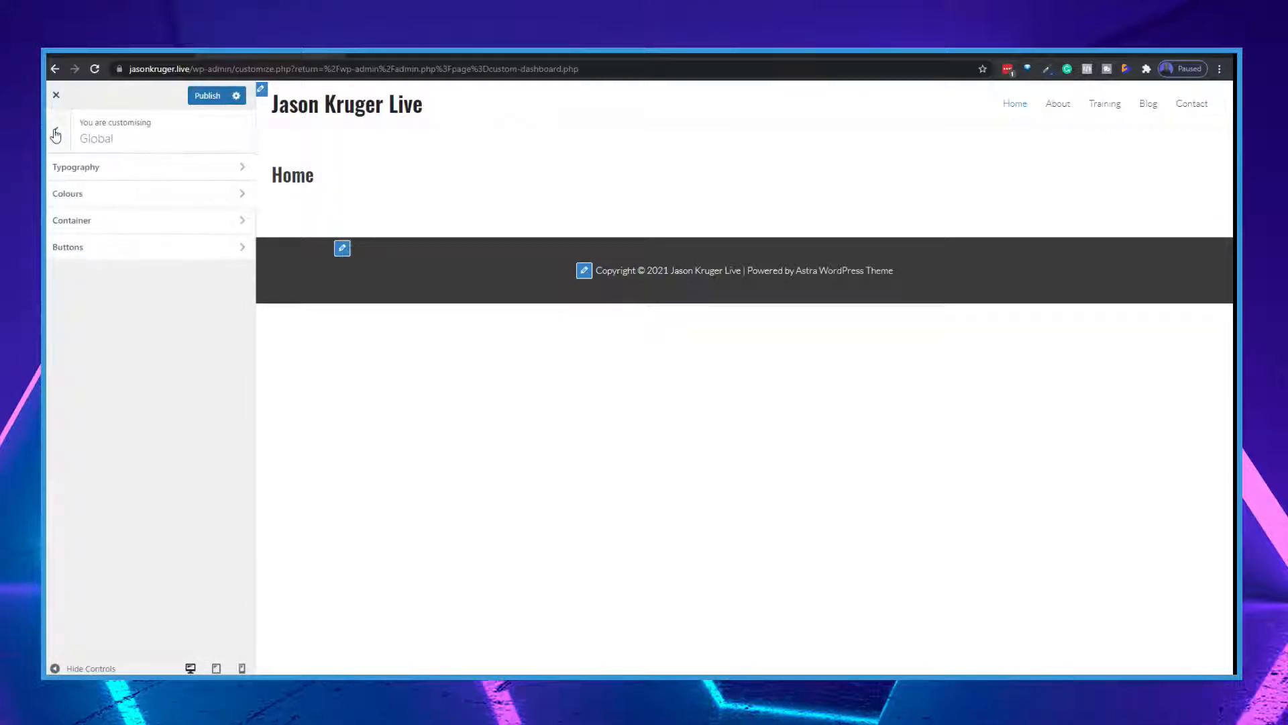
{"action": "left_click", "coordinate": [76, 192]}
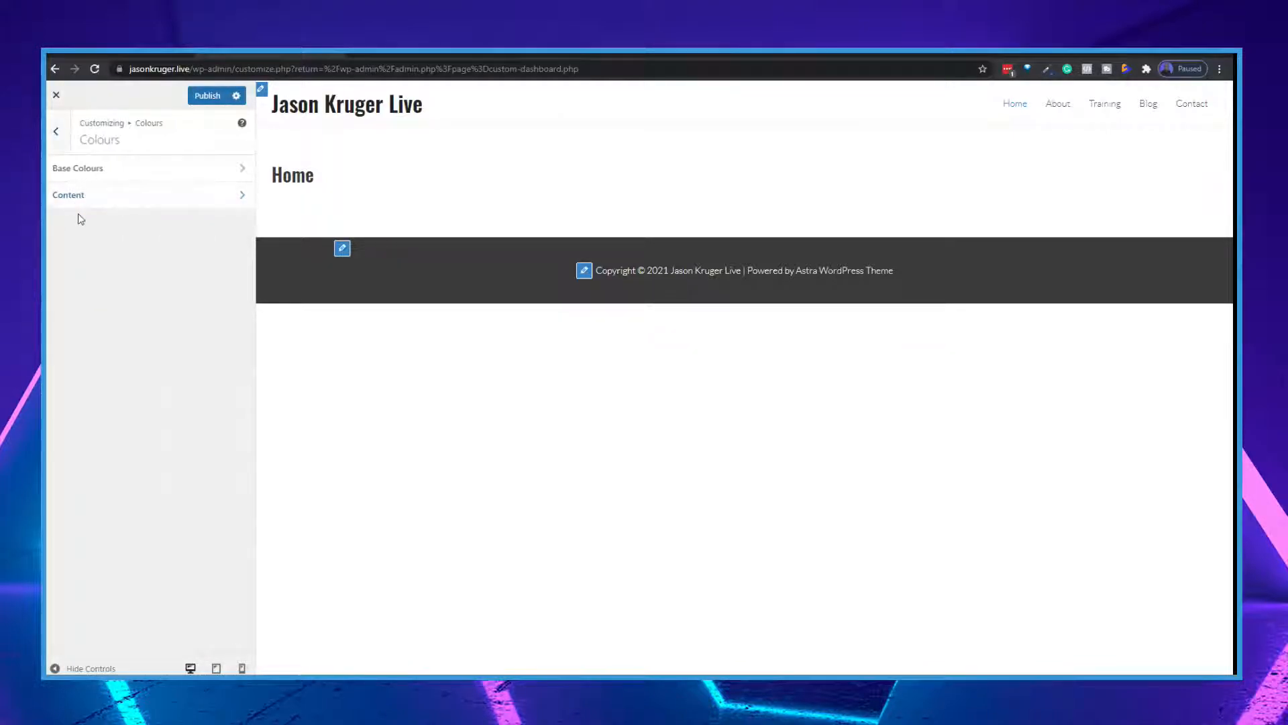
{"action": "left_click", "coordinate": [130, 172]}
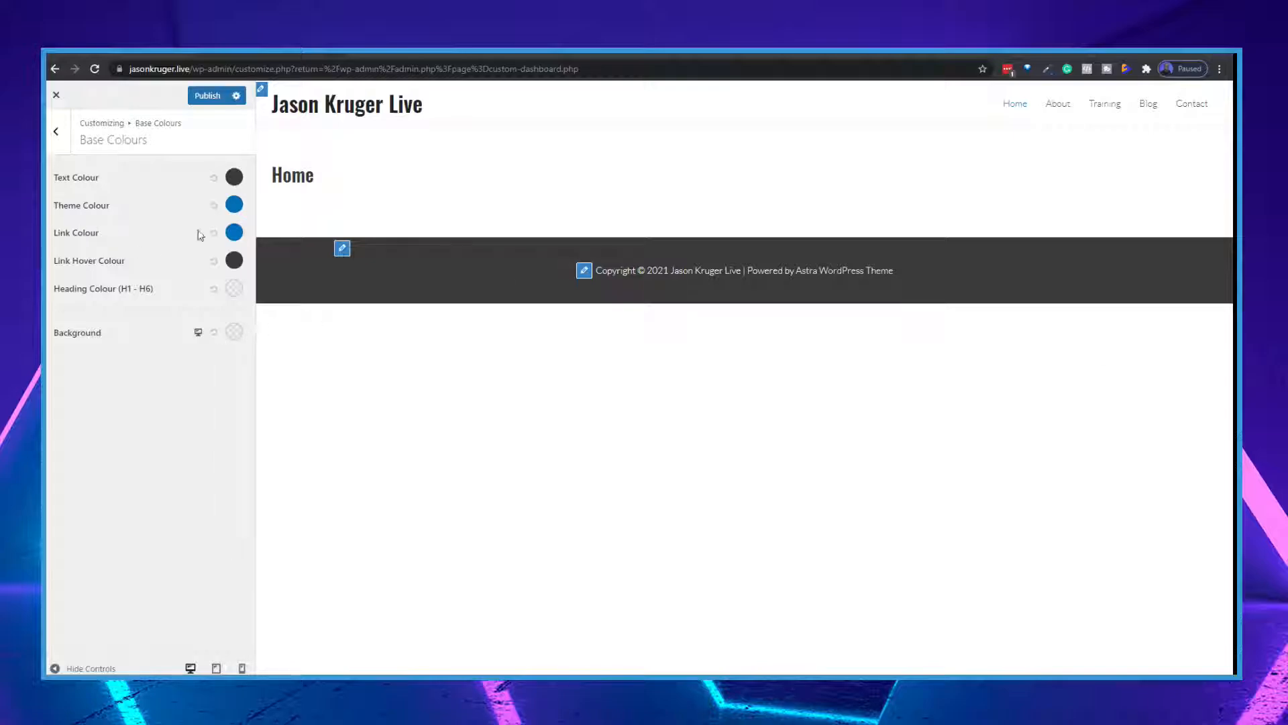
{"action": "left_click", "coordinate": [235, 233]}
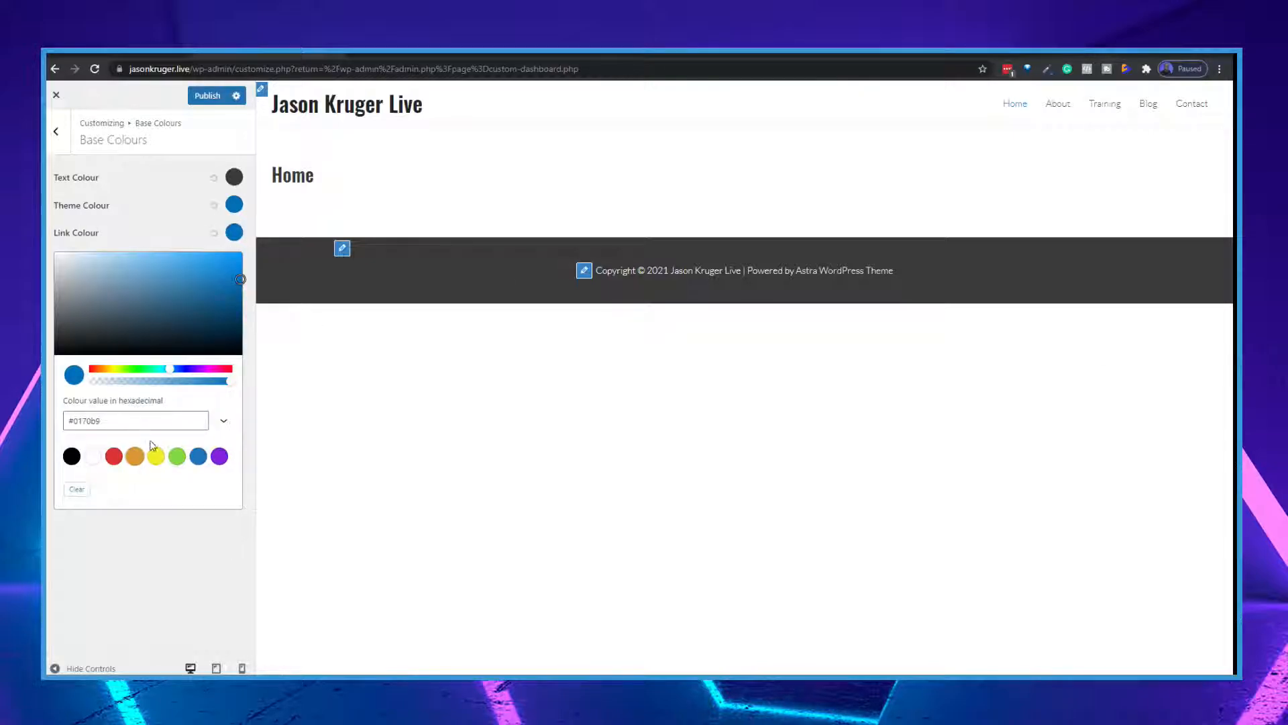
{"action": "left_click", "coordinate": [129, 427]}
{"action": "left_click_drag", "start_coordinate": [128, 426], "coordinate": [50, 422]}
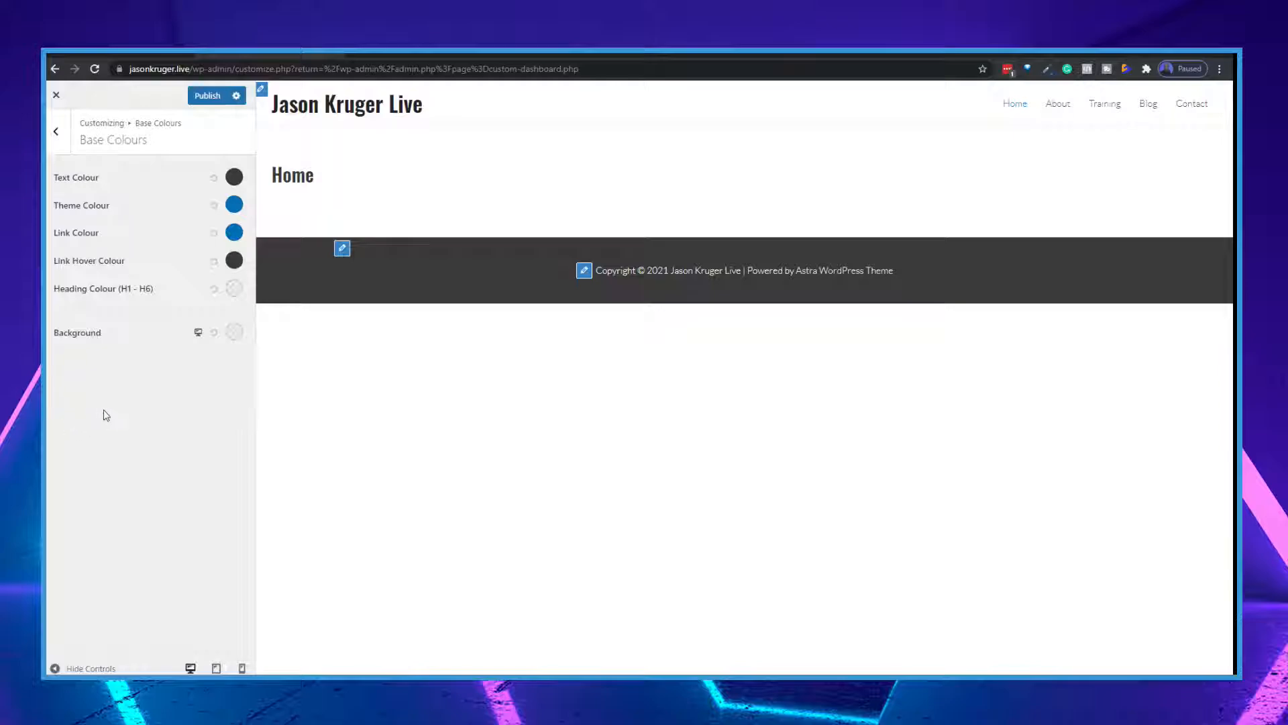
{"action": "left_click", "coordinate": [237, 242]}
{"action": "left_click", "coordinate": [129, 419]}
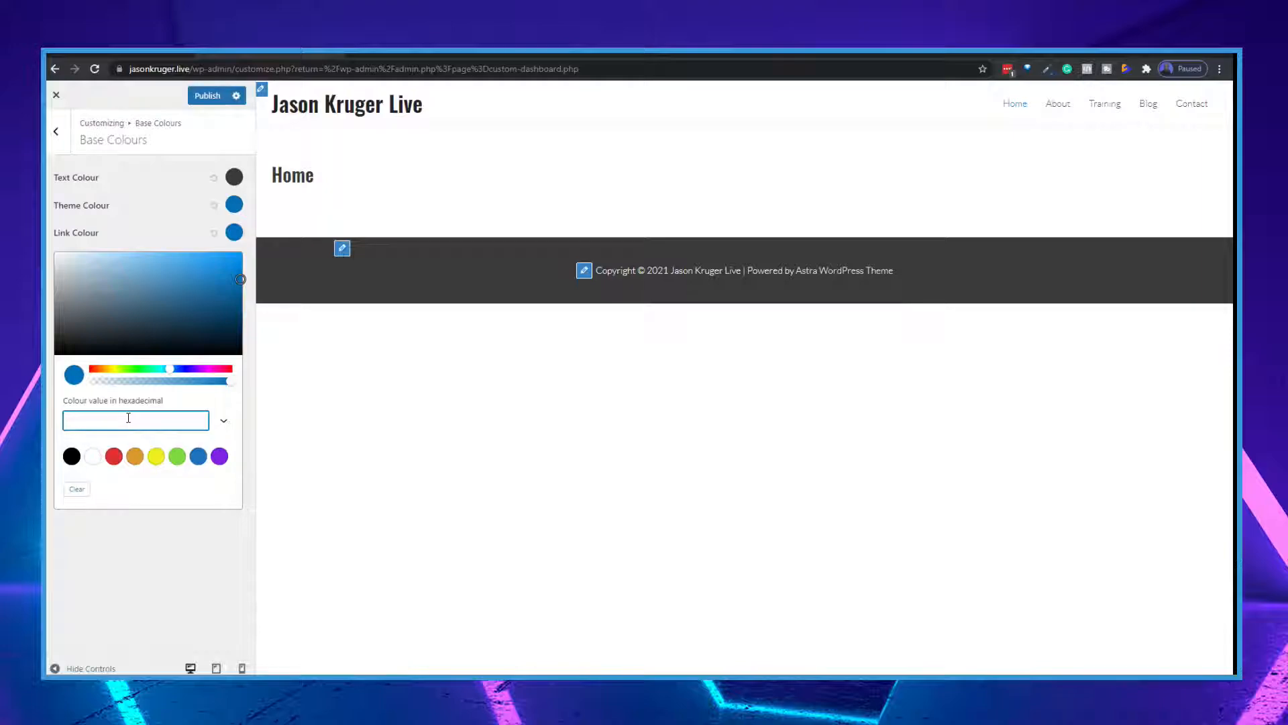
{"action": "type", "text": "#6a4eda"}
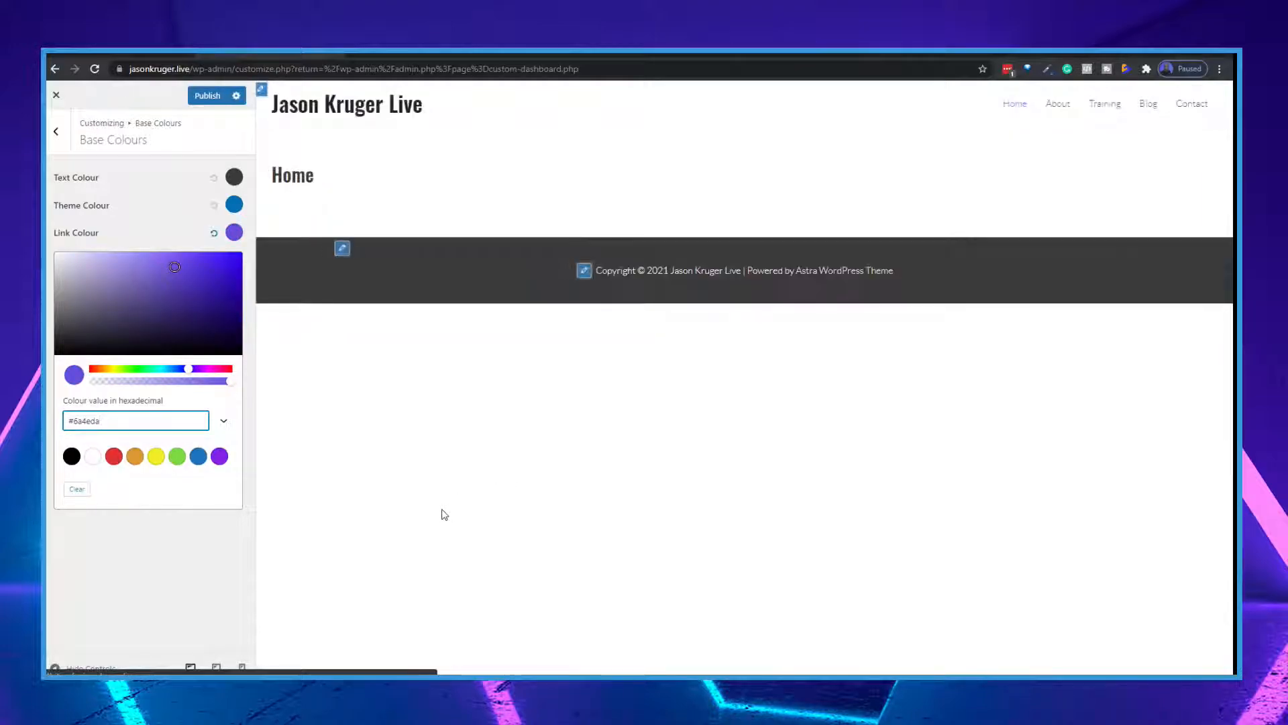
Step: Set the theme colour to #6a4eda in the global base colours
{"action": "left_click", "coordinate": [155, 576]}
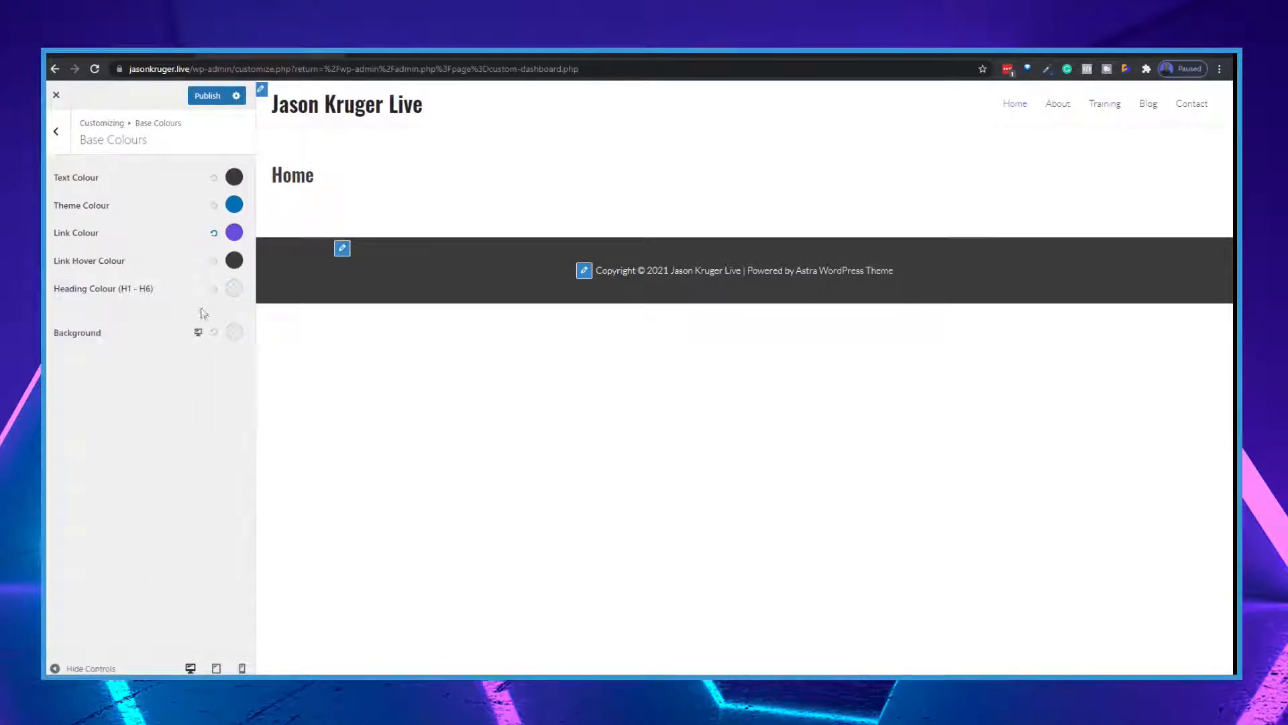
{"action": "left_click", "coordinate": [235, 203]}
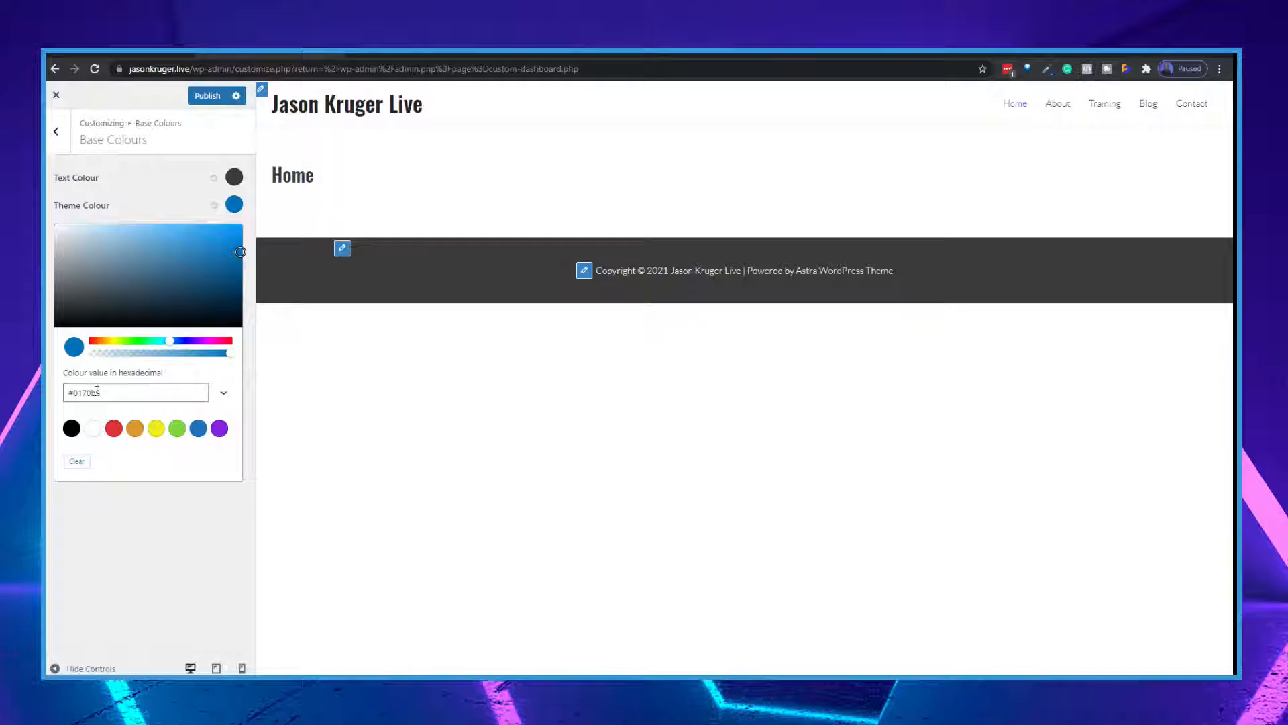
{"action": "left_click", "coordinate": [55, 396]}
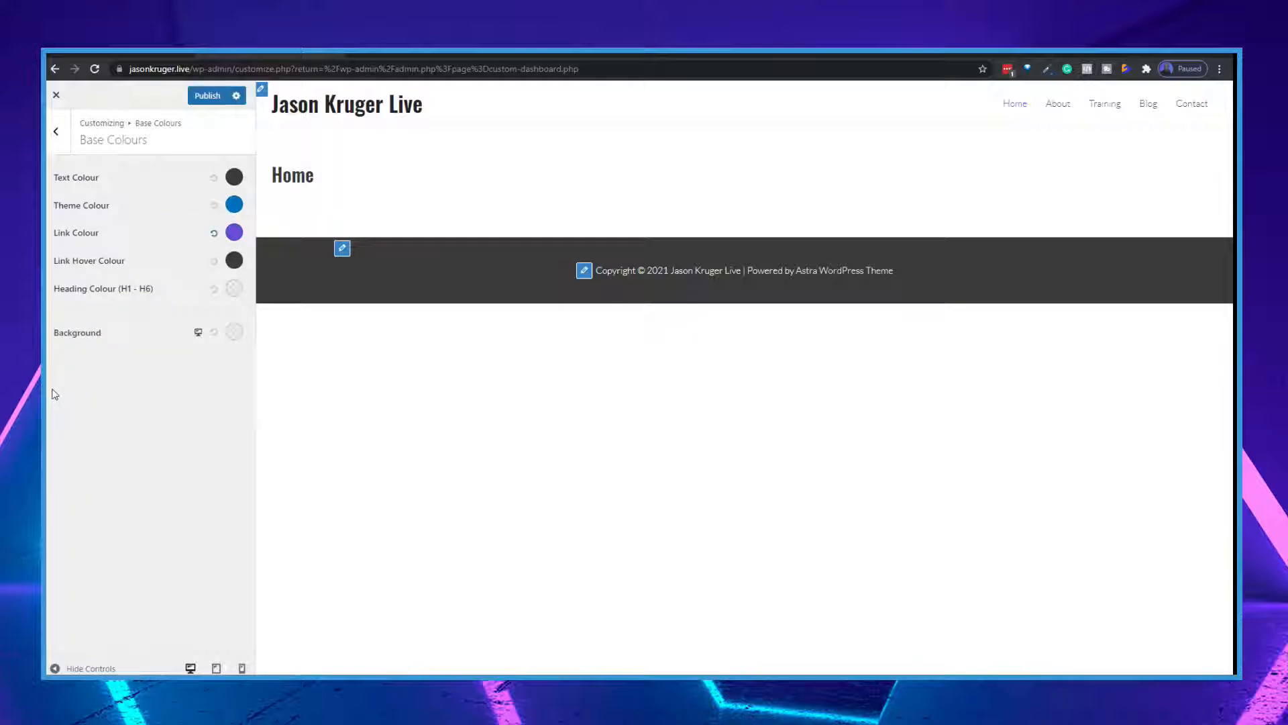
{"action": "left_click", "coordinate": [234, 204]}
{"action": "left_click", "coordinate": [116, 394]}
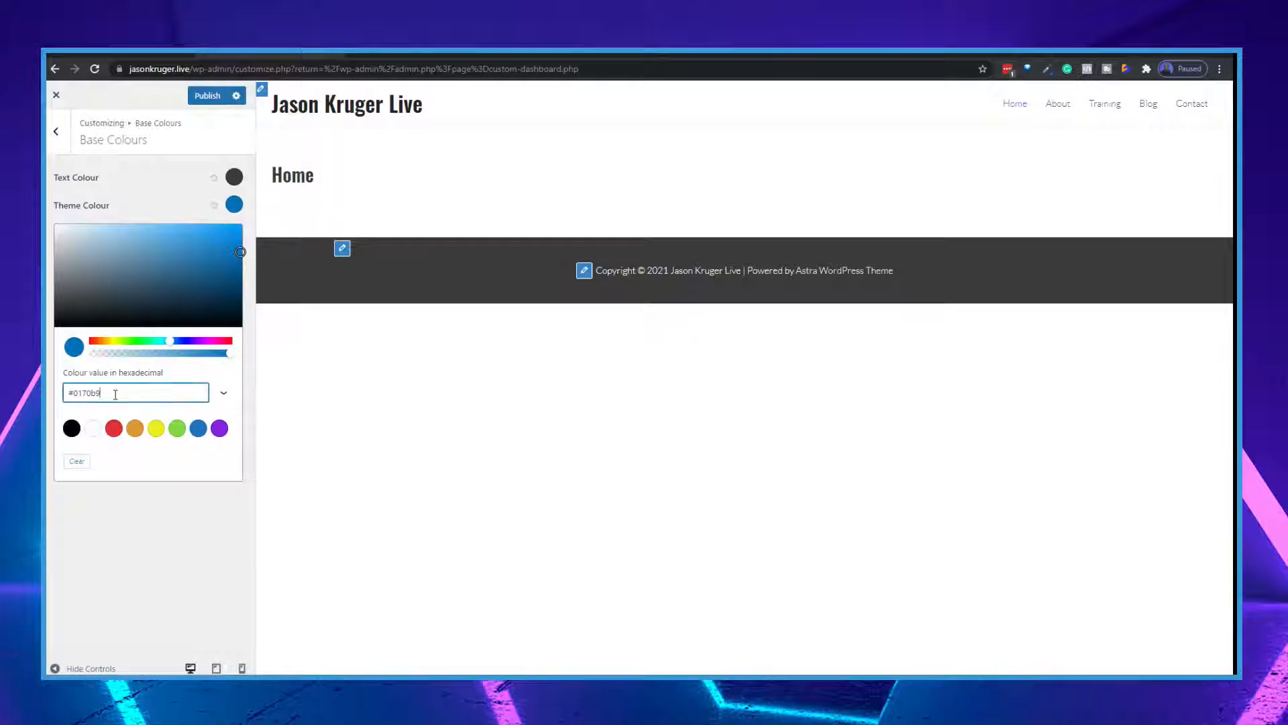
{"action": "key", "text": "BackSpace"}
{"action": "key", "text": "BackSpace"}
{"action": "key", "text": "BackSpace"}
{"action": "key", "text": "BackSpace"}
{"action": "key", "text": "BackSpace"}
{"action": "type", "text": "#6a4eda"}
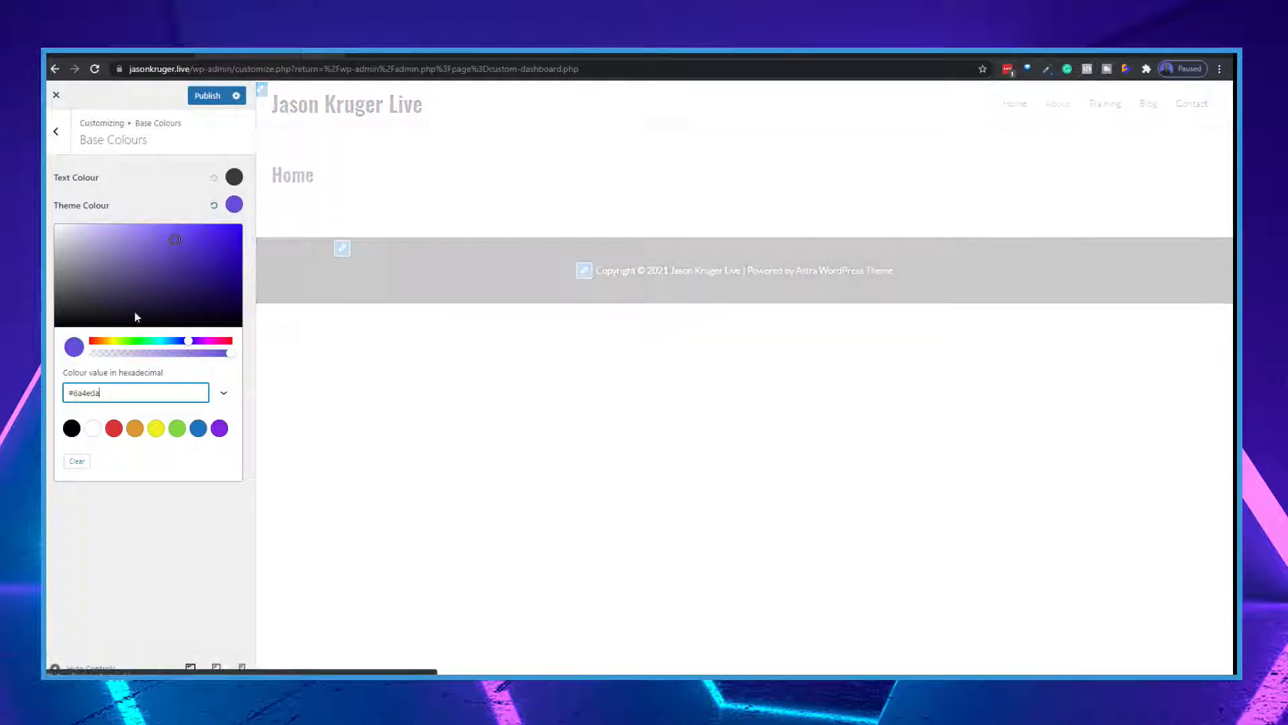
{"action": "left_click", "coordinate": [140, 548]}
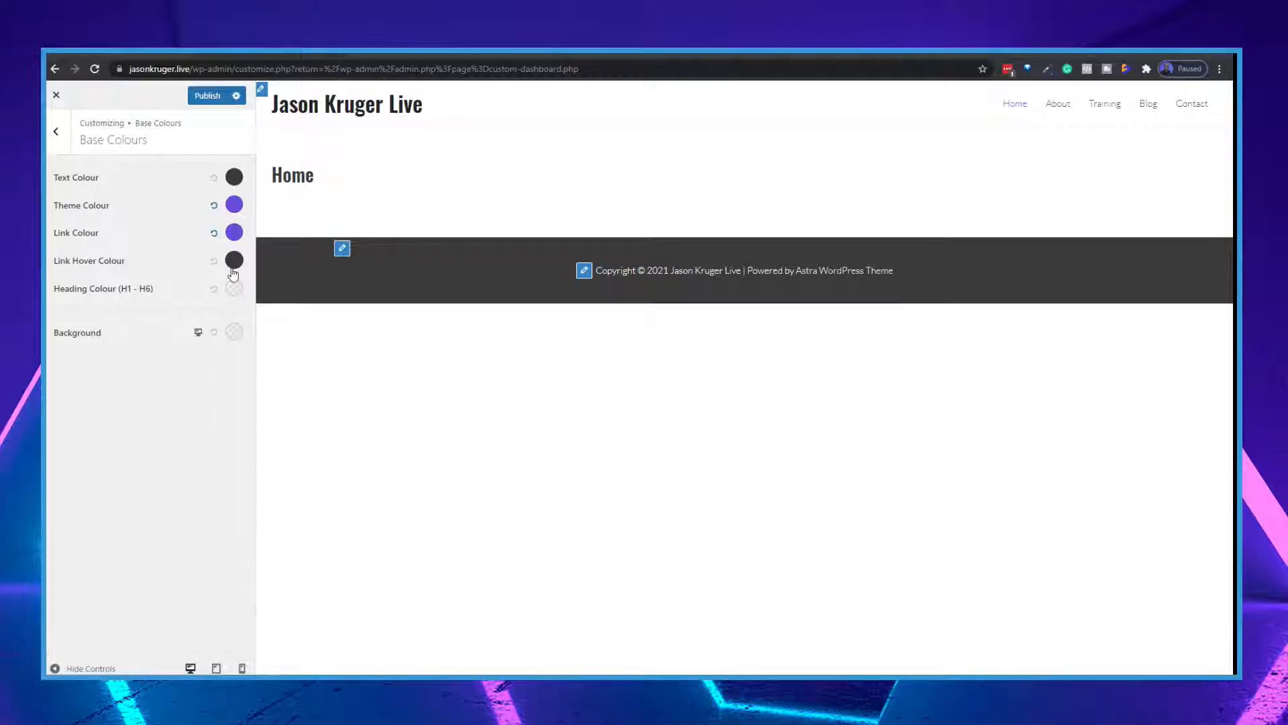
Step: Set the link hover colour to #3a98d6 in the global base colours
{"action": "left_click", "coordinate": [235, 289]}
{"action": "left_click", "coordinate": [104, 449]}
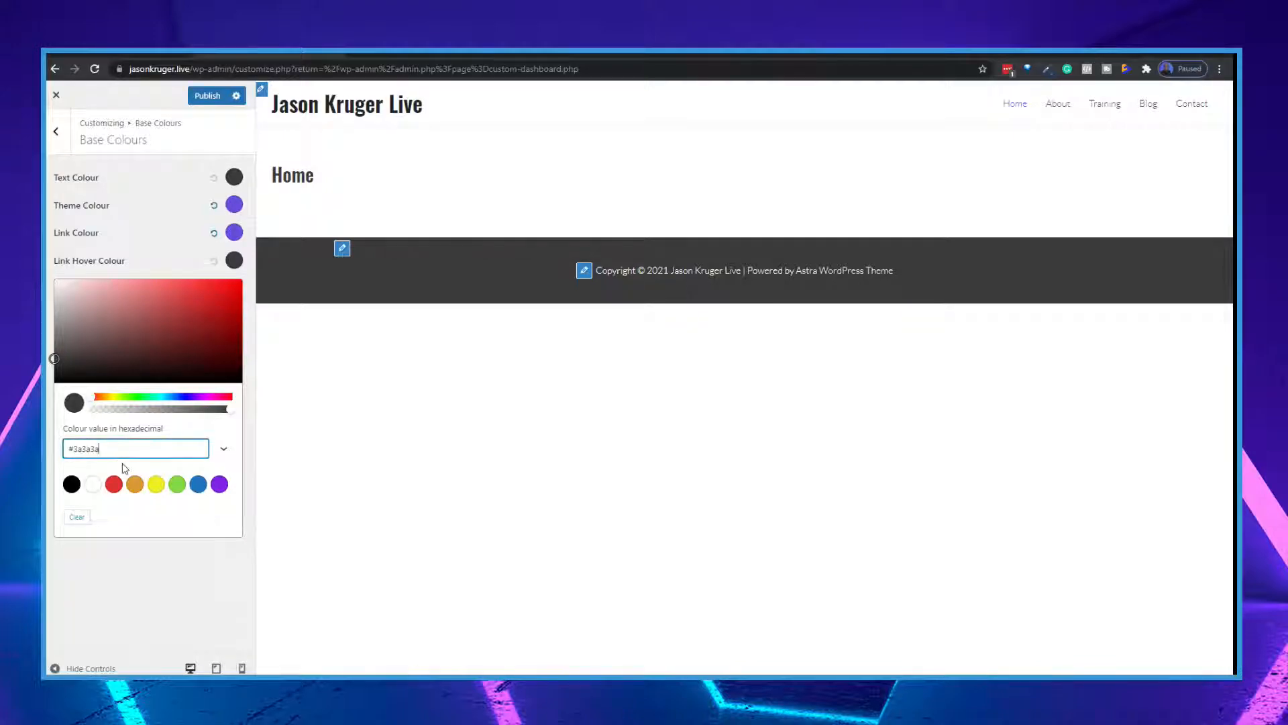
{"action": "key", "text": "BackSpace"}
{"action": "key", "text": "BackSpace"}
{"action": "key", "text": "BackSpace"}
{"action": "type", "text": "#3a98d6"}
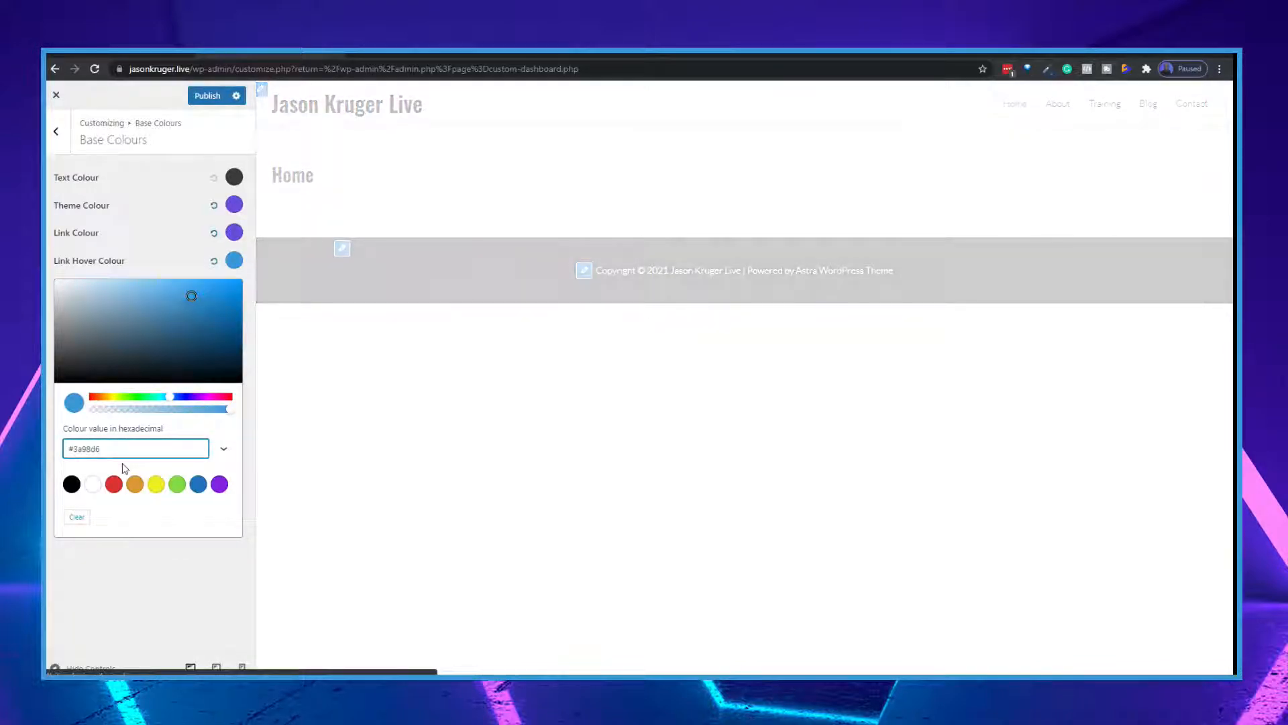
{"action": "left_click", "coordinate": [119, 621]}
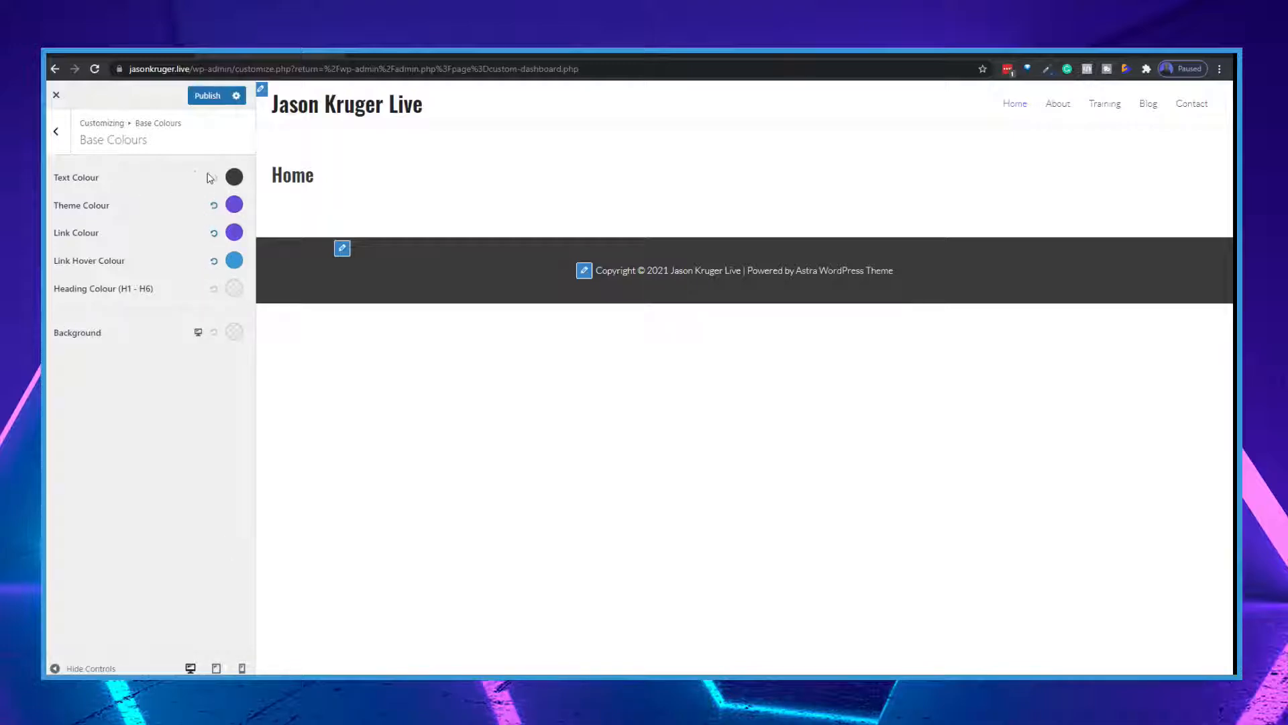
Step: Review the content colour settings for the background and Heading 1 to Heading 6, and return to the global settings
{"action": "left_click", "coordinate": [56, 132]}
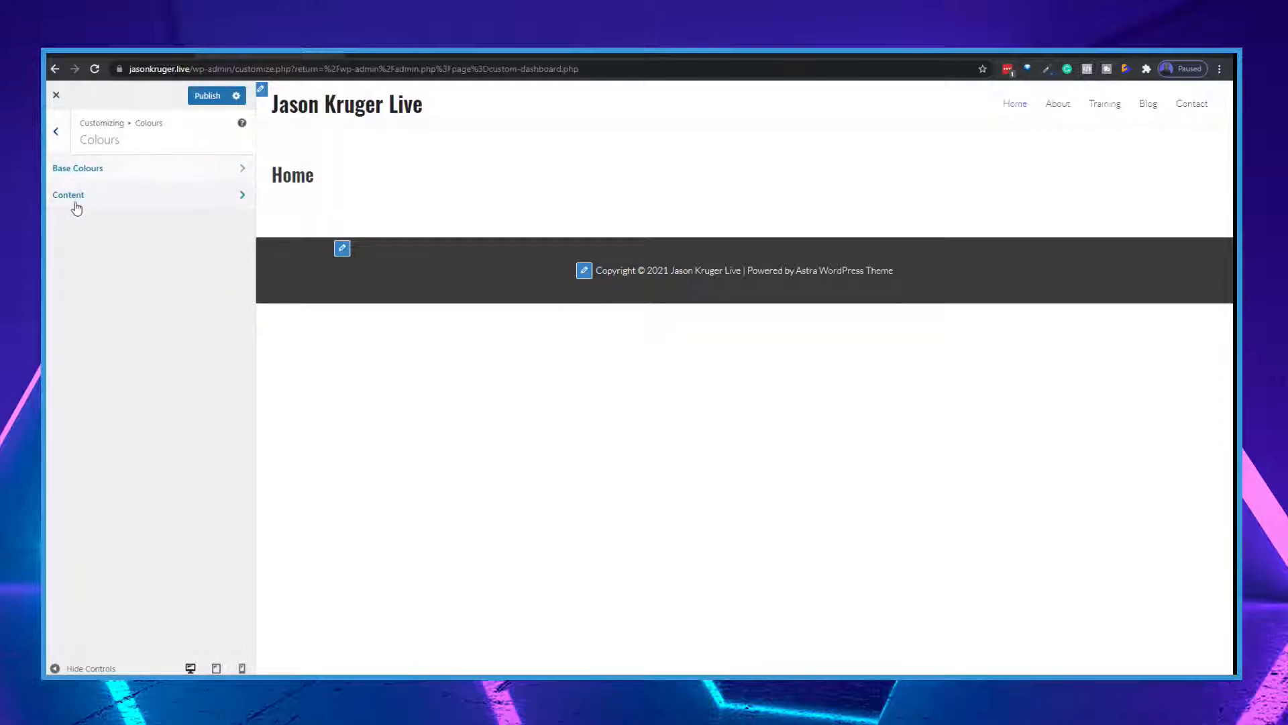
{"action": "left_click", "coordinate": [74, 197]}
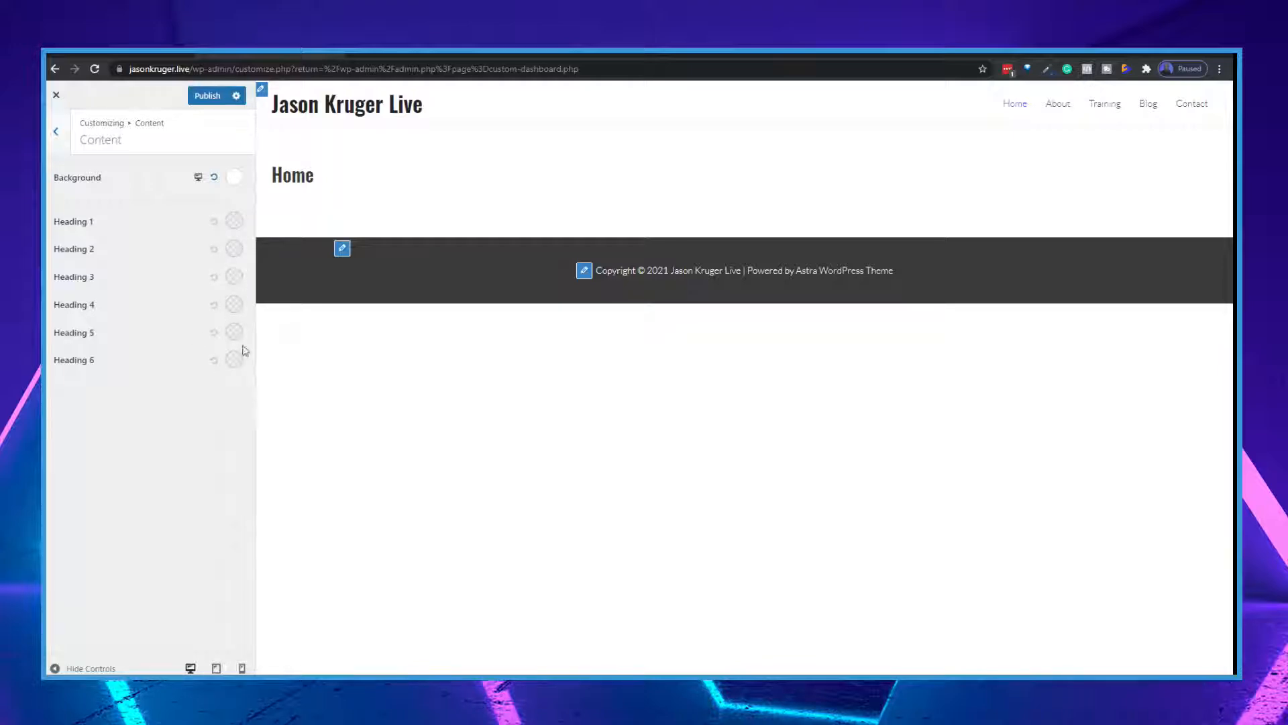
{"action": "left_click", "coordinate": [56, 131]}
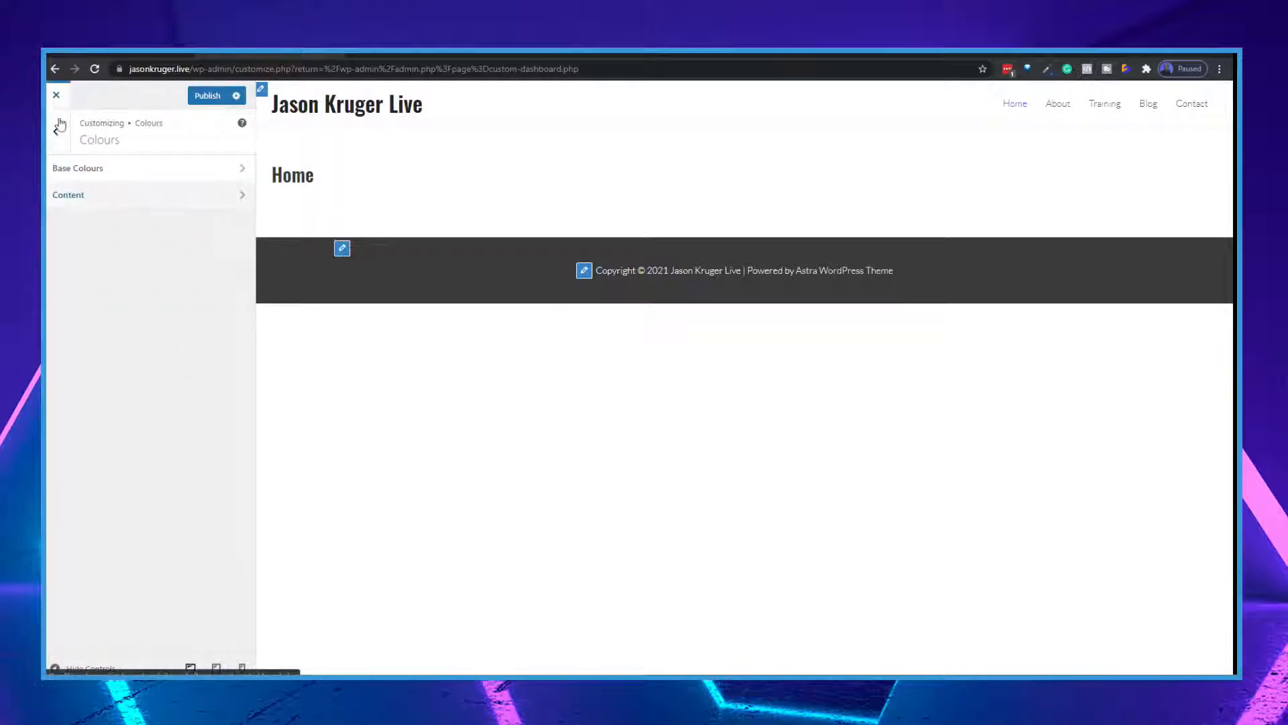
{"action": "left_click", "coordinate": [58, 132]}
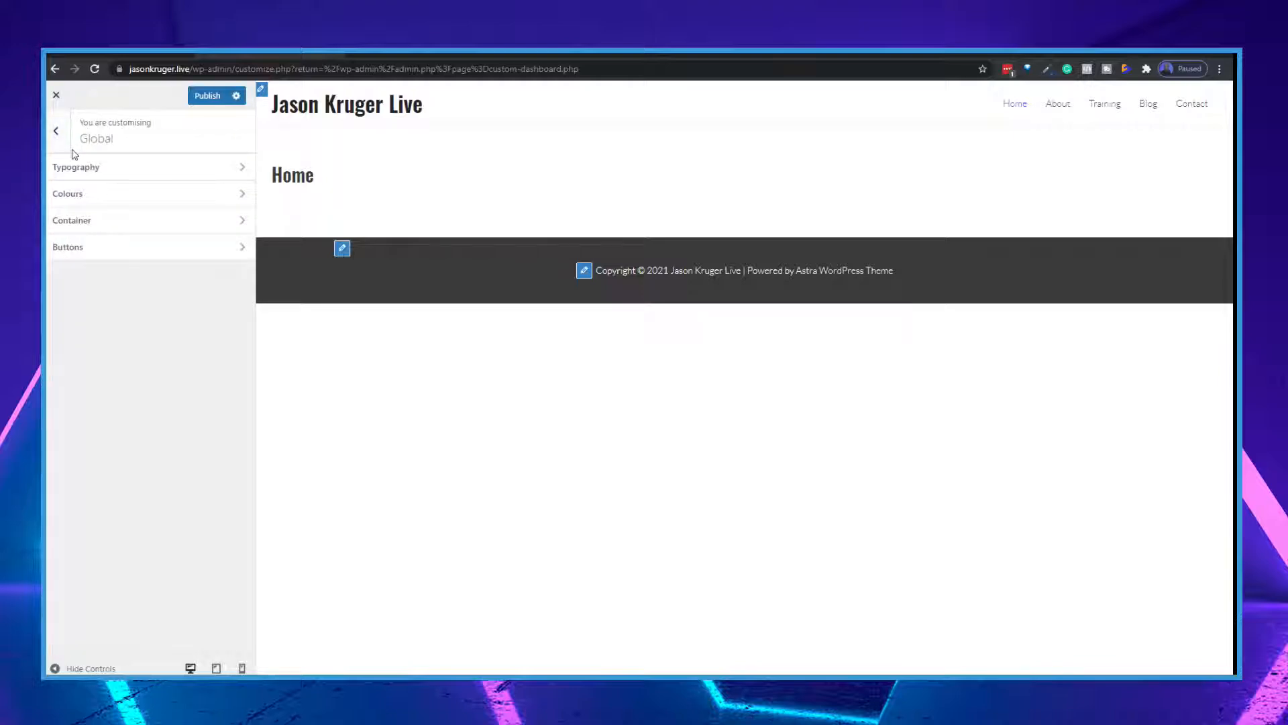
Step: Try the Full Width, Max Width and Padded site layouts in the global container settings, and switch back to Fluid
{"action": "left_click", "coordinate": [82, 220]}
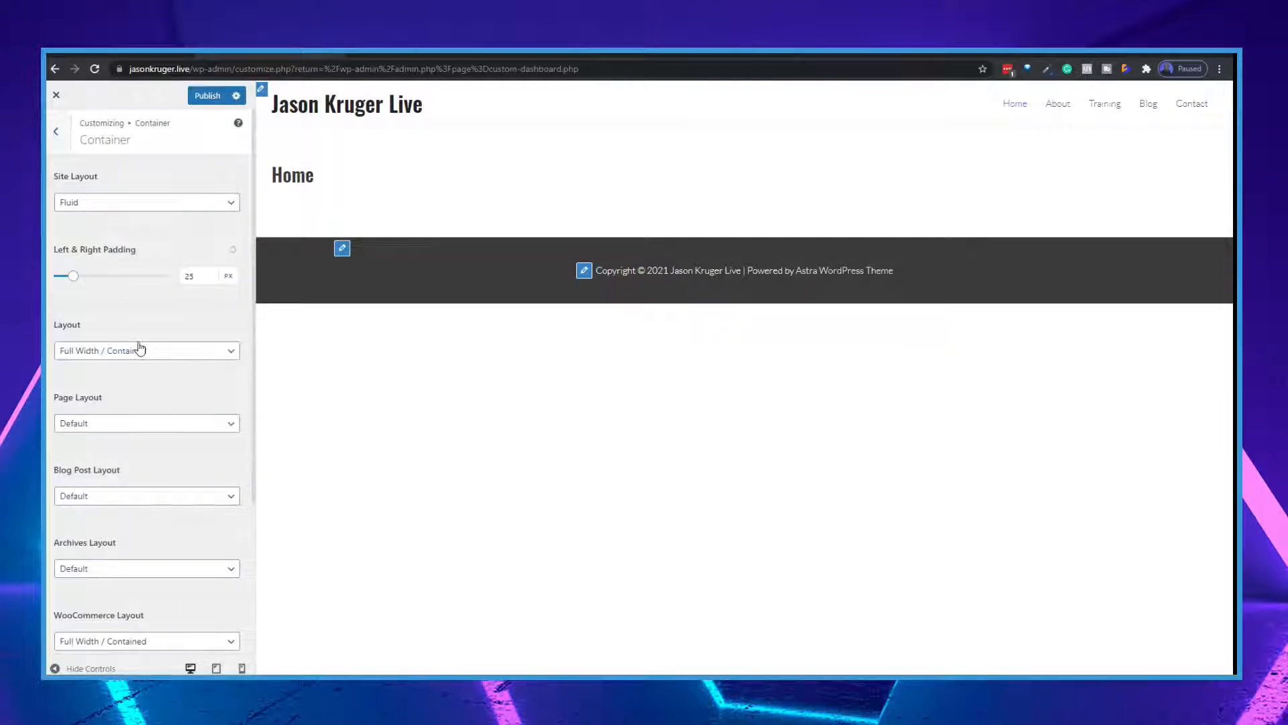
{"action": "left_click", "coordinate": [100, 203]}
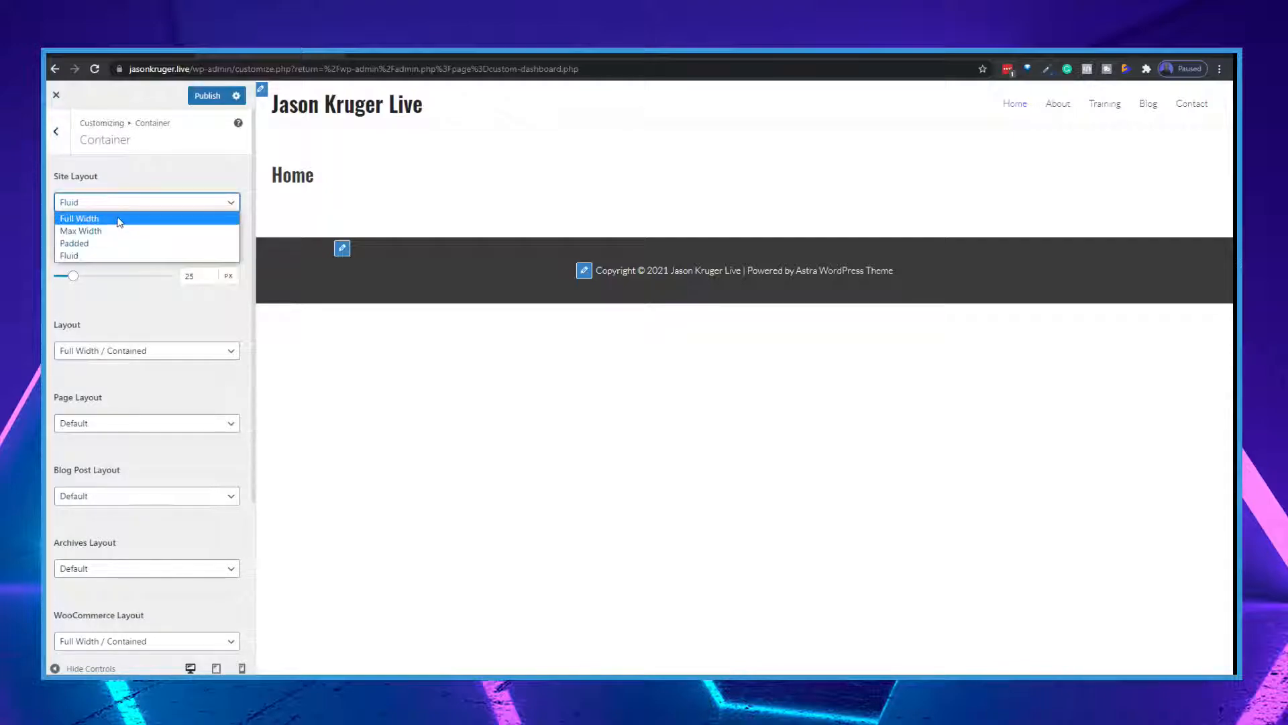
{"action": "left_click", "coordinate": [120, 221]}
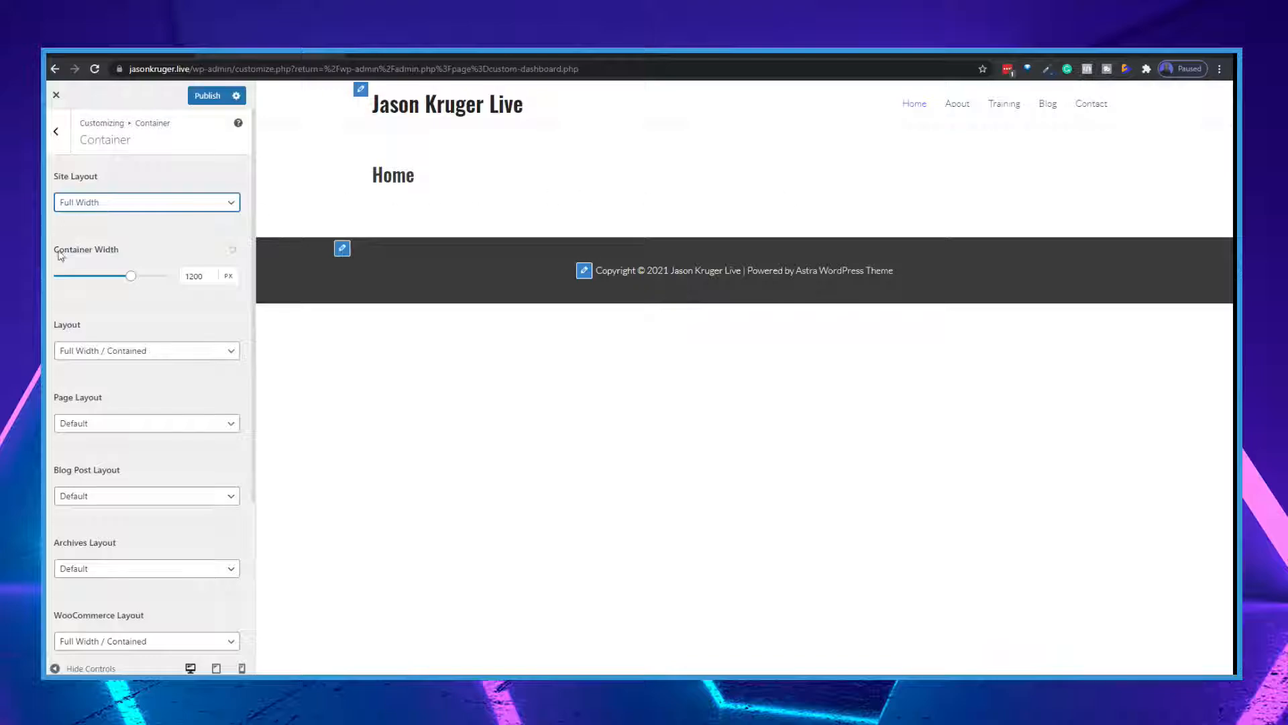
{"action": "left_click", "coordinate": [138, 204]}
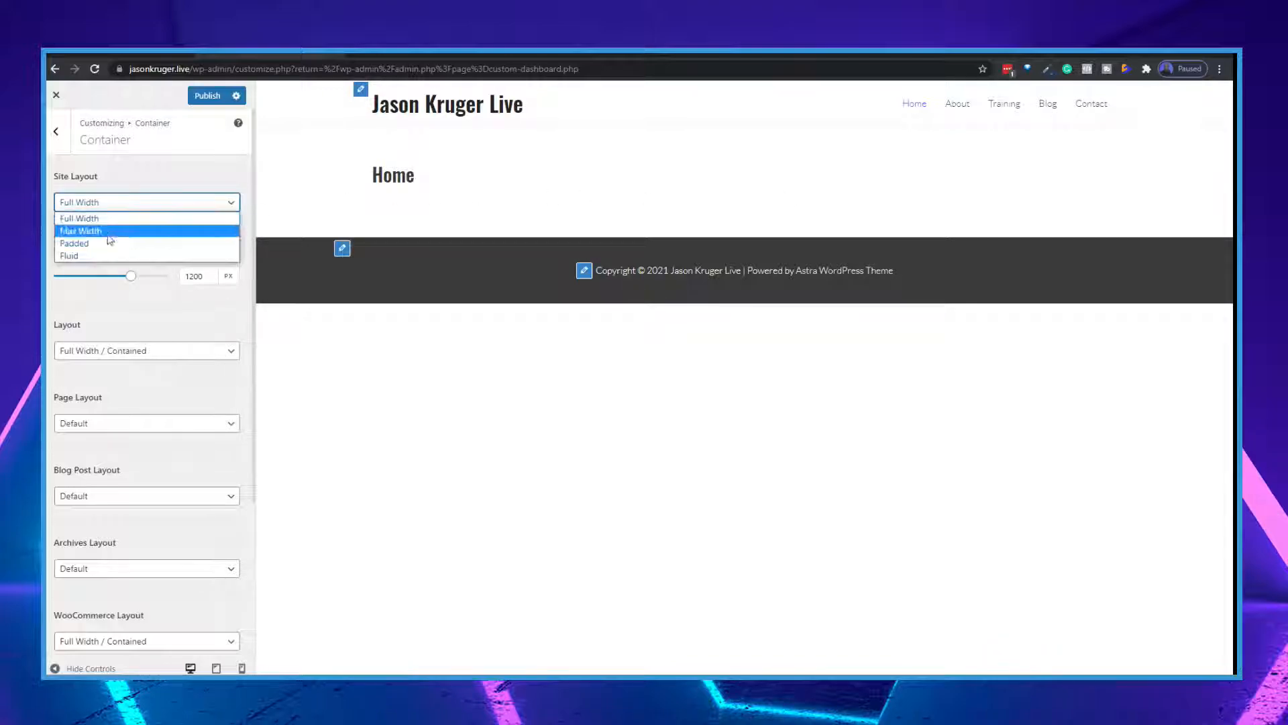
{"action": "left_click", "coordinate": [104, 231]}
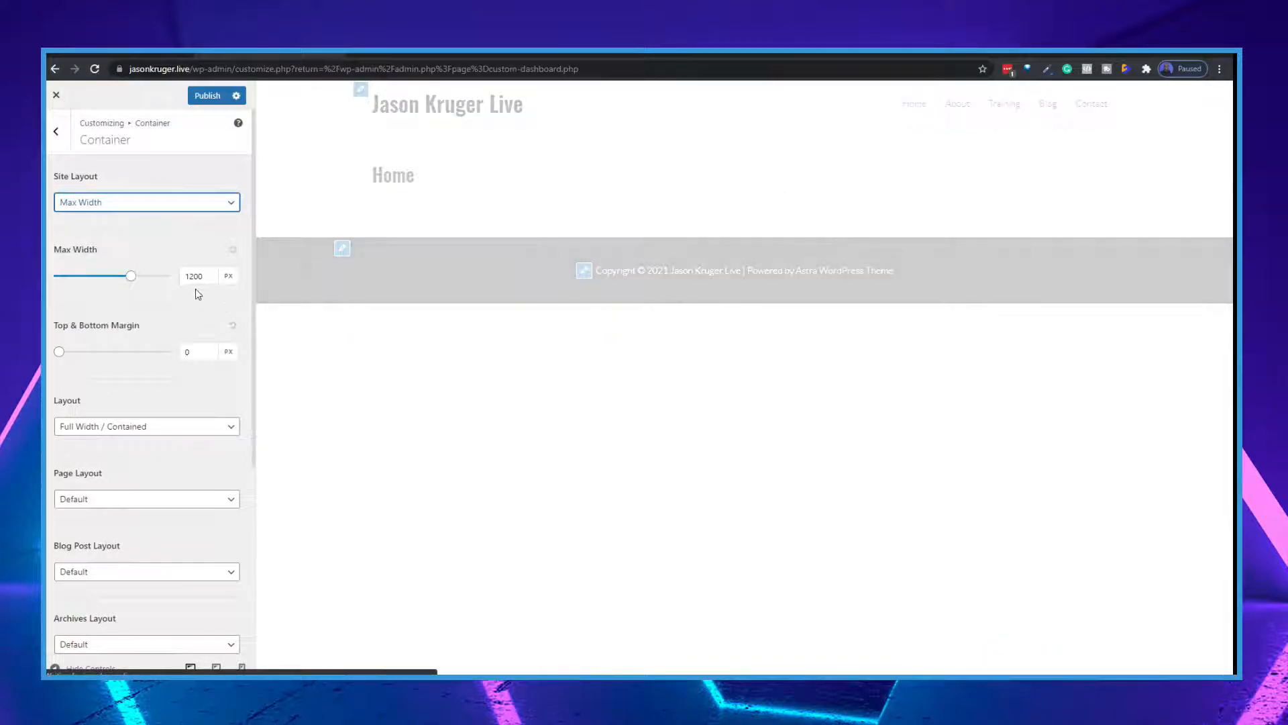
{"action": "left_click", "coordinate": [150, 204]}
{"action": "left_click", "coordinate": [123, 246]}
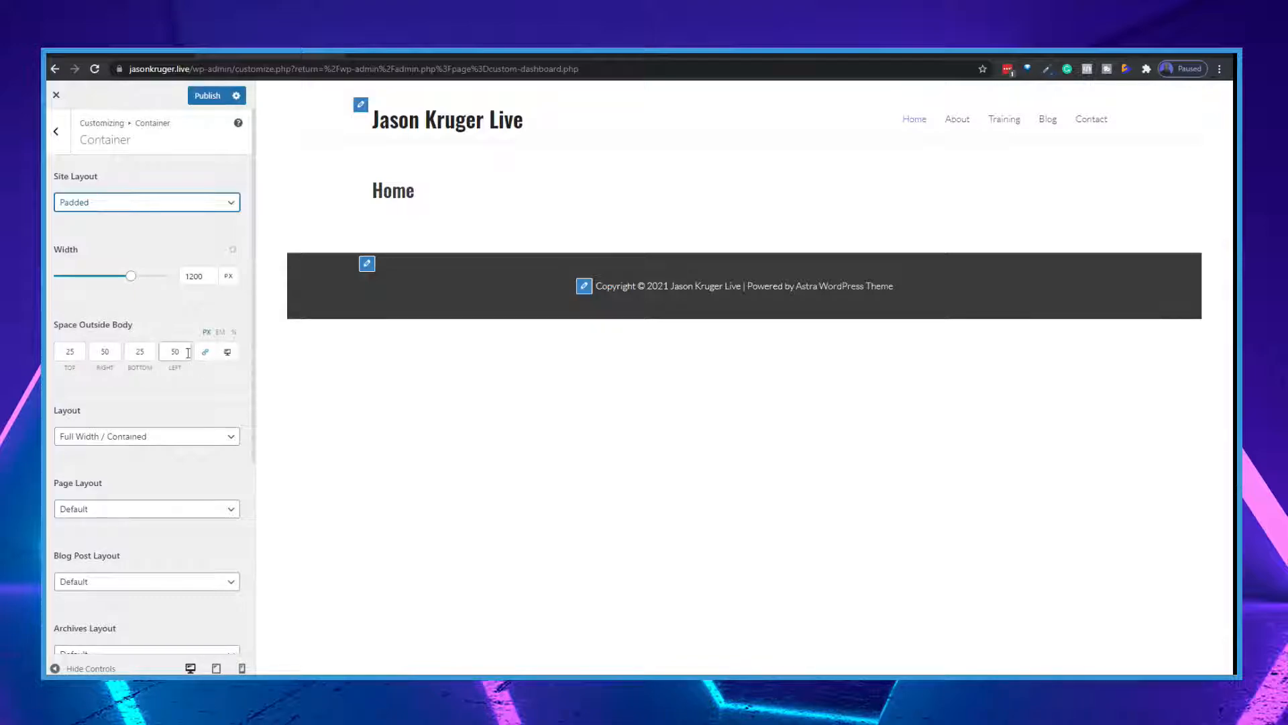
{"action": "left_click", "coordinate": [119, 202]}
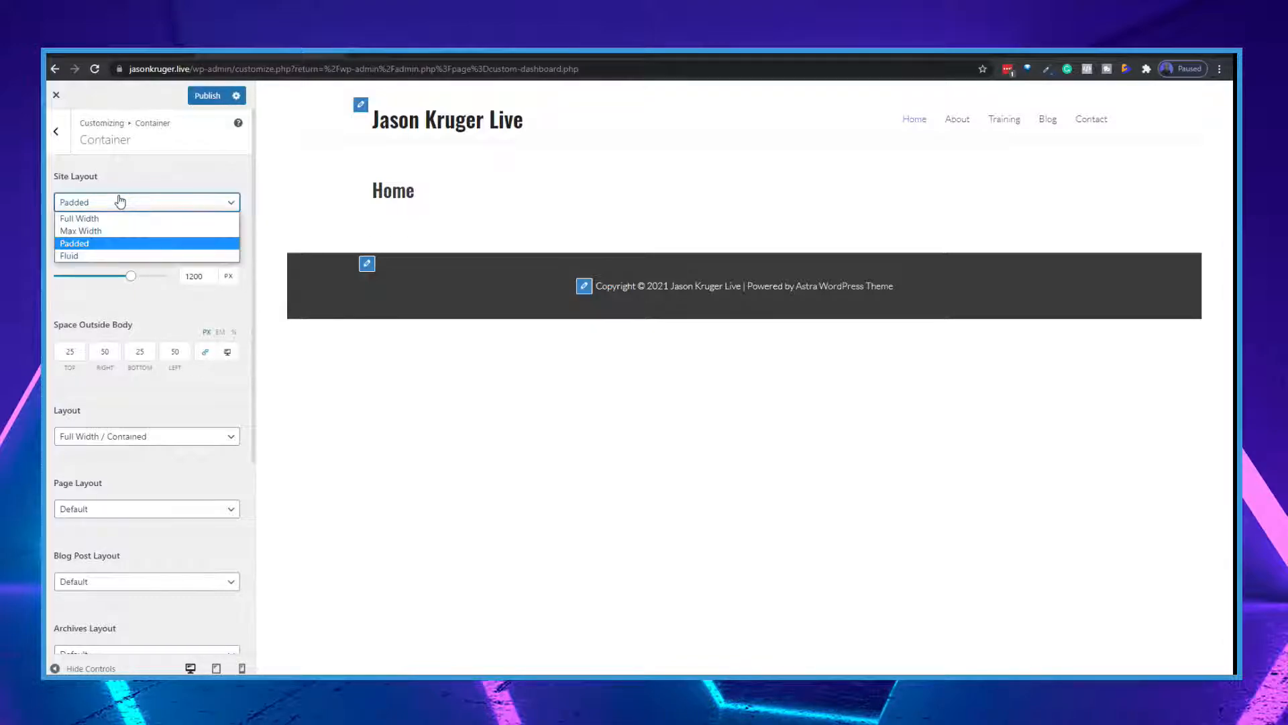
{"action": "left_click", "coordinate": [80, 253]}
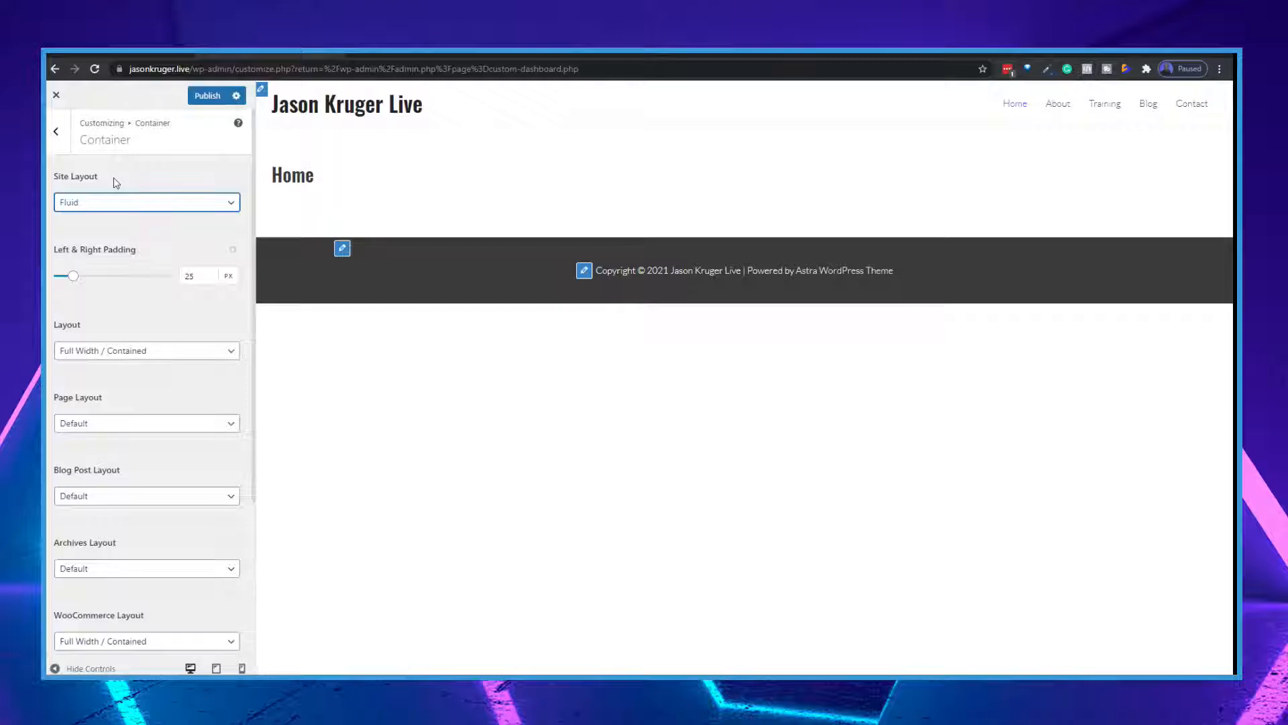
{"action": "left_click", "coordinate": [55, 134]}
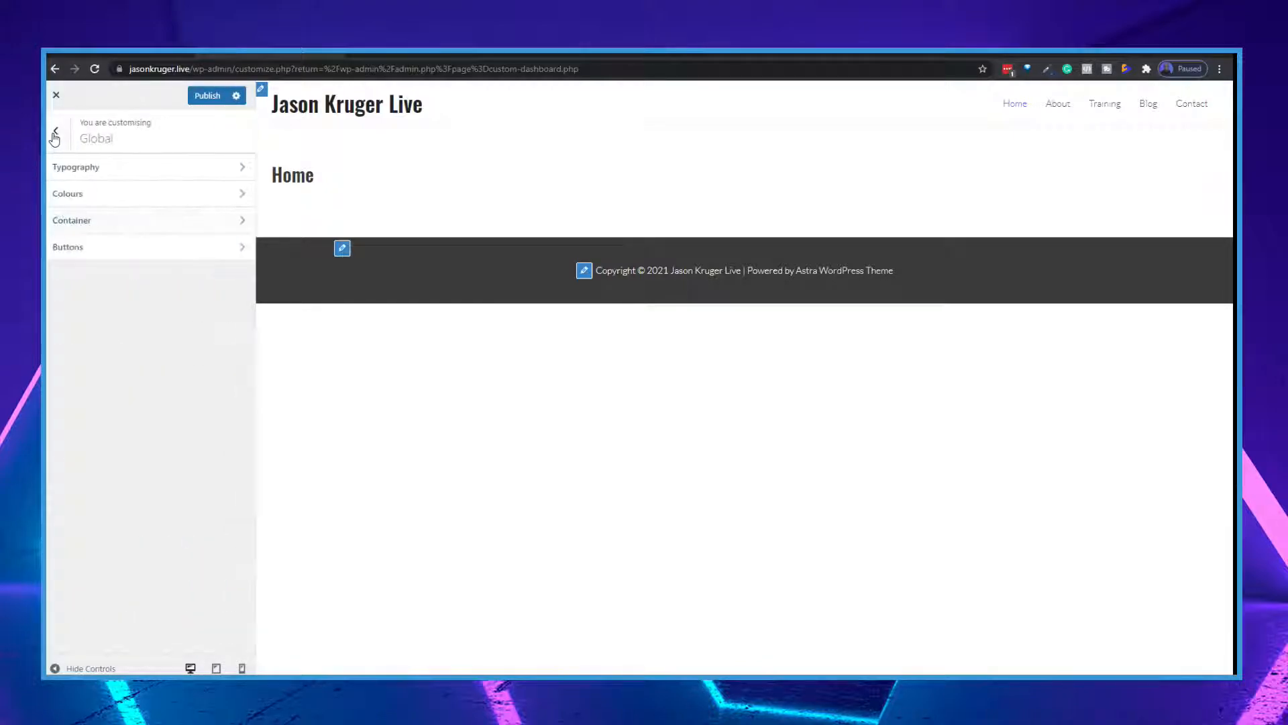
Step: Set the normal text colour of the global buttons to white
{"action": "left_click", "coordinate": [99, 249]}
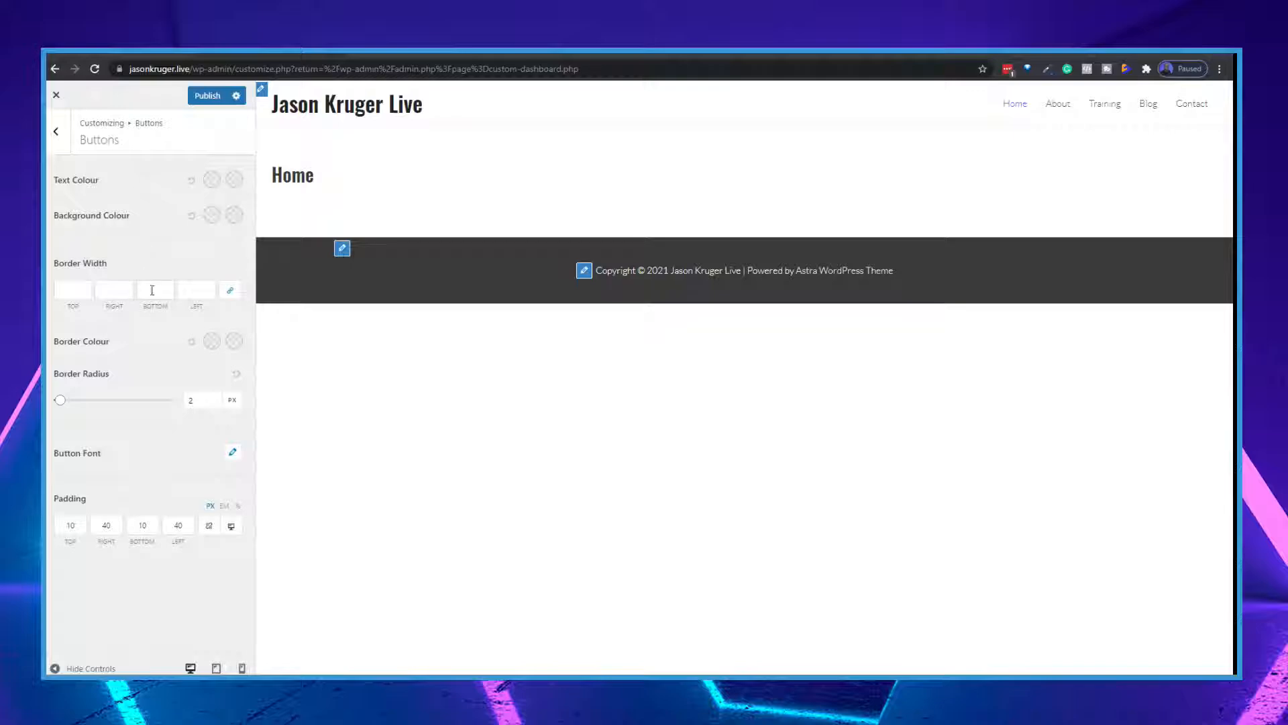
{"action": "left_click", "coordinate": [120, 286]}
{"action": "left_click", "coordinate": [211, 181]}
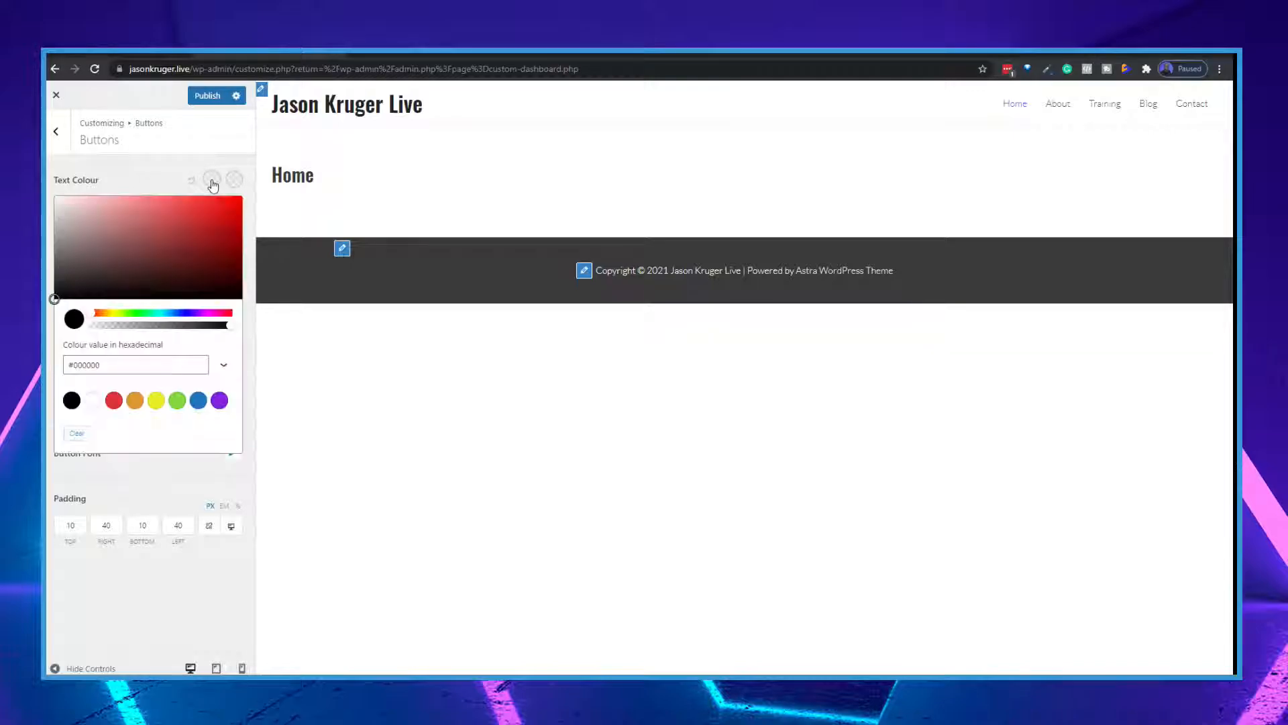
{"action": "left_click", "coordinate": [93, 401]}
{"action": "left_click", "coordinate": [155, 172]}
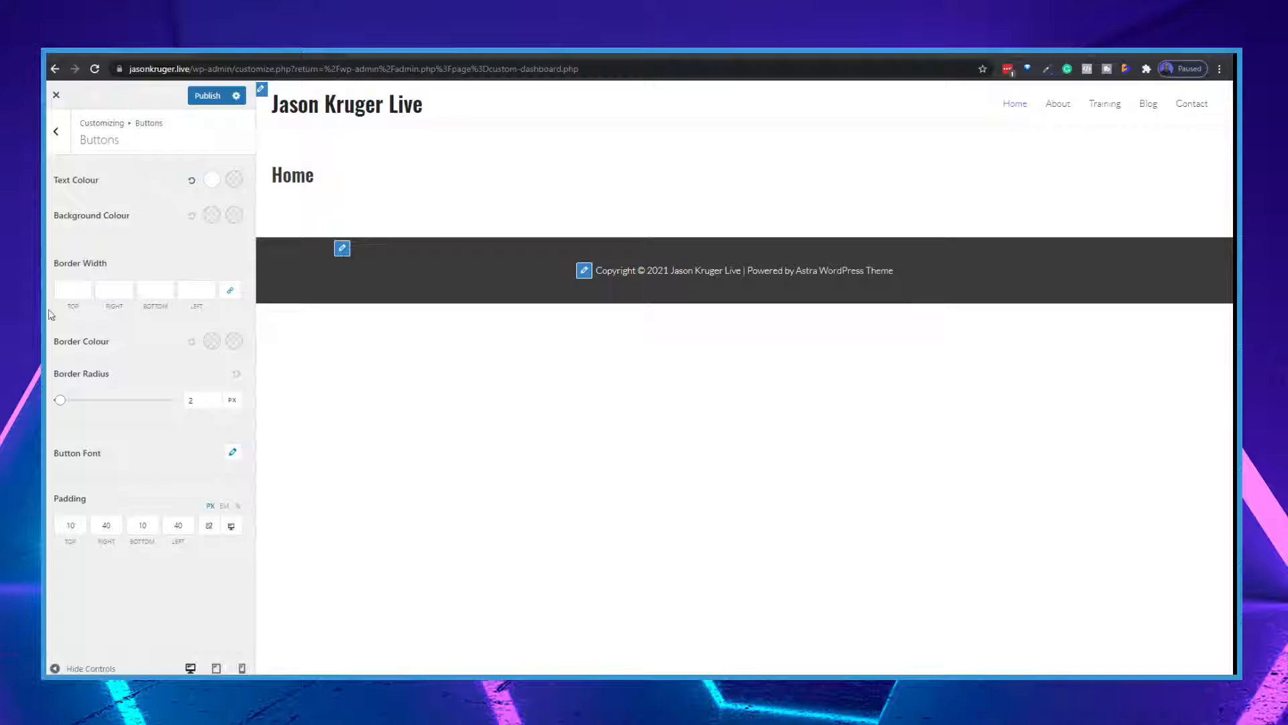
Step: Set the normal background colour of the global buttons to #6a4eda
{"action": "left_click", "coordinate": [211, 215]}
{"action": "left_click_drag", "start_coordinate": [110, 400], "coordinate": [49, 405]}
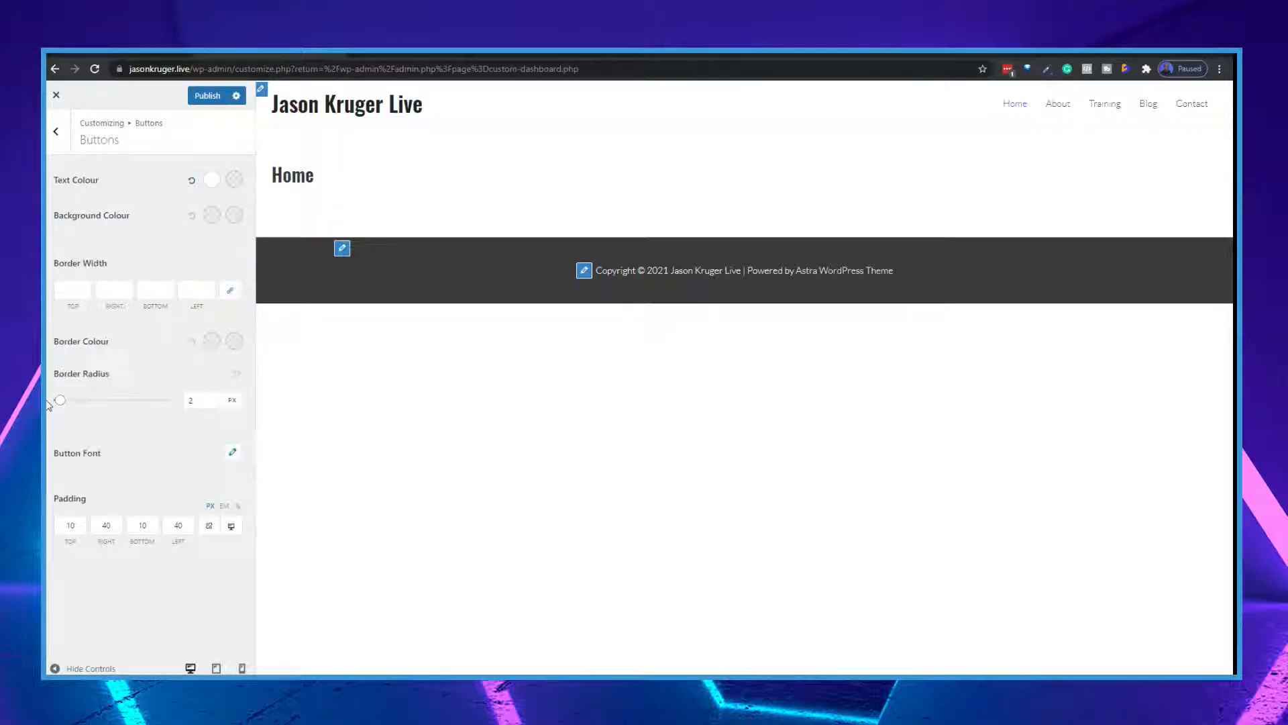
{"action": "left_click", "coordinate": [211, 216]}
{"action": "left_click", "coordinate": [108, 399]}
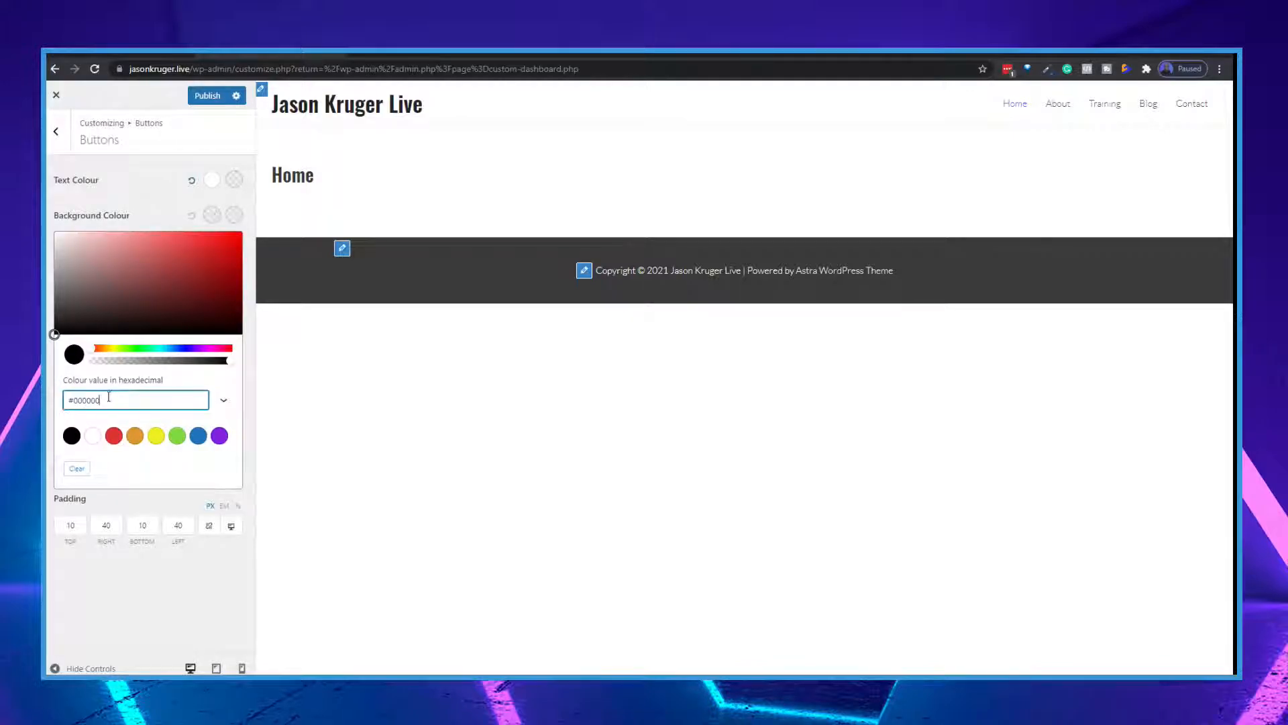
{"action": "left_click_drag", "start_coordinate": [108, 397], "coordinate": [72, 396]}
{"action": "type", "text": "#6a4eda"}
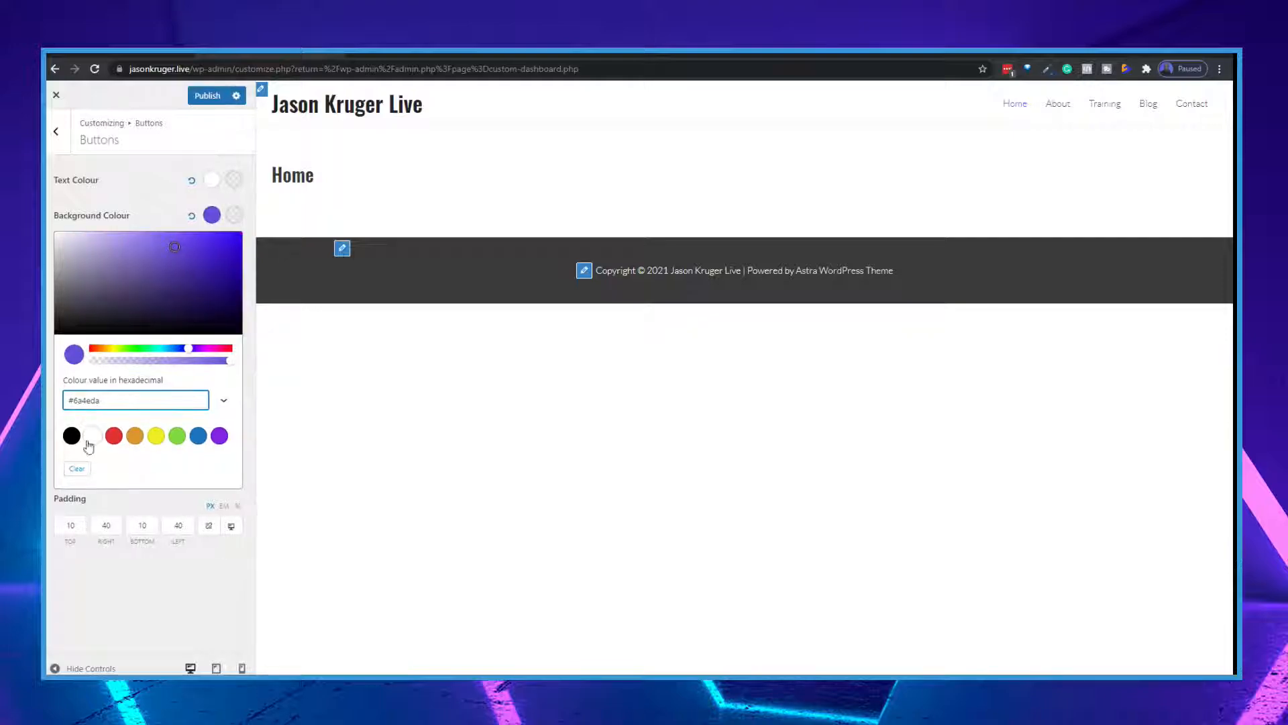
{"action": "left_click", "coordinate": [230, 635]}
{"action": "left_click", "coordinate": [211, 604]}
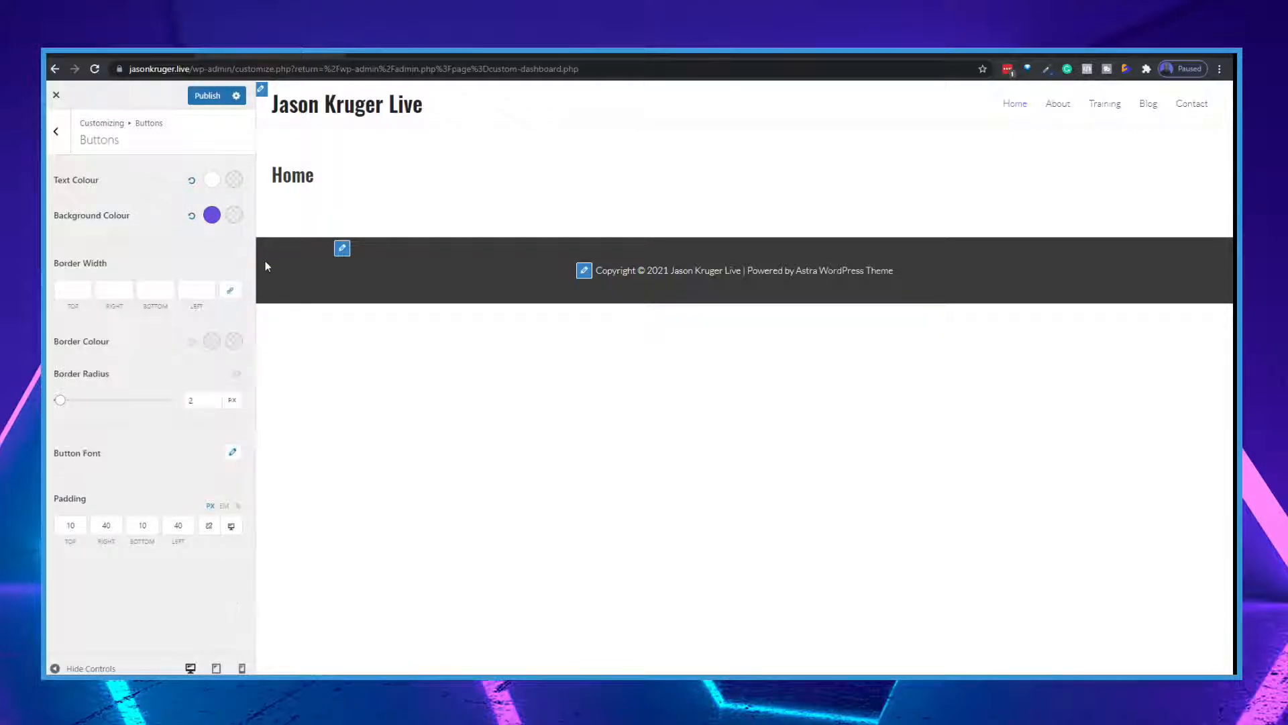
Step: Set the second, hover background colour of the global buttons to #3a98d6
{"action": "left_click", "coordinate": [233, 215]}
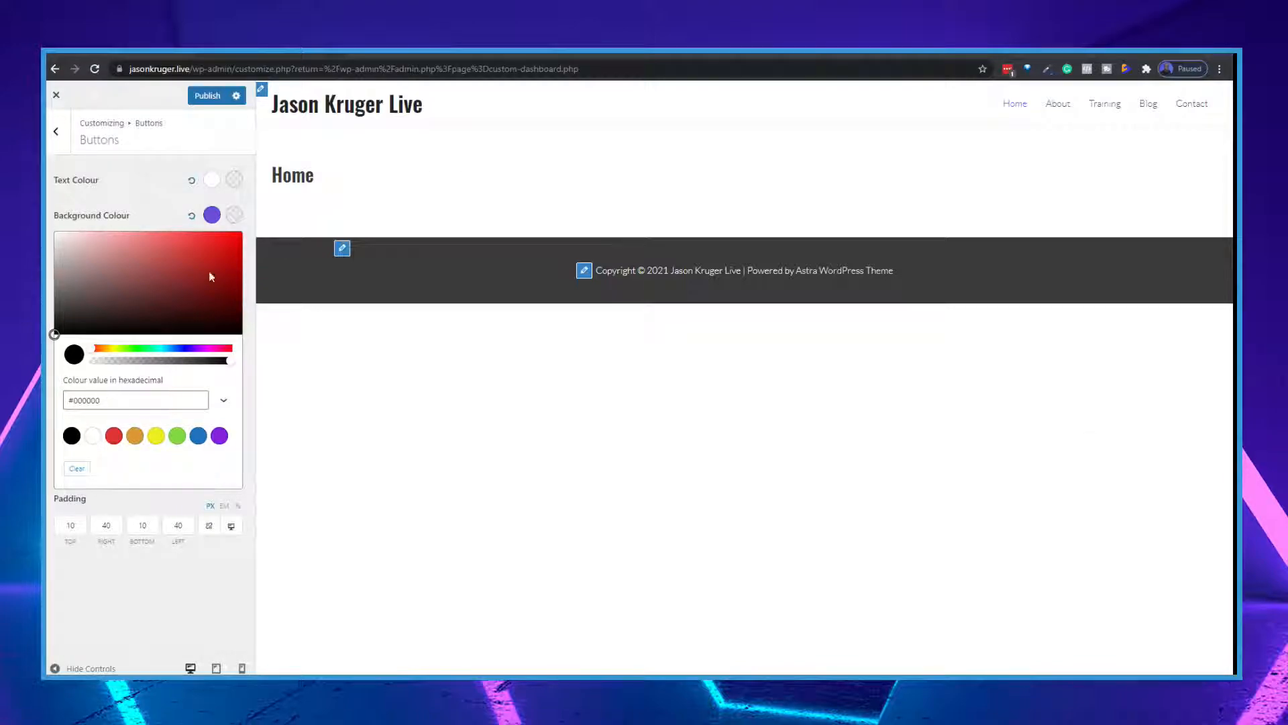
{"action": "left_click_drag", "start_coordinate": [107, 406], "coordinate": [61, 405]}
{"action": "type", "text": "#3a98d6"}
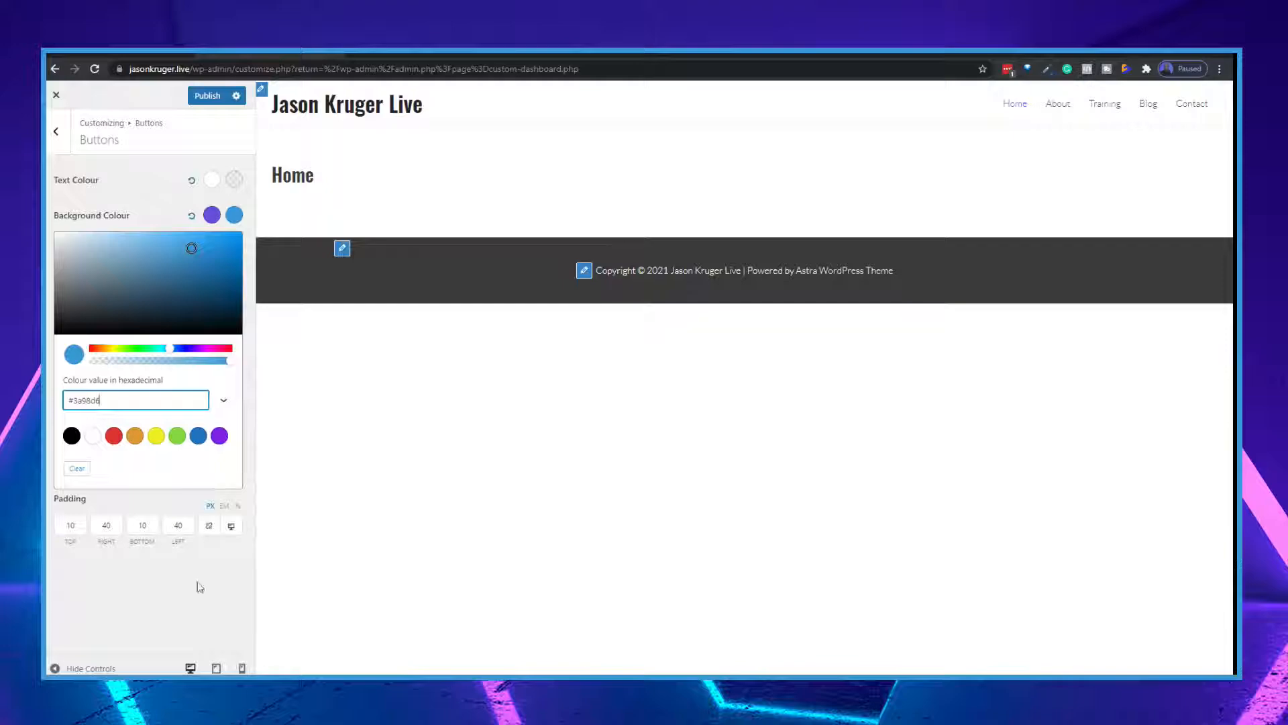
{"action": "left_click", "coordinate": [247, 611]}
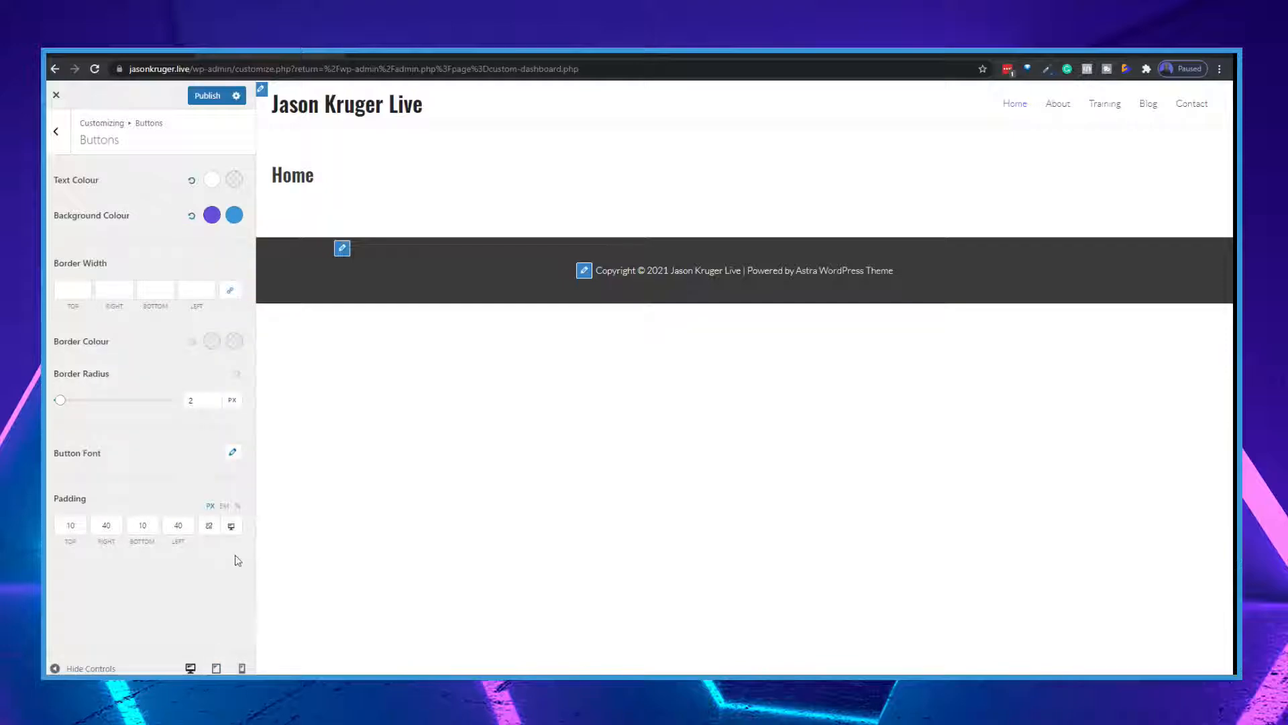
Step: Return to the main customiser overview and publish the global design changes
{"action": "left_click", "coordinate": [56, 131]}
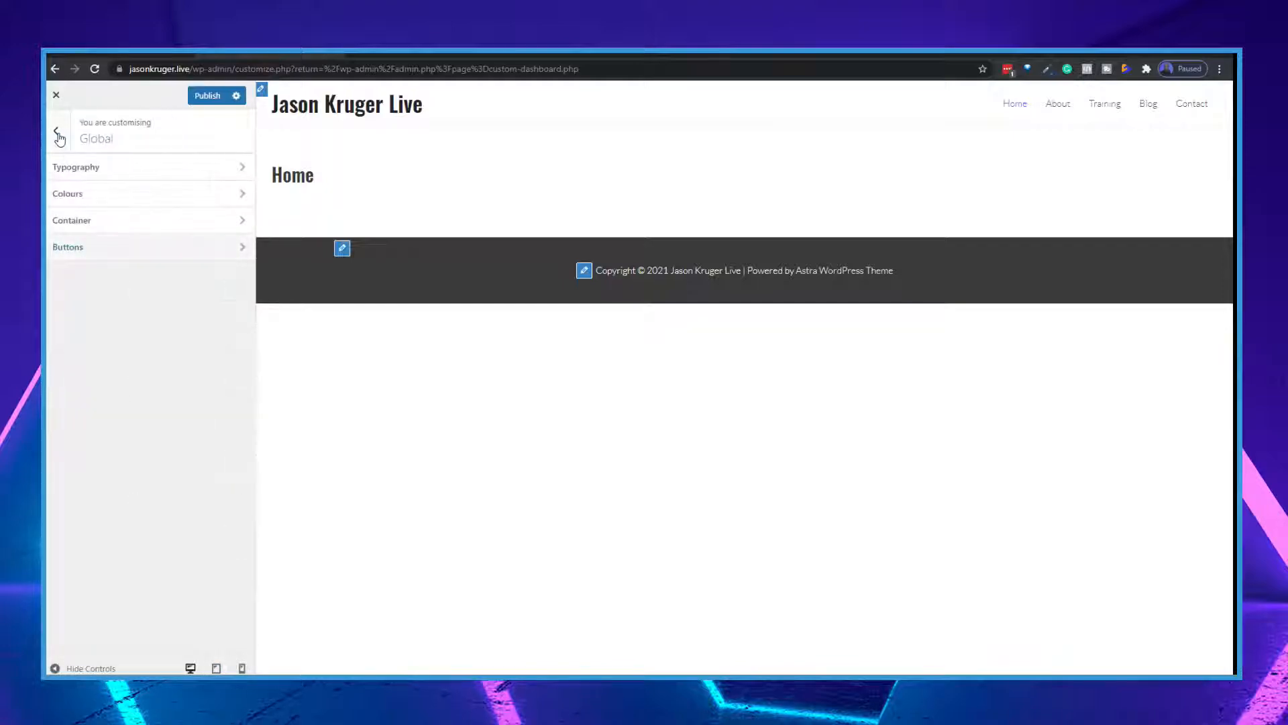
{"action": "left_click", "coordinate": [56, 132]}
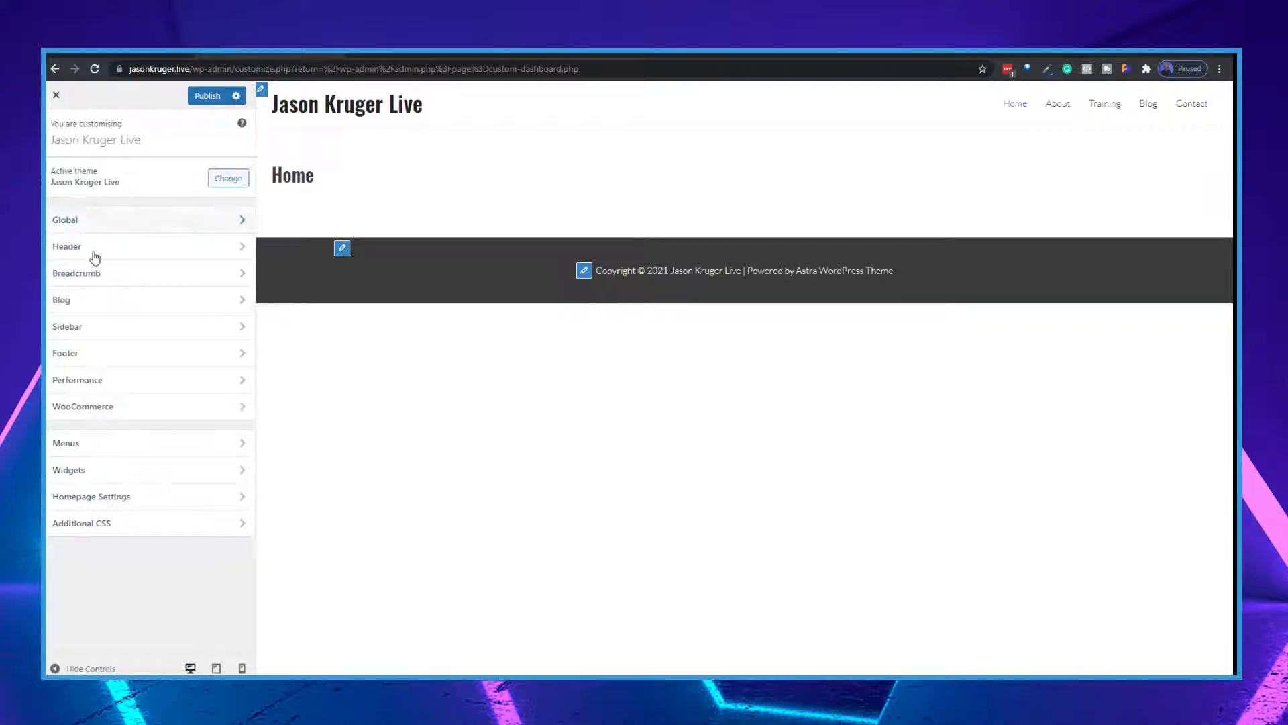
{"action": "left_click", "coordinate": [204, 98]}
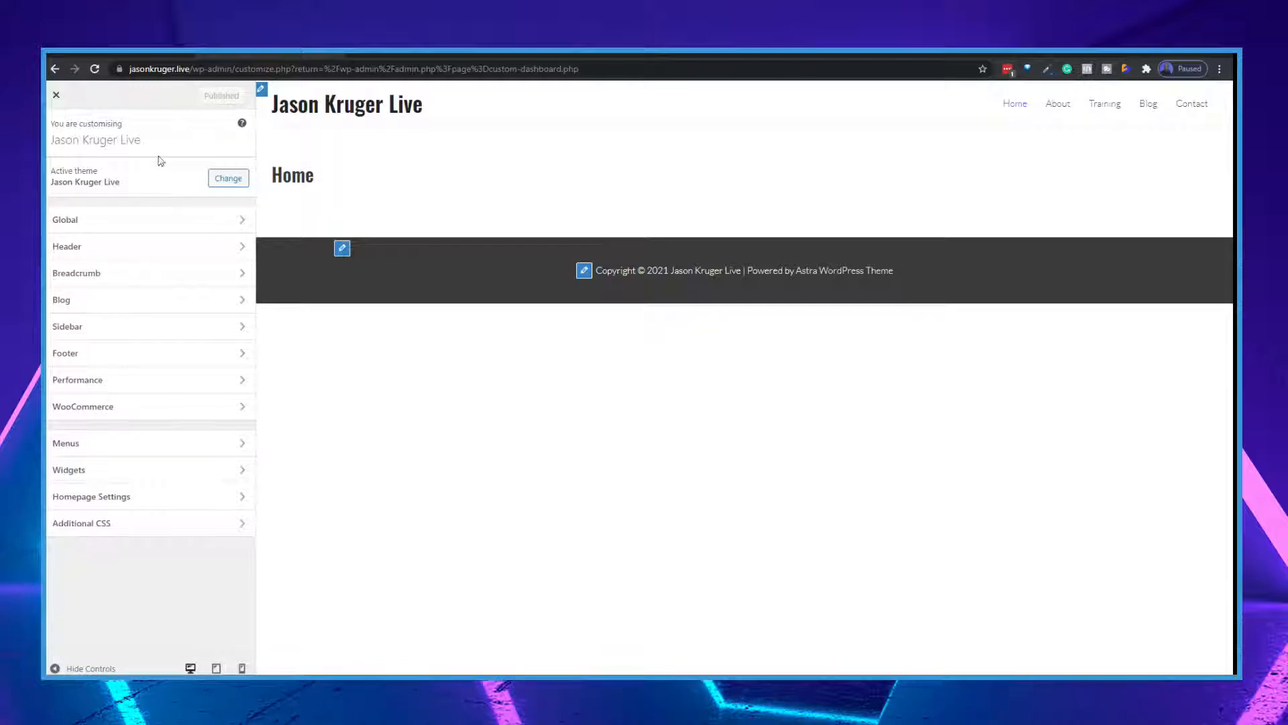
Step: Set the all-white 1024 by 195 pixel image from the media library as the header's site logo, without cropping it
{"action": "left_click", "coordinate": [92, 258]}
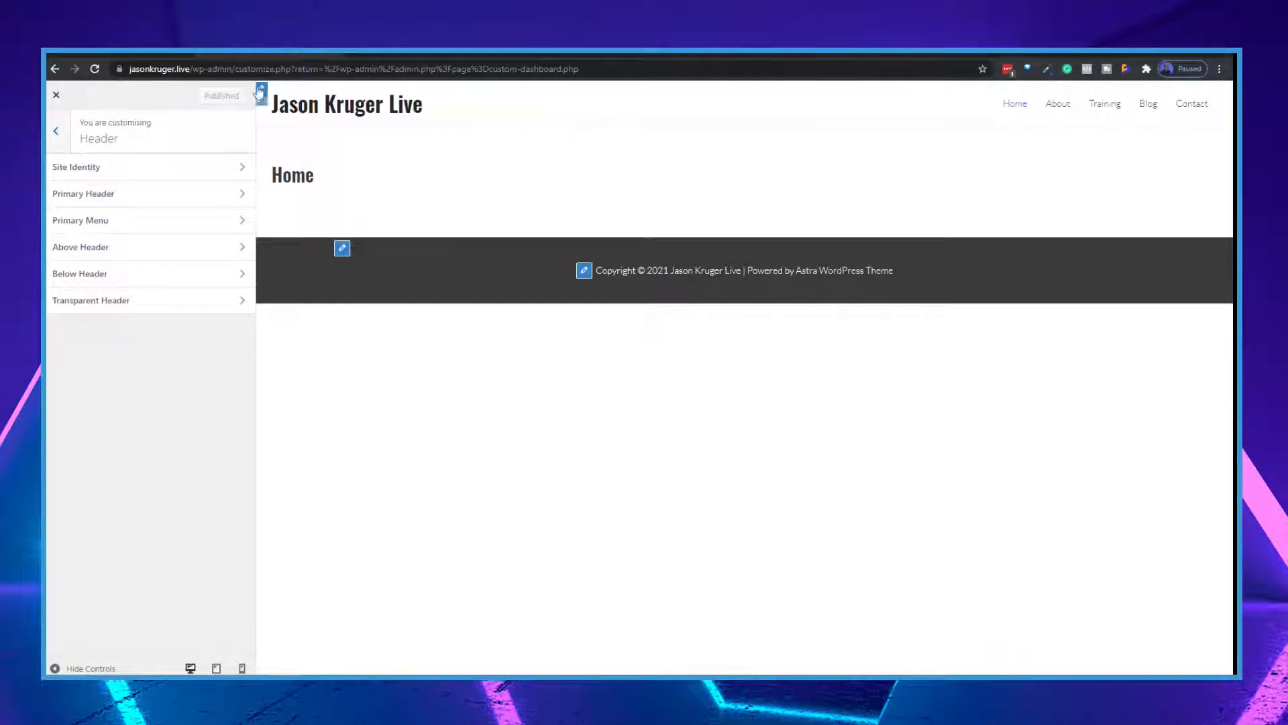
{"action": "left_click", "coordinate": [121, 175]}
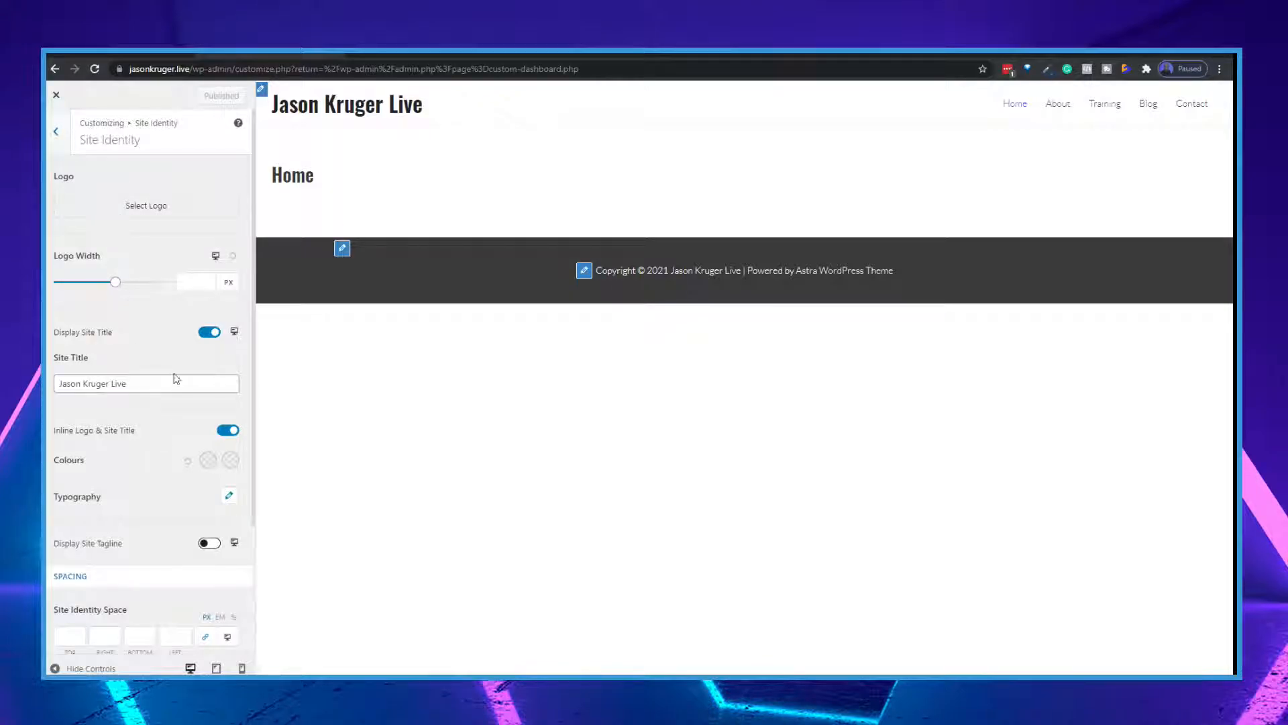
{"action": "left_click", "coordinate": [145, 209]}
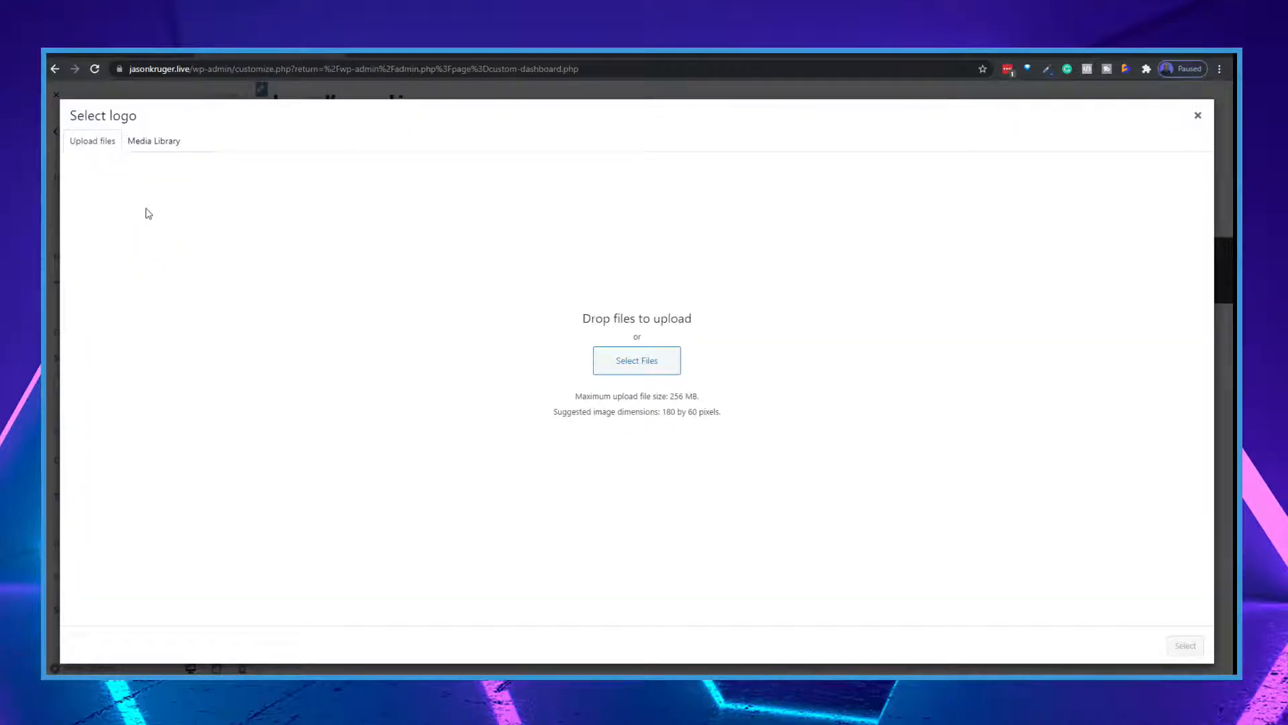
{"action": "left_click", "coordinate": [151, 141]}
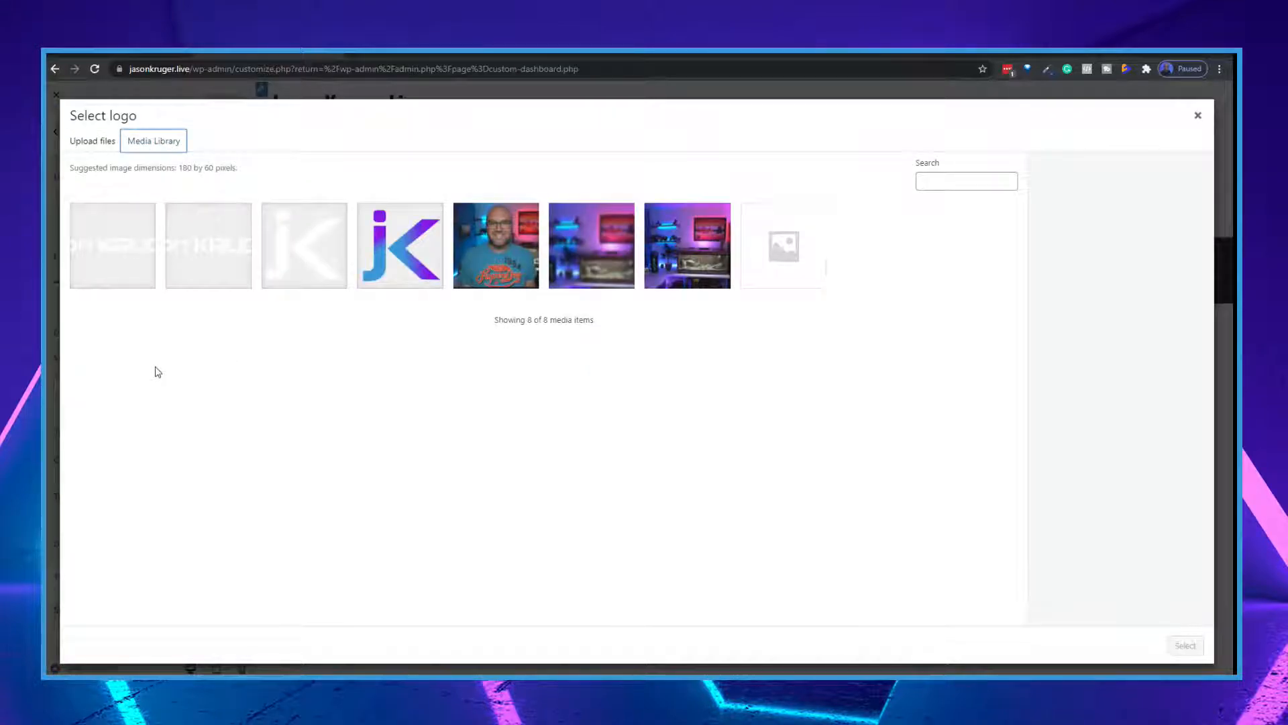
{"action": "left_click", "coordinate": [140, 264]}
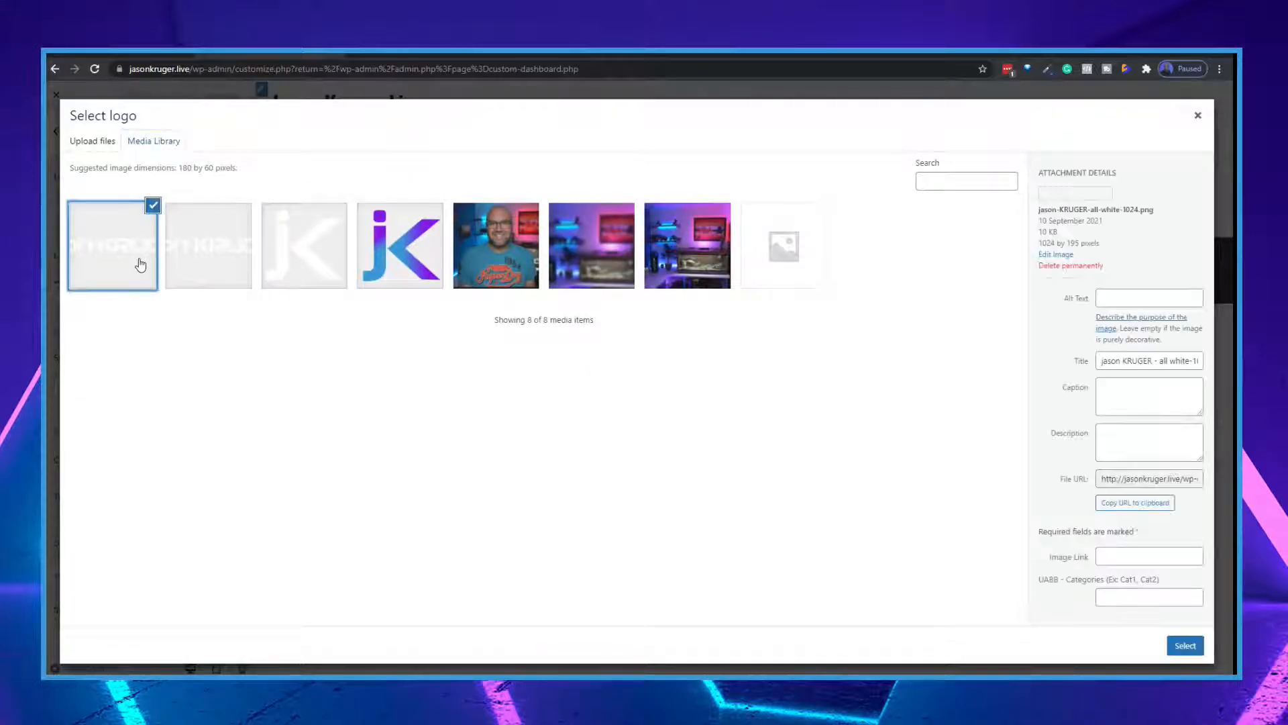
{"action": "left_click", "coordinate": [196, 259]}
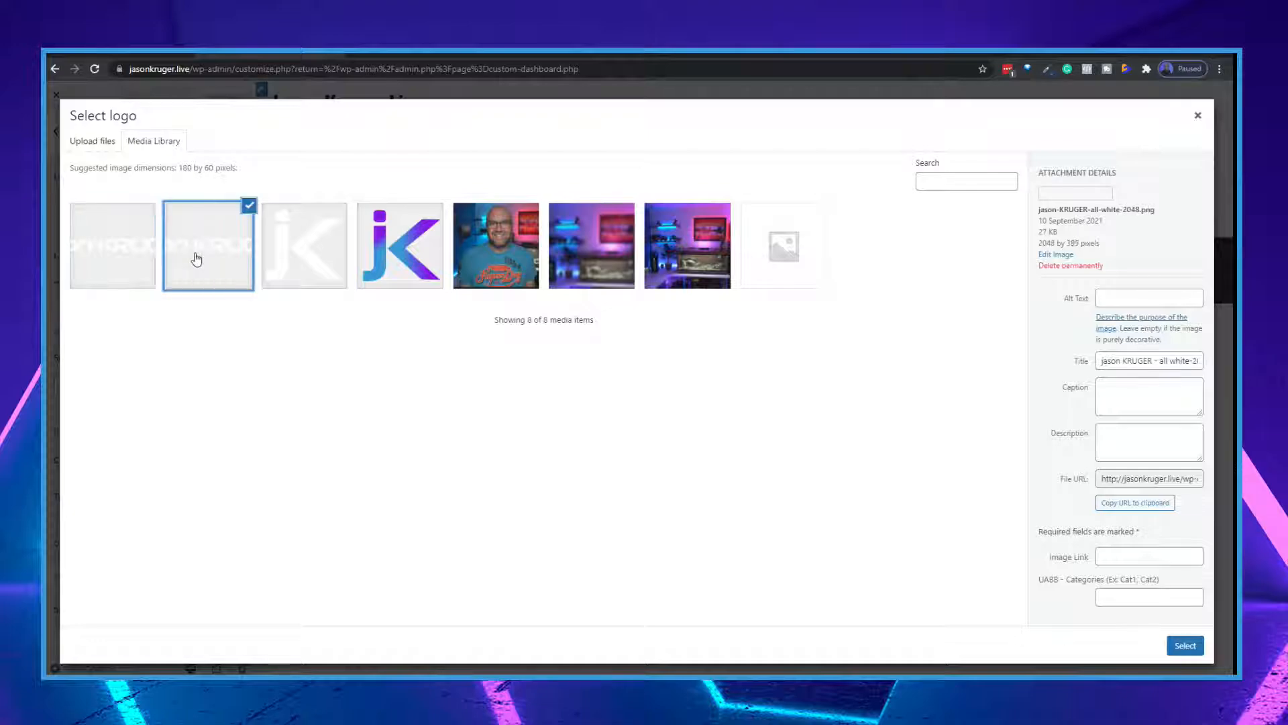
{"action": "left_click", "coordinate": [143, 259]}
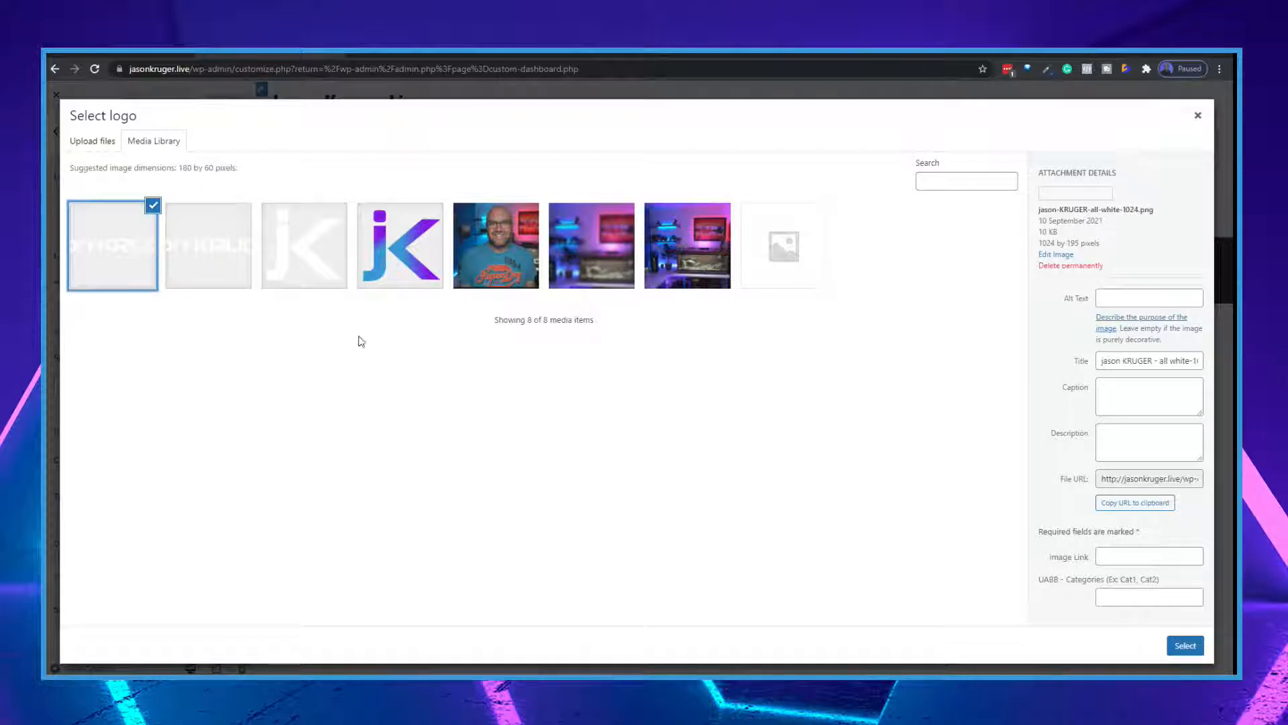
{"action": "left_click", "coordinate": [1182, 647]}
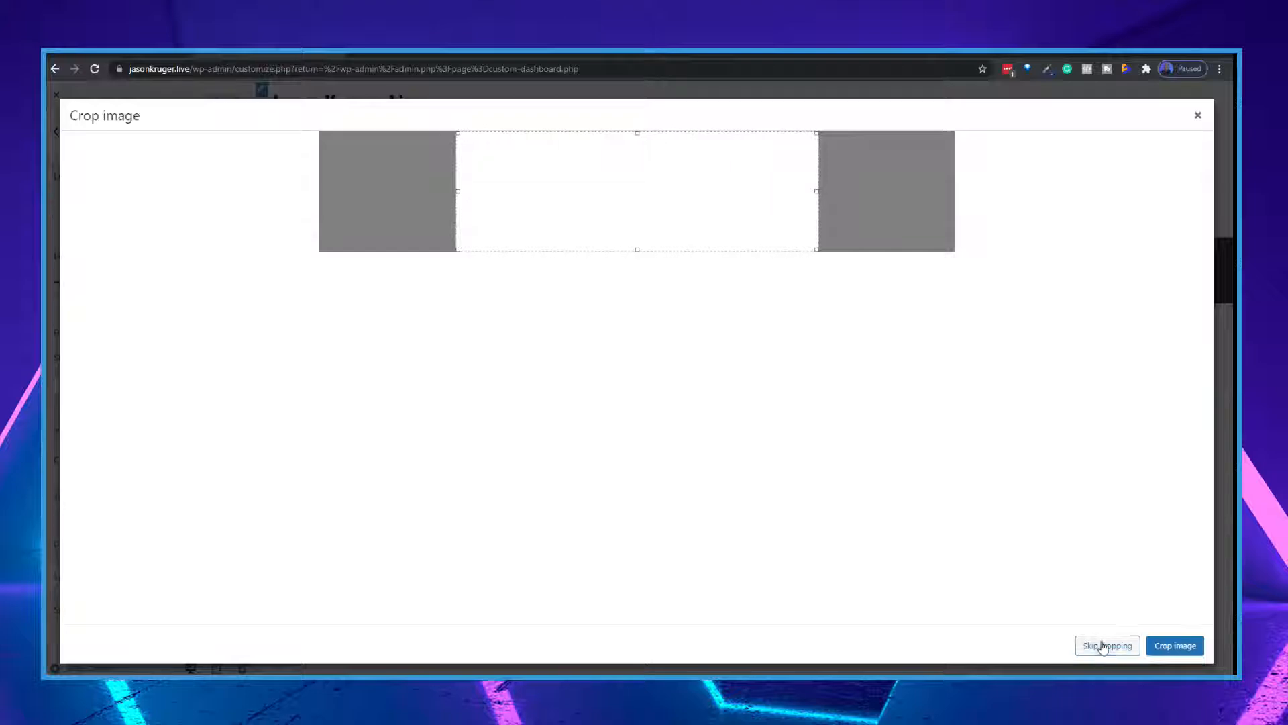
{"action": "left_click", "coordinate": [1106, 647]}
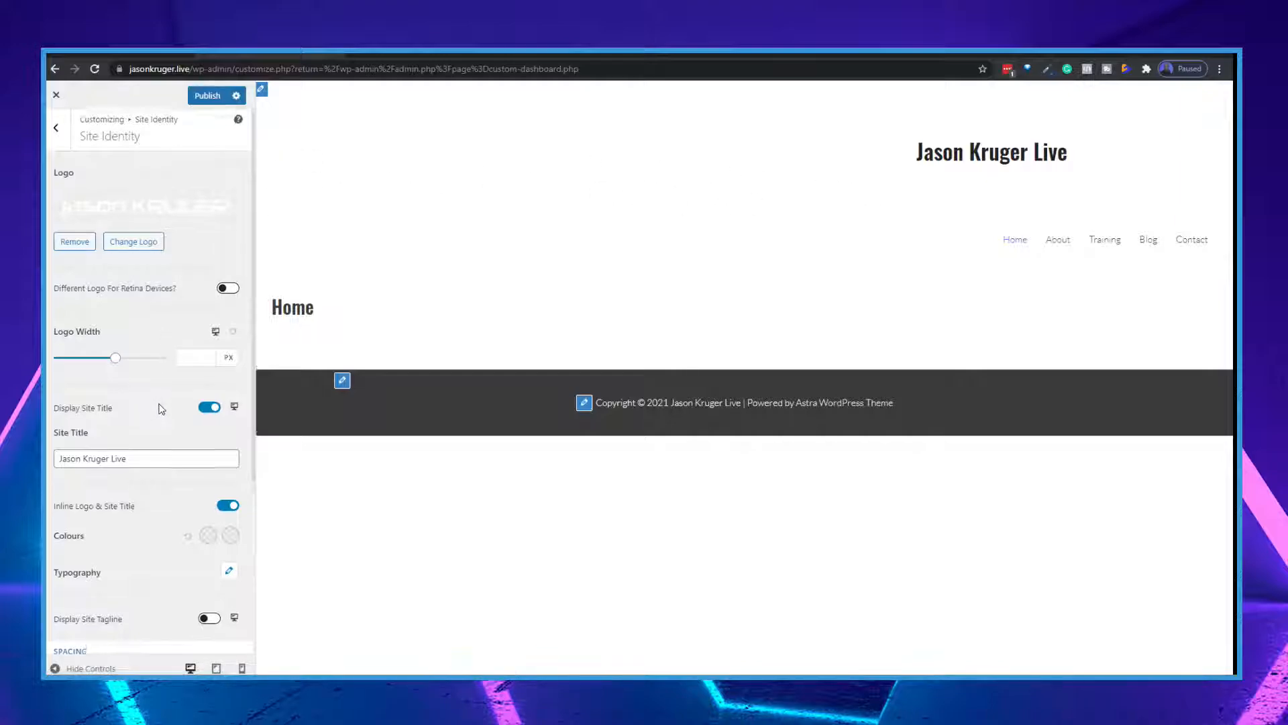
Step: Look through the header's Site Identity and Primary Header settings for logo, title, layout, width, border and spacing options
{"action": "scroll", "coordinate": [161, 409], "scroll_direction": "down", "scroll_amount": 2}
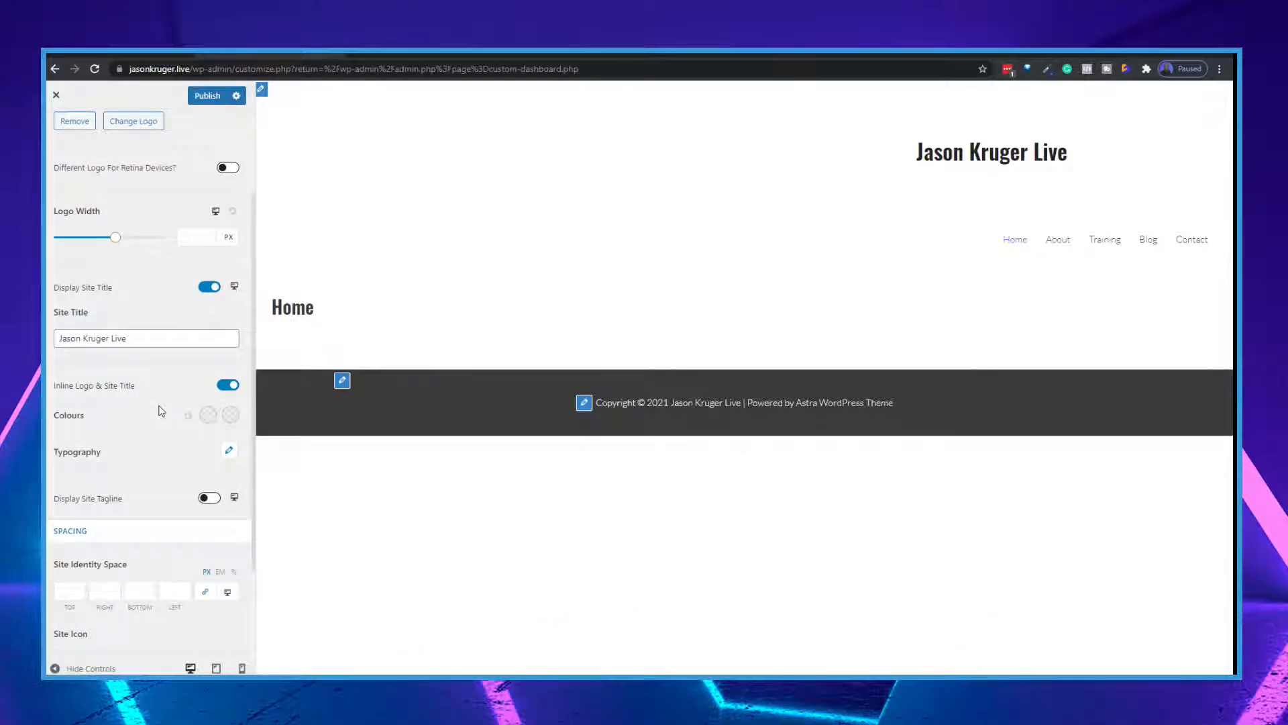
{"action": "scroll", "coordinate": [161, 411], "scroll_direction": "down", "scroll_amount": 2}
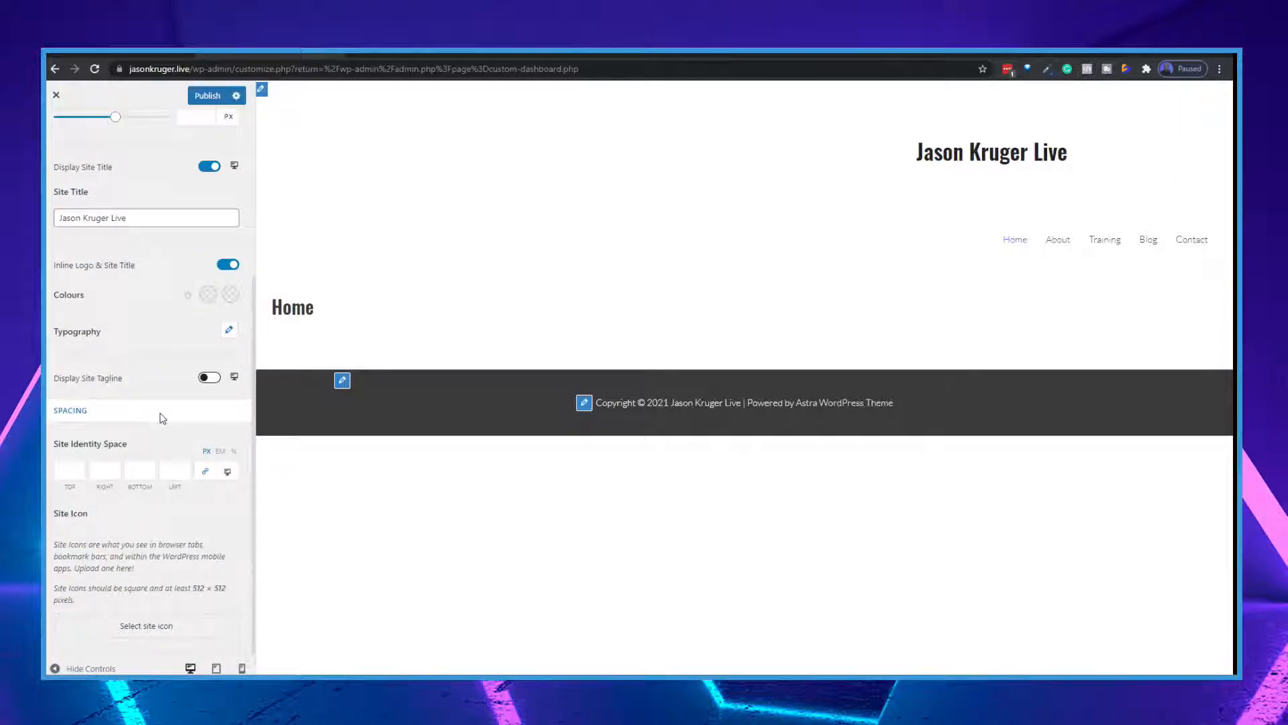
{"action": "scroll", "coordinate": [161, 417], "scroll_direction": "up", "scroll_amount": 4}
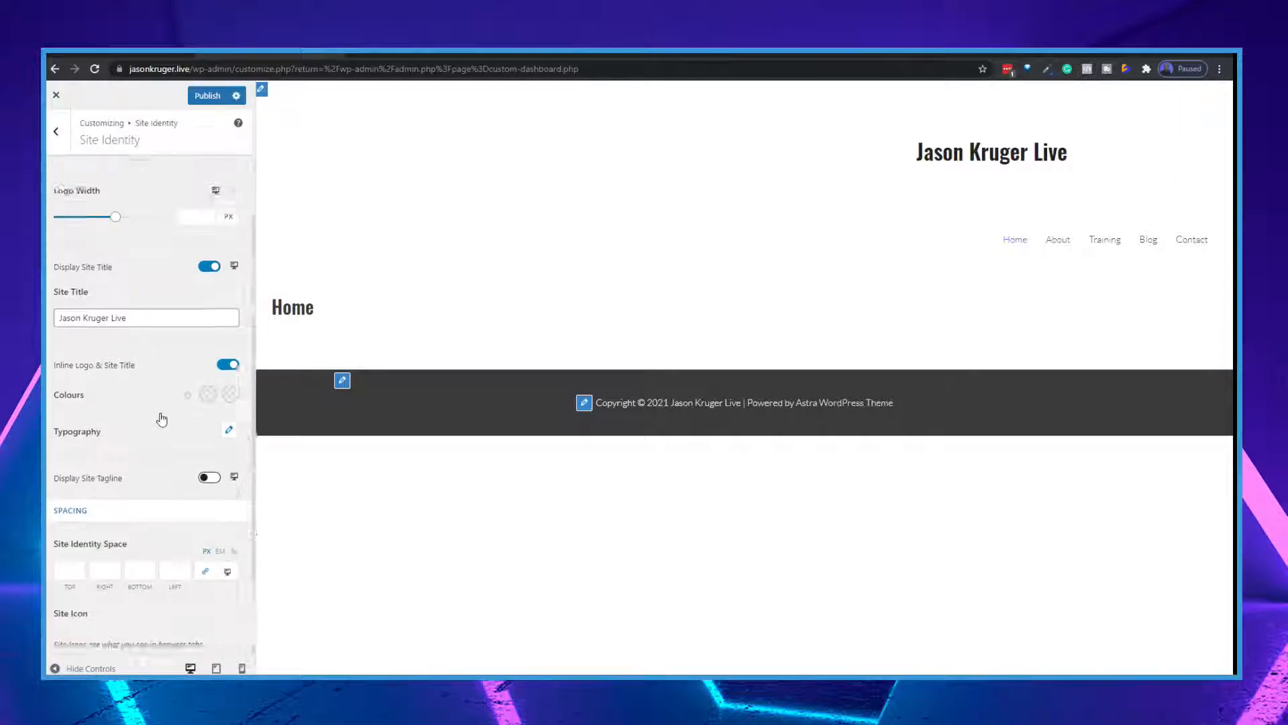
{"action": "left_click", "coordinate": [58, 134]}
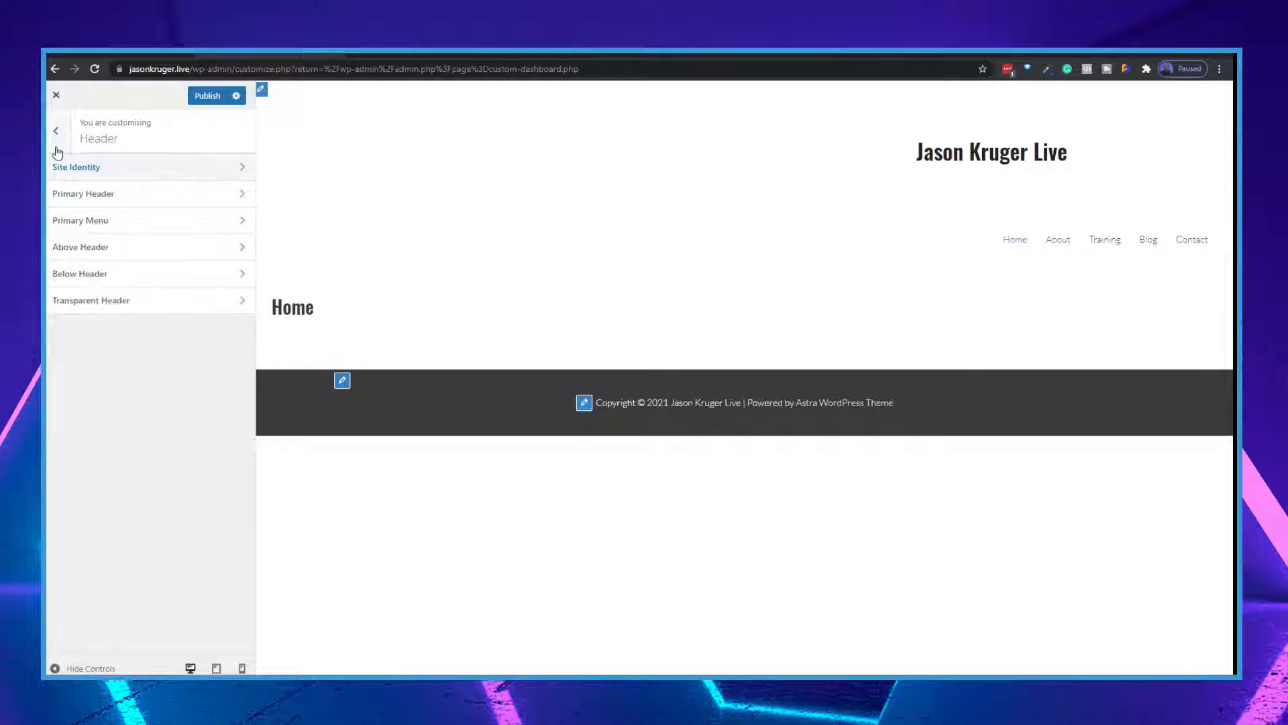
{"action": "left_click", "coordinate": [86, 196]}
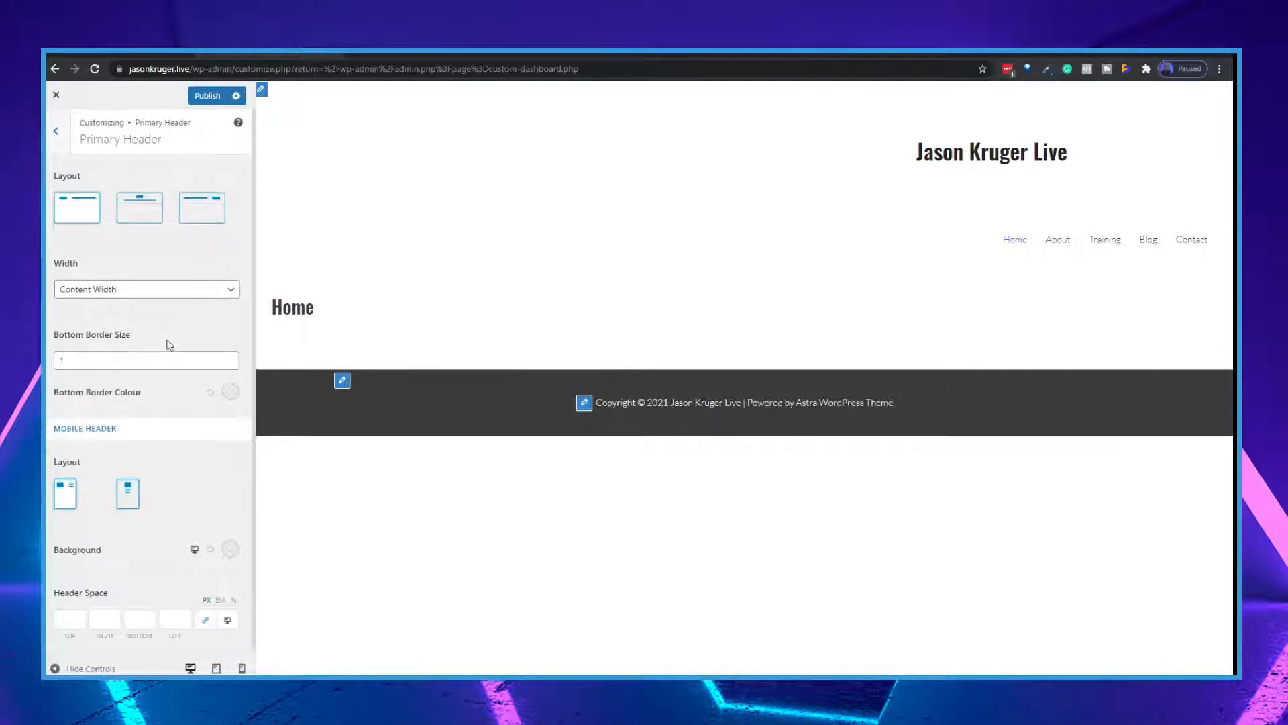
{"action": "scroll", "coordinate": [169, 346], "scroll_direction": "down", "scroll_amount": 1}
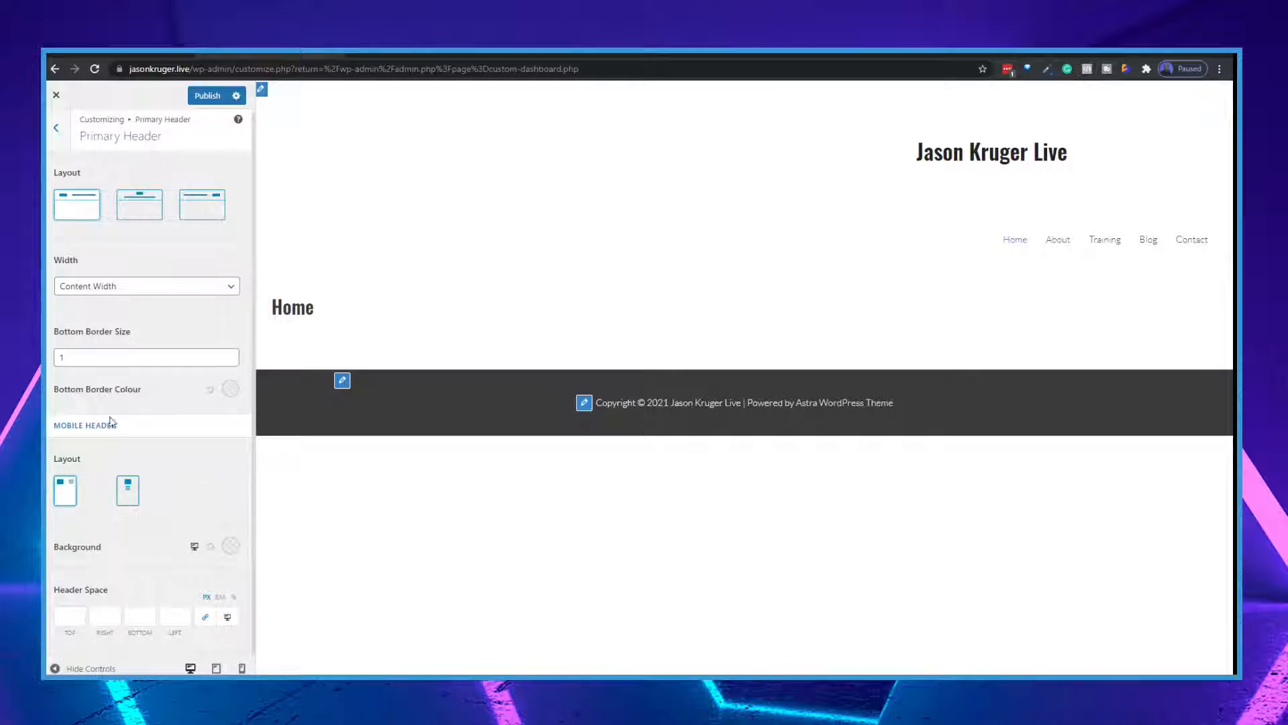
{"action": "scroll", "coordinate": [125, 458], "scroll_direction": "up", "scroll_amount": 1}
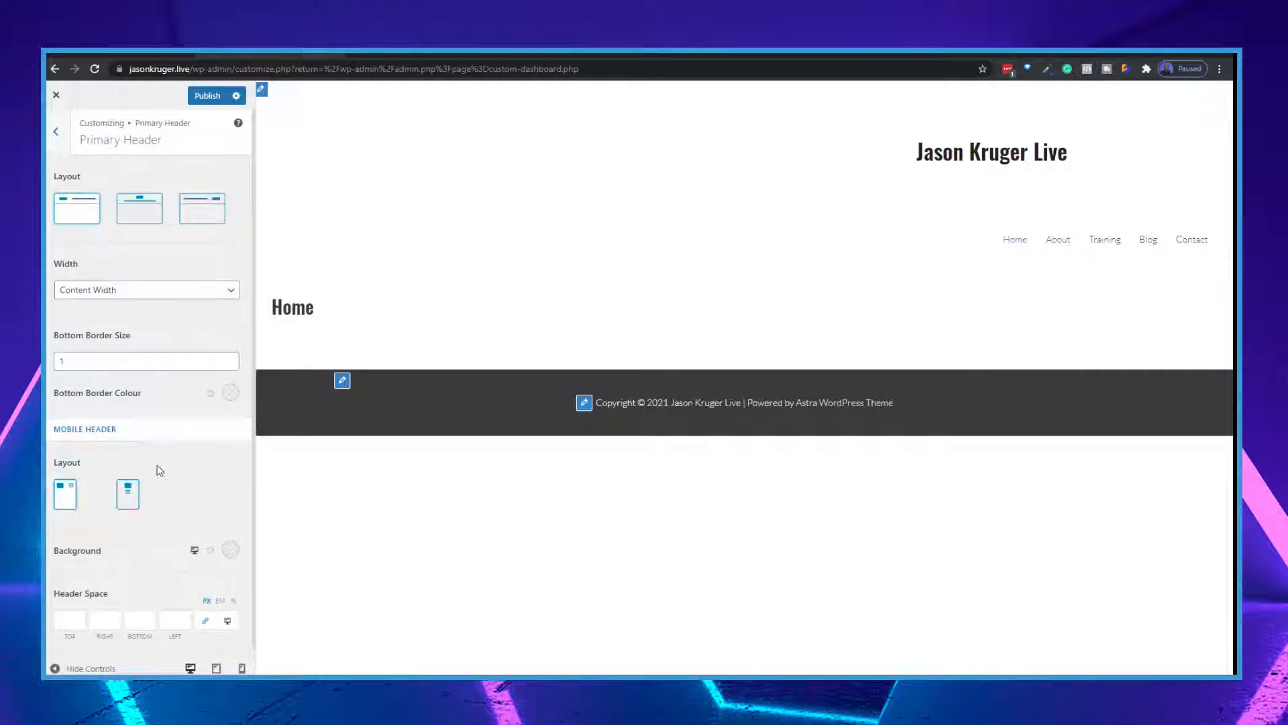
{"action": "left_click", "coordinate": [56, 132]}
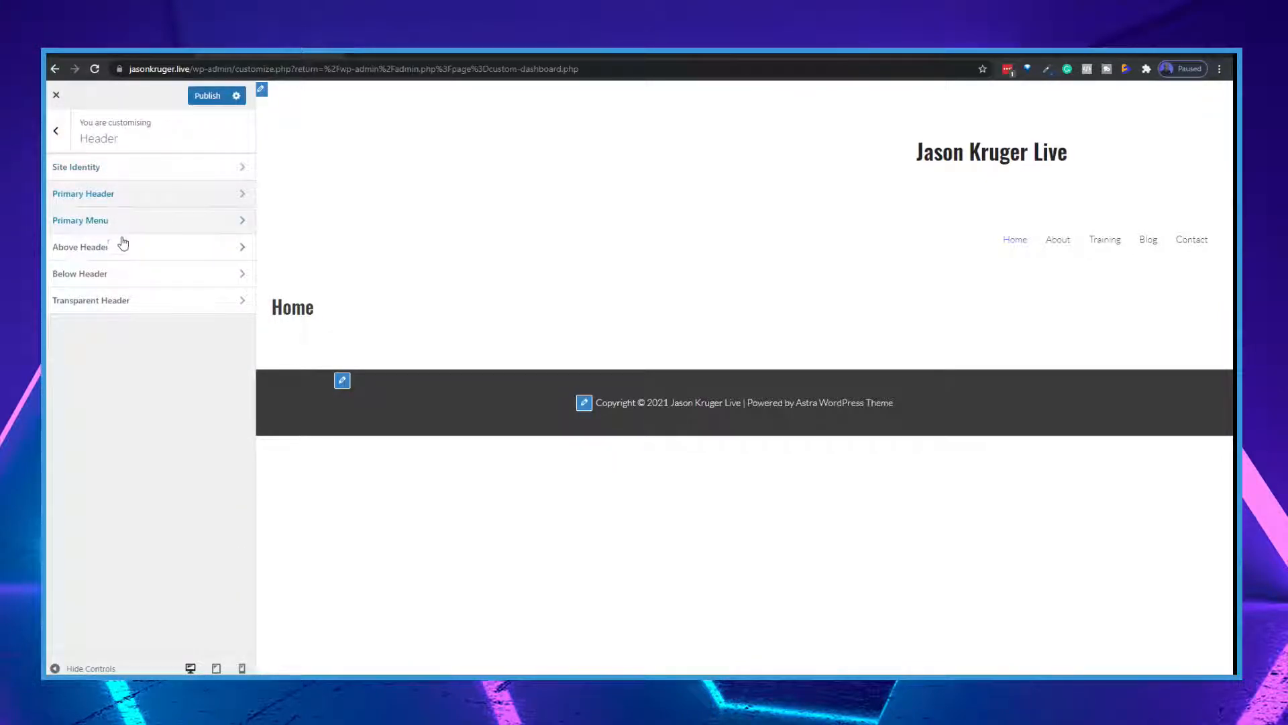
{"action": "left_click", "coordinate": [58, 133]}
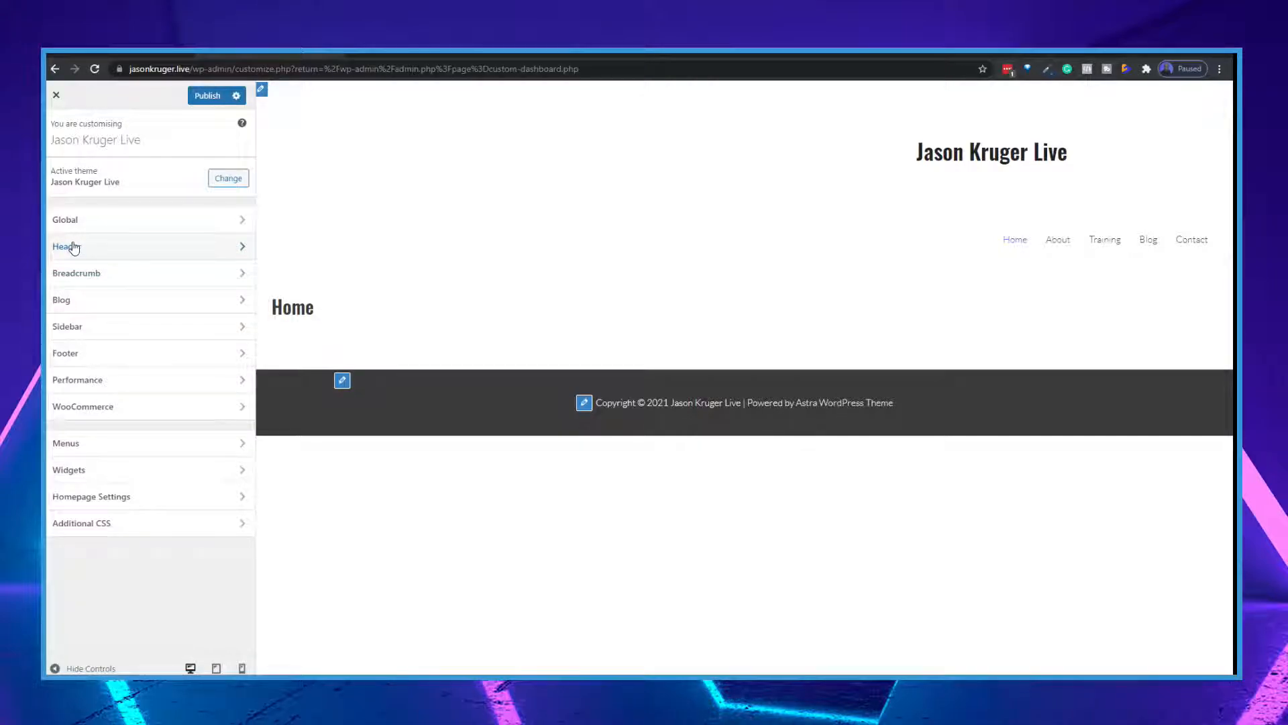
Step: Give the primary header background a linear gradient with an angle of 0 degrees
{"action": "left_click", "coordinate": [74, 248]}
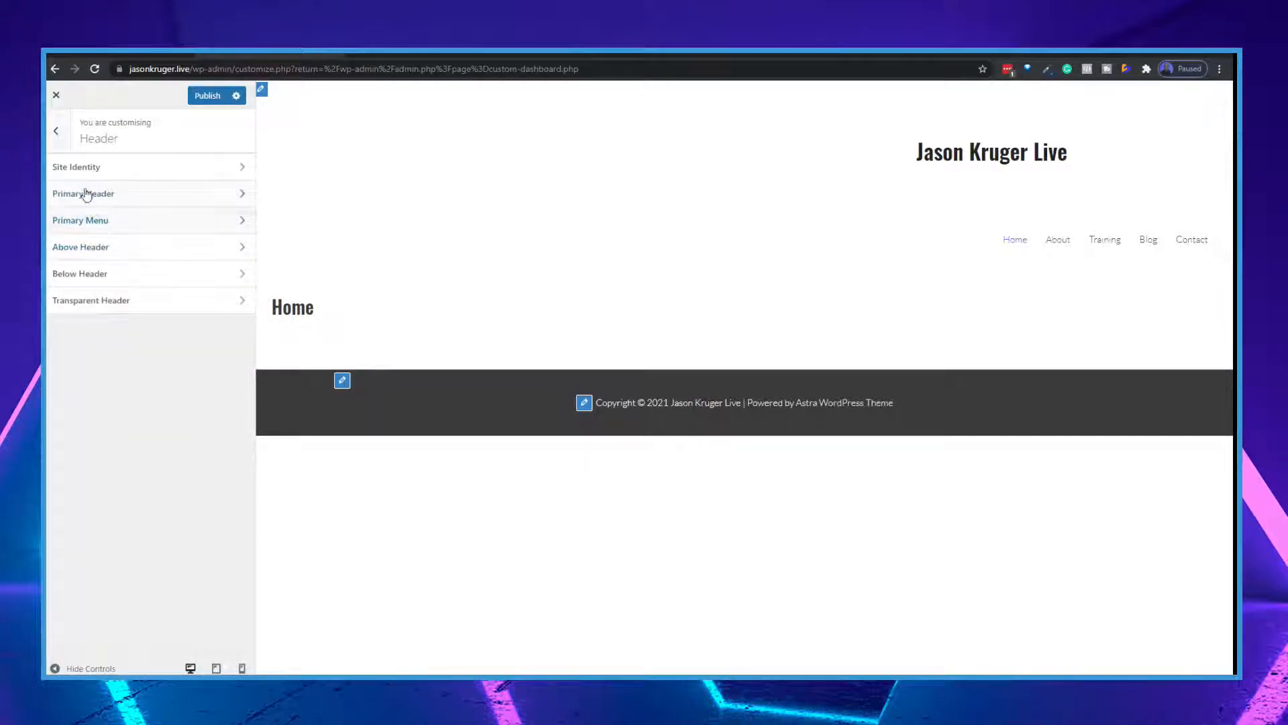
{"action": "left_click", "coordinate": [98, 196]}
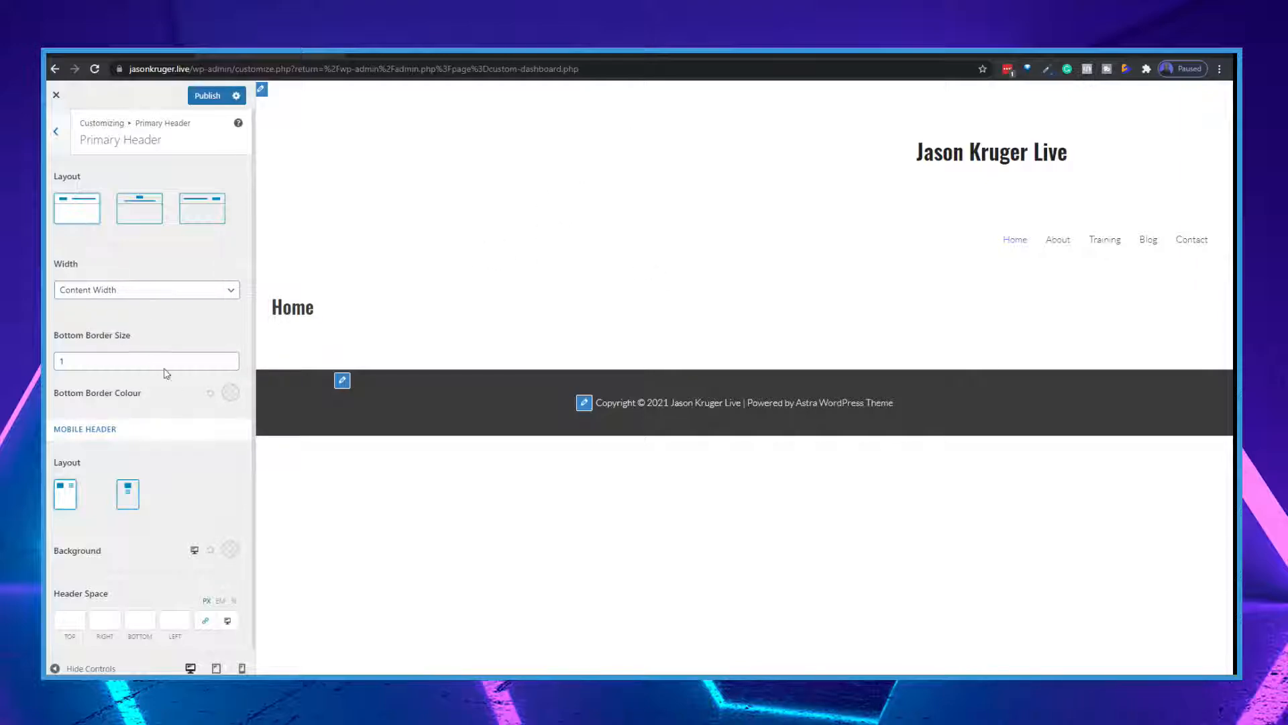
{"action": "scroll", "coordinate": [155, 521], "scroll_direction": "down", "scroll_amount": 1}
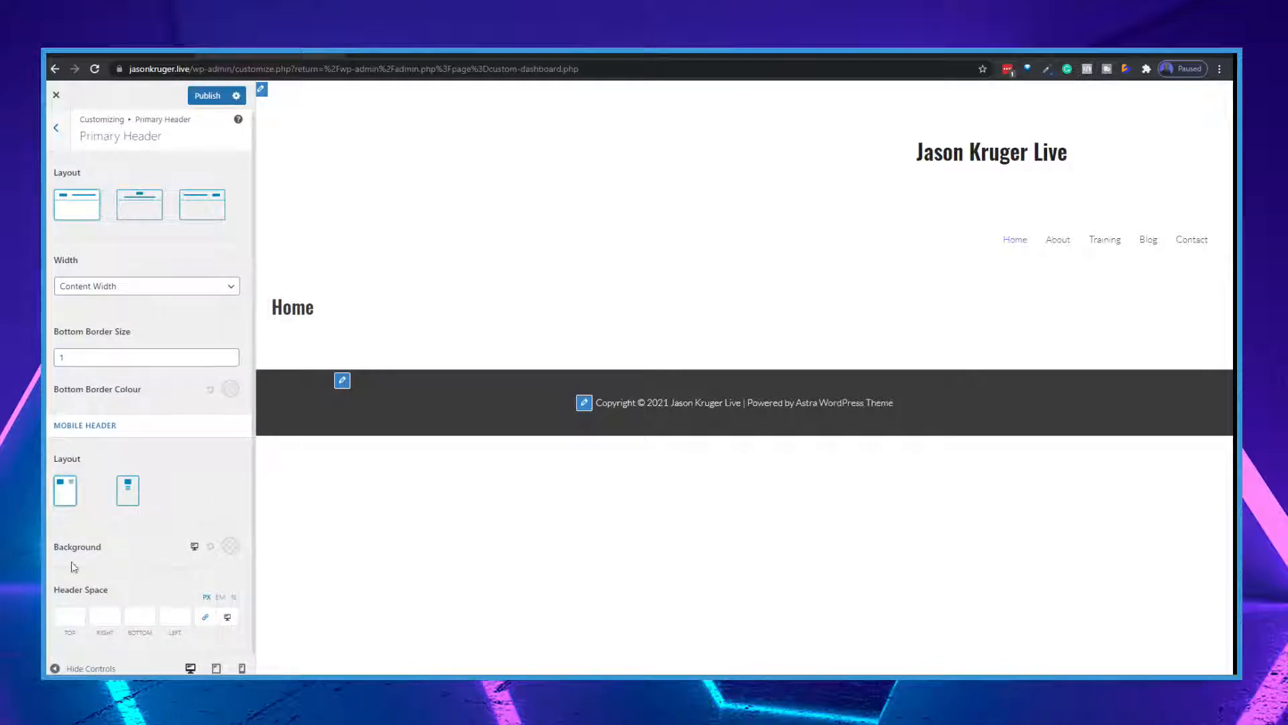
{"action": "left_click", "coordinate": [230, 549]}
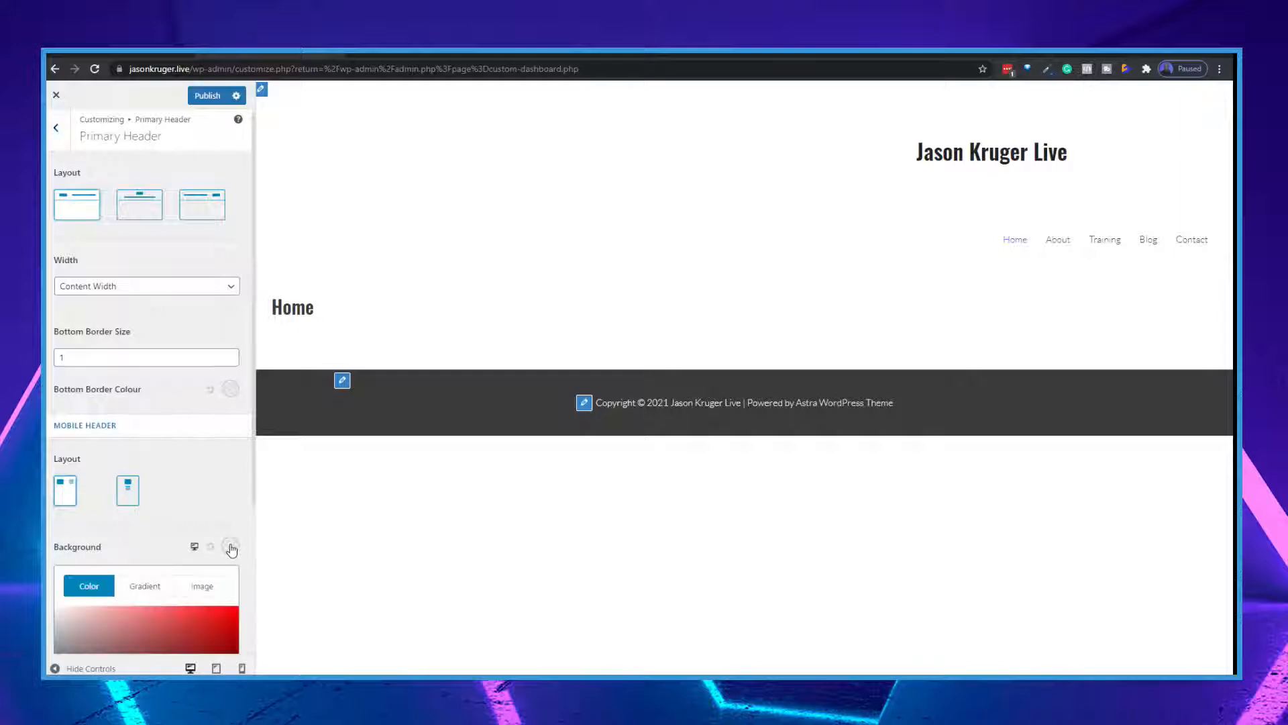
{"action": "left_click", "coordinate": [153, 588]}
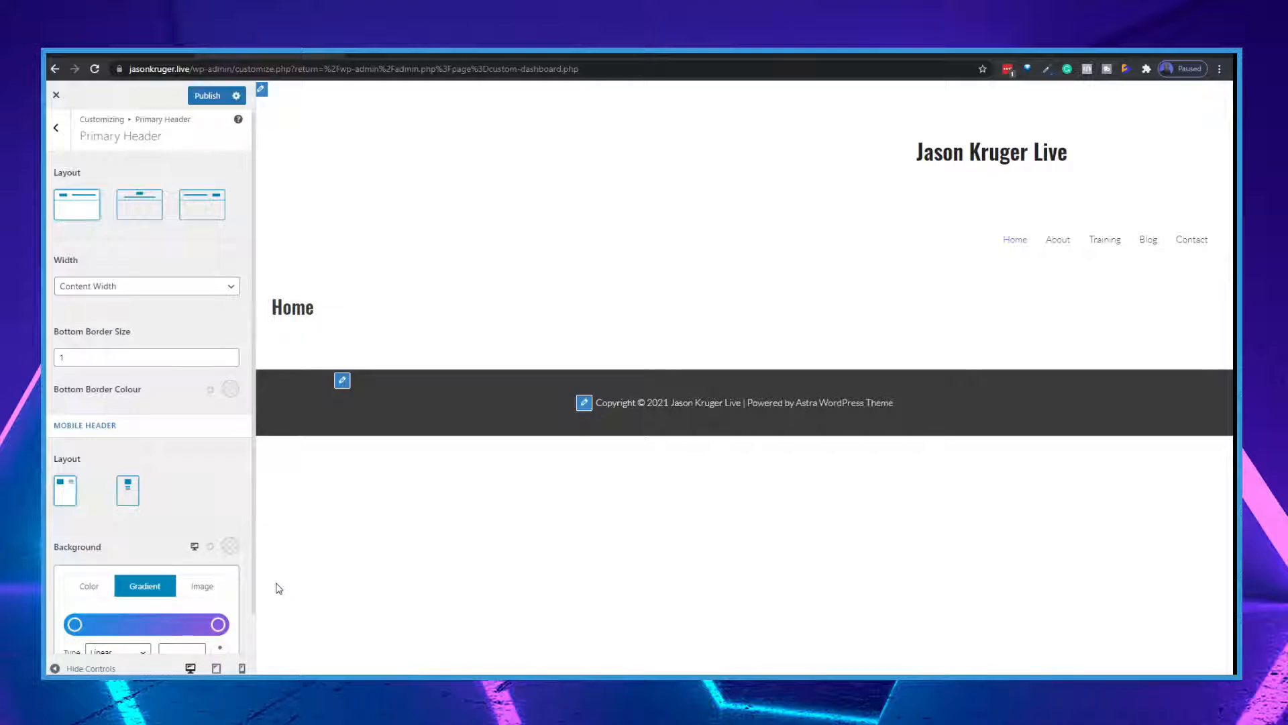
{"action": "scroll", "coordinate": [239, 502], "scroll_direction": "down", "scroll_amount": 1}
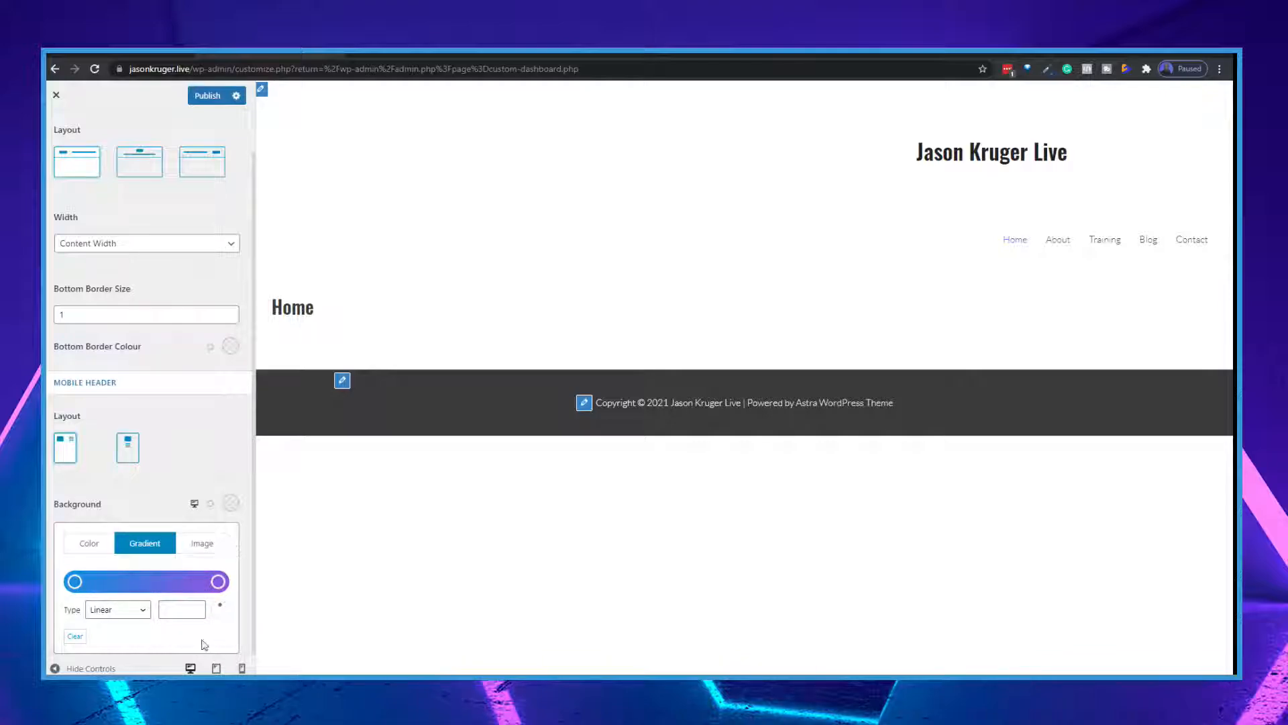
{"action": "left_click", "coordinate": [196, 606]}
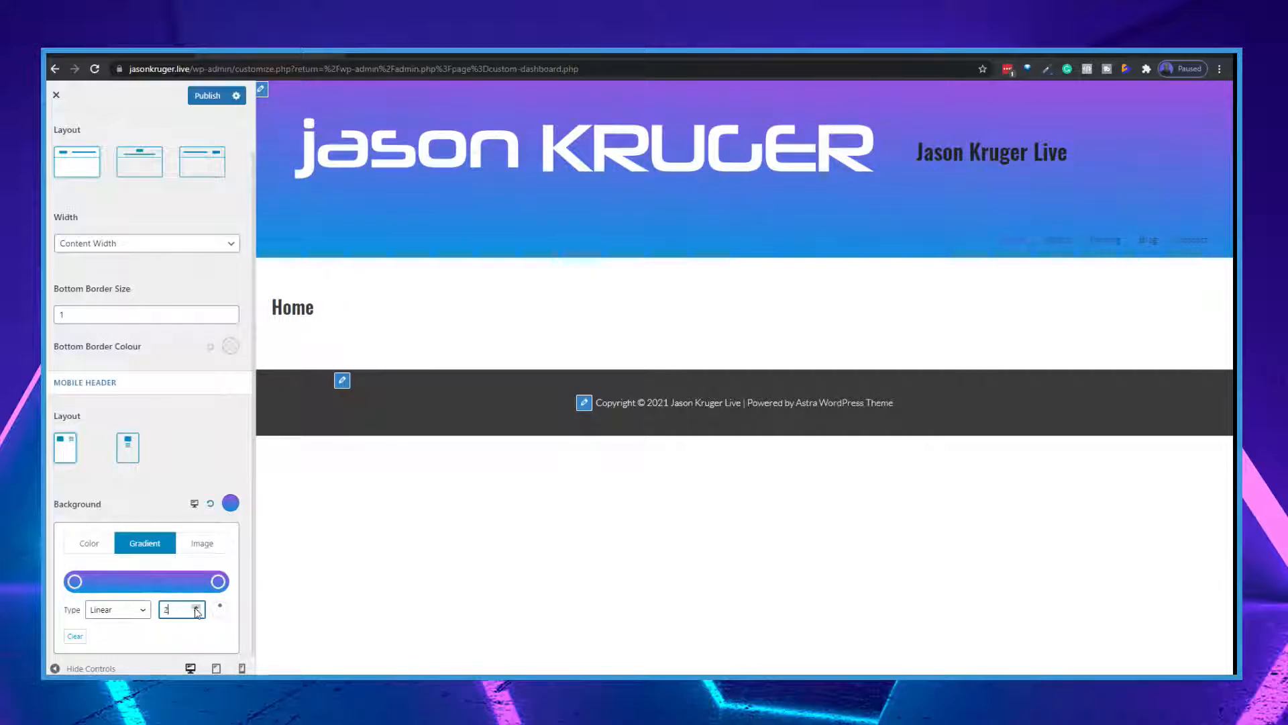
{"action": "left_click", "coordinate": [196, 607]}
Step: Set the first colour stop of the primary header's background gradient to #3a98d6
{"action": "left_click", "coordinate": [76, 583]}
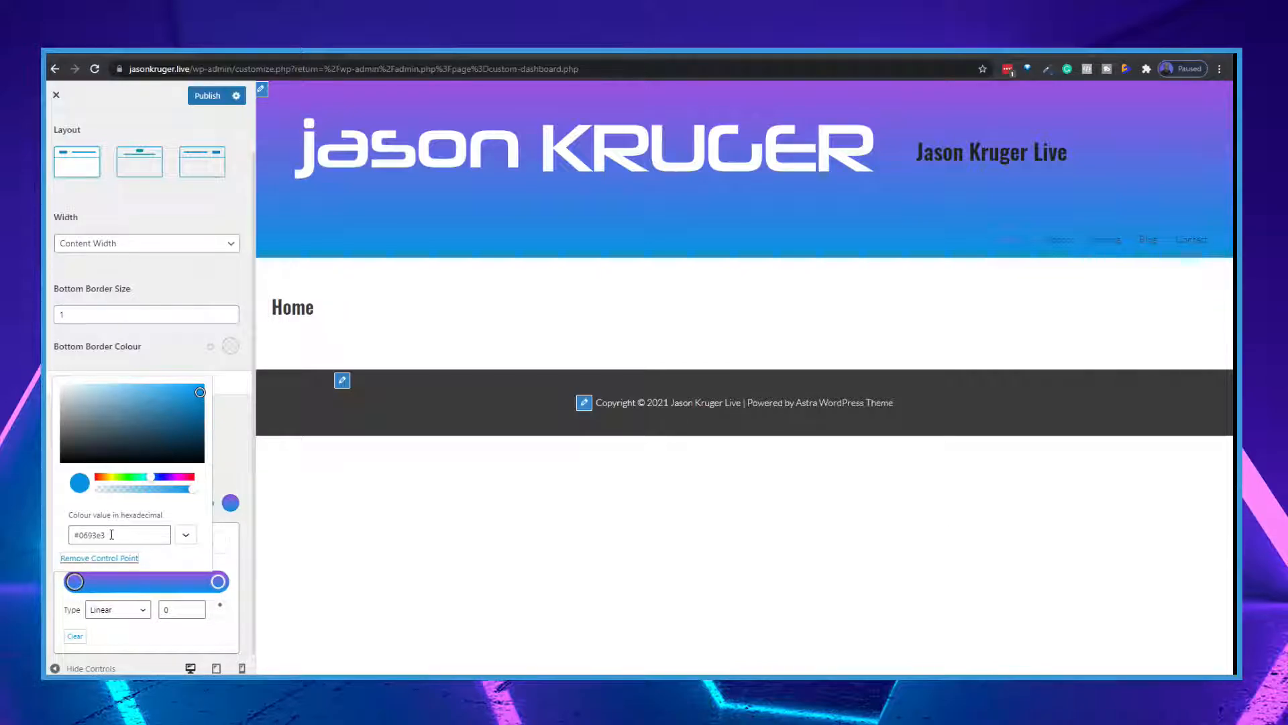
{"action": "left_click_drag", "start_coordinate": [112, 535], "coordinate": [63, 539]}
{"action": "type", "text": "#3a98d6"}
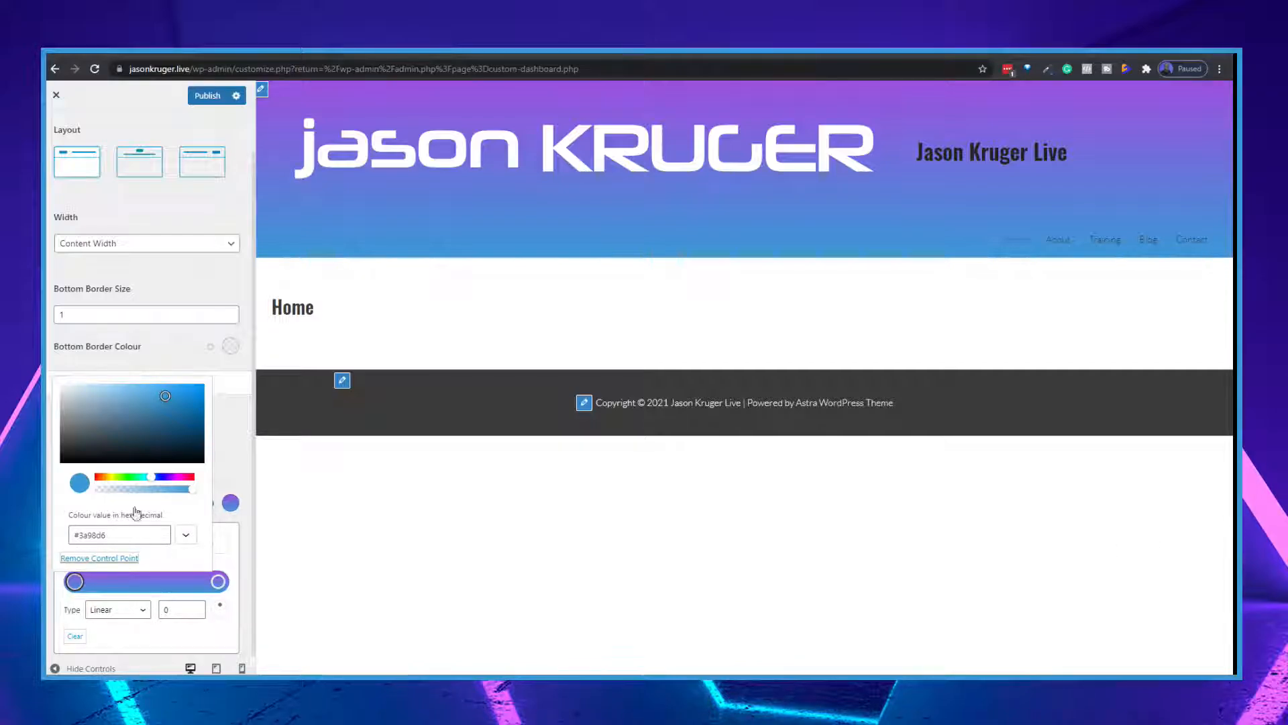
Step: Set the last colour stop of the primary header's background gradient to #6a4eda and close its colour picker
{"action": "left_click", "coordinate": [221, 585]}
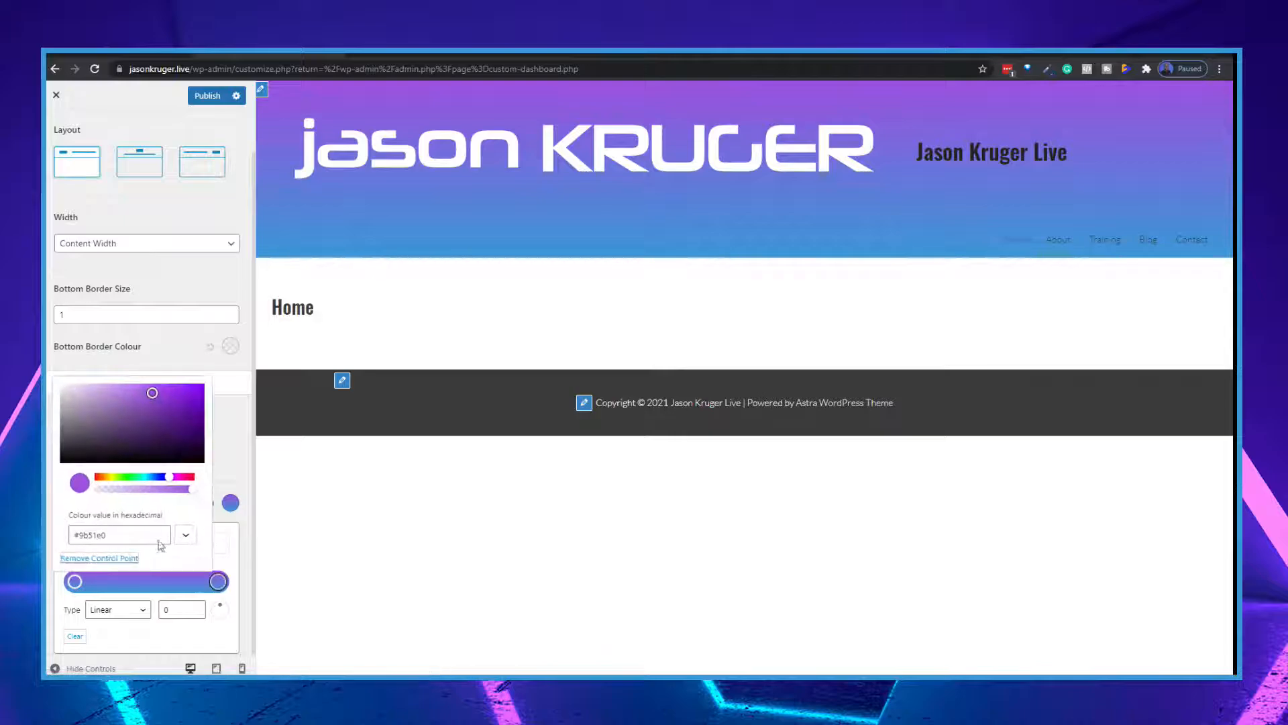
{"action": "left_click_drag", "start_coordinate": [121, 535], "coordinate": [64, 534]}
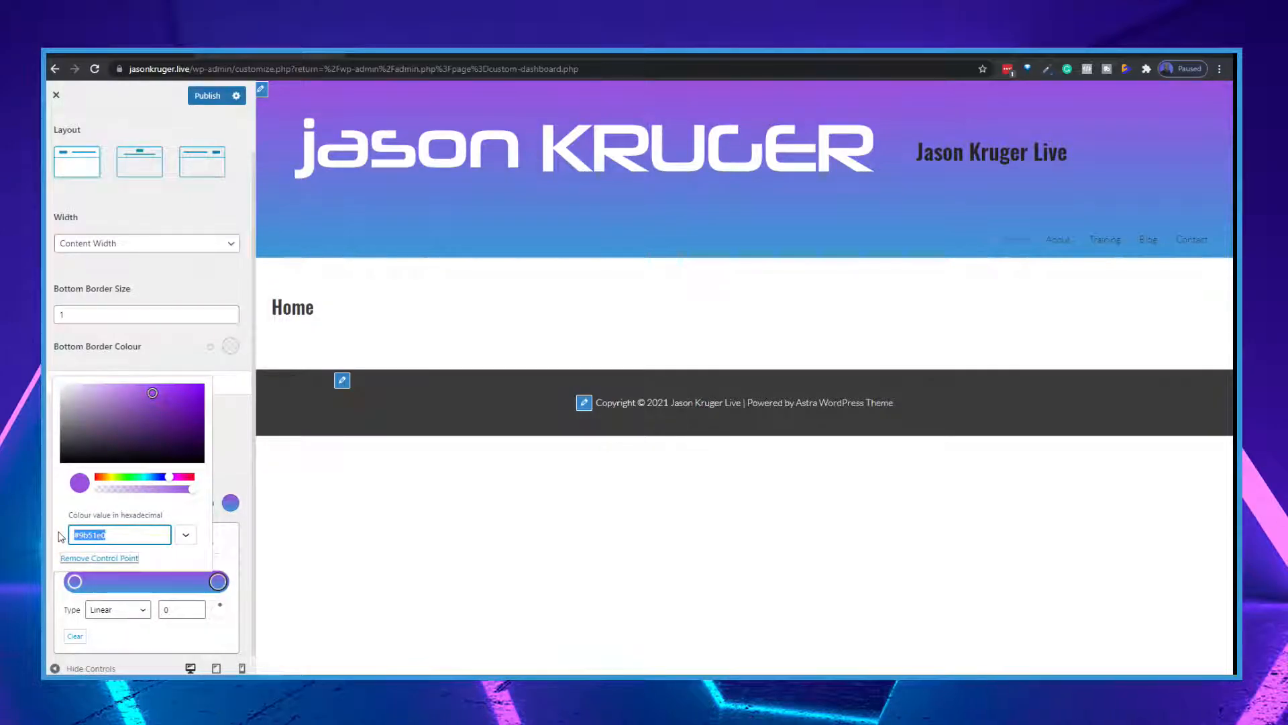
{"action": "type", "text": "#6a4eda"}
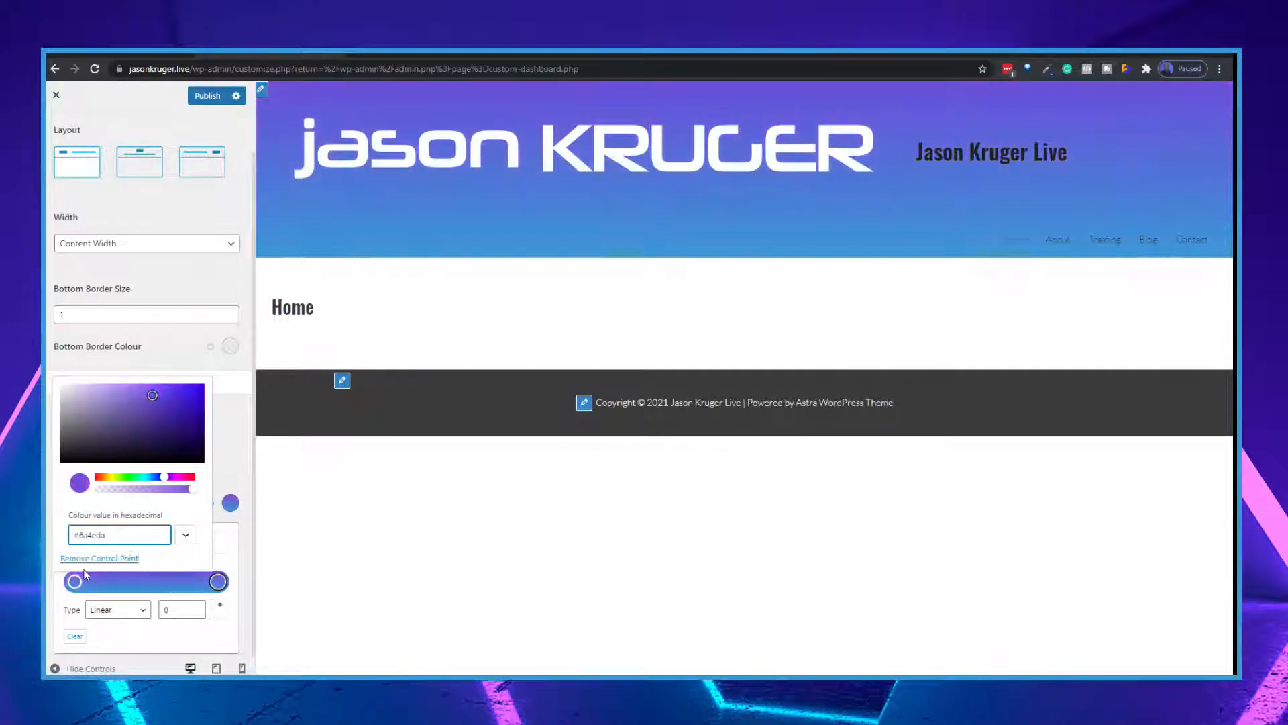
{"action": "left_click", "coordinate": [238, 514]}
{"action": "left_click", "coordinate": [230, 549]}
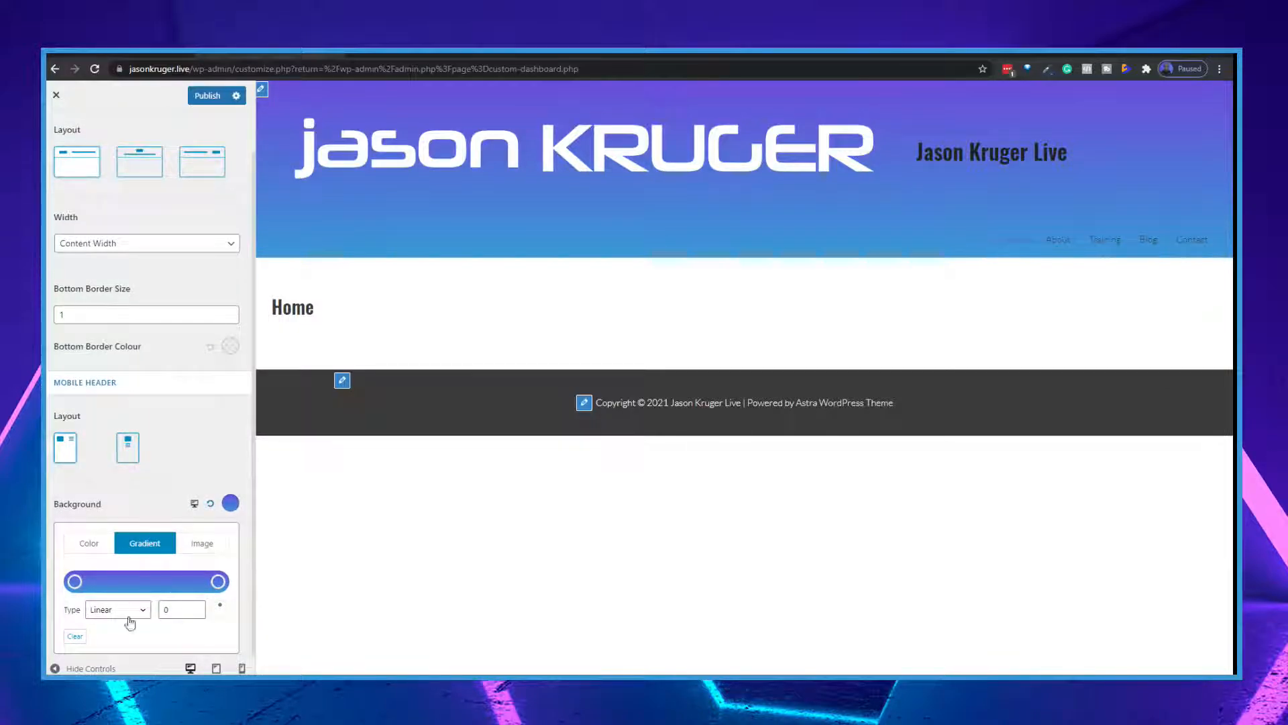
Step: Try the Radial type on the header gradient and return it to Linear at 90 degrees
{"action": "left_click", "coordinate": [135, 610]}
{"action": "left_click", "coordinate": [116, 636]}
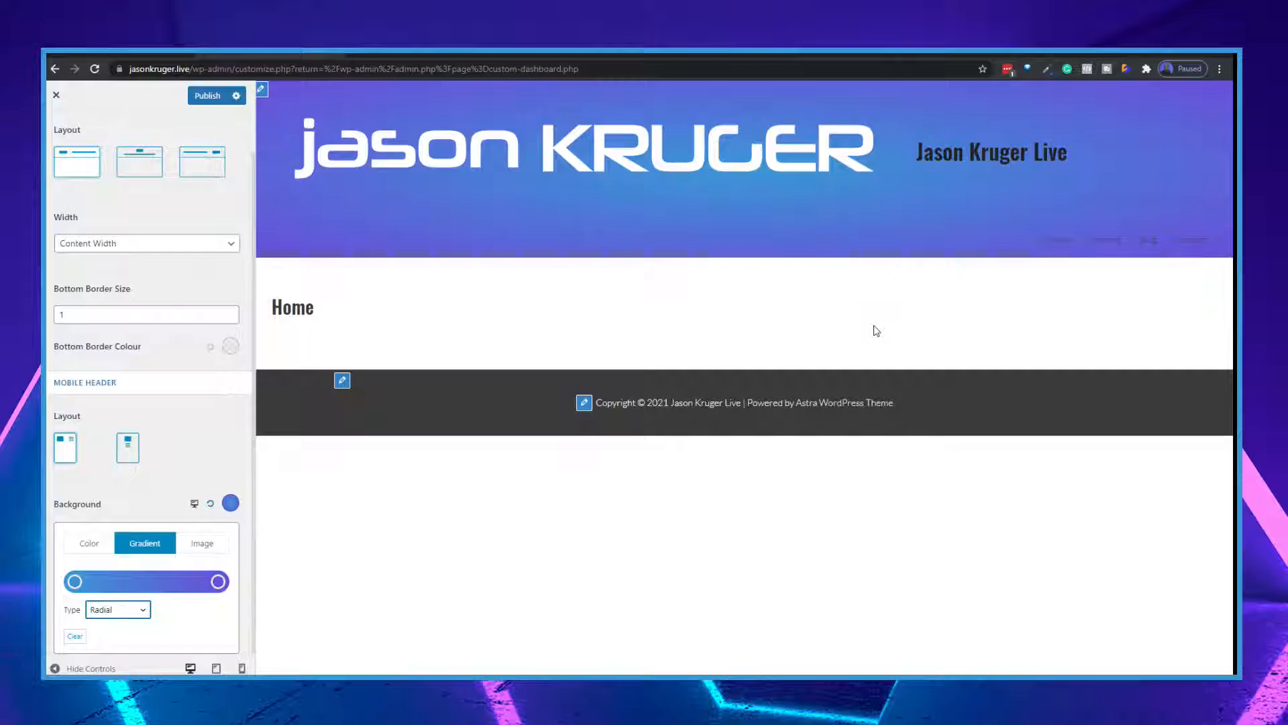
{"action": "left_click", "coordinate": [114, 613]}
{"action": "left_click", "coordinate": [101, 624]}
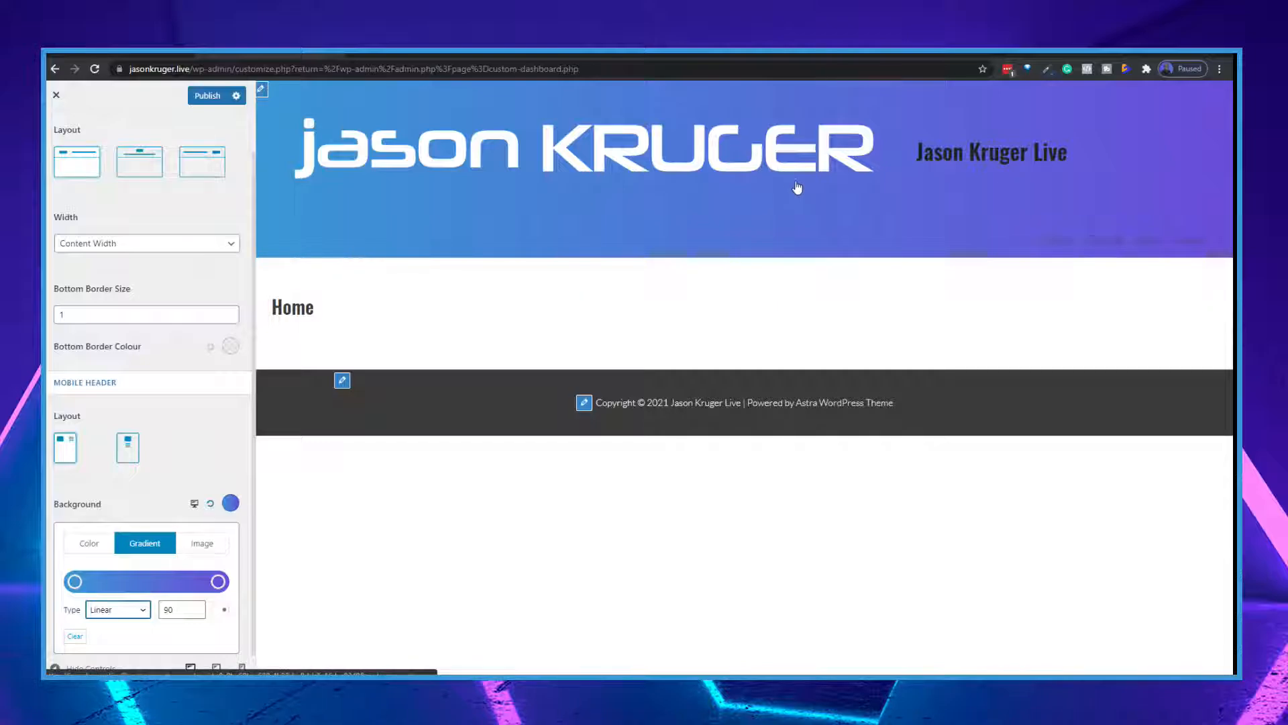
Step: Shift the purple colour stop of the header gradient slightly inward from its end and close the background settings
{"action": "left_click", "coordinate": [217, 585]}
{"action": "mouse_move", "coordinate": [215, 585]}
{"action": "left_mouse_down"}
{"action": "mouse_move", "coordinate": [149, 581]}
{"action": "mouse_move", "coordinate": [218, 578]}
{"action": "mouse_move", "coordinate": [203, 581]}
{"action": "left_mouse_up"}
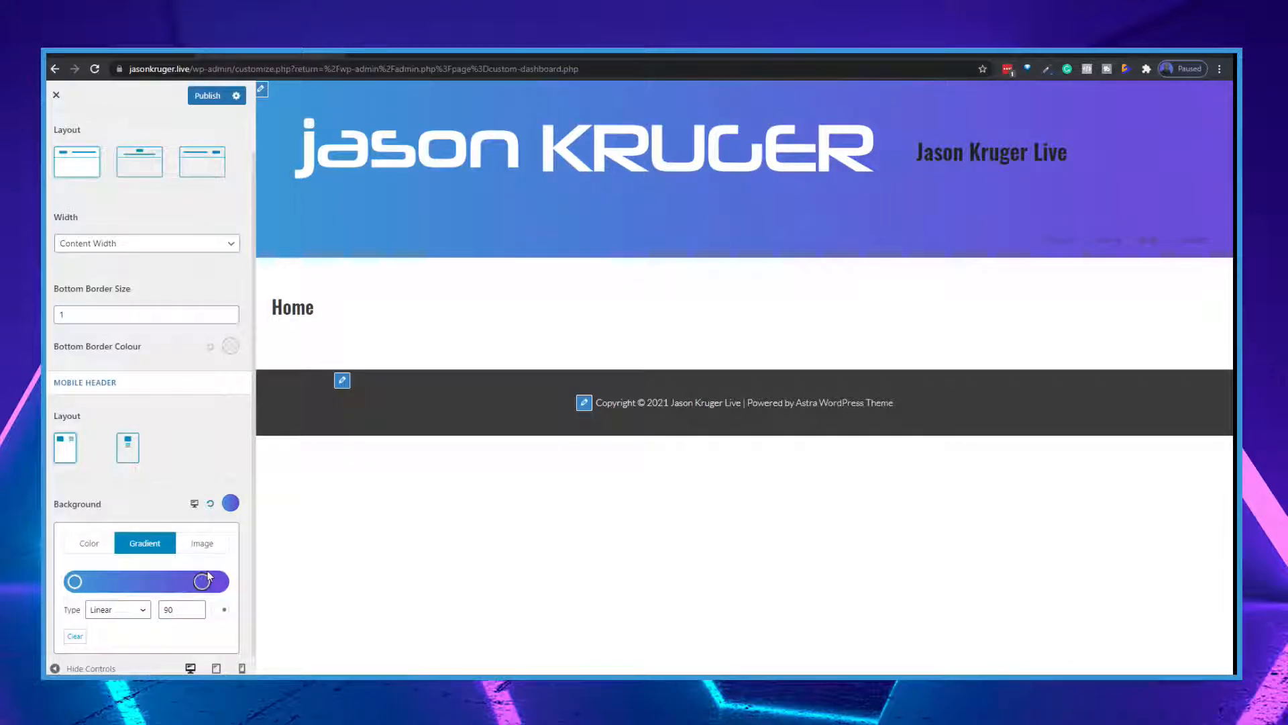
{"action": "left_click", "coordinate": [197, 438]}
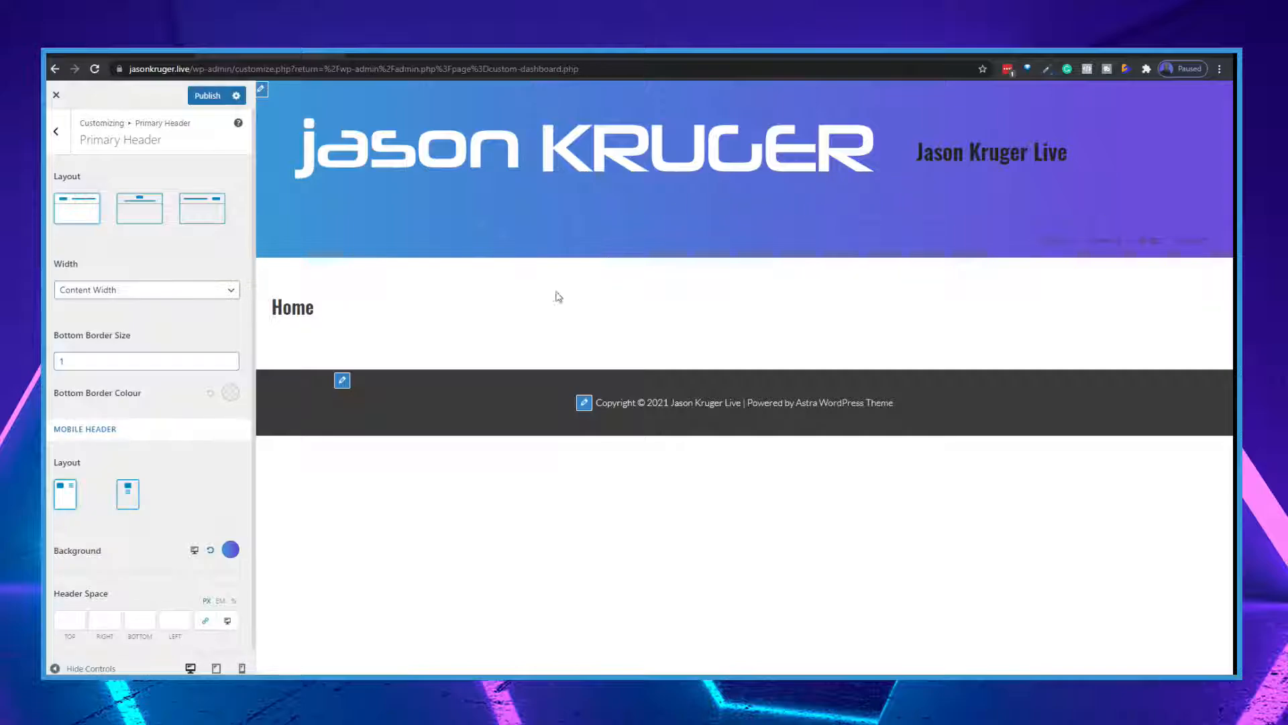
Step: Enable a different logo for retina devices in the site identity settings and choose the all-white 2048-pixel-wide wordmark as its image
{"action": "left_click", "coordinate": [59, 132]}
{"action": "left_click", "coordinate": [108, 167]}
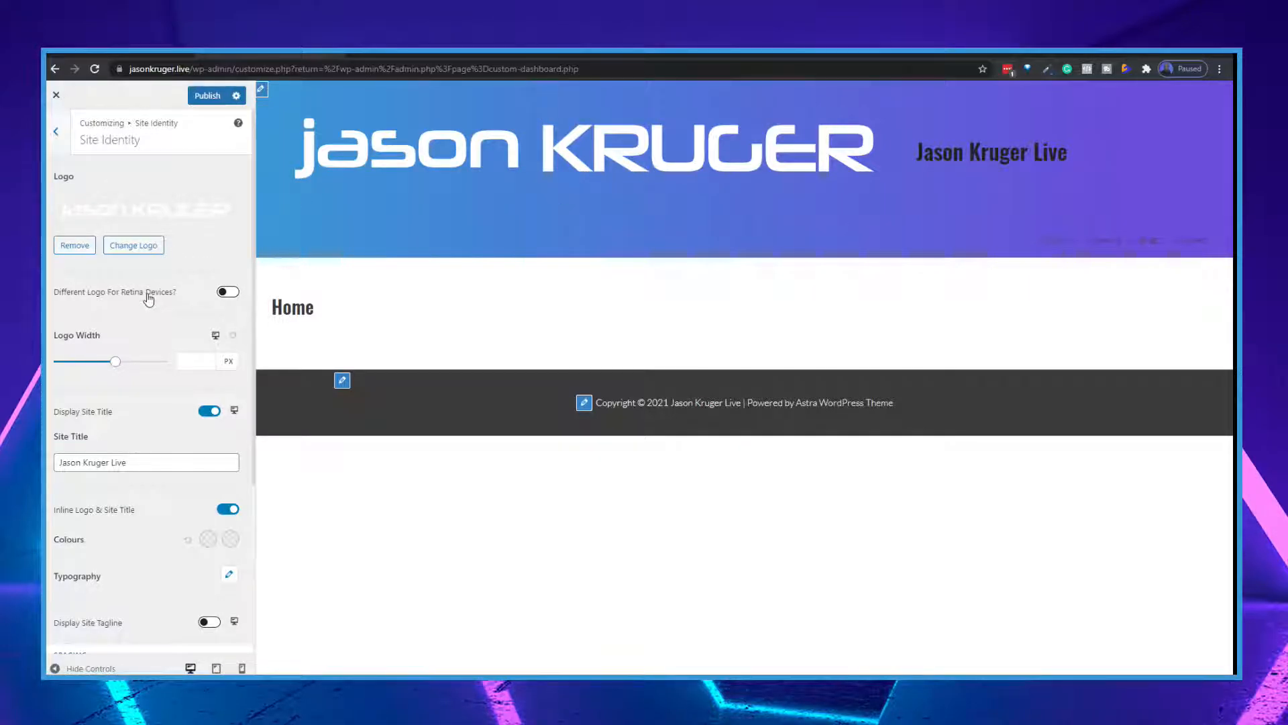
{"action": "left_click", "coordinate": [229, 293]}
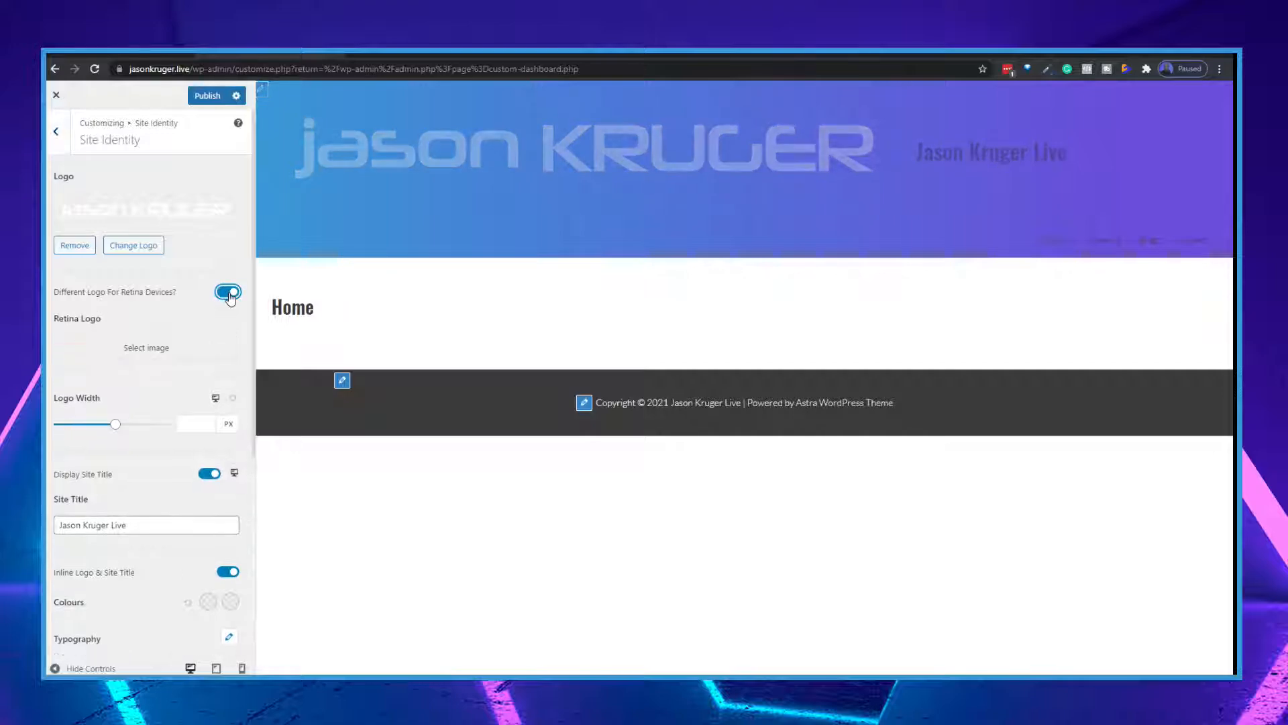
{"action": "left_click", "coordinate": [161, 352]}
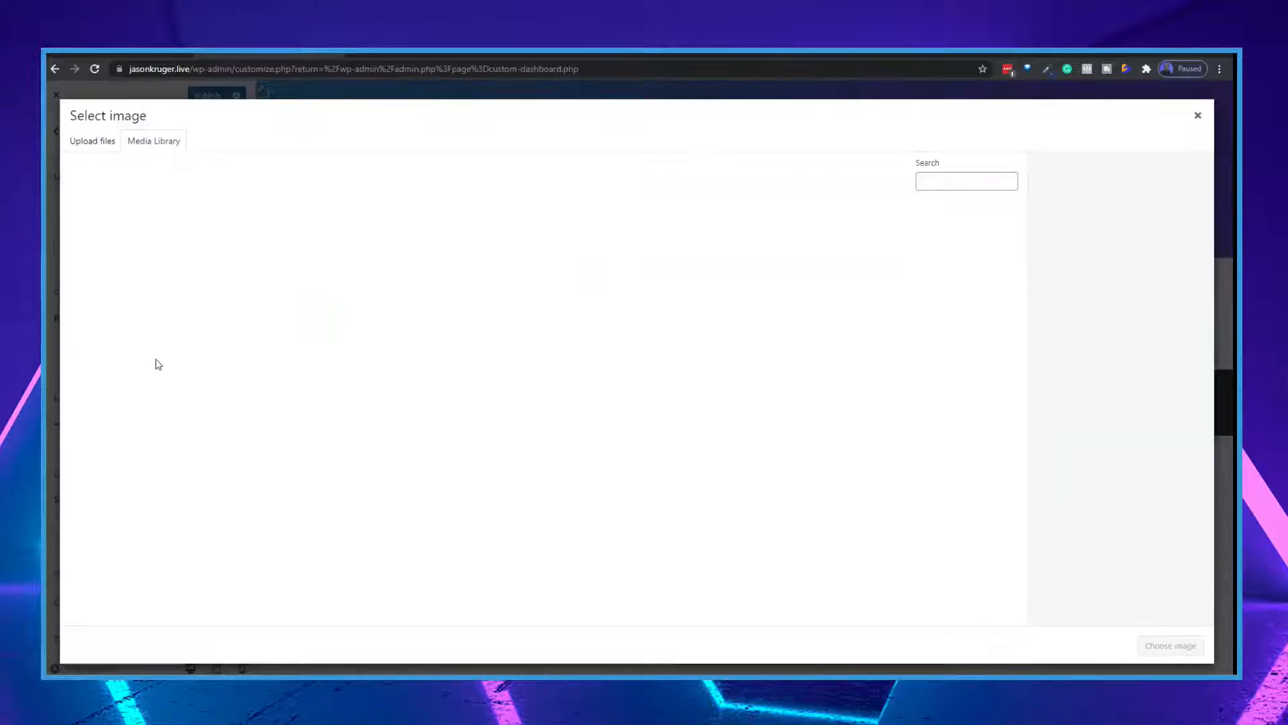
{"action": "left_click", "coordinate": [205, 260]}
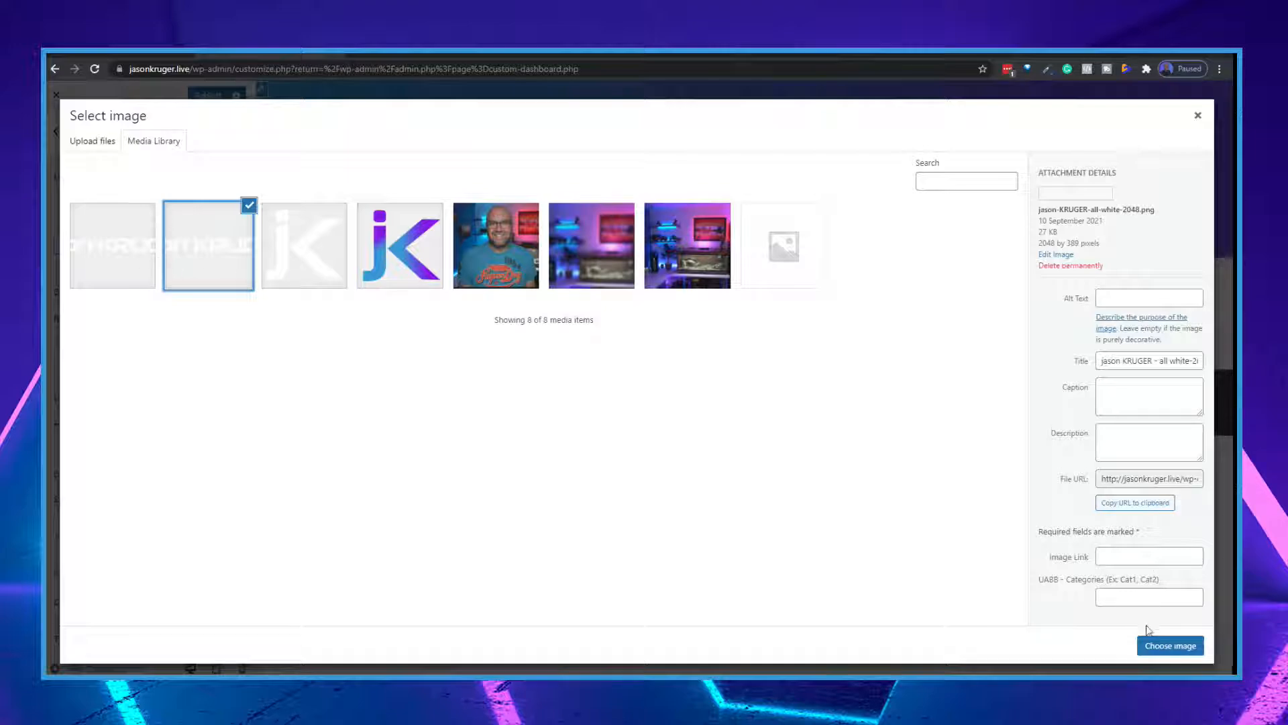
{"action": "left_click", "coordinate": [1156, 648]}
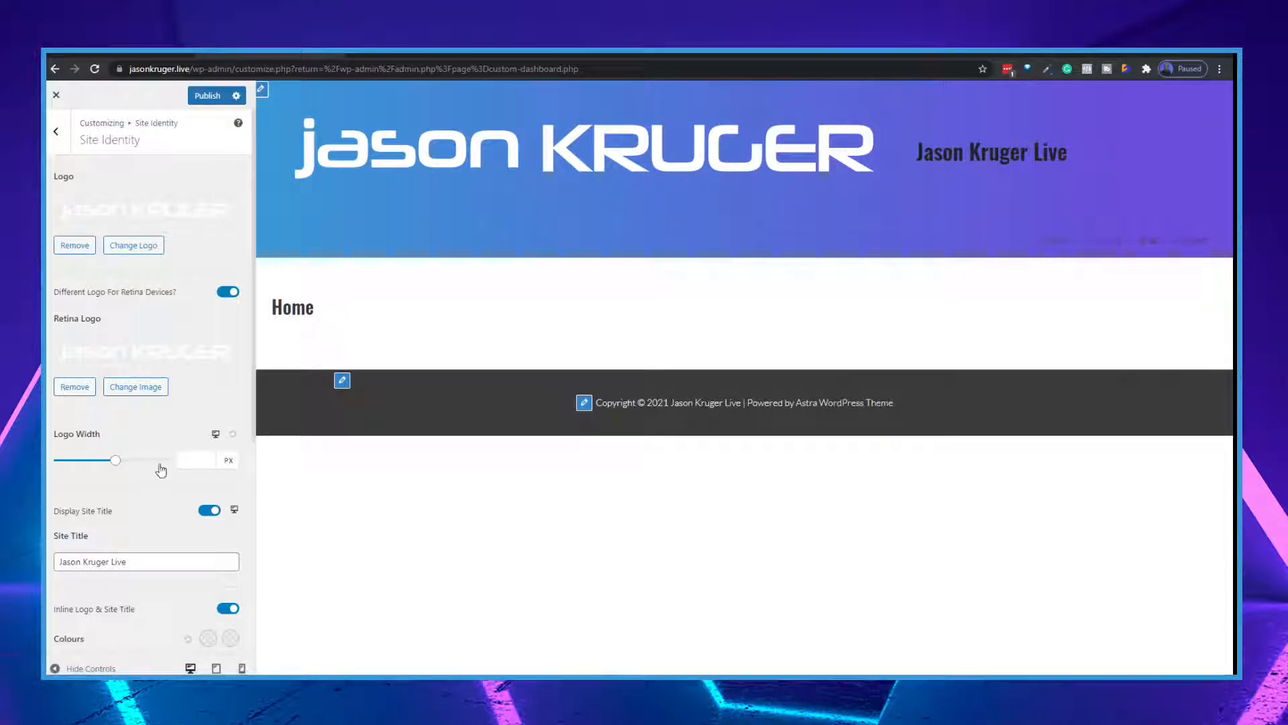
Step: Set the header logo's desktop width to 310 px
{"action": "left_click", "coordinate": [112, 461]}
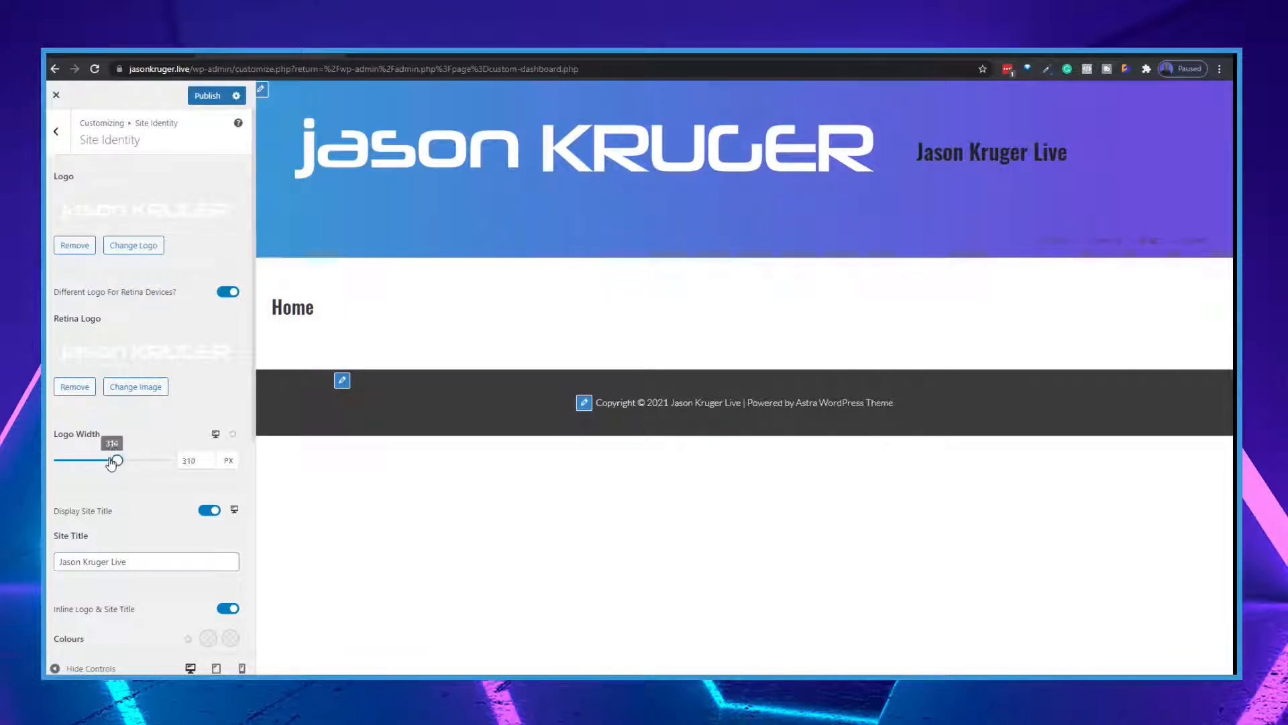
{"action": "left_click_drag", "start_coordinate": [112, 463], "coordinate": [116, 465]}
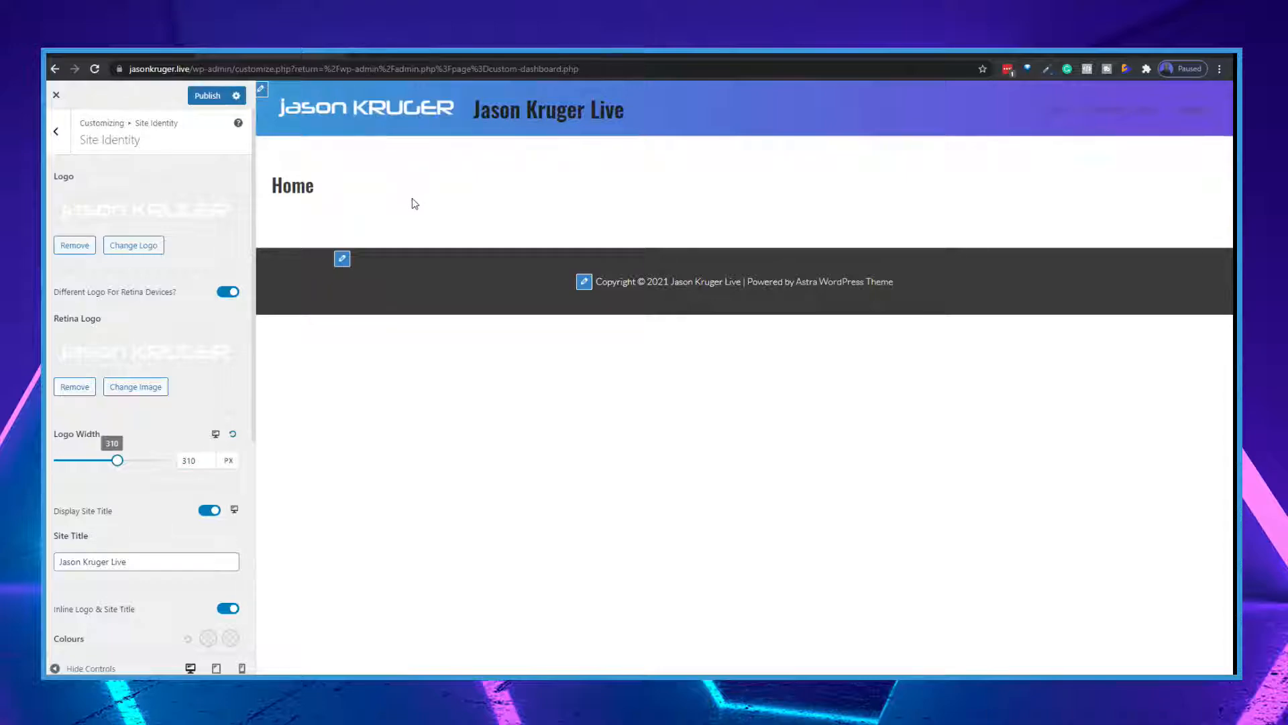
{"action": "scroll", "coordinate": [164, 512], "scroll_direction": "down", "scroll_amount": 1}
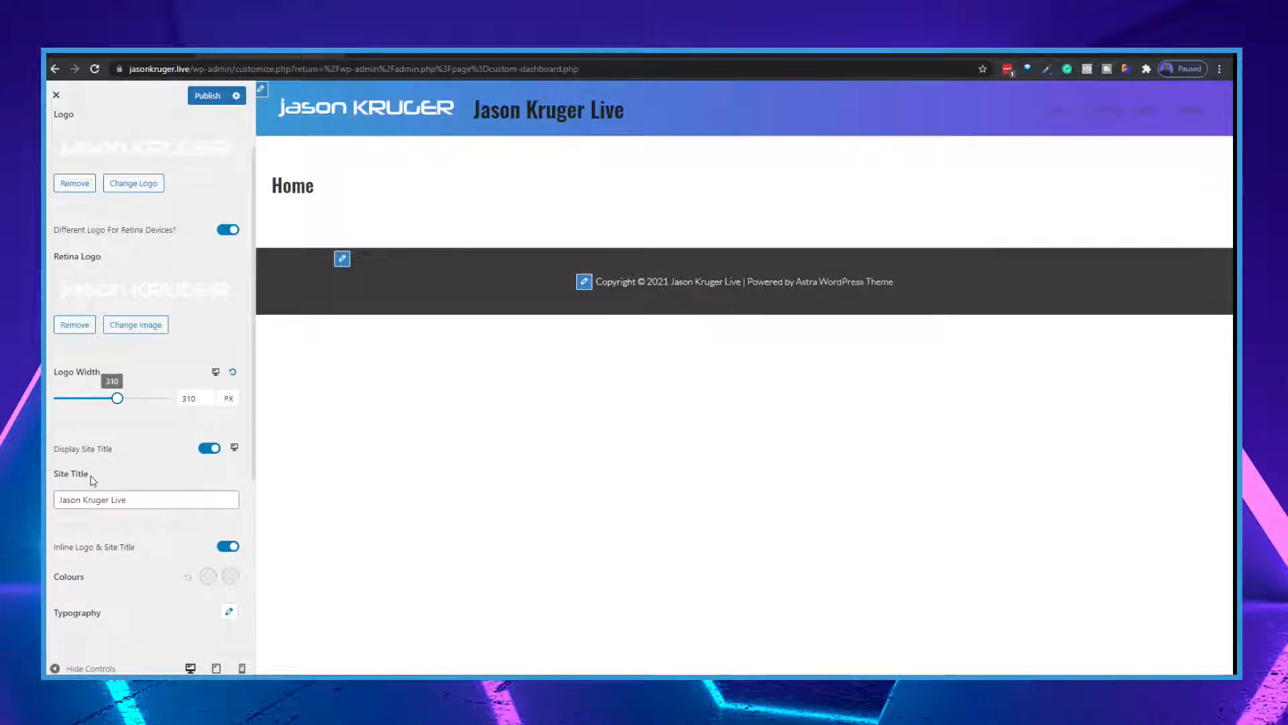
{"action": "left_click", "coordinate": [185, 397]}
Step: Turn off the site title display for the desktop, tablet and mobile views
{"action": "left_click", "coordinate": [210, 448]}
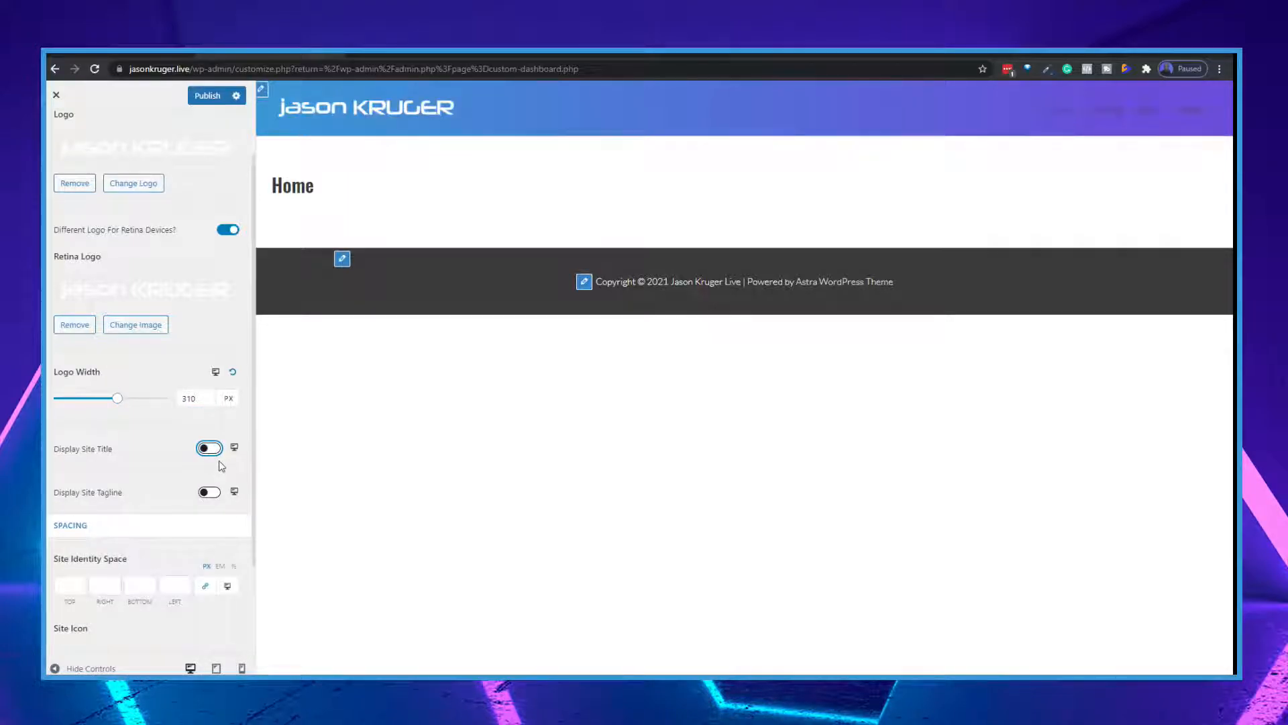
{"action": "left_click", "coordinate": [235, 448]}
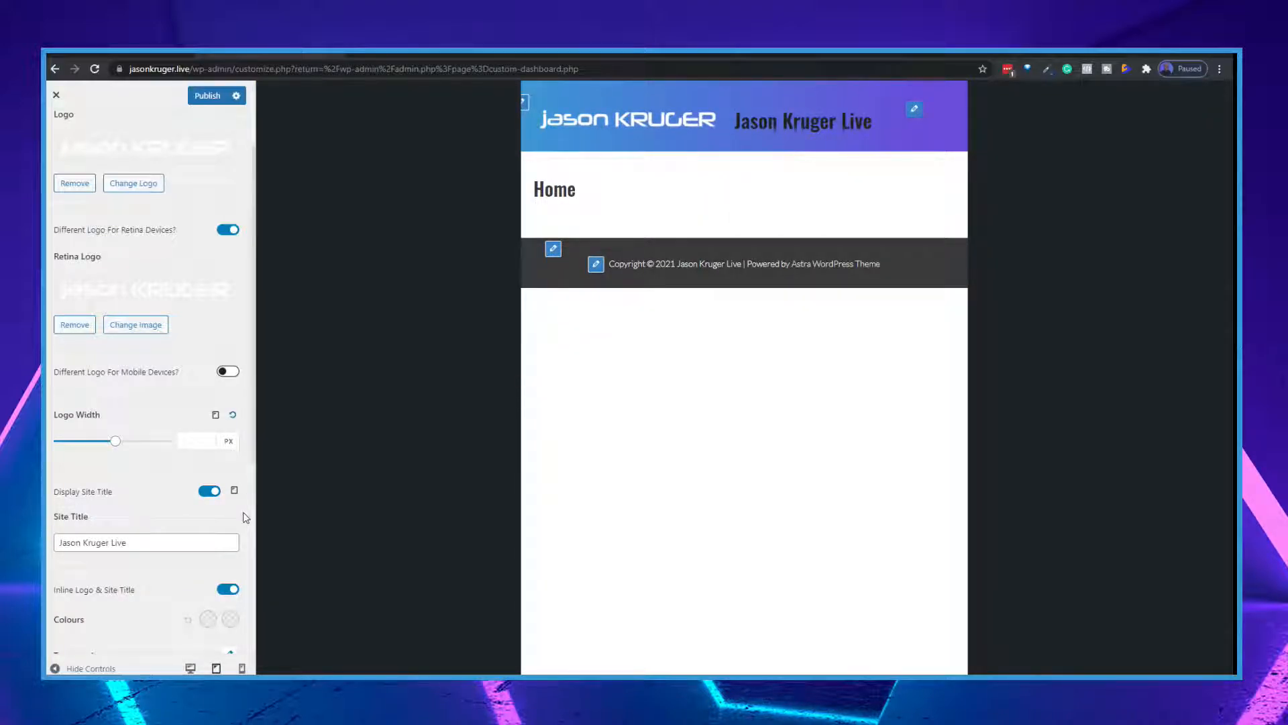
{"action": "left_click", "coordinate": [211, 491]}
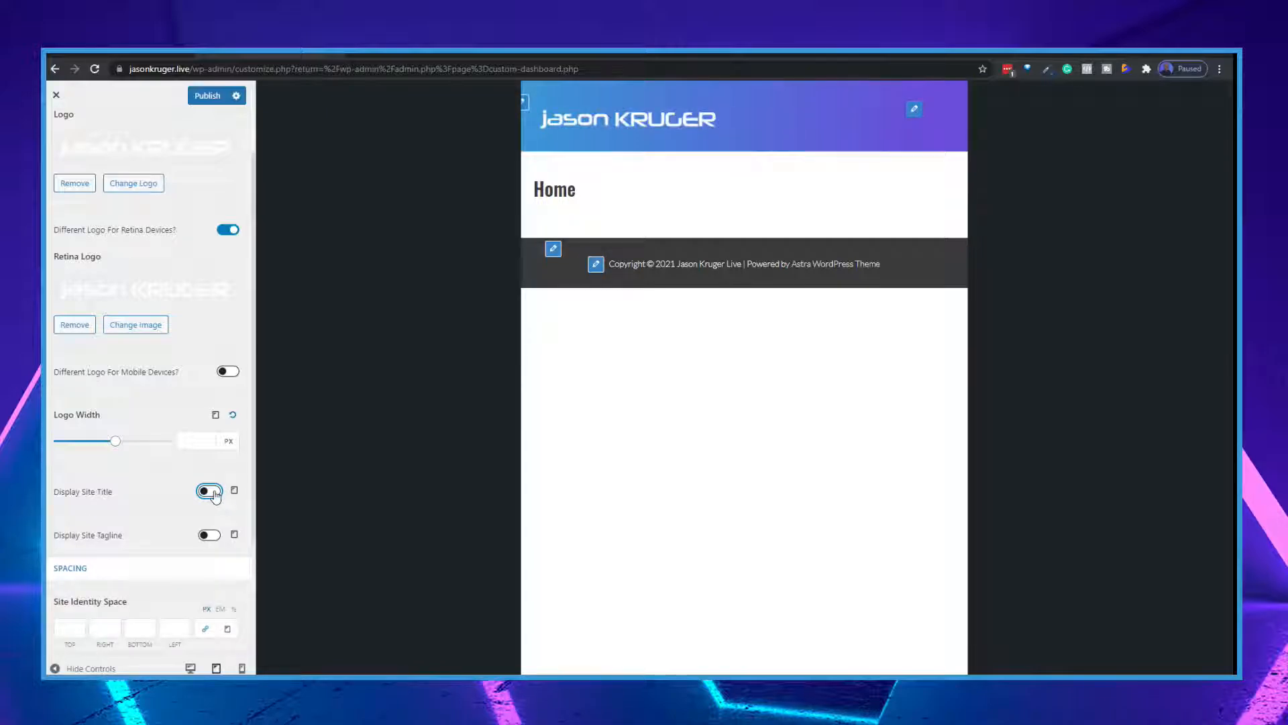
{"action": "left_click", "coordinate": [234, 490]}
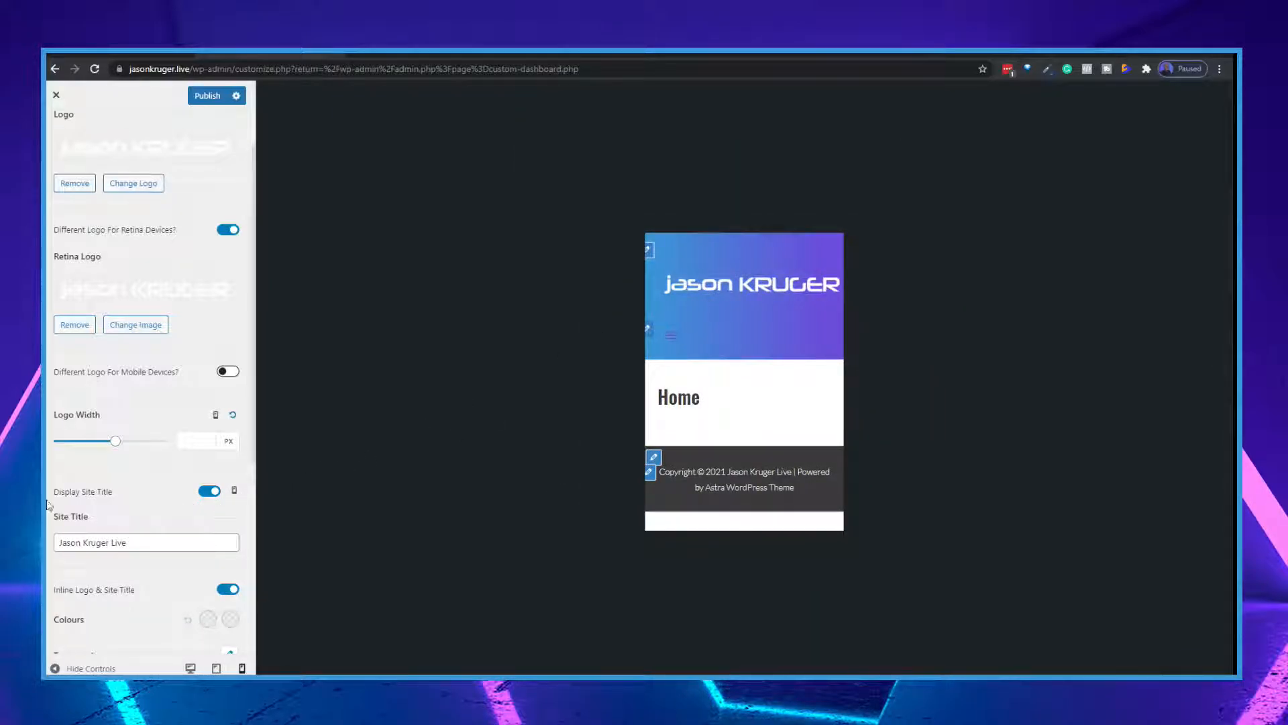
{"action": "left_click", "coordinate": [215, 493]}
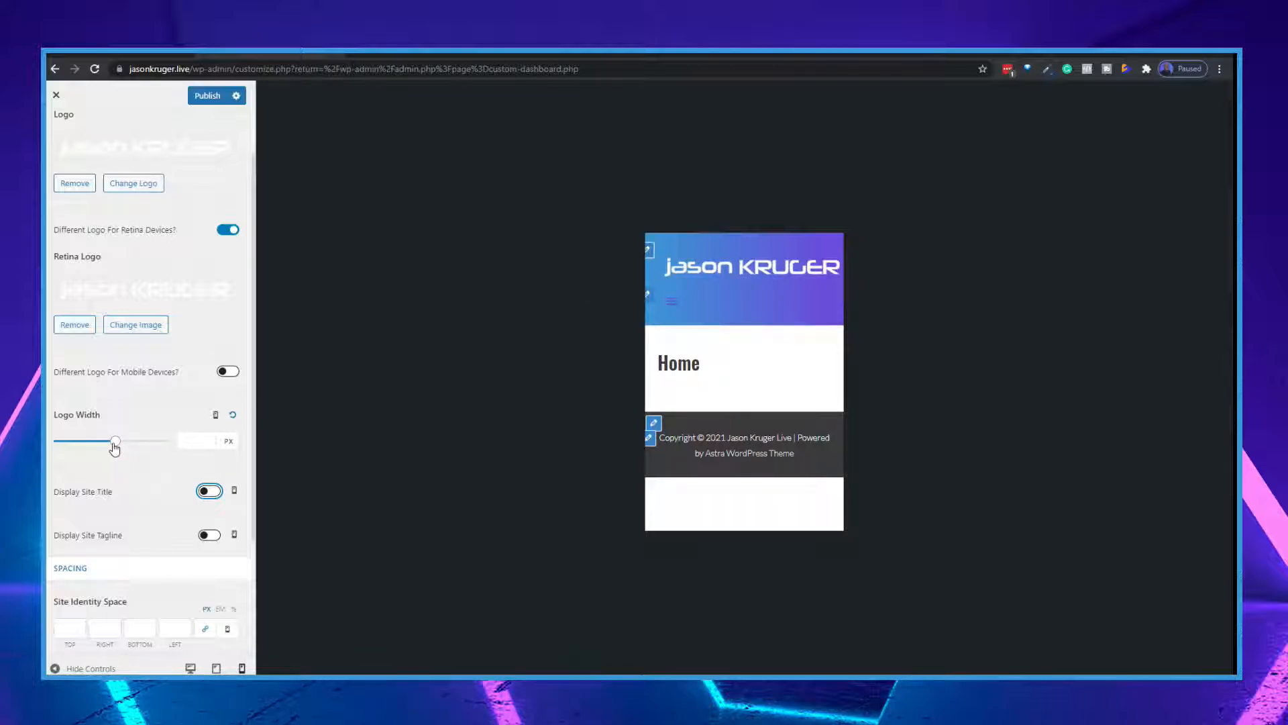
Step: Set the mobile logo width to 184 px and check the logo in the desktop, tablet and mobile previews
{"action": "left_click_drag", "start_coordinate": [115, 448], "coordinate": [87, 462]}
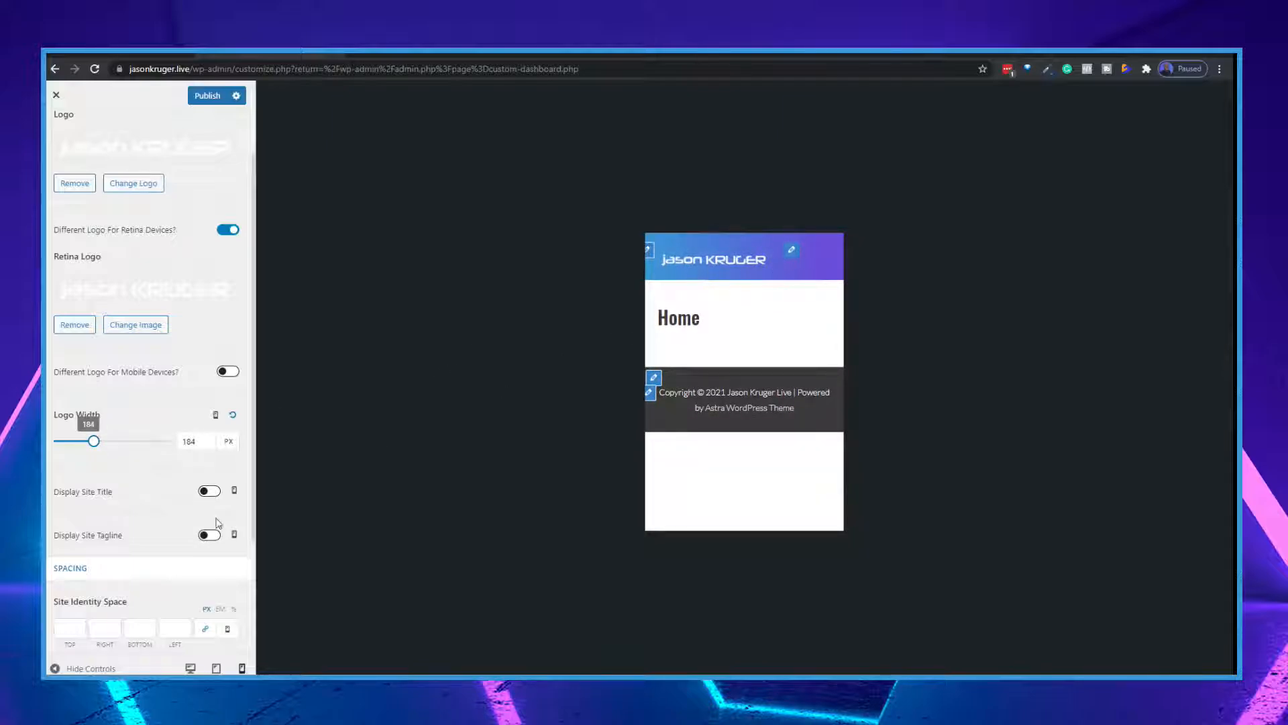
{"action": "left_click", "coordinate": [215, 416]}
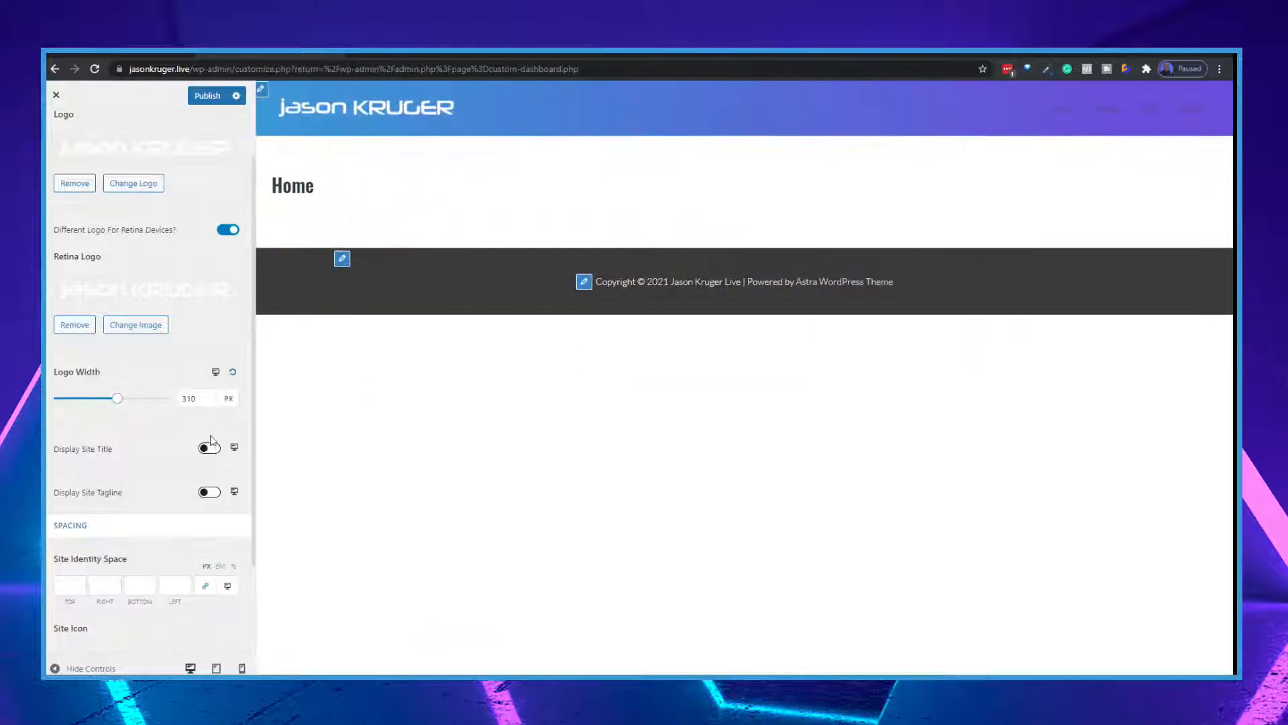
{"action": "left_click", "coordinate": [215, 374]}
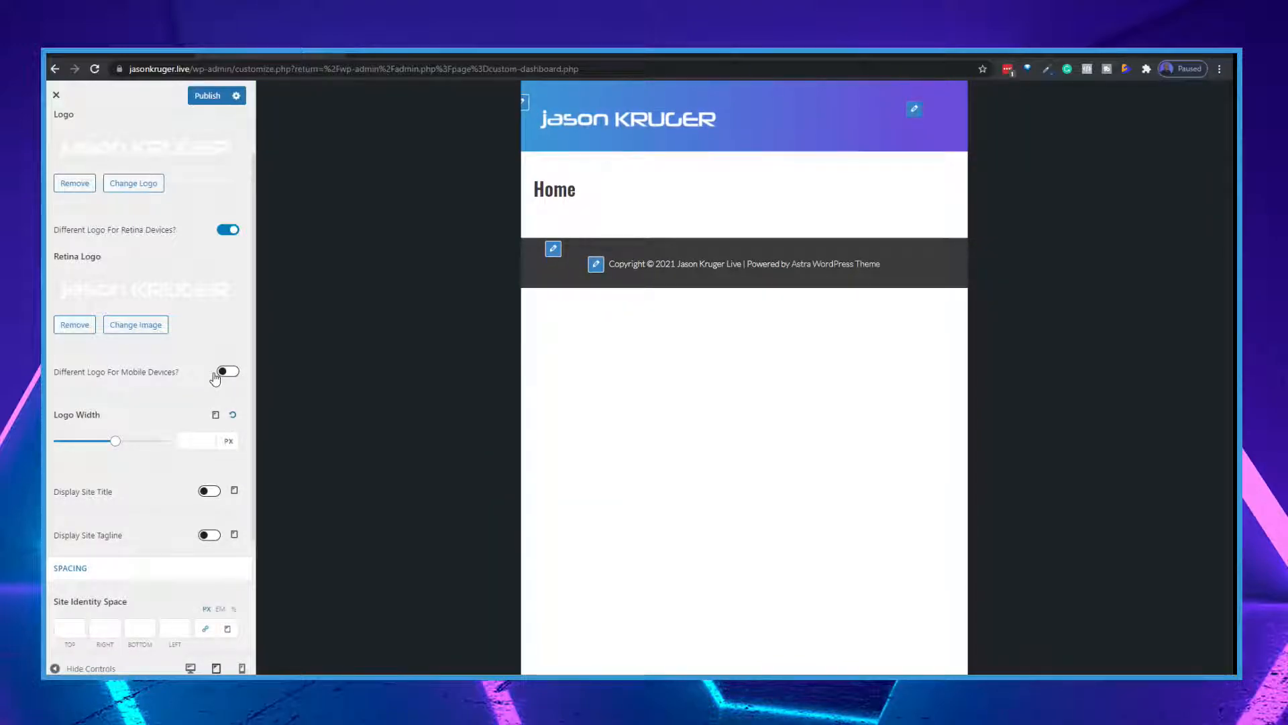
{"action": "left_click", "coordinate": [215, 416]}
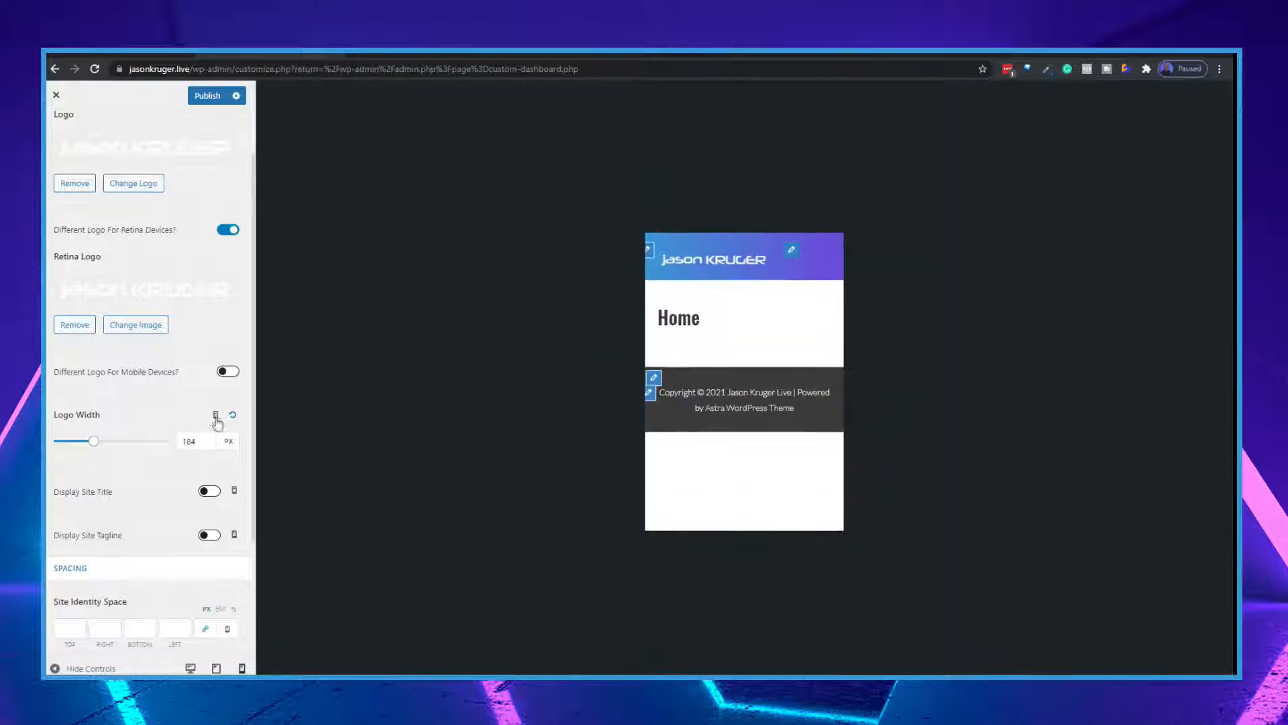
{"action": "left_click", "coordinate": [215, 416]}
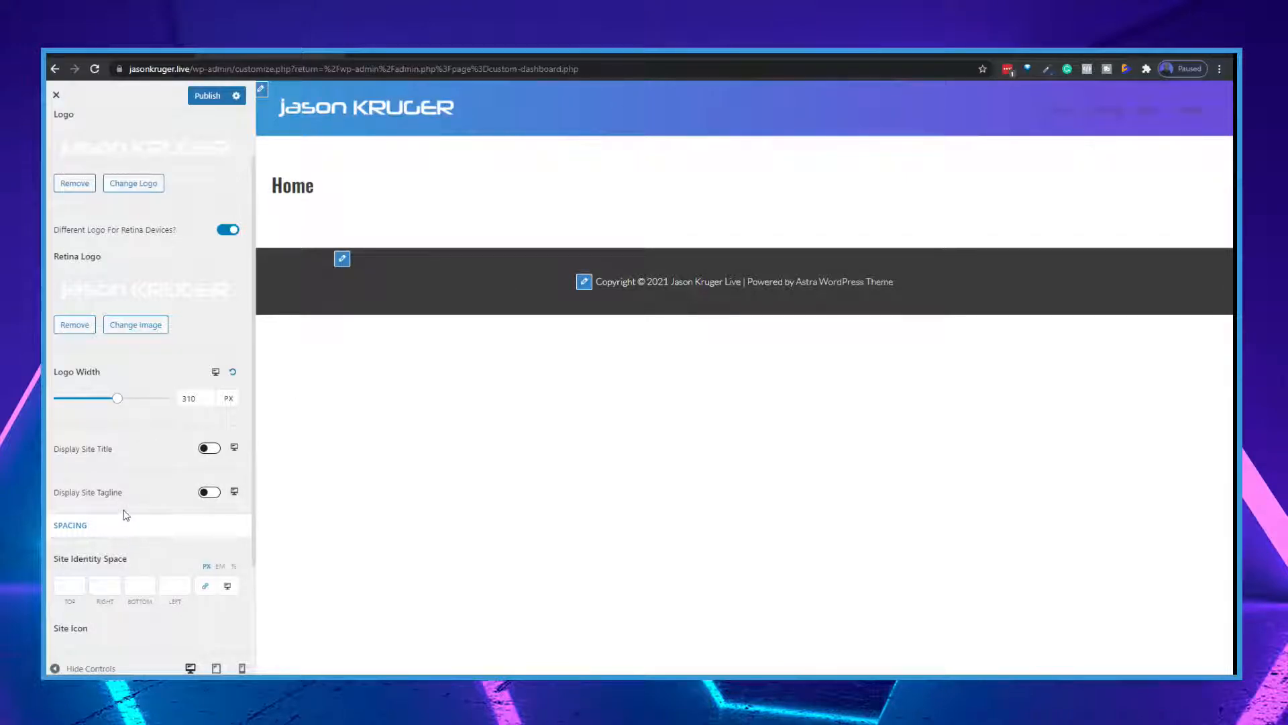
Step: Set jK-logo-blue-purple.png as the site icon, keeping the full crop area, and publish the site identity changes
{"action": "scroll", "coordinate": [128, 515], "scroll_direction": "down", "scroll_amount": 2}
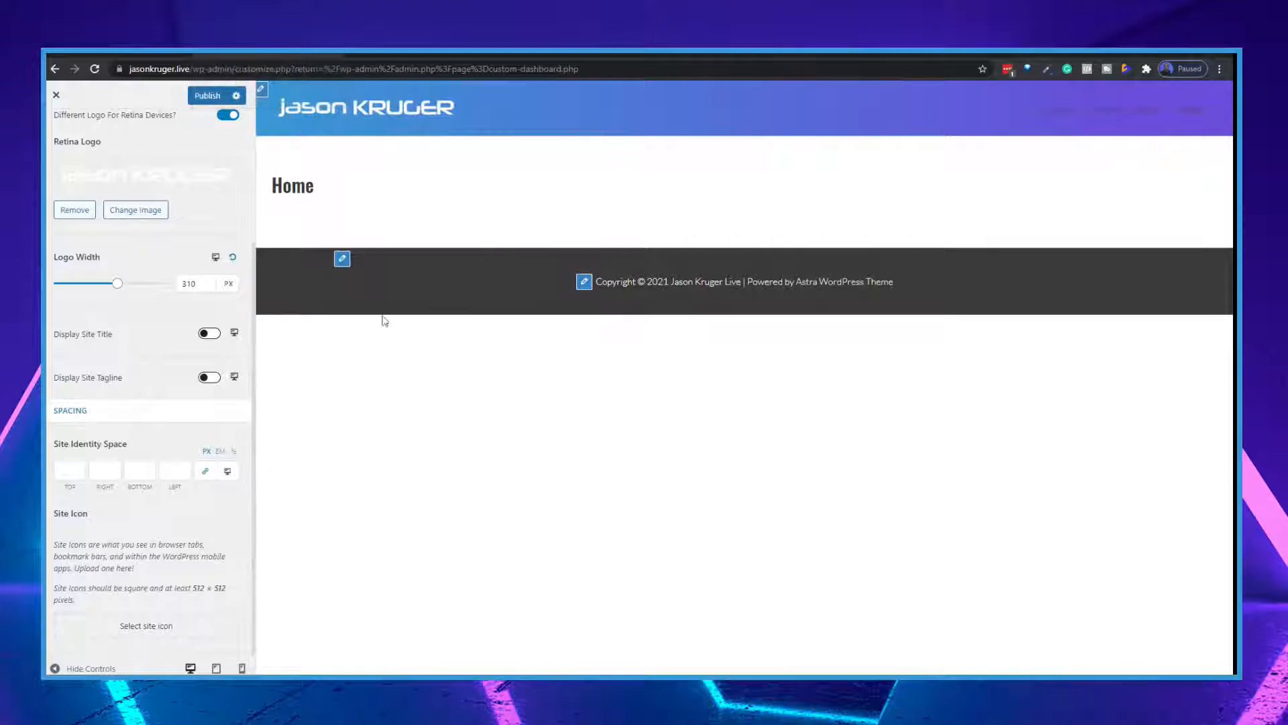
{"action": "left_click", "coordinate": [130, 629]}
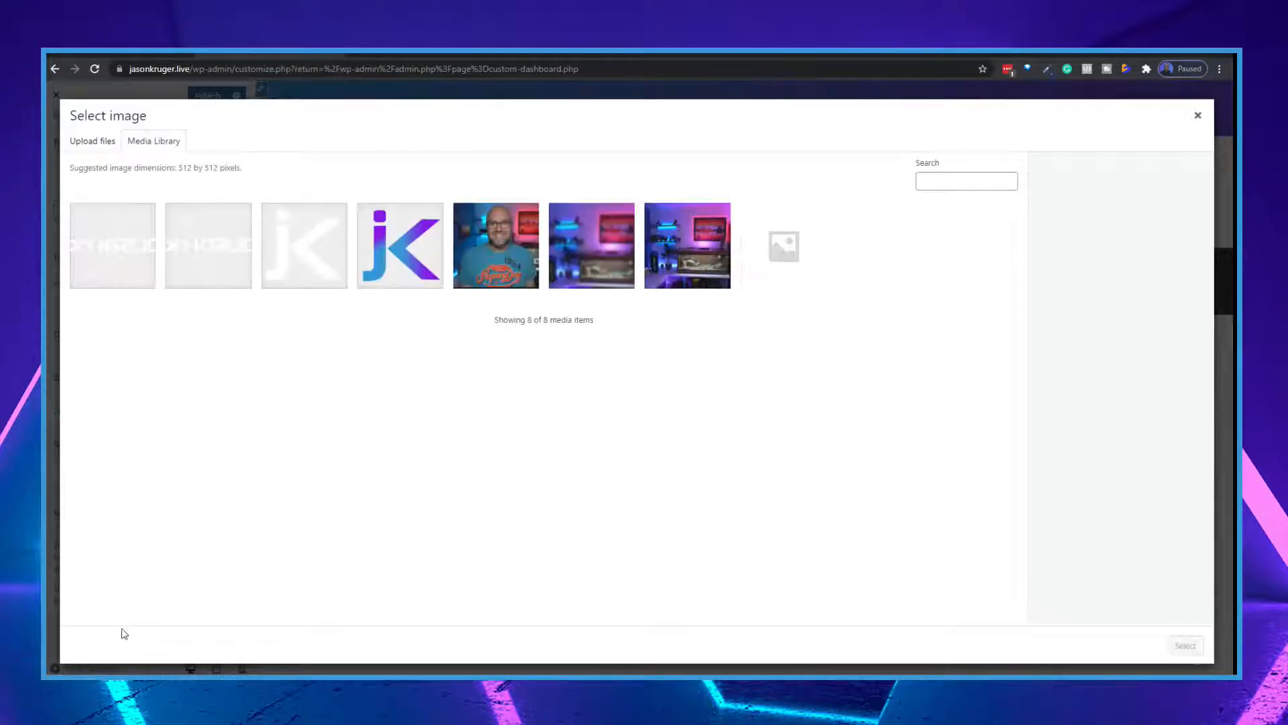
{"action": "left_click", "coordinate": [408, 265]}
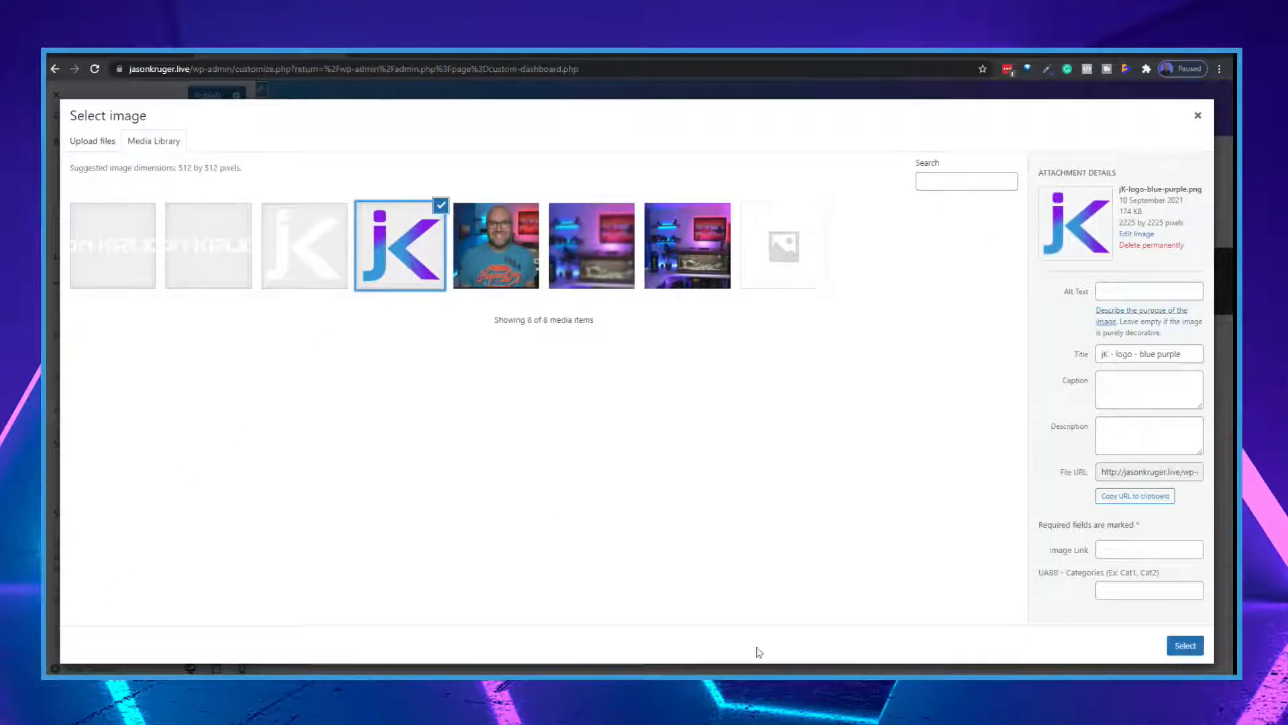
{"action": "left_click", "coordinate": [1185, 646]}
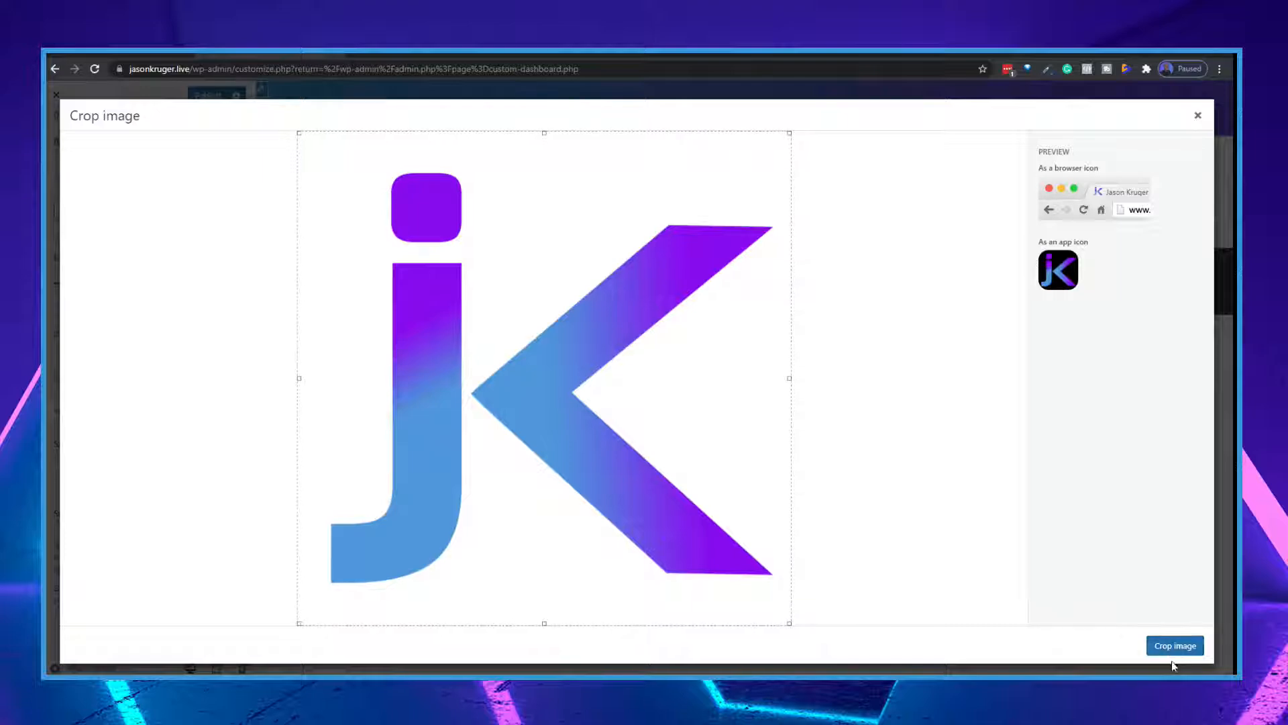
{"action": "left_click", "coordinate": [1171, 648]}
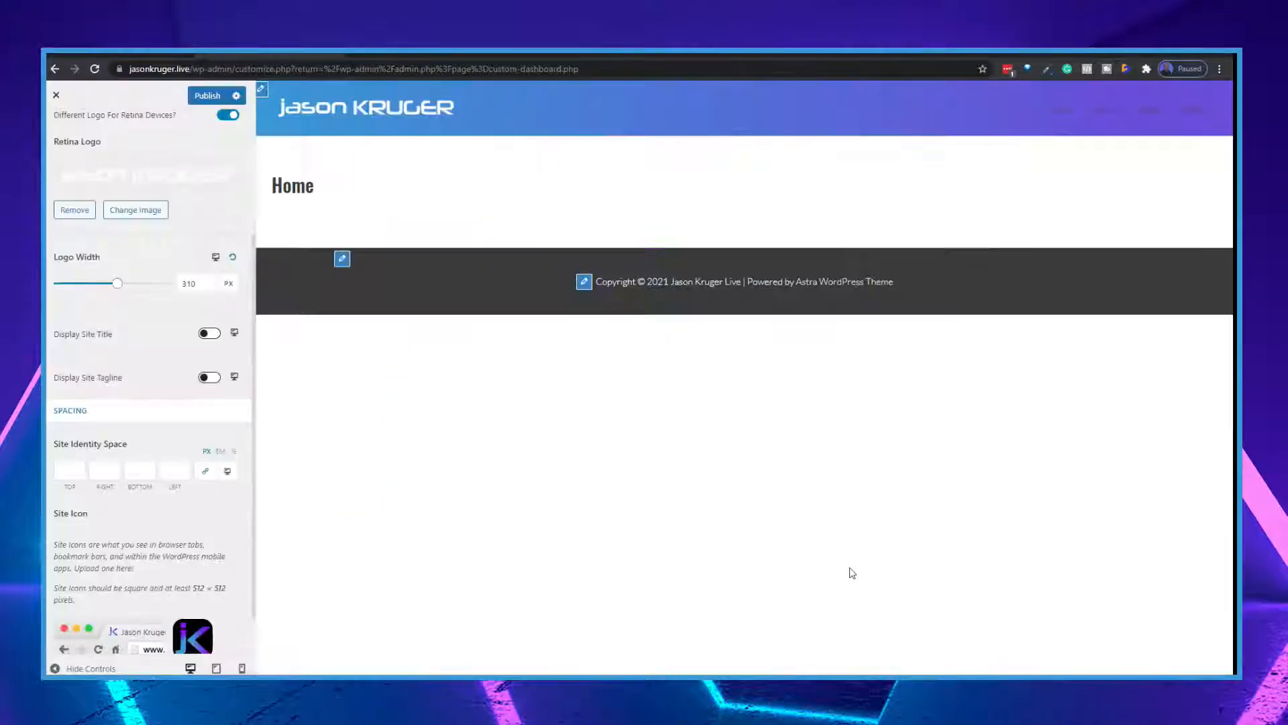
{"action": "scroll", "coordinate": [104, 604], "scroll_direction": "down", "scroll_amount": 1}
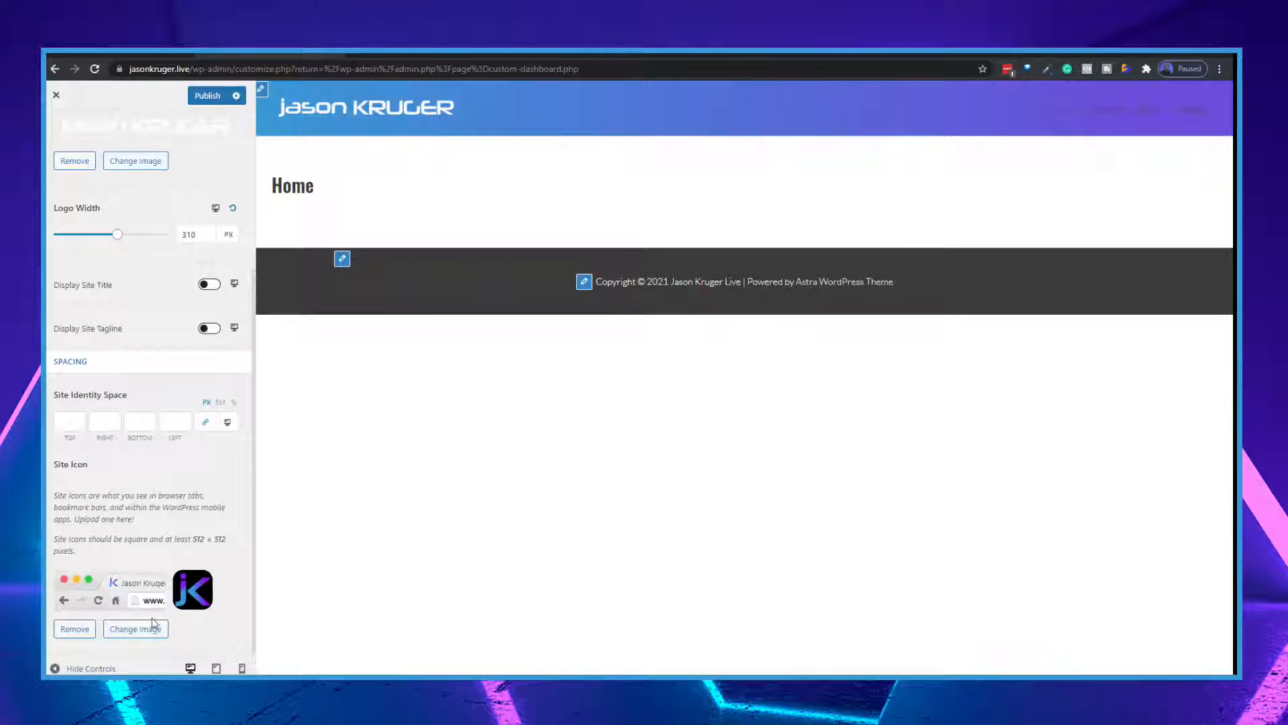
{"action": "scroll", "coordinate": [134, 546], "scroll_direction": "up", "scroll_amount": 4}
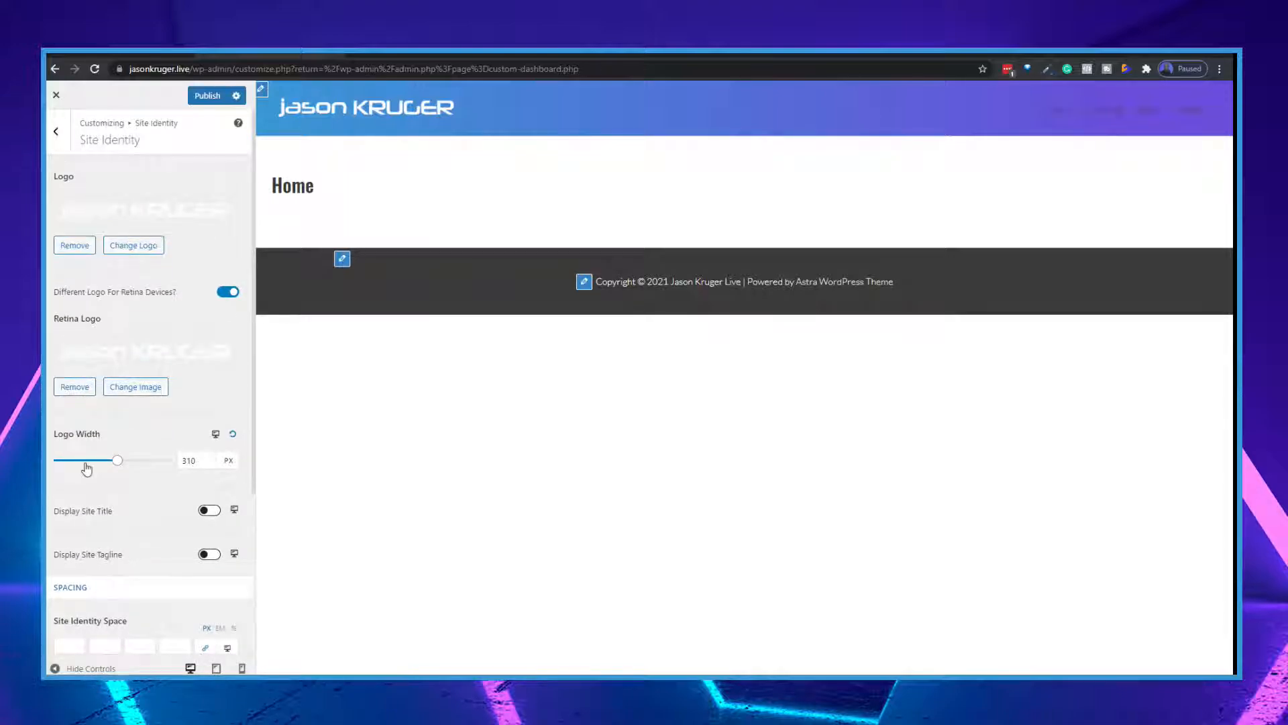
{"action": "left_click", "coordinate": [205, 98]}
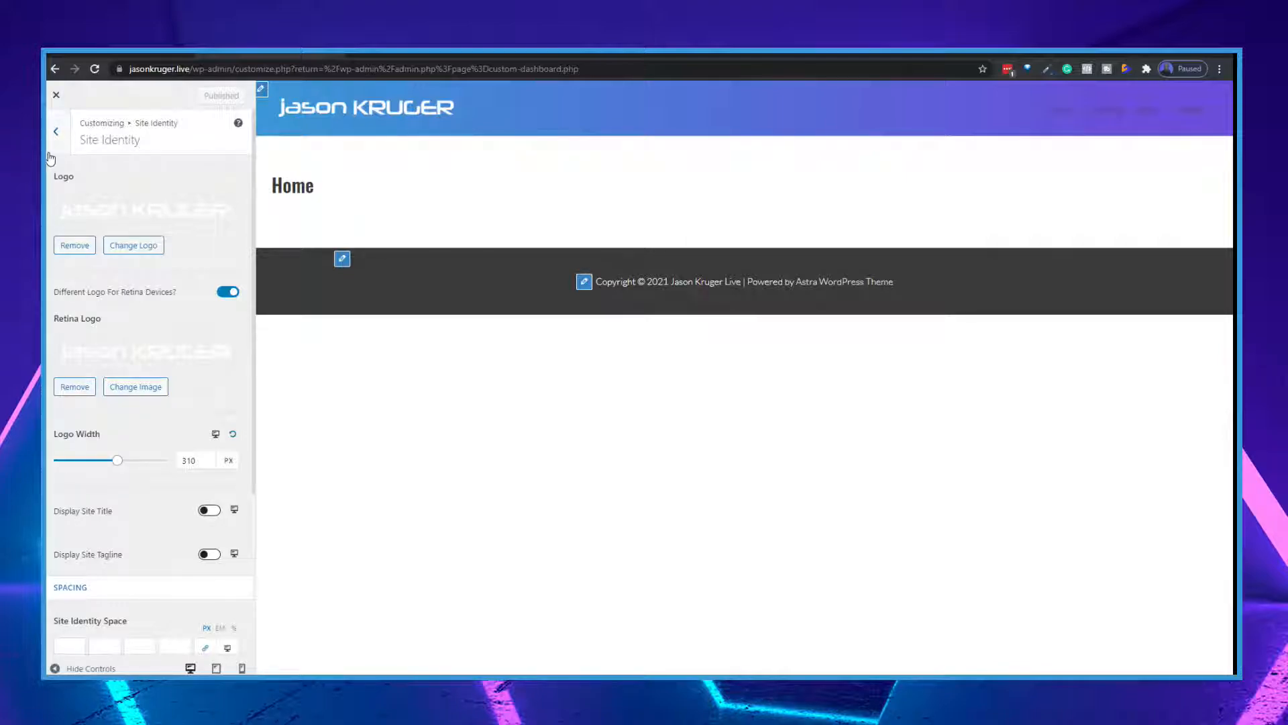
Step: Try the Full Width option on the primary header and return it to Content Width
{"action": "left_click", "coordinate": [56, 132]}
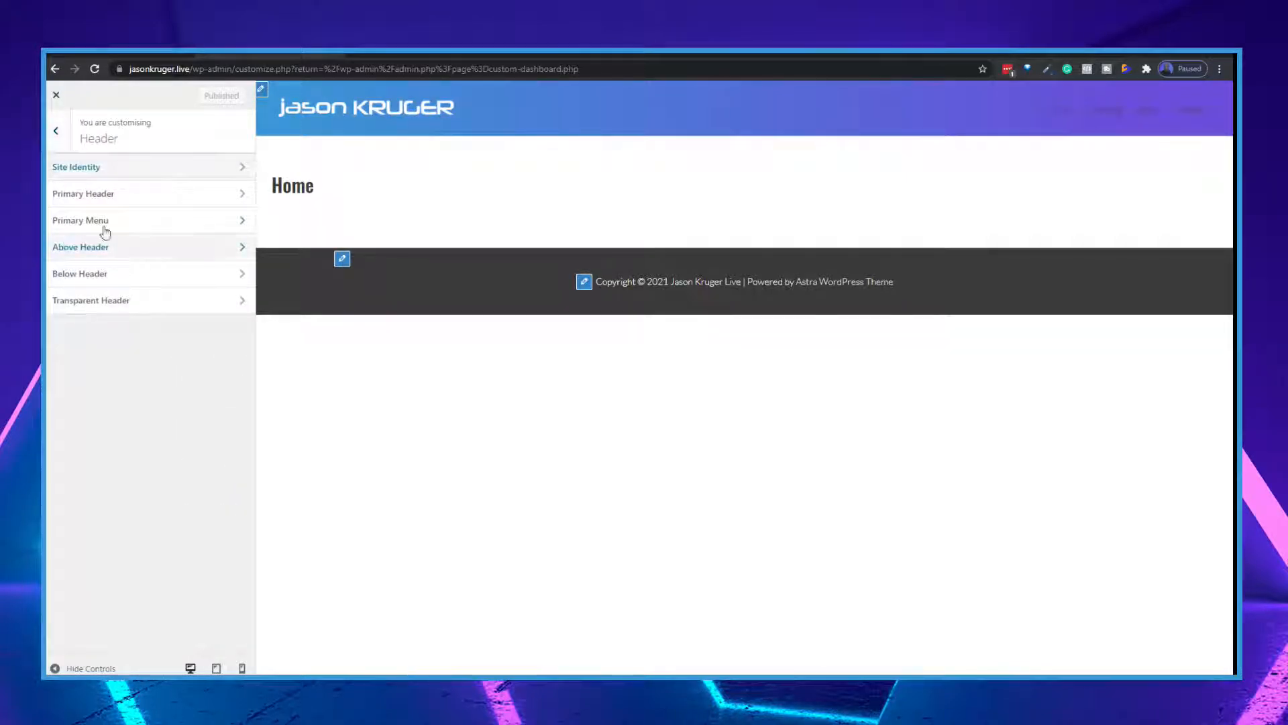
{"action": "left_click", "coordinate": [108, 200]}
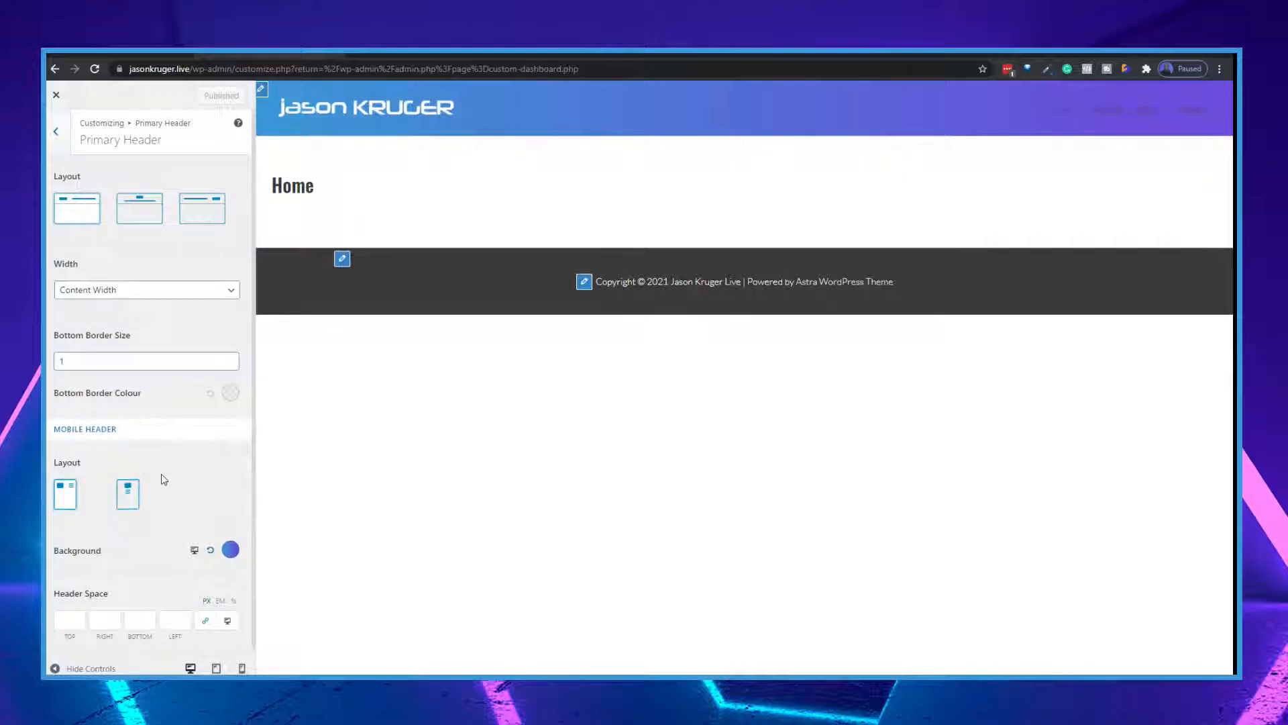
{"action": "scroll", "coordinate": [161, 480], "scroll_direction": "down", "scroll_amount": 1}
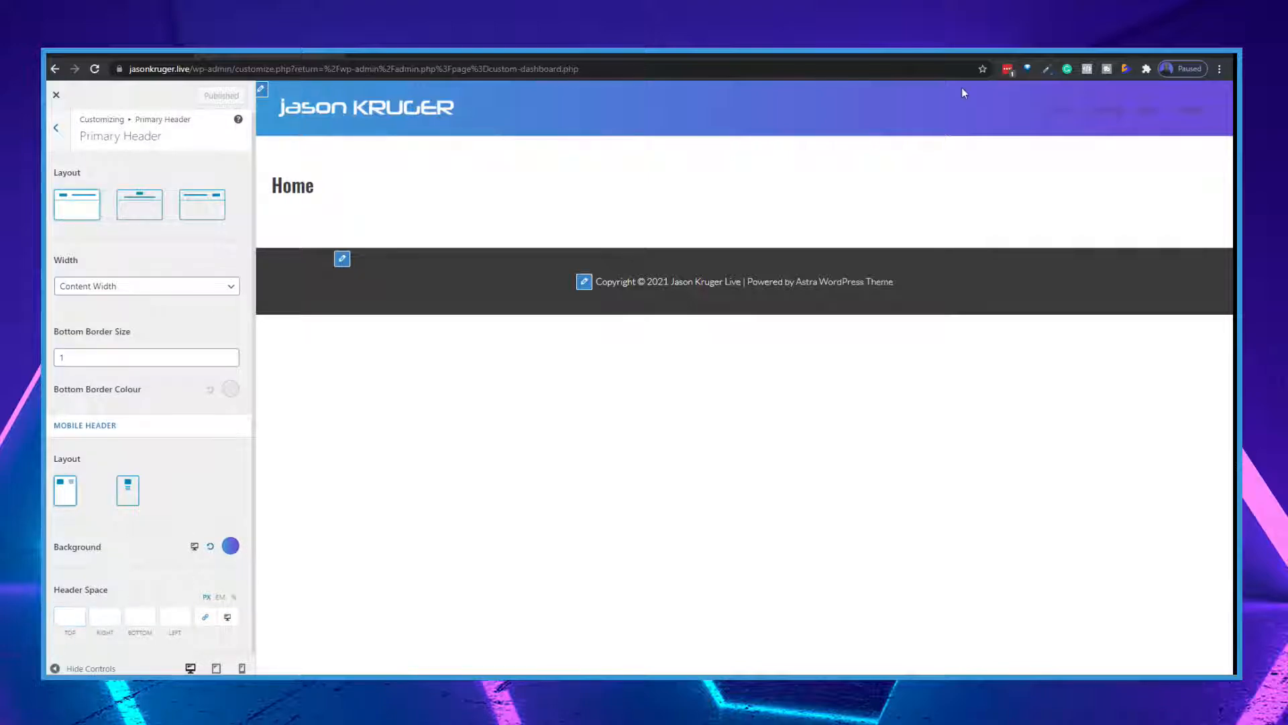
{"action": "left_click", "coordinate": [115, 287]}
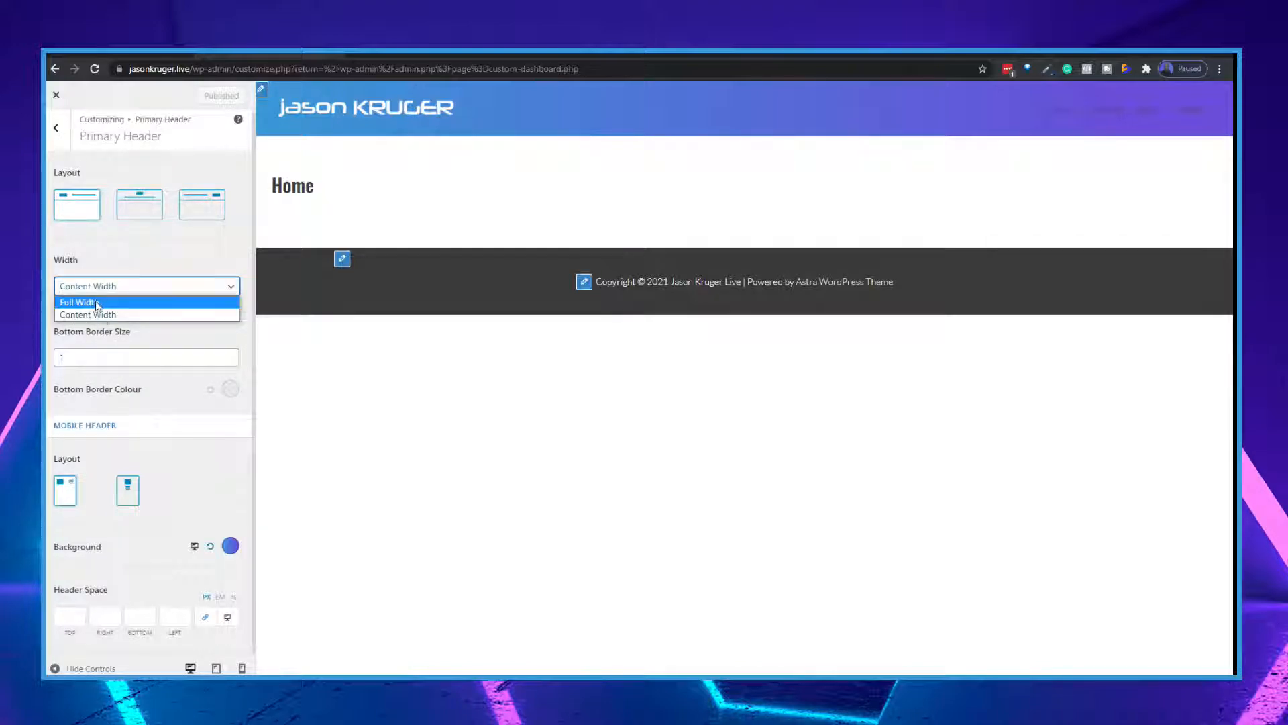
{"action": "left_click", "coordinate": [96, 303]}
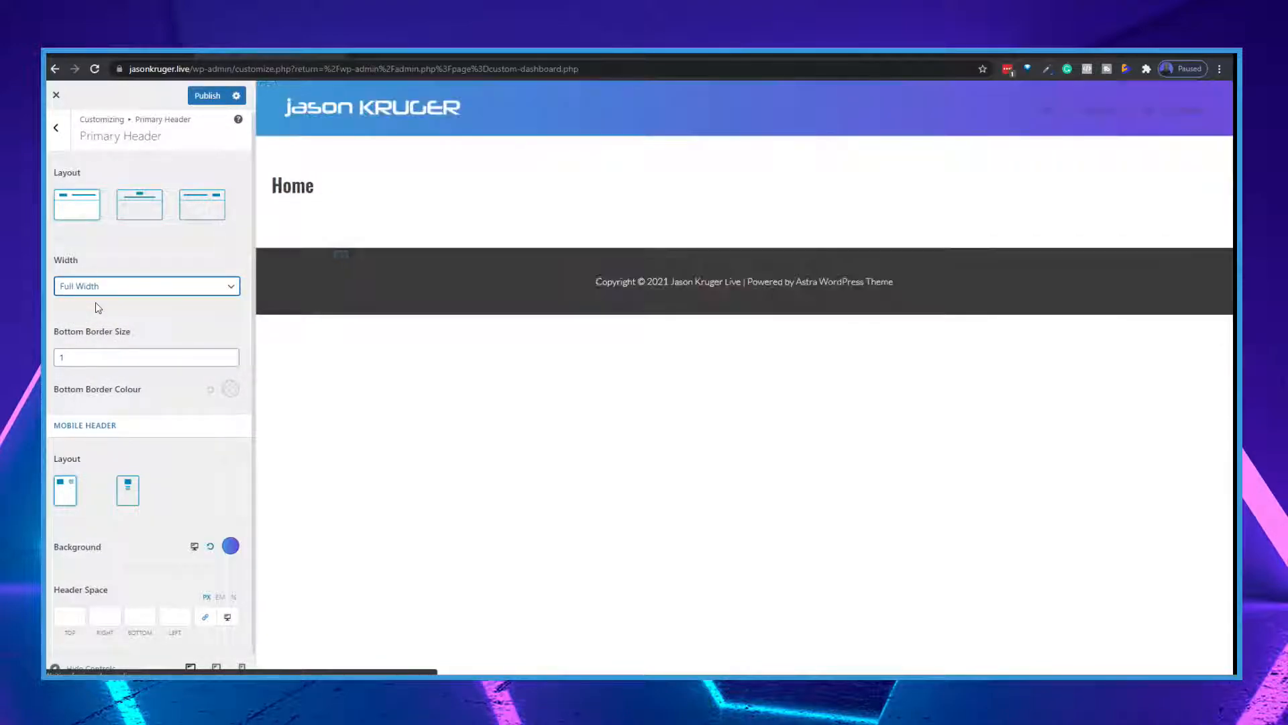
{"action": "left_click", "coordinate": [91, 292]}
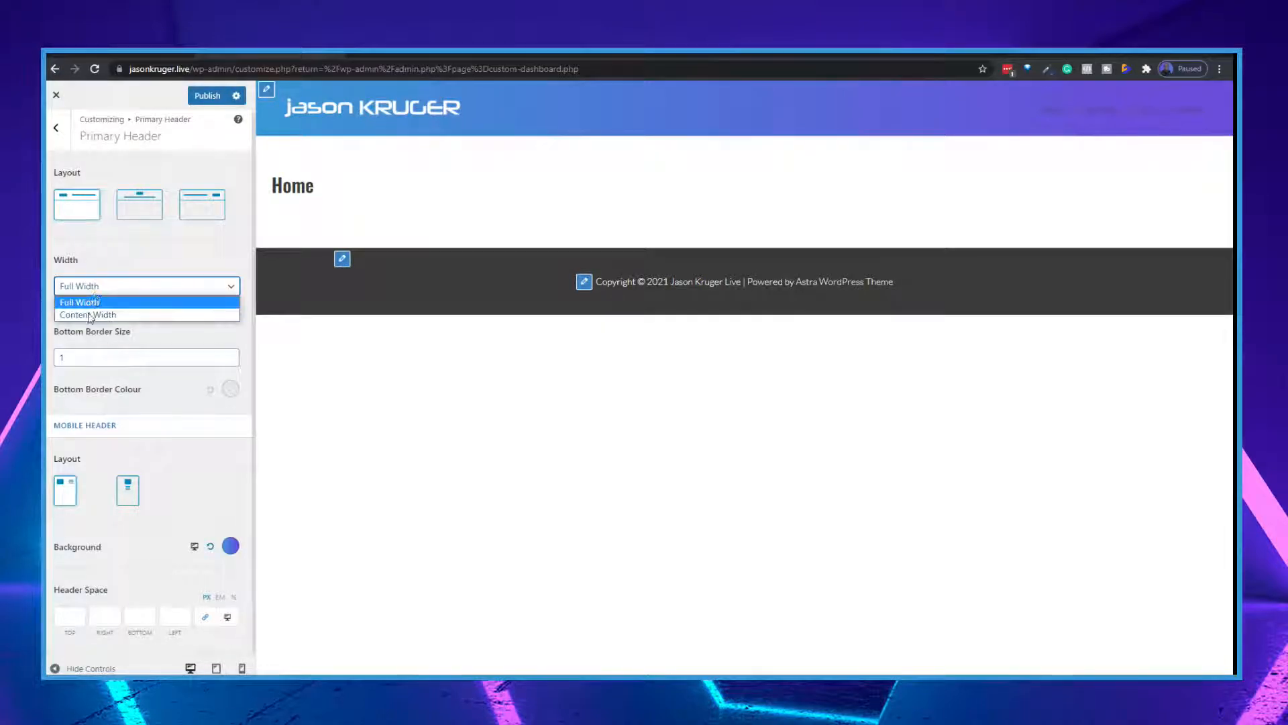
{"action": "left_click", "coordinate": [91, 319]}
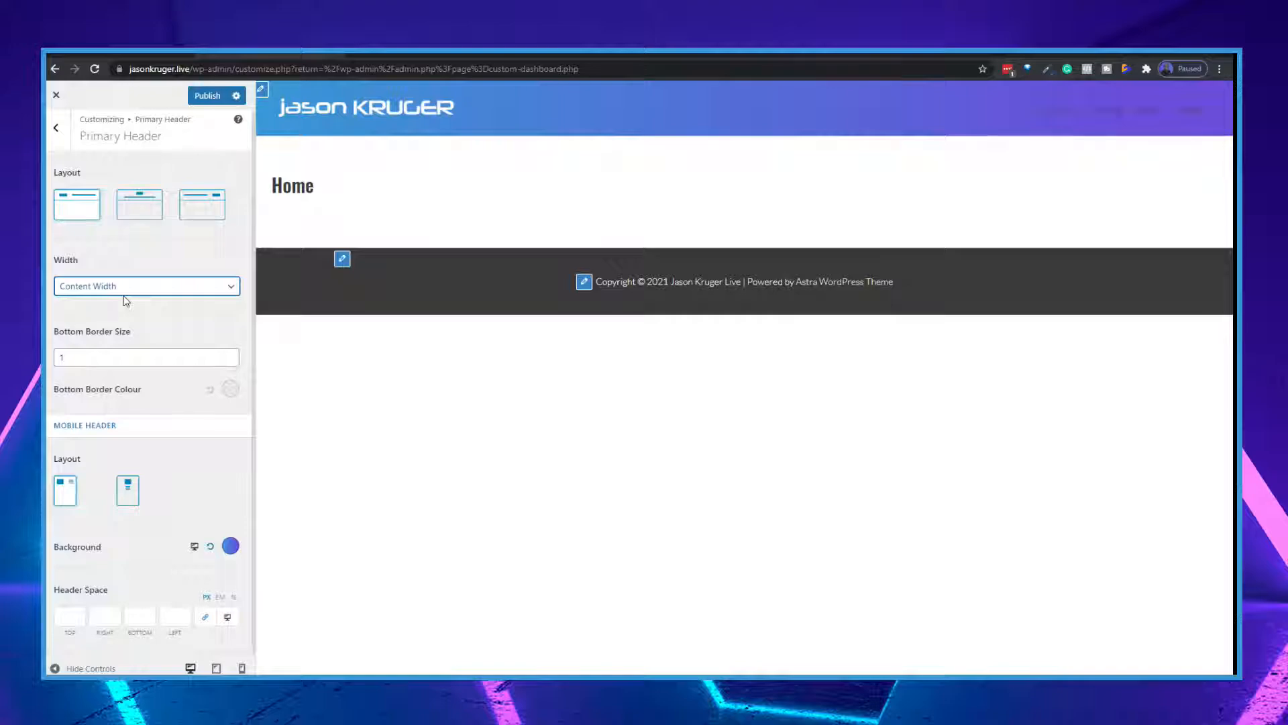
Step: Try Search and Button as the last item in the Primary Menu and return it to None
{"action": "left_click", "coordinate": [56, 129]}
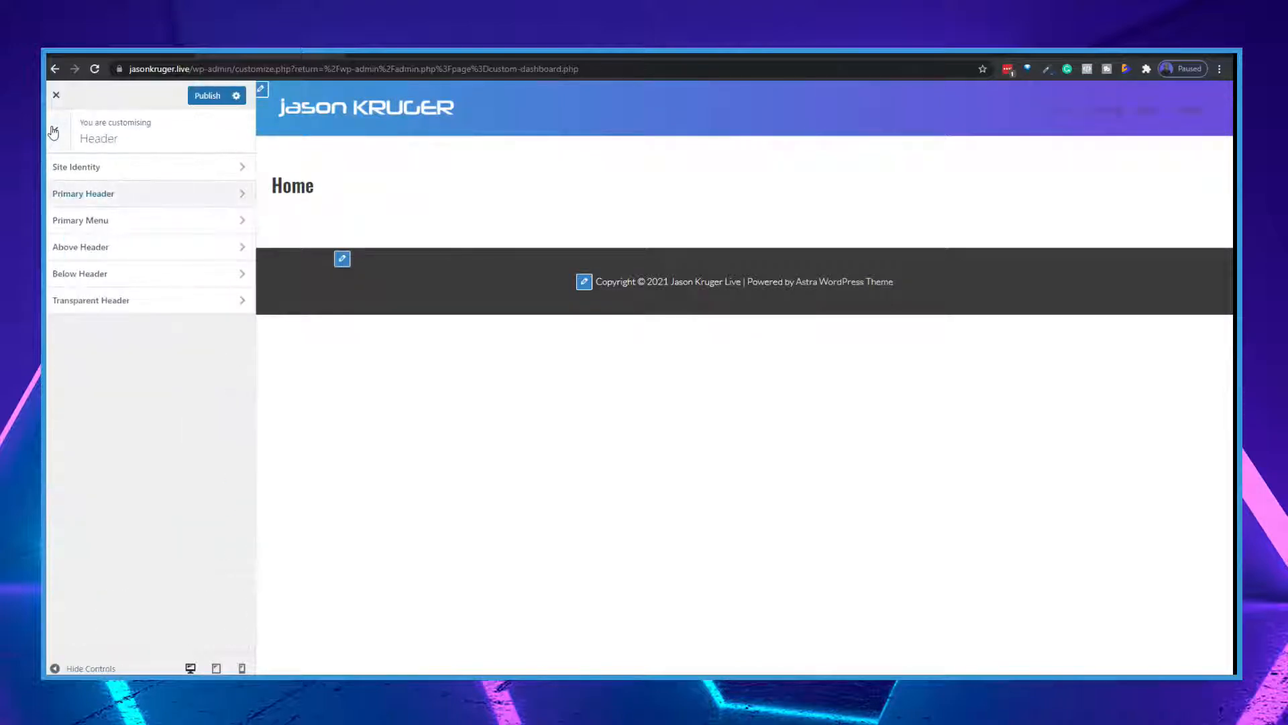
{"action": "left_click", "coordinate": [111, 220]}
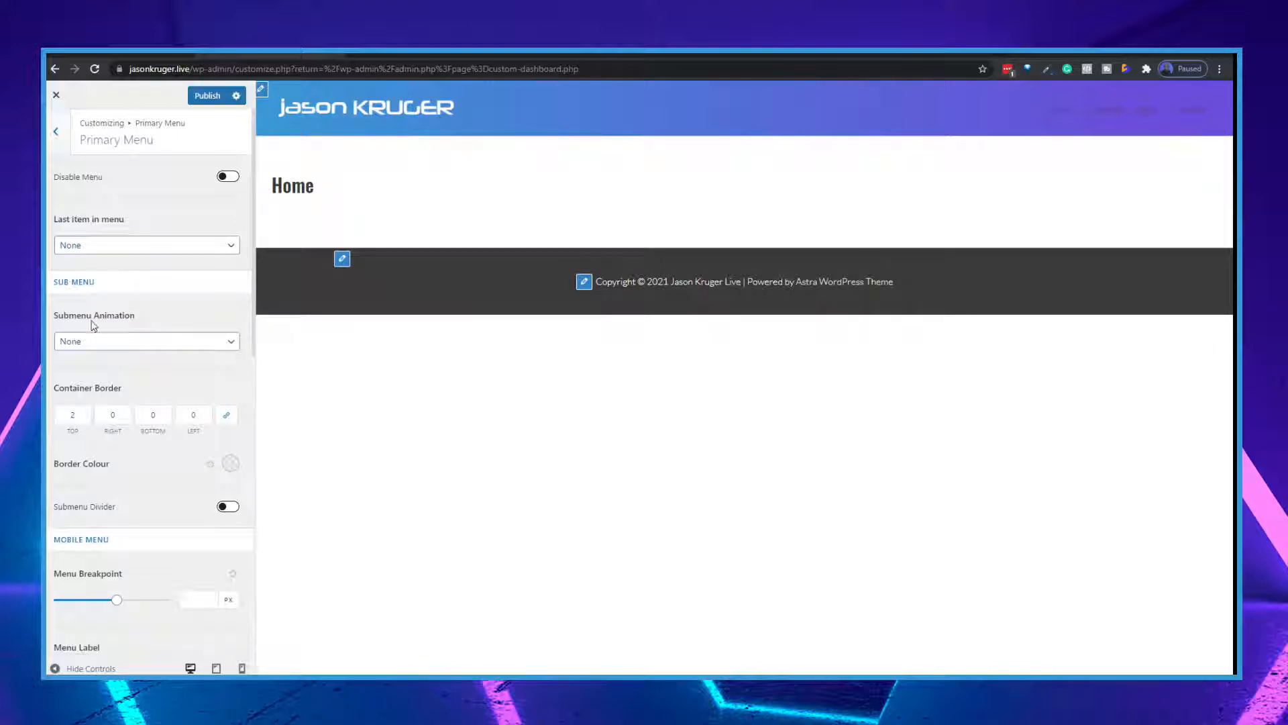
{"action": "left_click", "coordinate": [113, 250]}
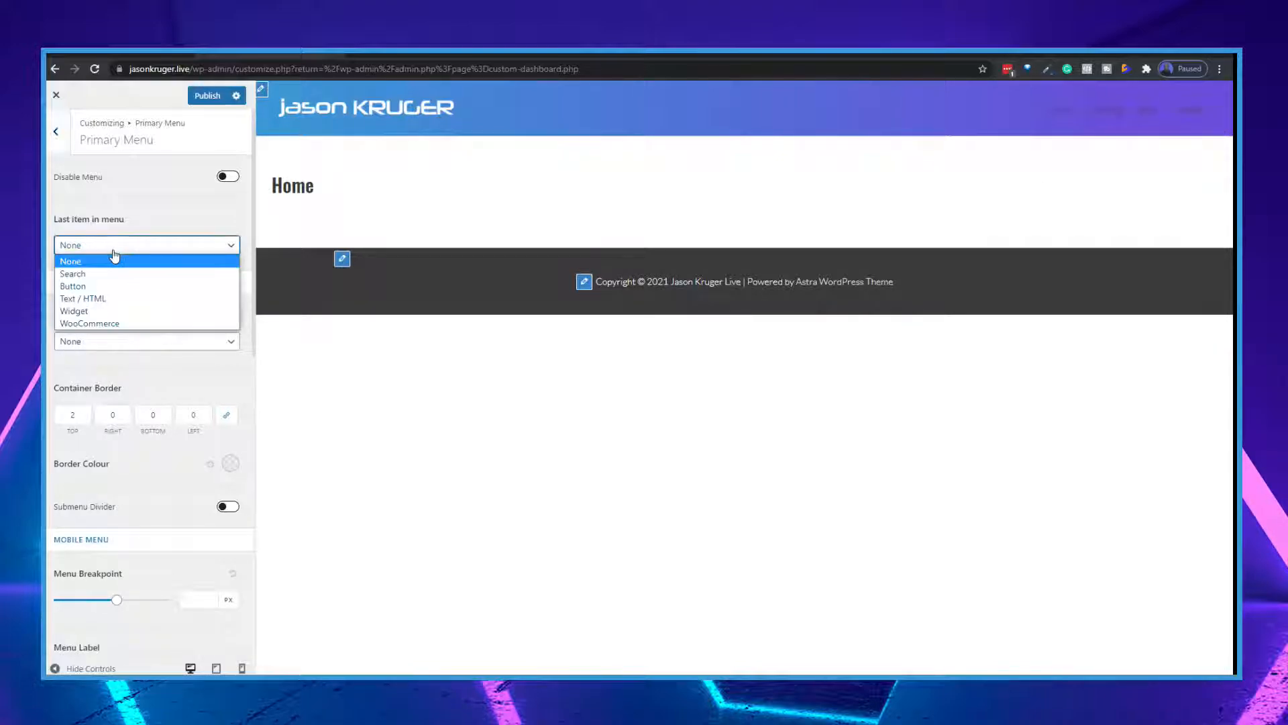
{"action": "left_click", "coordinate": [105, 275]}
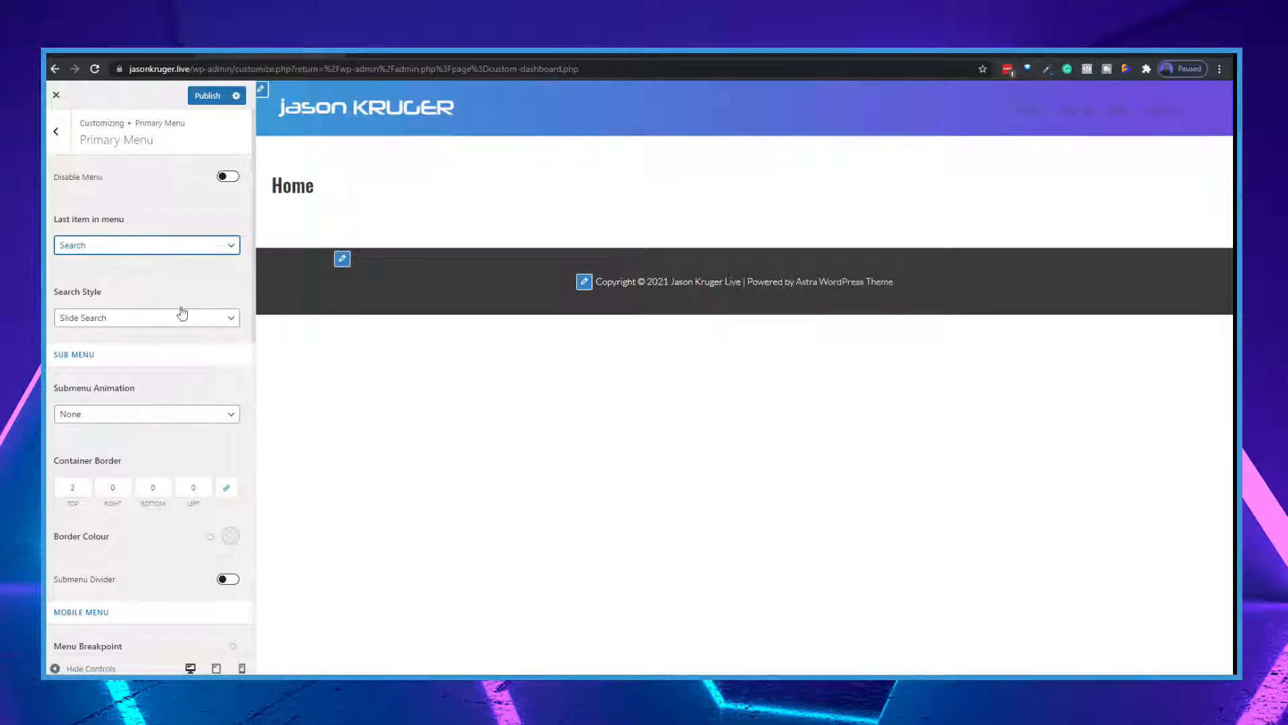
{"action": "left_click", "coordinate": [124, 247]}
{"action": "left_click", "coordinate": [88, 285]}
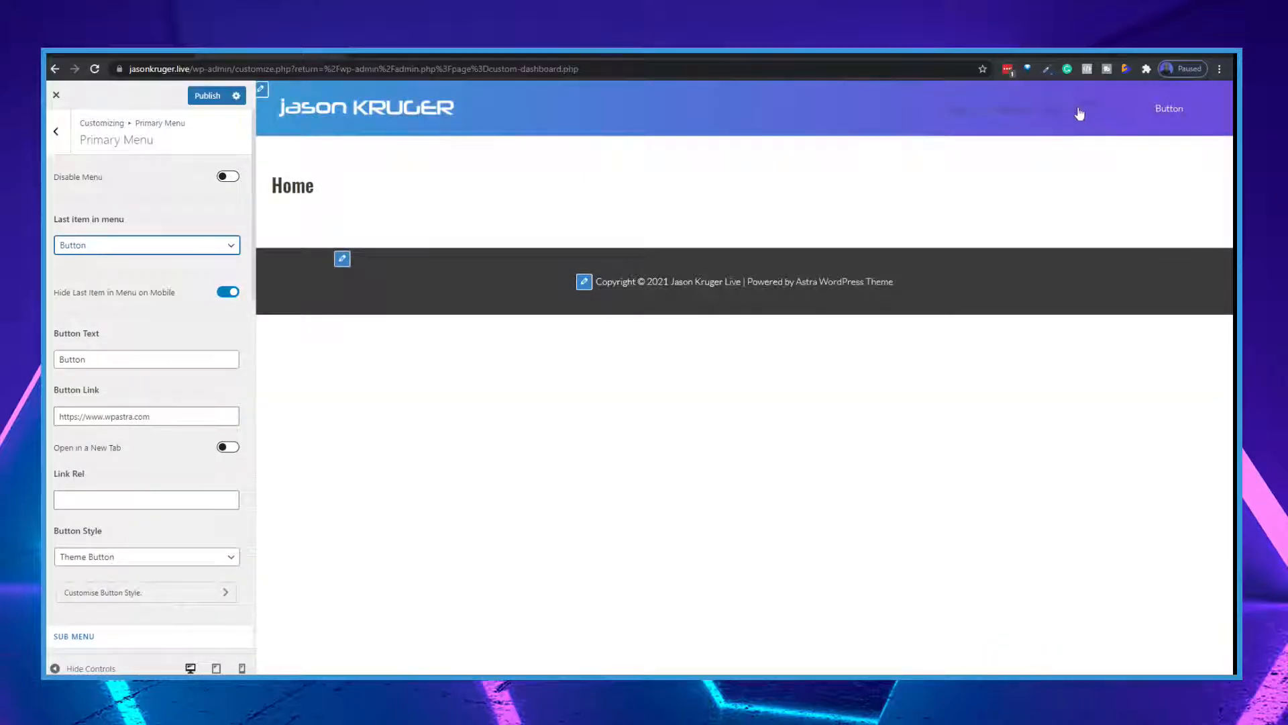
{"action": "left_click", "coordinate": [128, 245]}
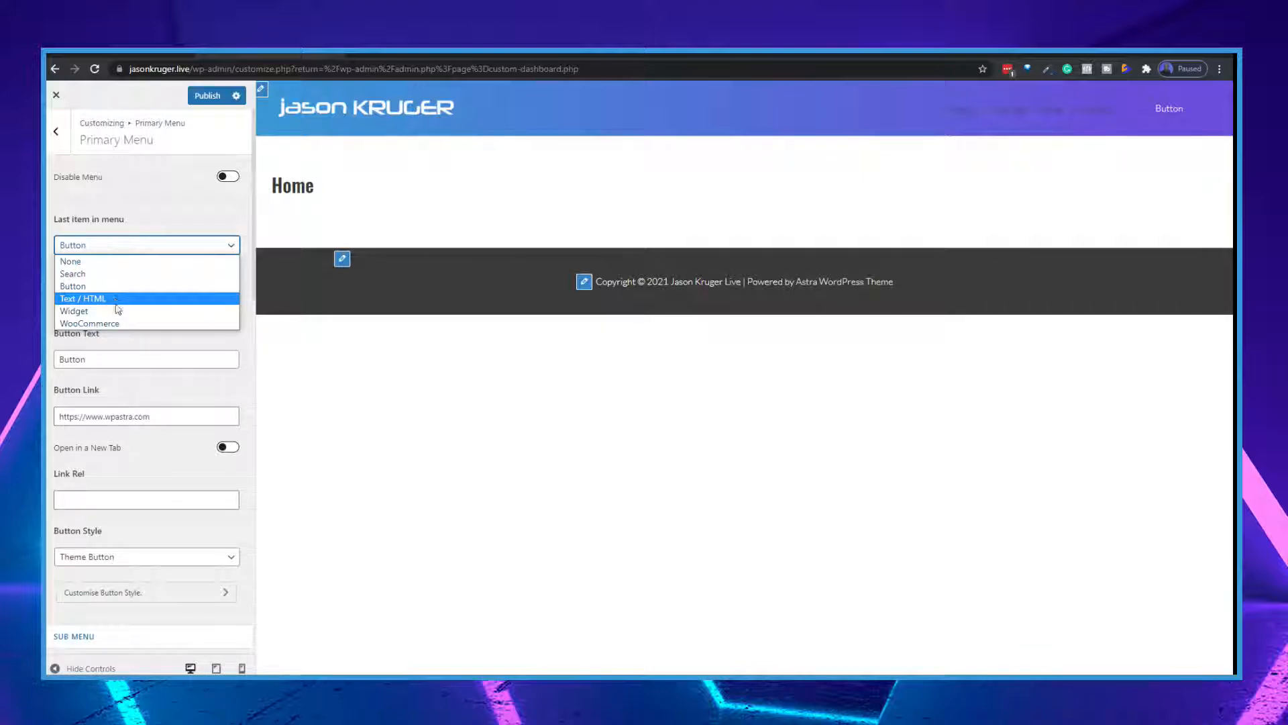
{"action": "left_click", "coordinate": [96, 263]}
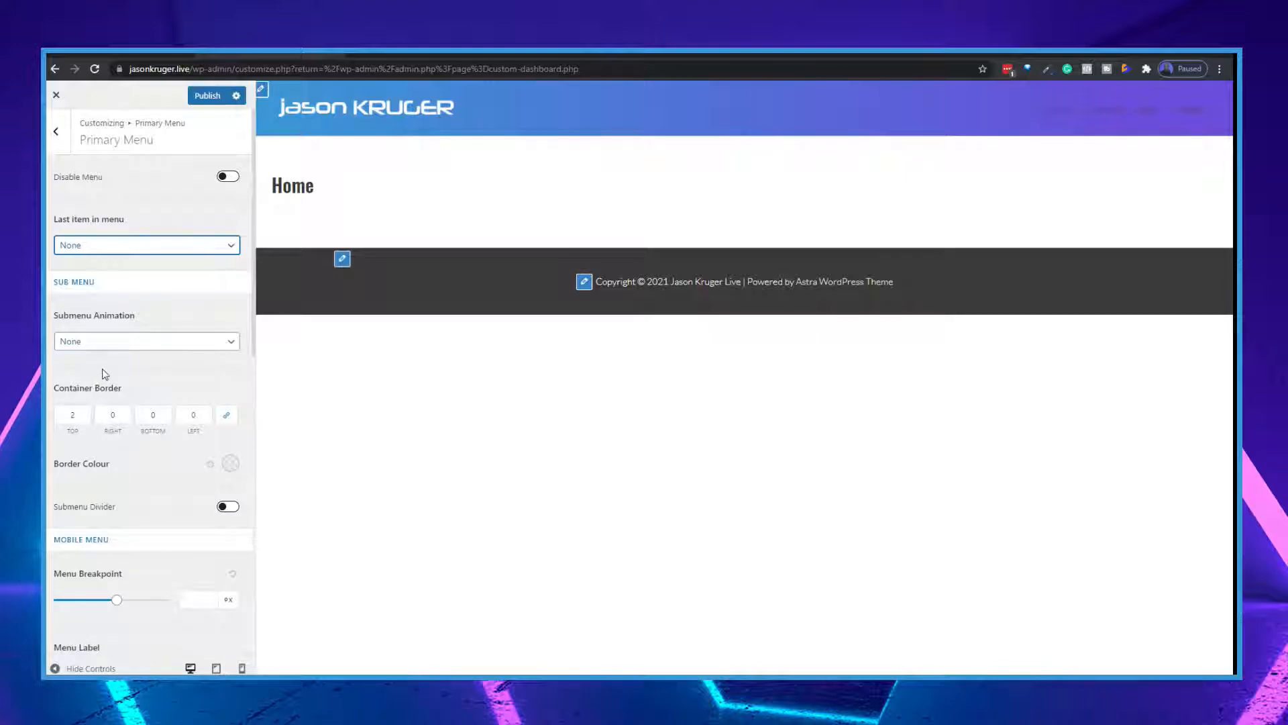
Step: Set the Primary Menu's normal link/text colour to white (#ffffff)
{"action": "scroll", "coordinate": [181, 540], "scroll_direction": "down", "scroll_amount": 6}
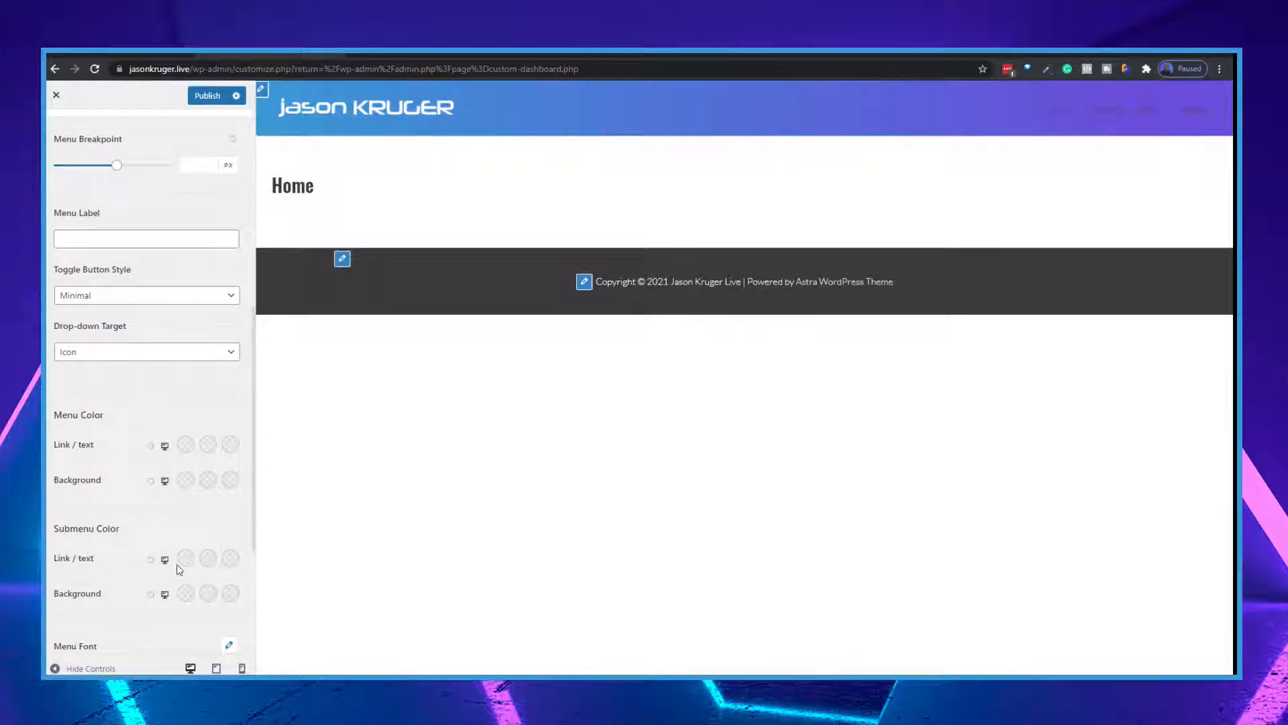
{"action": "scroll", "coordinate": [180, 569], "scroll_direction": "down", "scroll_amount": 3}
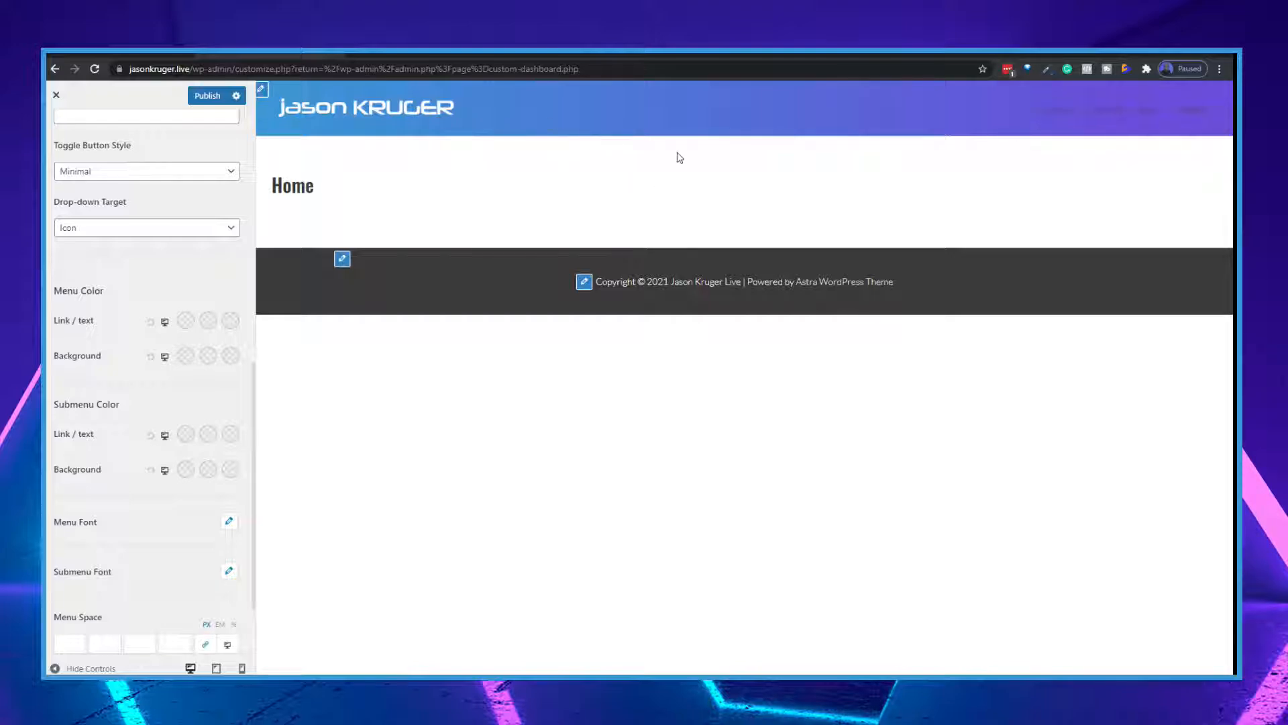
{"action": "left_click", "coordinate": [186, 321]}
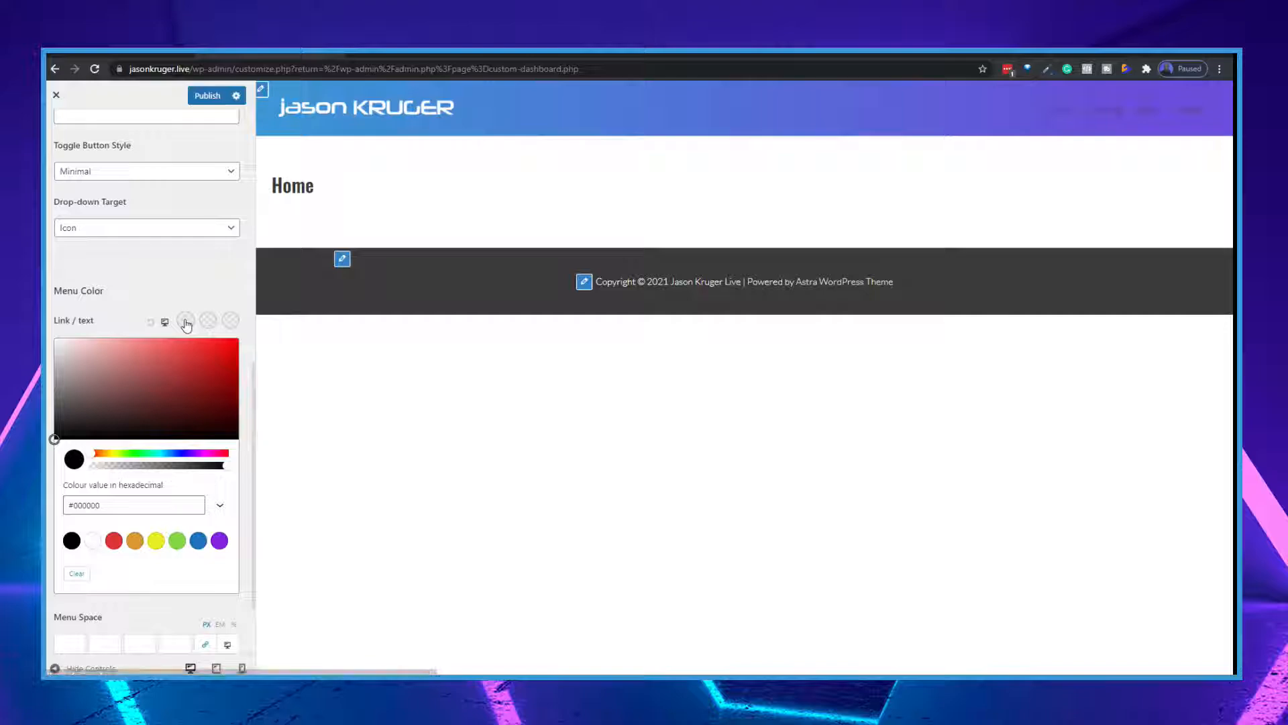
{"action": "left_click", "coordinate": [93, 540]}
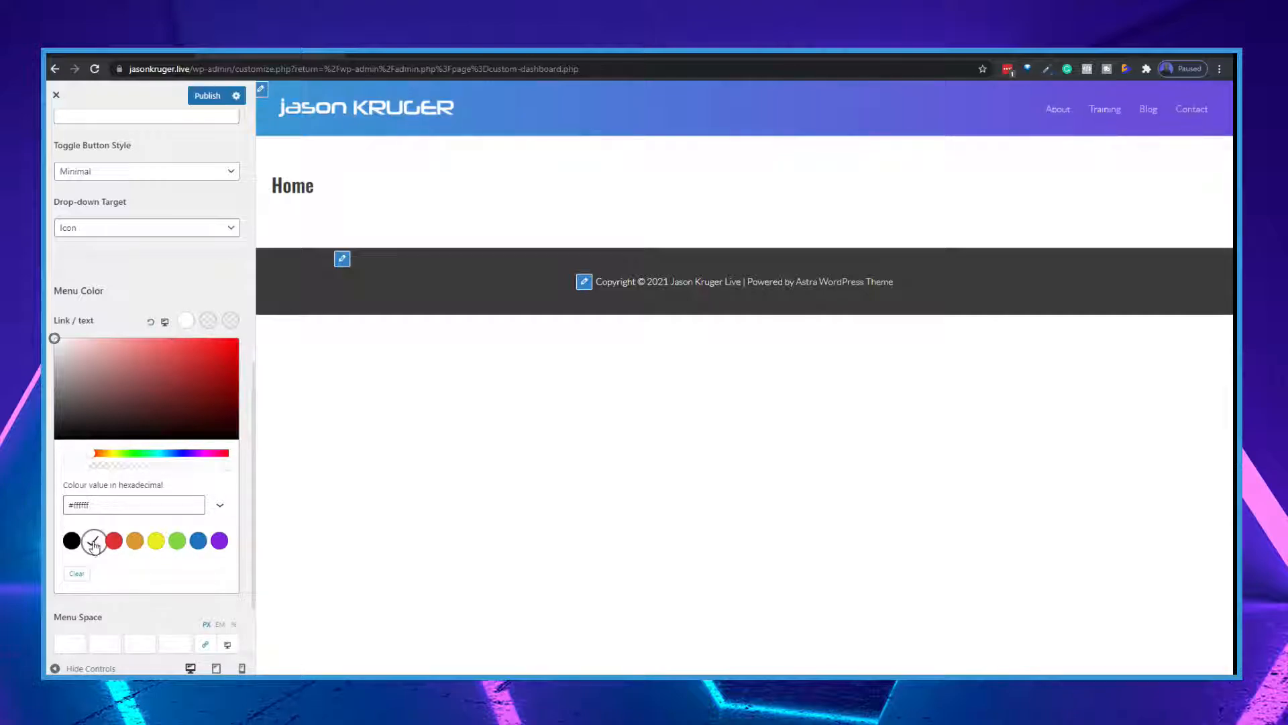
{"action": "left_click", "coordinate": [191, 261]}
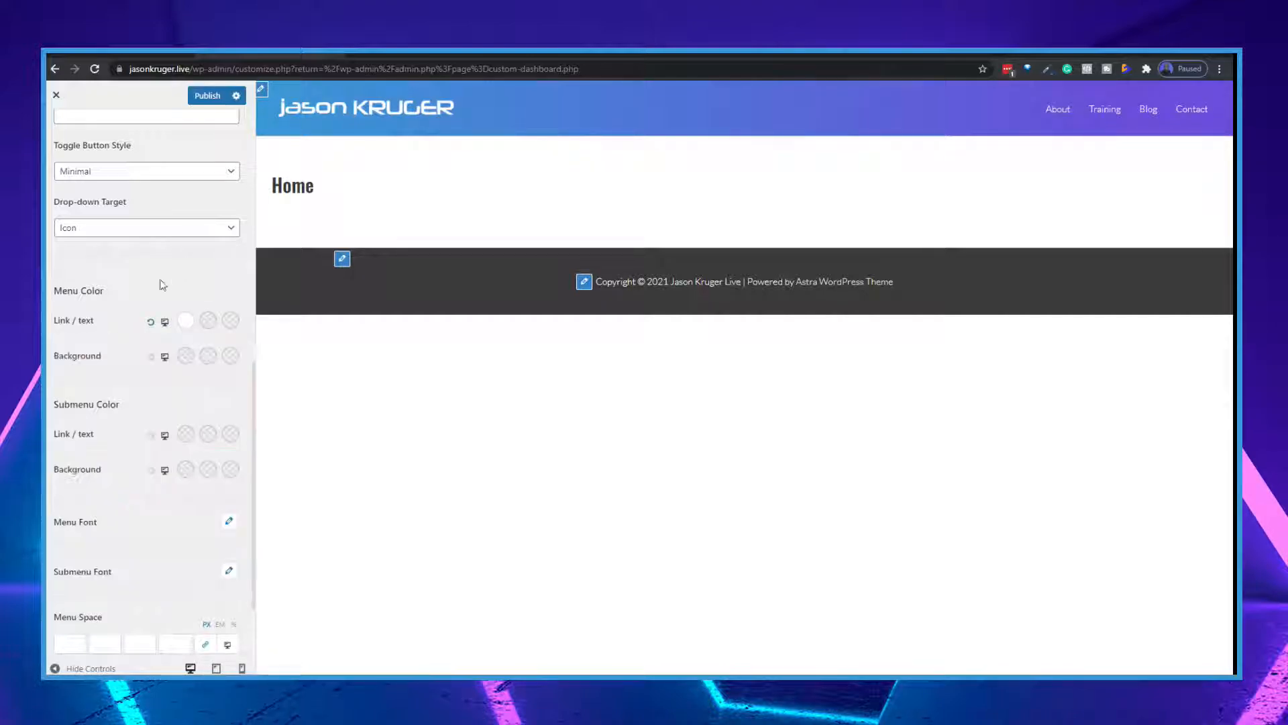
Step: Set the Primary Menu's hover and active link/text colours to white (#ffffff)
{"action": "left_click", "coordinate": [208, 321]}
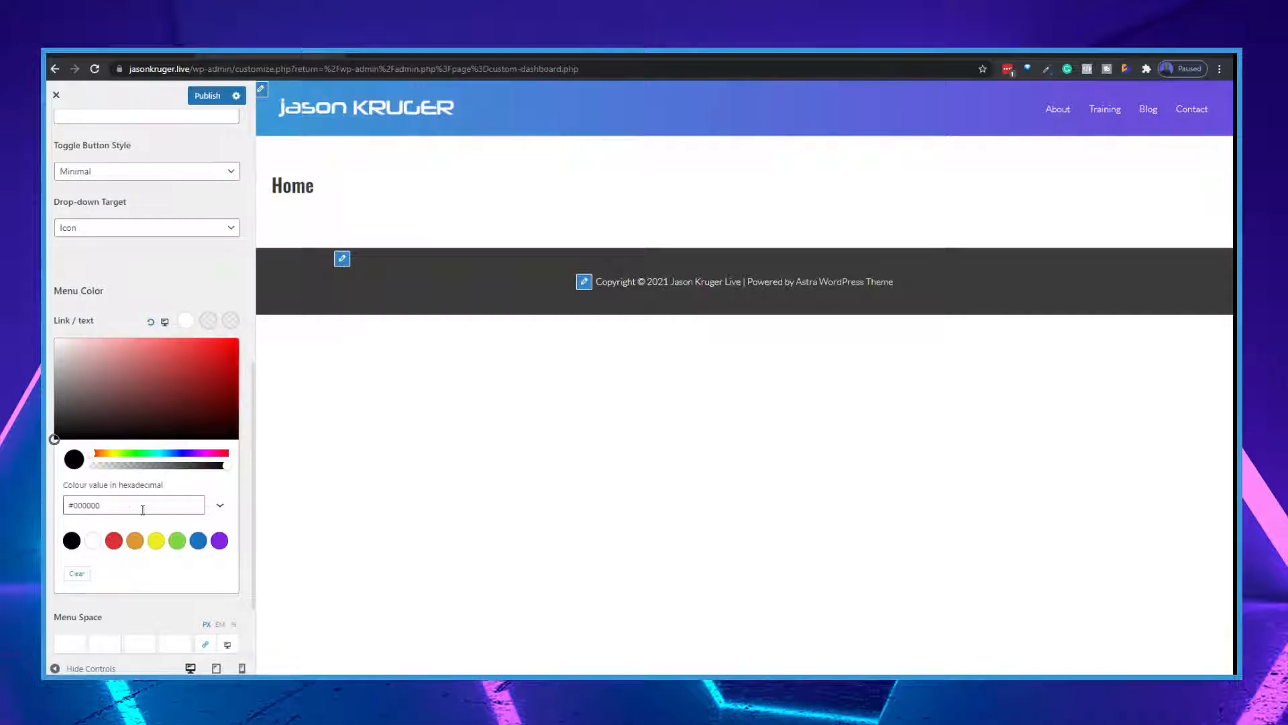
{"action": "left_click", "coordinate": [93, 540]}
{"action": "left_click", "coordinate": [208, 321]}
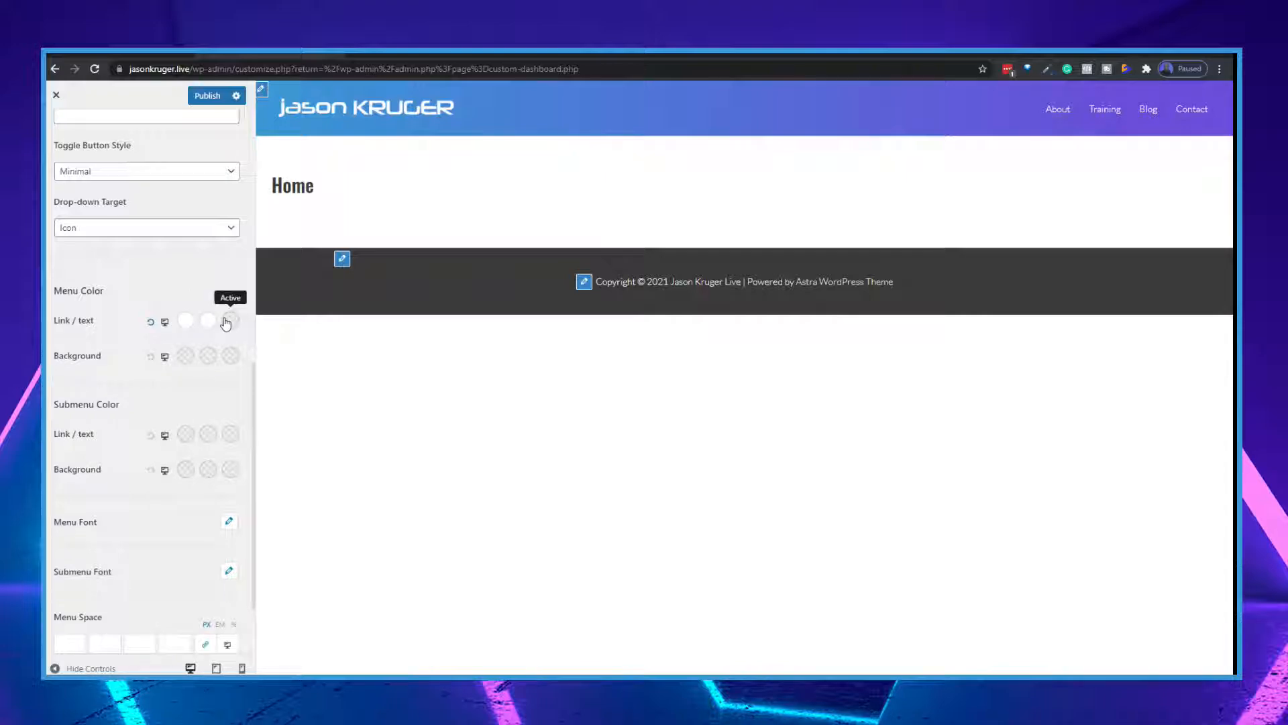
{"action": "left_click", "coordinate": [229, 325]}
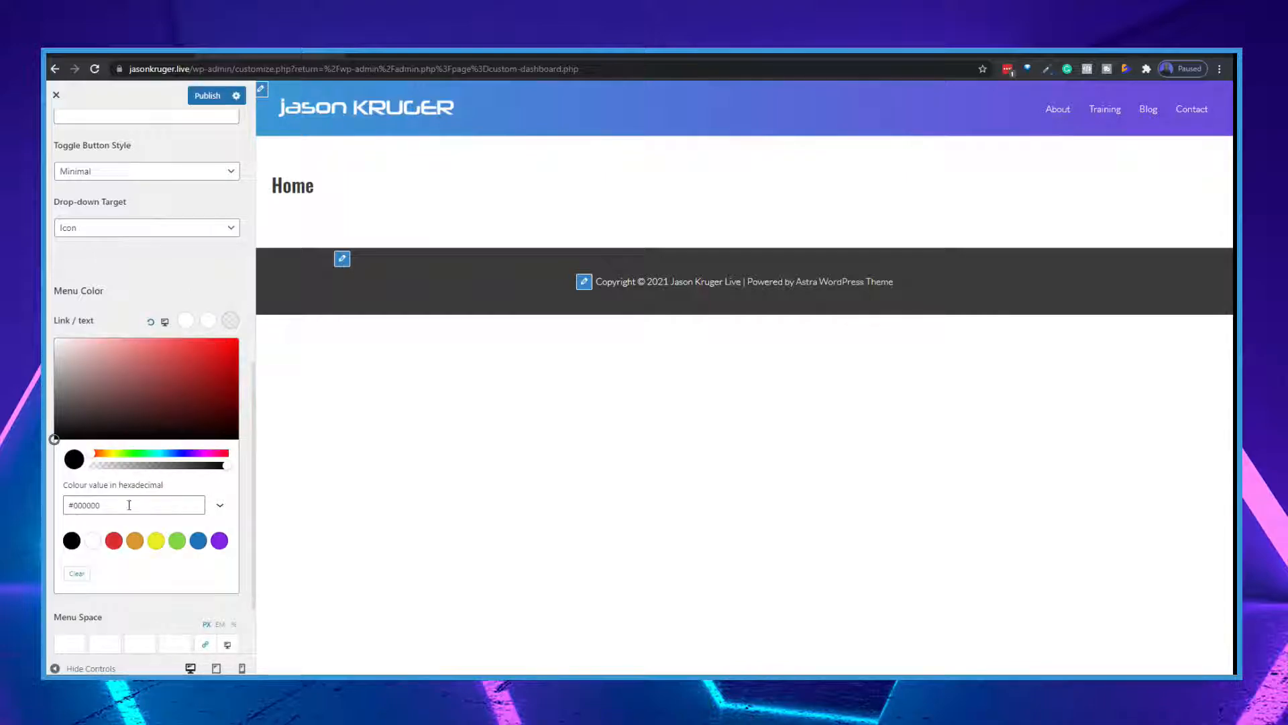
{"action": "left_click", "coordinate": [93, 541]}
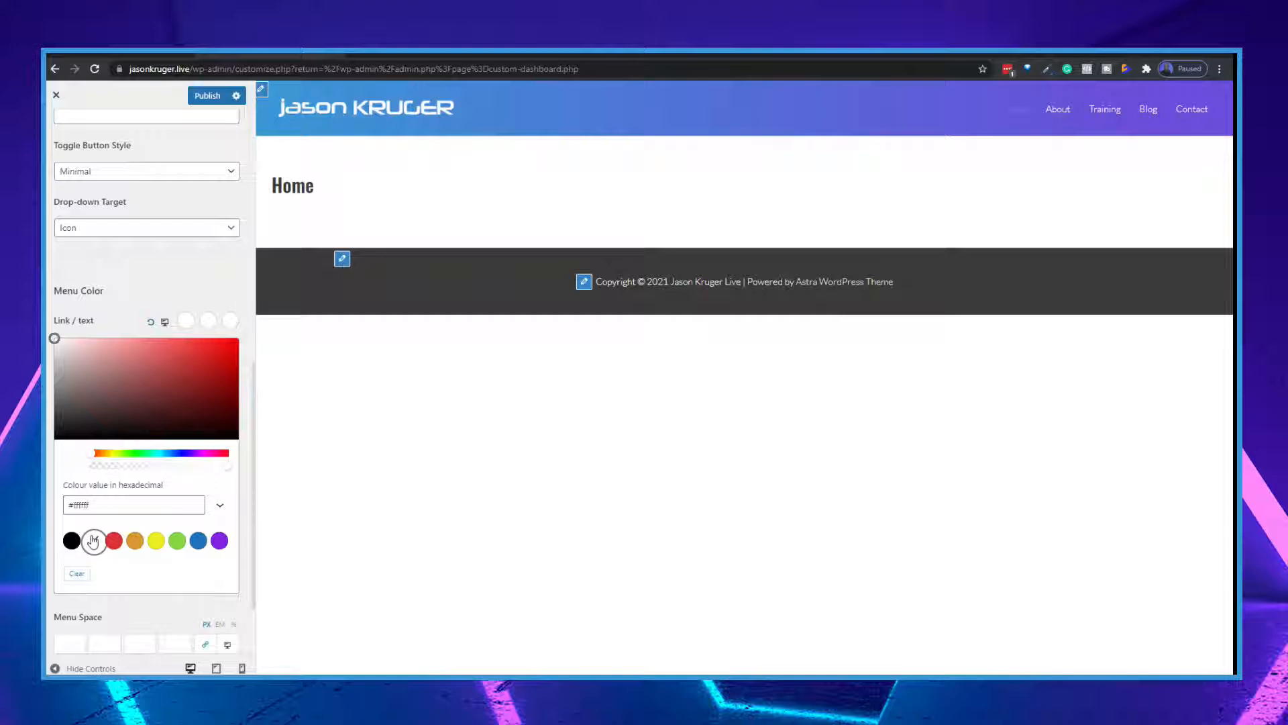
{"action": "left_click", "coordinate": [200, 289]}
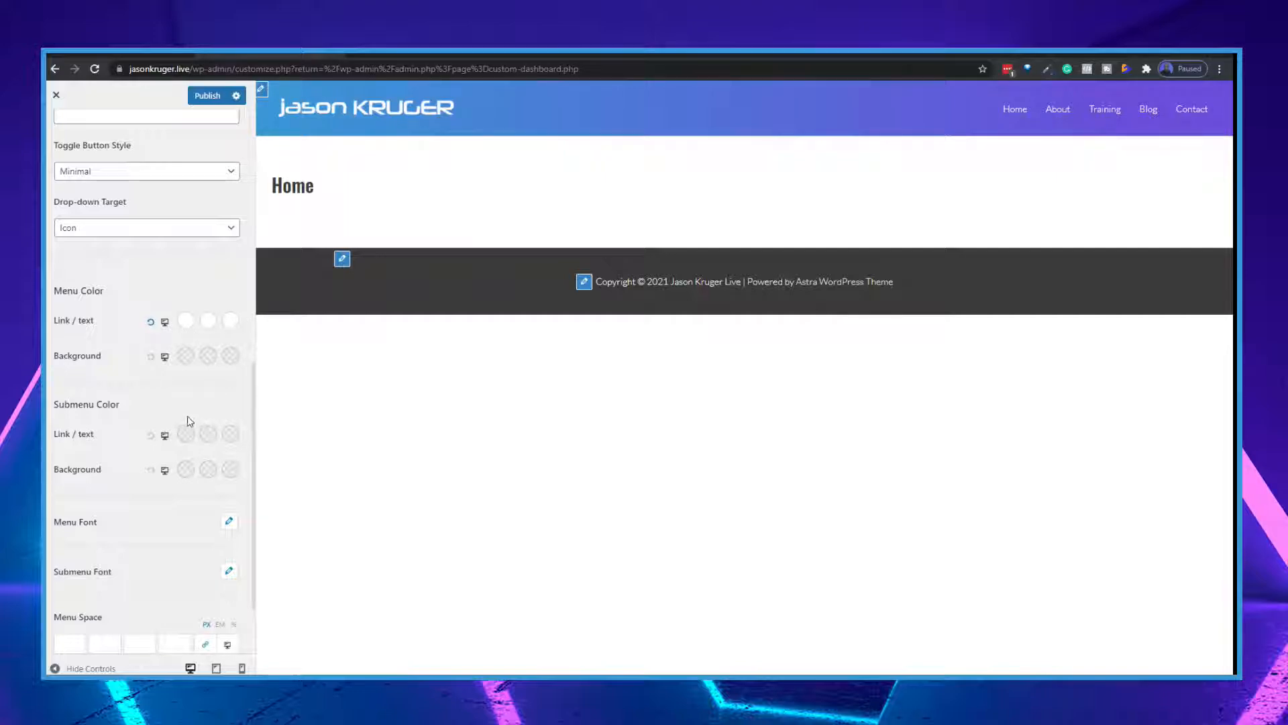
{"action": "scroll", "coordinate": [191, 422], "scroll_direction": "down", "scroll_amount": 1}
{"action": "scroll", "coordinate": [188, 402], "scroll_direction": "down", "scroll_amount": 1}
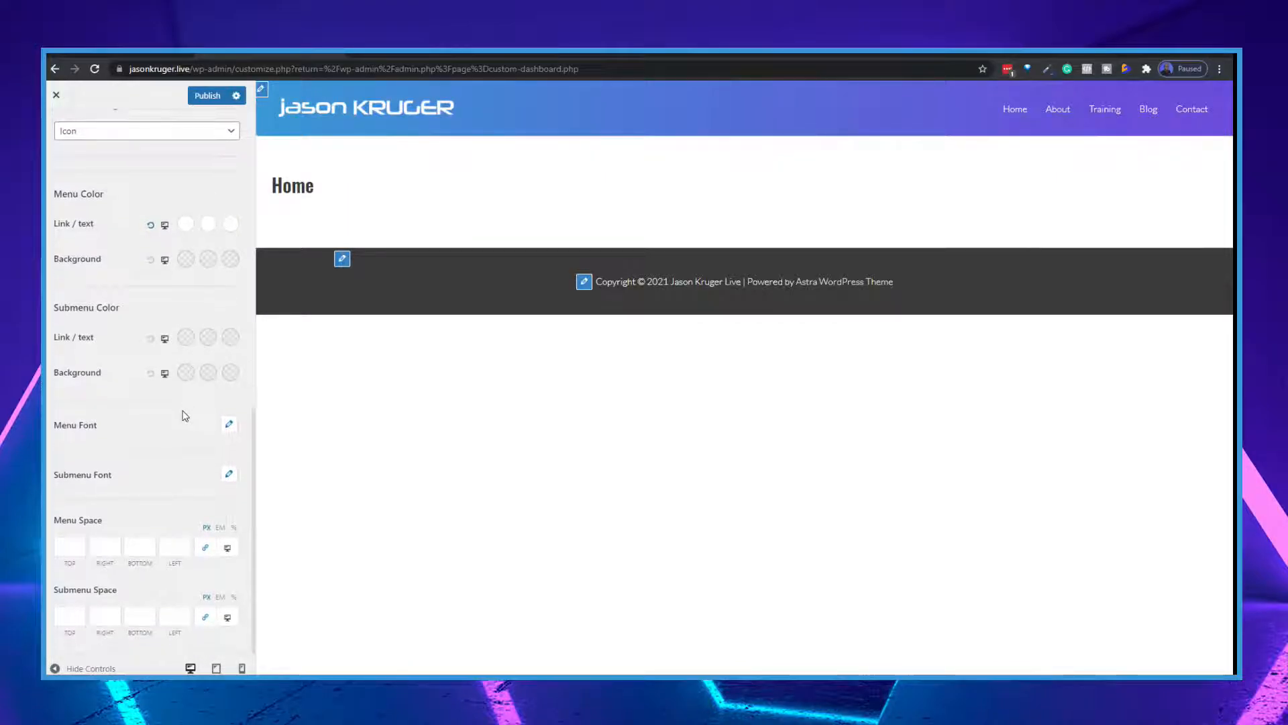
{"action": "scroll", "coordinate": [155, 517], "scroll_direction": "up", "scroll_amount": 8}
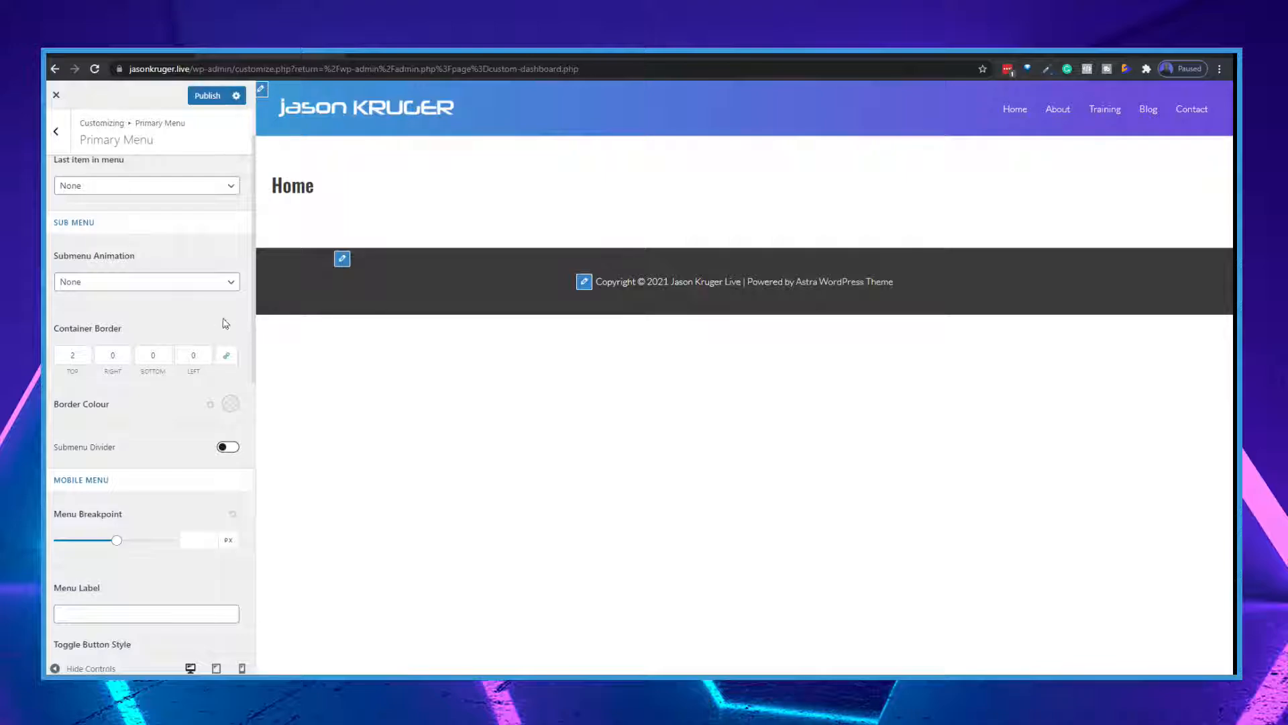
{"action": "scroll", "coordinate": [194, 319], "scroll_direction": "up", "scroll_amount": 1}
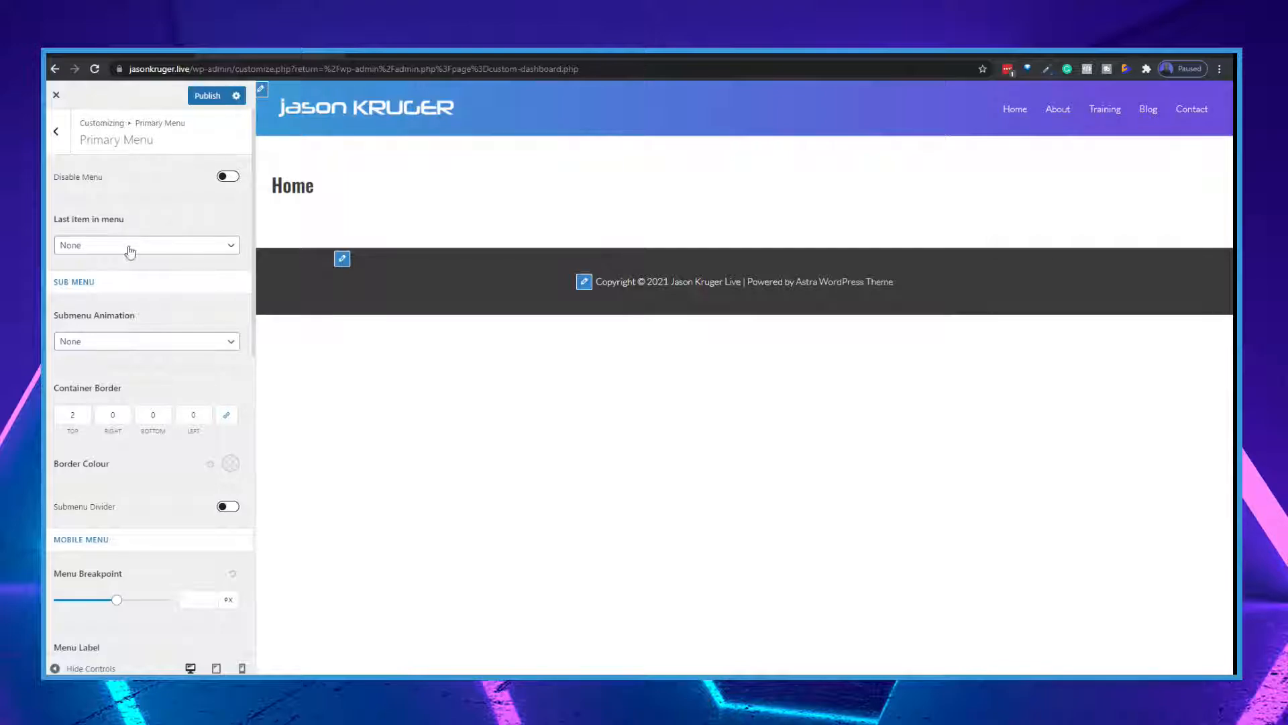
Step: Try the two-section layout for the Above Header and return it to the disabled layout
{"action": "left_click", "coordinate": [56, 136]}
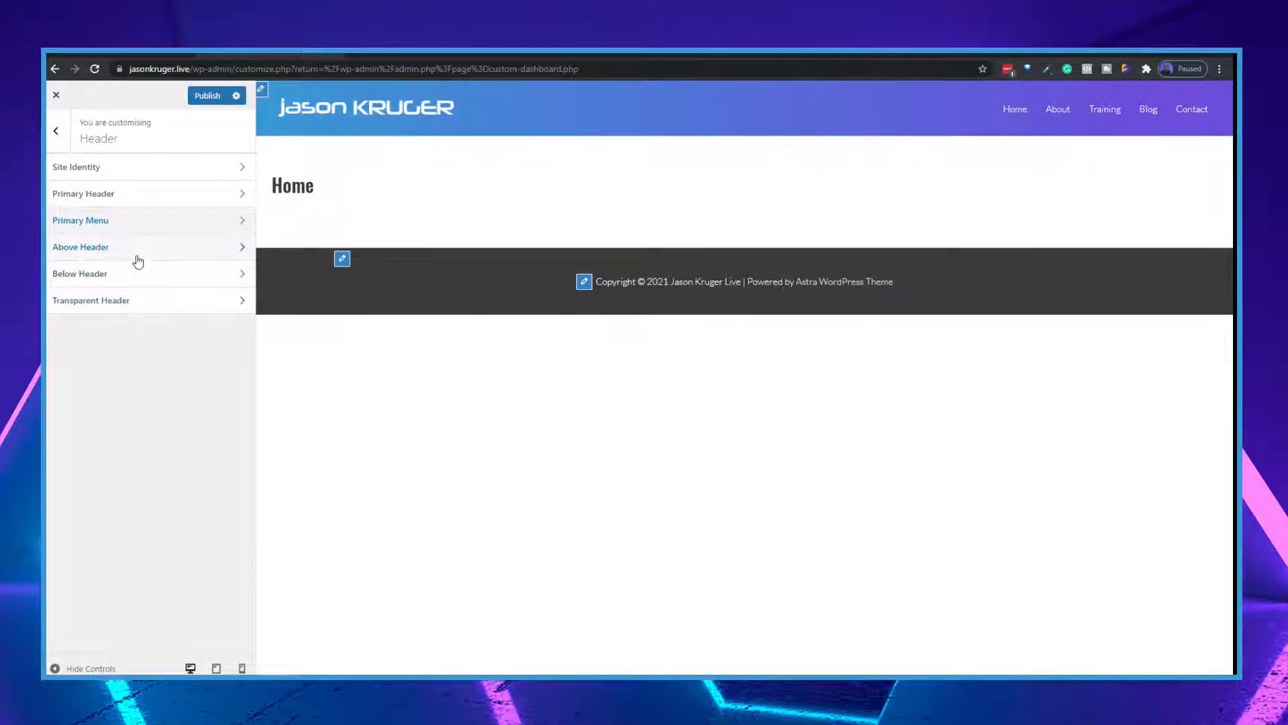
{"action": "left_click", "coordinate": [100, 248]}
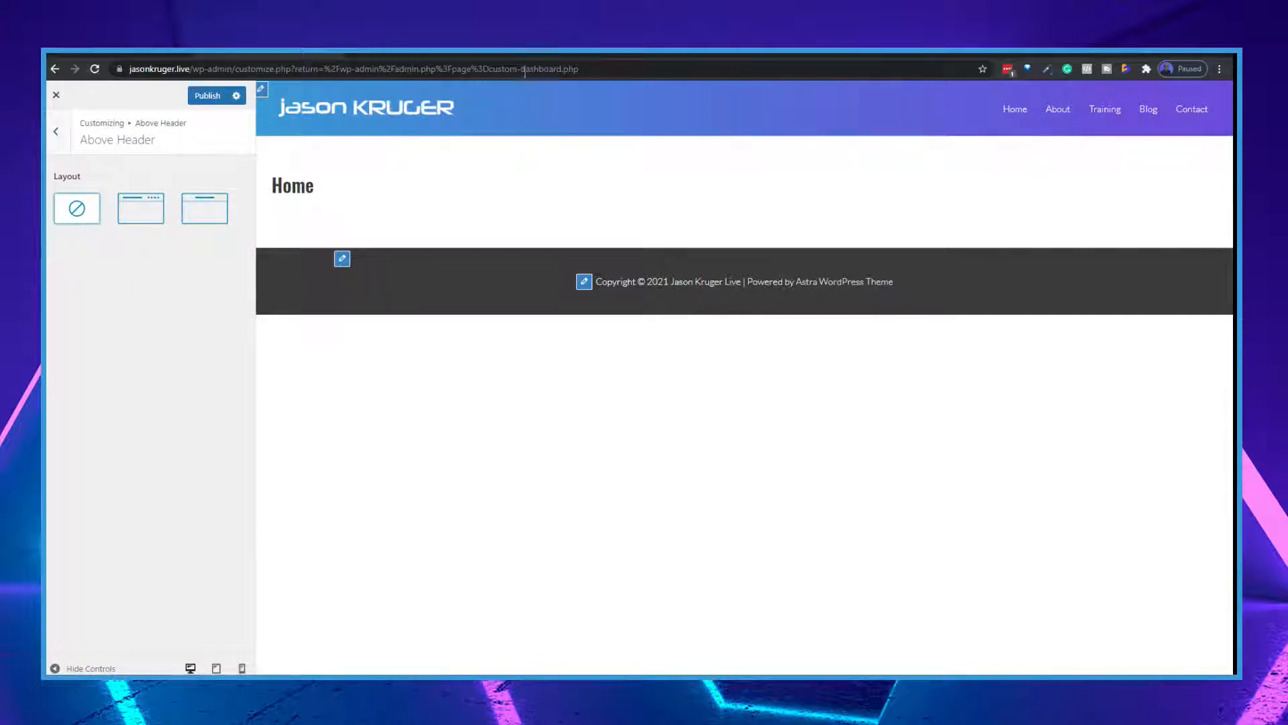
{"action": "left_click", "coordinate": [144, 212]}
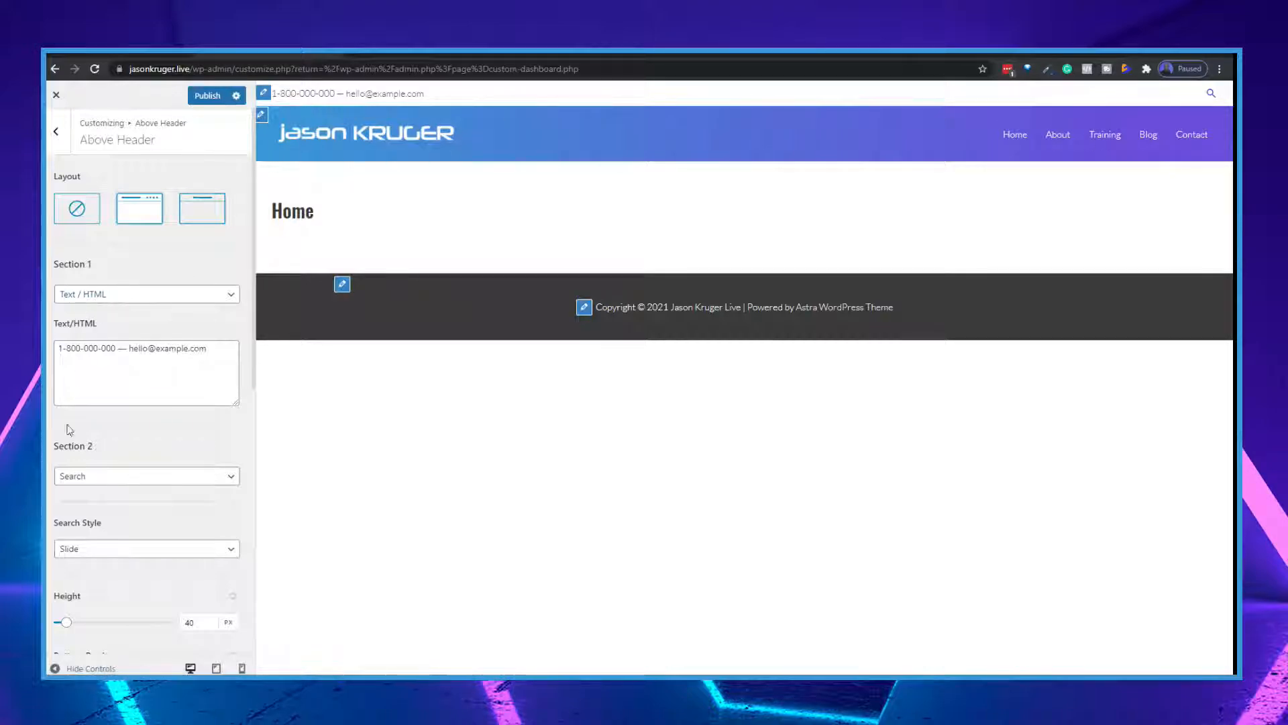
{"action": "scroll", "coordinate": [135, 386], "scroll_direction": "down", "scroll_amount": 3}
{"action": "scroll", "coordinate": [167, 537], "scroll_direction": "up", "scroll_amount": 3}
{"action": "left_click", "coordinate": [74, 210]}
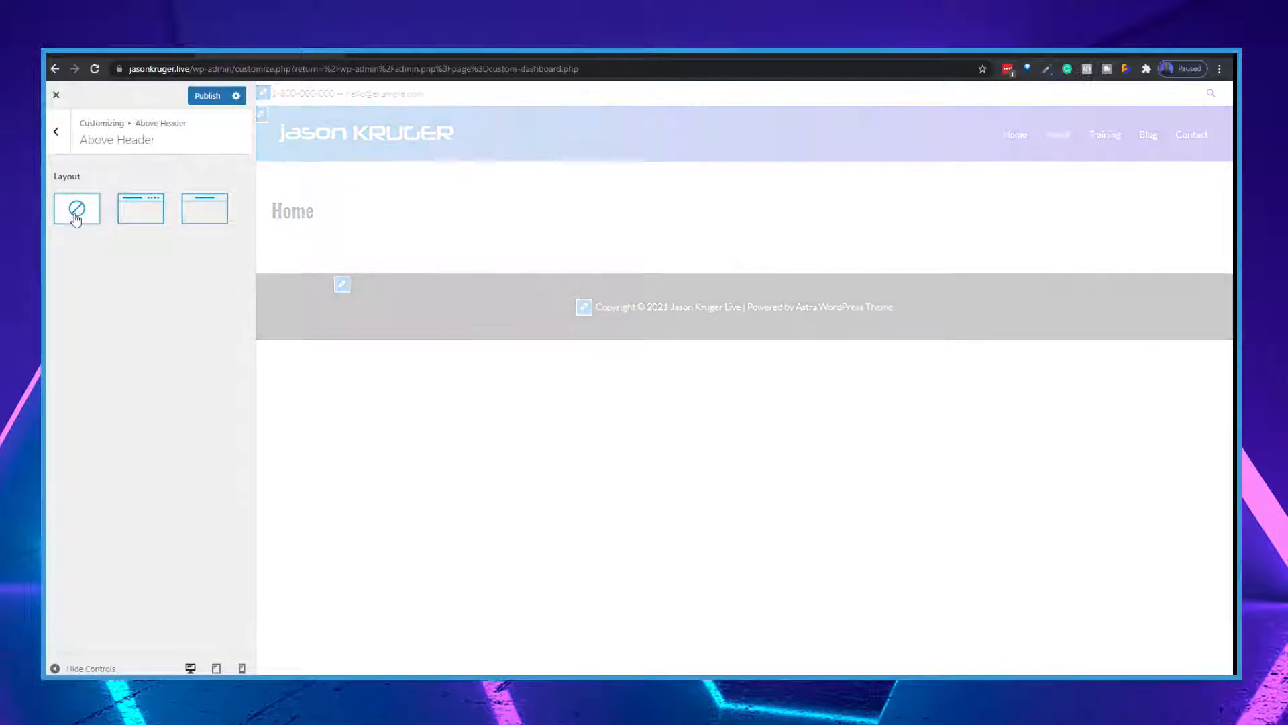
Step: Try the two-section layout for the Below Header, check its Section 1 content options, and return it to the disabled layout
{"action": "left_click", "coordinate": [57, 134]}
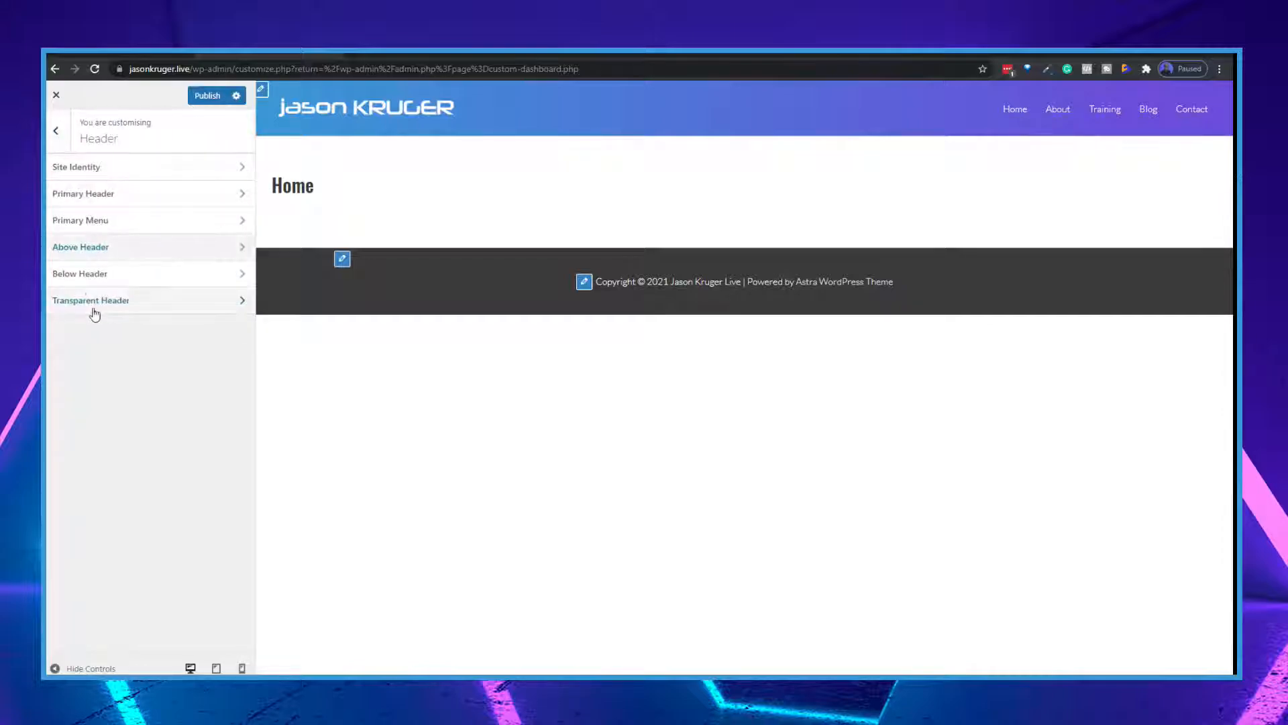
{"action": "left_click", "coordinate": [95, 278]}
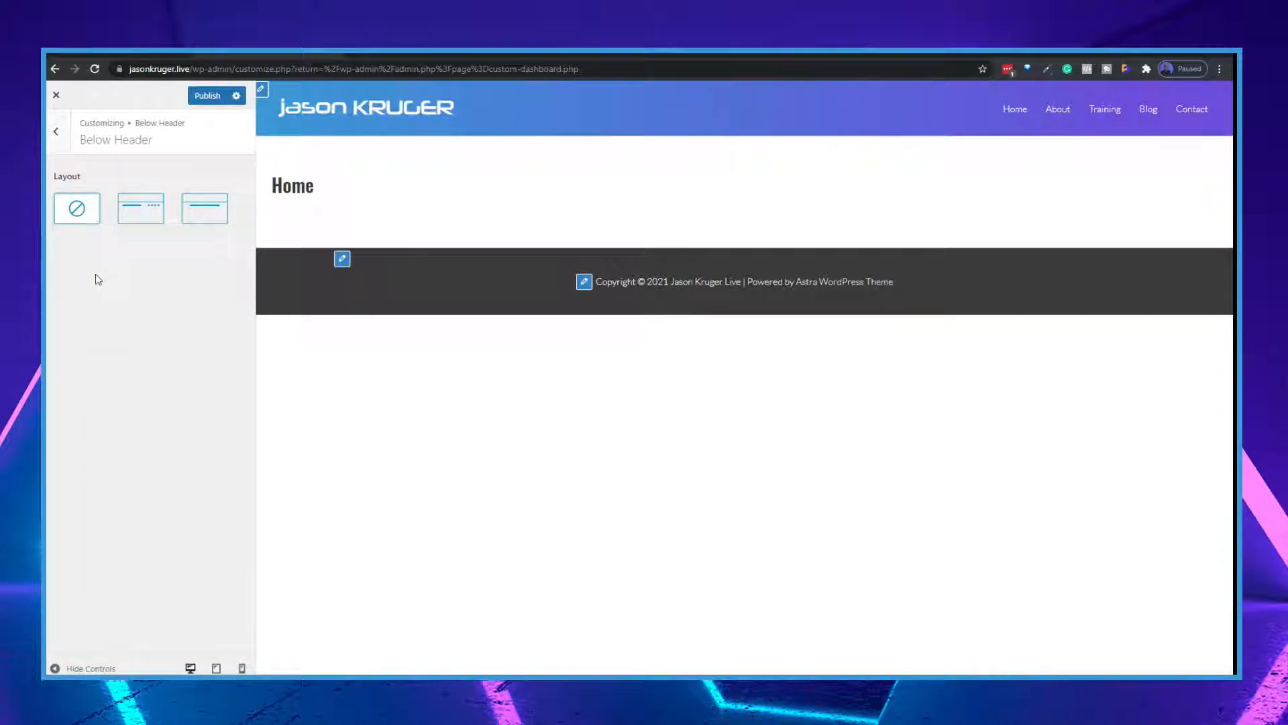
{"action": "left_click", "coordinate": [149, 207]}
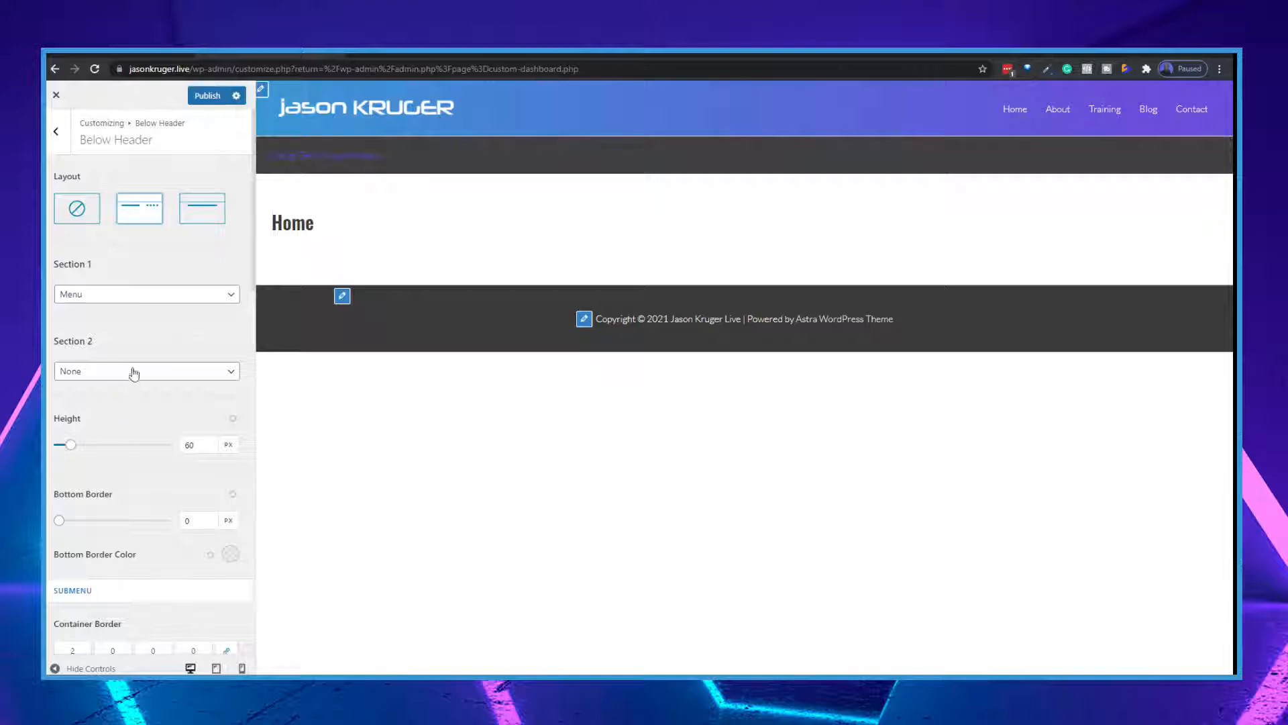
{"action": "left_click", "coordinate": [144, 296]}
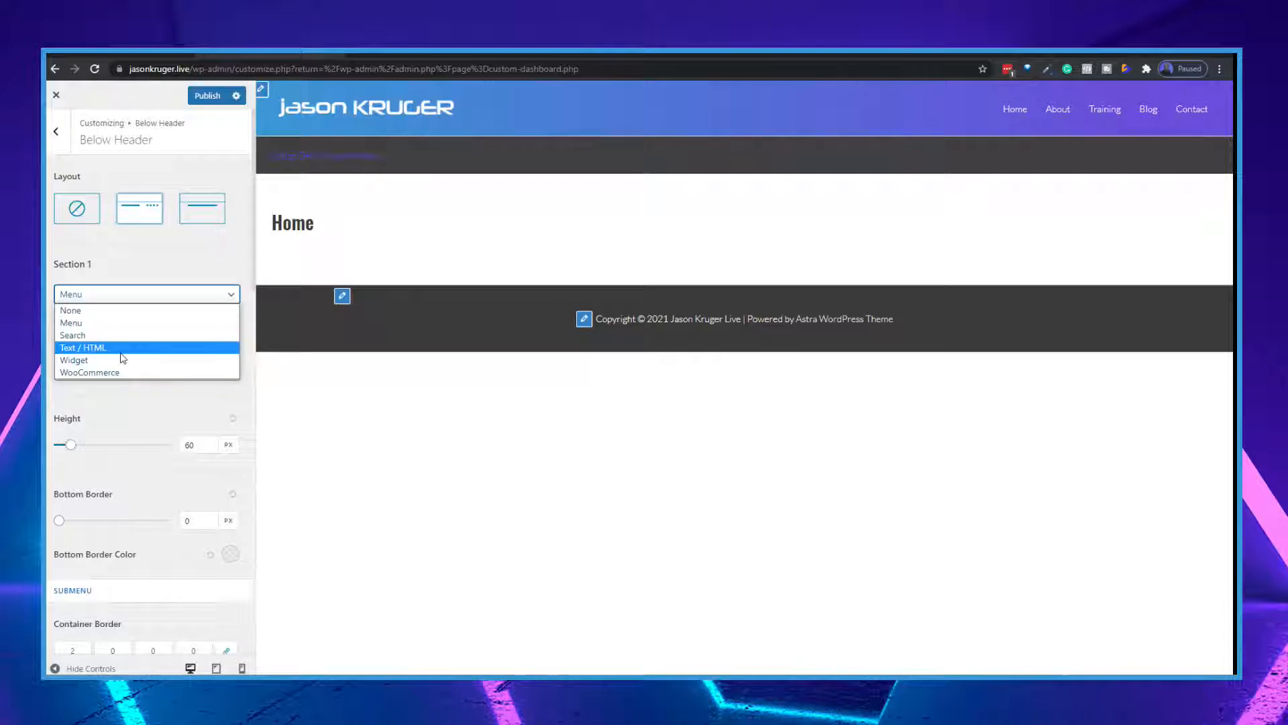
{"action": "left_click", "coordinate": [141, 421]}
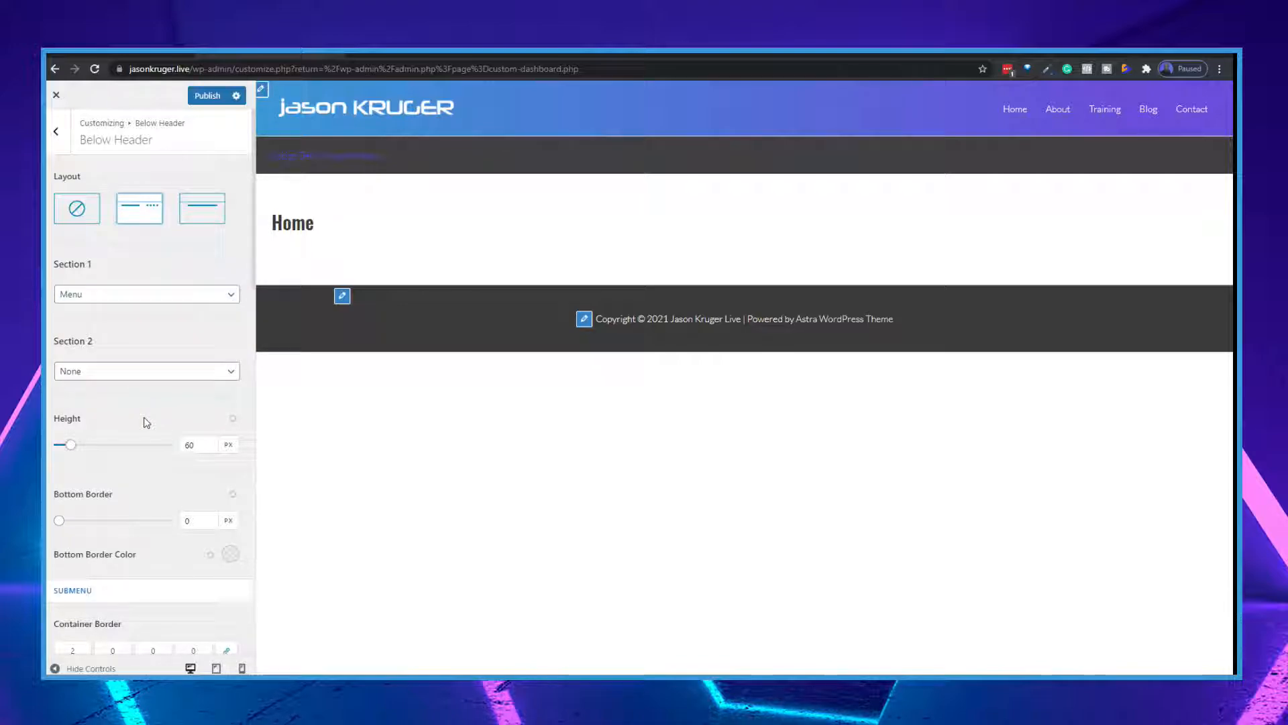
{"action": "left_click", "coordinate": [75, 210]}
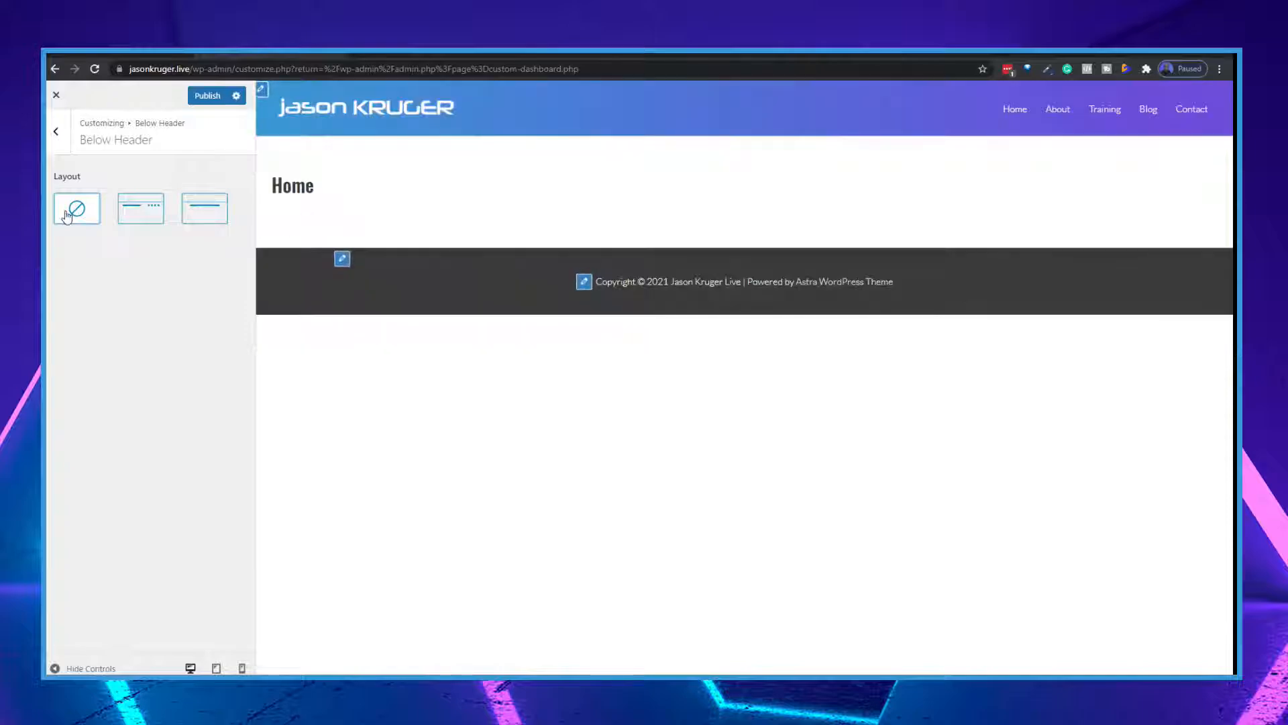
Step: Review the Transparent Header settings alongside the example homepage in the other browser tab, and return to the main customiser sections
{"action": "left_click", "coordinate": [56, 130]}
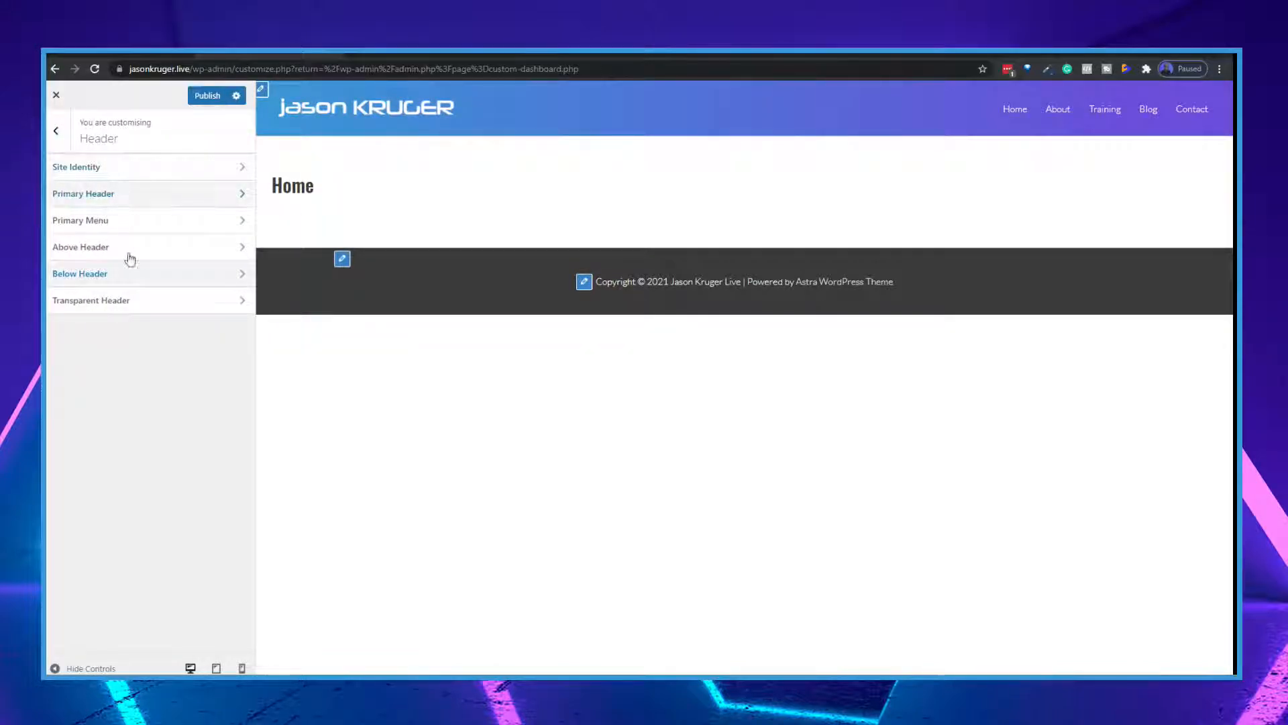
{"action": "left_click", "coordinate": [132, 304]}
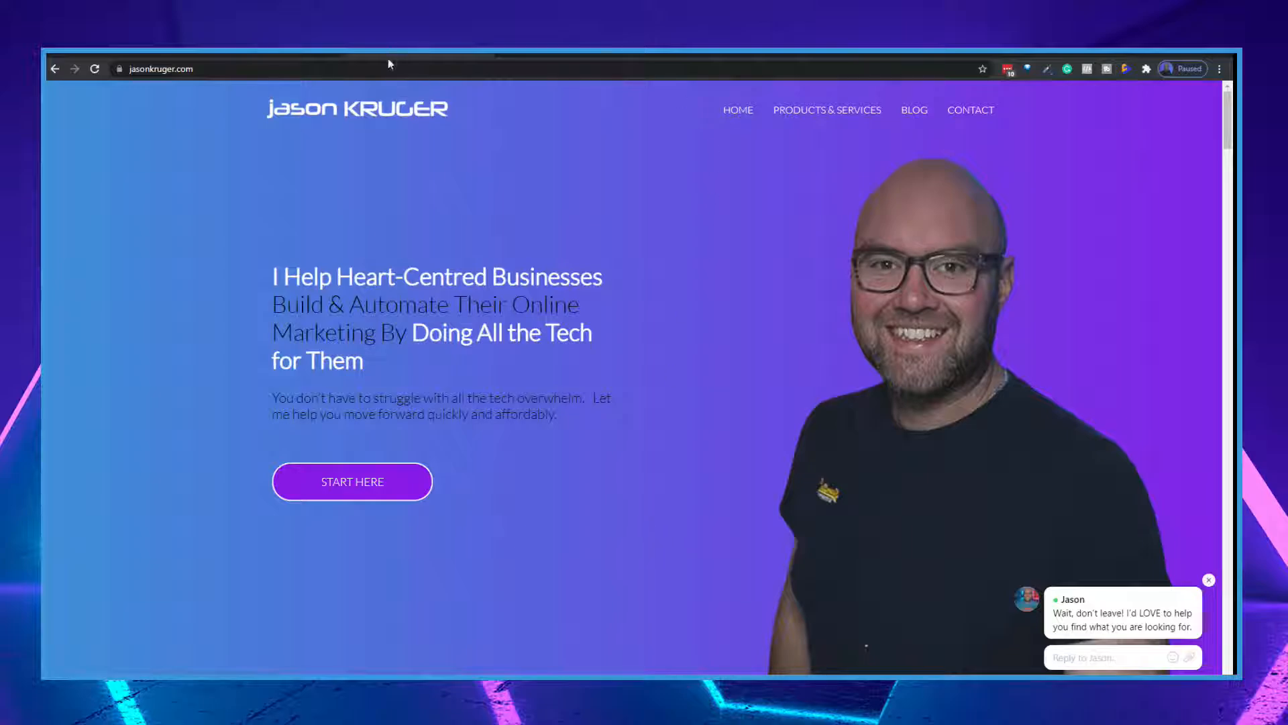
{"action": "left_click", "coordinate": [287, 54]}
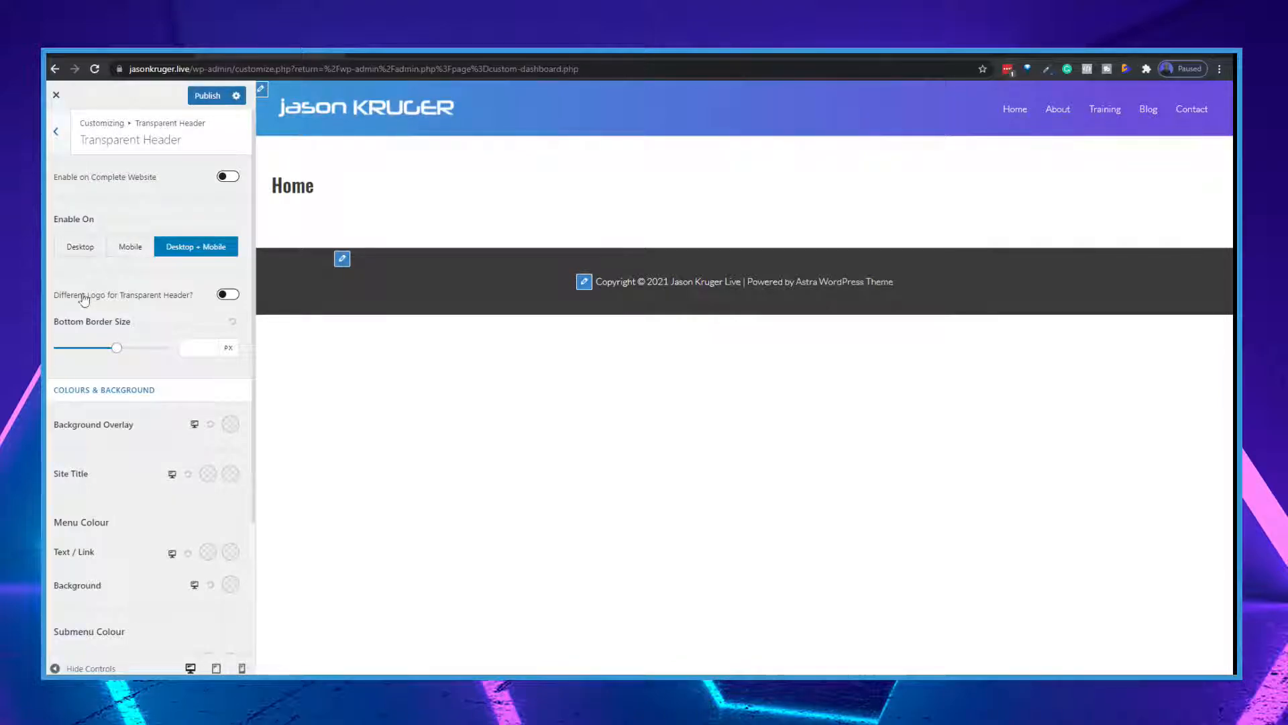
{"action": "left_click", "coordinate": [54, 135]}
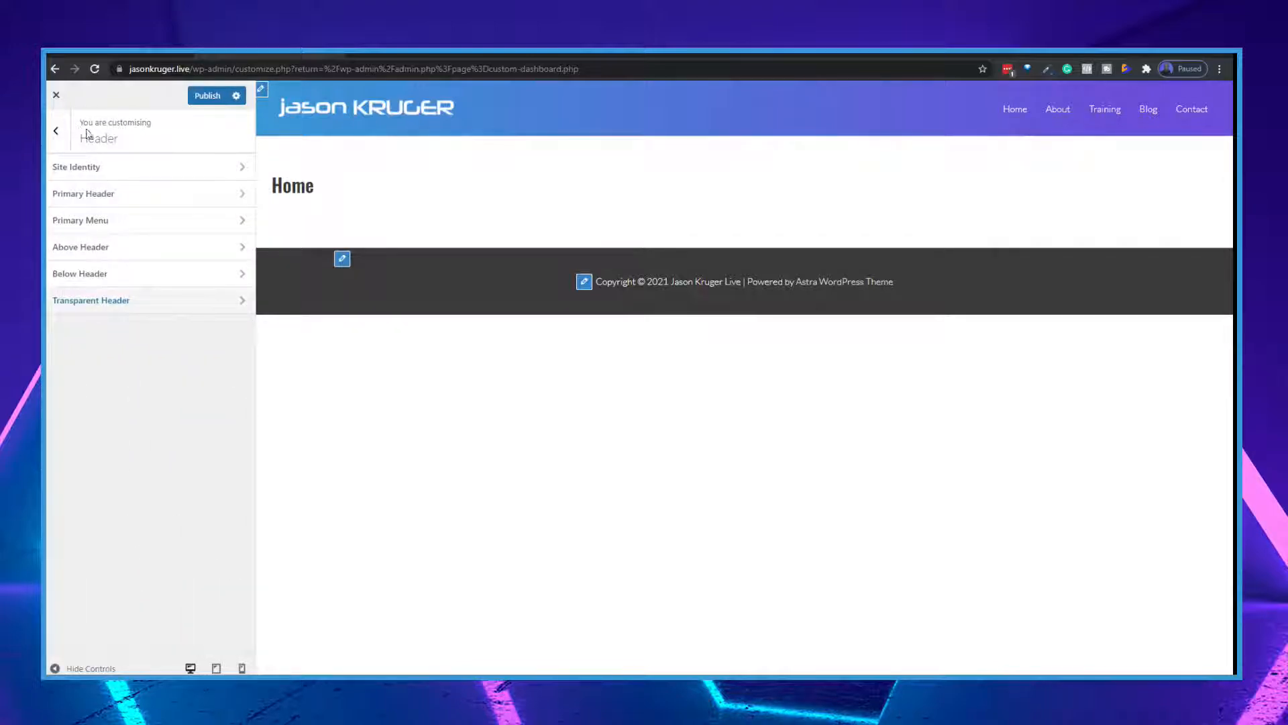
{"action": "left_click", "coordinate": [54, 133]}
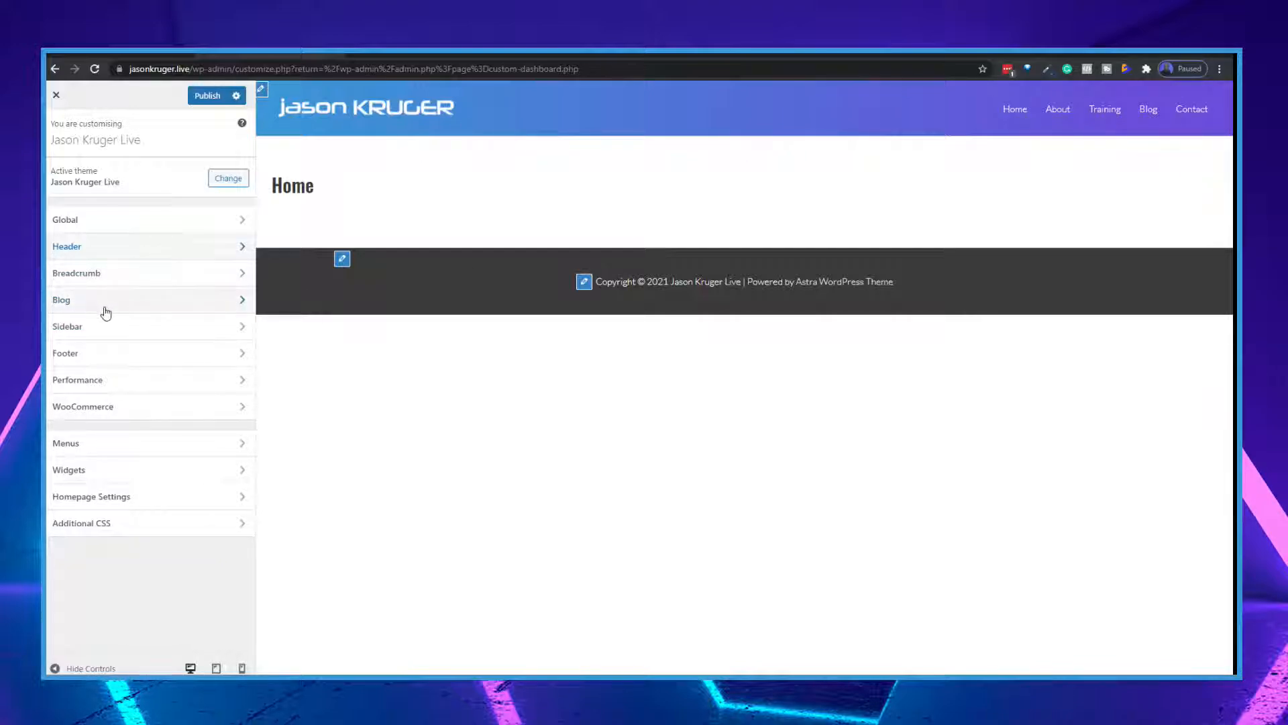
Step: Try the four-area layout for the Footer Widgets and return it to the disabled layout
{"action": "left_click", "coordinate": [79, 353]}
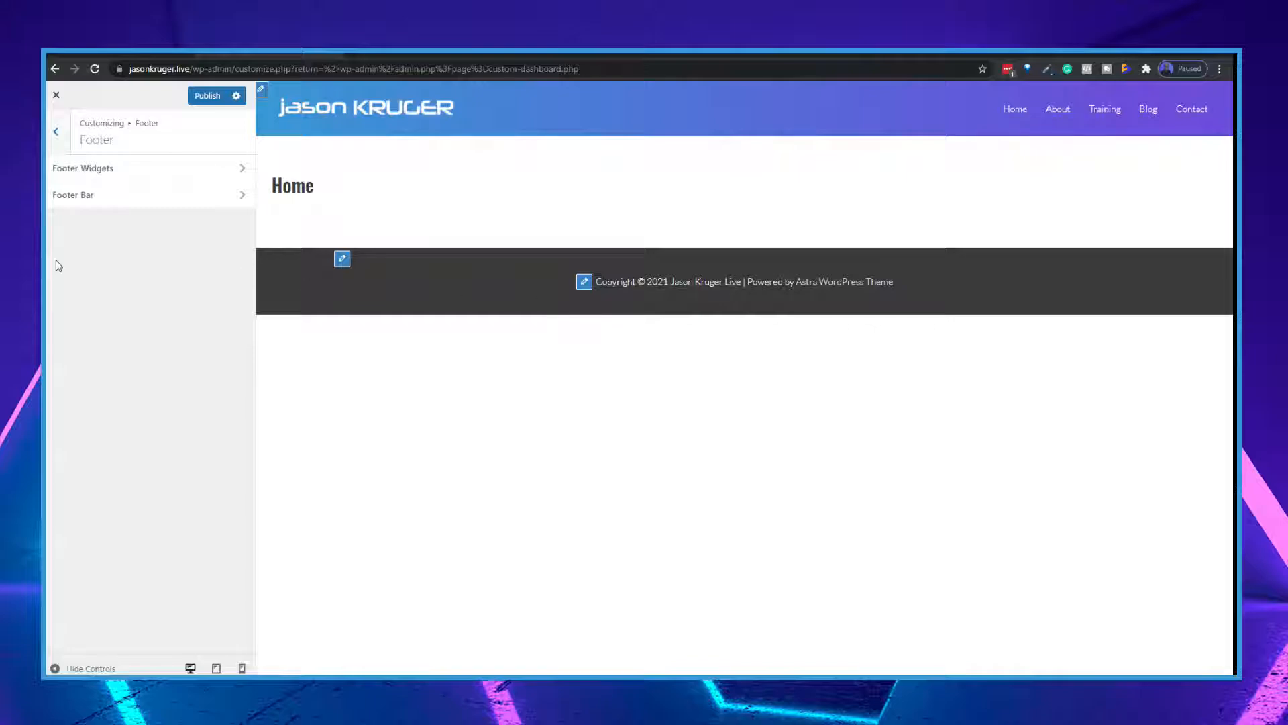
{"action": "left_click", "coordinate": [106, 168]}
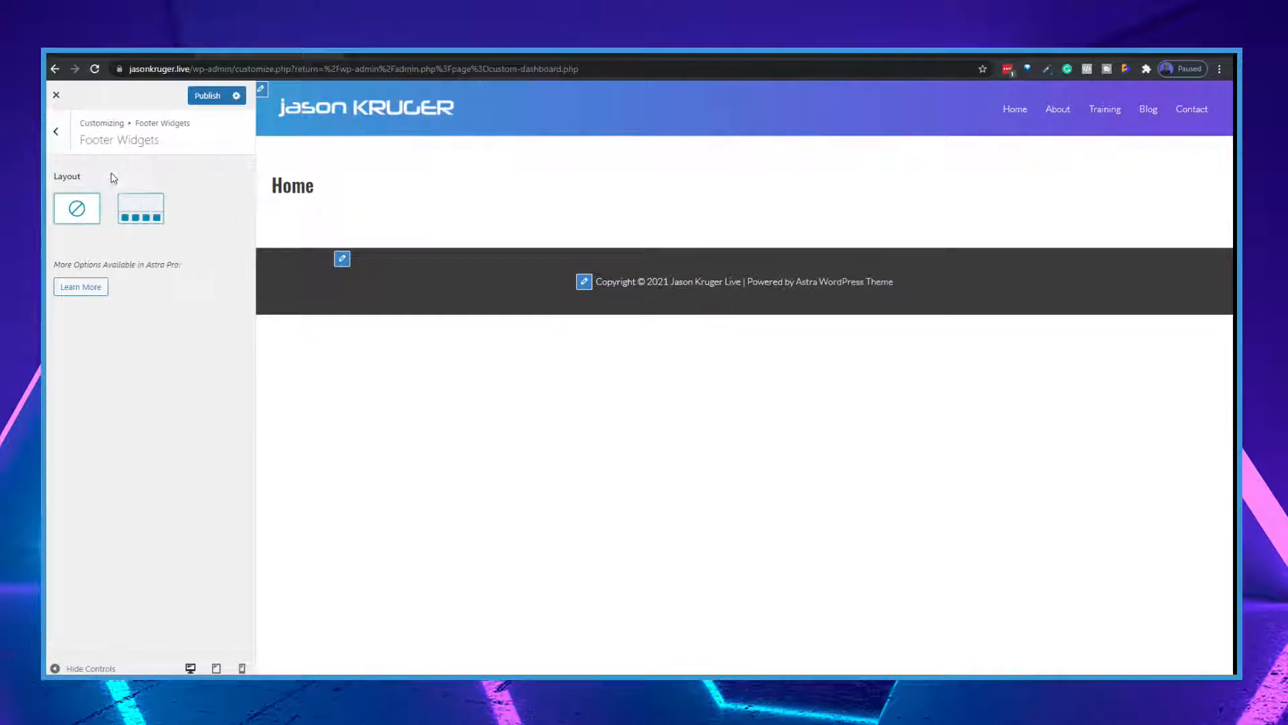
{"action": "left_click", "coordinate": [134, 215]}
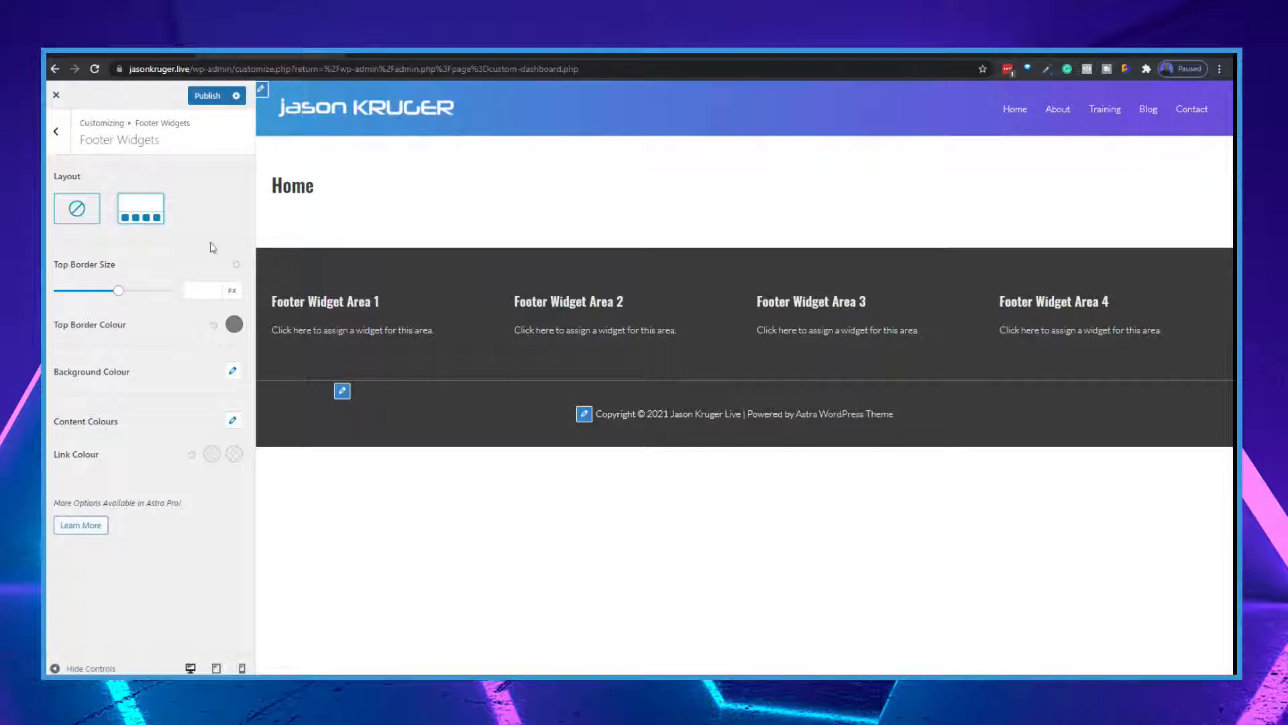
{"action": "left_click", "coordinate": [86, 216]}
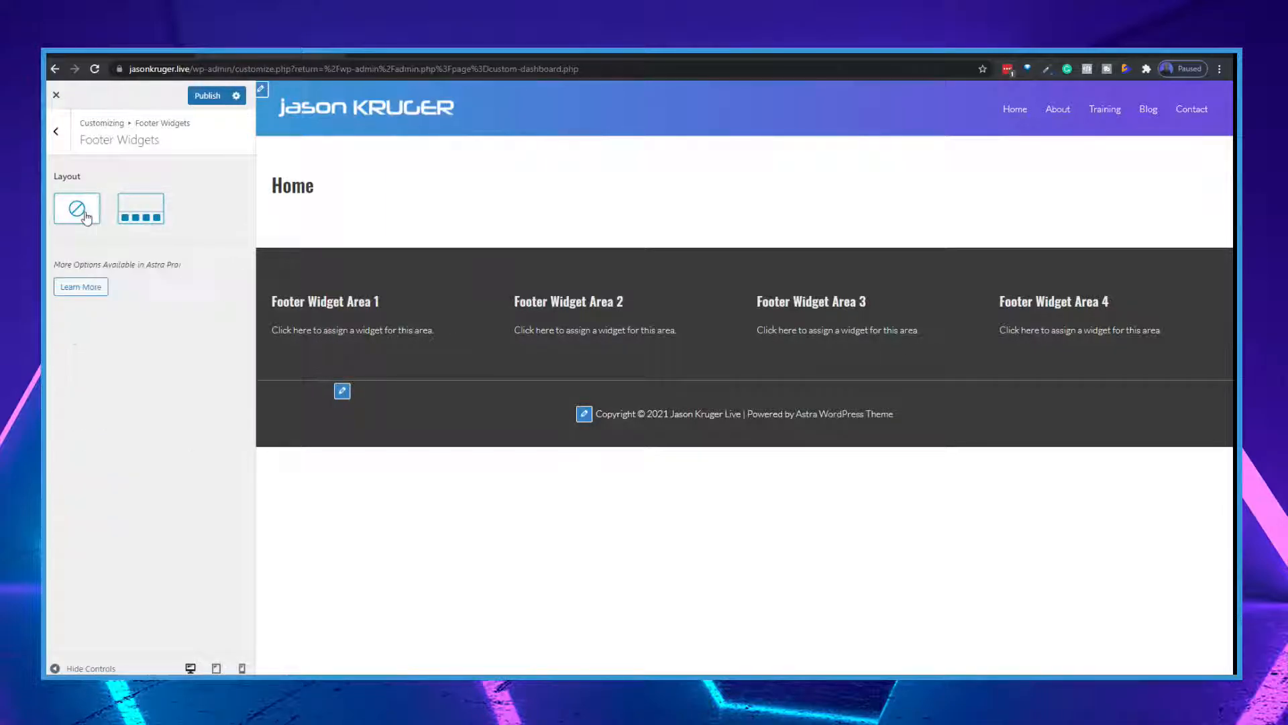
{"action": "left_click", "coordinate": [58, 132]}
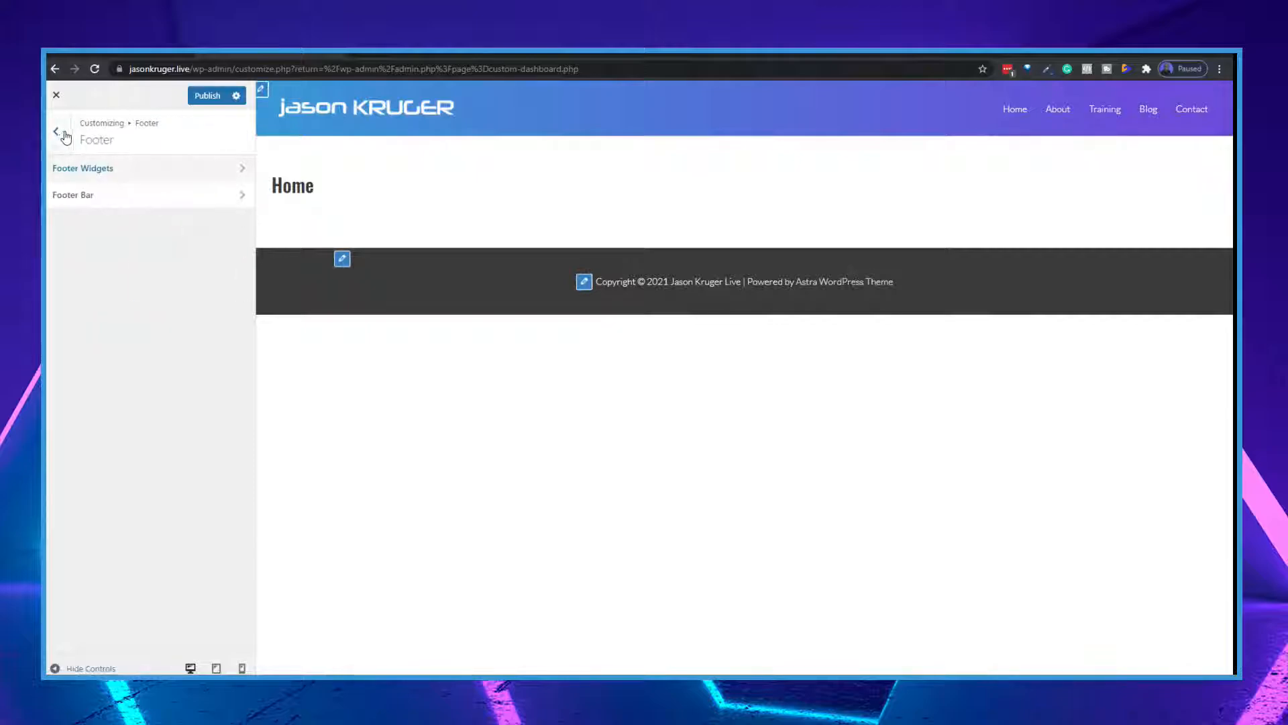
Step: In the Footer Bar's Section 1 custom text, replace "Powered by [theme_author]" with "Website by" followed by the site owner's name
{"action": "left_click", "coordinate": [90, 195]}
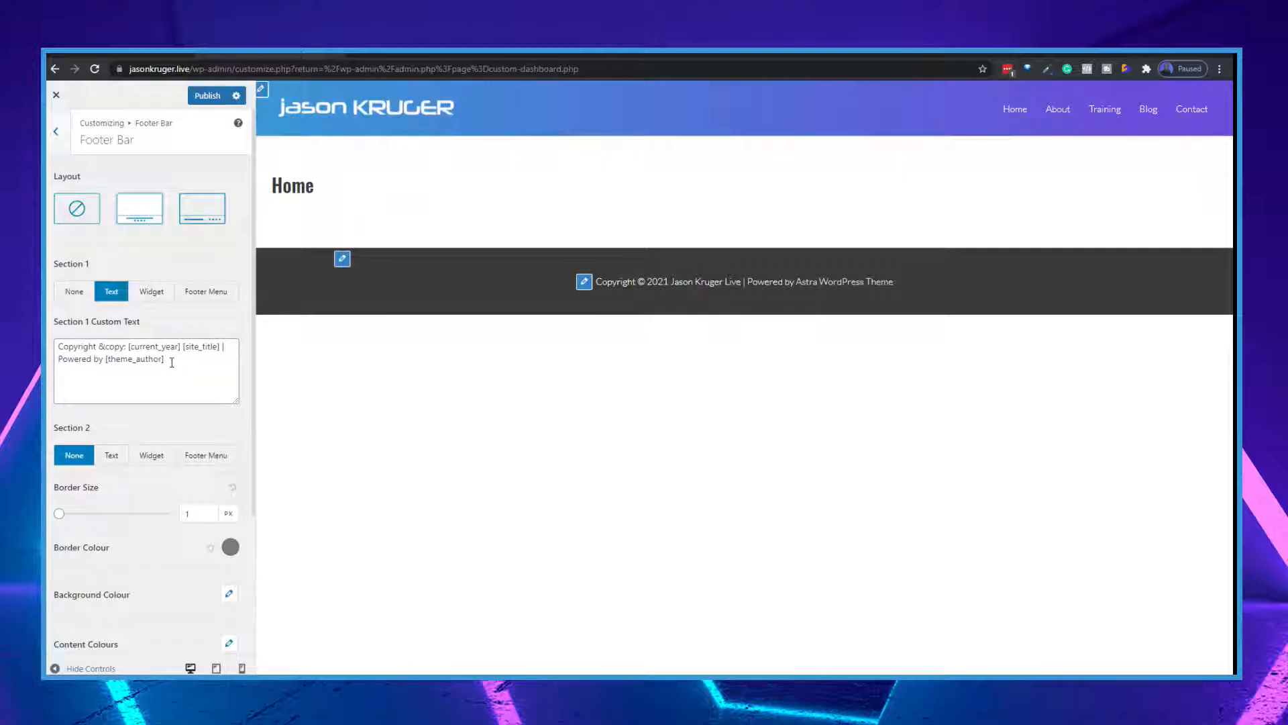
{"action": "left_click_drag", "start_coordinate": [172, 363], "coordinate": [46, 363]}
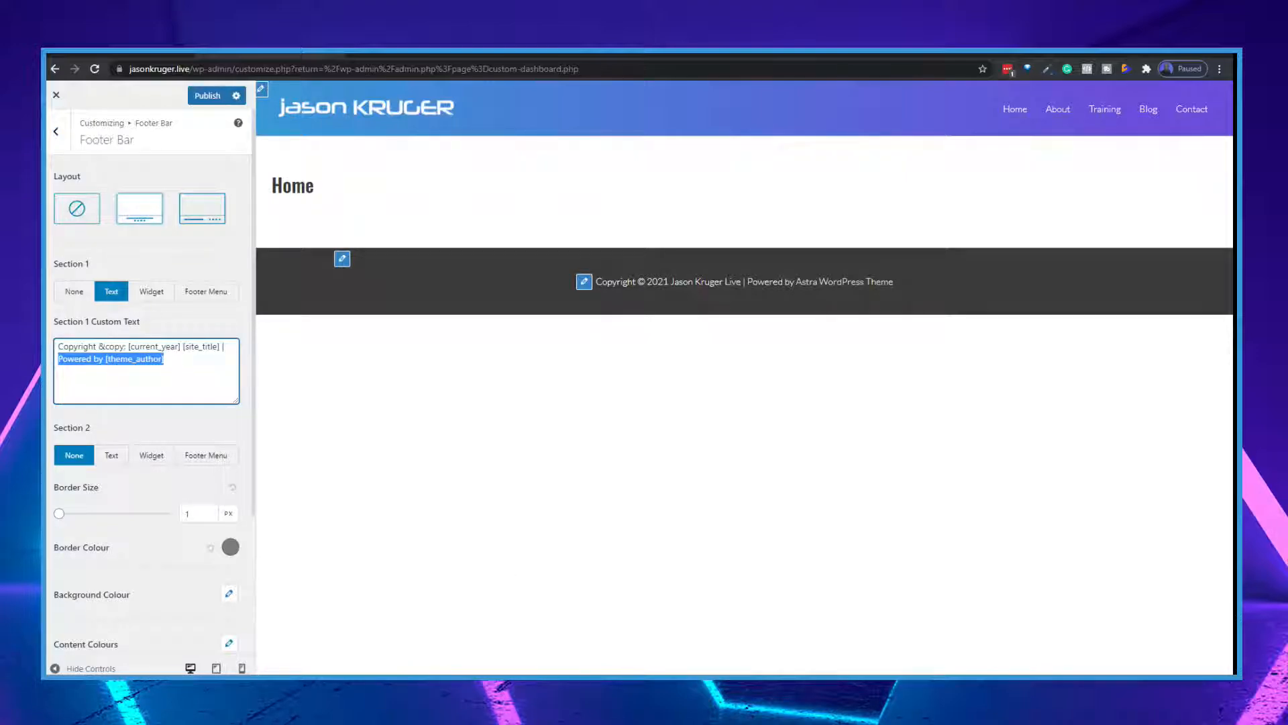
{"action": "type", "text": "ebs"}
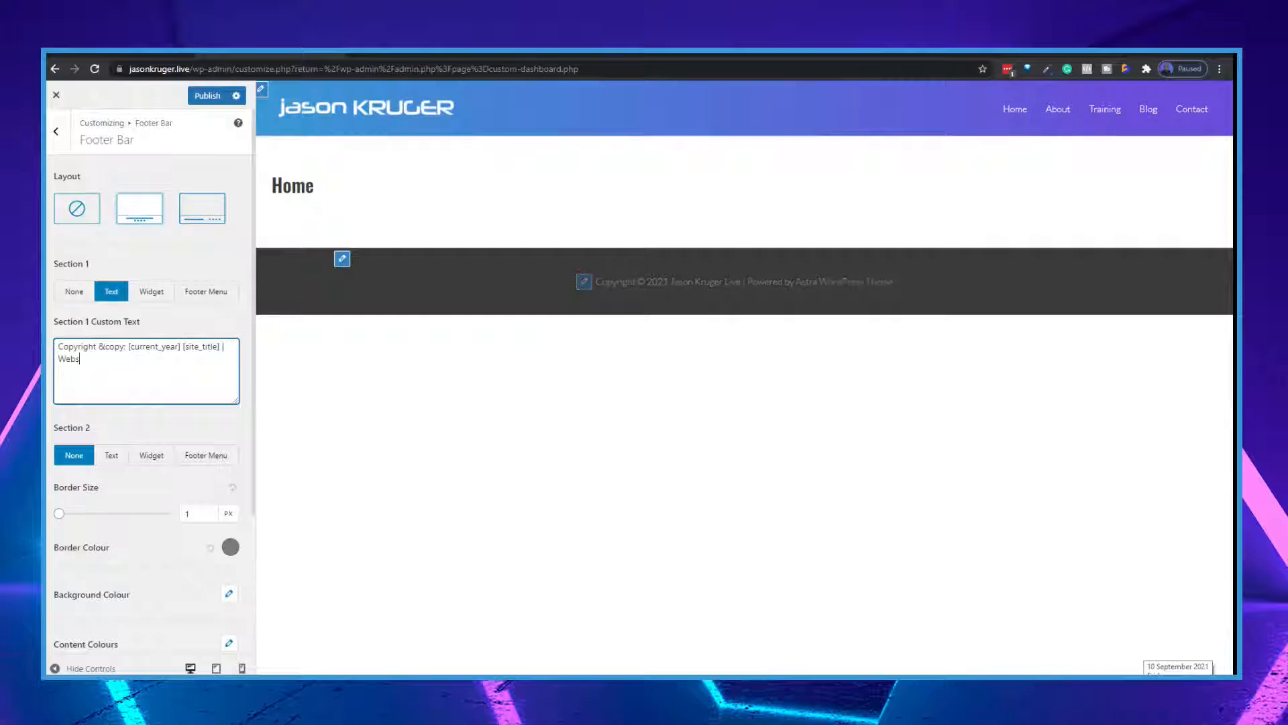
{"action": "type", "text": "ite by"}
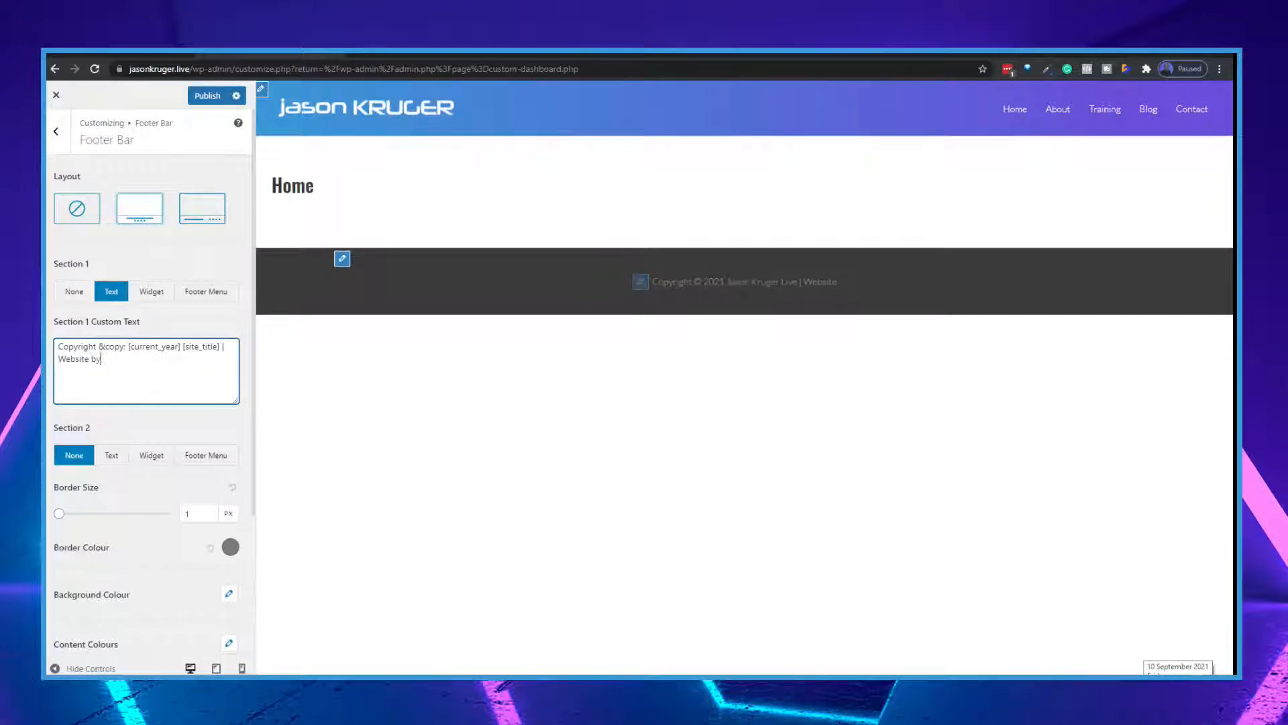
{"action": "type", "text": " Jason Kruger"}
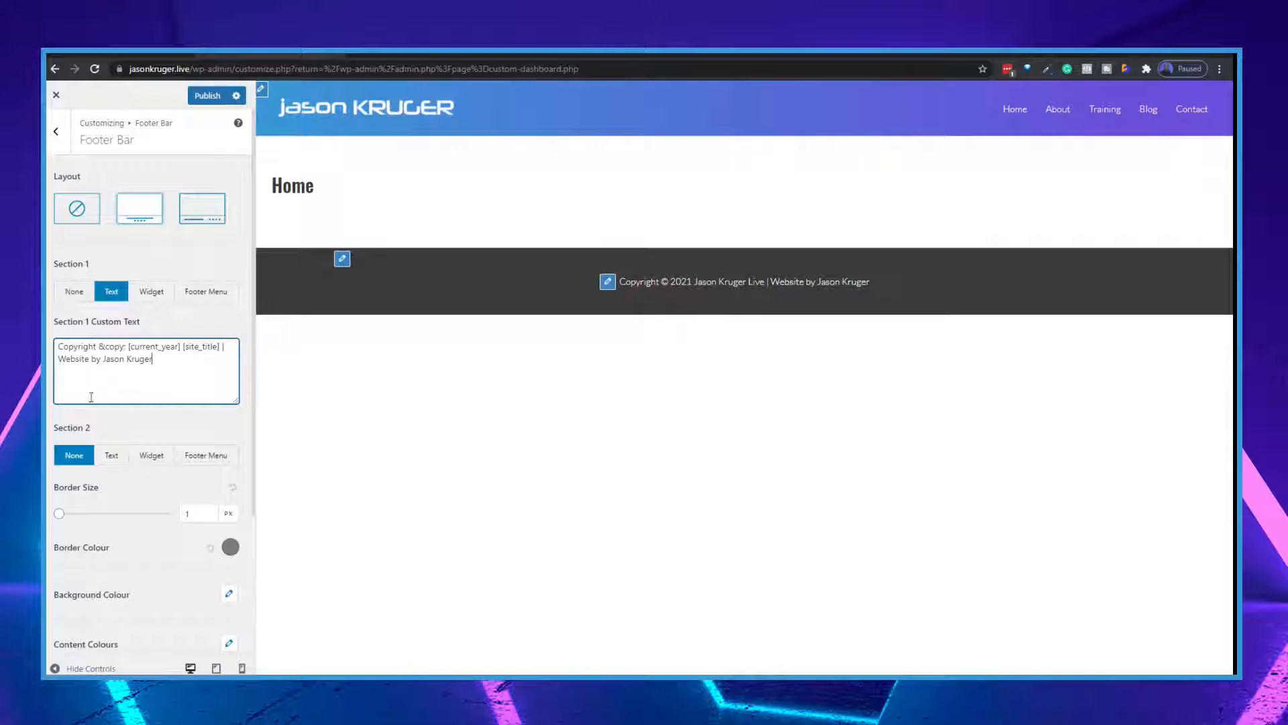
Step: Set the Footer Bar's Section 2 to Footer Menu and choose the layout that places both sections side by side
{"action": "scroll", "coordinate": [91, 397], "scroll_direction": "down", "scroll_amount": 2}
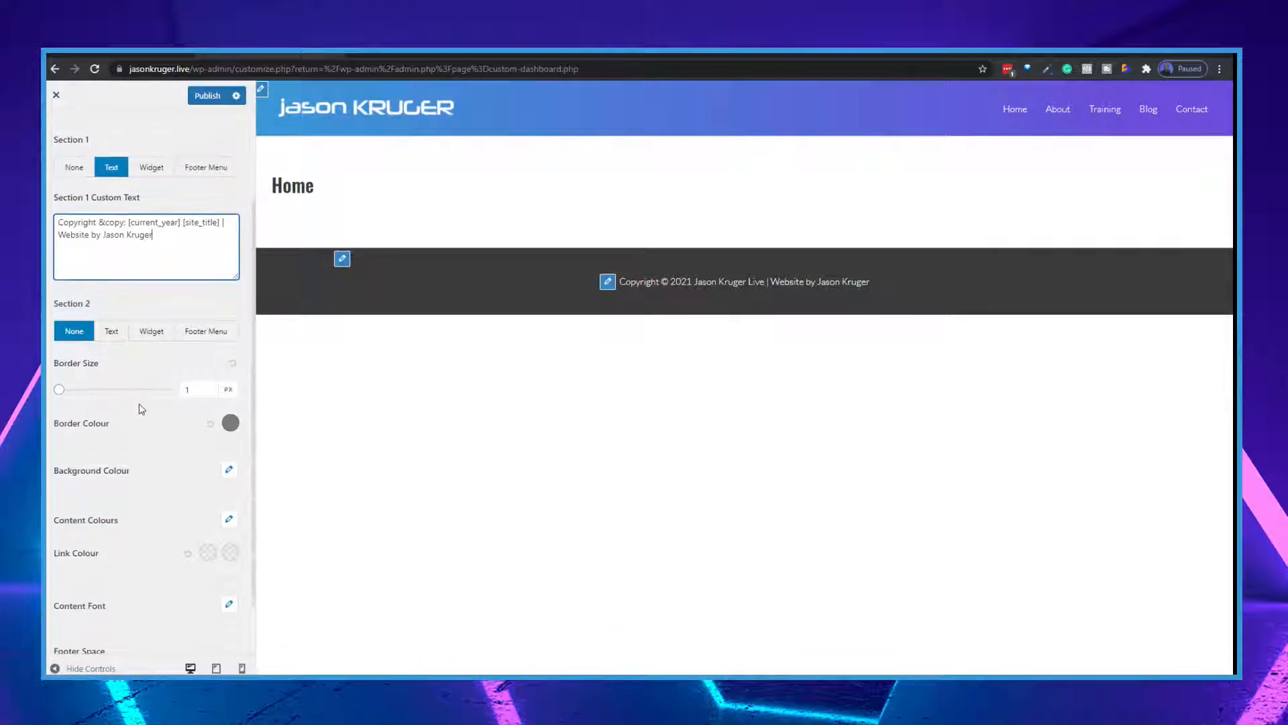
{"action": "scroll", "coordinate": [141, 396], "scroll_direction": "up", "scroll_amount": 2}
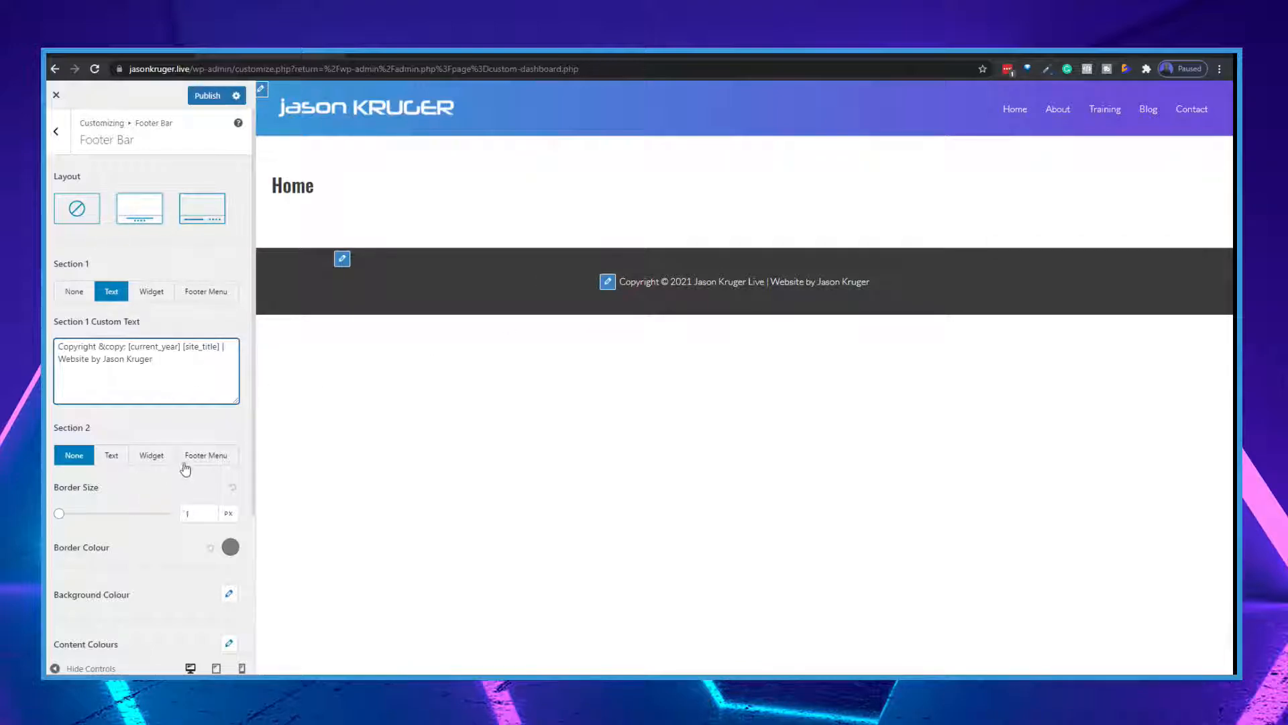
{"action": "left_click", "coordinate": [210, 457]}
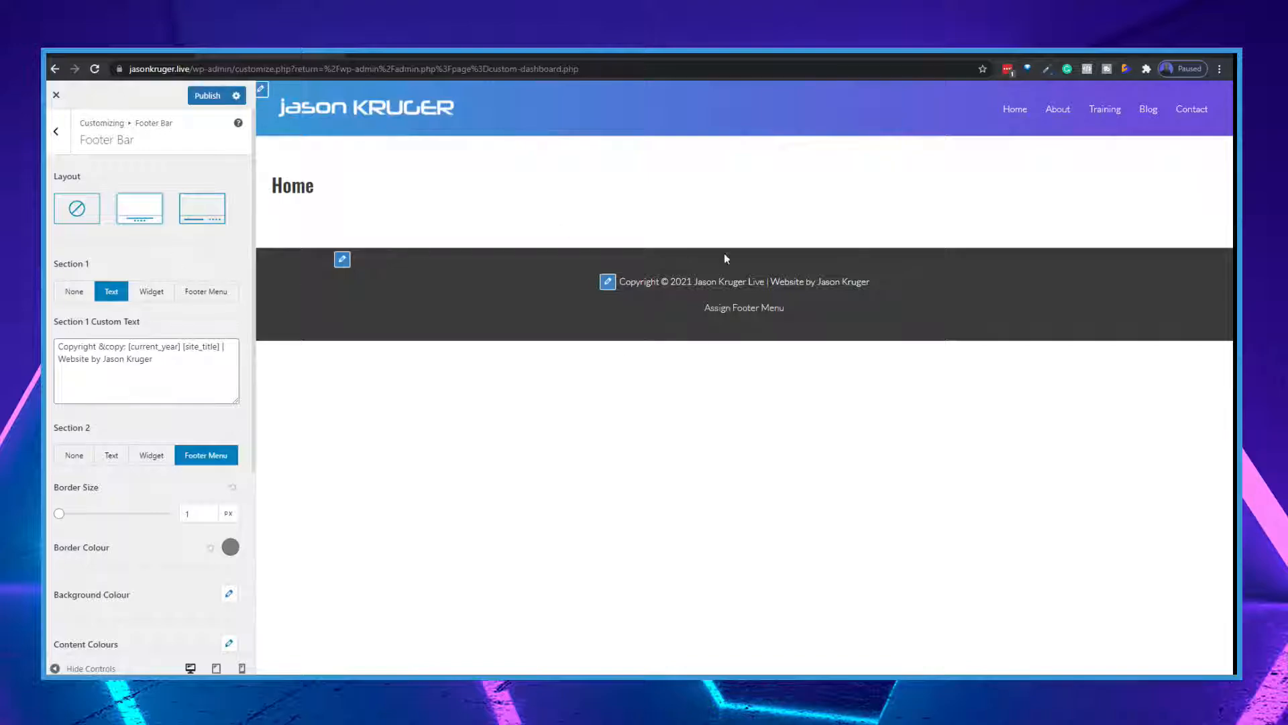
{"action": "left_click", "coordinate": [212, 223]}
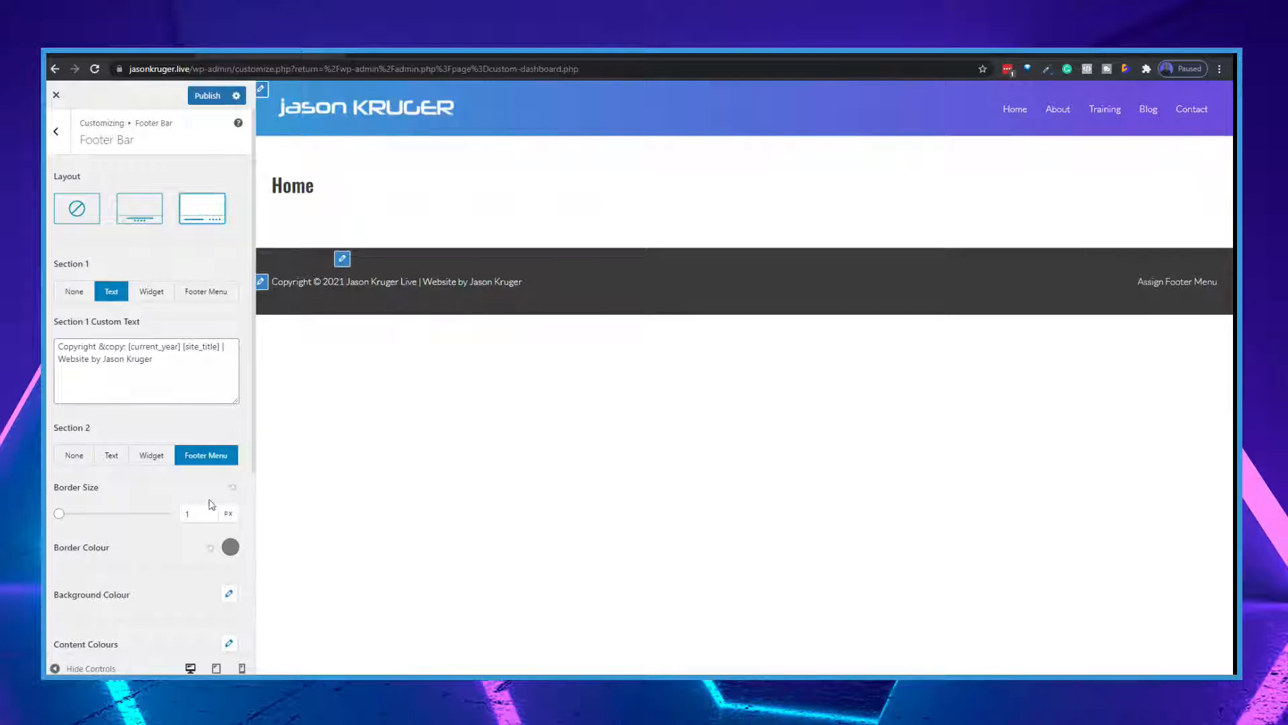
Step: Check the Footer Bar's border colour and remaining styling options, and publish the customiser changes
{"action": "left_click", "coordinate": [230, 550]}
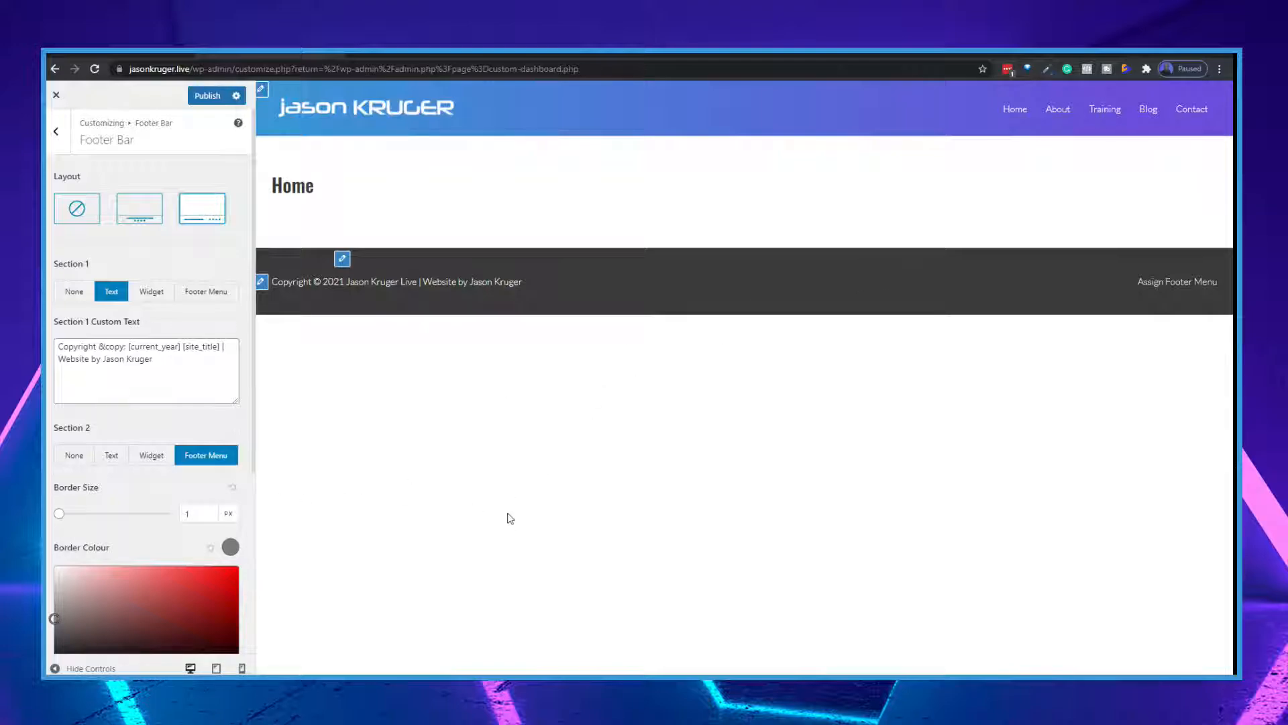
{"action": "left_click", "coordinate": [193, 481]}
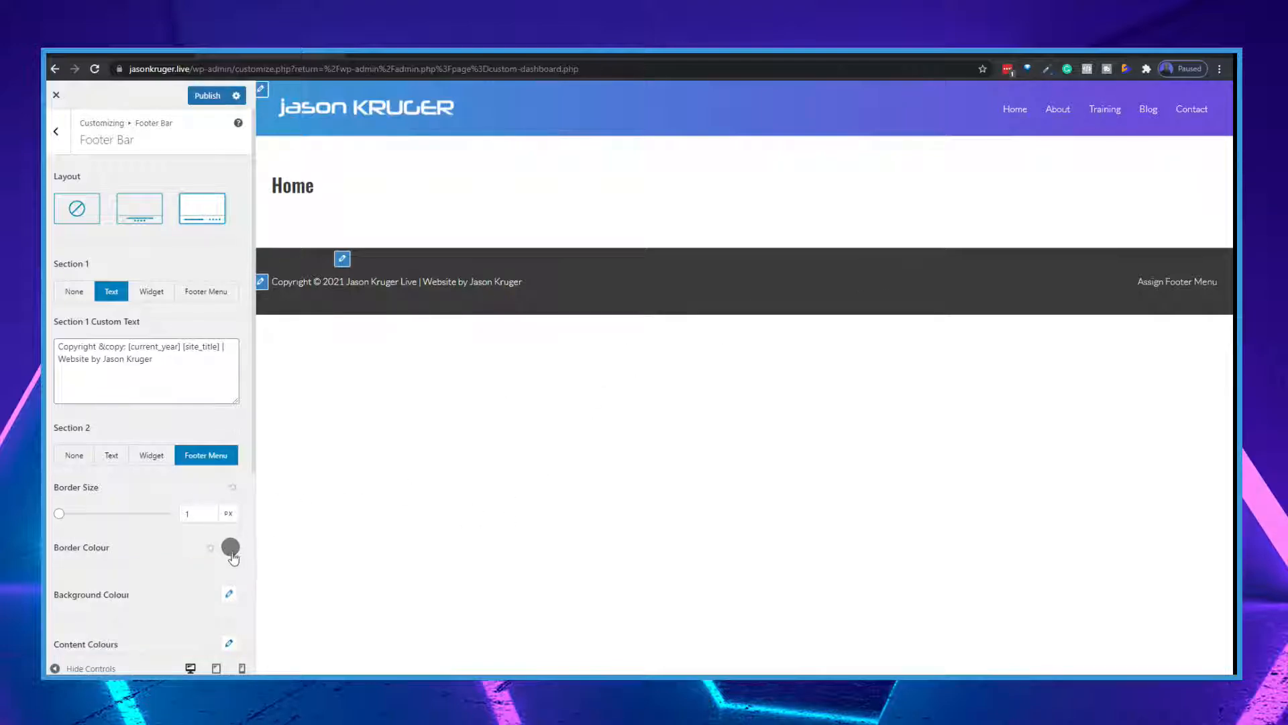
{"action": "scroll", "coordinate": [202, 581], "scroll_direction": "down", "scroll_amount": 3}
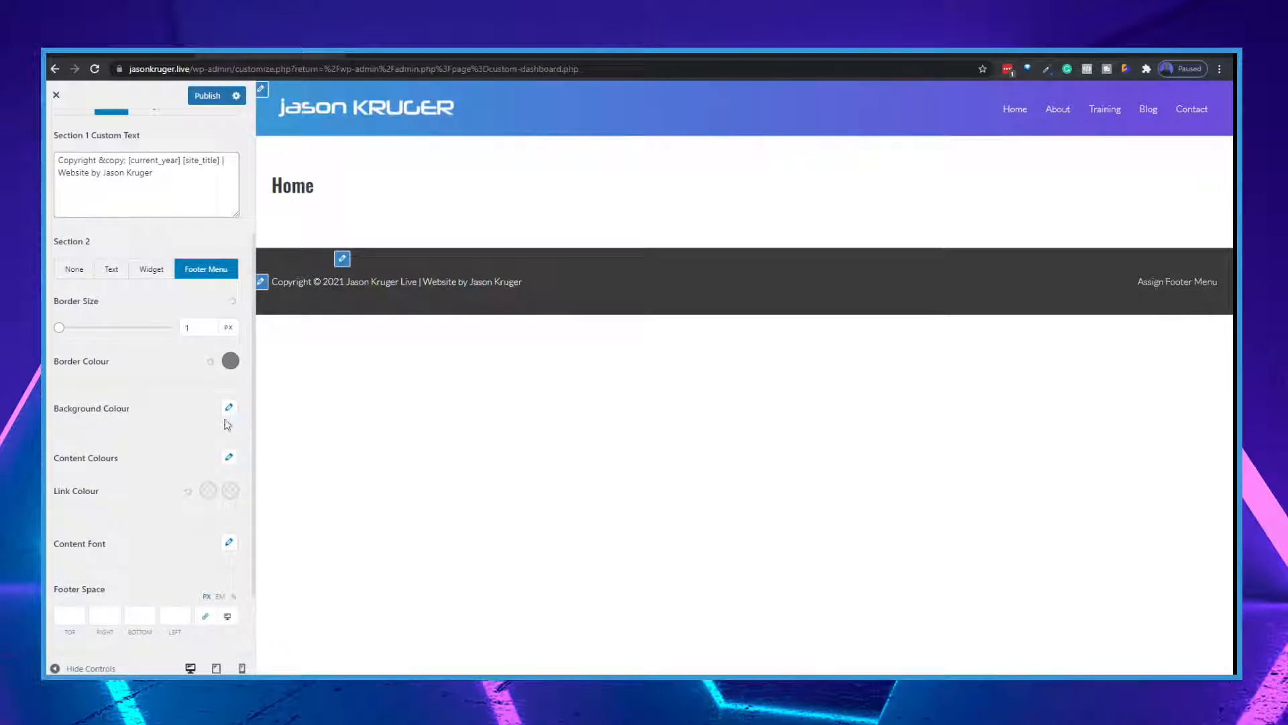
{"action": "scroll", "coordinate": [222, 530], "scroll_direction": "down", "scroll_amount": 2}
{"action": "scroll", "coordinate": [226, 512], "scroll_direction": "up", "scroll_amount": 5}
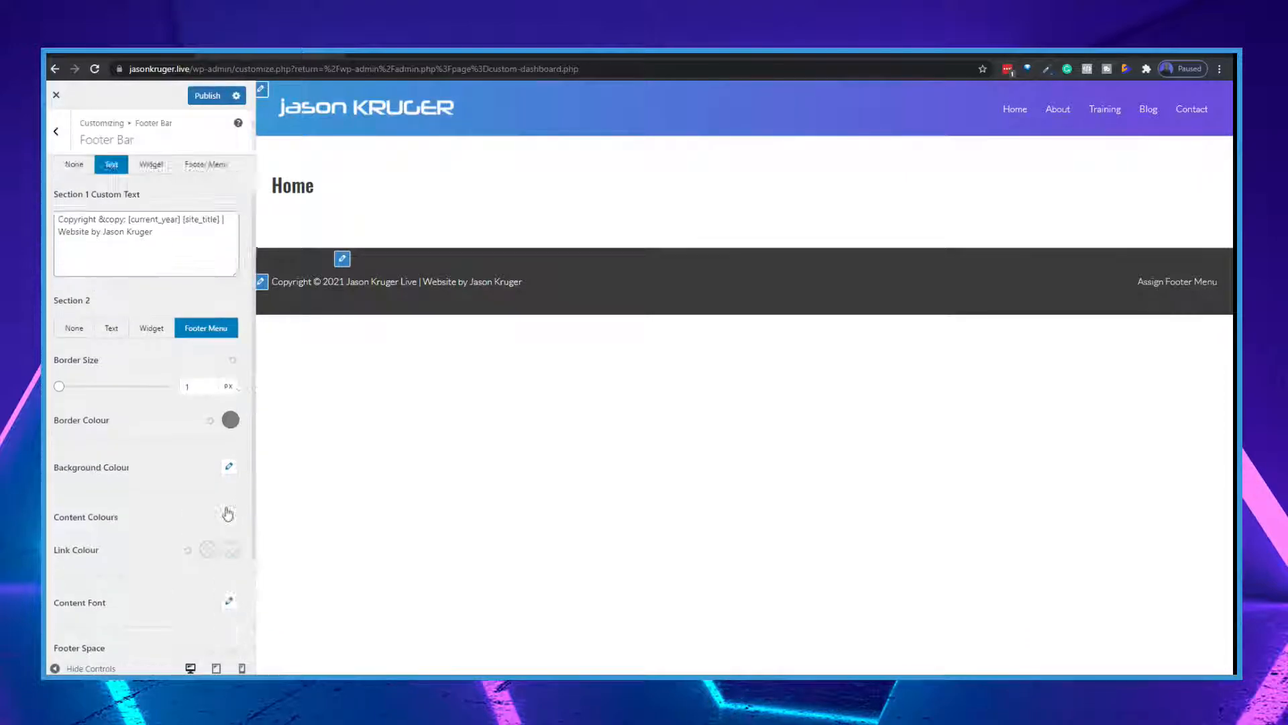
{"action": "left_click", "coordinate": [207, 96]}
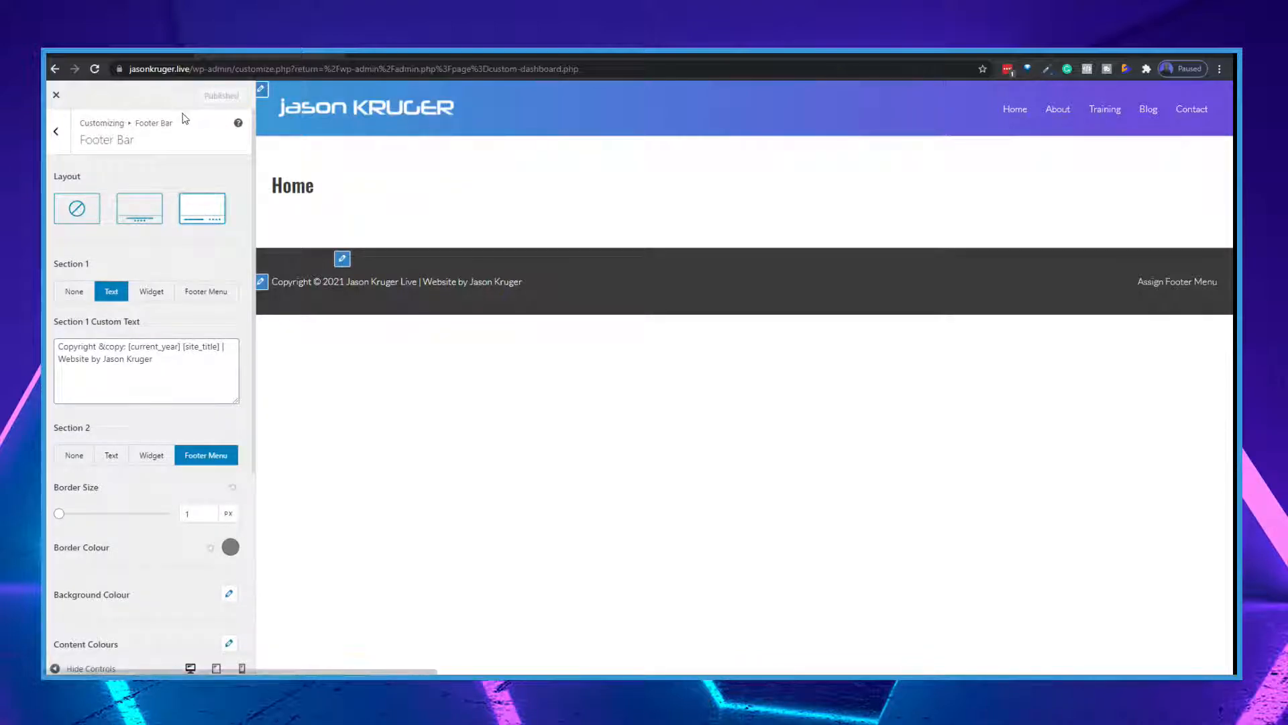
Step: Reload the live site in its browser tab and check the new design on the Home, About and Training pages
{"action": "left_click", "coordinate": [155, 50]}
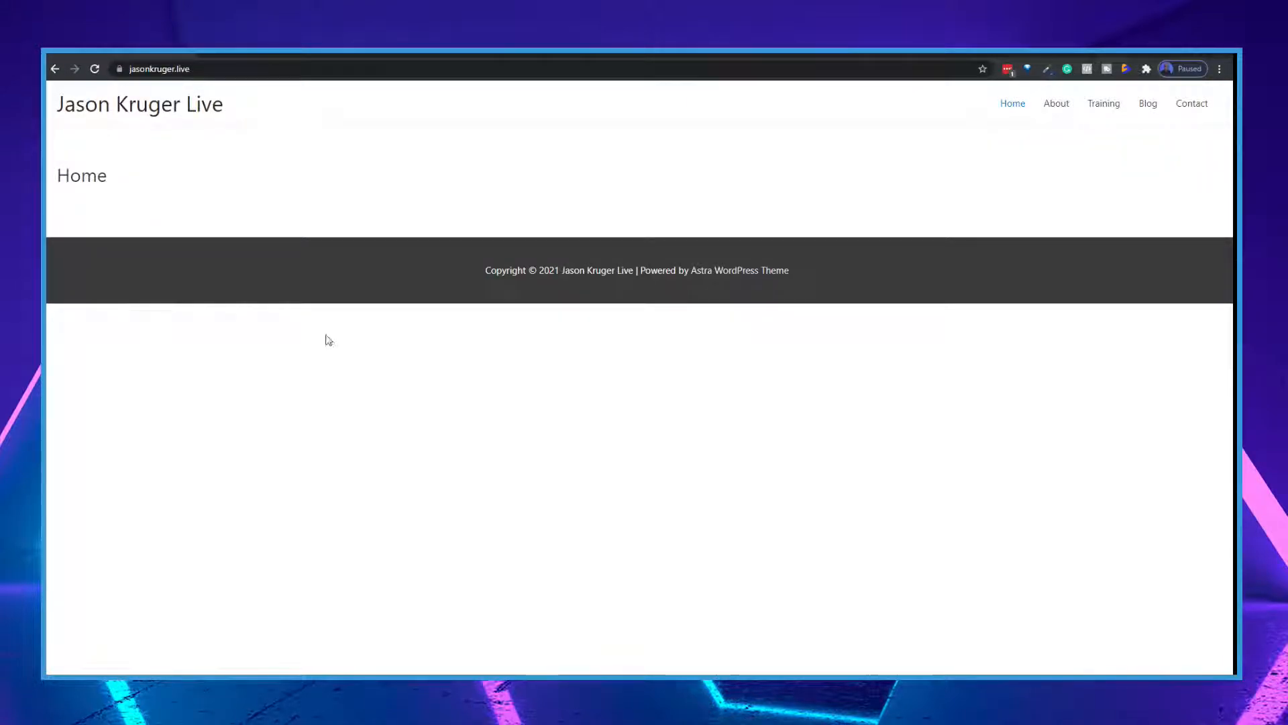
{"action": "left_click", "coordinate": [96, 69]}
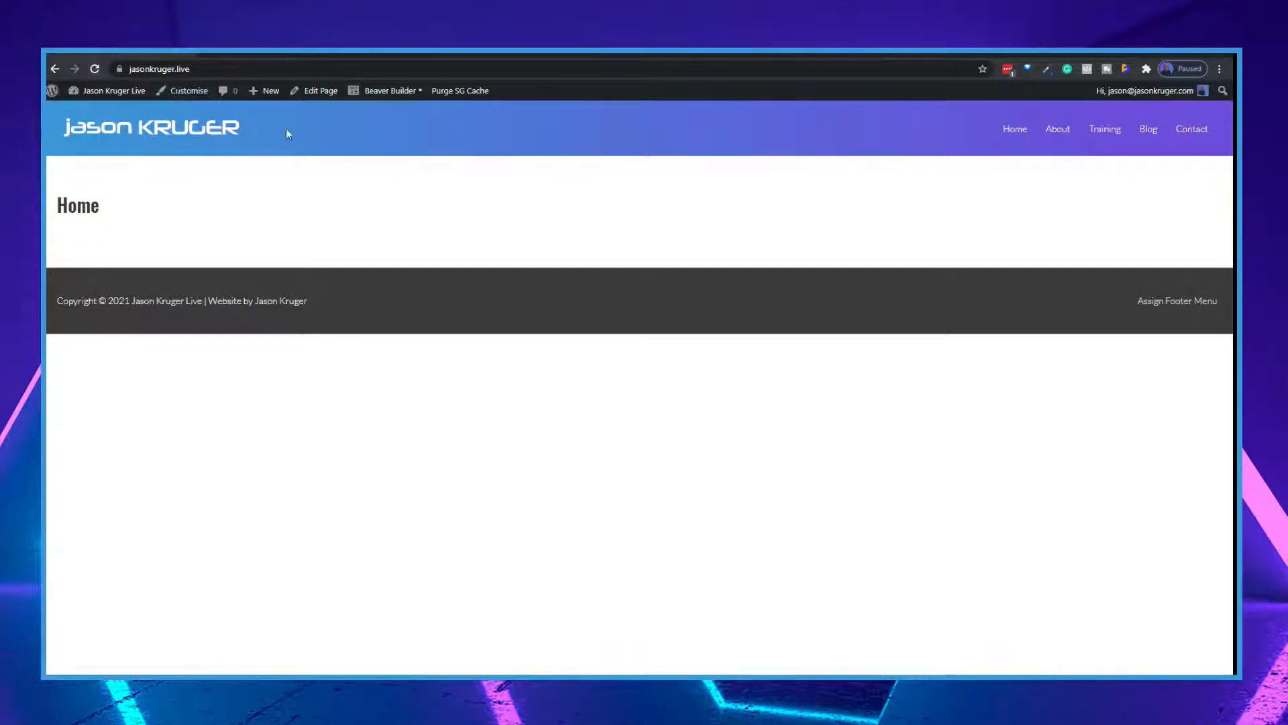
{"action": "left_click", "coordinate": [1057, 133]}
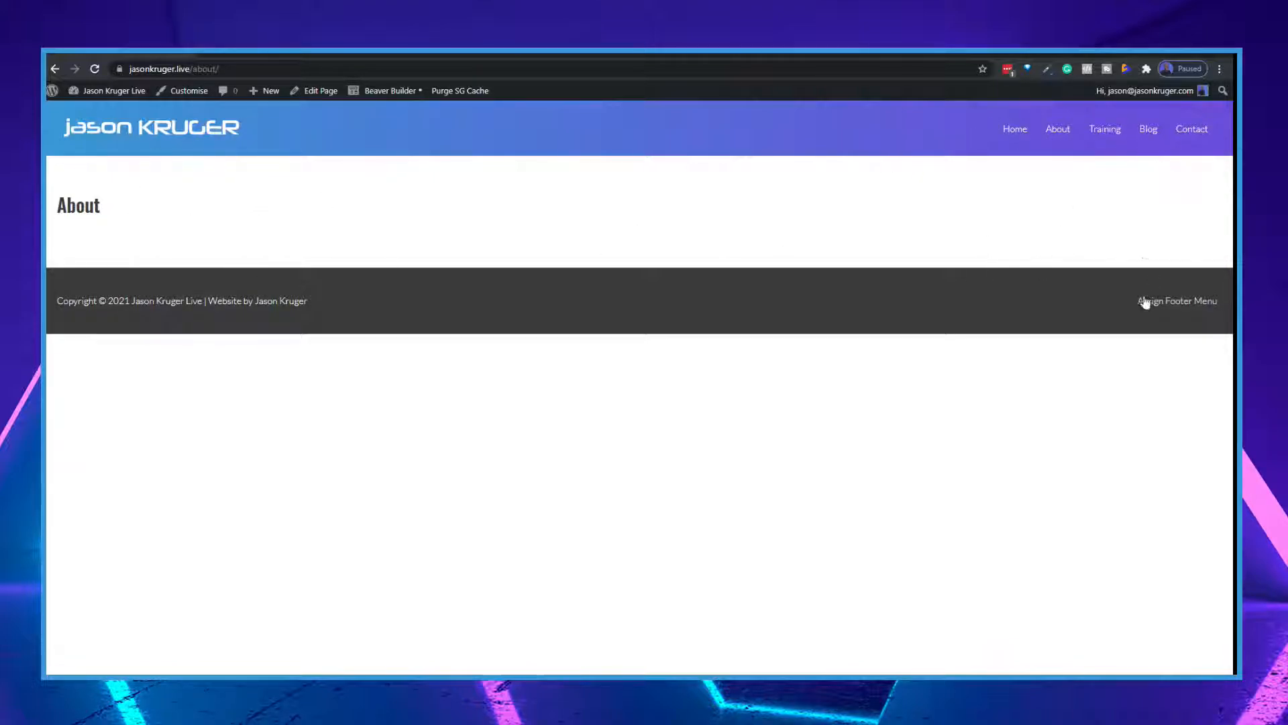
{"action": "left_click", "coordinate": [1114, 133]}
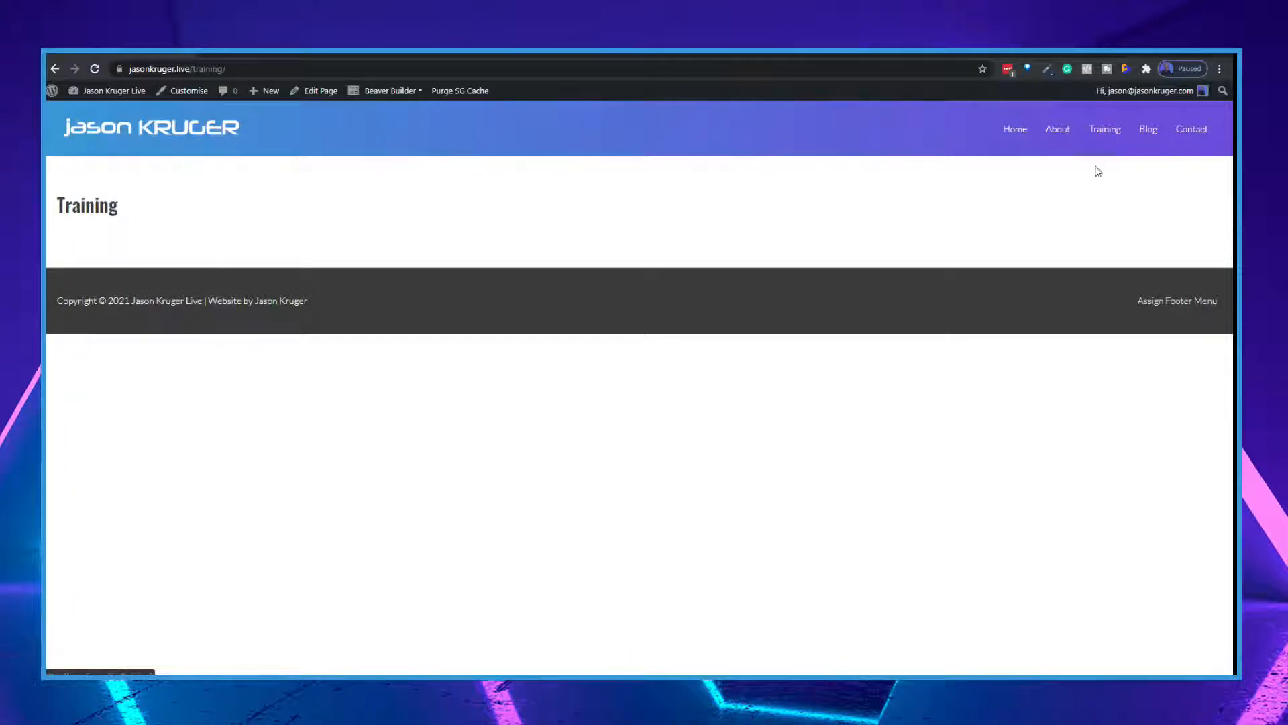
{"action": "left_click", "coordinate": [1013, 128]}
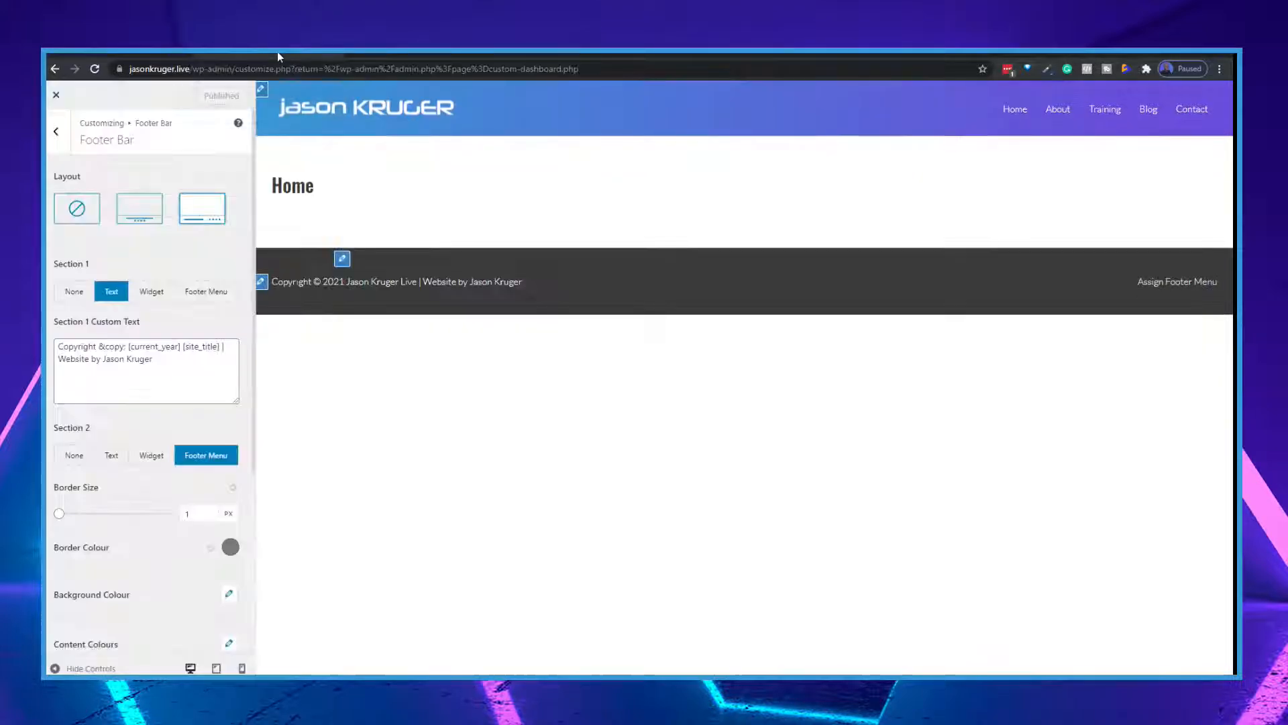
Step: Close the customiser and open the list of all pages in the WordPress admin
{"action": "left_click", "coordinate": [58, 97]}
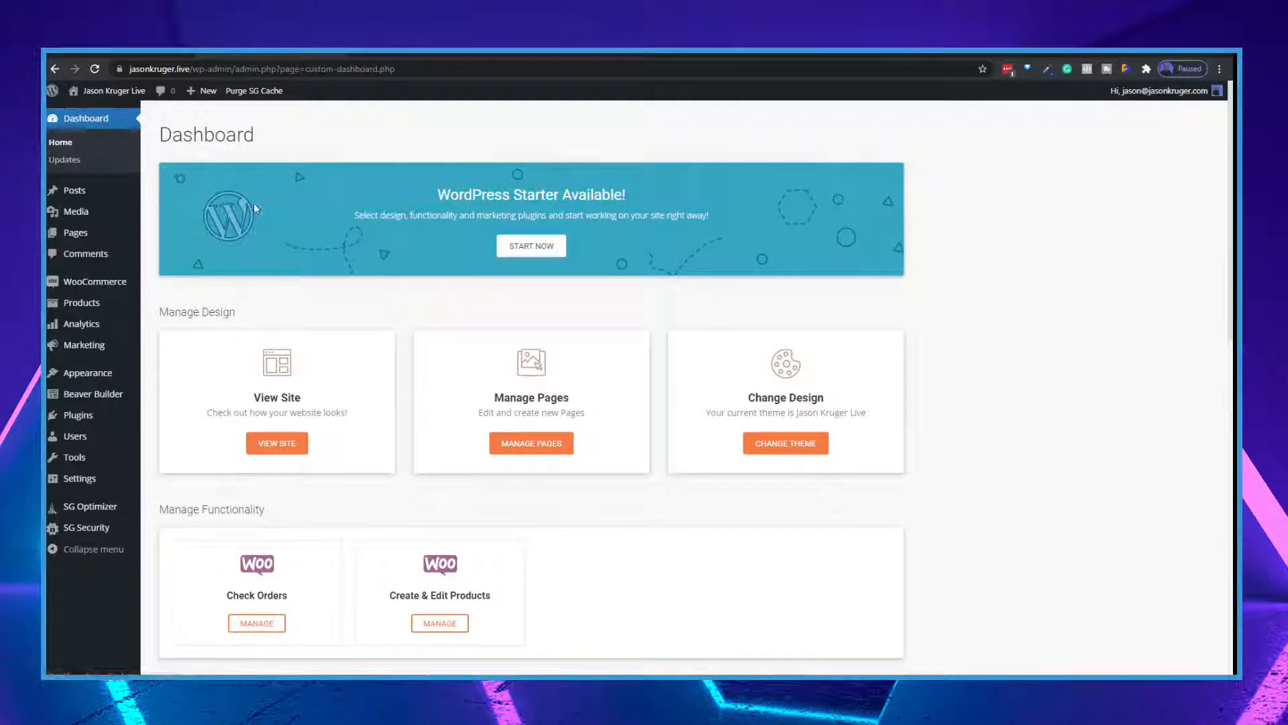
{"action": "mouse_move", "coordinate": [79, 233]}
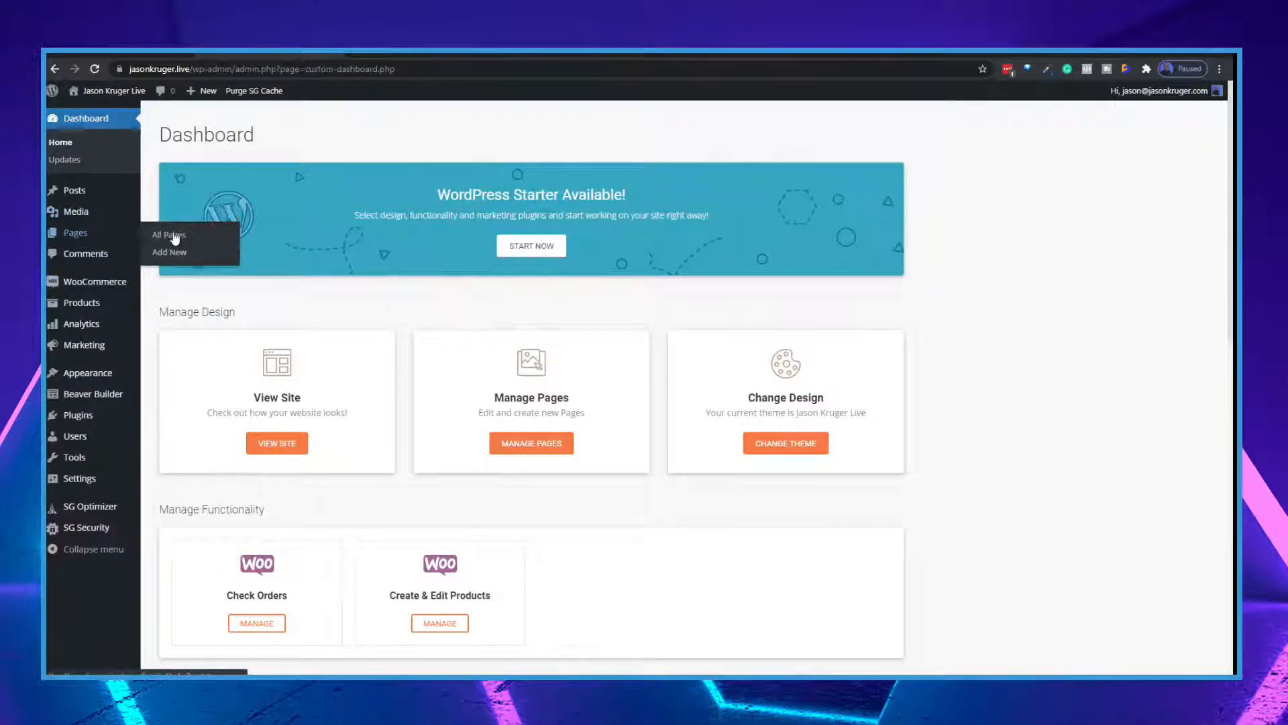
{"action": "left_click", "coordinate": [174, 235]}
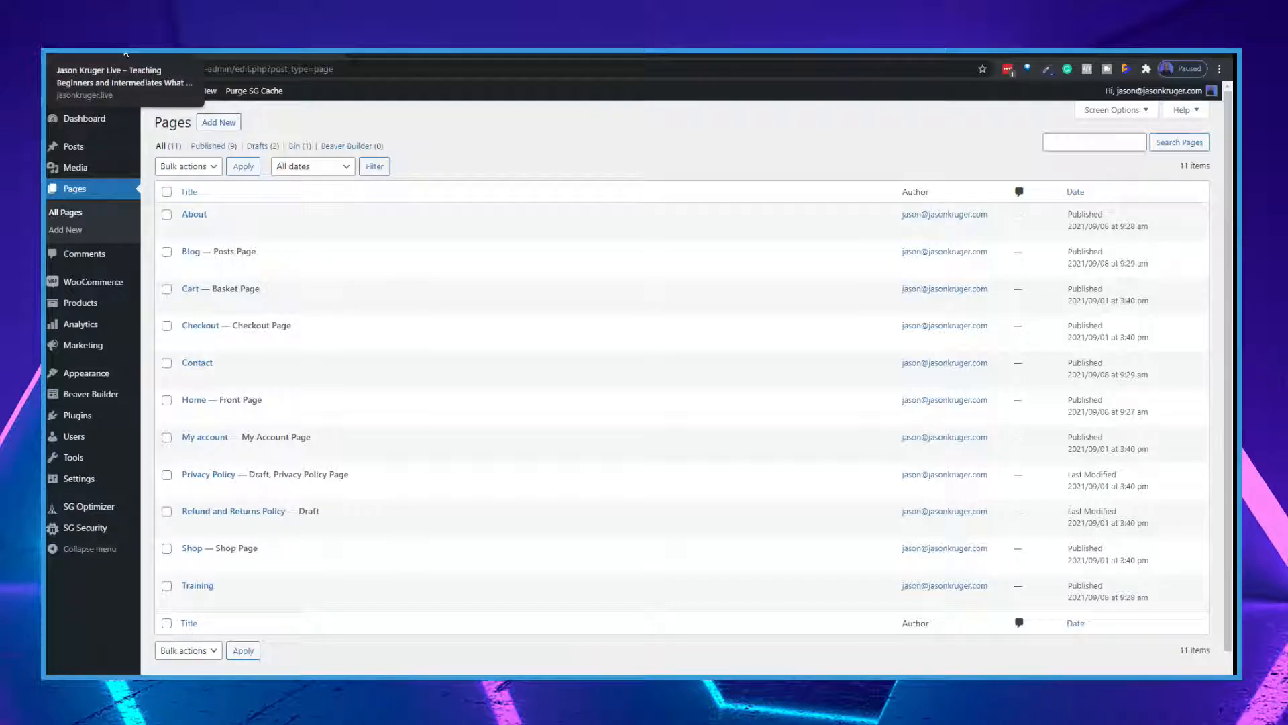
Step: Open the live Home page in Beaver Builder without taking the tour, and exit the builder by discarding changes
{"action": "left_click", "coordinate": [128, 52]}
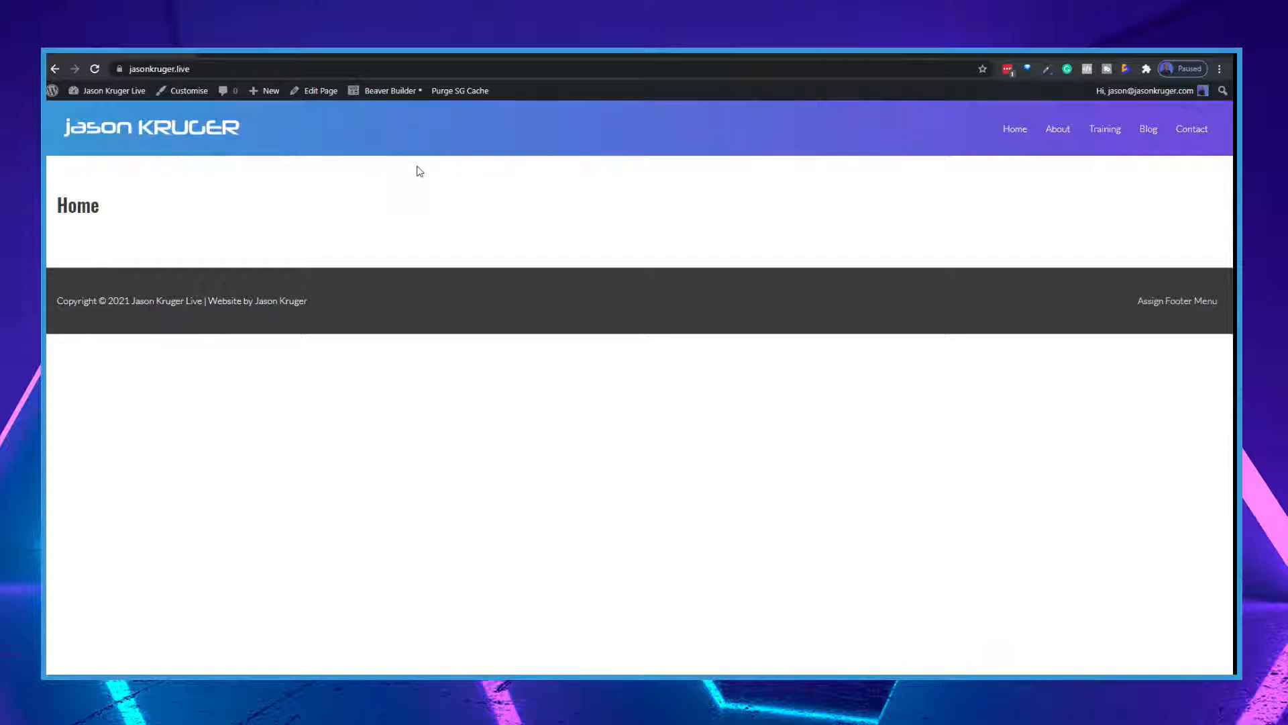
{"action": "left_click", "coordinate": [384, 94]}
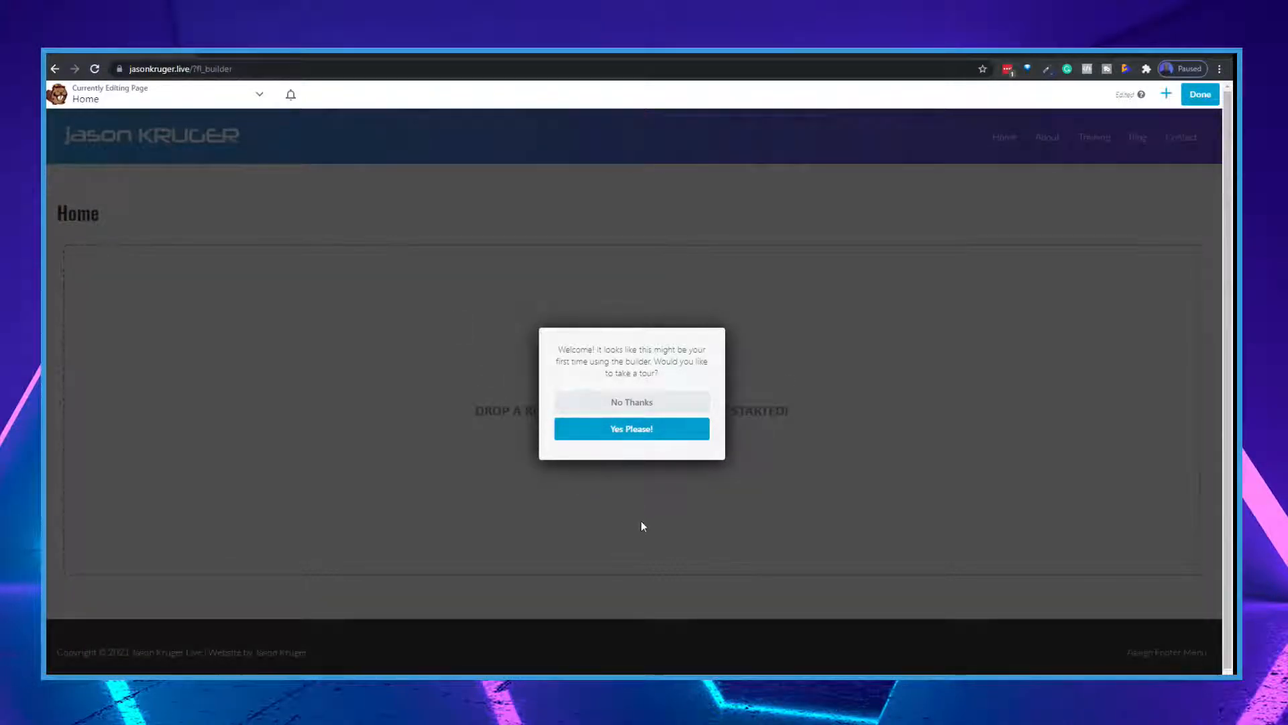
{"action": "left_click", "coordinate": [647, 410]}
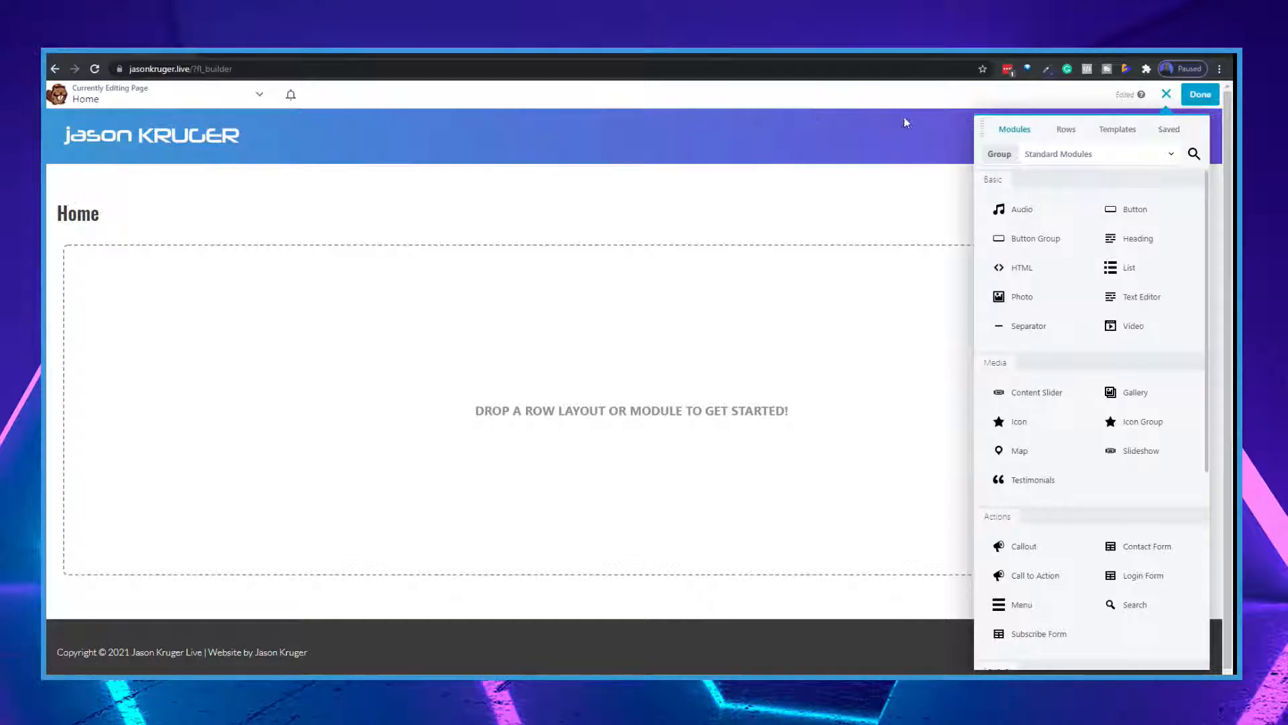
{"action": "left_click", "coordinate": [1194, 100]}
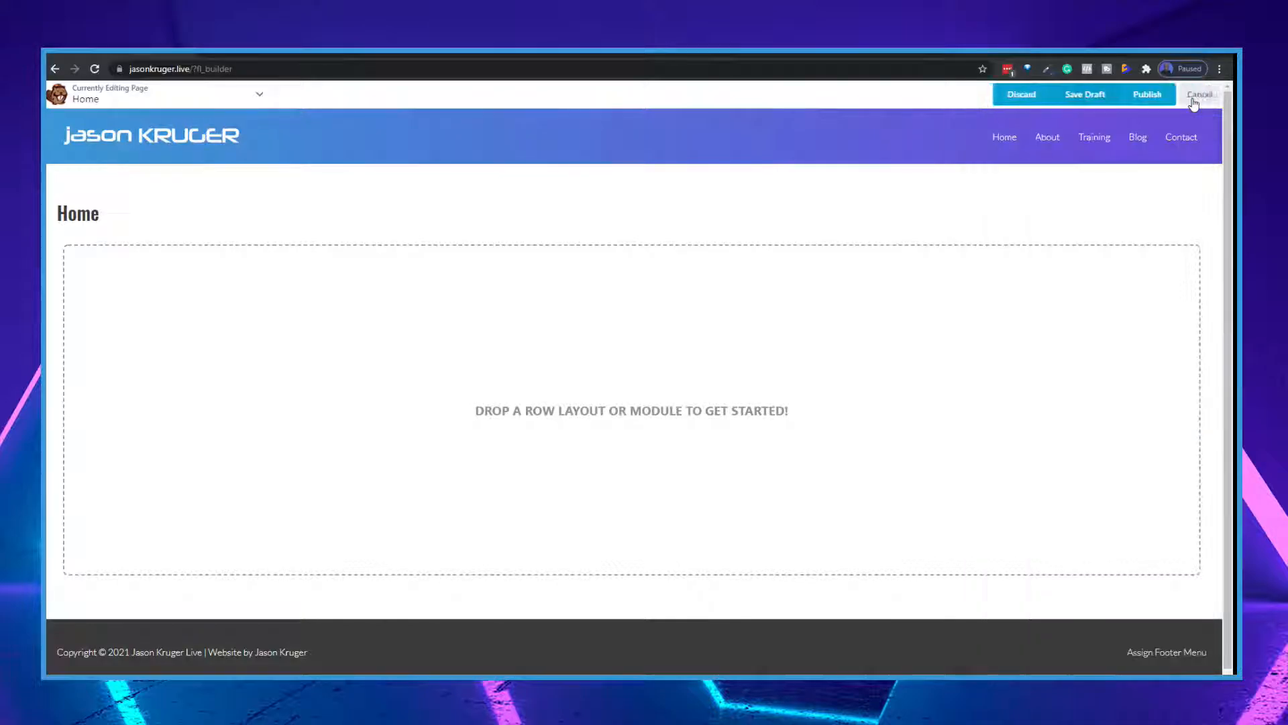
{"action": "left_click", "coordinate": [1019, 104]}
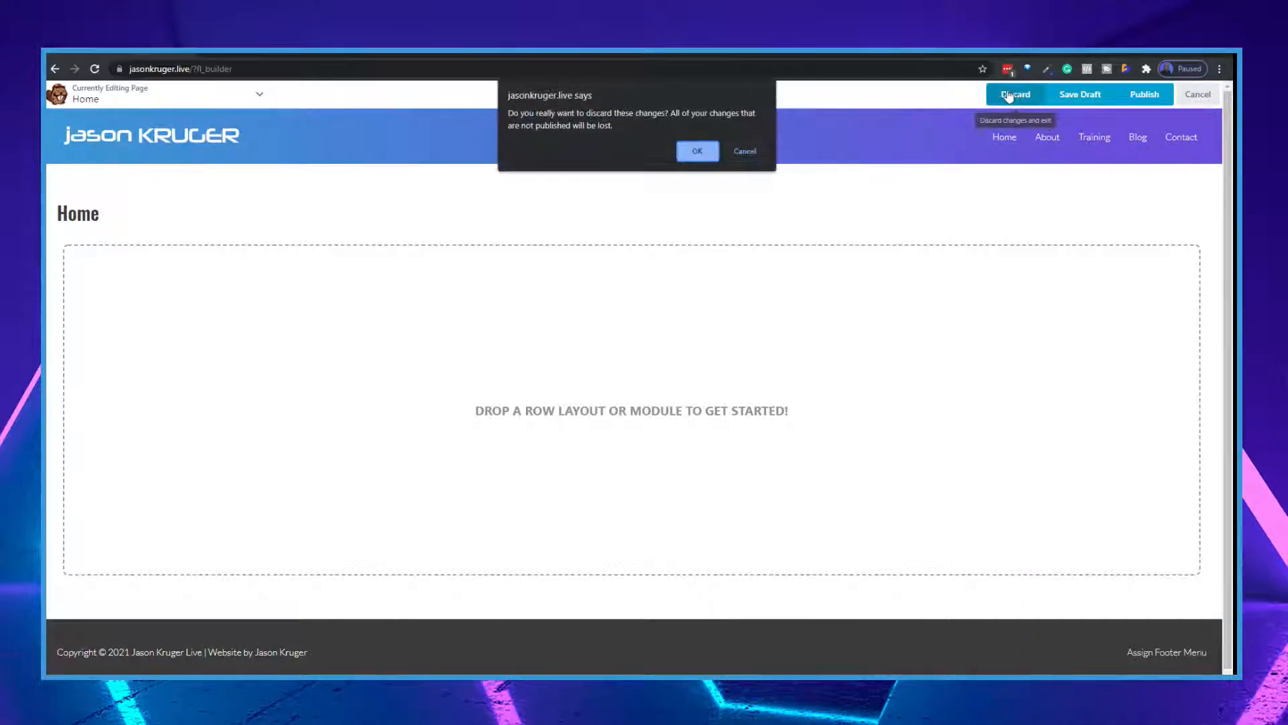
{"action": "left_click", "coordinate": [700, 149]}
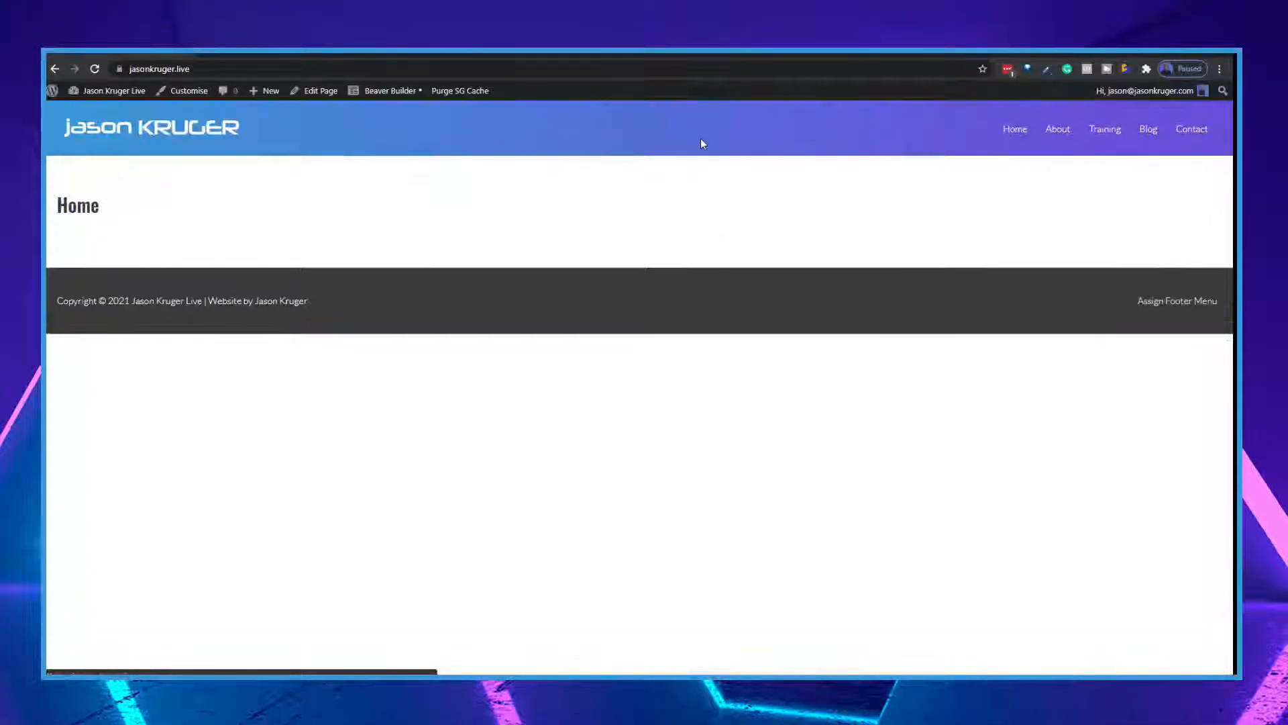
Step: Return to the Pages list and open the Home page for editing
{"action": "left_click", "coordinate": [229, 54]}
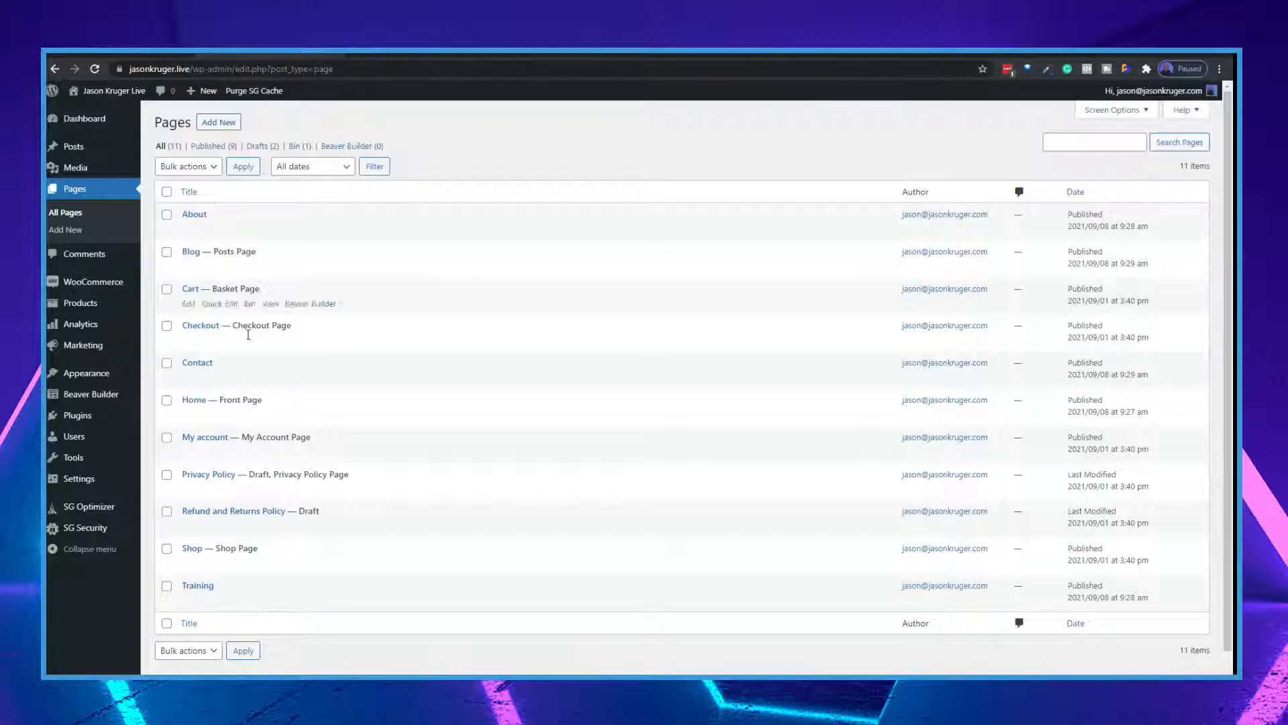
{"action": "mouse_move", "coordinate": [198, 411]}
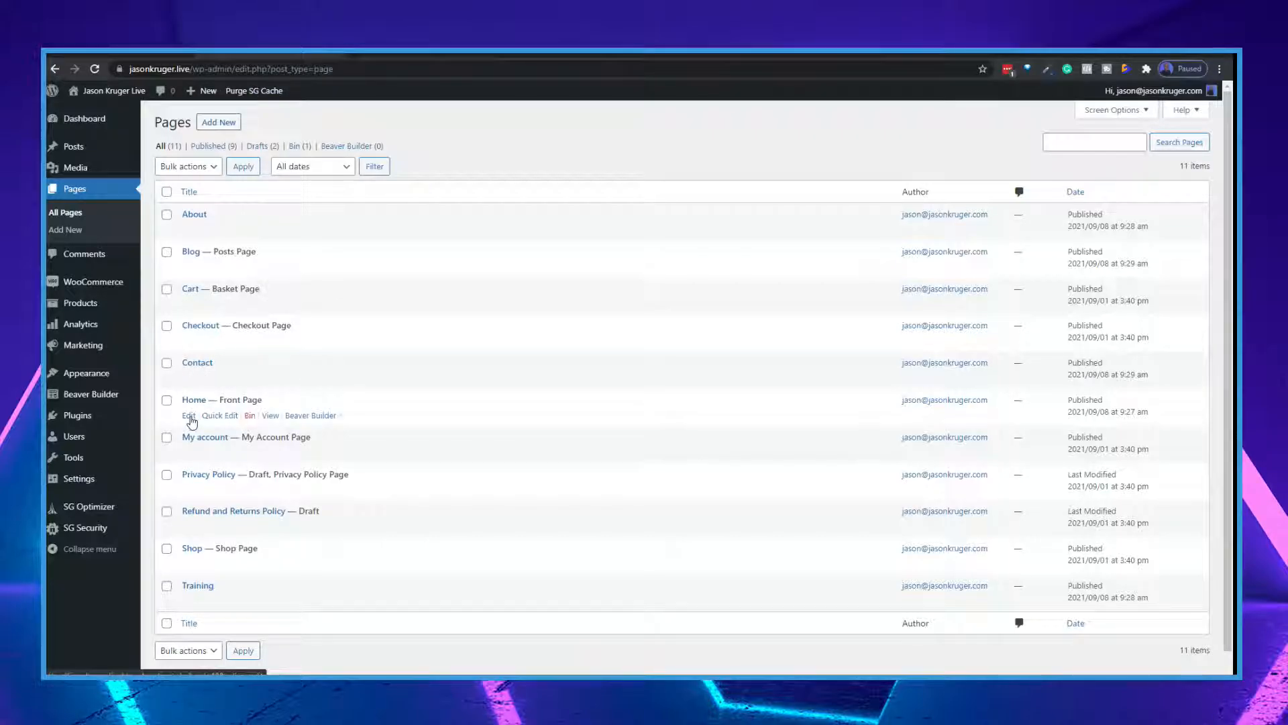
{"action": "left_click", "coordinate": [190, 416]}
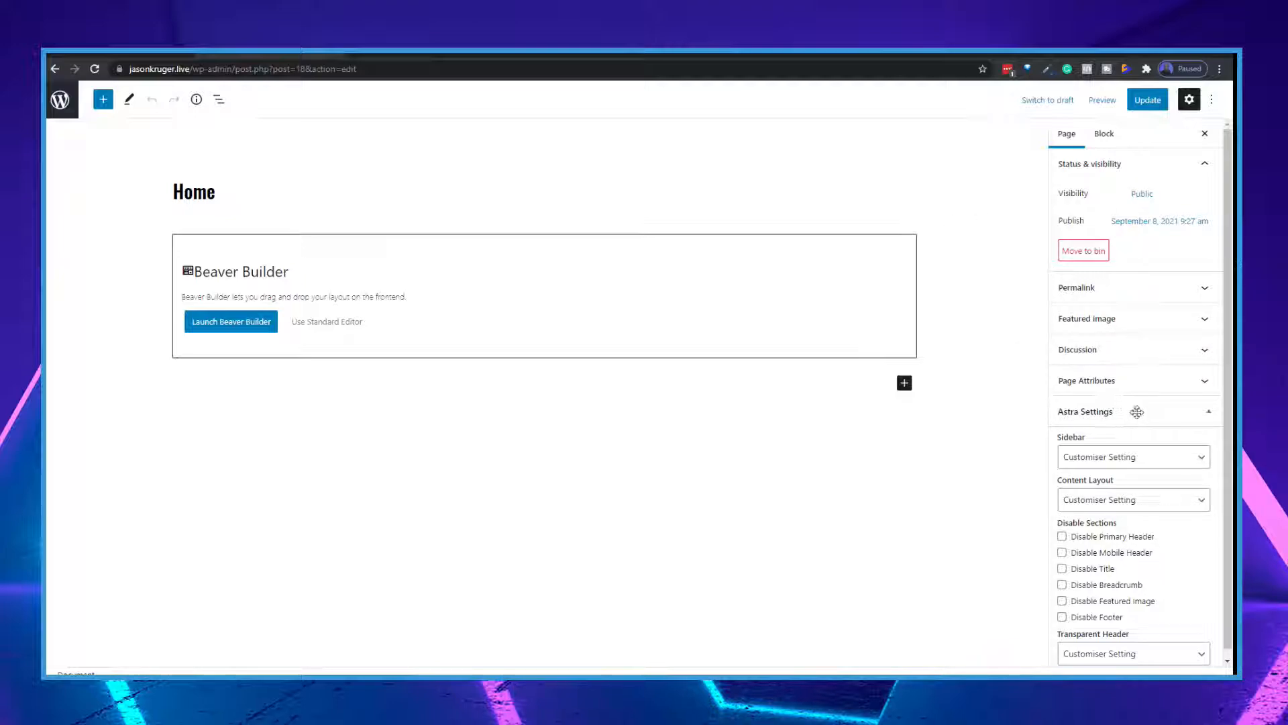
Step: Disable the title in the Home page's Astra settings, update the page, and reload the live Home page to check it
{"action": "scroll", "coordinate": [1142, 505], "scroll_direction": "down", "scroll_amount": 1}
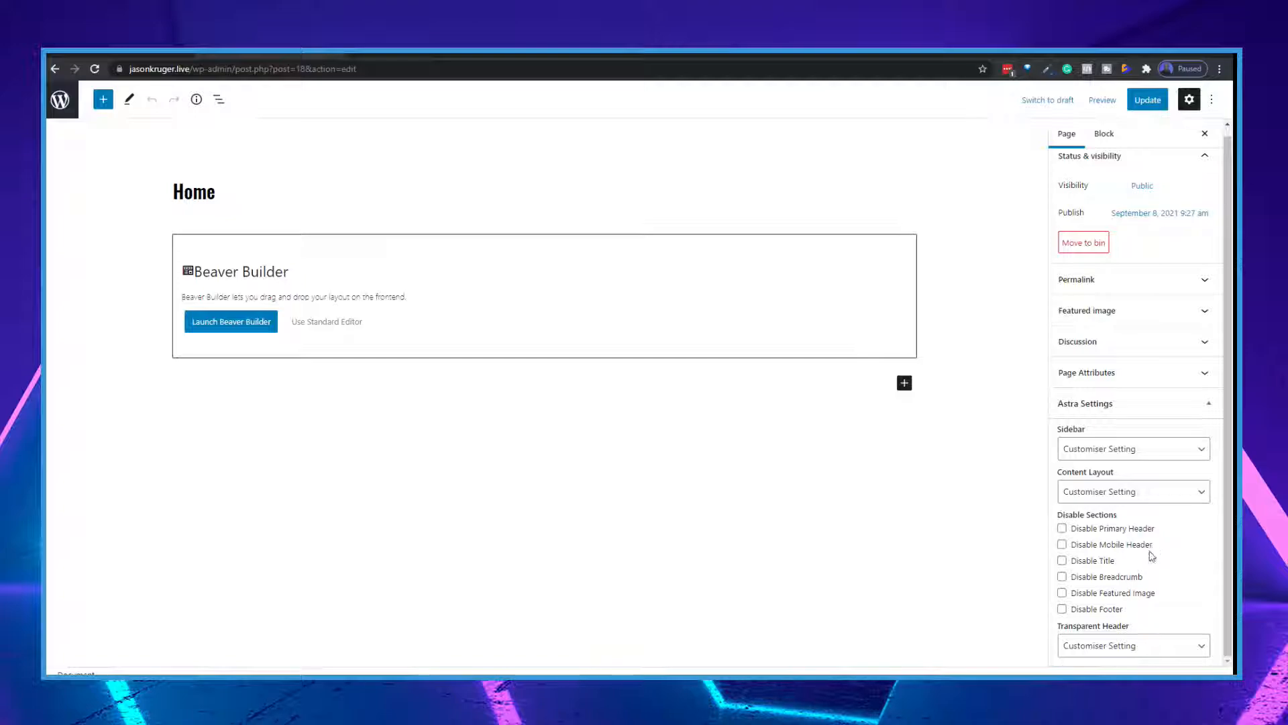
{"action": "left_click", "coordinate": [1063, 564]}
{"action": "scroll", "coordinate": [1142, 578], "scroll_direction": "up", "scroll_amount": 1}
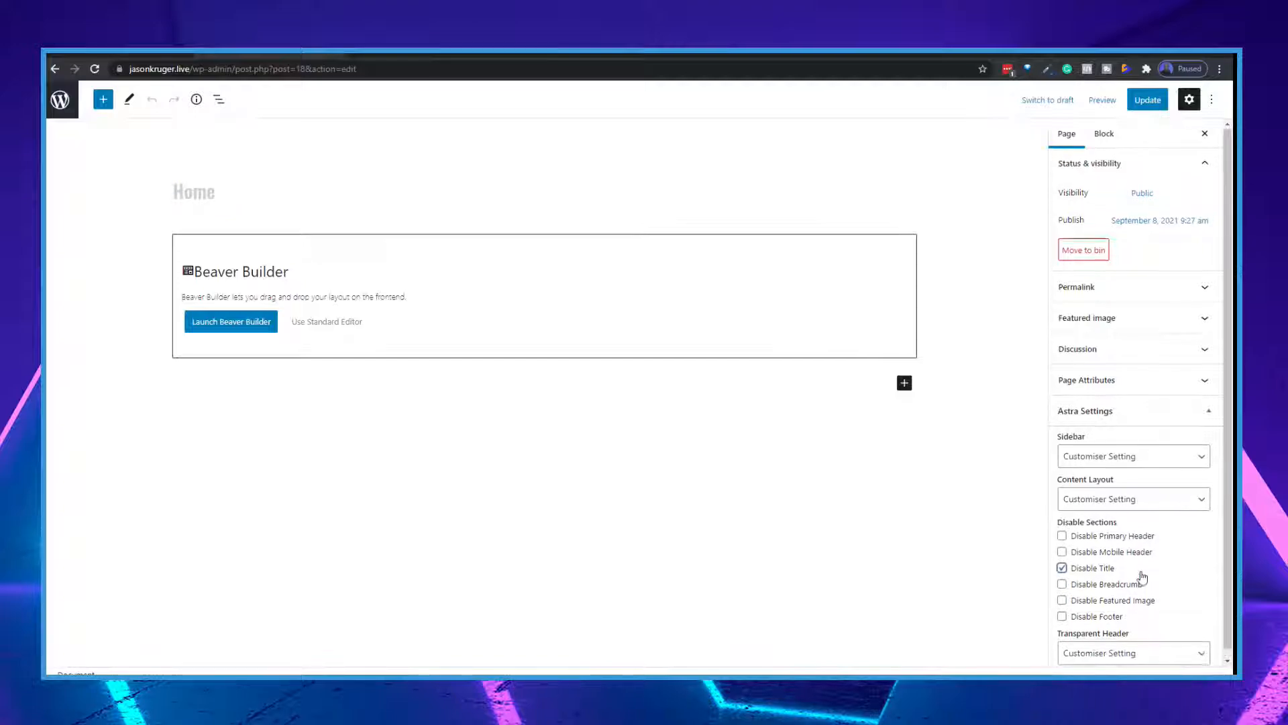
{"action": "left_click", "coordinate": [1147, 104]}
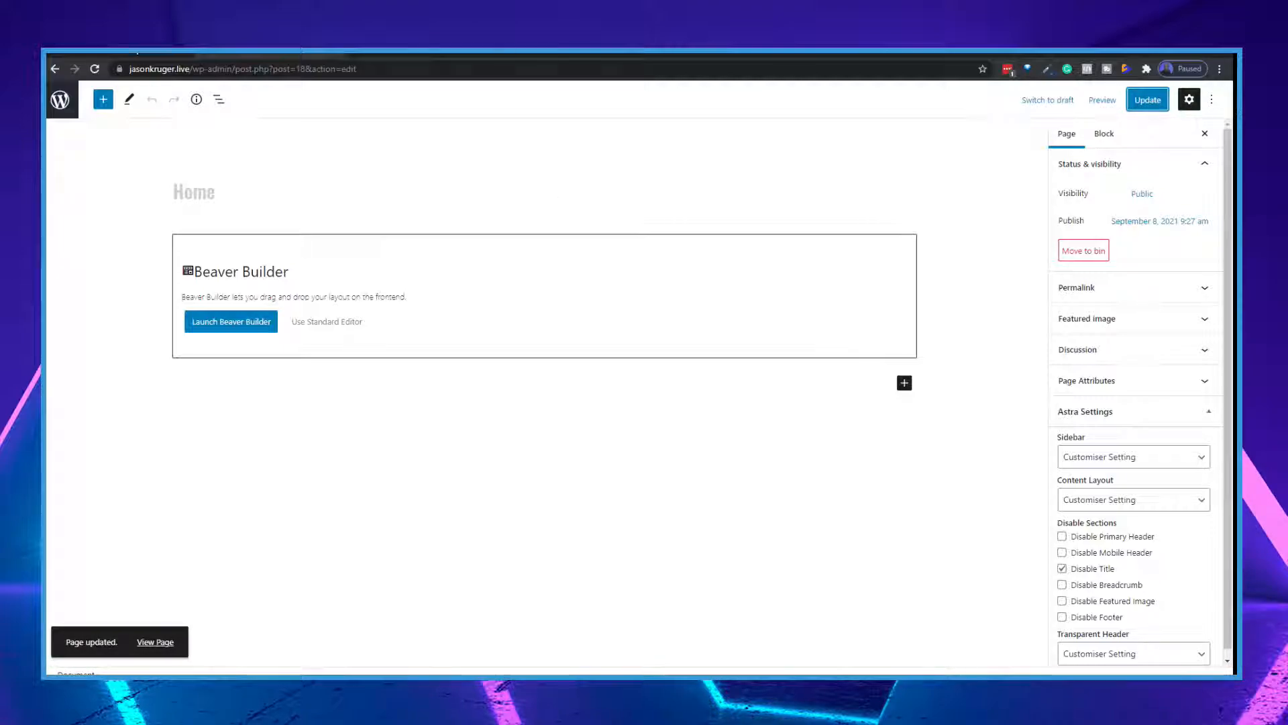
{"action": "left_click", "coordinate": [135, 51]}
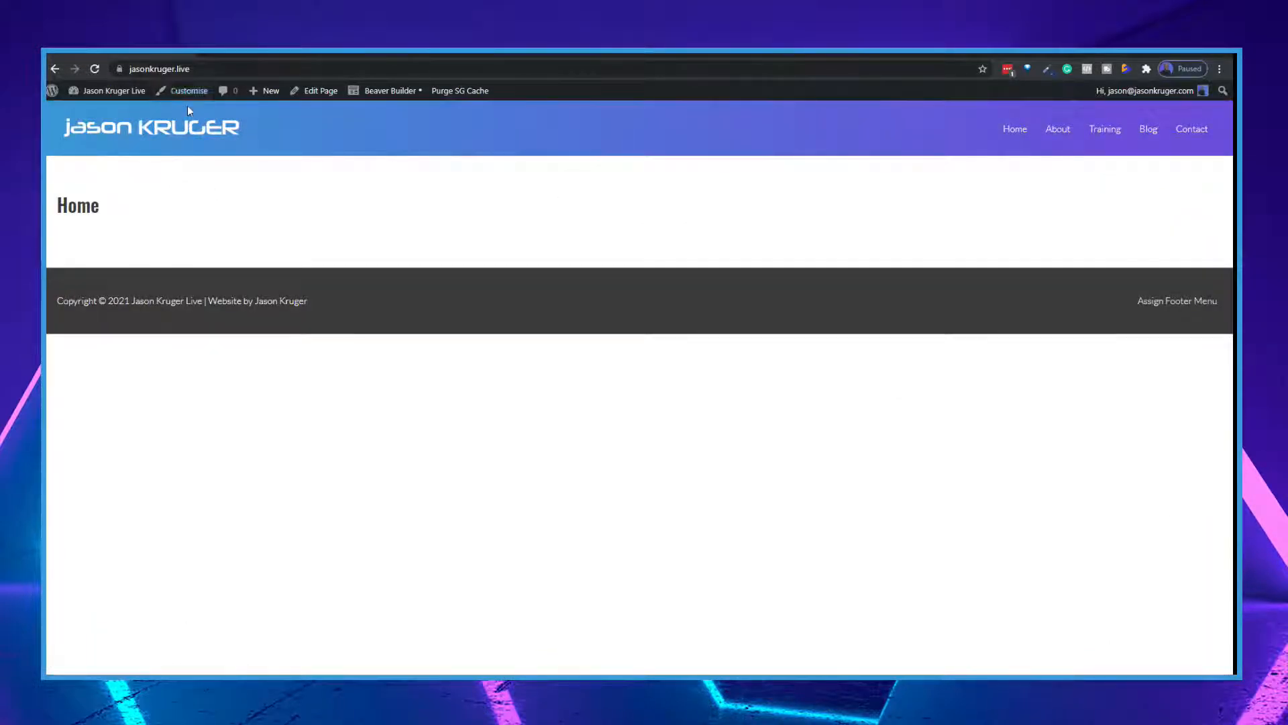
{"action": "left_click", "coordinate": [94, 69]}
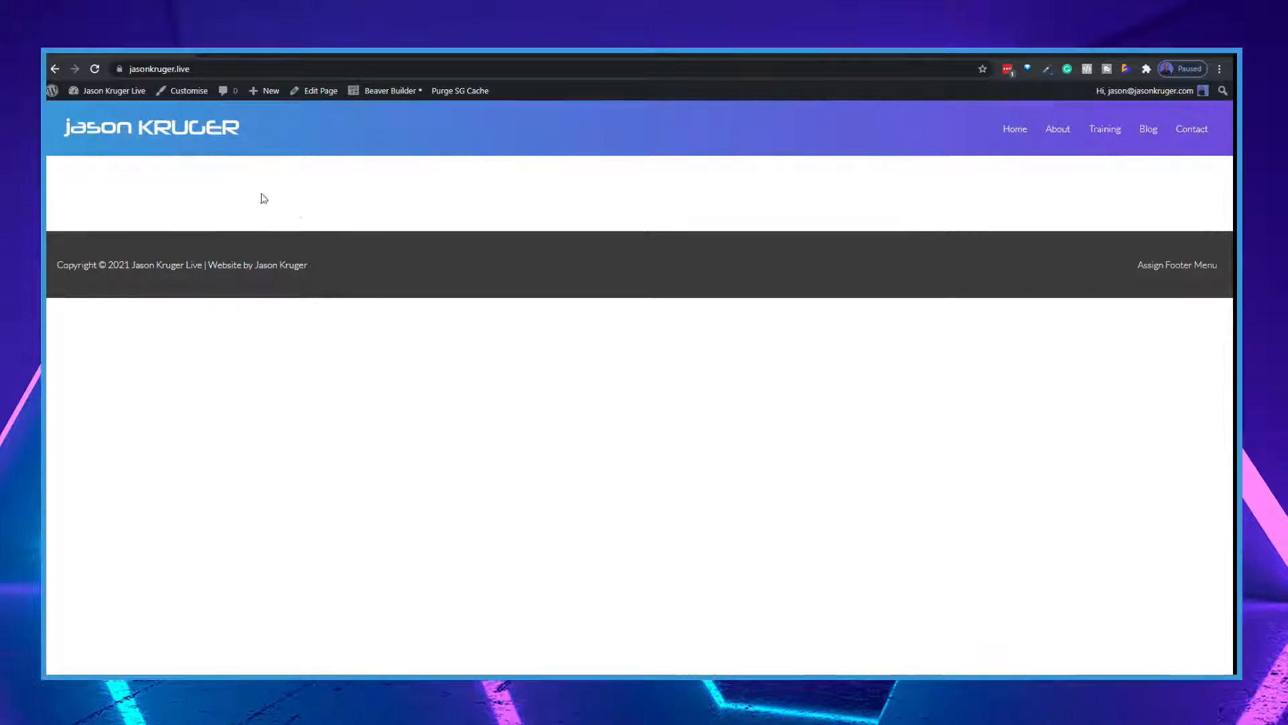
Step: Open the live Home page in Beaver Builder and add a 2 Columns row to the empty layout
{"action": "left_click", "coordinate": [384, 91]}
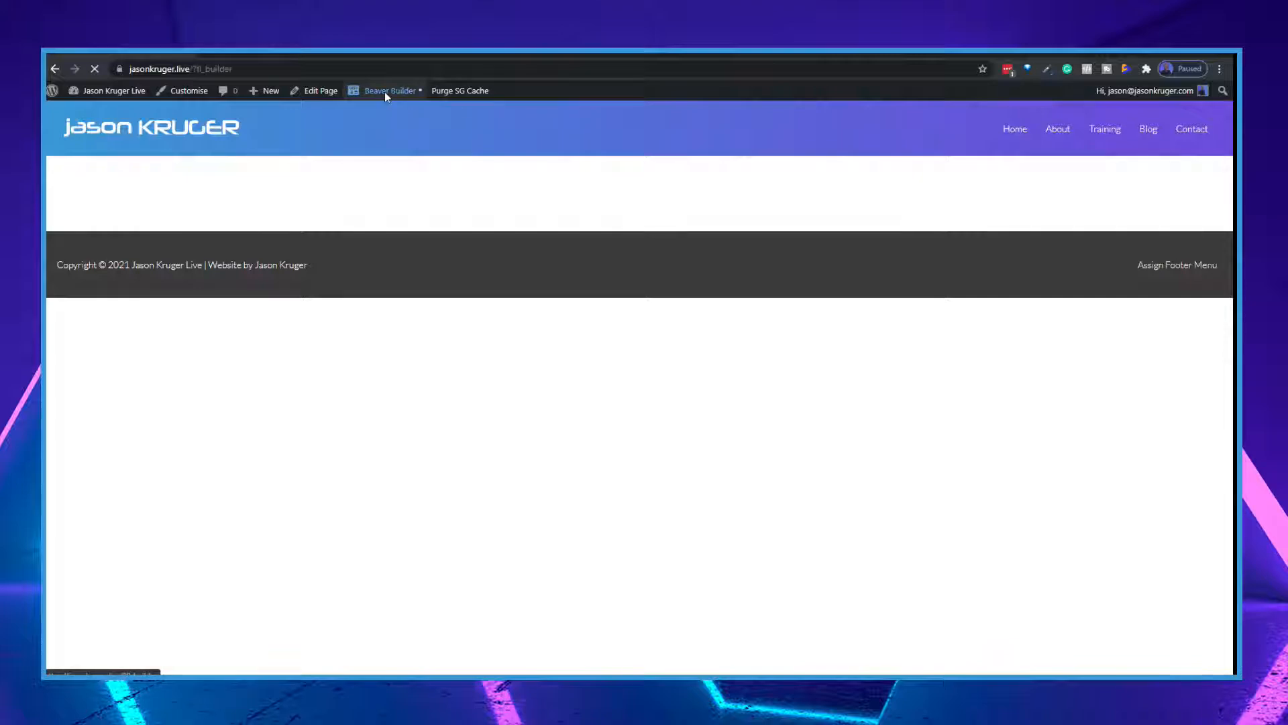
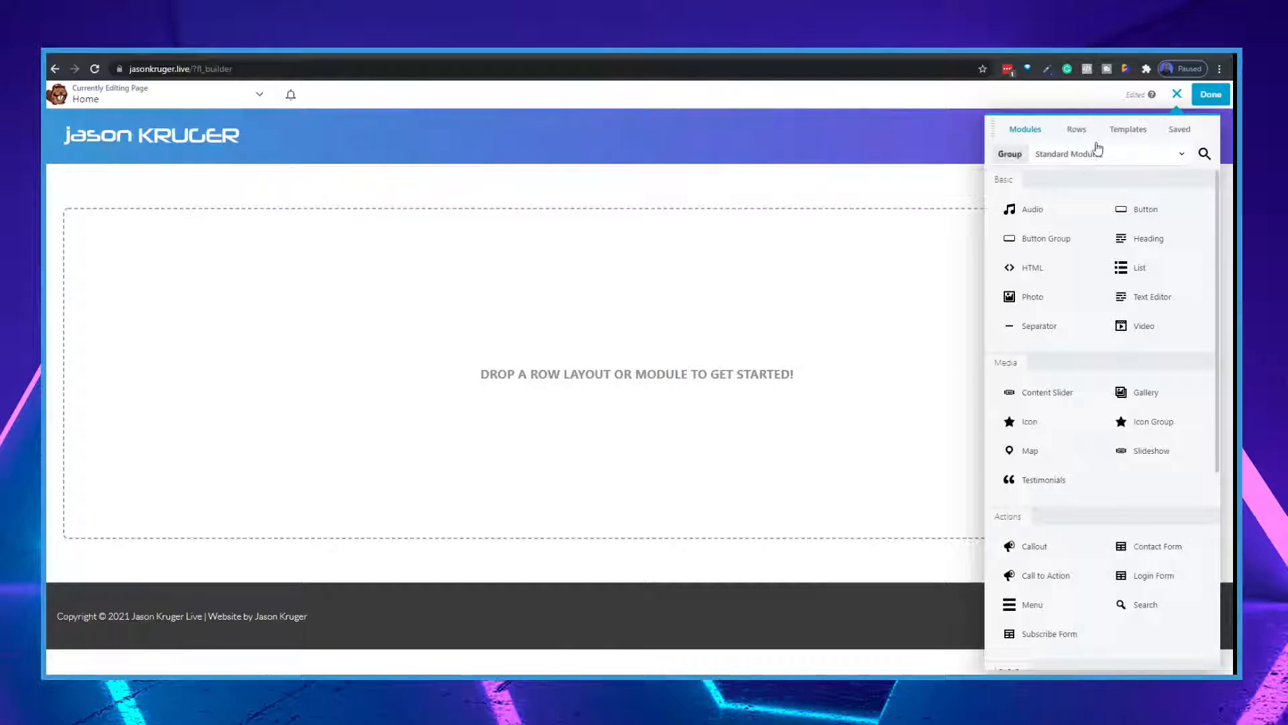
{"action": "left_click", "coordinate": [1081, 129]}
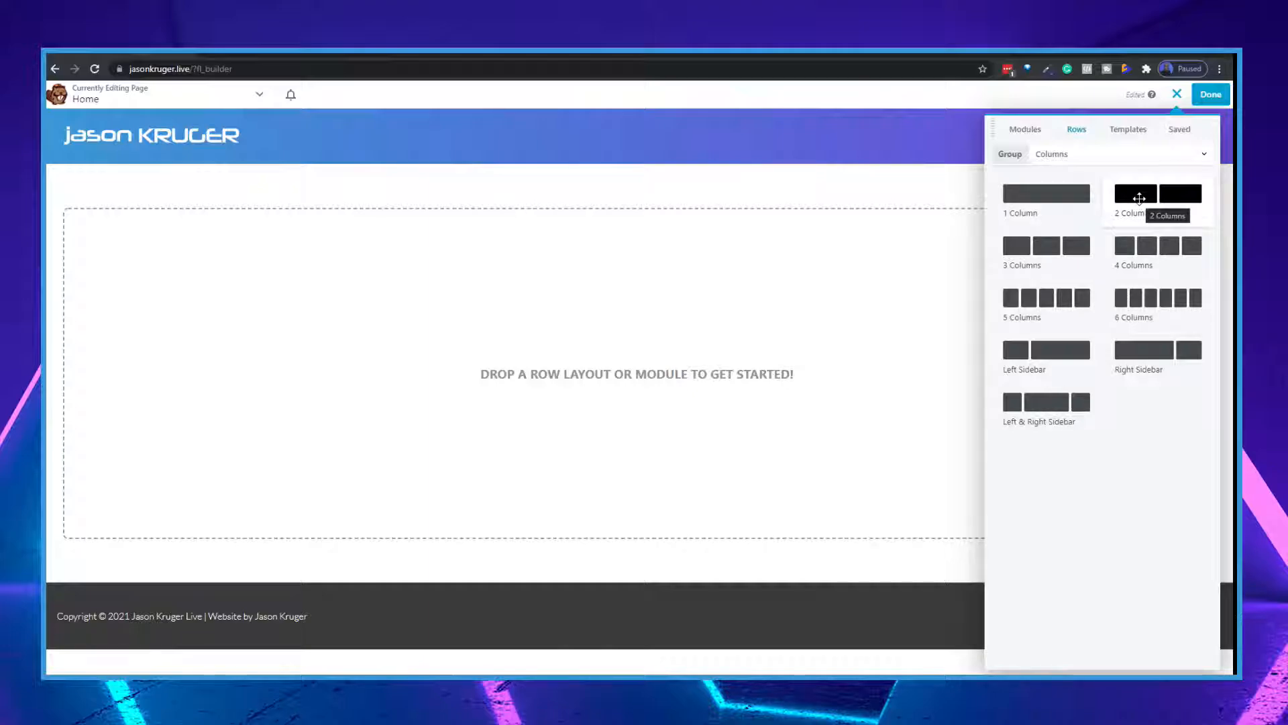
{"action": "left_click_drag", "start_coordinate": [1140, 197], "coordinate": [784, 370]}
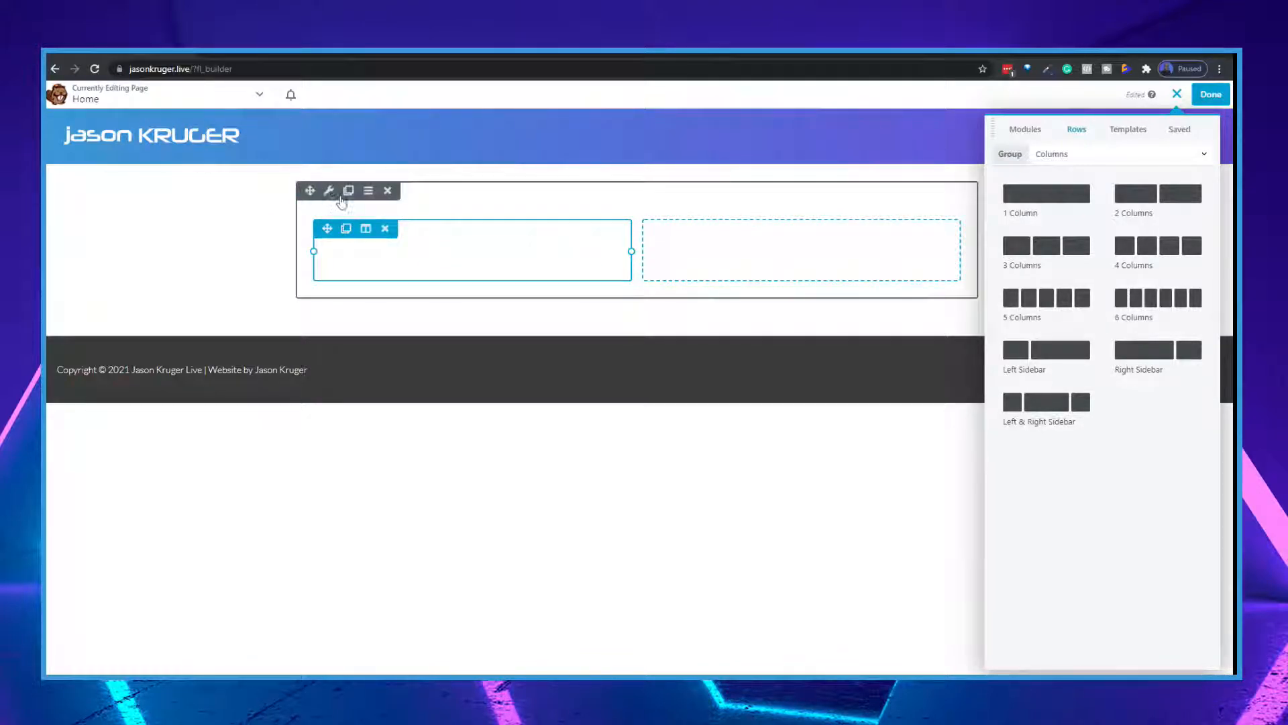
Step: Set both the width and the content width of the two-column row to Full Width
{"action": "left_click", "coordinate": [329, 192]}
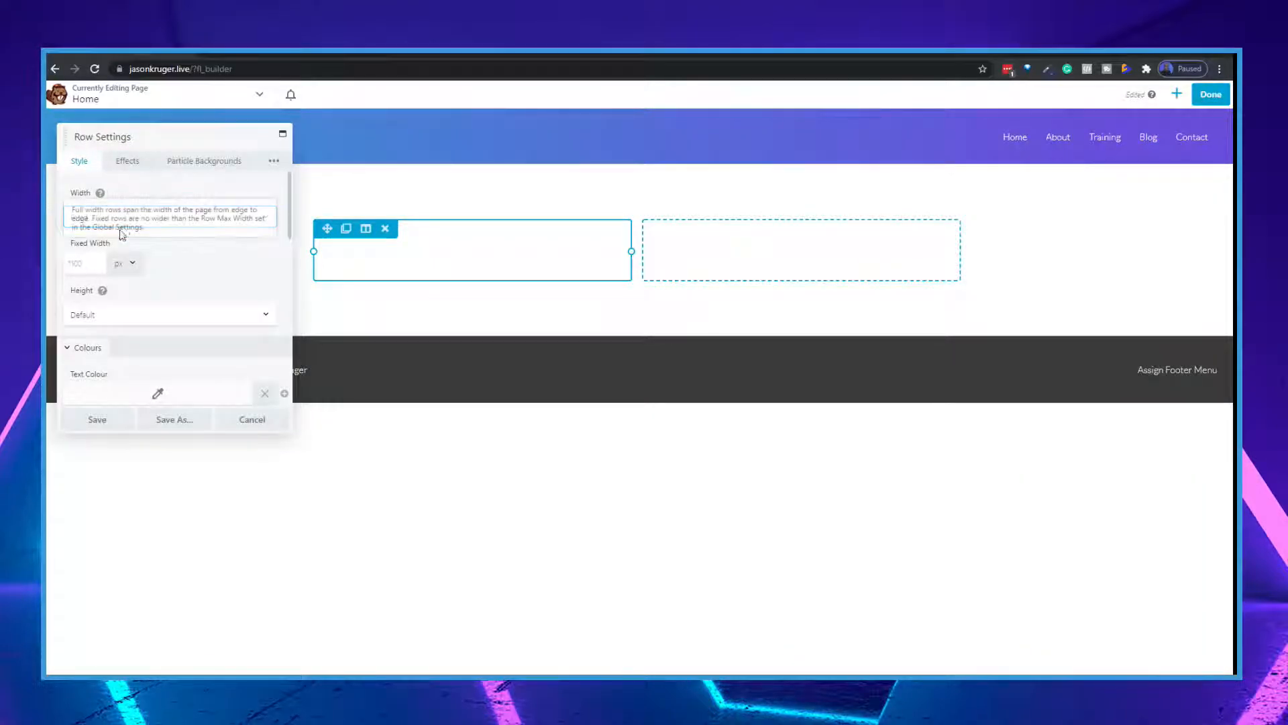
{"action": "left_click", "coordinate": [265, 217]}
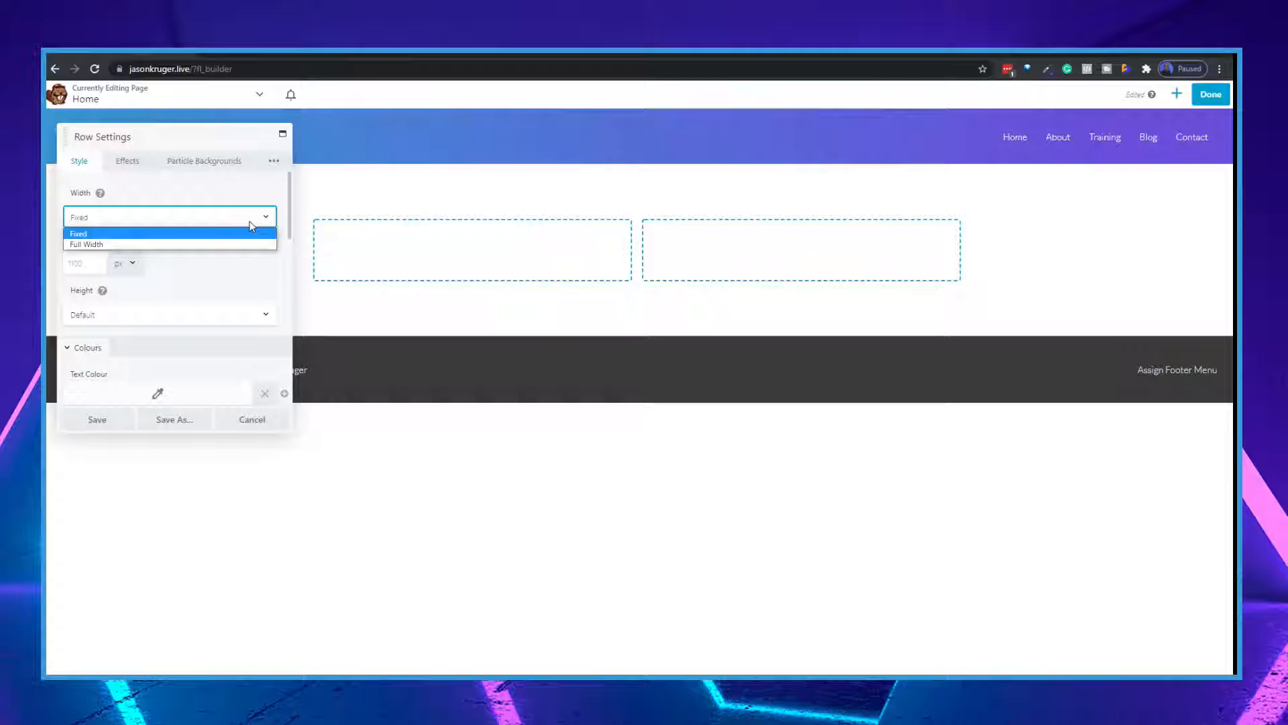
{"action": "left_click", "coordinate": [193, 244]}
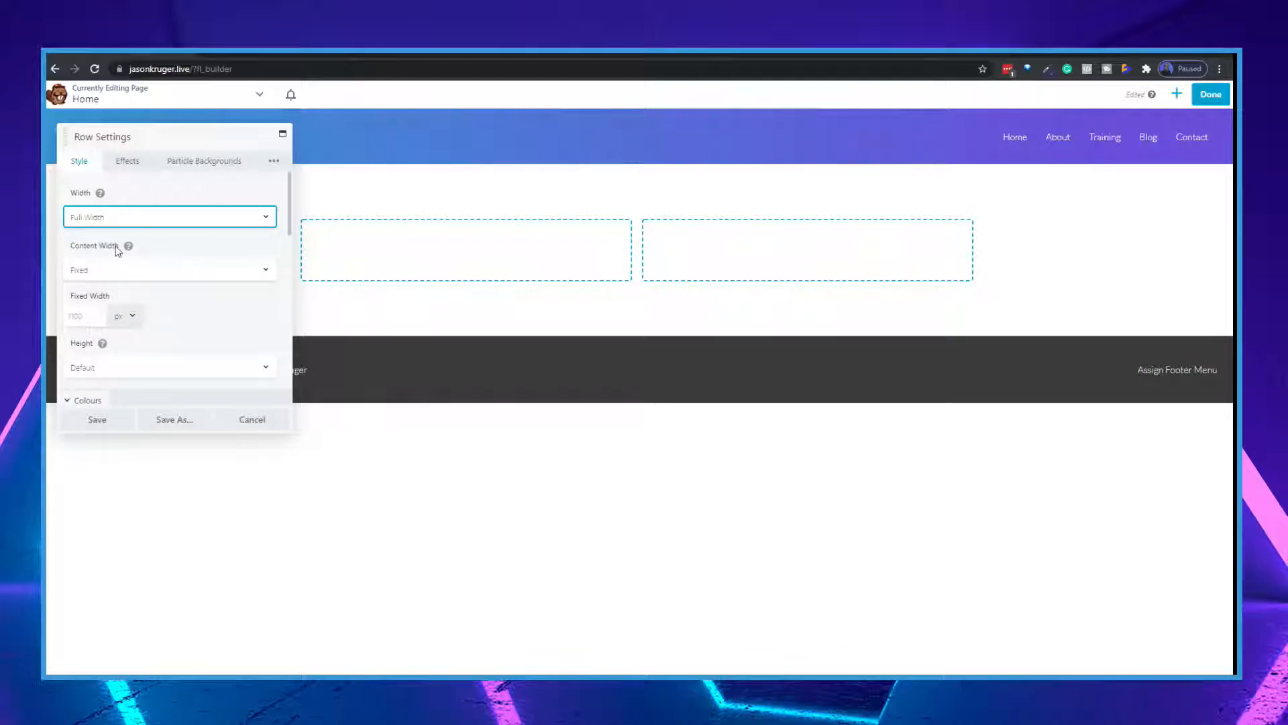
{"action": "left_click", "coordinate": [113, 271]}
{"action": "left_click", "coordinate": [104, 295]}
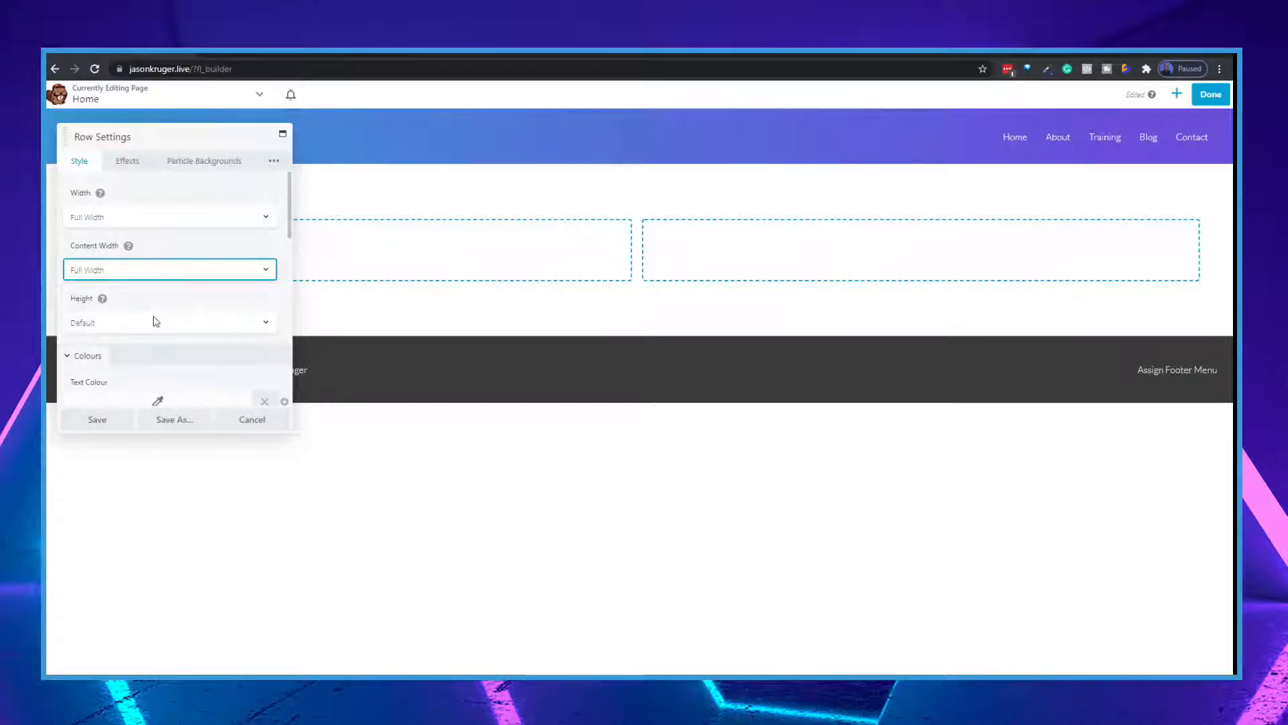
Step: Set the row's text colour to white, #ffffff
{"action": "scroll", "coordinate": [131, 332], "scroll_direction": "down", "scroll_amount": 2}
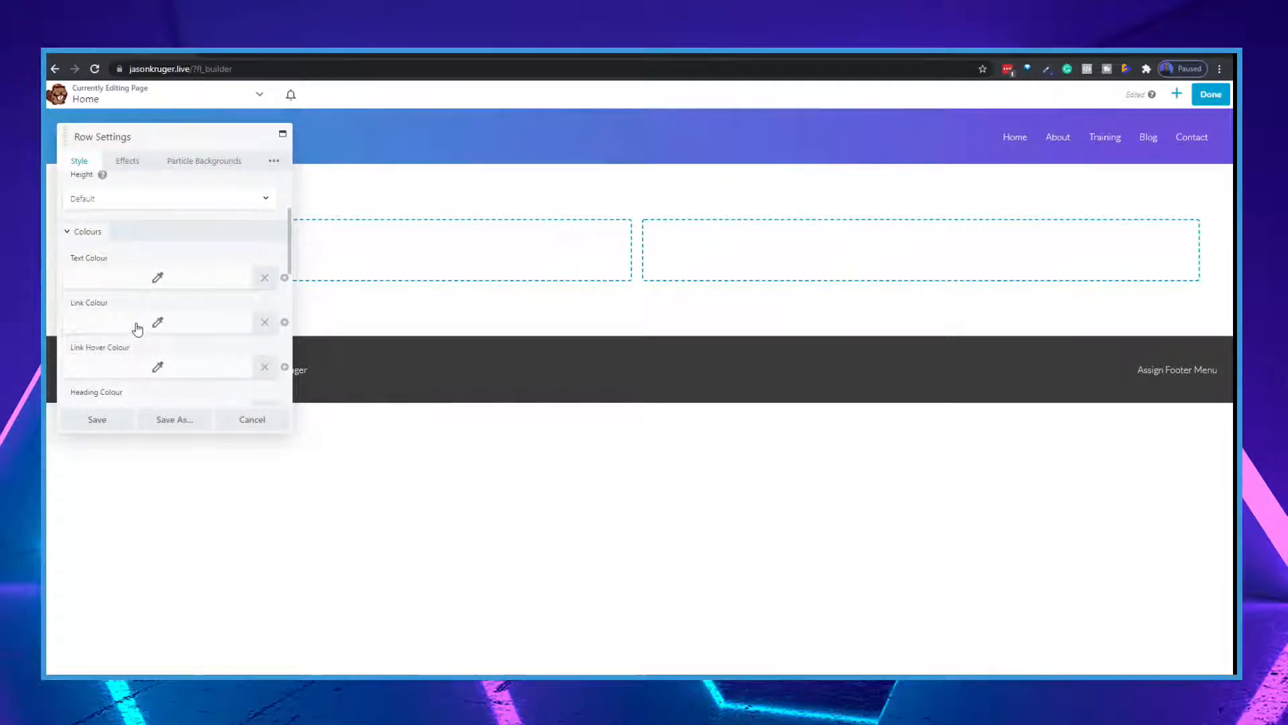
{"action": "scroll", "coordinate": [134, 329], "scroll_direction": "up", "scroll_amount": 2}
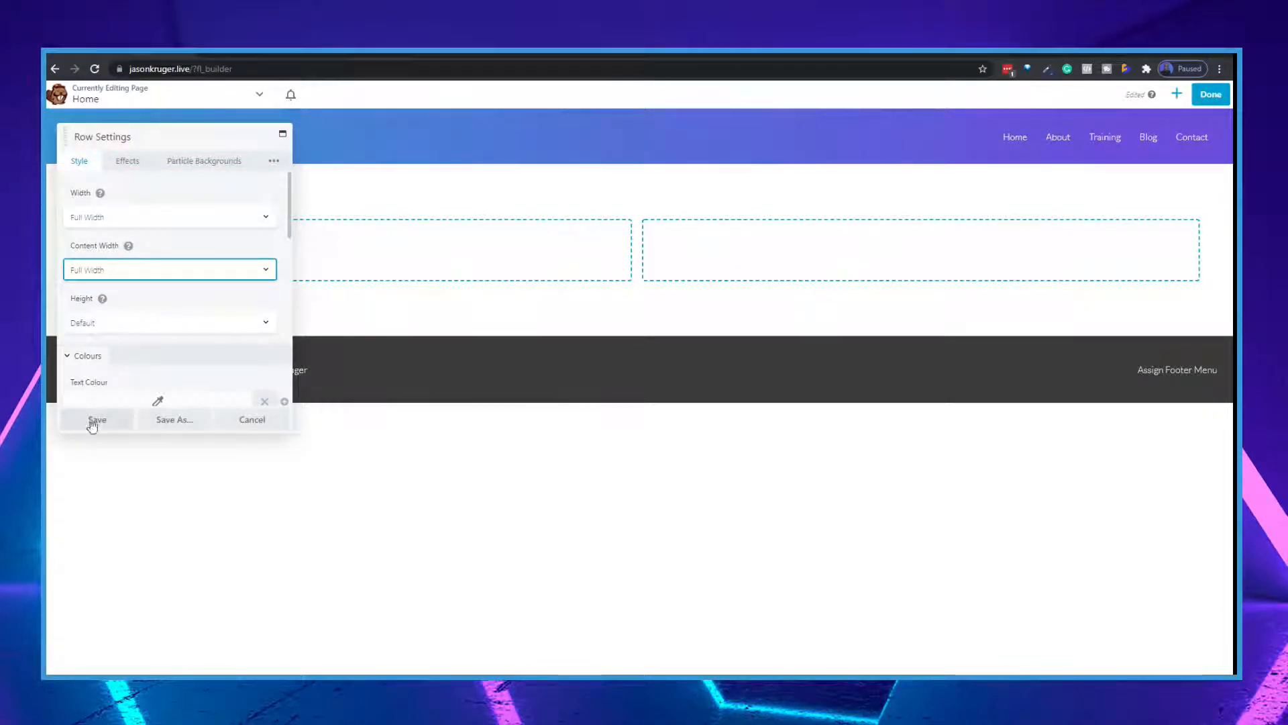
{"action": "scroll", "coordinate": [127, 275], "scroll_direction": "down", "scroll_amount": 3}
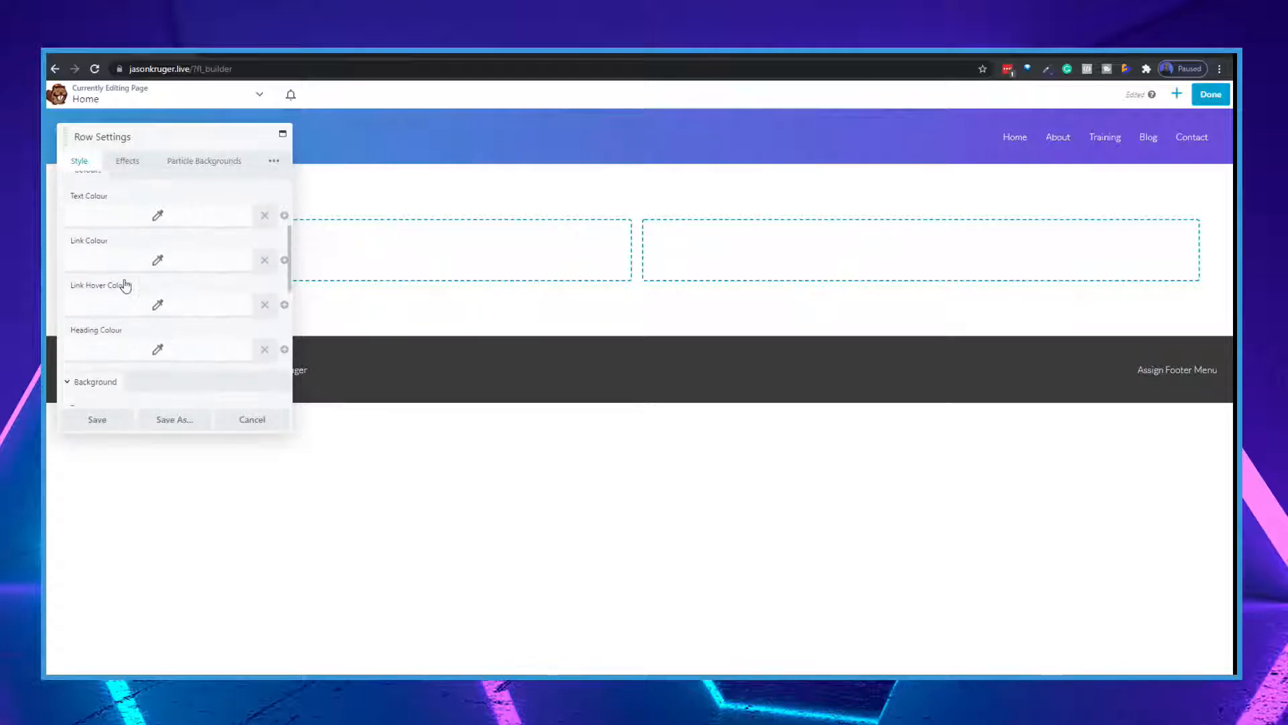
{"action": "scroll", "coordinate": [153, 278], "scroll_direction": "up", "scroll_amount": 1}
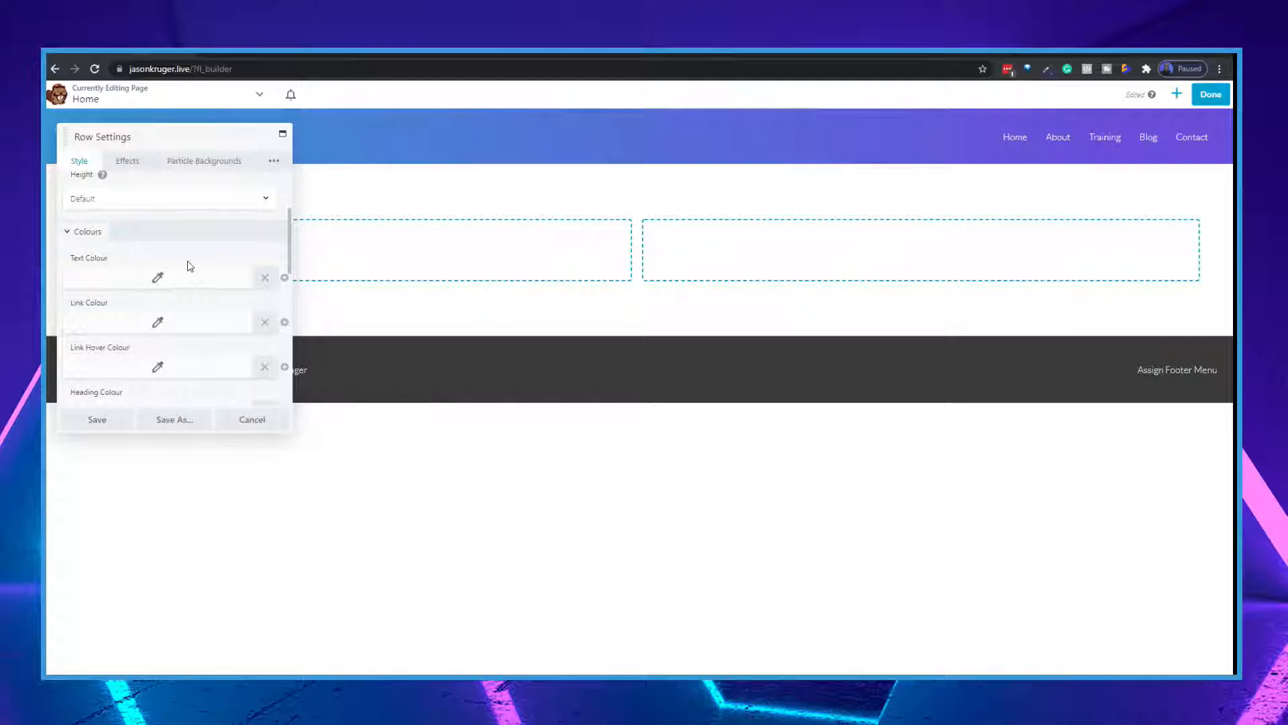
{"action": "left_click", "coordinate": [180, 284]}
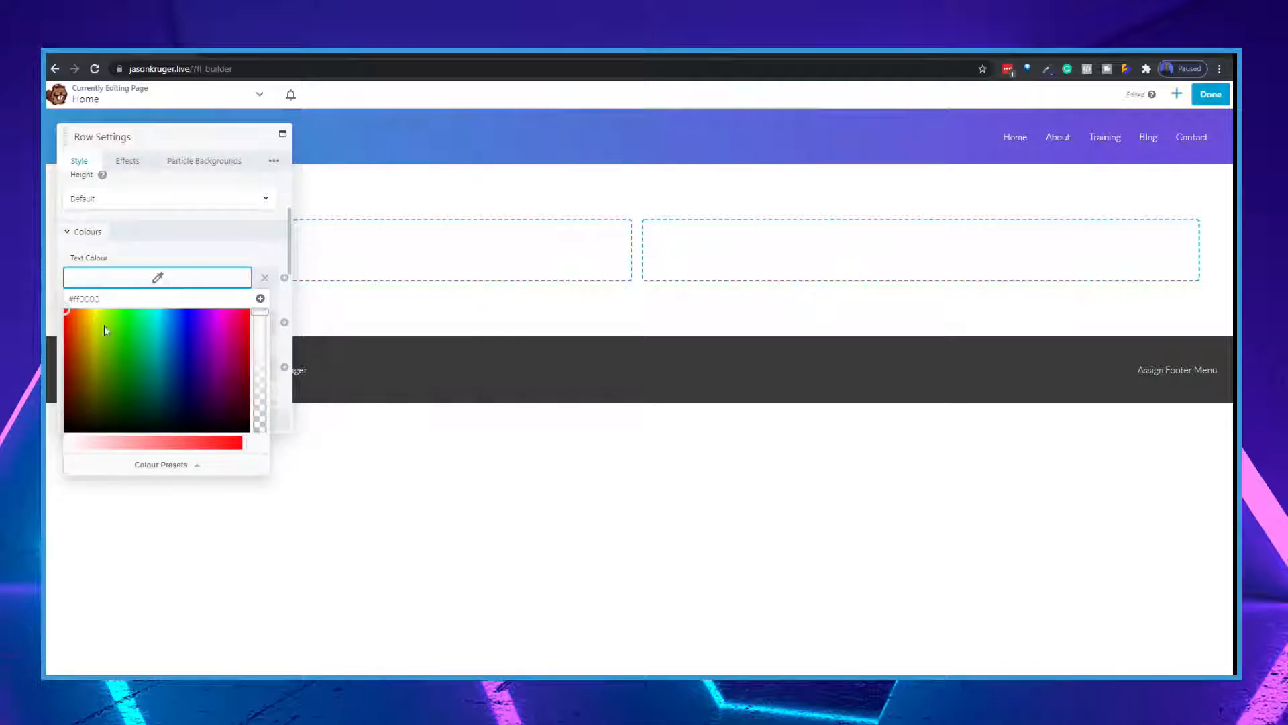
{"action": "left_click_drag", "start_coordinate": [117, 301], "coordinate": [52, 298]}
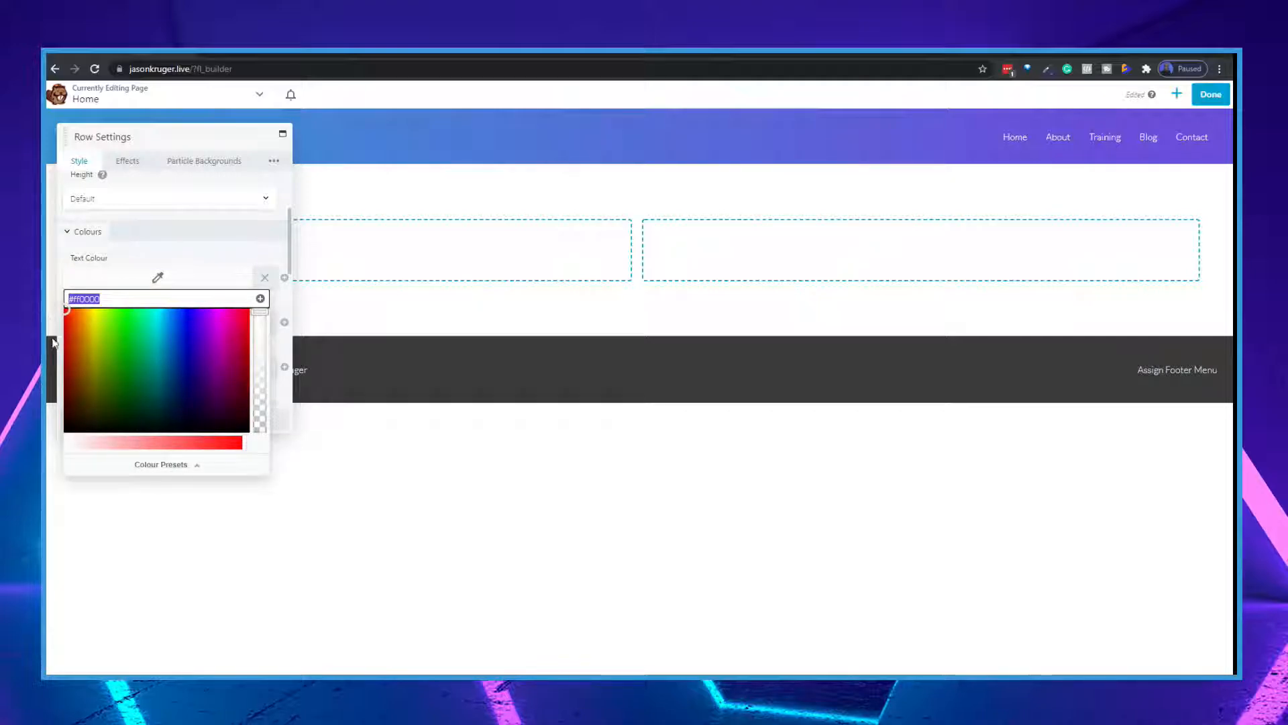
{"action": "type", "text": "ffffff"}
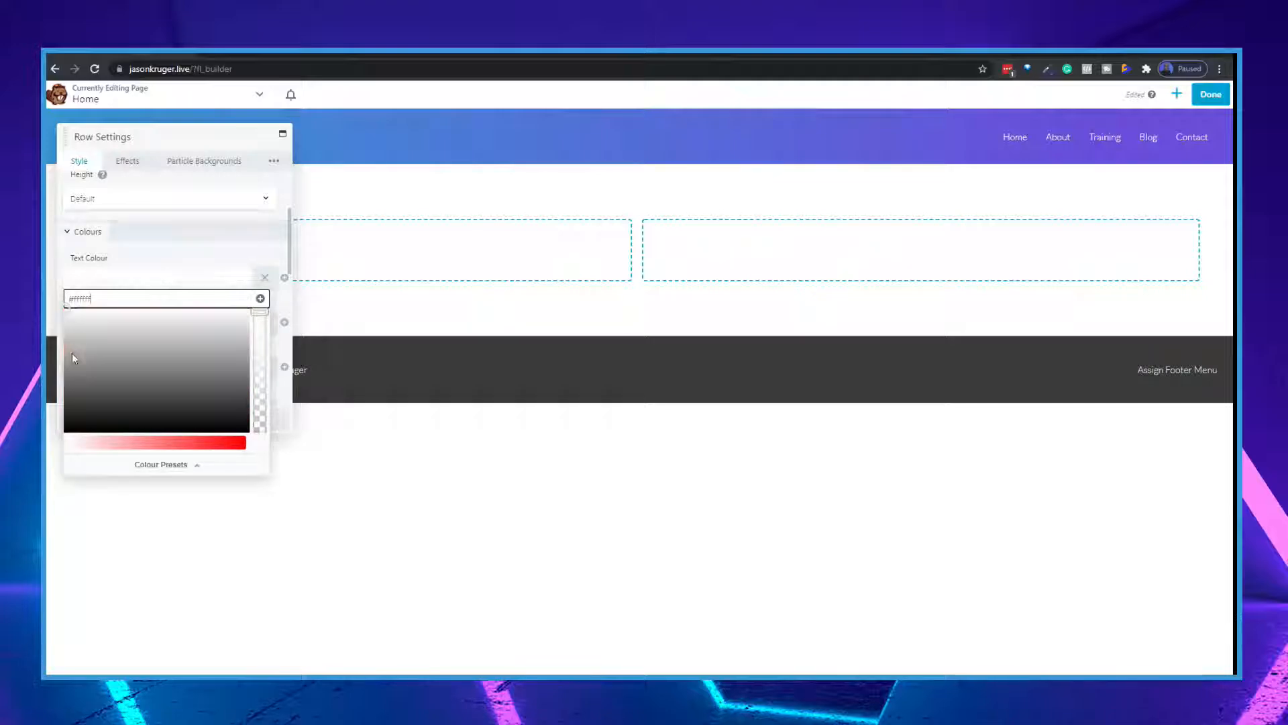
{"action": "left_click", "coordinate": [205, 257]}
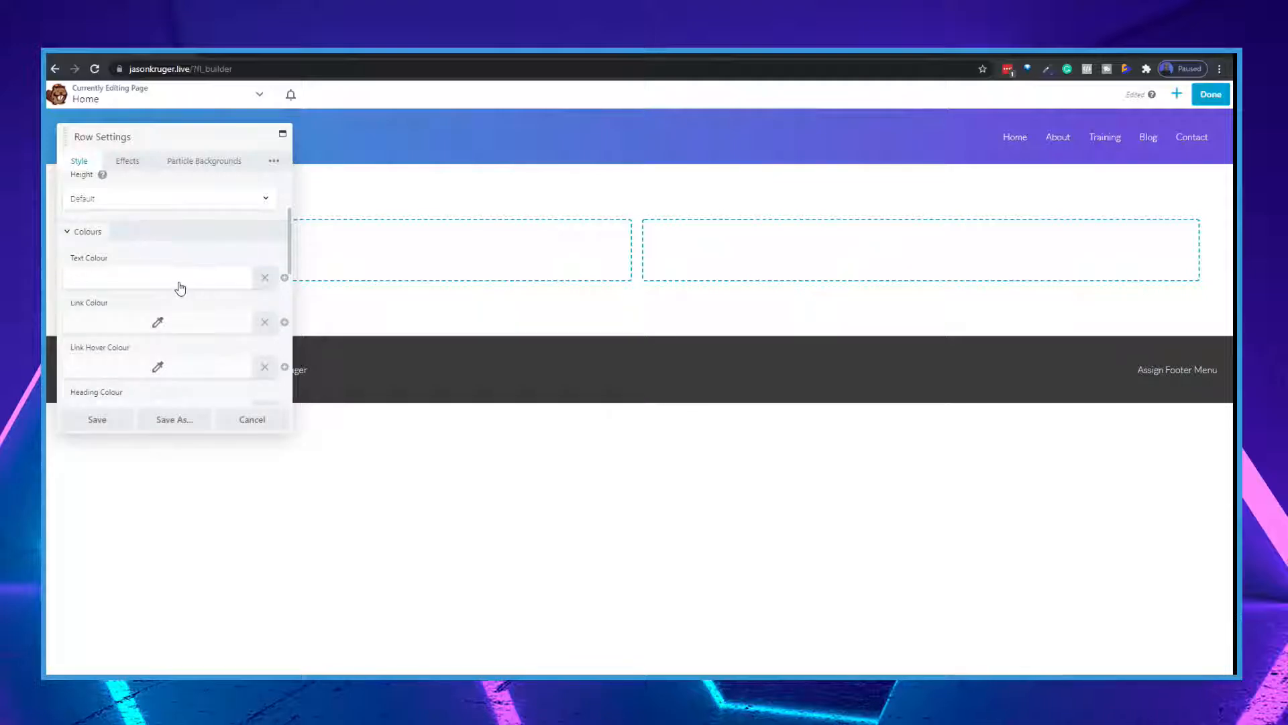
Step: Look at the existing reference website's hero section in its browser tab, and return to the row's background settings
{"action": "scroll", "coordinate": [181, 286], "scroll_direction": "down", "scroll_amount": 2}
{"action": "scroll", "coordinate": [156, 329], "scroll_direction": "down", "scroll_amount": 1}
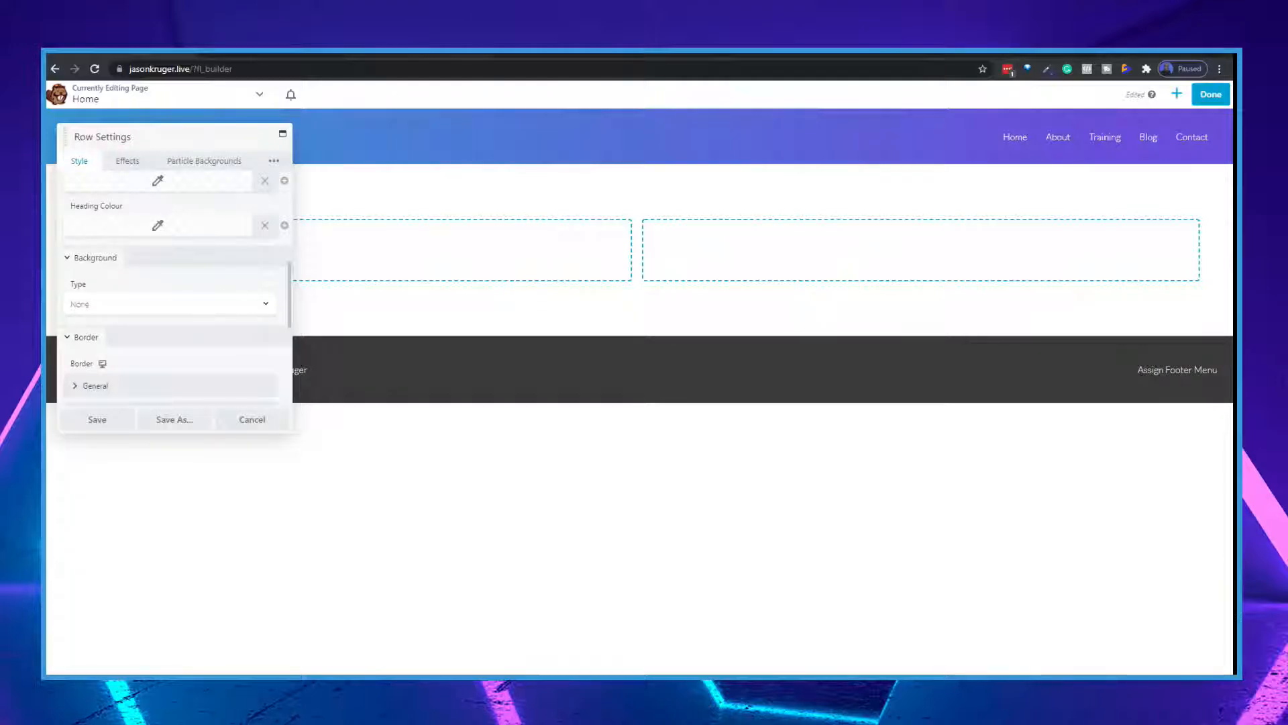
{"action": "left_click", "coordinate": [424, 56]}
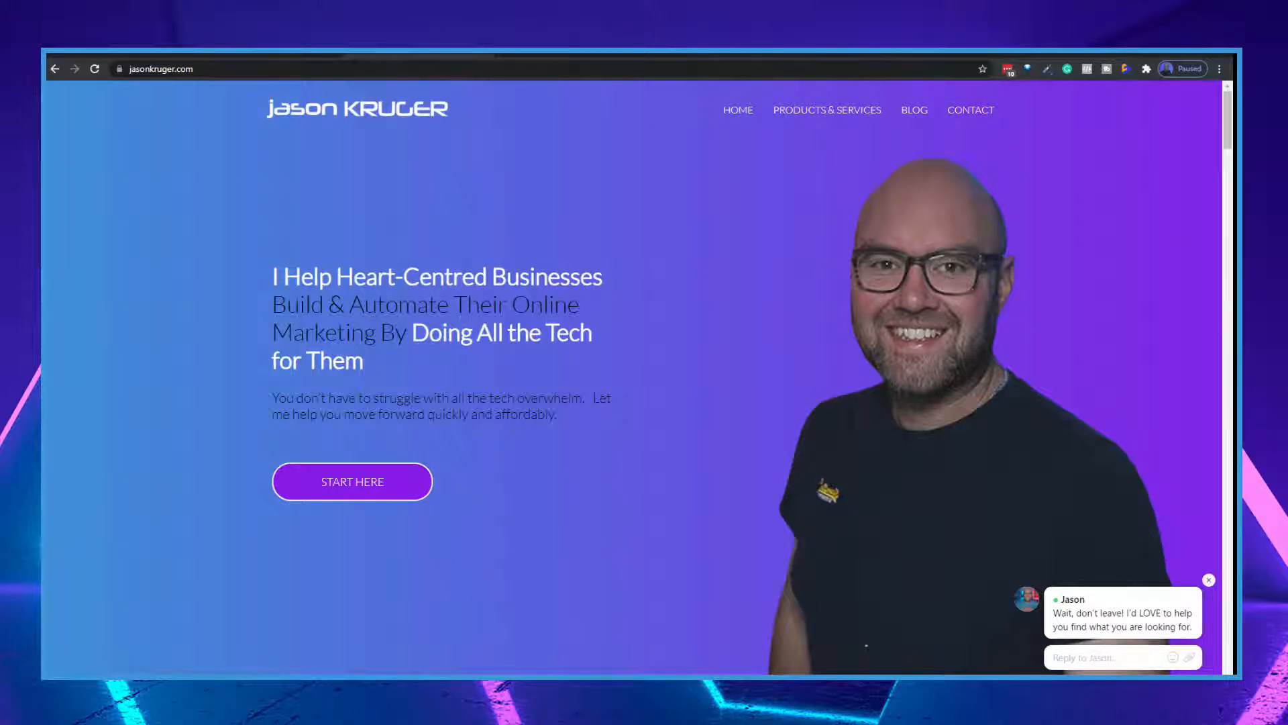
{"action": "left_click", "coordinate": [102, 55]}
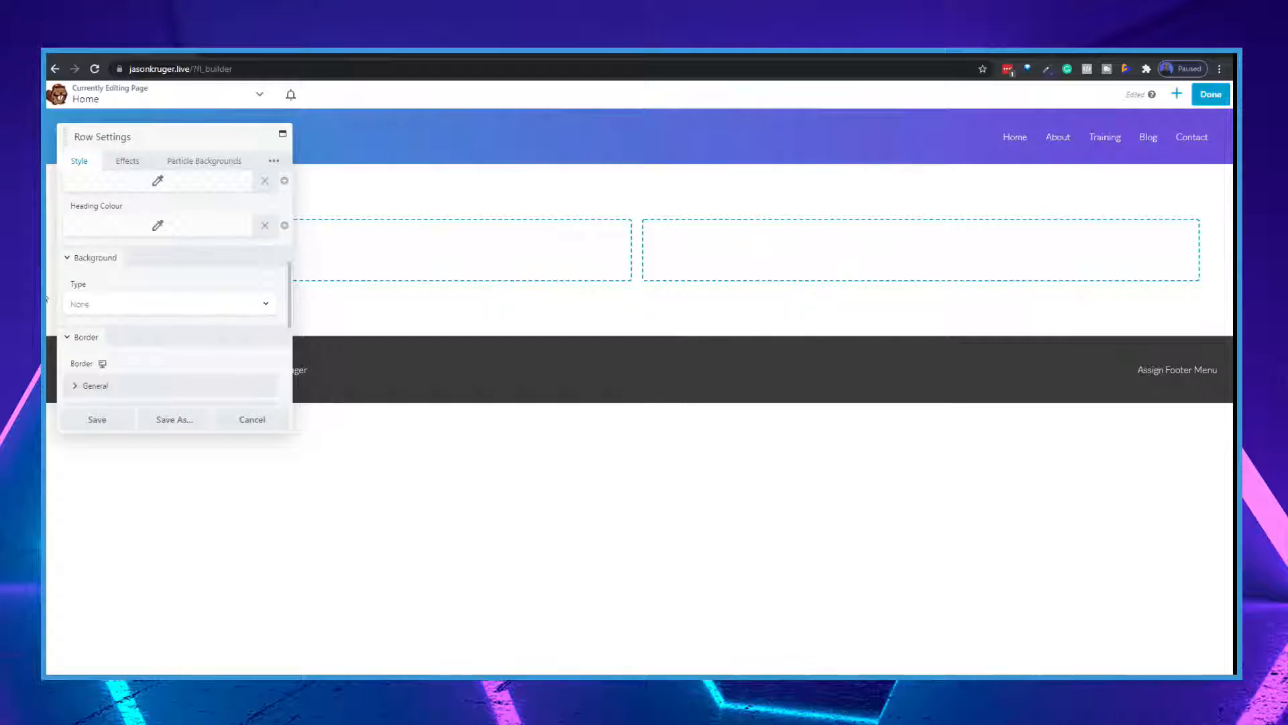
Step: Give the row a Photo background using the blurred studio image Current-Studio-Blur.png from the media library
{"action": "left_click", "coordinate": [103, 307]}
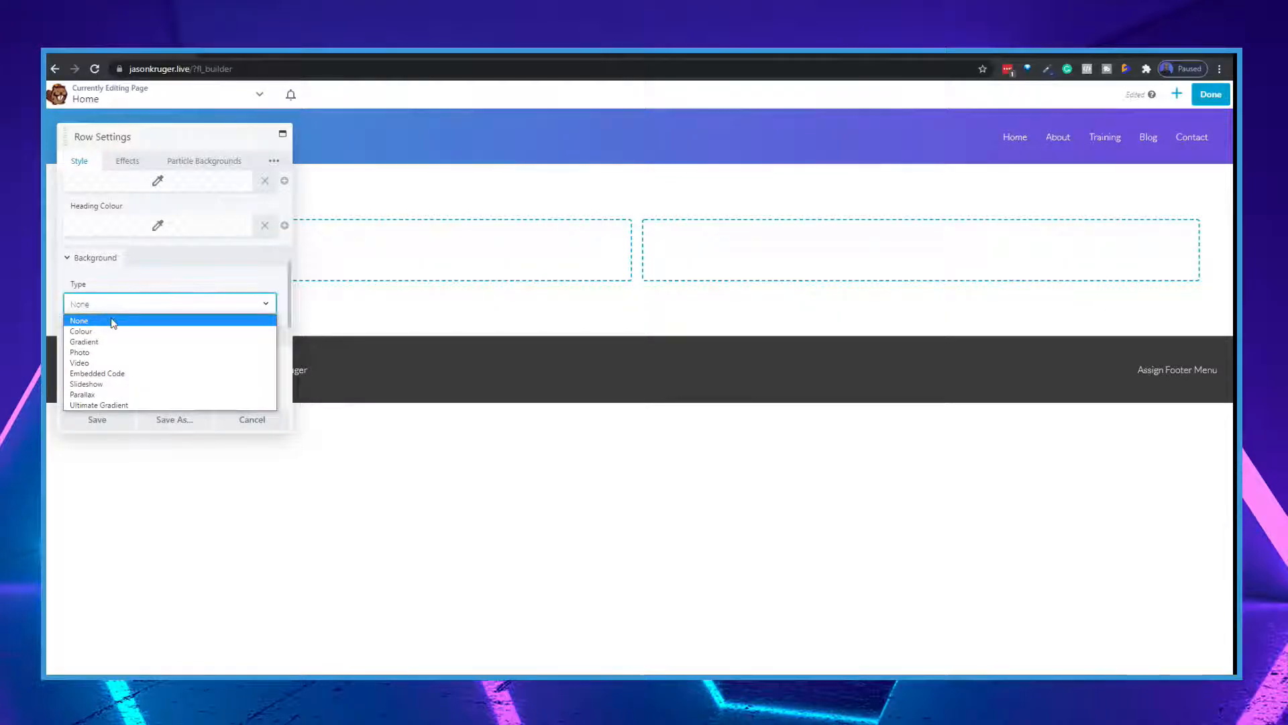
{"action": "left_click", "coordinate": [104, 356]}
{"action": "scroll", "coordinate": [151, 363], "scroll_direction": "down", "scroll_amount": 2}
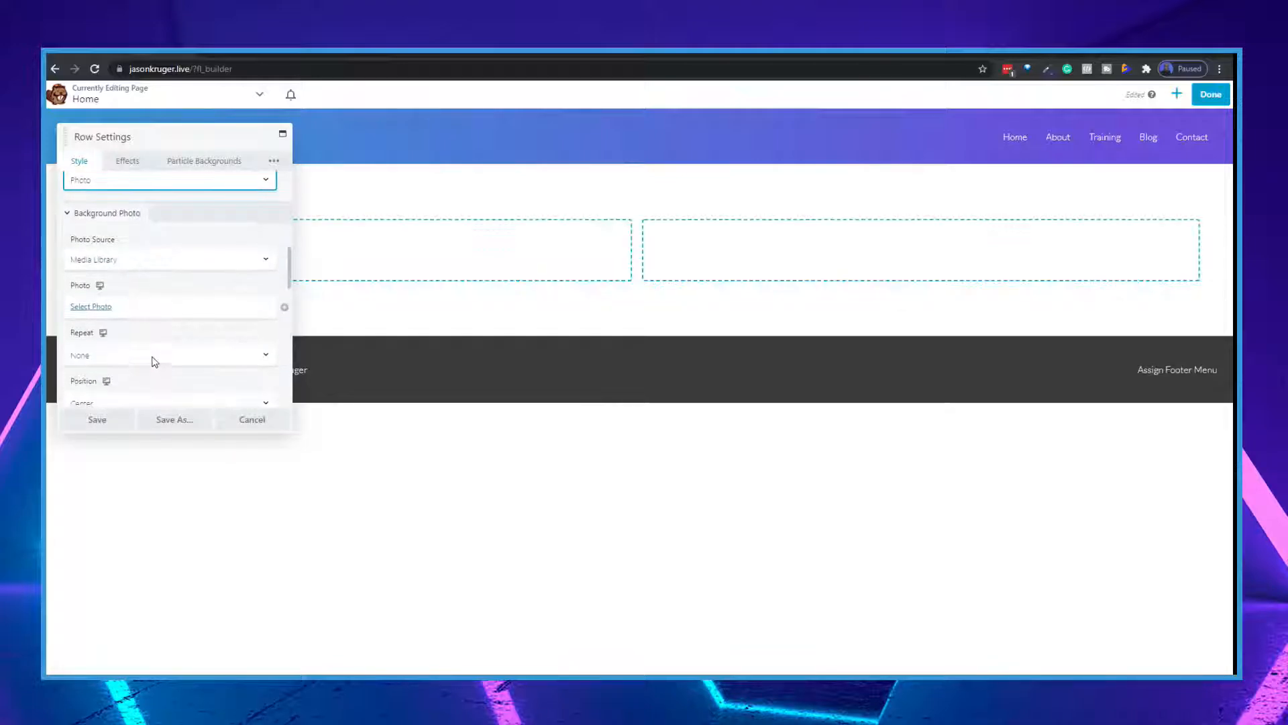
{"action": "left_click", "coordinate": [92, 307]}
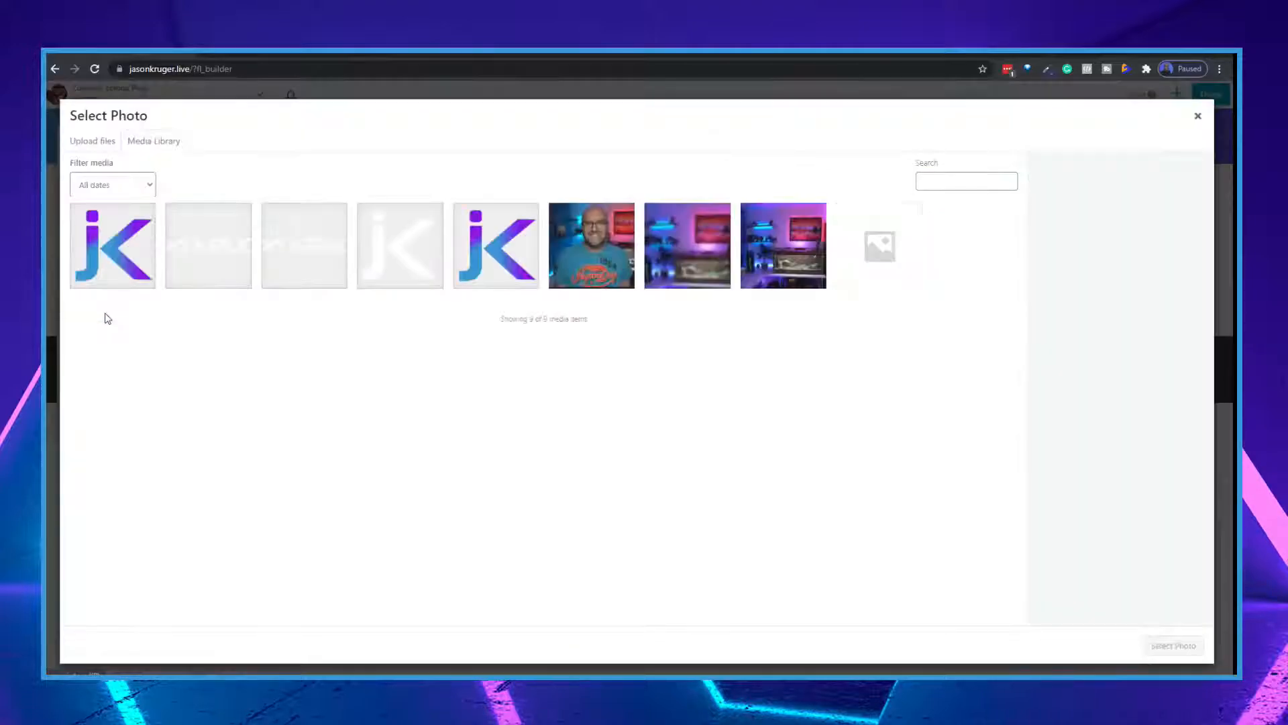
{"action": "left_click", "coordinate": [693, 263]}
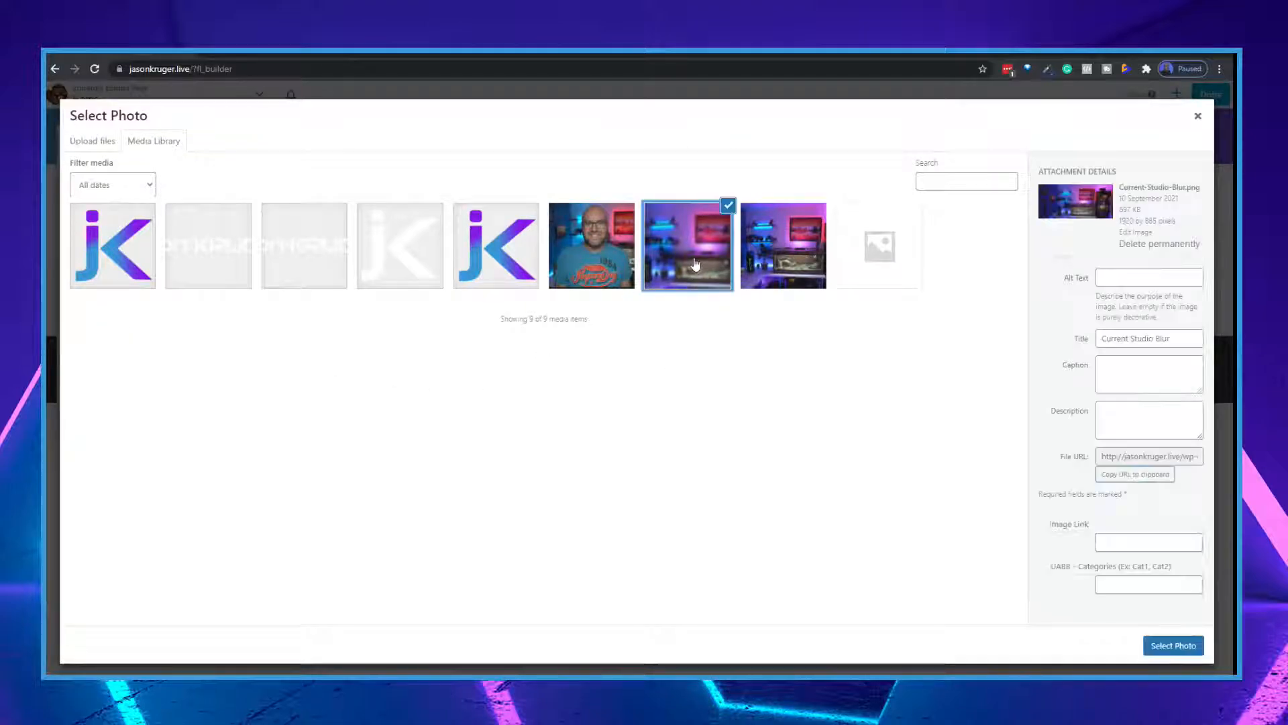
{"action": "left_click", "coordinate": [1169, 644]}
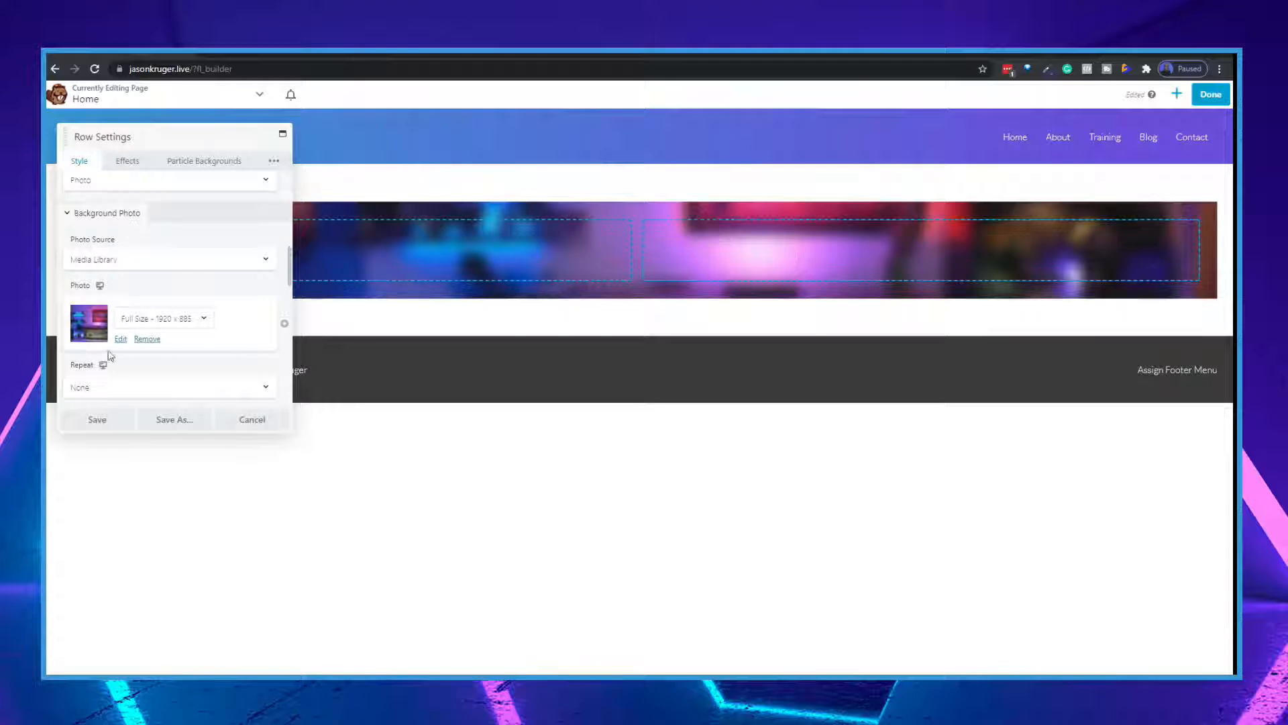
{"action": "left_click", "coordinate": [100, 421]}
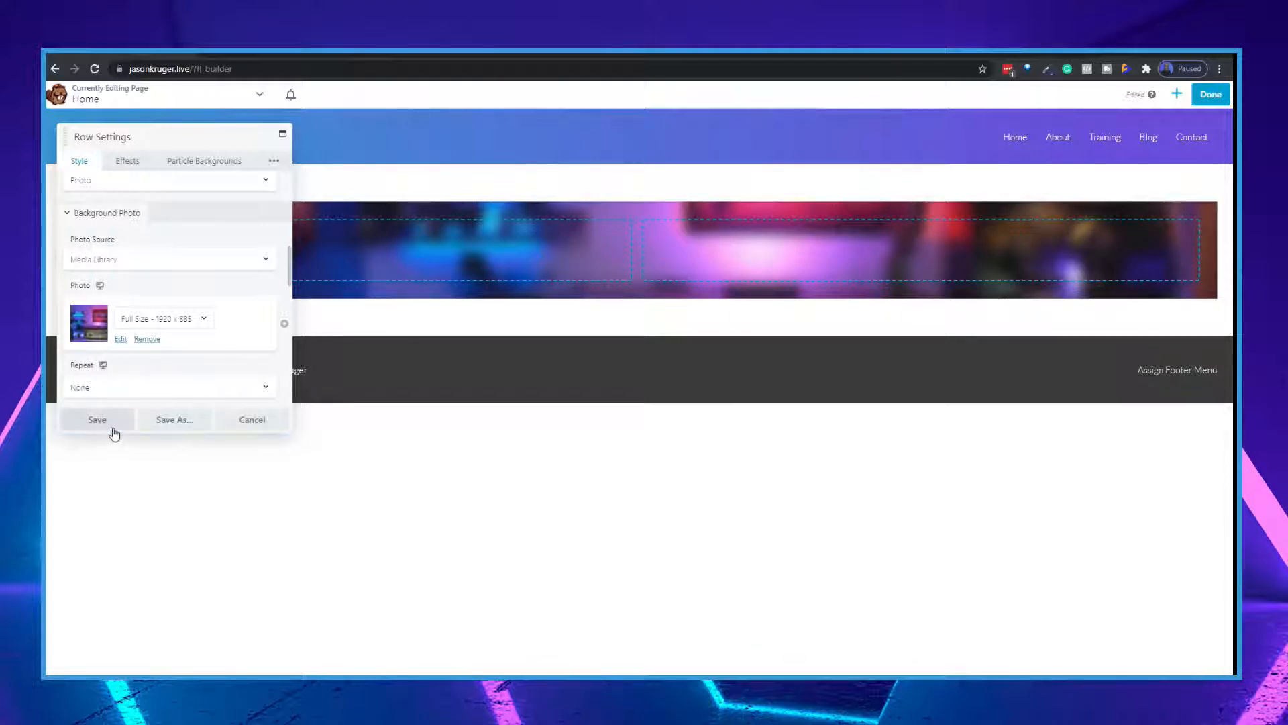
Step: Try Full Height as the hero row's height and check how the row fills the page
{"action": "scroll", "coordinate": [155, 389], "scroll_direction": "down", "scroll_amount": 2}
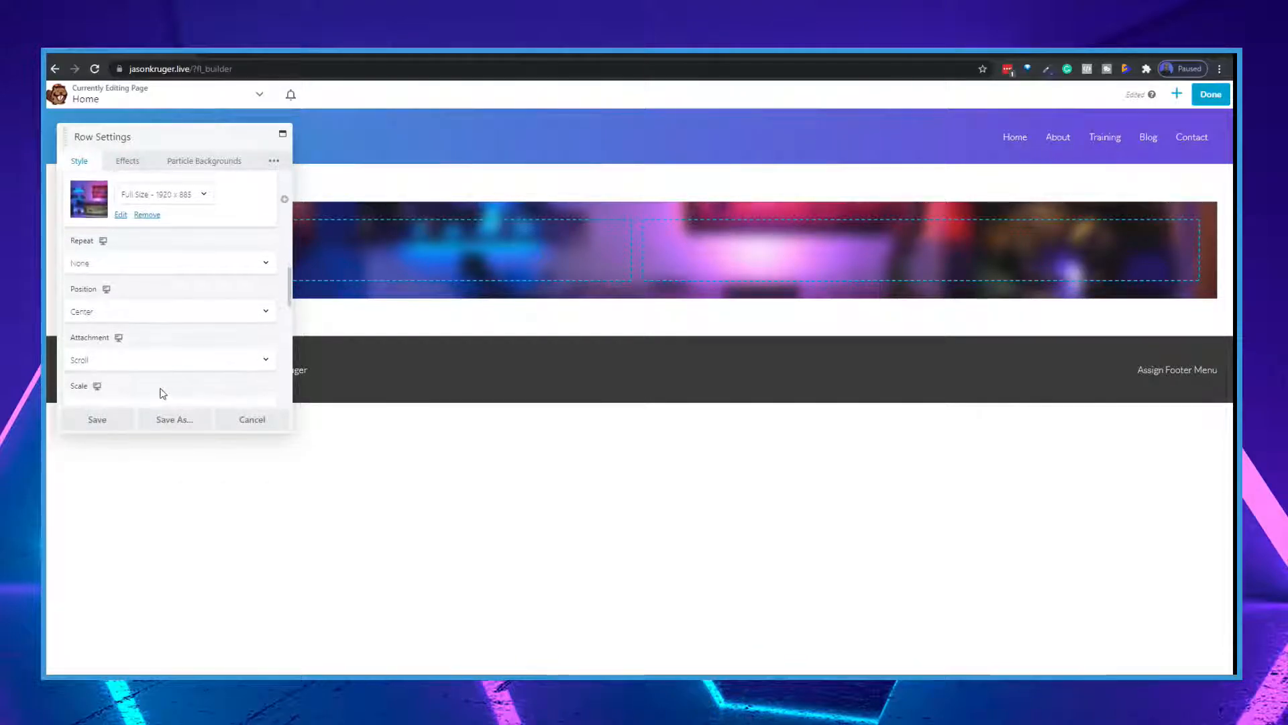
{"action": "scroll", "coordinate": [195, 354], "scroll_direction": "down", "scroll_amount": 1}
{"action": "scroll", "coordinate": [196, 355], "scroll_direction": "down", "scroll_amount": 1}
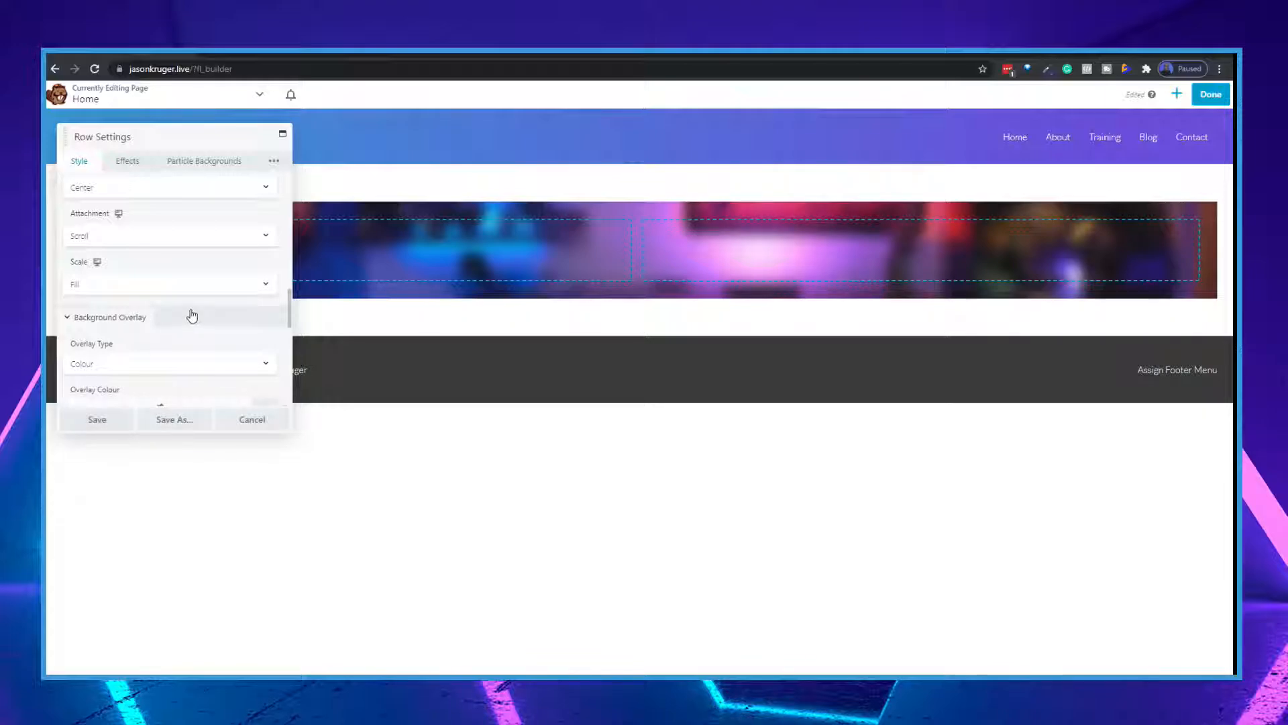
{"action": "scroll", "coordinate": [162, 259], "scroll_direction": "up", "scroll_amount": 3}
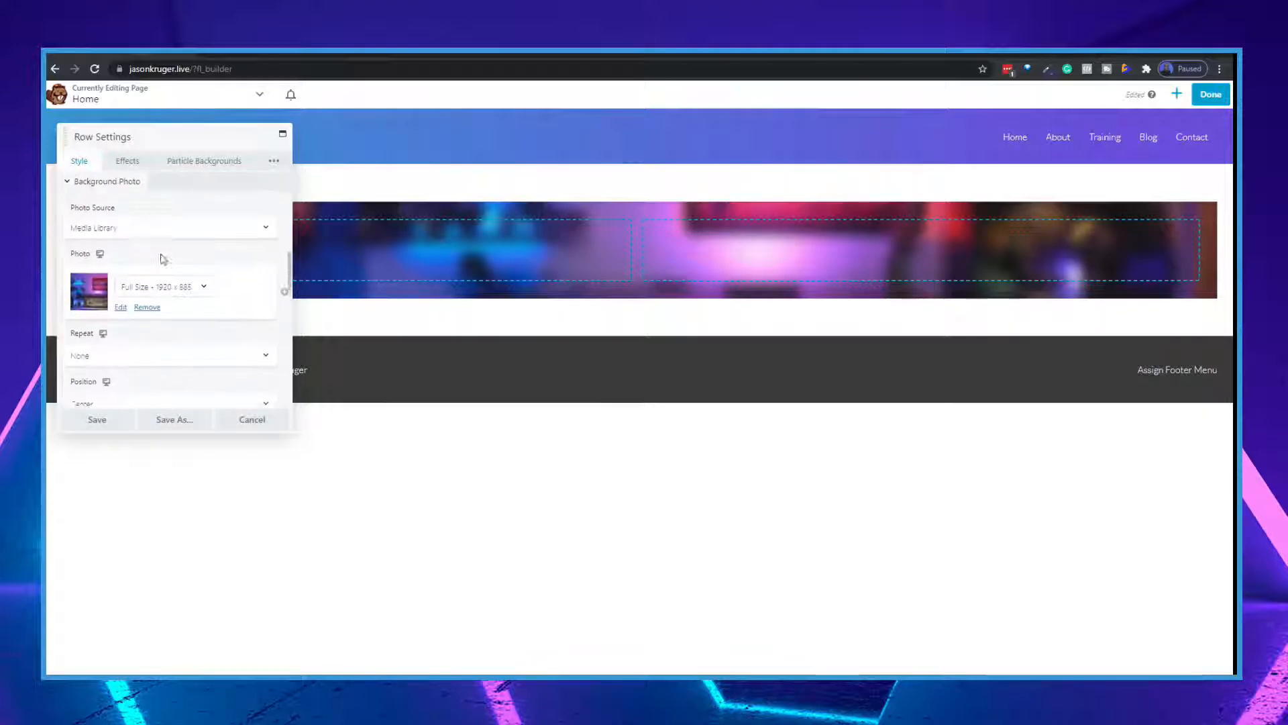
{"action": "scroll", "coordinate": [161, 258], "scroll_direction": "up", "scroll_amount": 5}
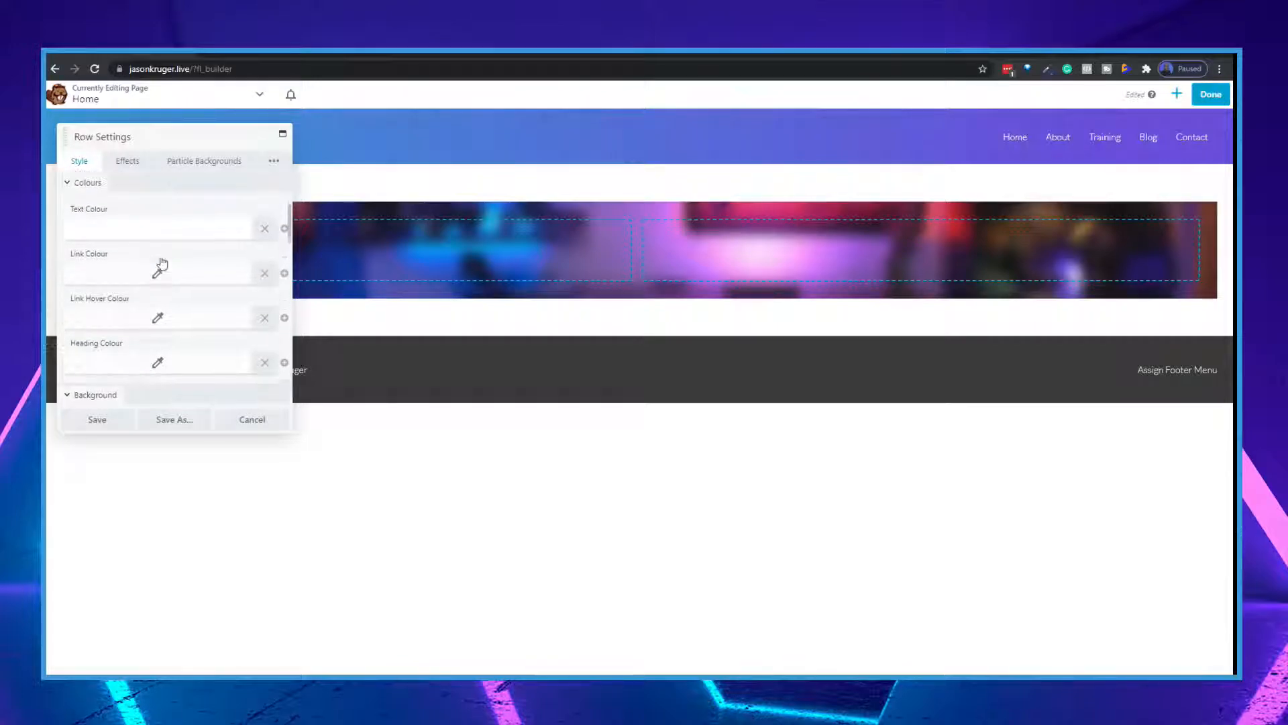
{"action": "scroll", "coordinate": [161, 262], "scroll_direction": "up", "scroll_amount": 3}
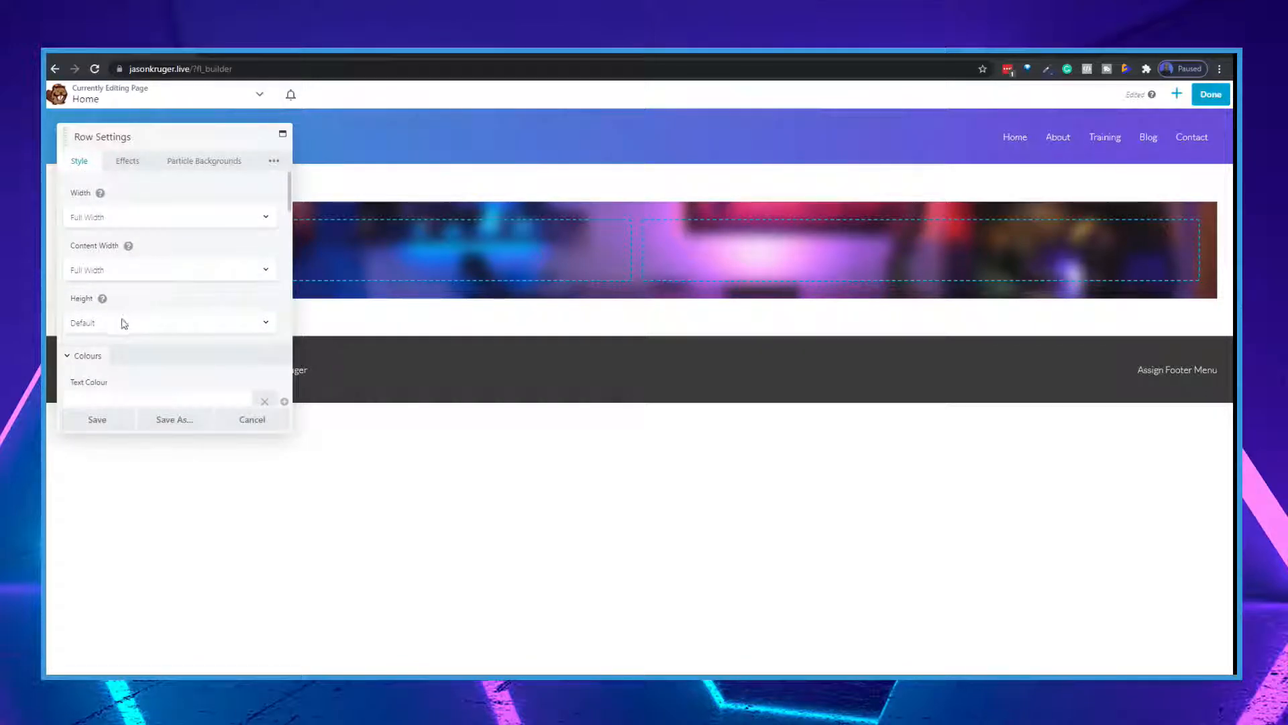
{"action": "left_click", "coordinate": [124, 323]}
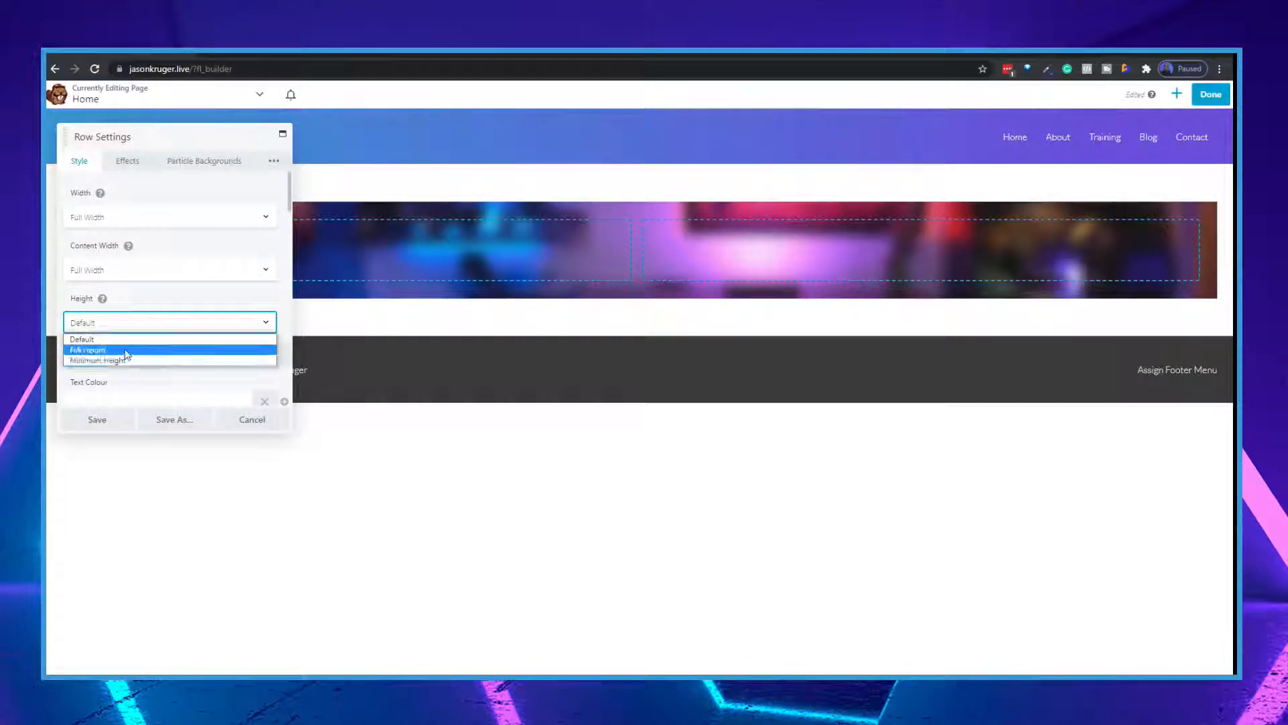
{"action": "left_click", "coordinate": [126, 350]}
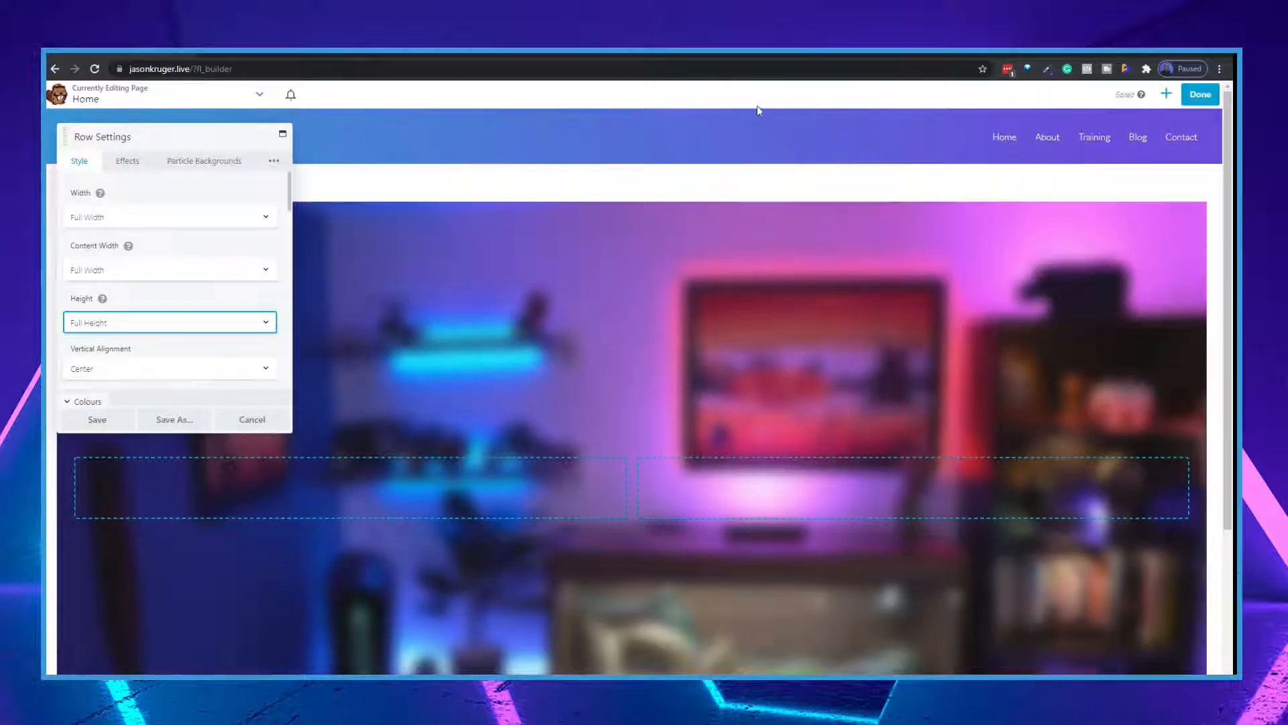
{"action": "scroll", "coordinate": [747, 595], "scroll_direction": "down", "scroll_amount": 3}
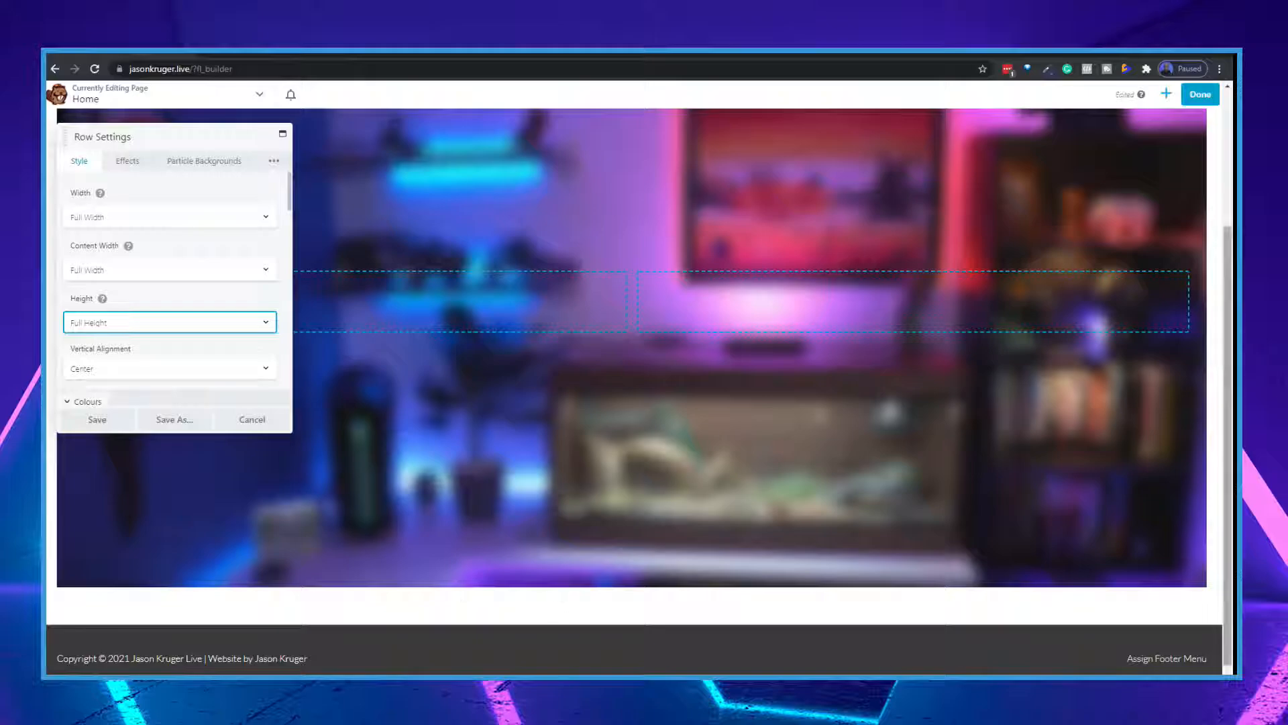
{"action": "scroll", "coordinate": [966, 446], "scroll_direction": "up", "scroll_amount": 3}
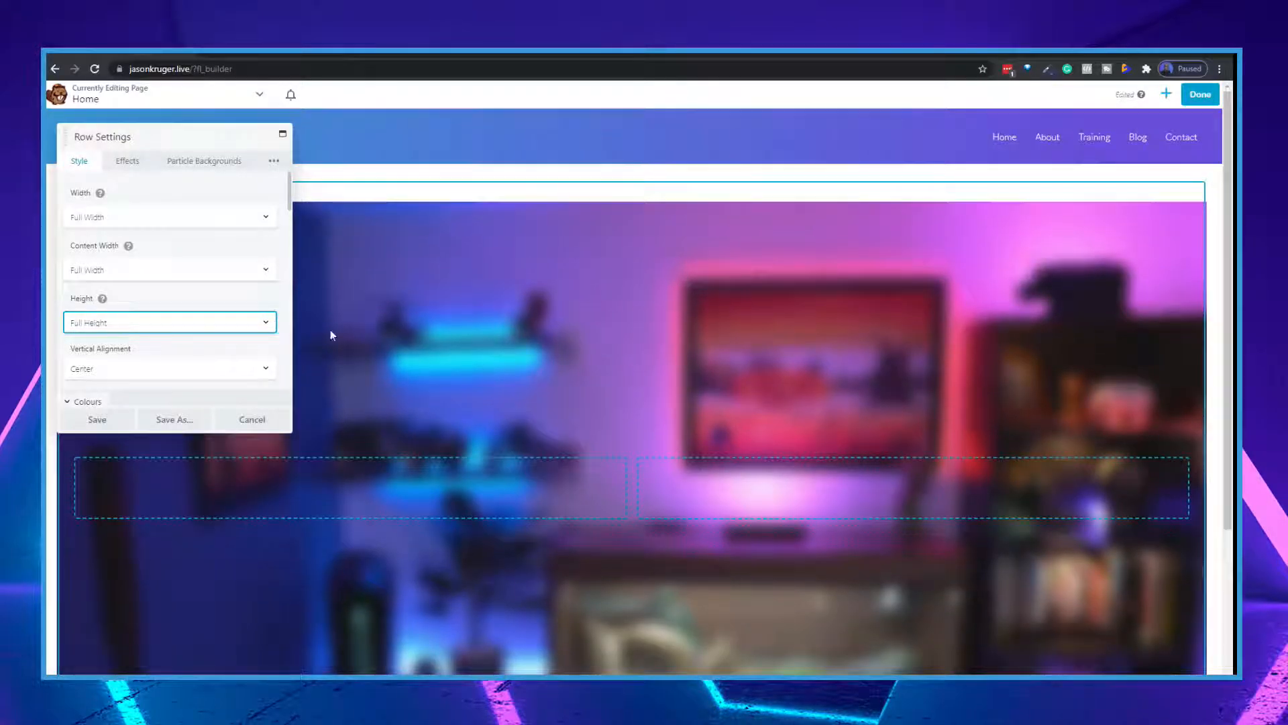
Step: Set the row's height to Minimum Height with a value of 500 px and save the row settings
{"action": "left_click", "coordinate": [132, 323]}
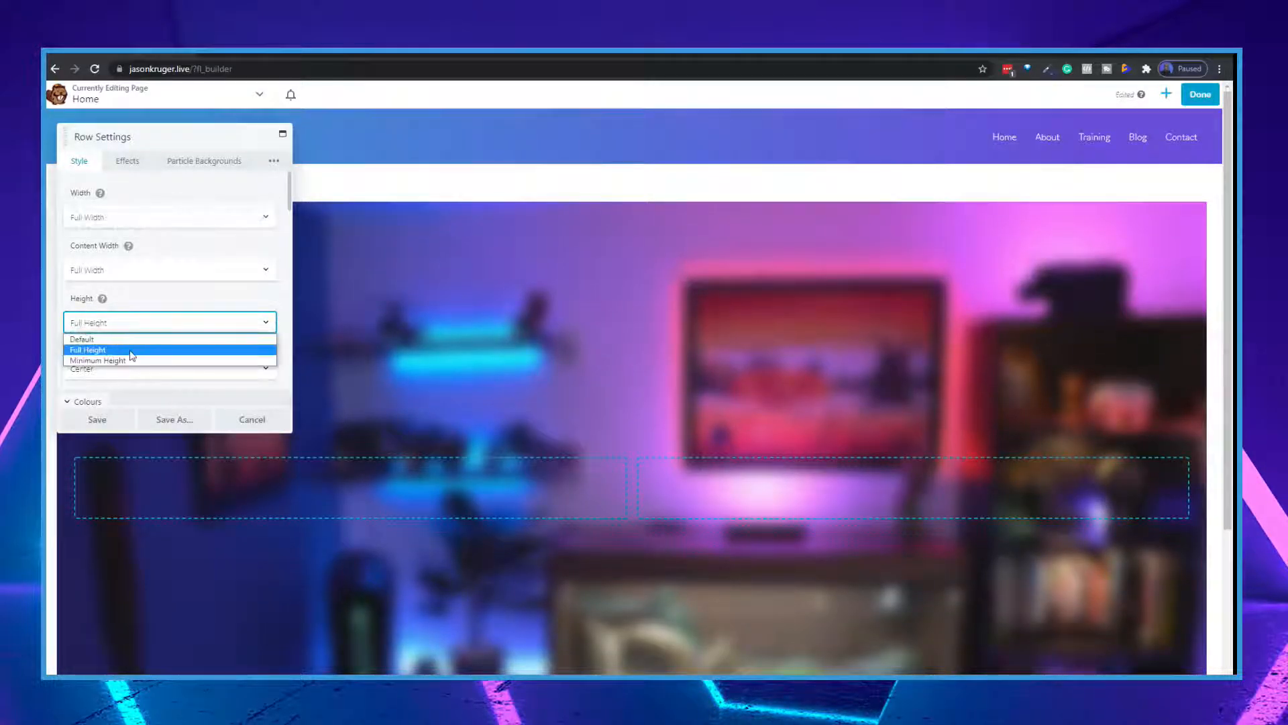
{"action": "left_click", "coordinate": [120, 361]}
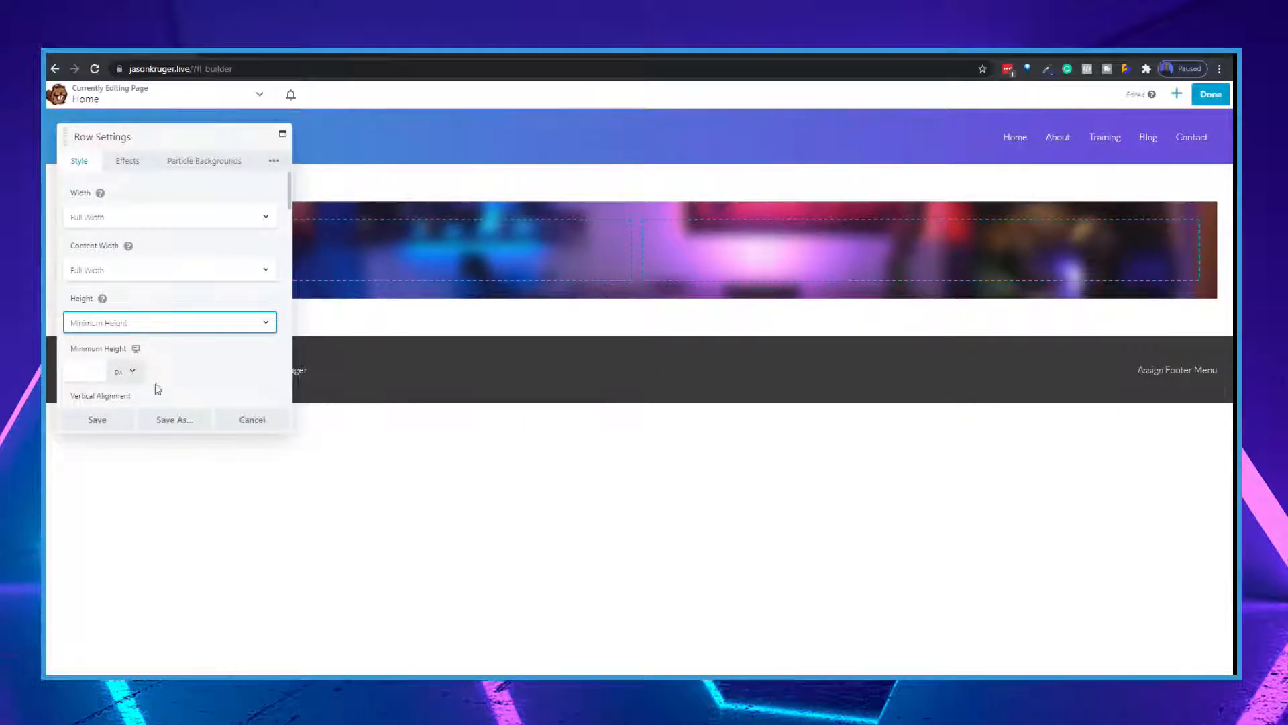
{"action": "left_click", "coordinate": [93, 366]}
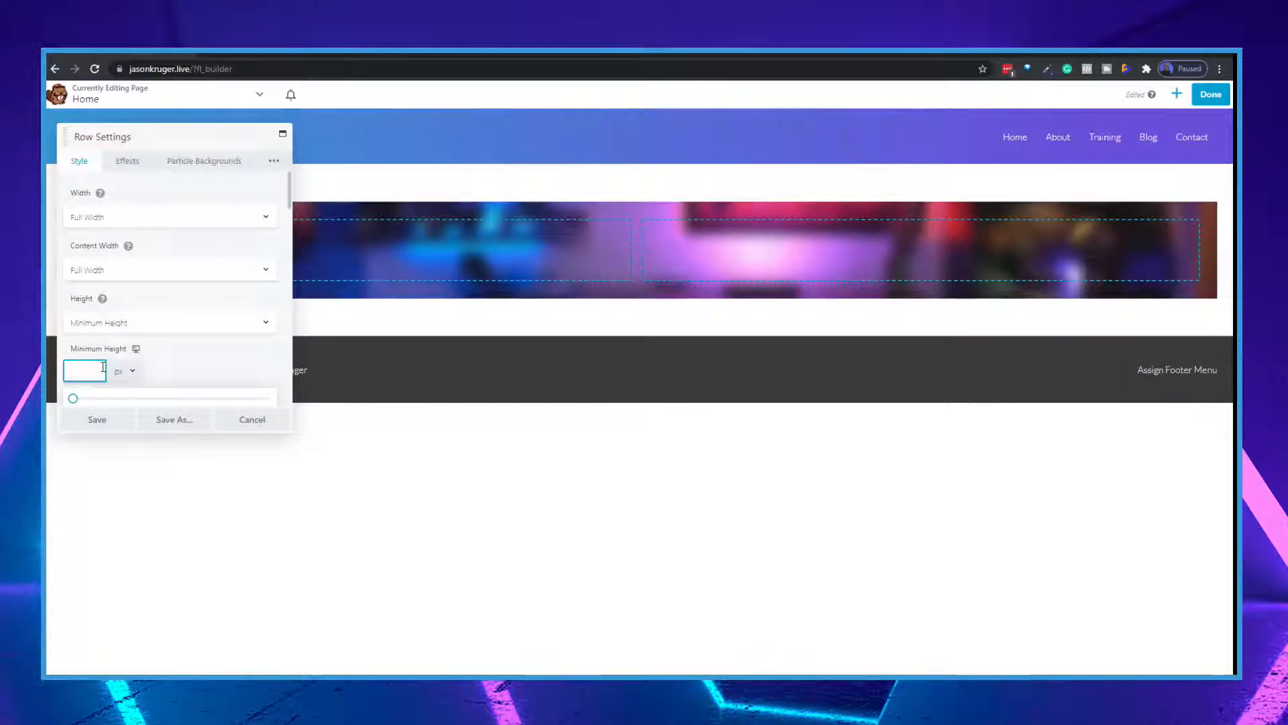
{"action": "type", "text": "500"}
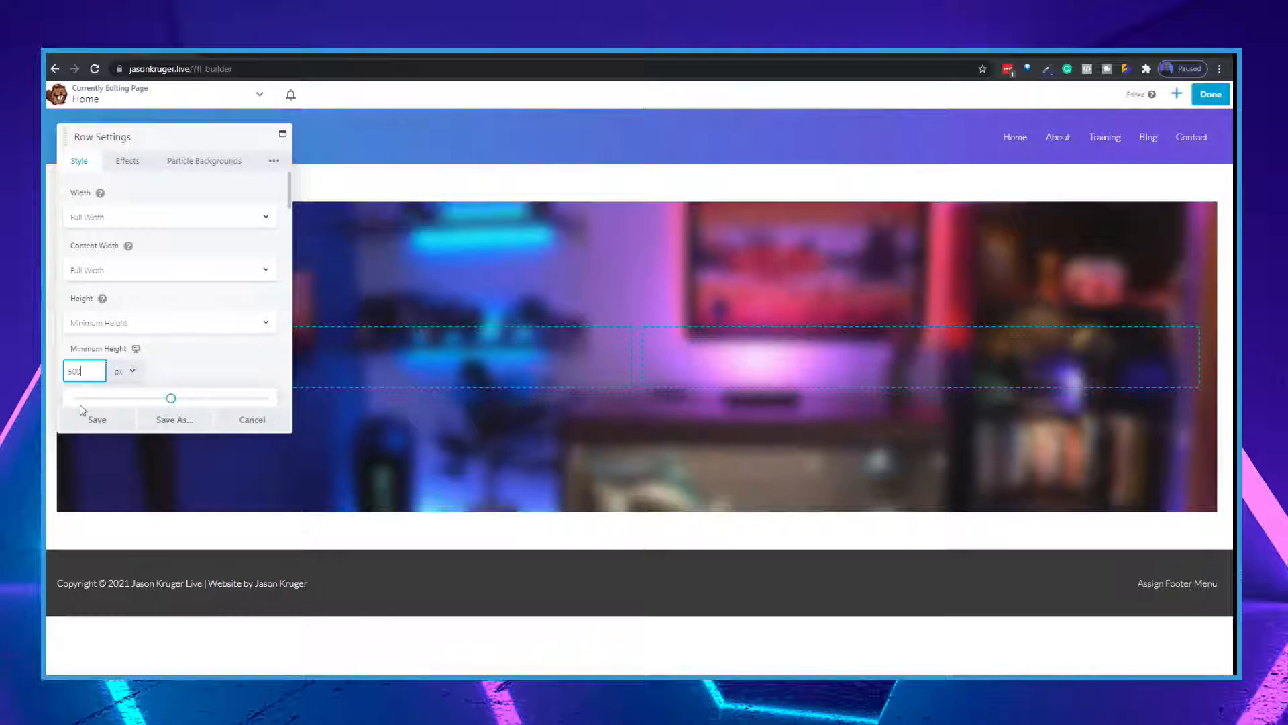
{"action": "left_click", "coordinate": [108, 419]}
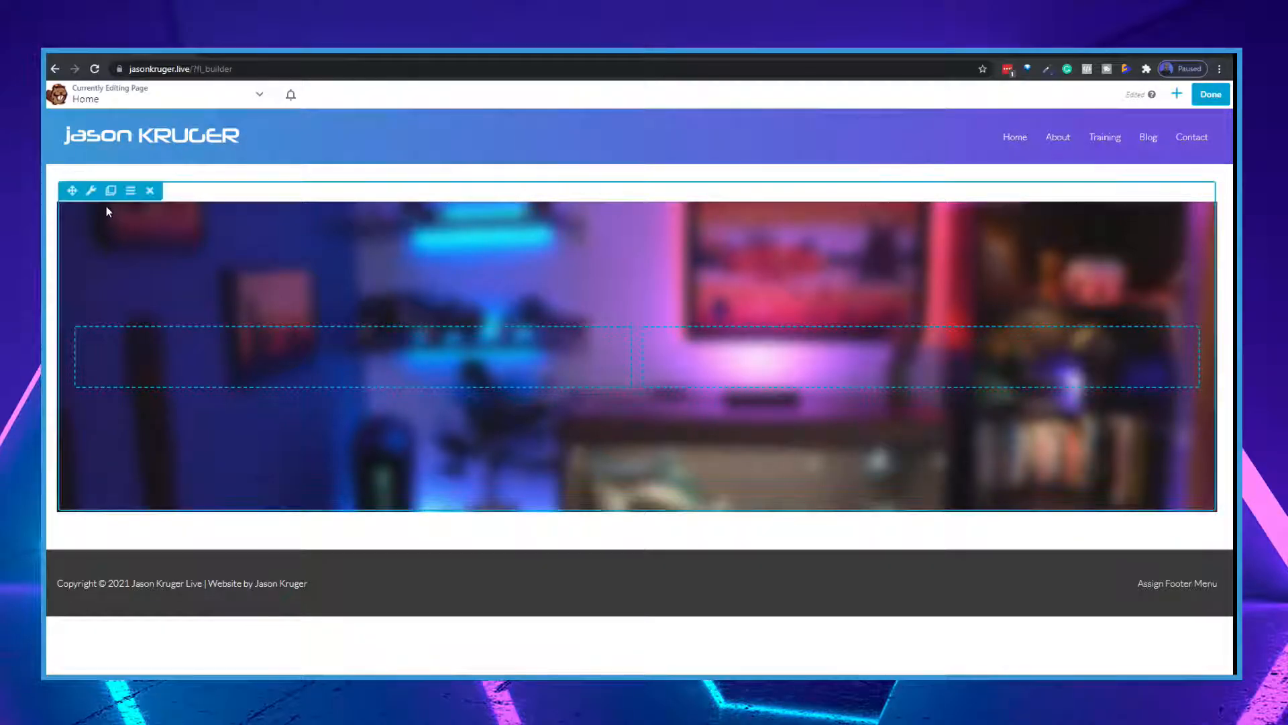
Step: Set the hero row's padding to 0 px on all four sides and save the row settings
{"action": "left_click", "coordinate": [90, 195]}
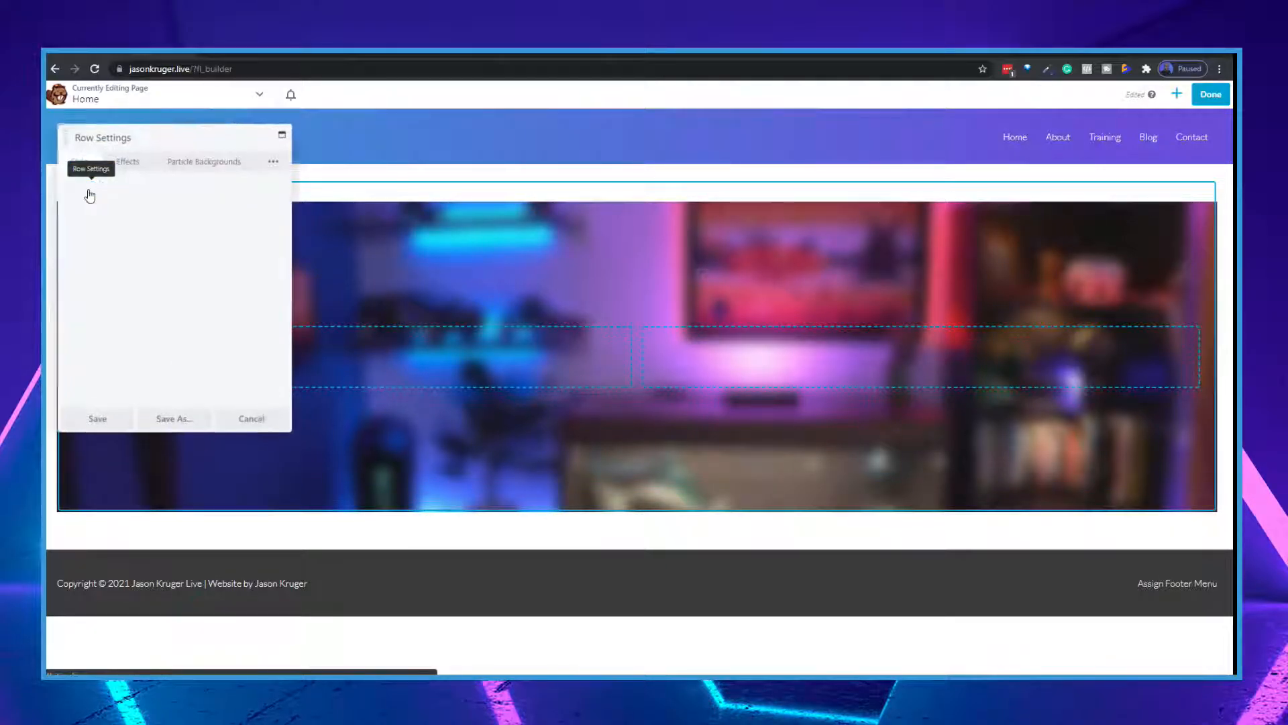
{"action": "left_click", "coordinate": [274, 161]}
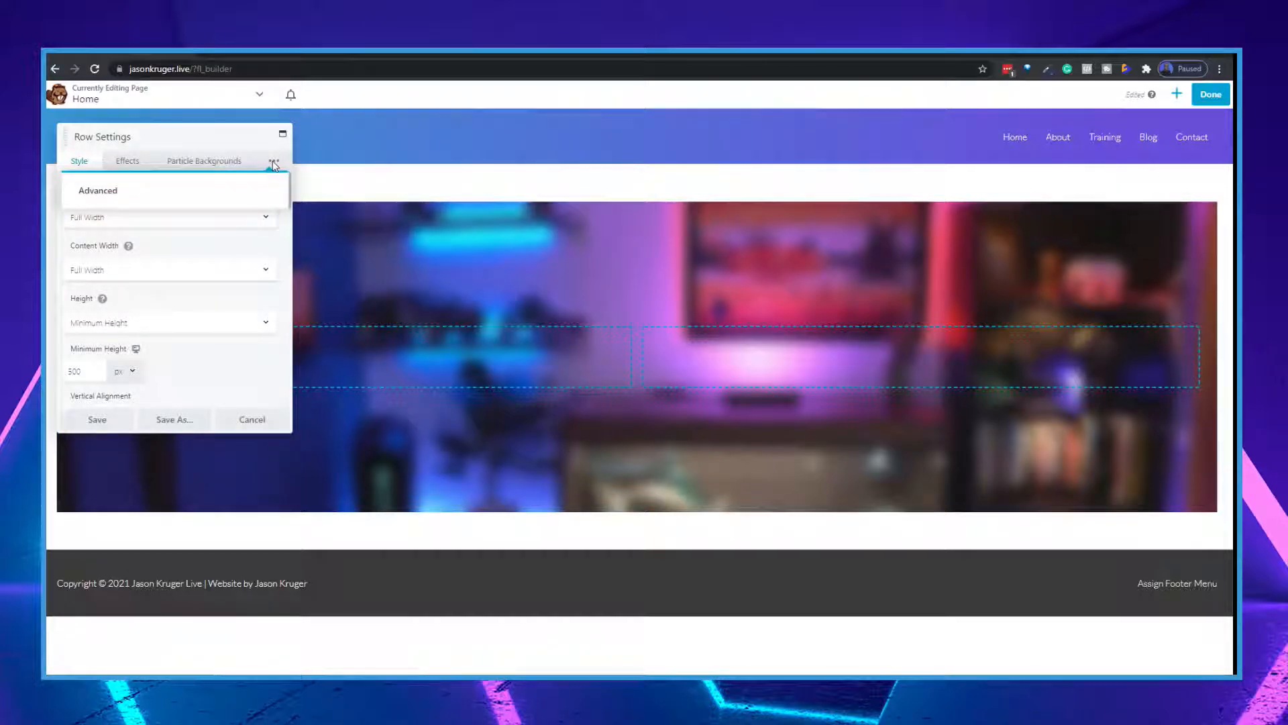
{"action": "left_click", "coordinate": [98, 192]}
{"action": "left_click", "coordinate": [85, 235]}
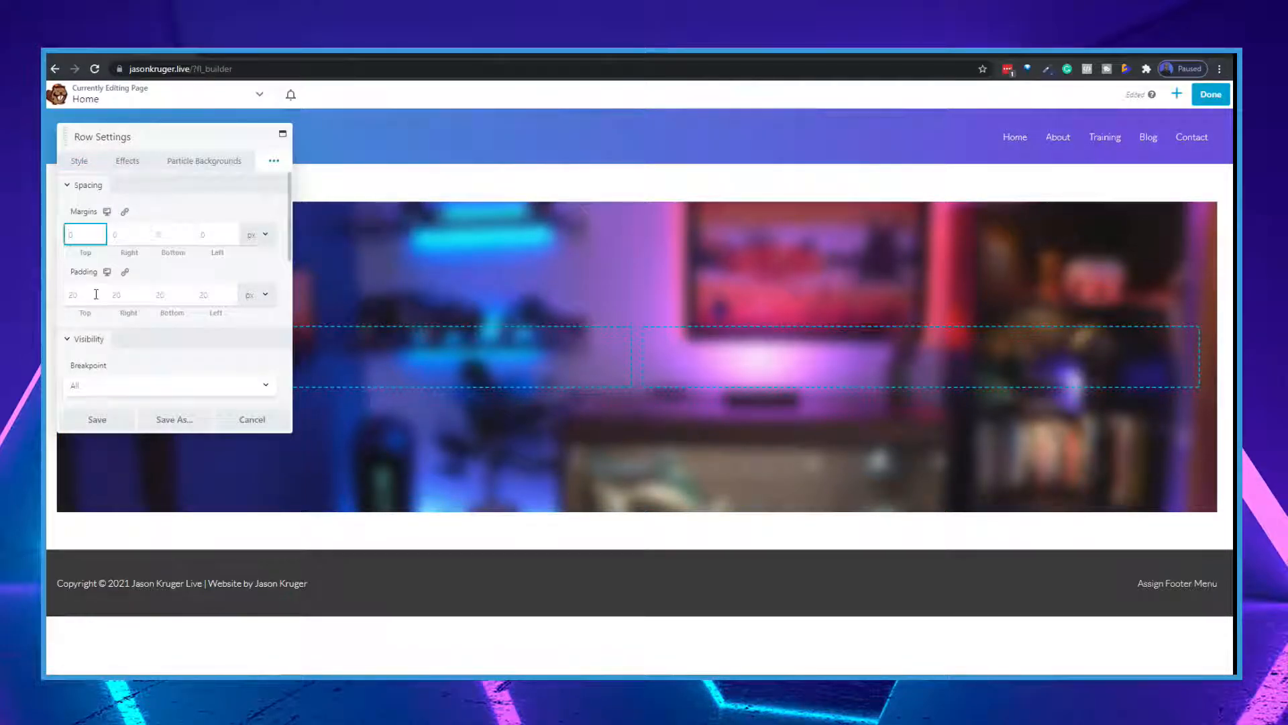
{"action": "left_click", "coordinate": [82, 297]}
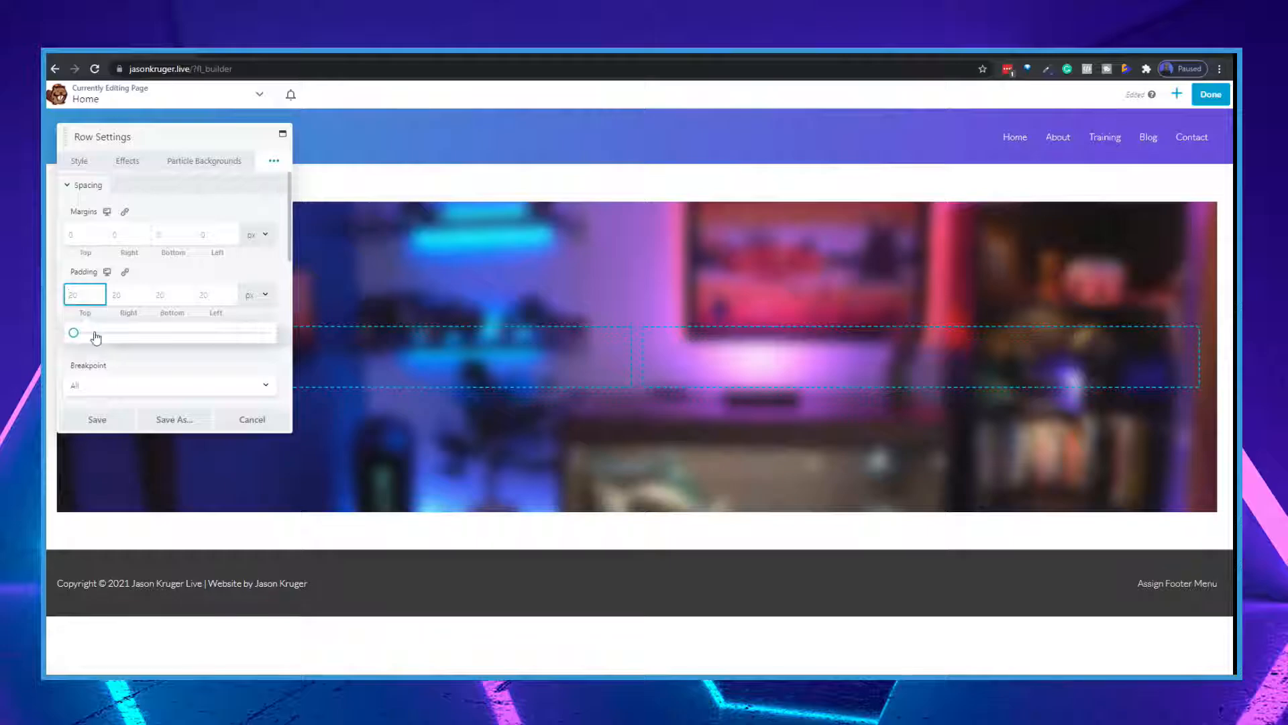
{"action": "type", "text": "0"}
{"action": "key", "text": "Tab"}
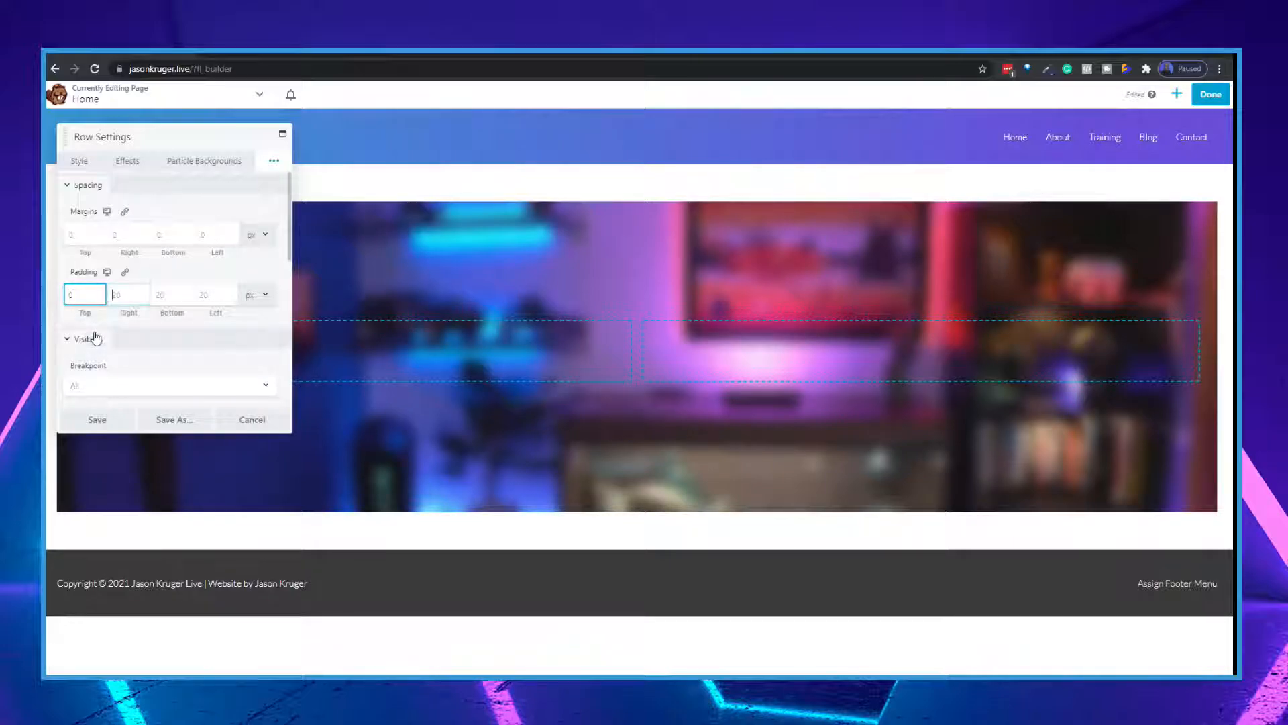
{"action": "type", "text": "0"}
{"action": "key", "text": "Tab"}
{"action": "type", "text": "0"}
{"action": "key", "text": "Tab"}
{"action": "type", "text": "0"}
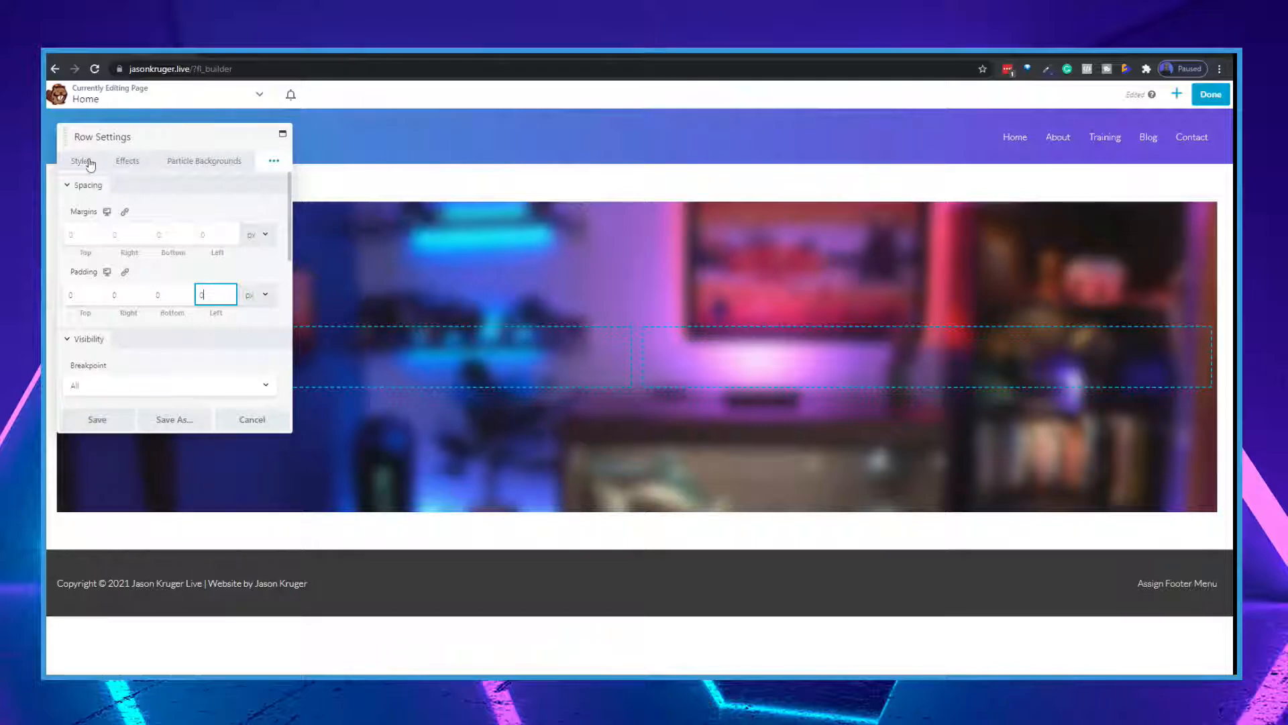
{"action": "left_click", "coordinate": [122, 420]}
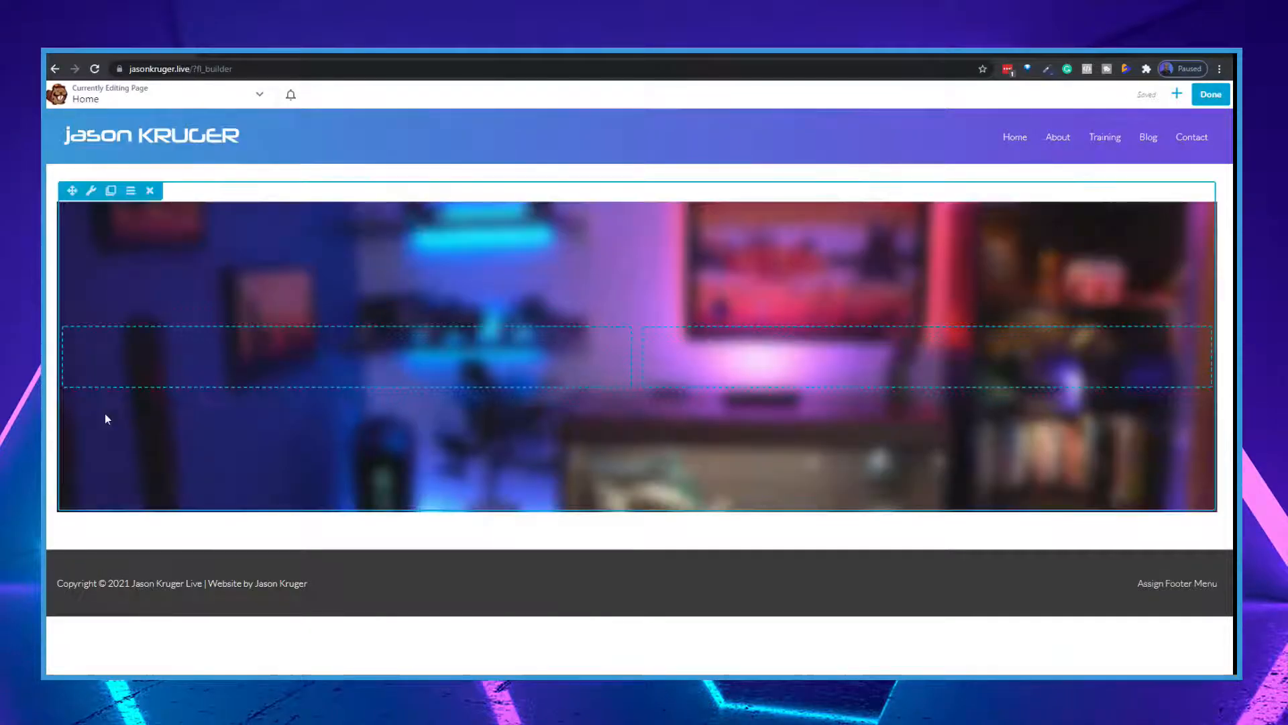
Step: In the WordPress Customiser's global Container settings, set the layout to Full Width / Stretched and publish the change
{"action": "left_click", "coordinate": [254, 53]}
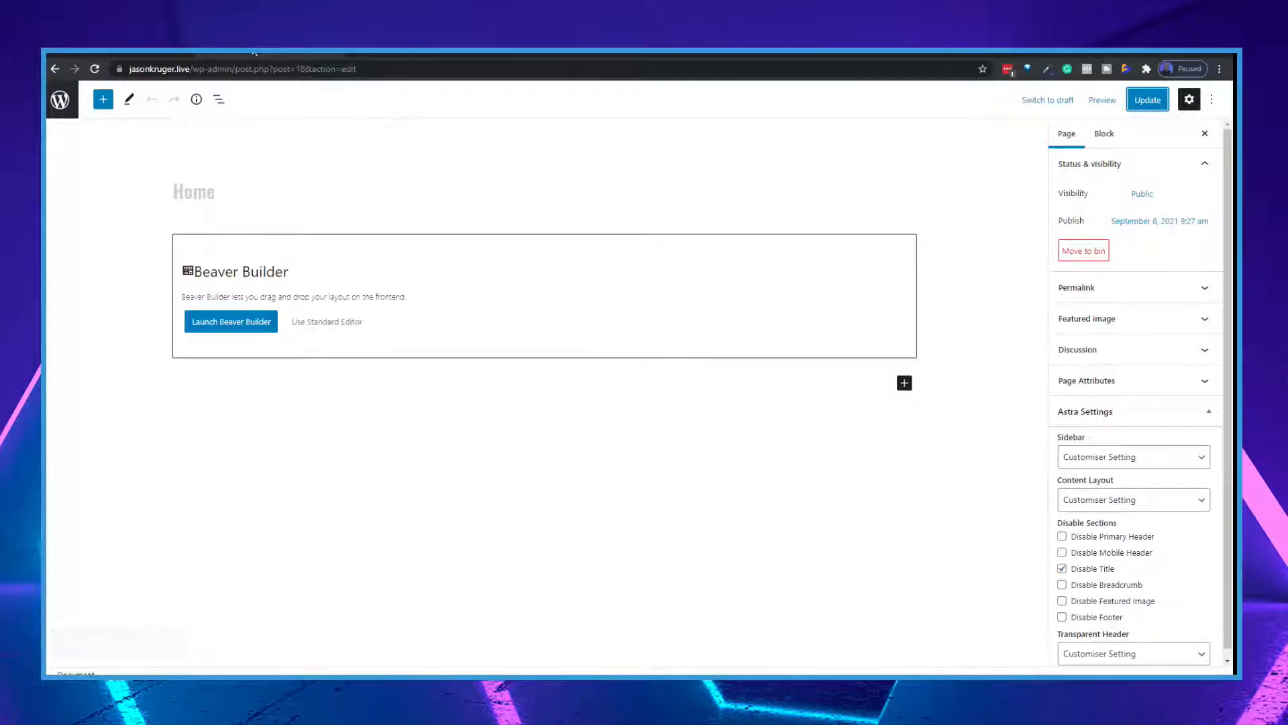
{"action": "left_click", "coordinate": [64, 101]}
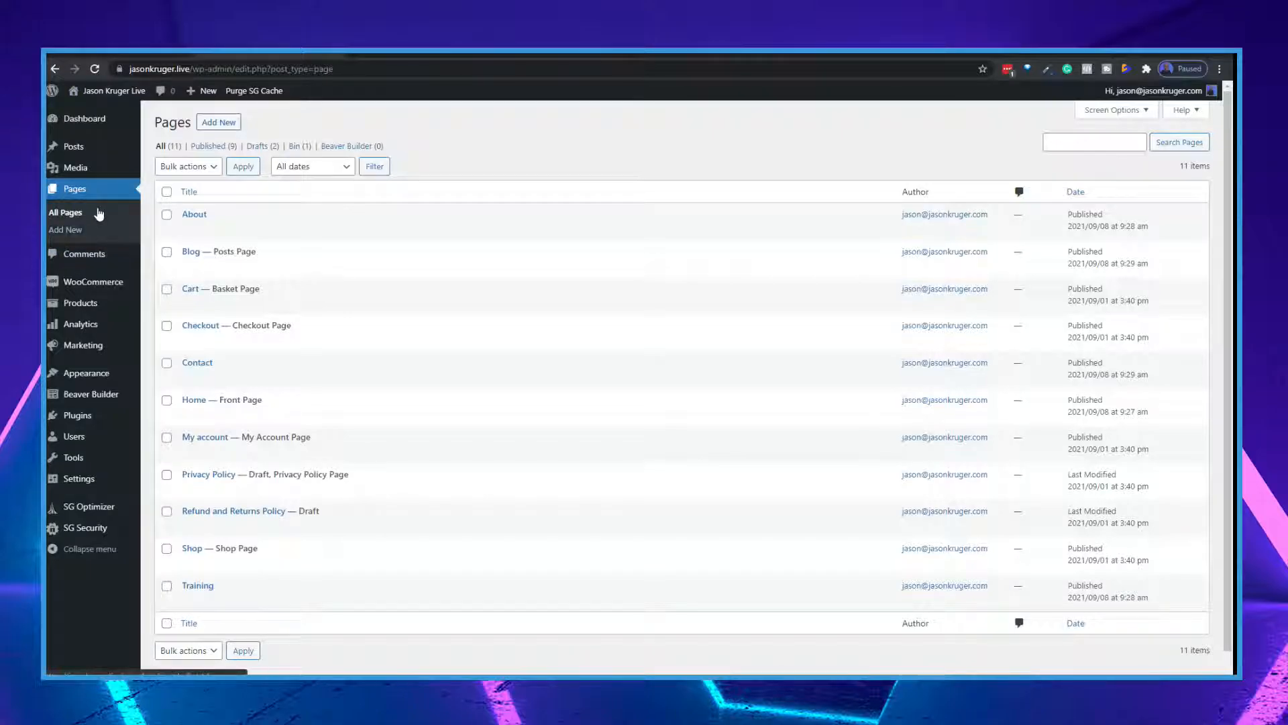
{"action": "mouse_move", "coordinate": [87, 373]}
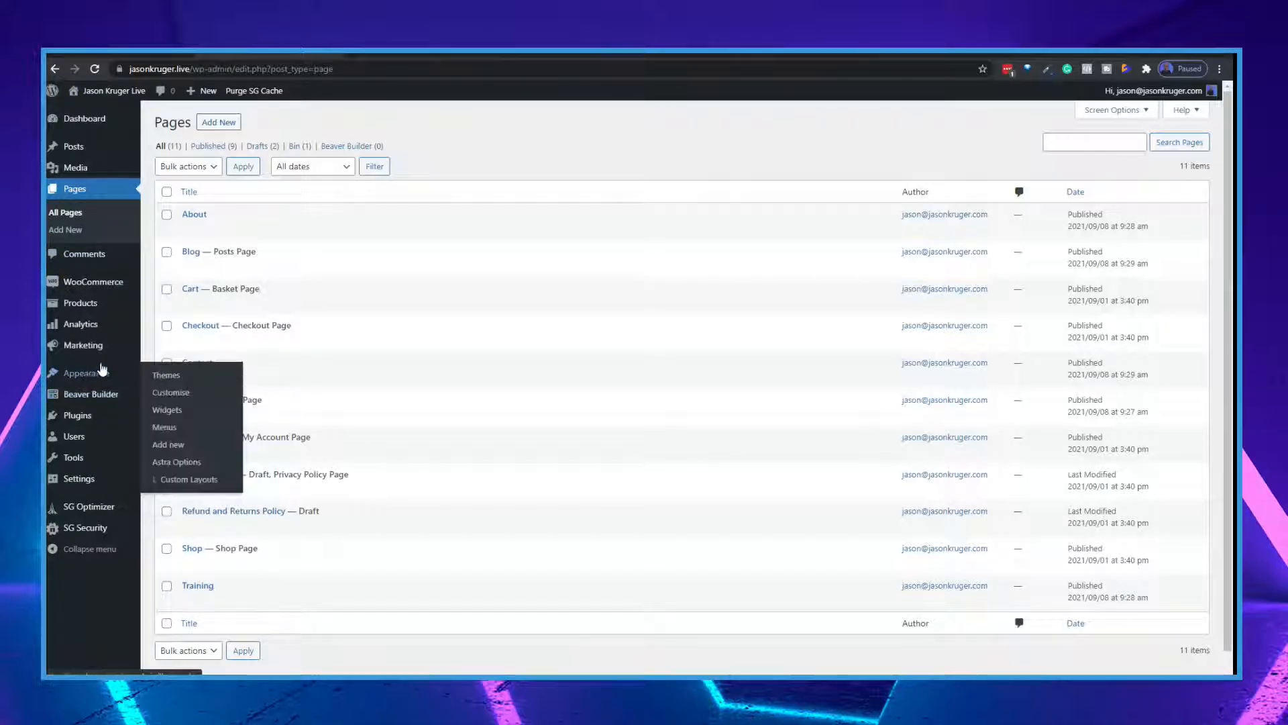
{"action": "left_click", "coordinate": [190, 394]}
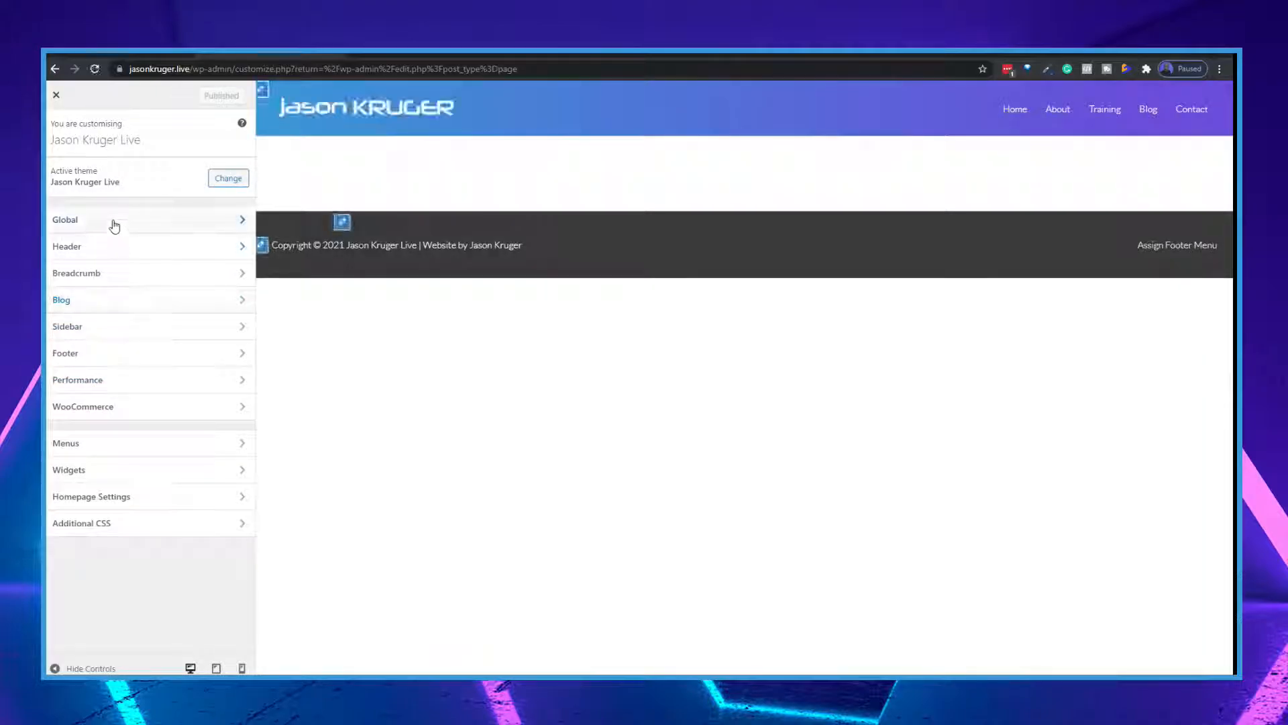
{"action": "left_click", "coordinate": [111, 221]}
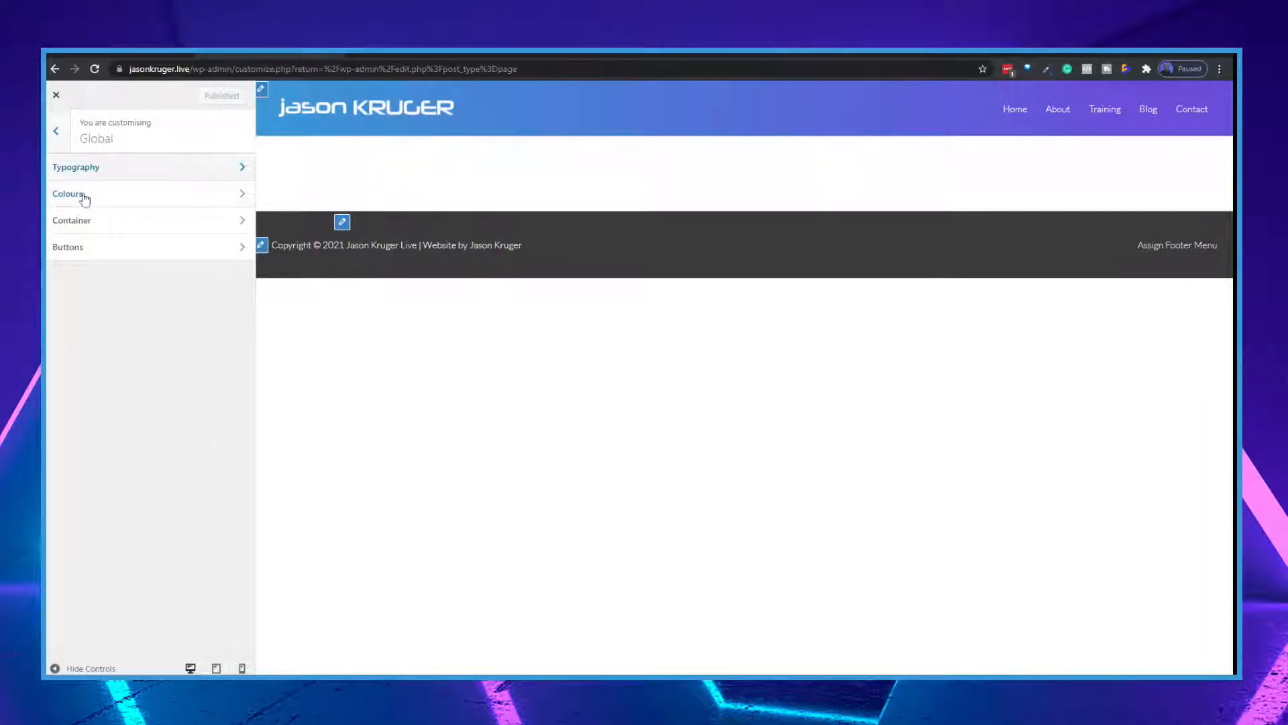
{"action": "left_click", "coordinate": [82, 220]}
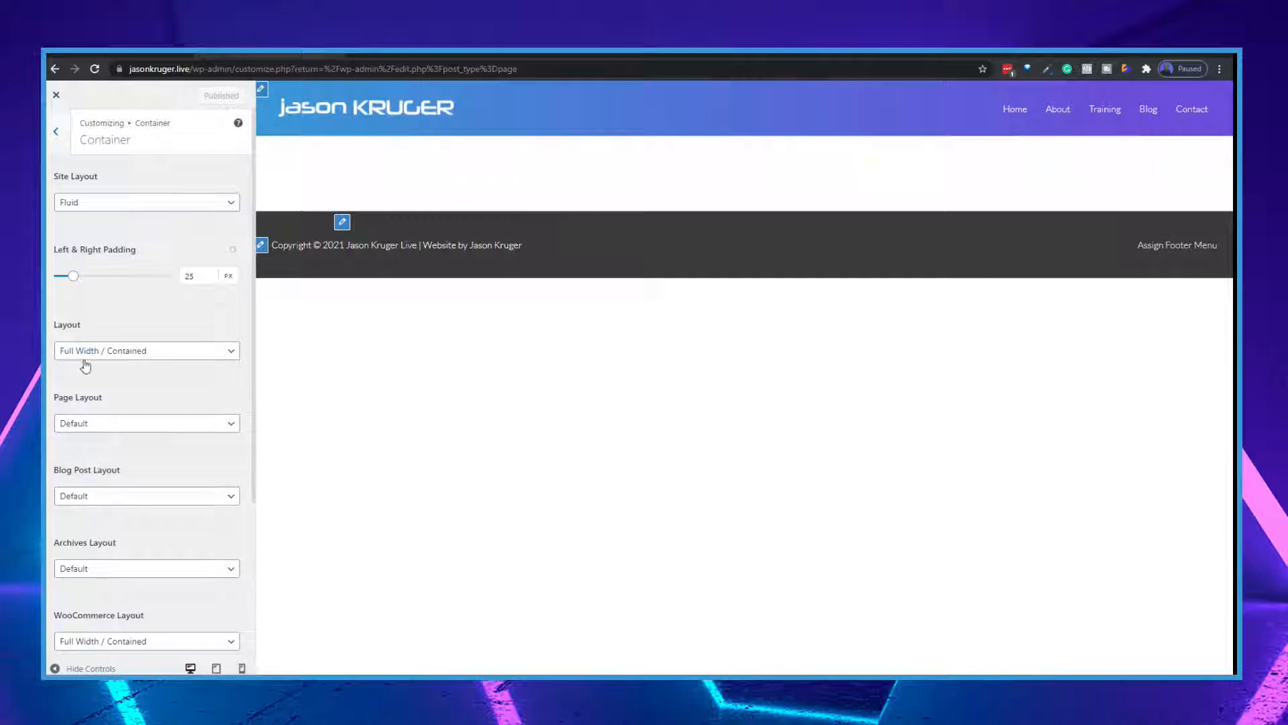
{"action": "left_click", "coordinate": [151, 355]}
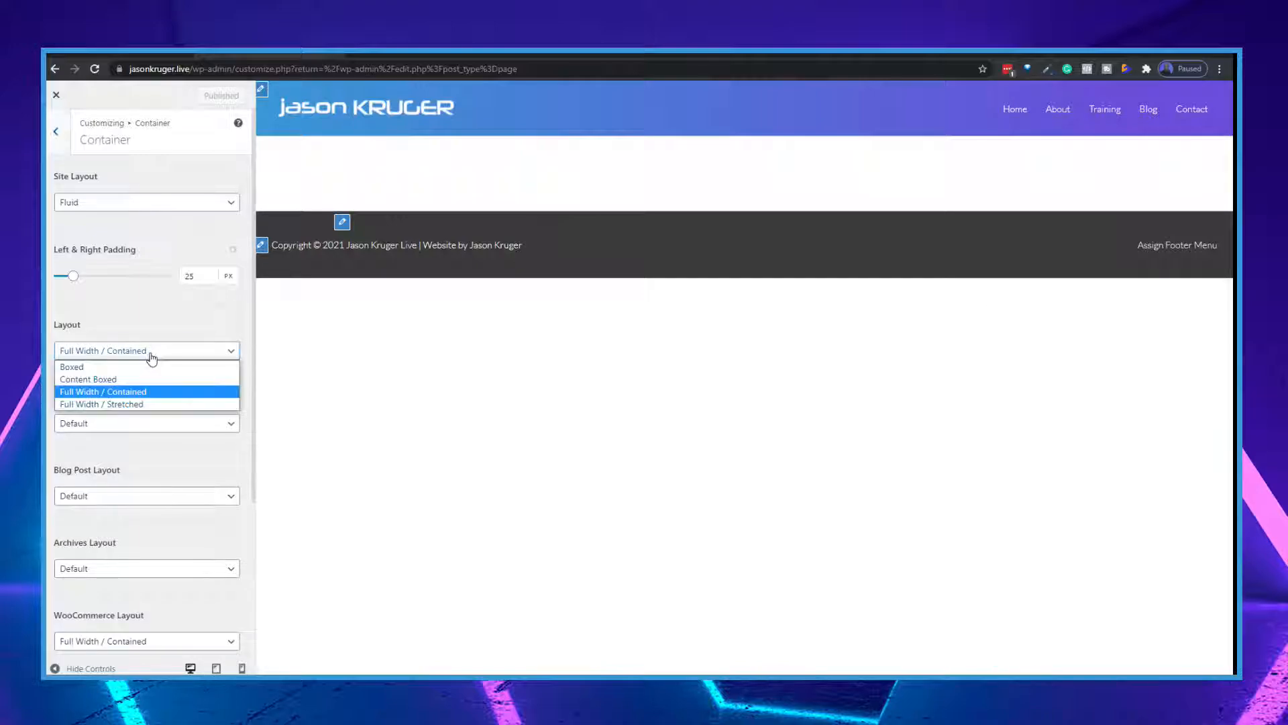
{"action": "left_click", "coordinate": [136, 405]}
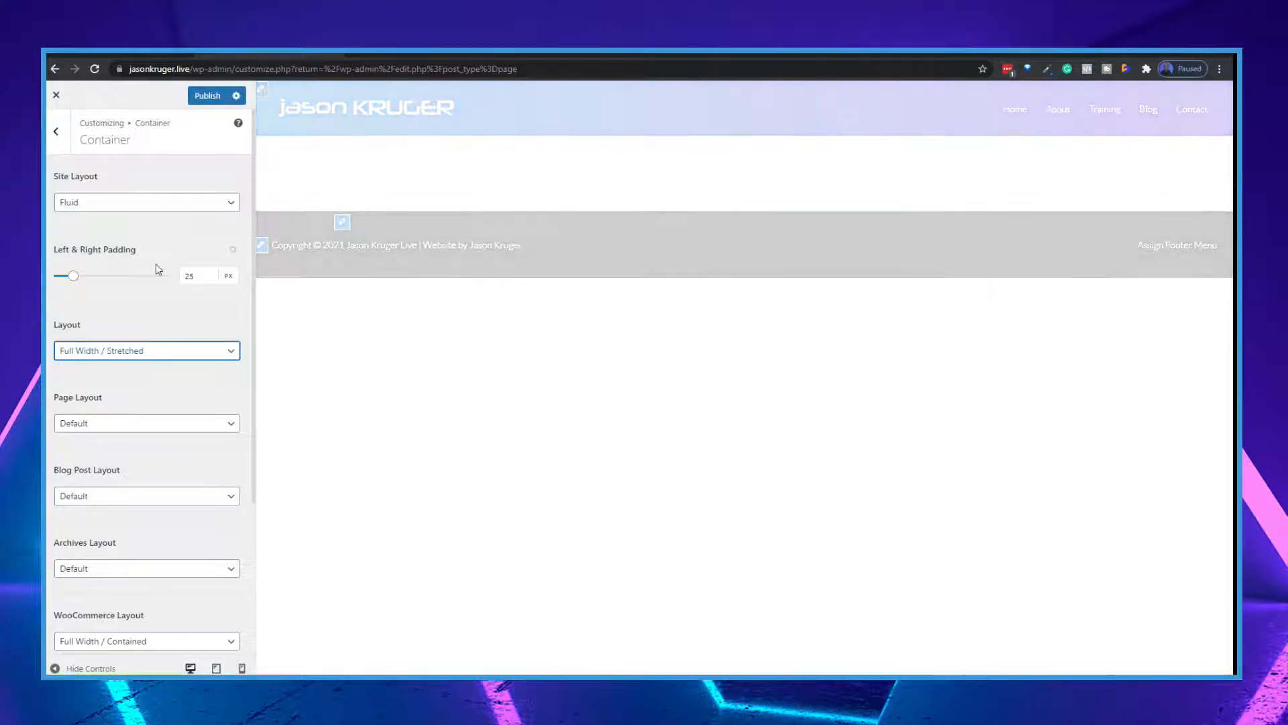
{"action": "left_click", "coordinate": [205, 95]}
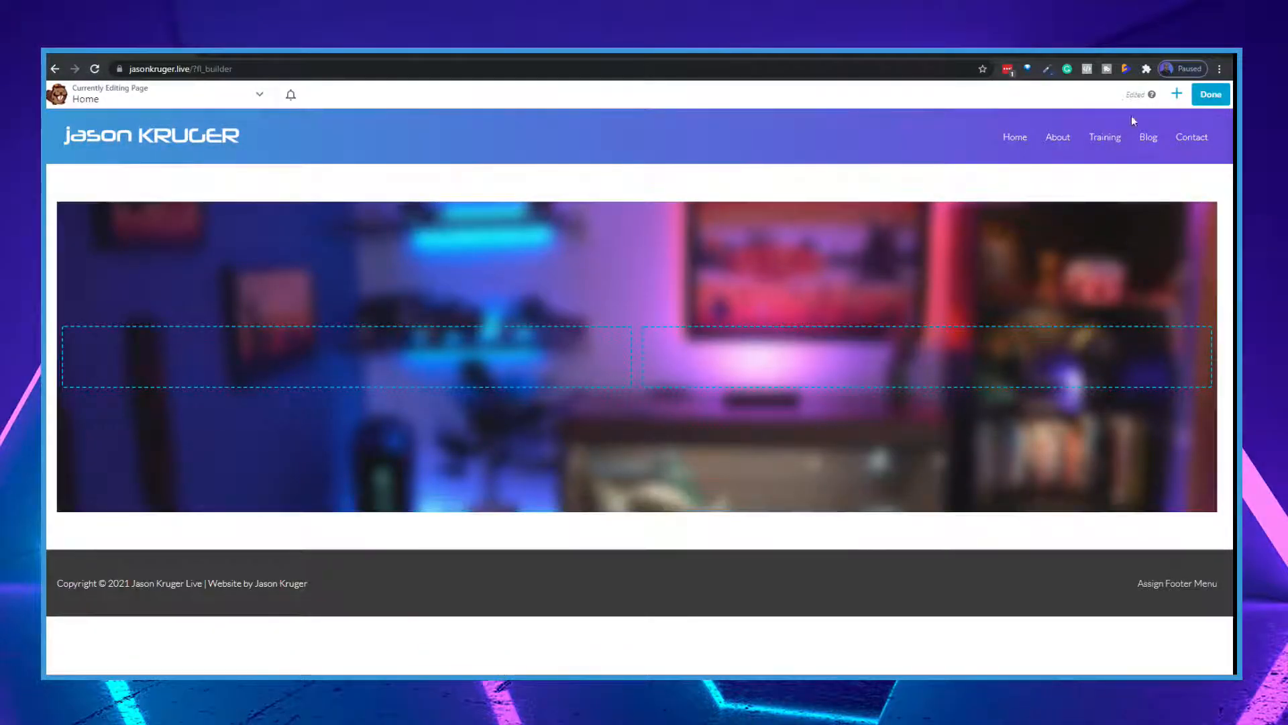
Step: Reload the Home page in Beaver Builder and review the row's size and background photo settings
{"action": "left_click", "coordinate": [96, 71]}
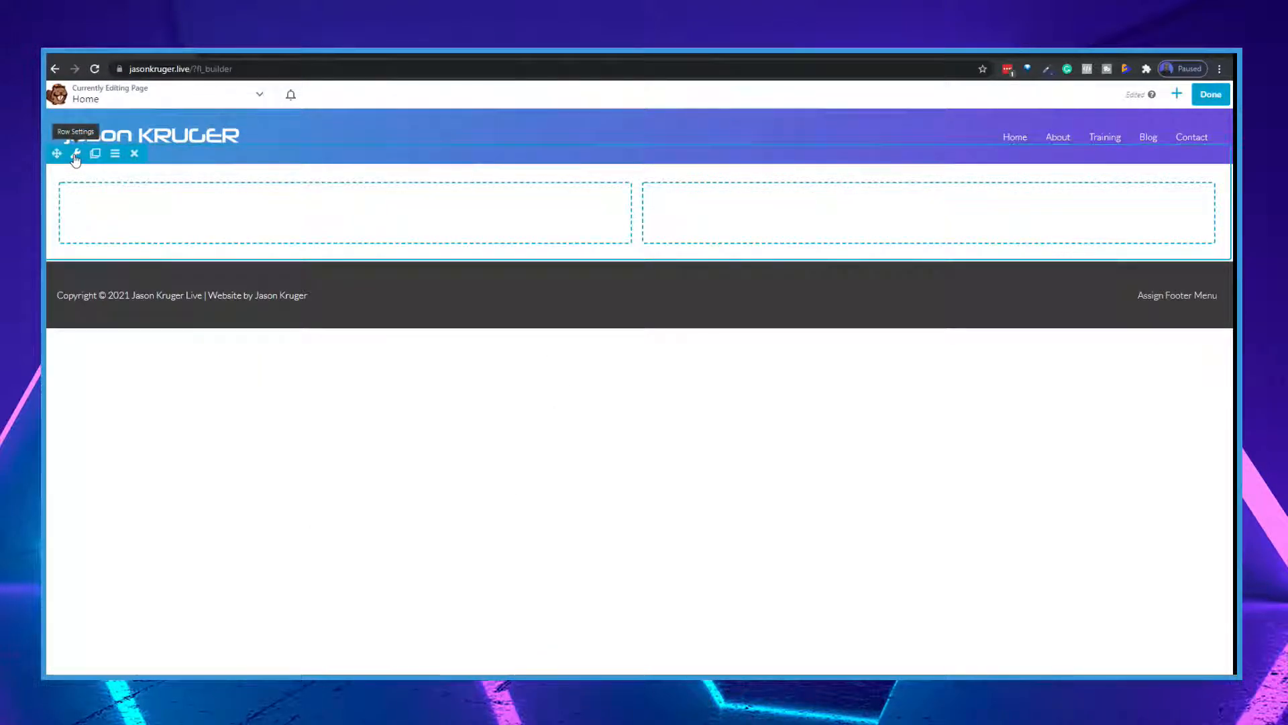
{"action": "left_click", "coordinate": [74, 154]}
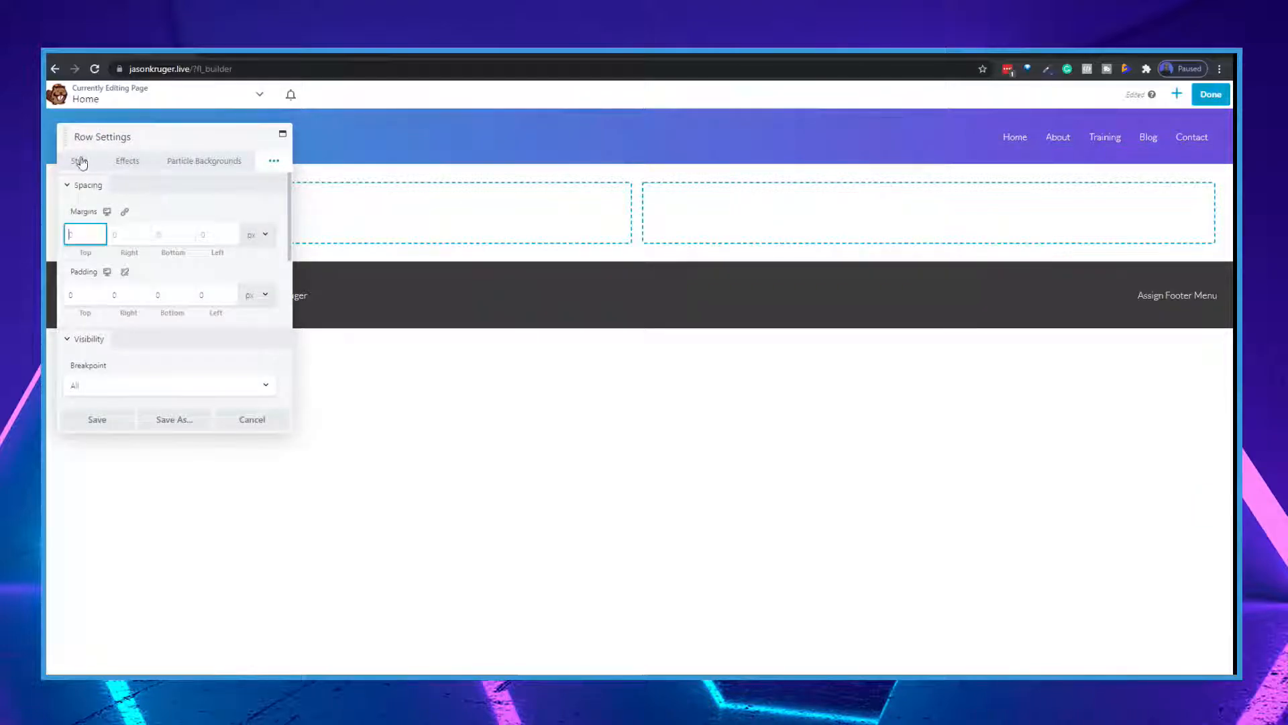
{"action": "left_click", "coordinate": [79, 163]}
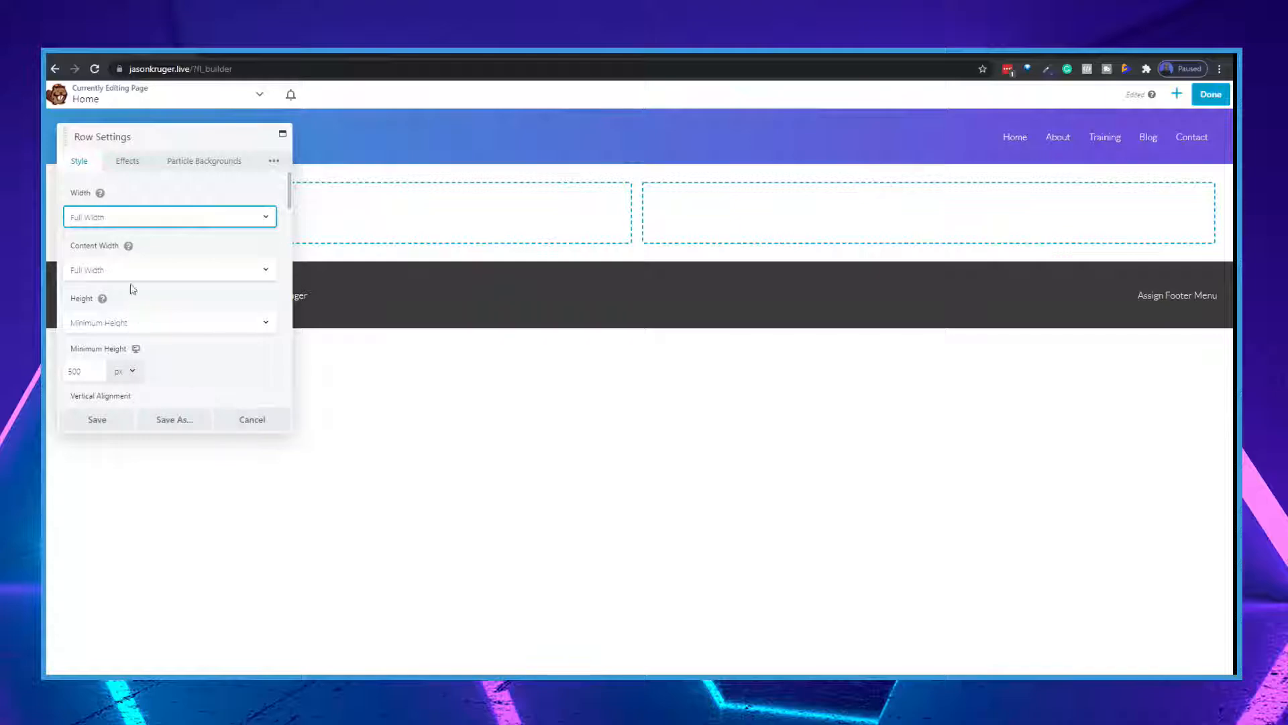
{"action": "scroll", "coordinate": [154, 315], "scroll_direction": "down", "scroll_amount": 10}
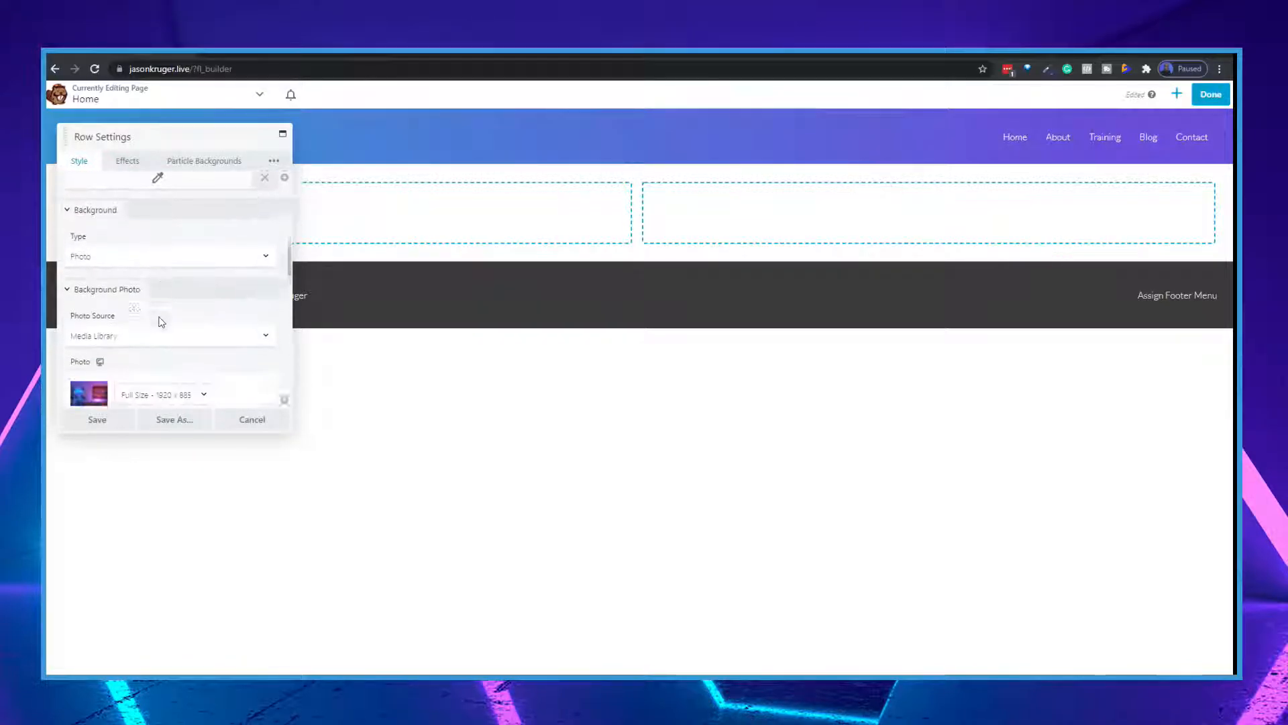
{"action": "scroll", "coordinate": [161, 322], "scroll_direction": "down", "scroll_amount": 3}
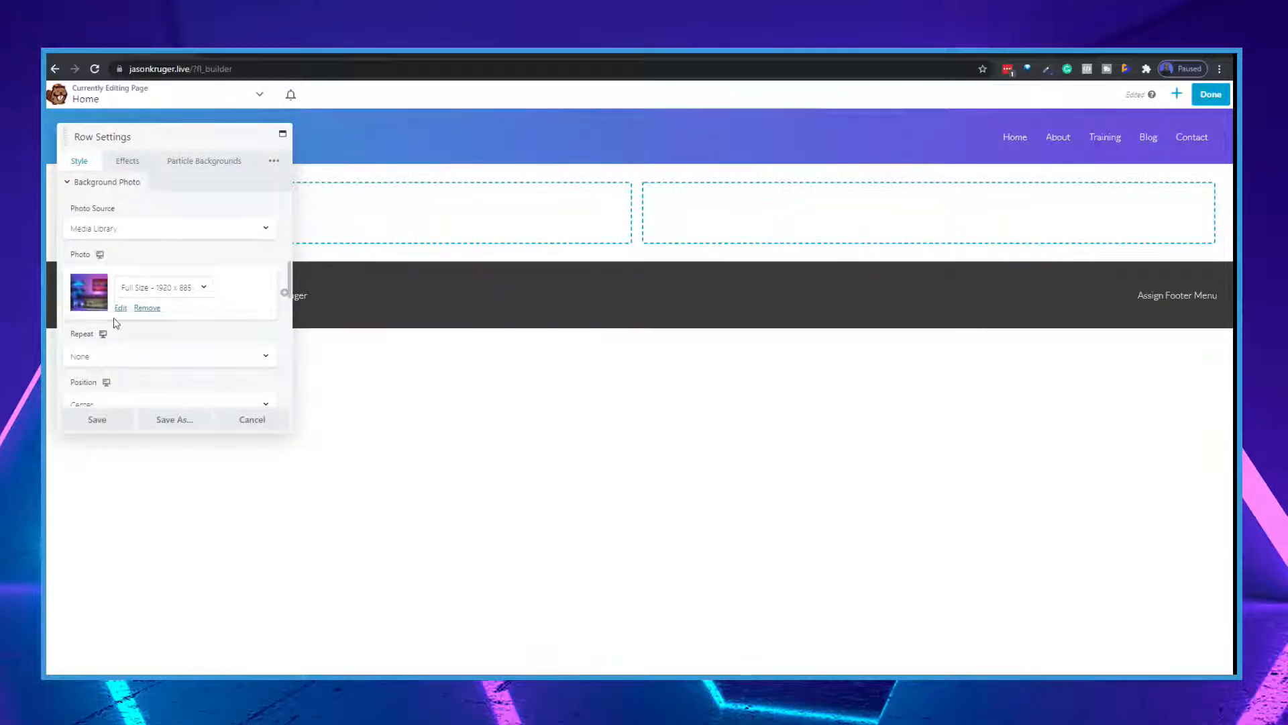
Step: Save the row's settings and publish the Home page from the builder
{"action": "left_click", "coordinate": [96, 418]}
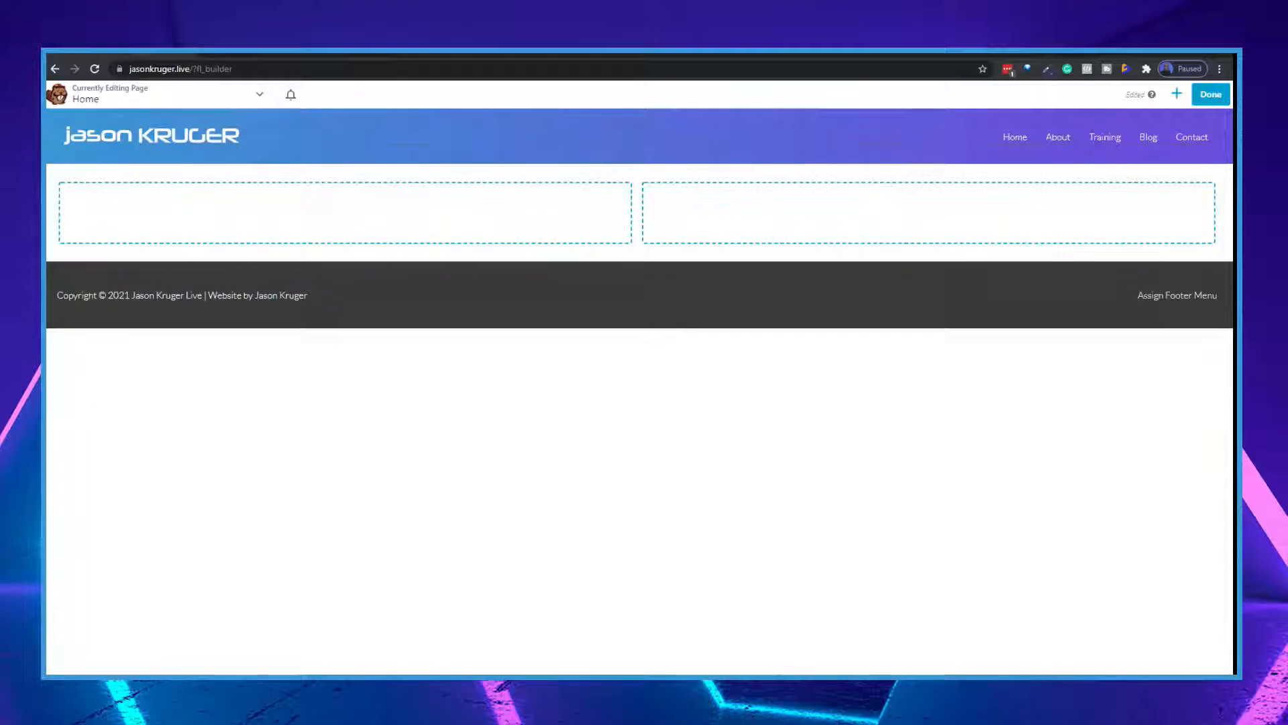
{"action": "left_click", "coordinate": [1211, 94]}
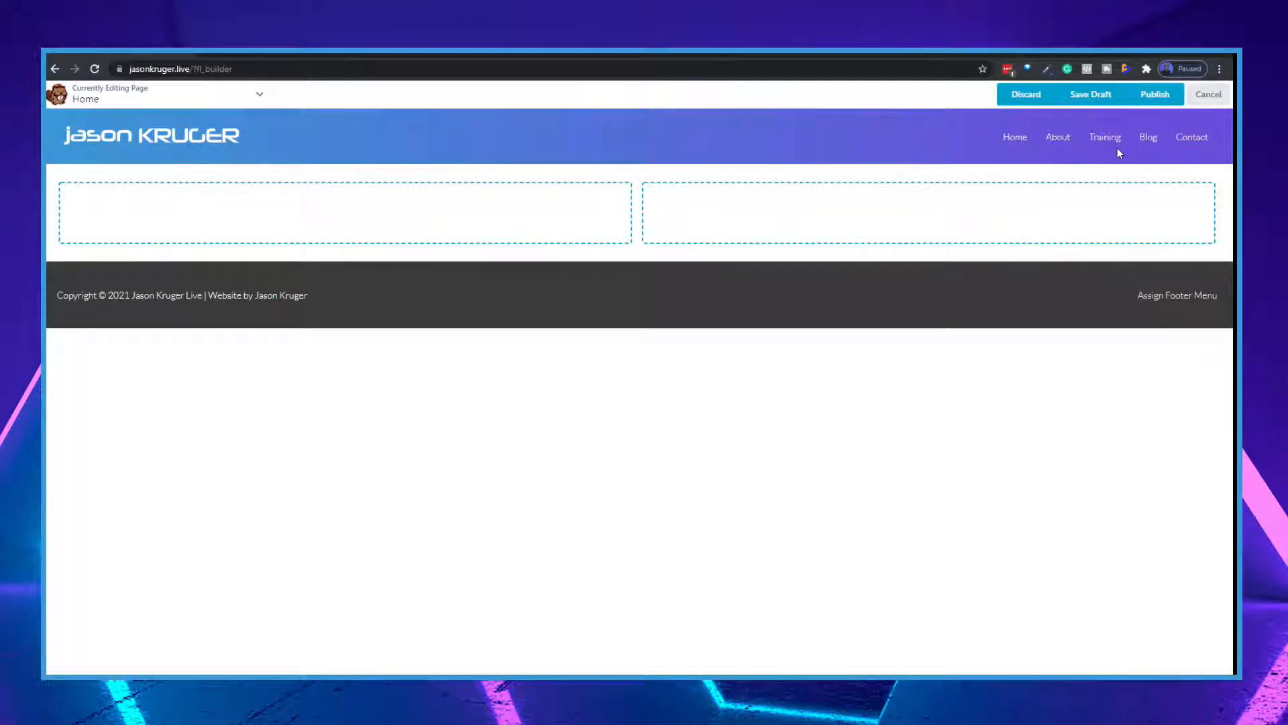
{"action": "left_click", "coordinate": [1151, 95]}
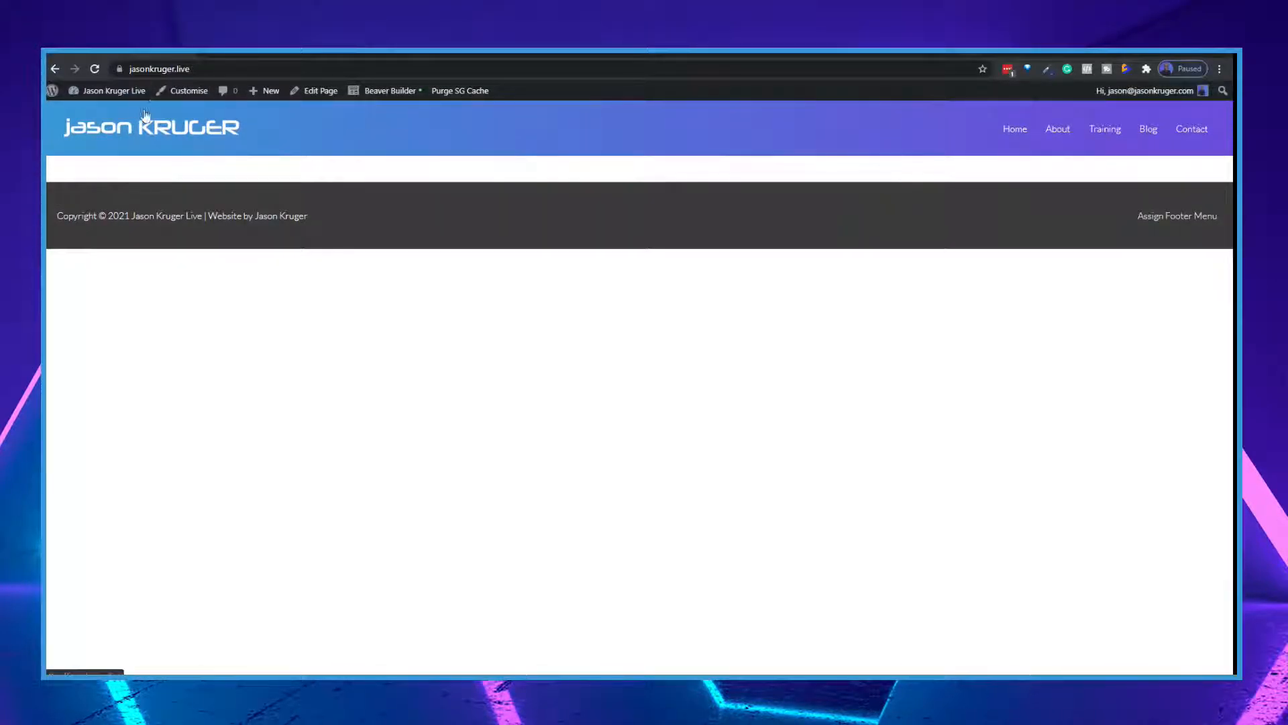
Step: Open the home page in Beaver Builder and review the two-column row's background photo settings
{"action": "left_click", "coordinate": [95, 68]}
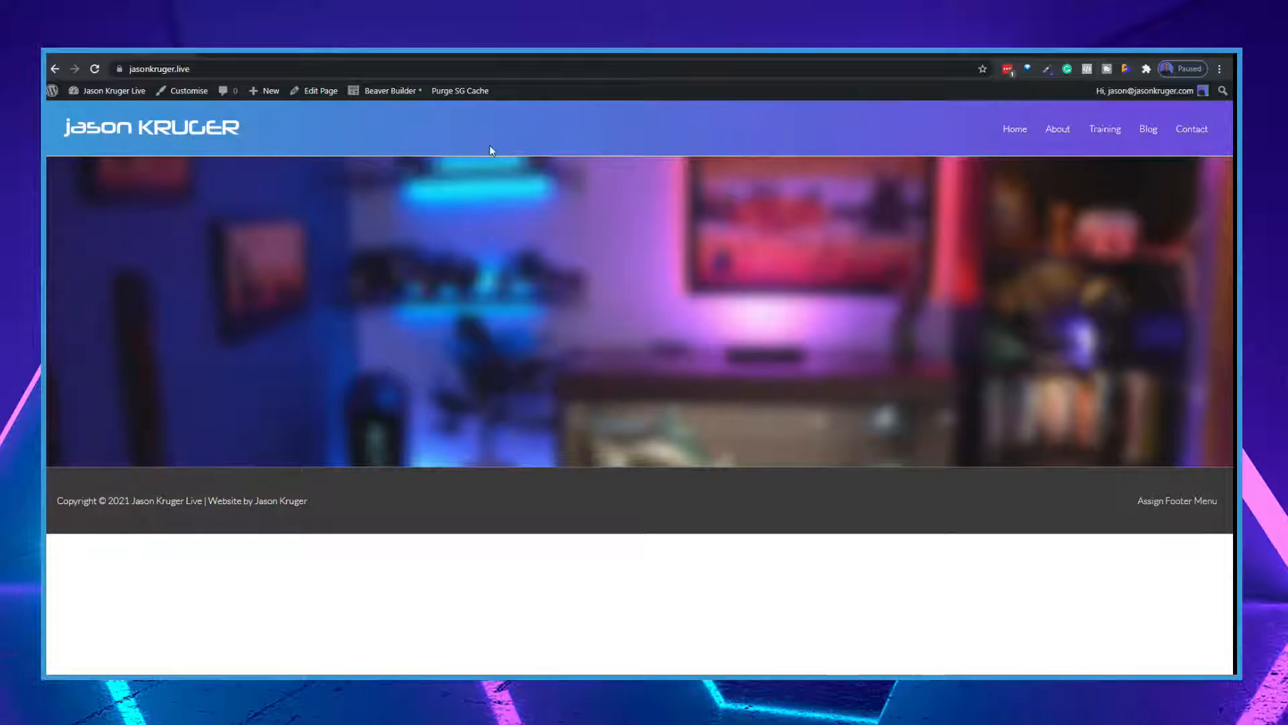
{"action": "left_click", "coordinate": [386, 94]}
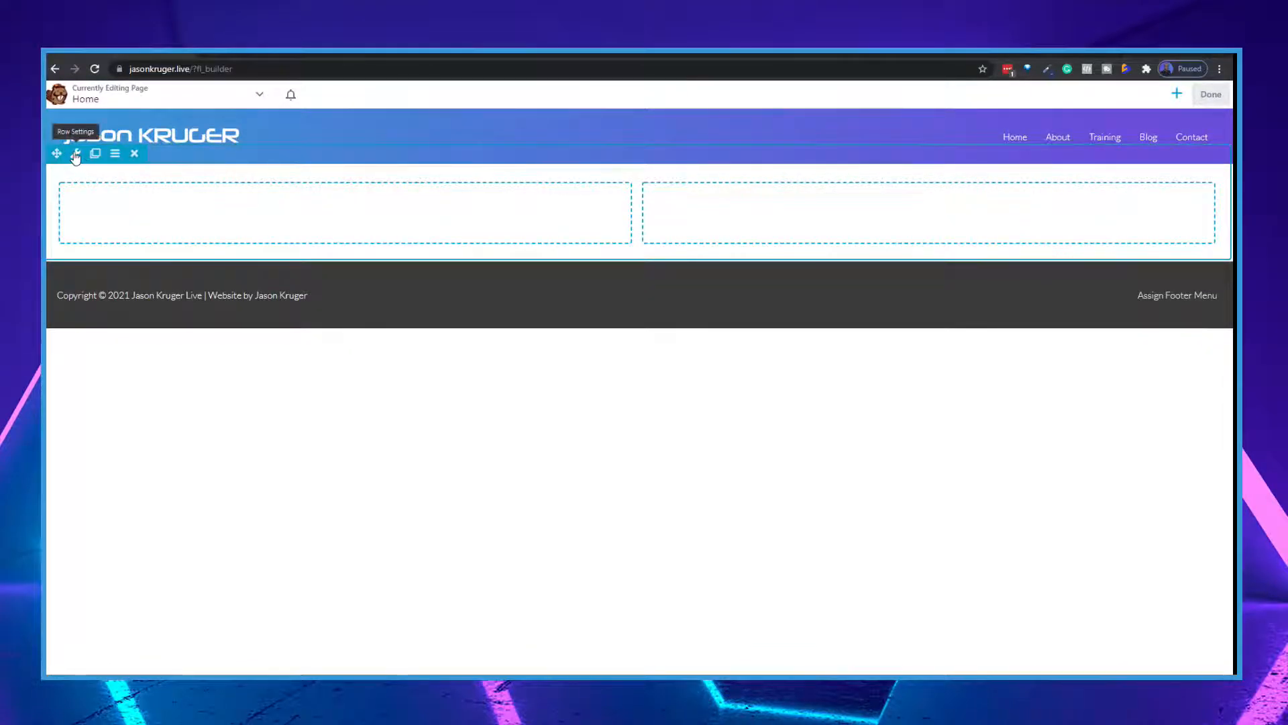
{"action": "left_click", "coordinate": [76, 154]}
{"action": "scroll", "coordinate": [153, 302], "scroll_direction": "down", "scroll_amount": 5}
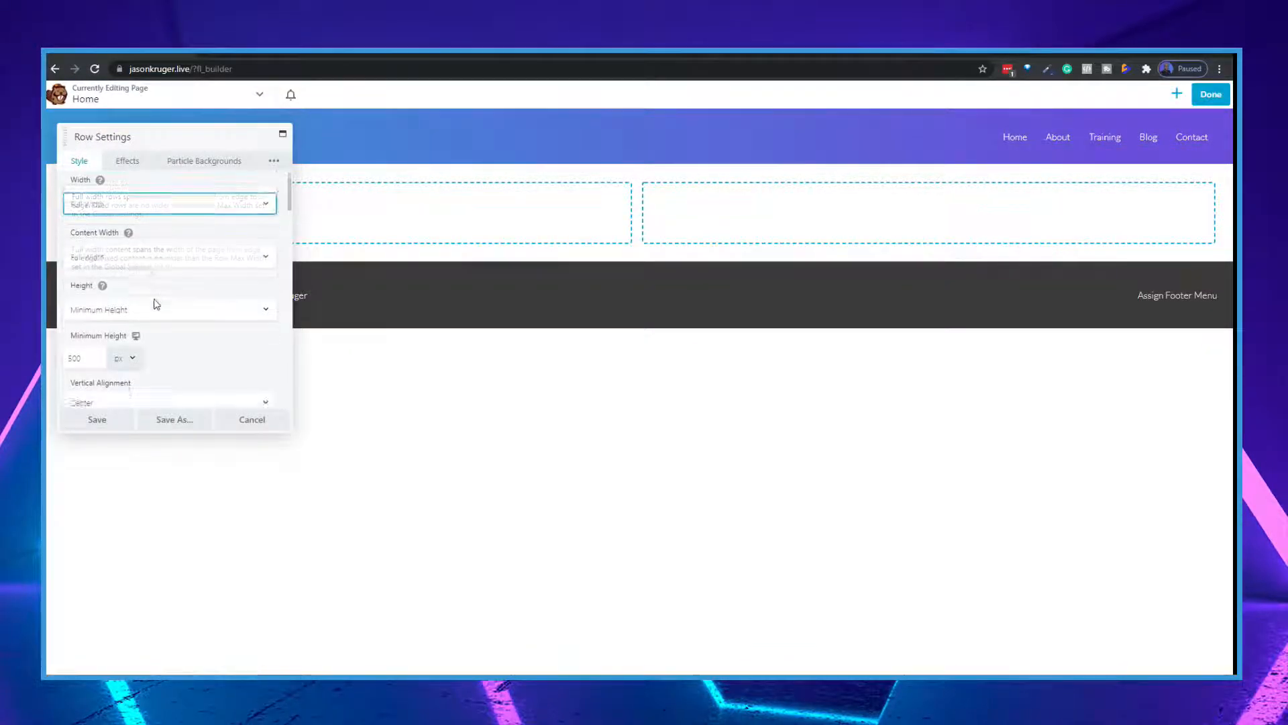
{"action": "scroll", "coordinate": [155, 308], "scroll_direction": "down", "scroll_amount": 6}
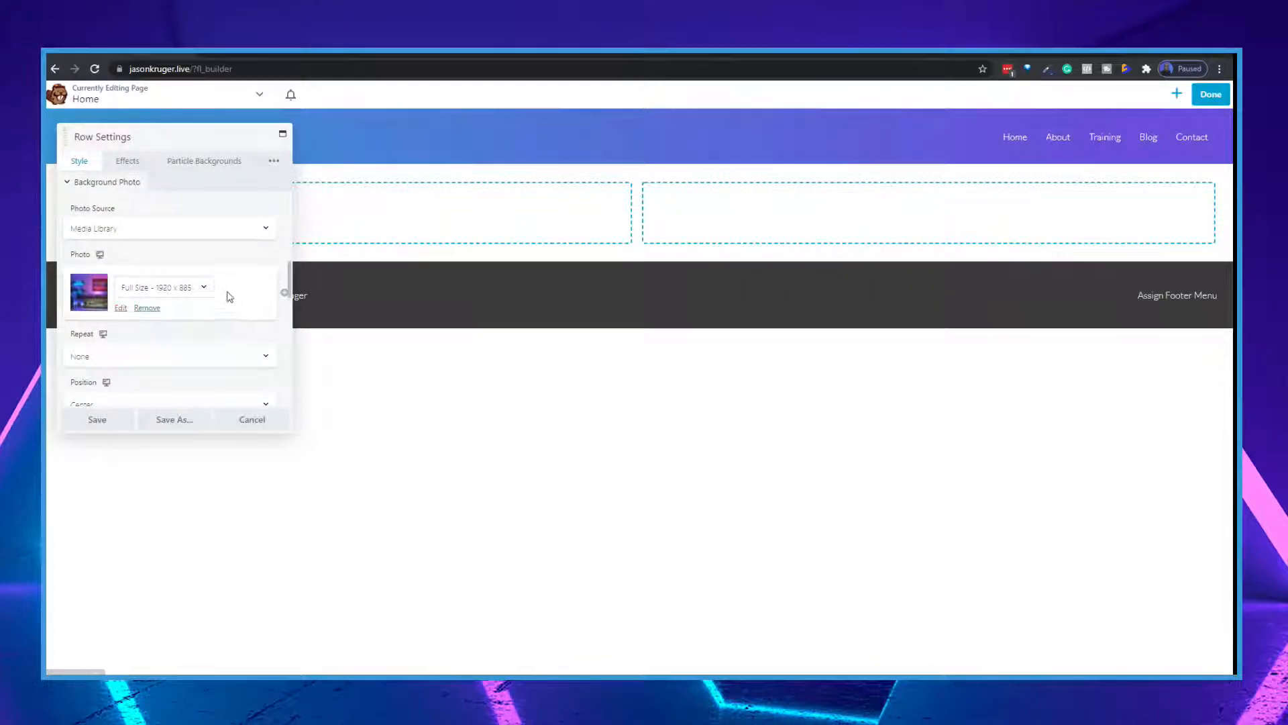
{"action": "scroll", "coordinate": [158, 345], "scroll_direction": "down", "scroll_amount": 2}
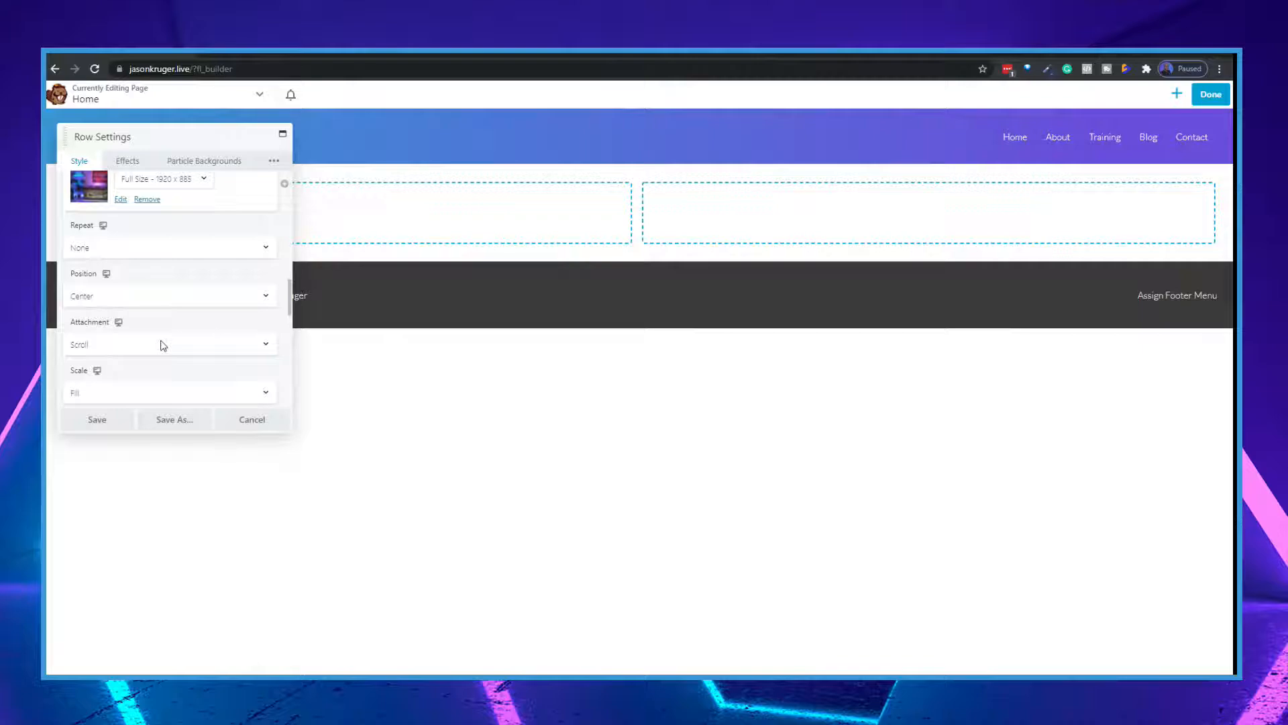
{"action": "left_click", "coordinate": [108, 418]}
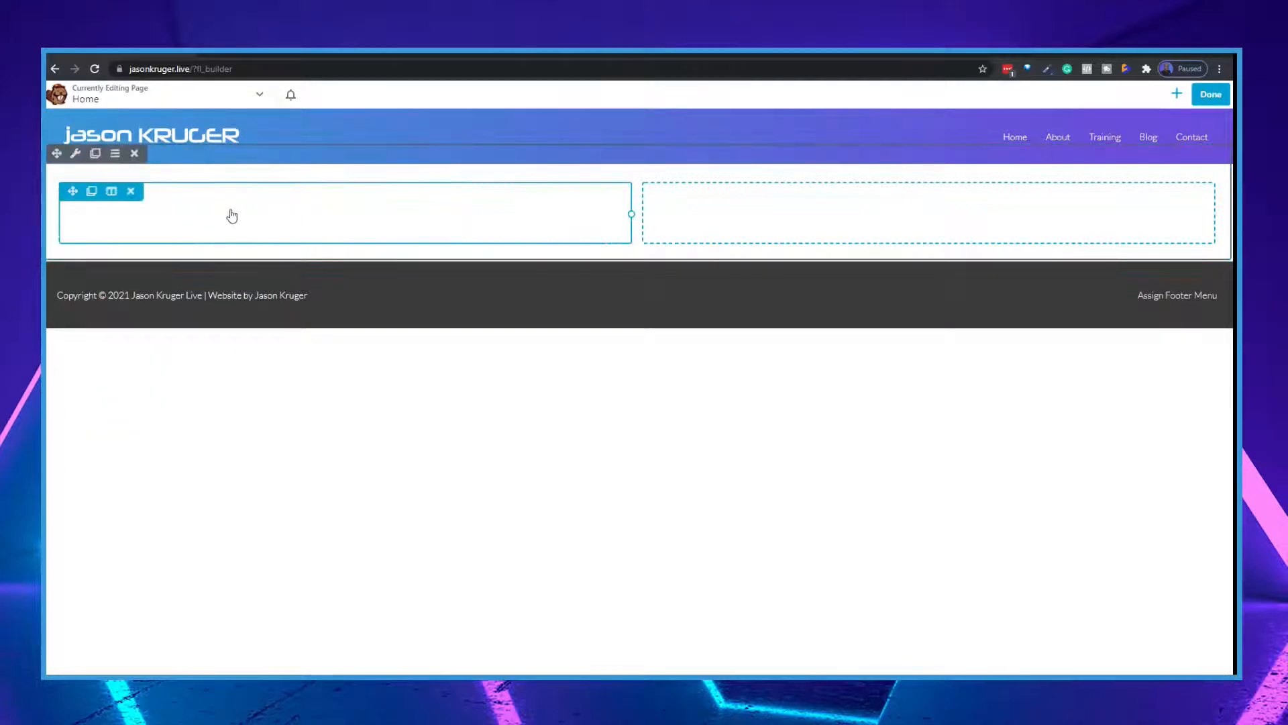
Step: Remove the row's background photo, choose Current-Studio-Blur.png from the media library instead, and save the row settings
{"action": "left_click", "coordinate": [76, 153]}
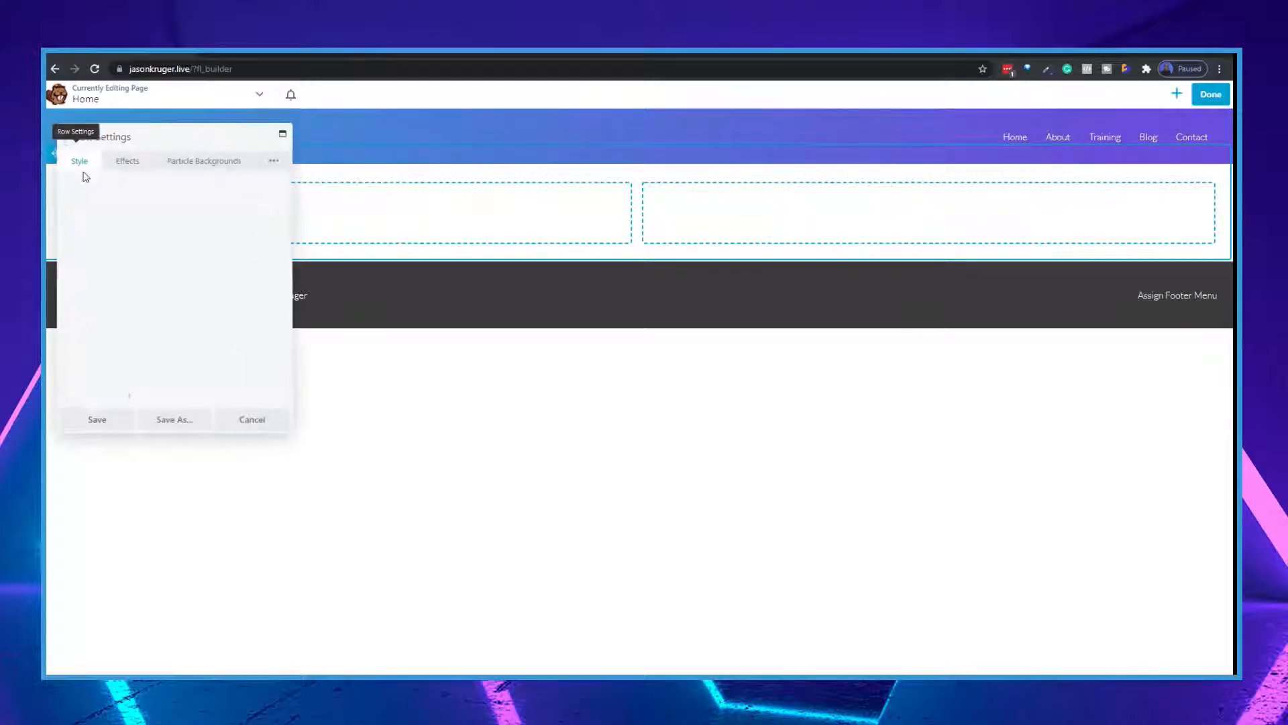
{"action": "scroll", "coordinate": [151, 268], "scroll_direction": "down", "scroll_amount": 6}
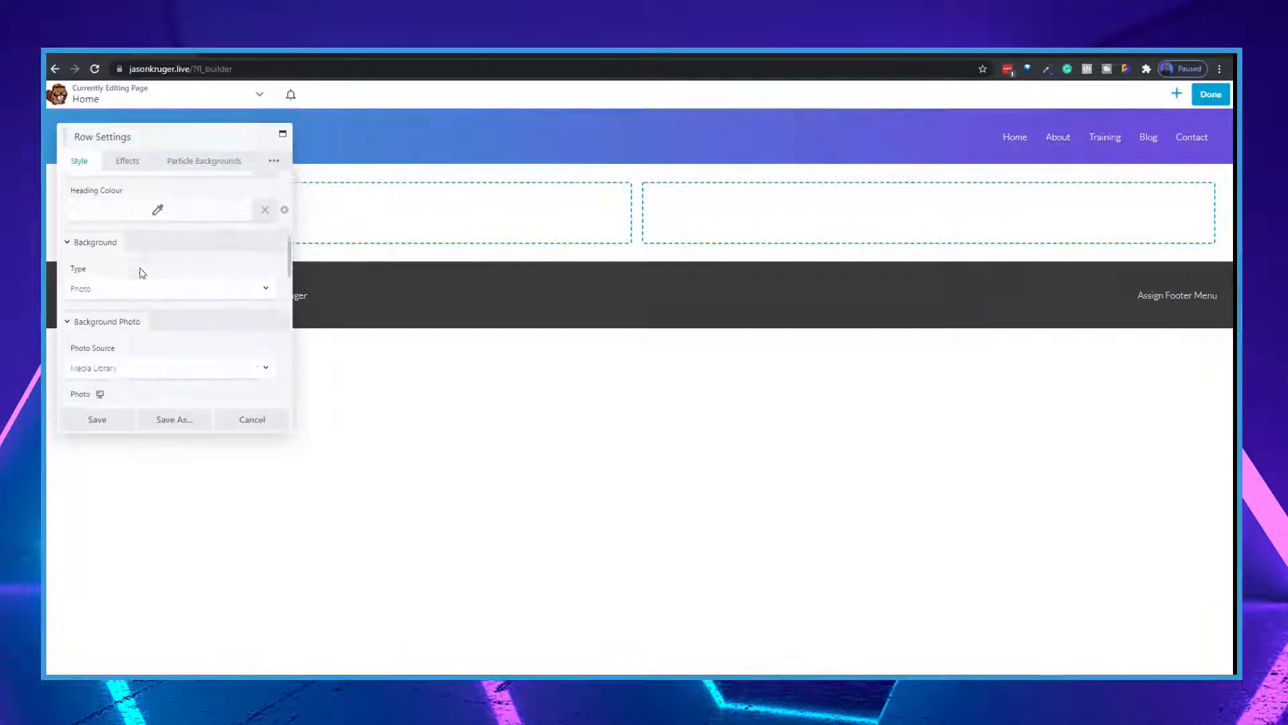
{"action": "scroll", "coordinate": [142, 272], "scroll_direction": "down", "scroll_amount": 2}
{"action": "left_click", "coordinate": [152, 251]}
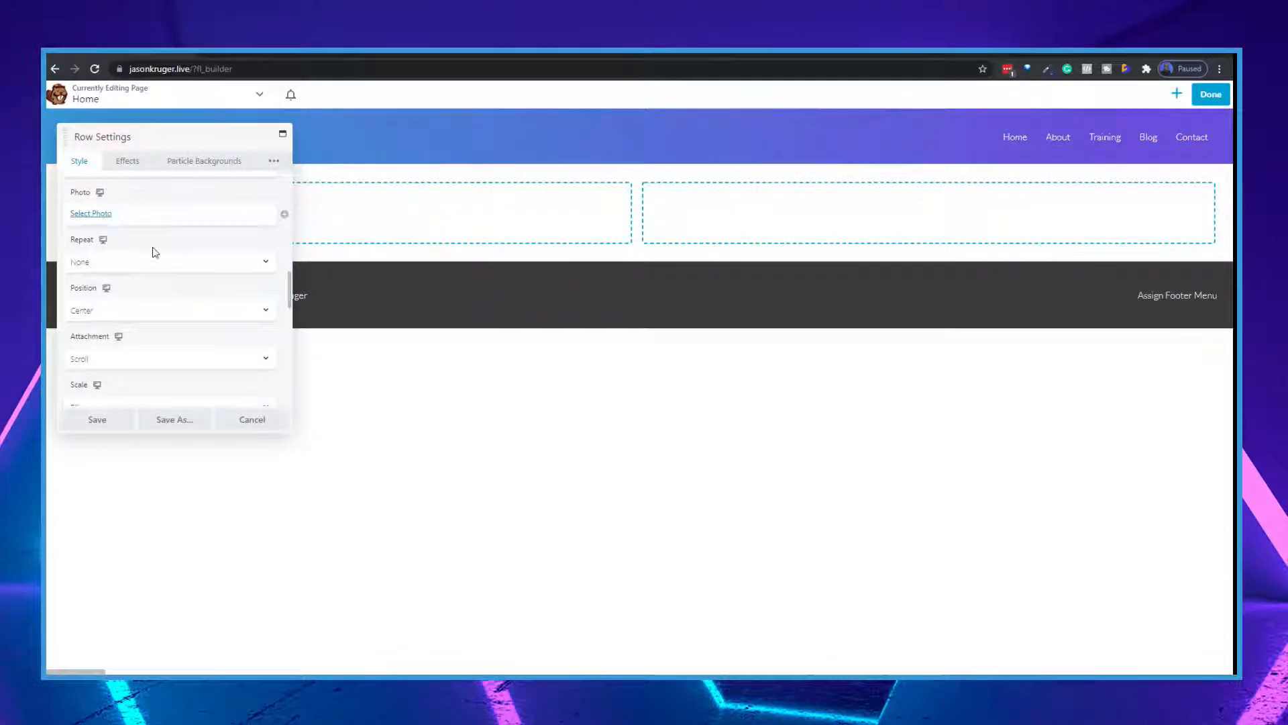
{"action": "left_click", "coordinate": [85, 214]}
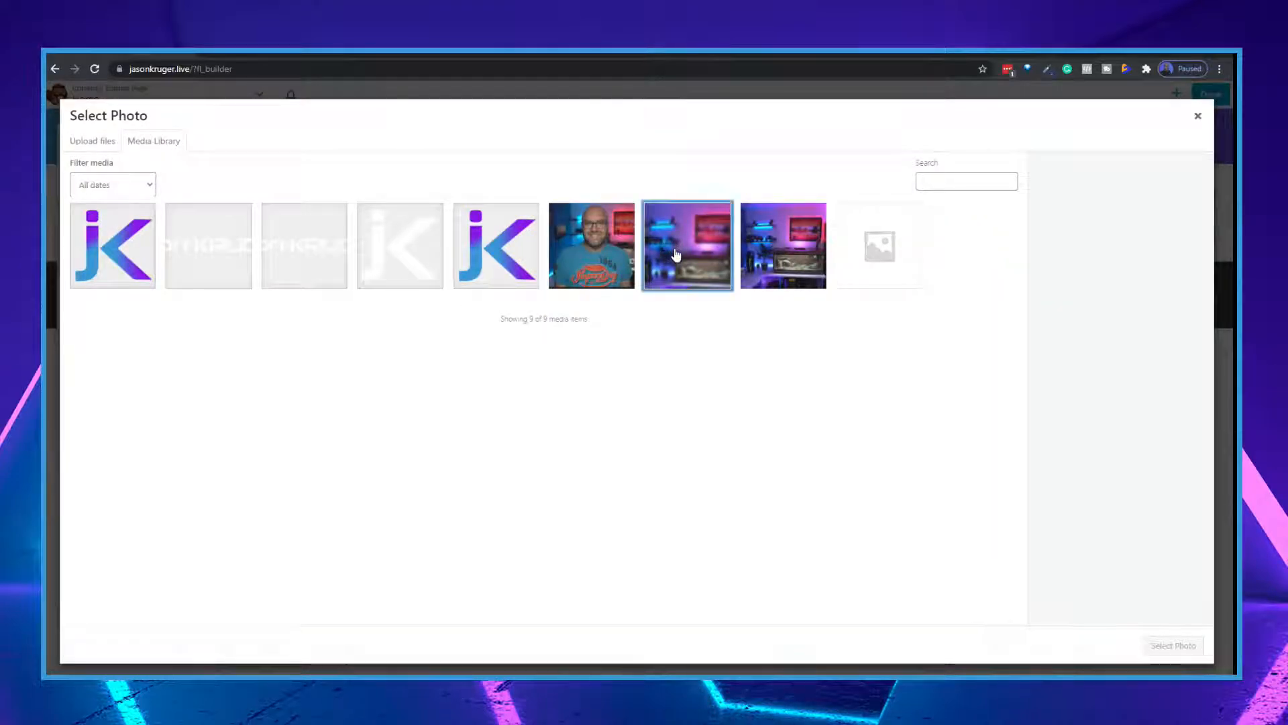
{"action": "left_click", "coordinate": [676, 254]}
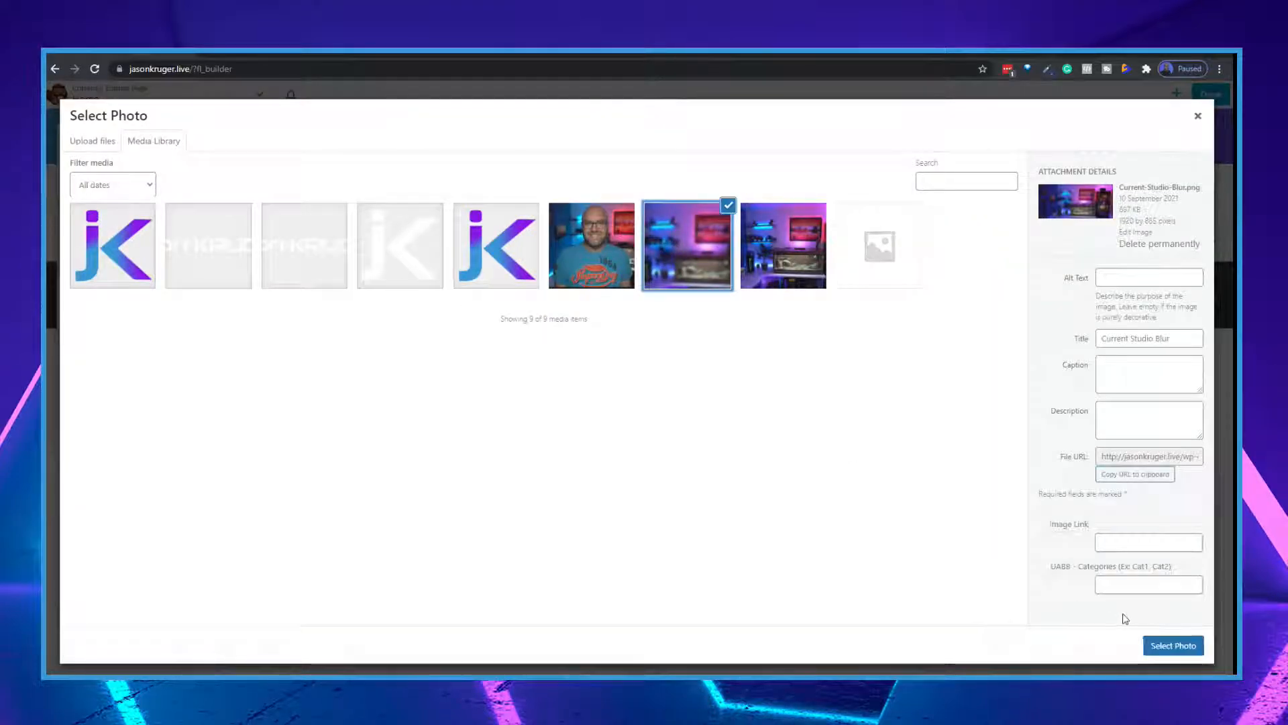
{"action": "left_click", "coordinate": [1163, 648]}
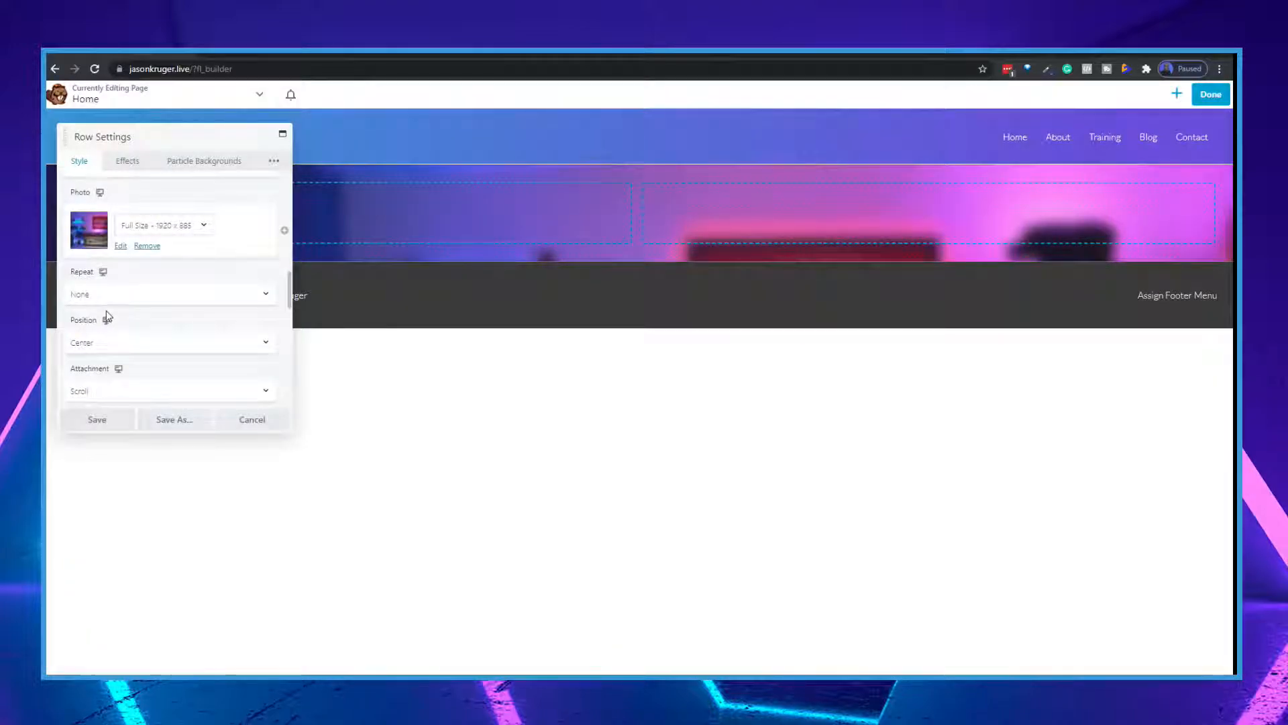
{"action": "scroll", "coordinate": [108, 316], "scroll_direction": "up", "scroll_amount": 10}
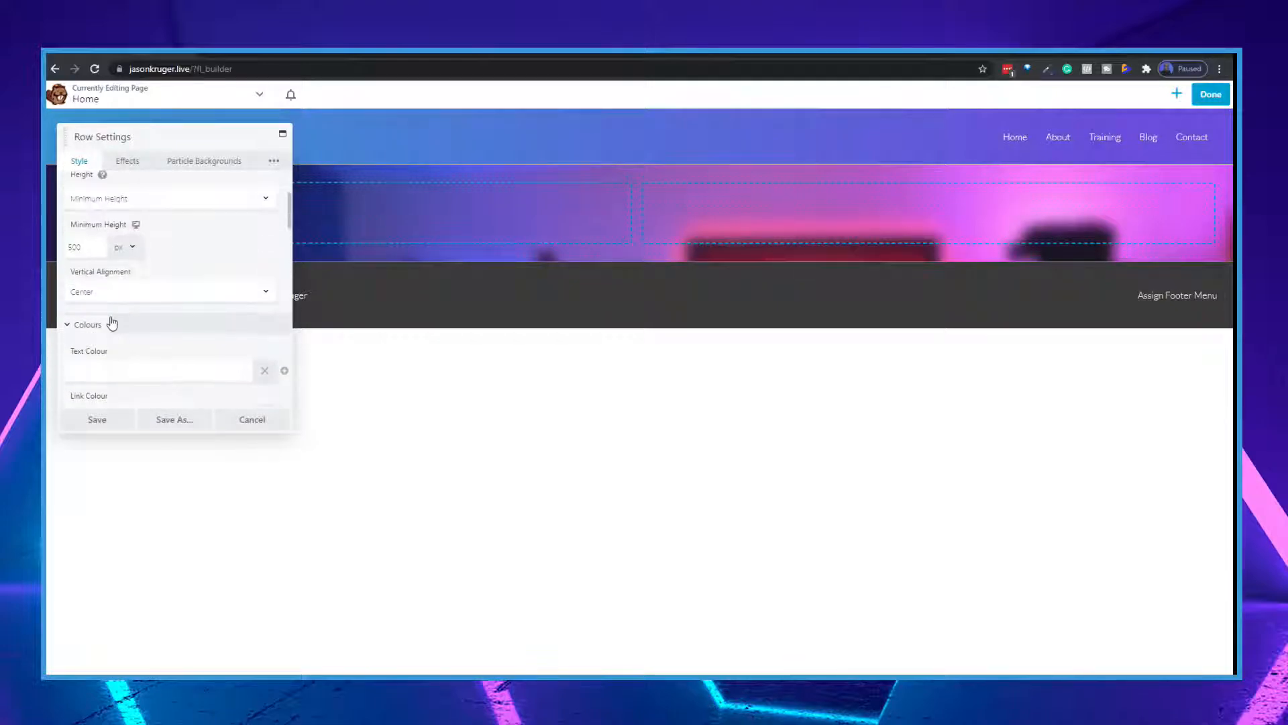
{"action": "scroll", "coordinate": [112, 324], "scroll_direction": "up", "scroll_amount": 3}
{"action": "left_click", "coordinate": [112, 424]}
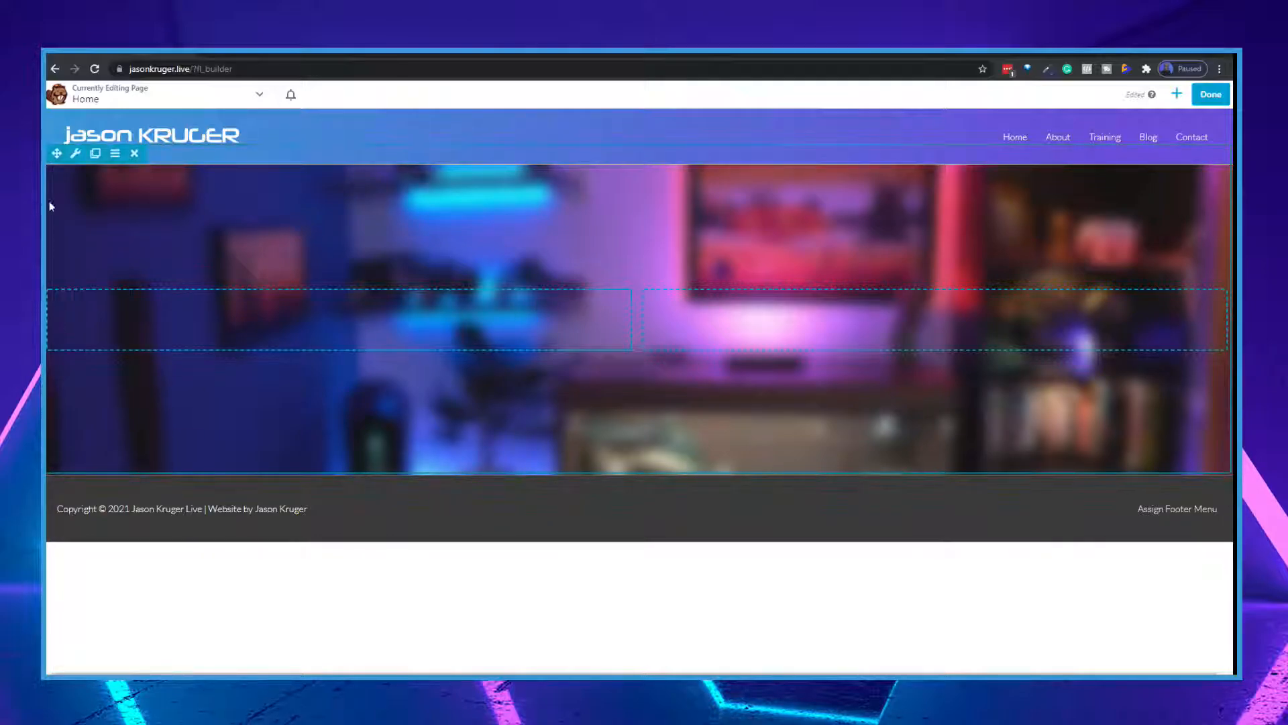
Step: Set the two-column row's content width to Fixed and save the row settings
{"action": "left_click", "coordinate": [74, 154]}
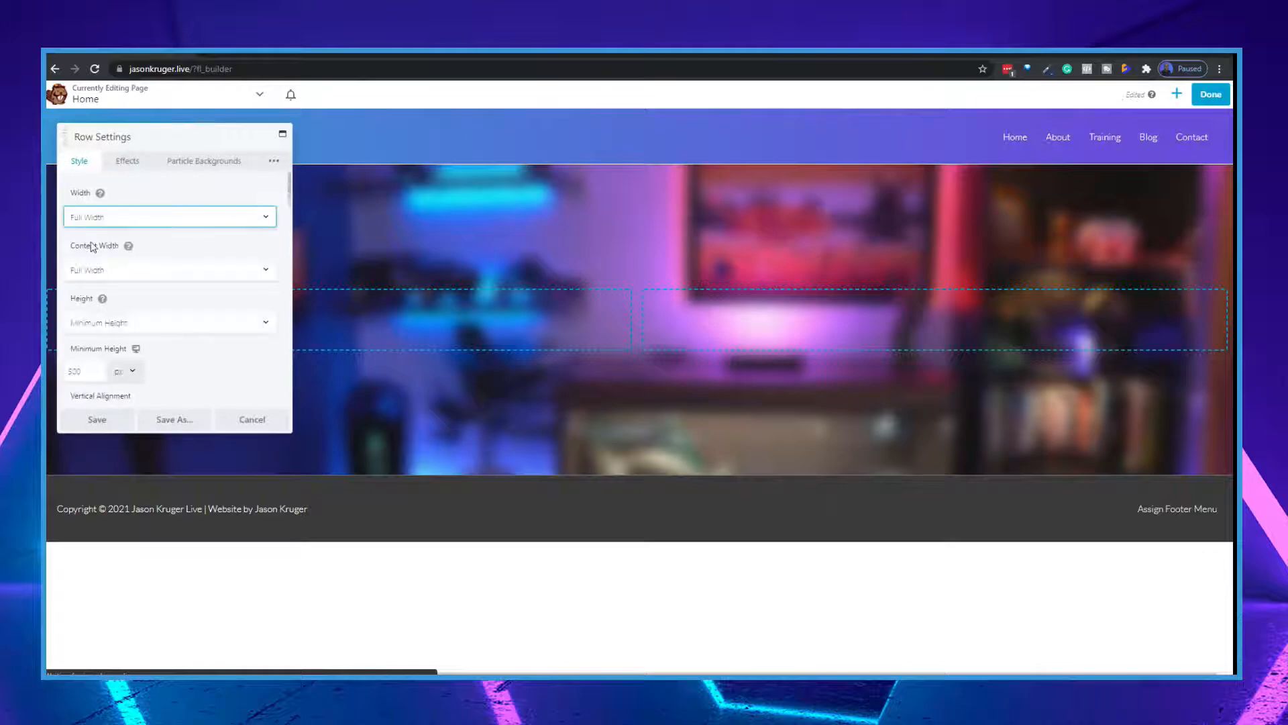
{"action": "left_click", "coordinate": [121, 271]}
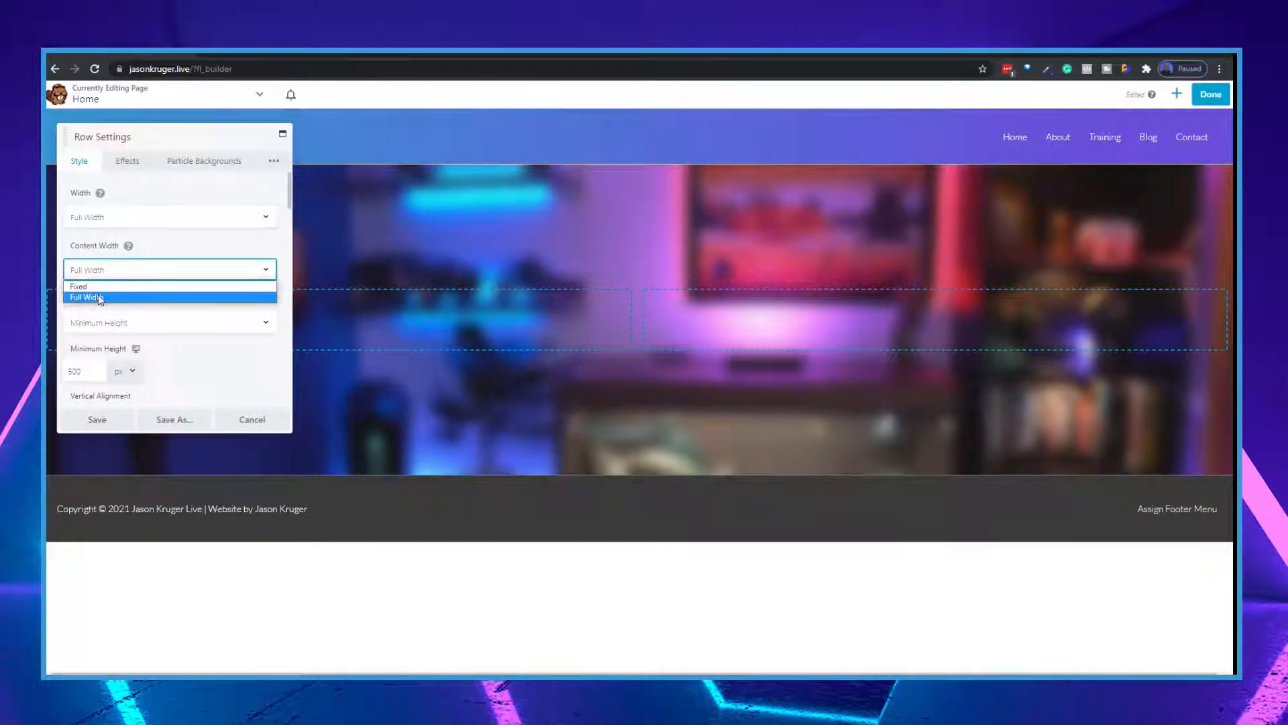
{"action": "left_click", "coordinate": [102, 287]}
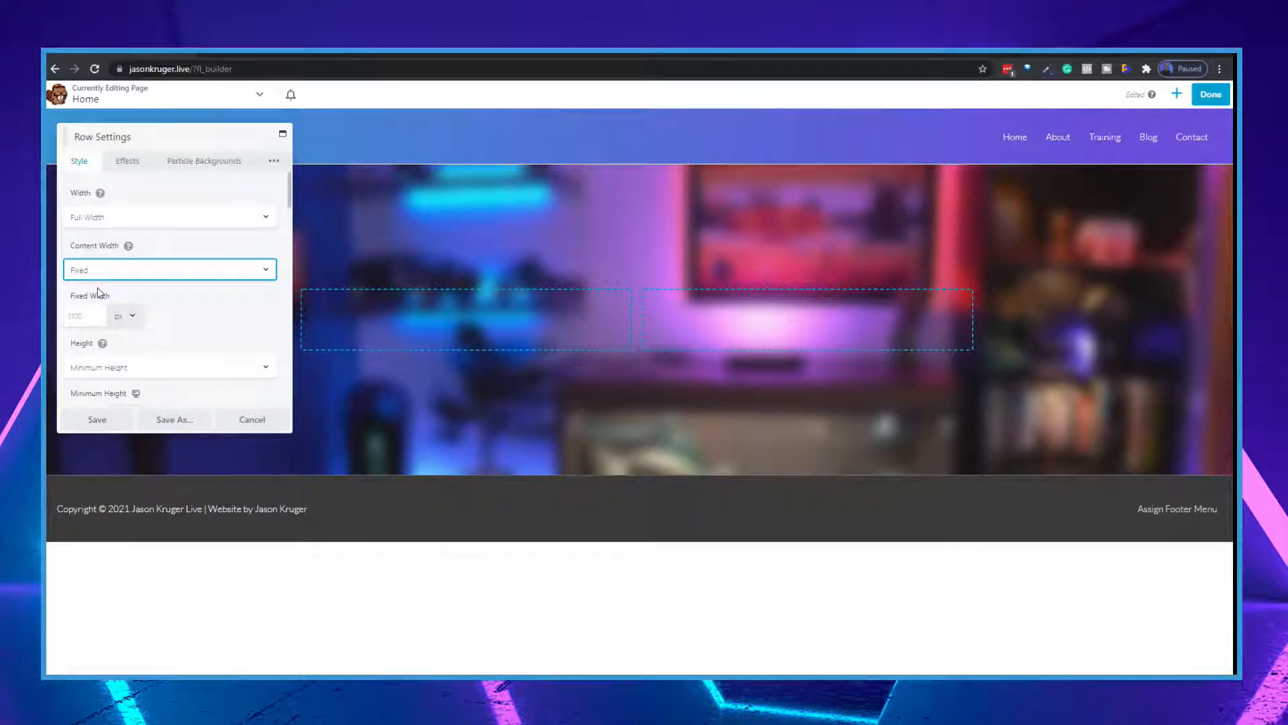
{"action": "left_click", "coordinate": [113, 420]}
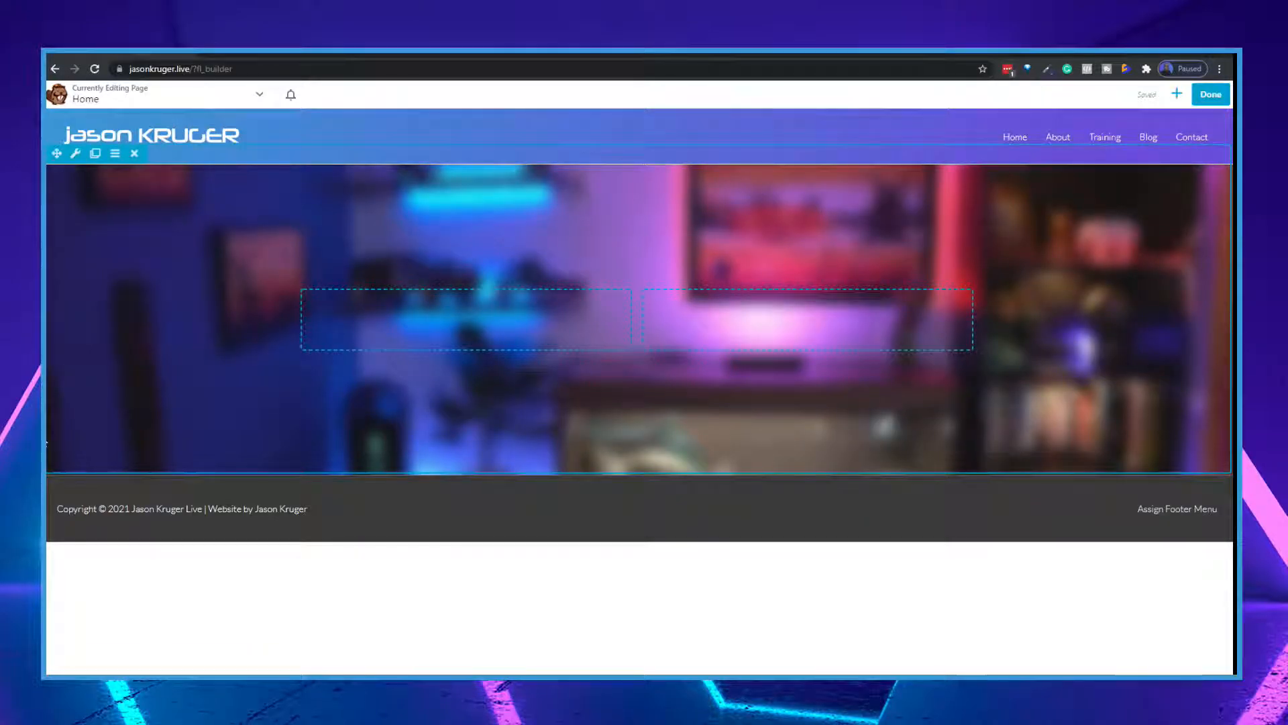
Step: Add a UABB Video module of type YouTube to the row's right column and save it
{"action": "left_click", "coordinate": [1176, 95]}
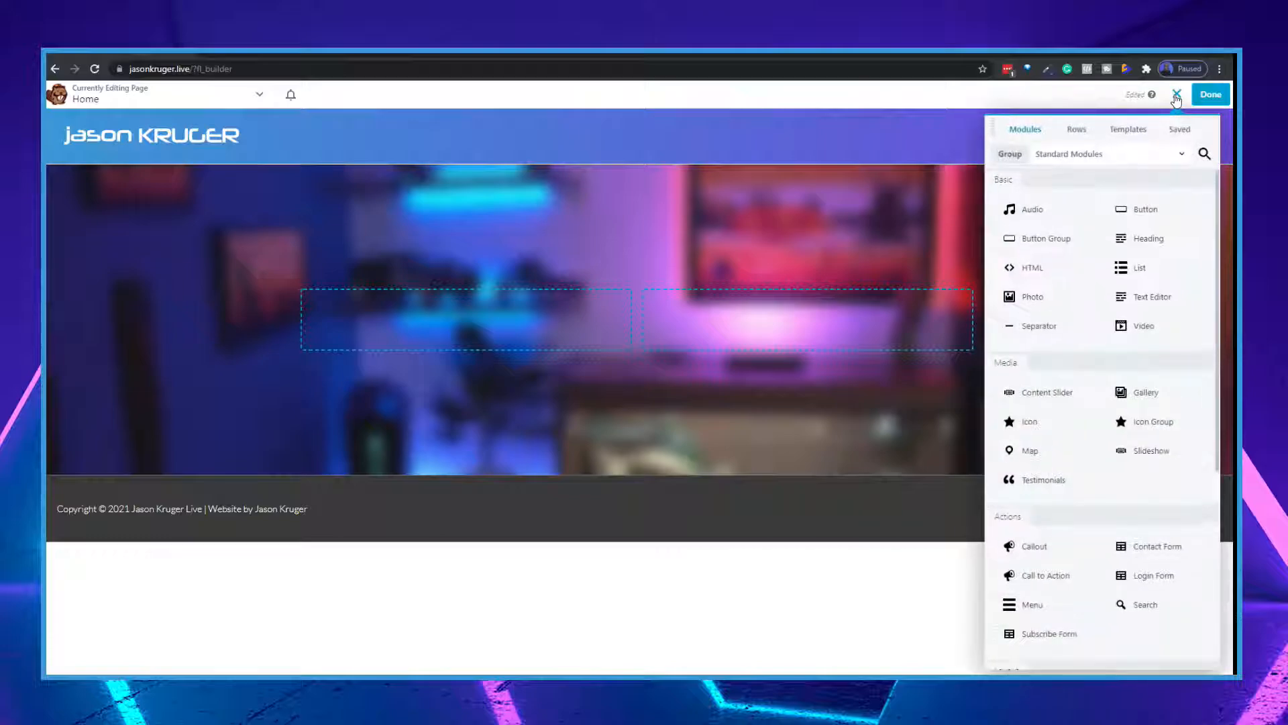
{"action": "left_click", "coordinate": [1073, 159]}
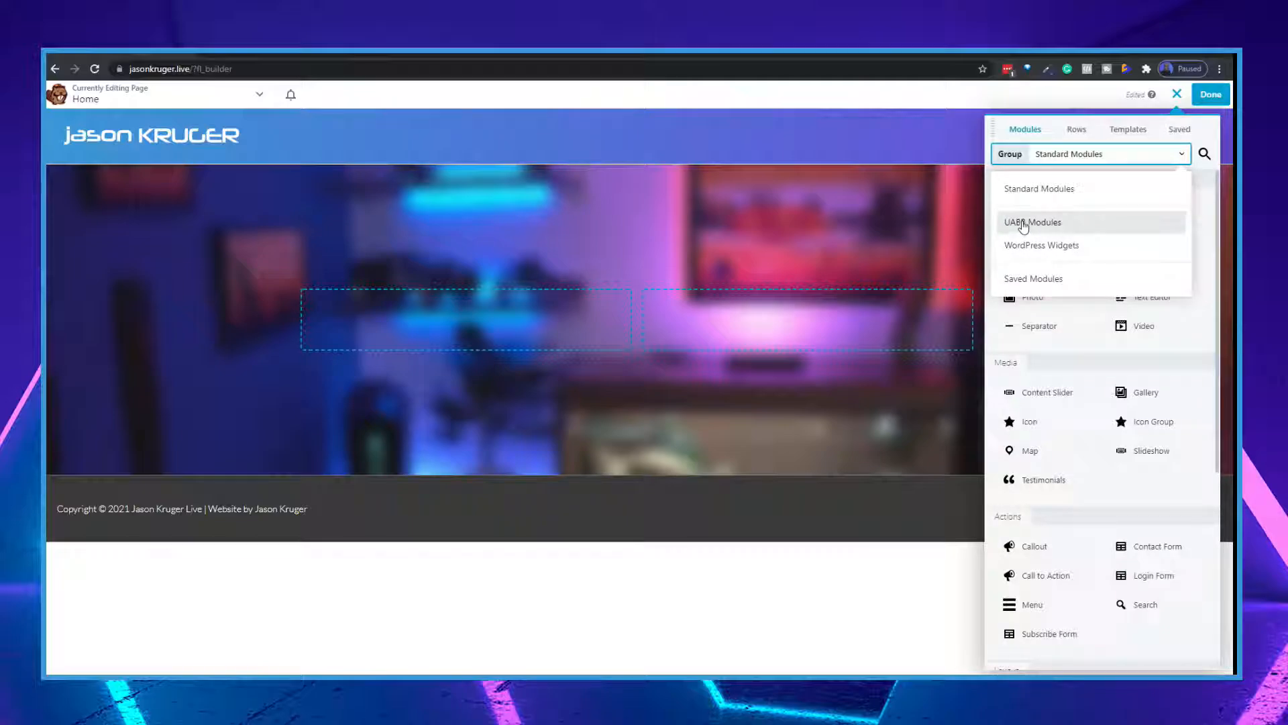
{"action": "left_click", "coordinate": [1054, 229]}
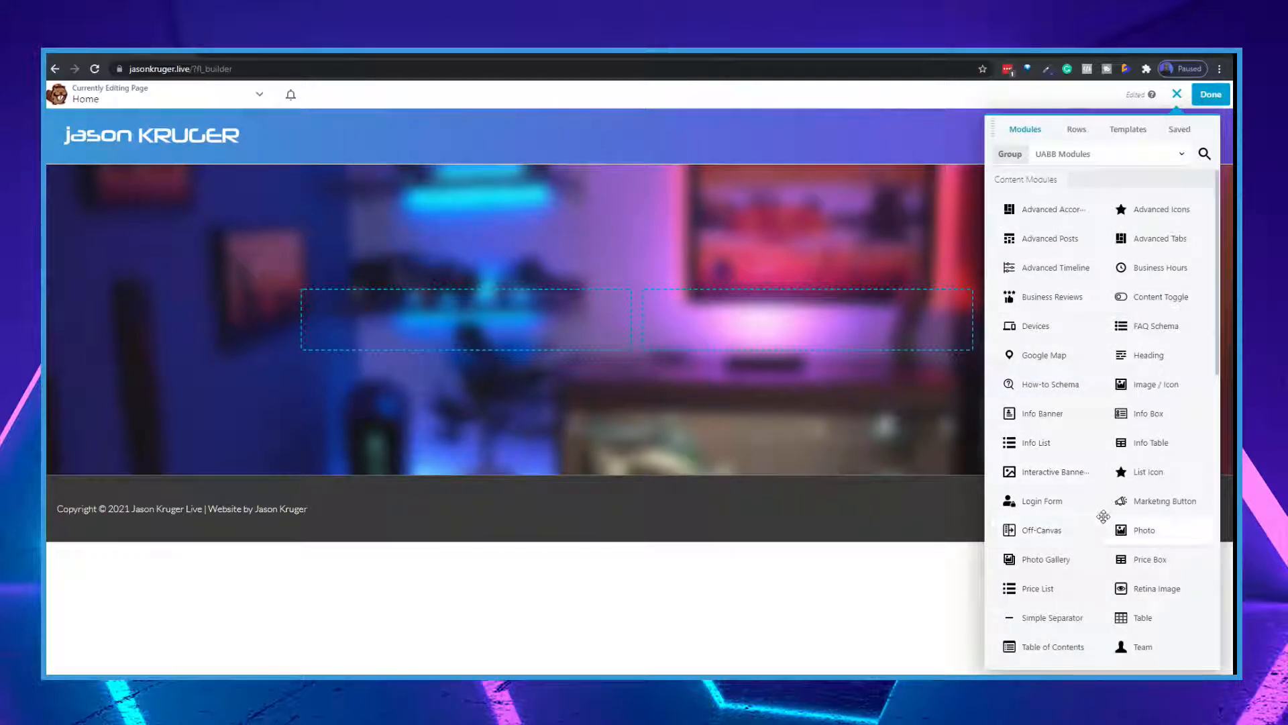
{"action": "scroll", "coordinate": [1064, 537], "scroll_direction": "down", "scroll_amount": 3}
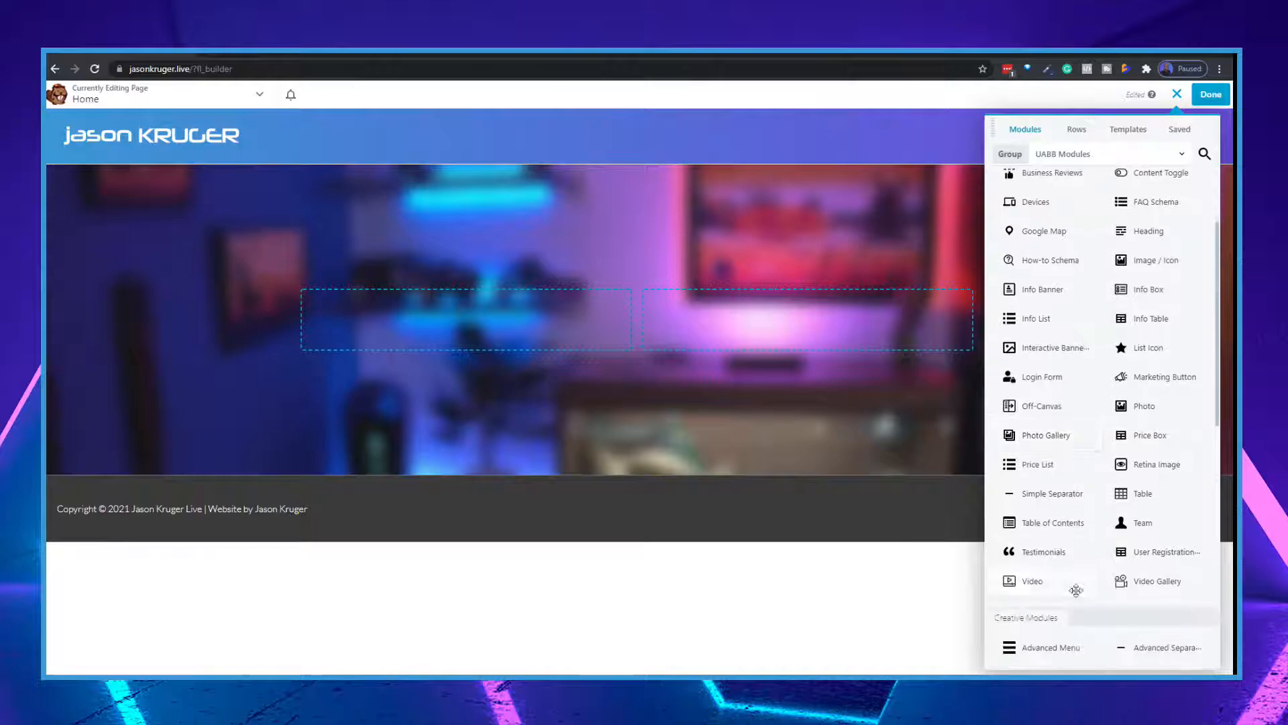
{"action": "left_click_drag", "start_coordinate": [1040, 581], "coordinate": [760, 341]}
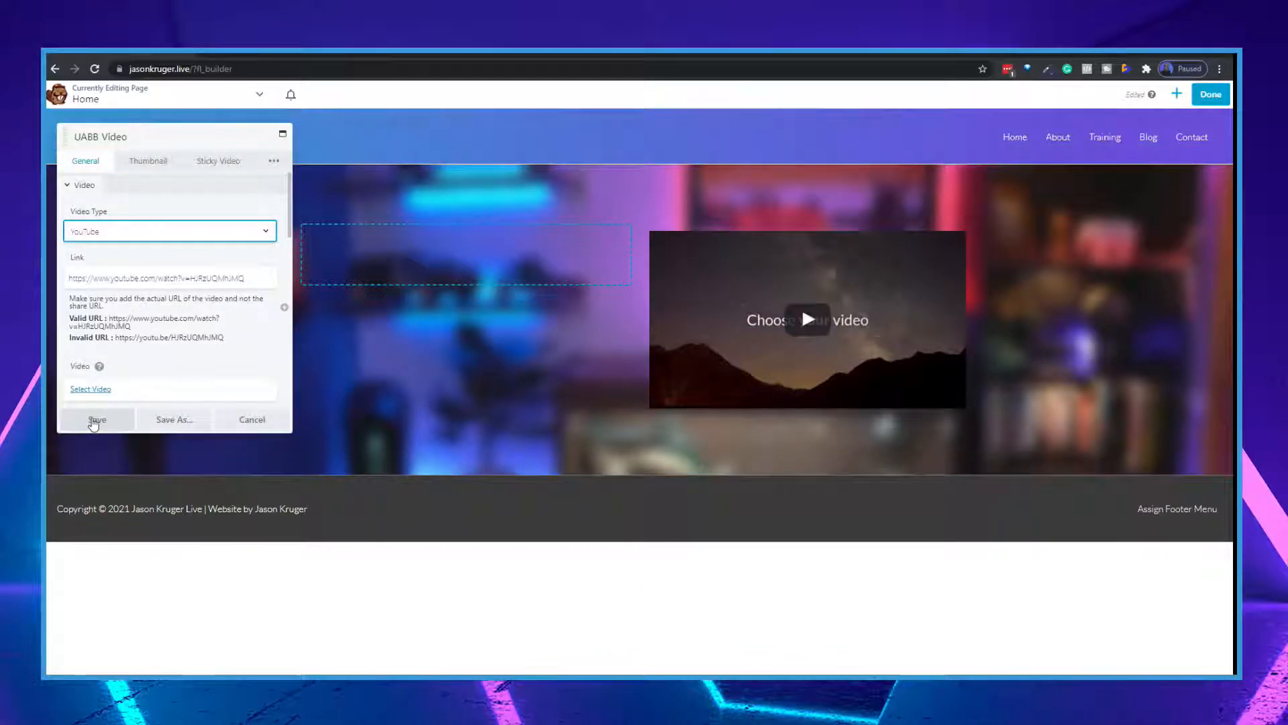
{"action": "left_click", "coordinate": [97, 421]}
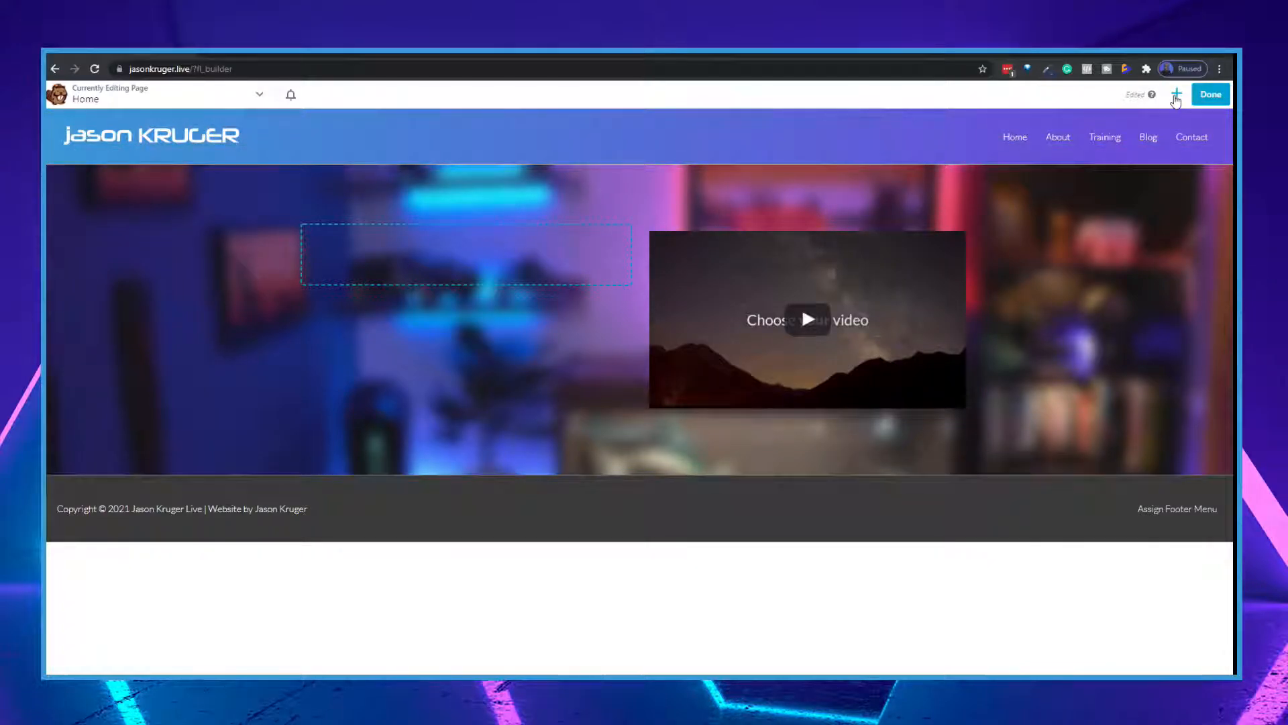
Step: Add a Text Editor above both columns: "I help people wanting to build a business online by teaching them what is possible with the online marketing tech."
{"action": "left_click", "coordinate": [1177, 94]}
{"action": "left_click", "coordinate": [1078, 130]}
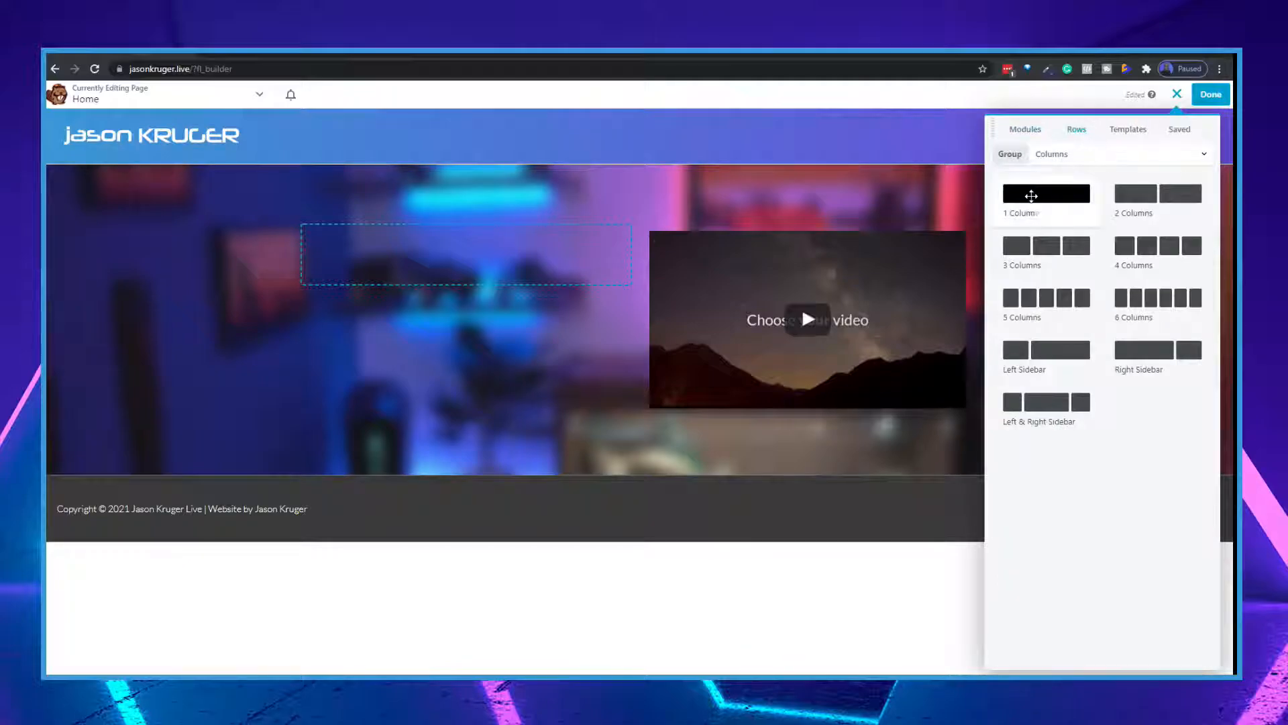
{"action": "left_click", "coordinate": [1035, 130]}
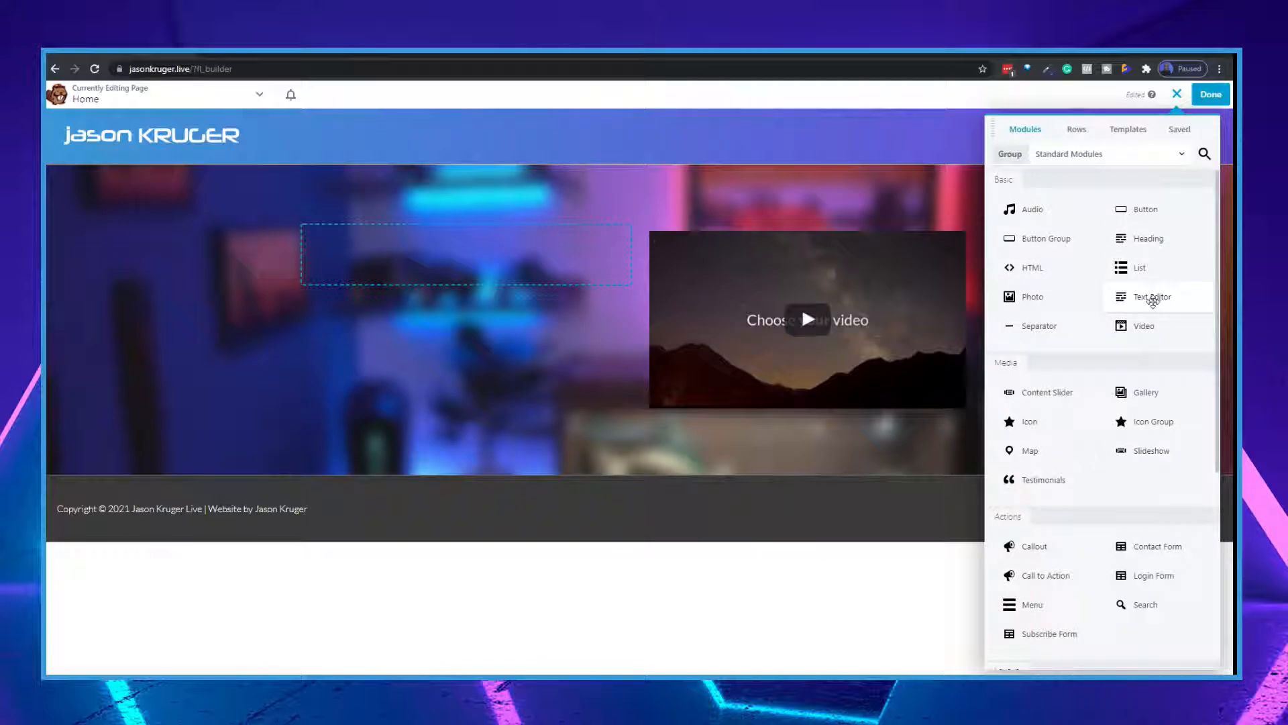
{"action": "left_click_drag", "start_coordinate": [1151, 297], "coordinate": [562, 220]}
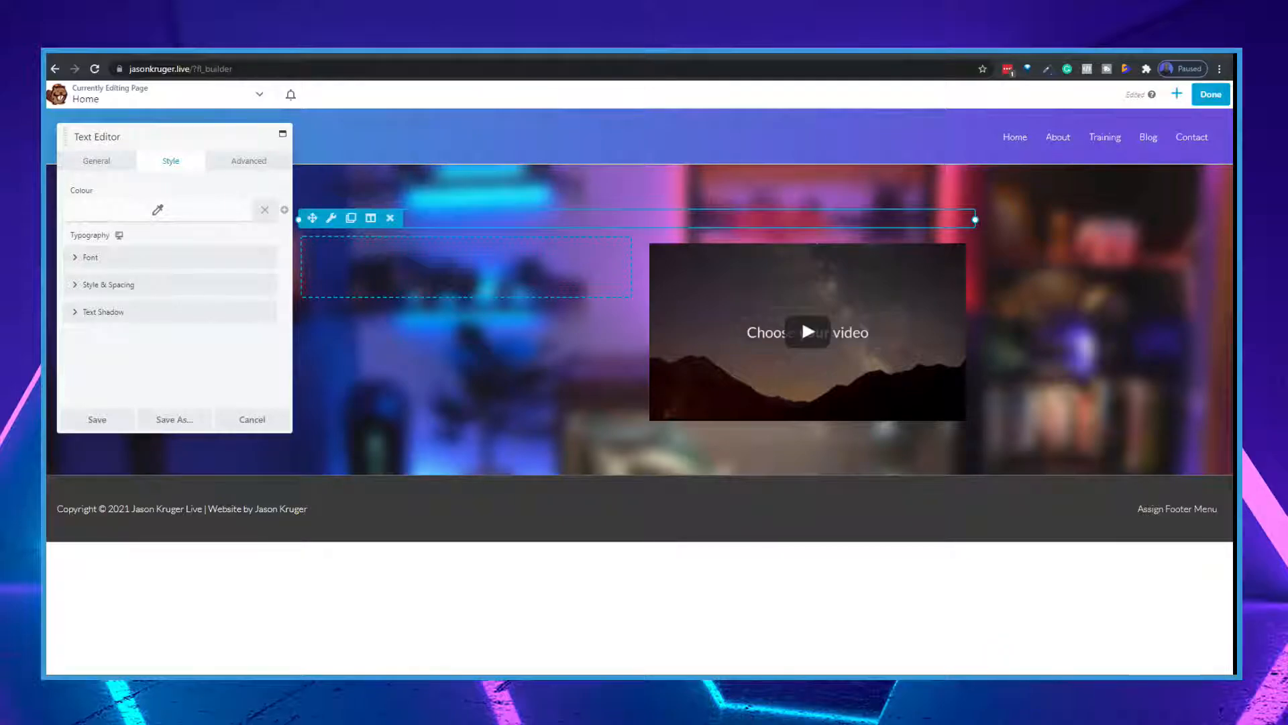
{"action": "left_click", "coordinate": [91, 161]}
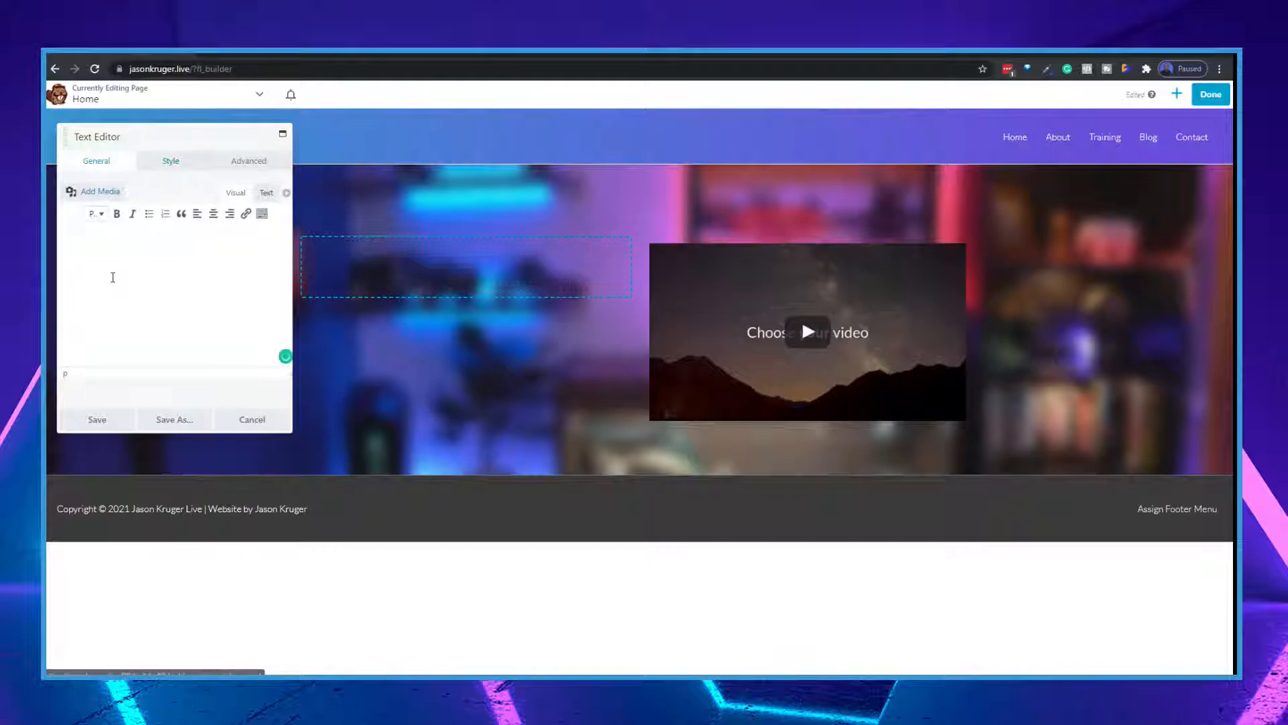
{"action": "left_click", "coordinate": [114, 267]}
{"action": "type", "text": "I help people wanting to build a business online by teaching them what is possible with the online marketing tech."}
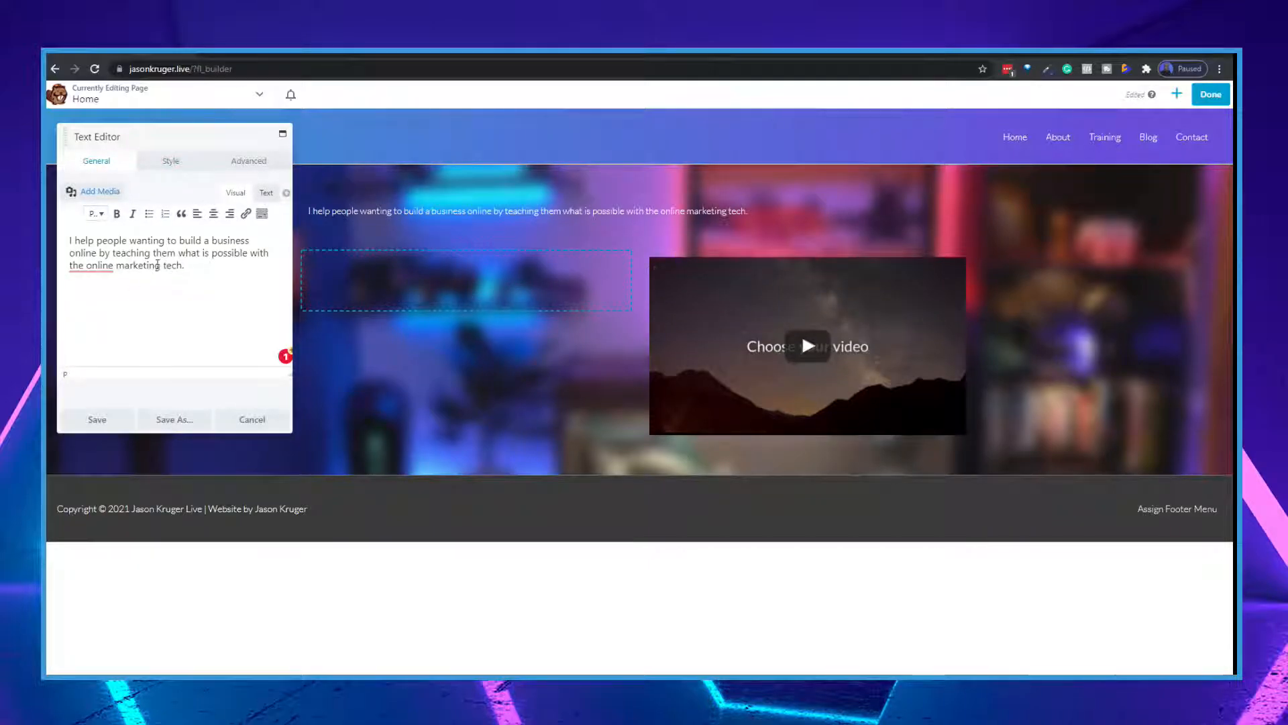
Step: Set the intro text's font size to 40 px and center-align it
{"action": "left_click", "coordinate": [171, 161]}
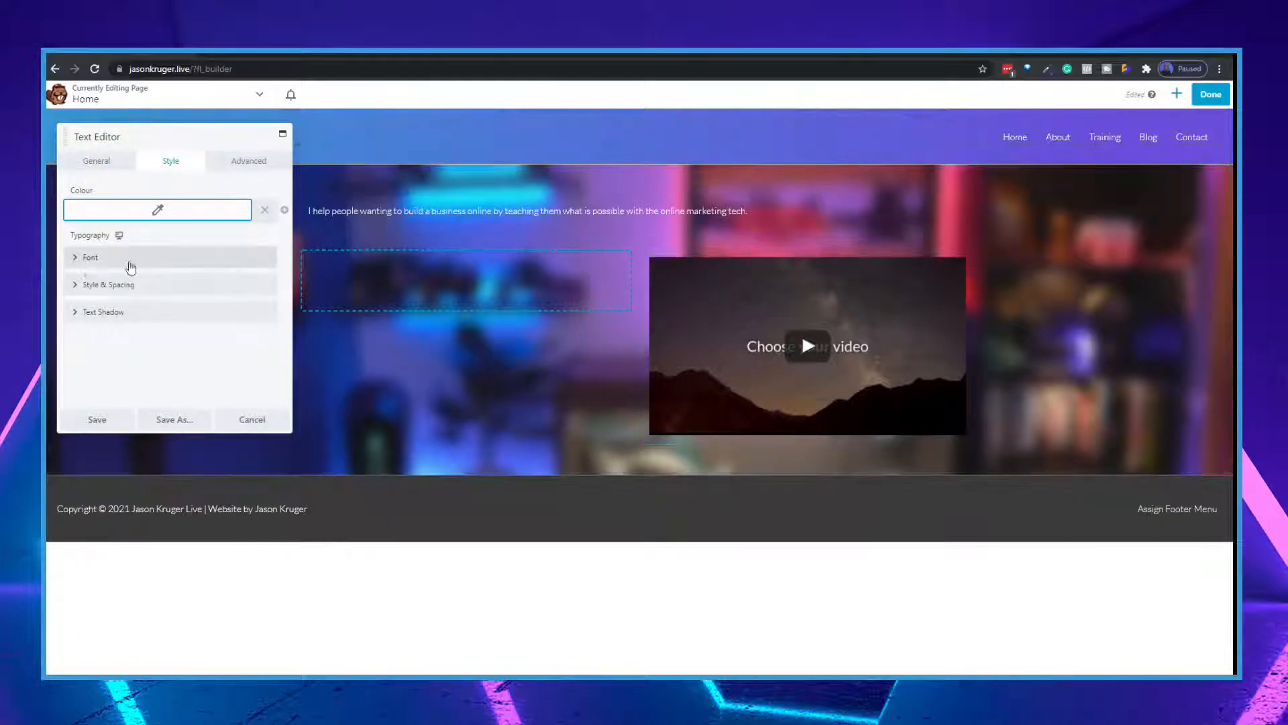
{"action": "left_click", "coordinate": [102, 163]}
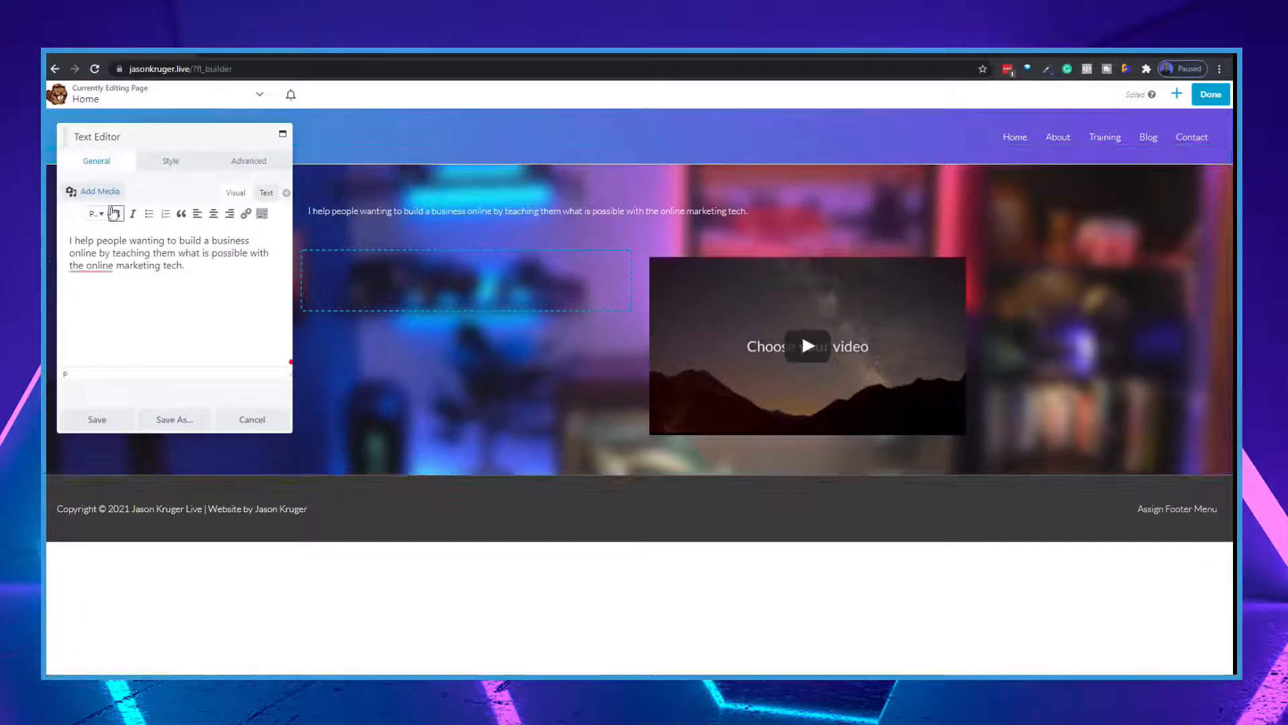
{"action": "left_click", "coordinate": [175, 163]}
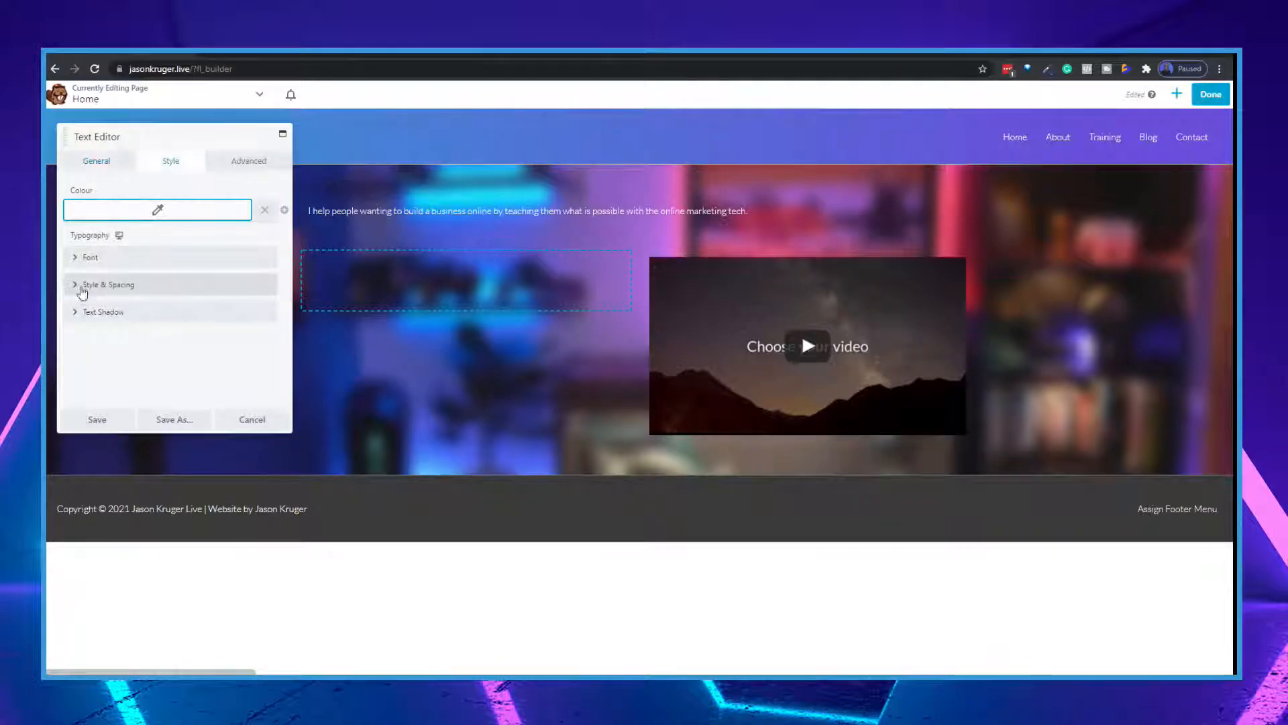
{"action": "left_click", "coordinate": [94, 261]}
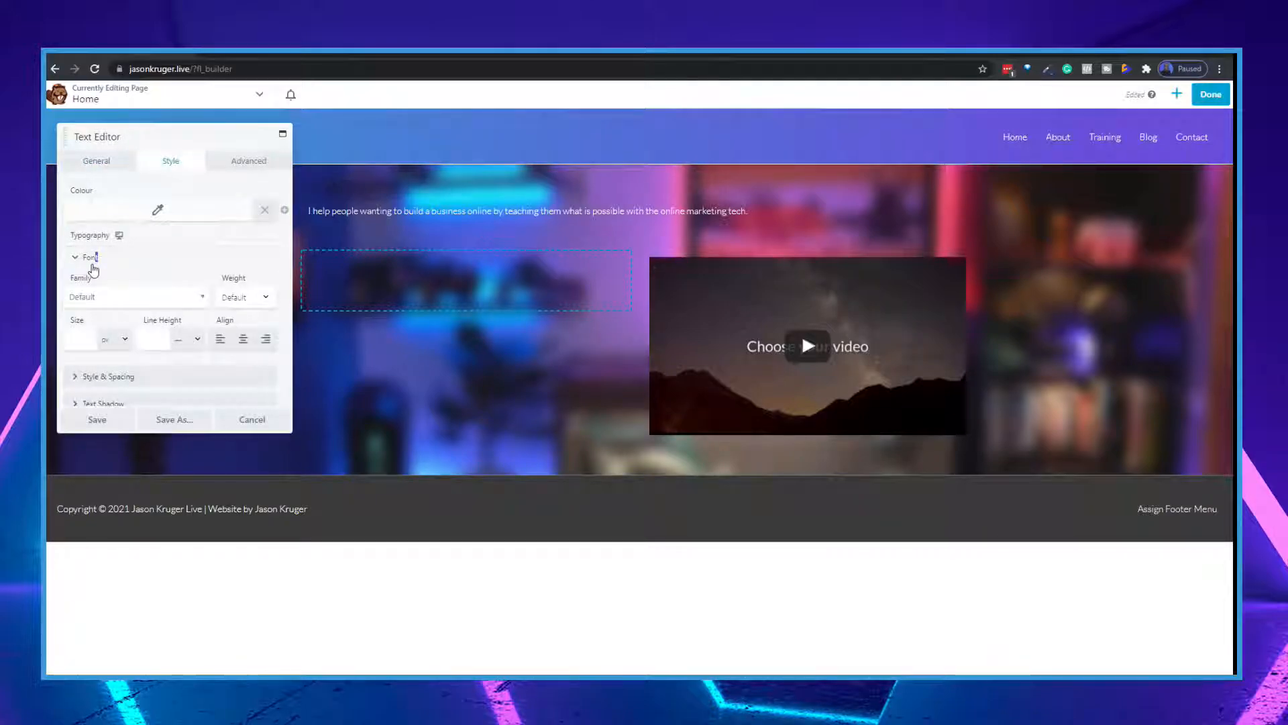
{"action": "left_click", "coordinate": [75, 338]}
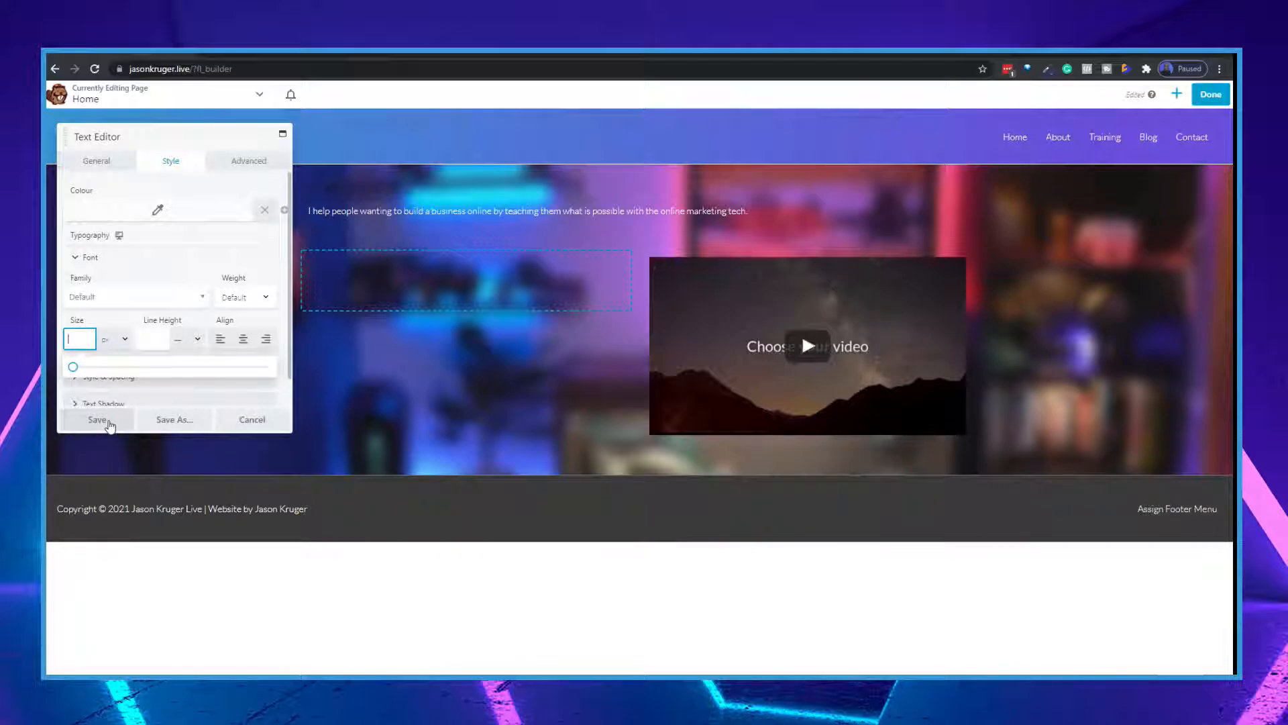
{"action": "type", "text": "4"}
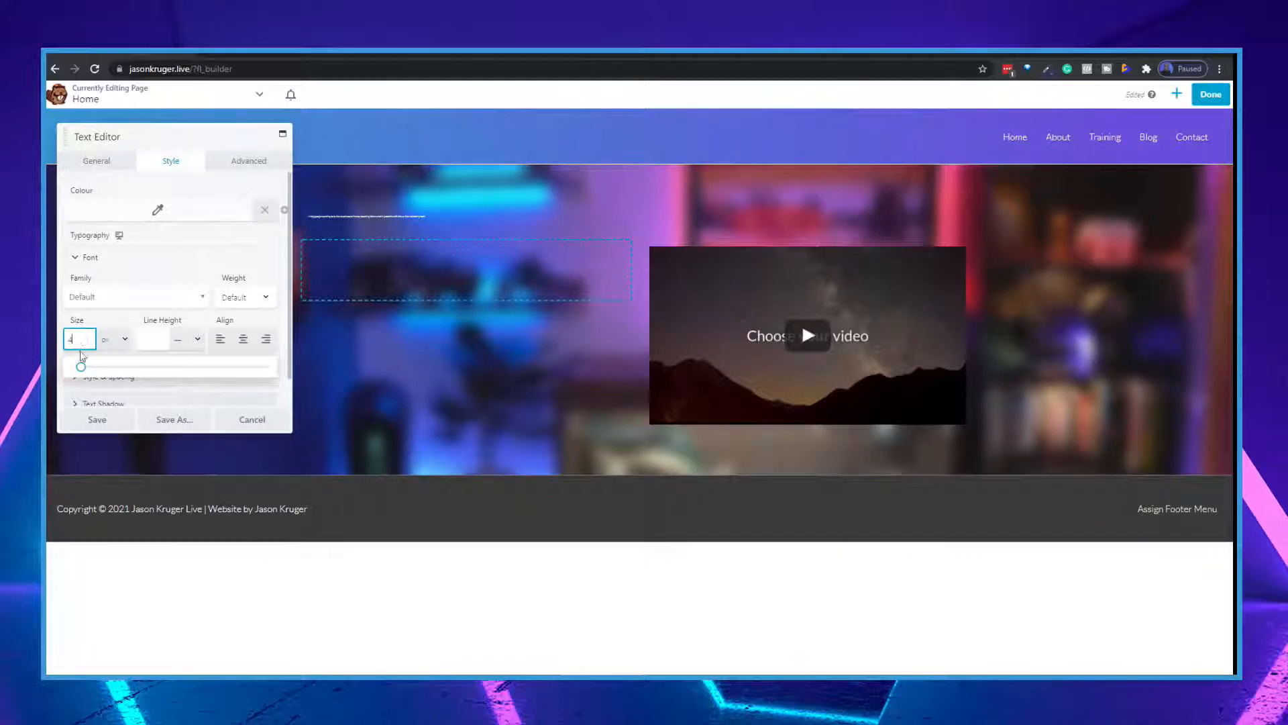
{"action": "left_click_drag", "start_coordinate": [80, 367], "coordinate": [163, 366]}
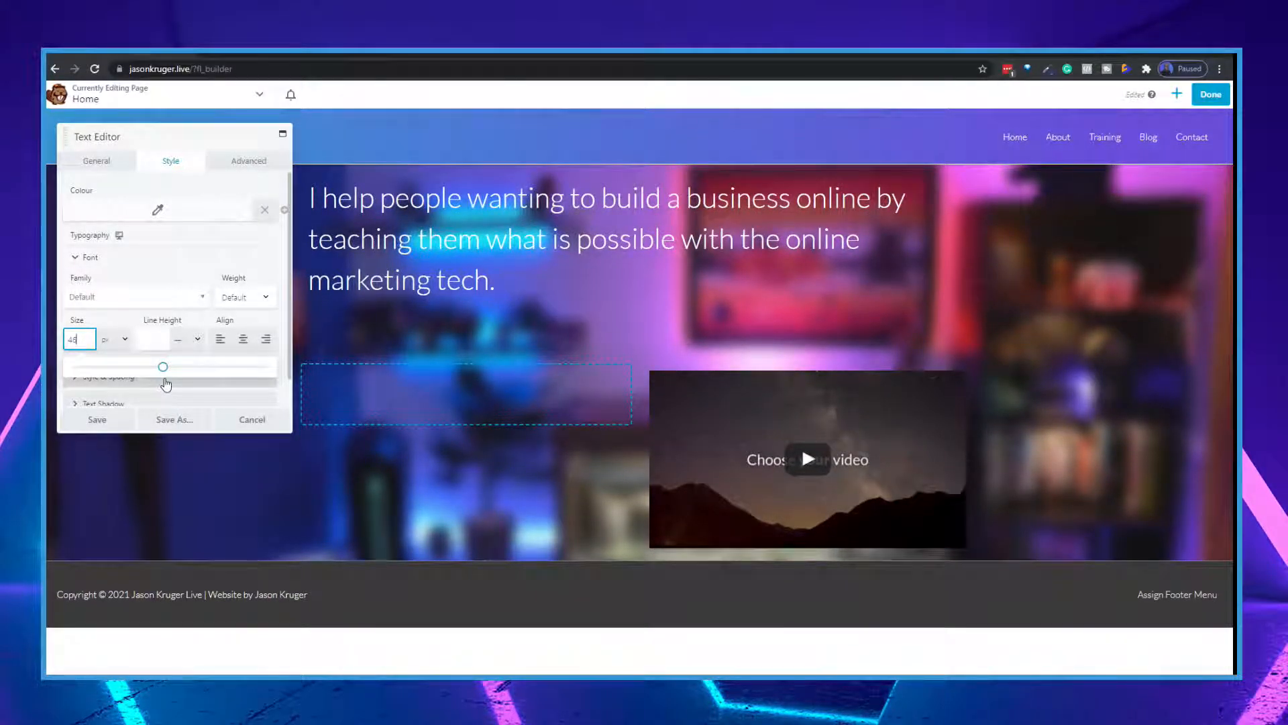
{"action": "left_click_drag", "start_coordinate": [166, 383], "coordinate": [150, 385]}
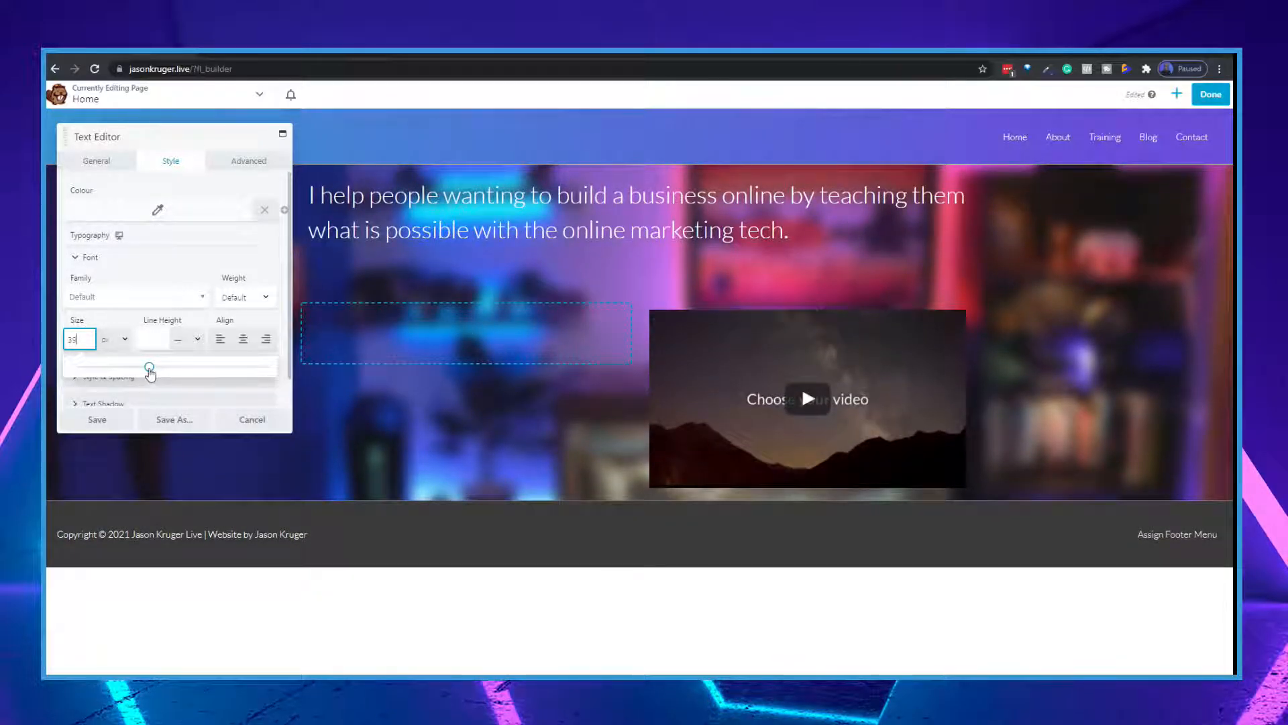
{"action": "left_click_drag", "start_coordinate": [149, 373], "coordinate": [151, 369]}
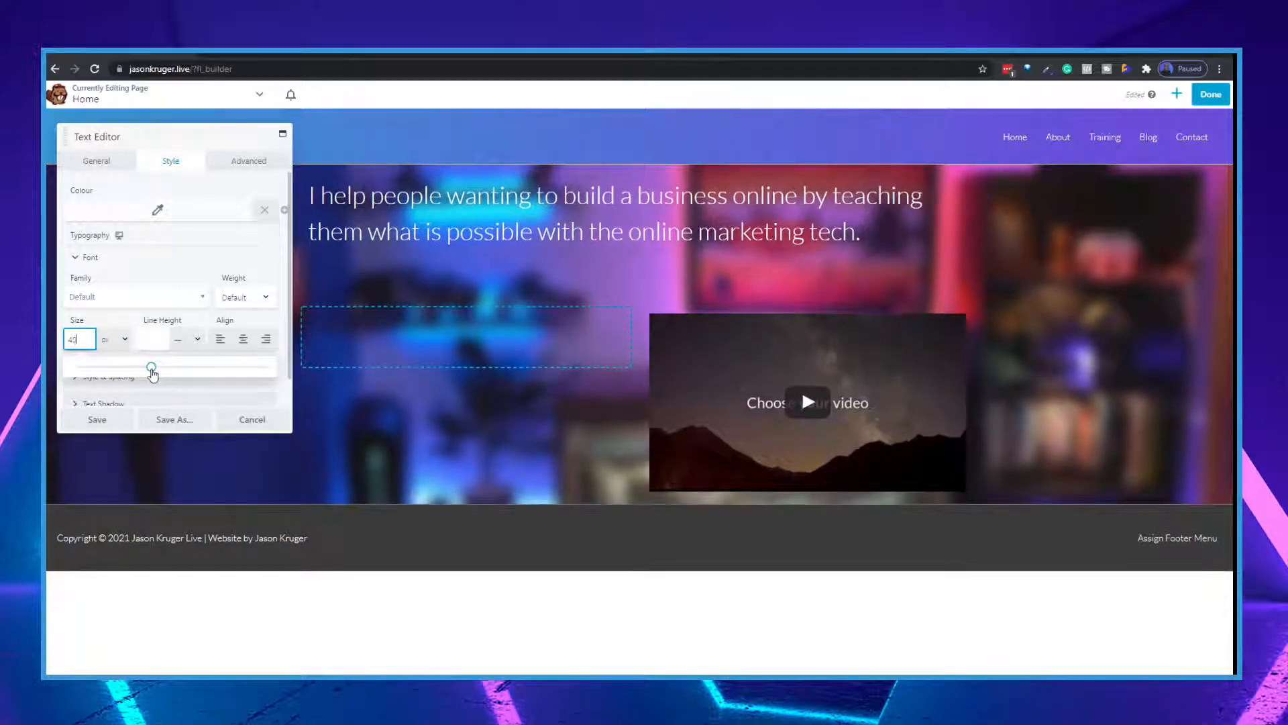
{"action": "double_click", "coordinate": [248, 321]}
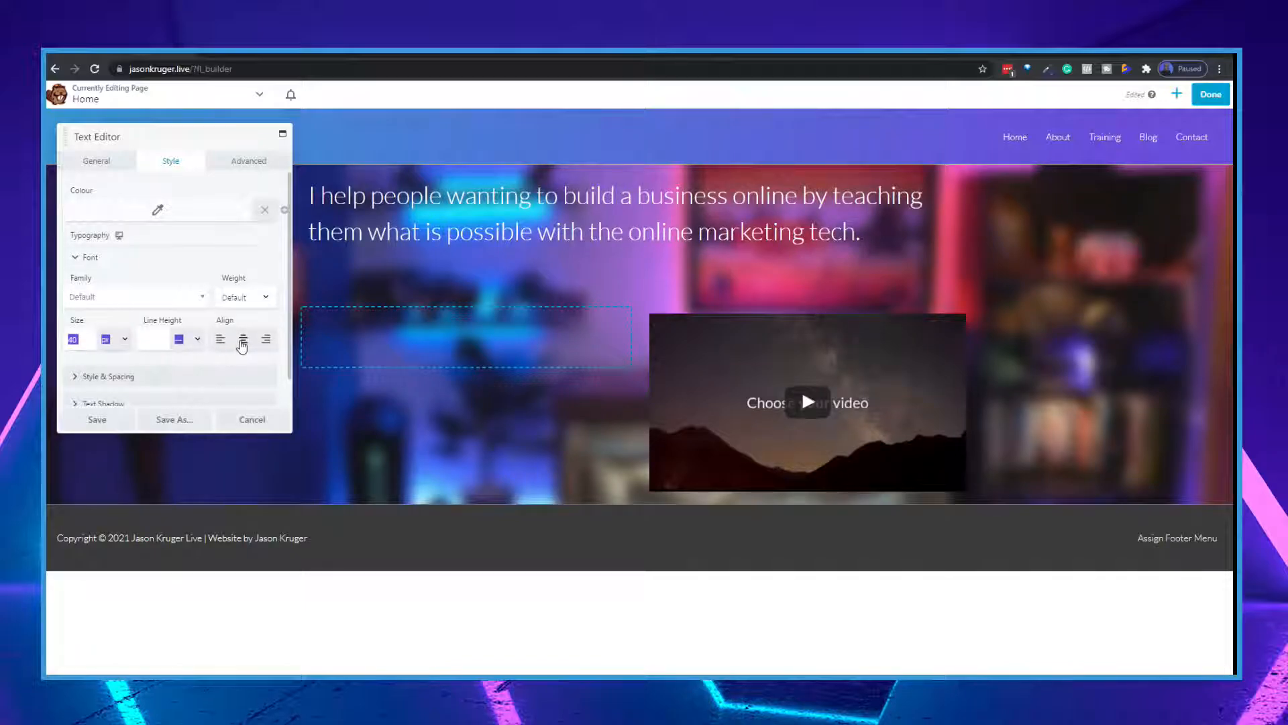
{"action": "left_click", "coordinate": [242, 342]}
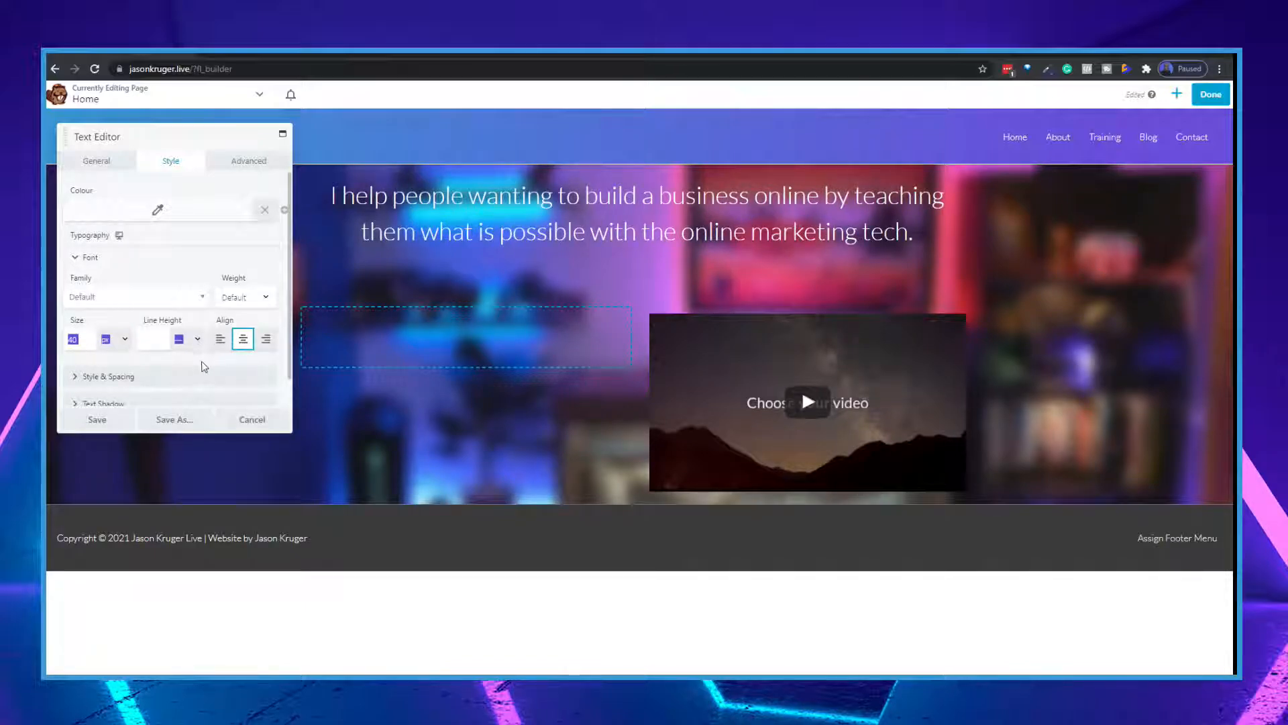
Step: Format the whole intro text as Heading 1 and save the Text Editor module
{"action": "left_click", "coordinate": [127, 293]}
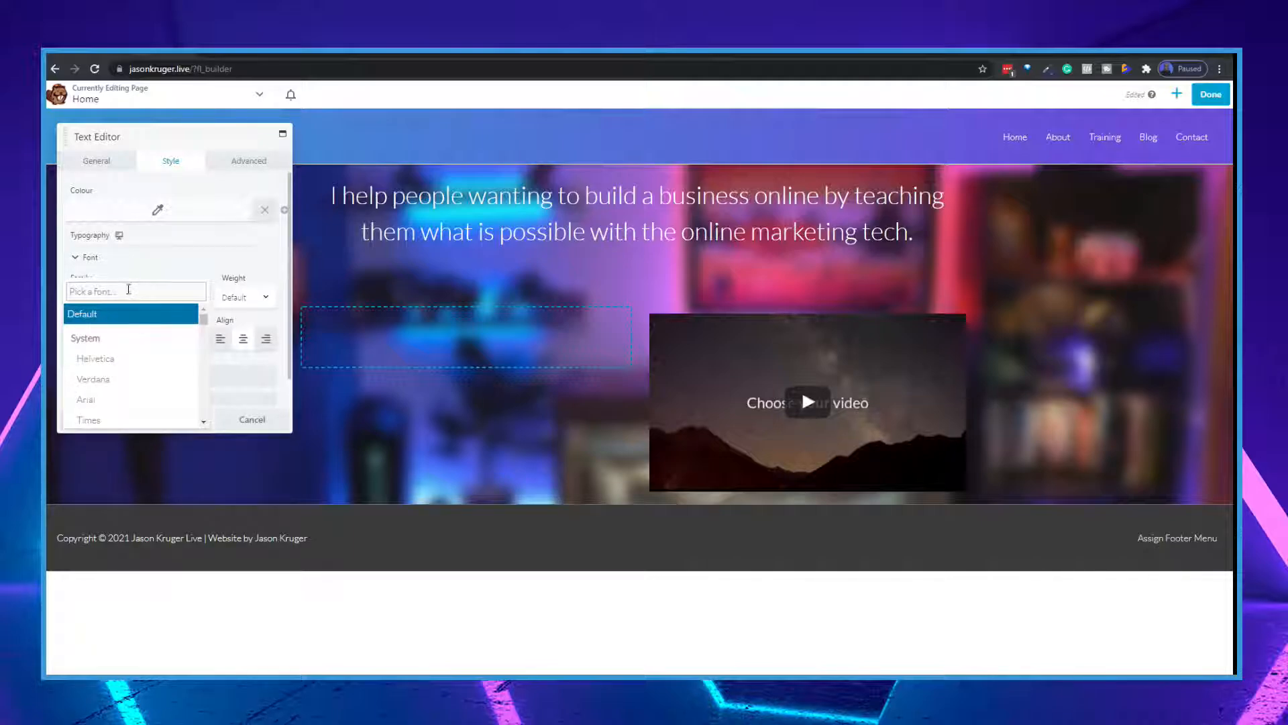
{"action": "left_click", "coordinate": [126, 293]}
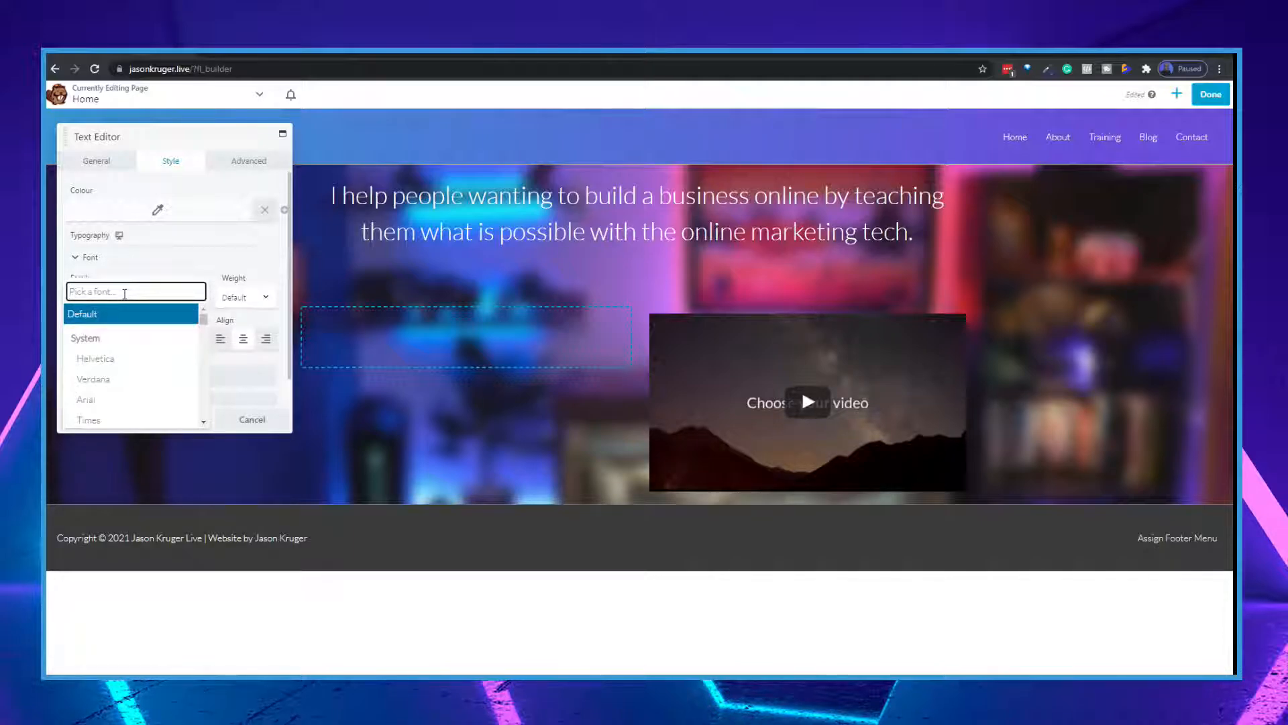
{"action": "left_click", "coordinate": [96, 160]}
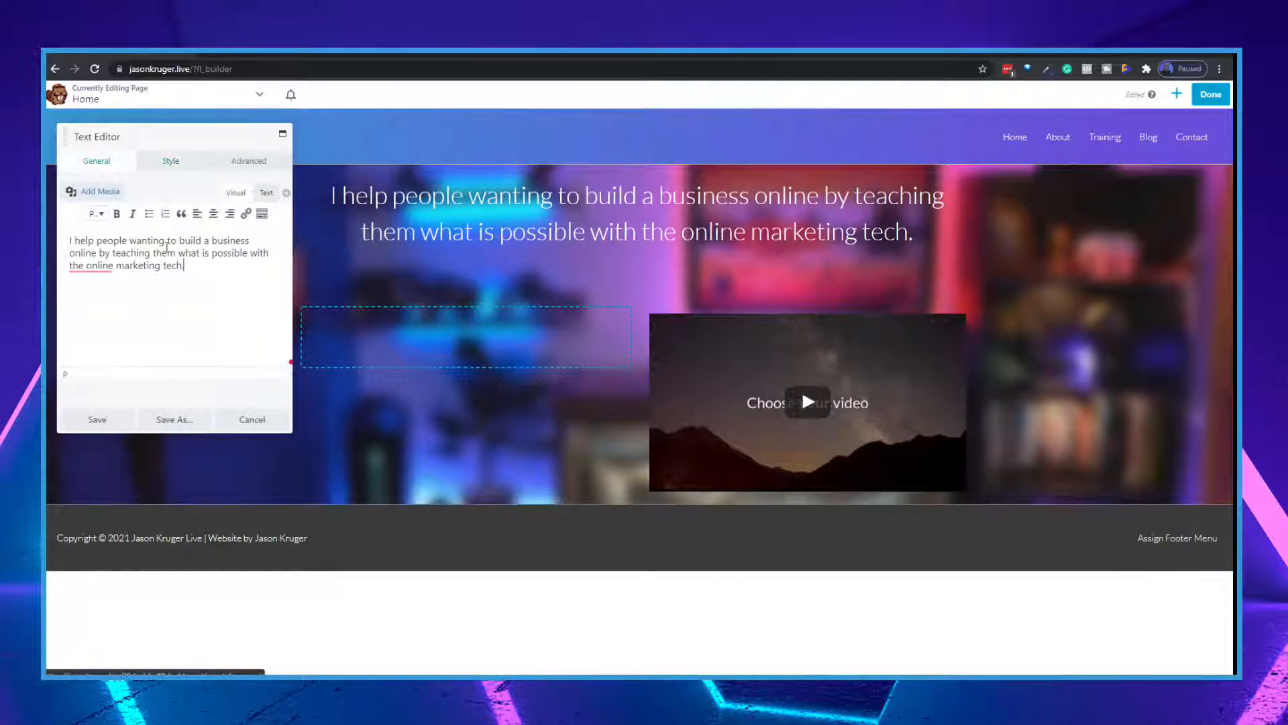
{"action": "left_click_drag", "start_coordinate": [187, 267], "coordinate": [64, 241]}
{"action": "left_click", "coordinate": [106, 221]}
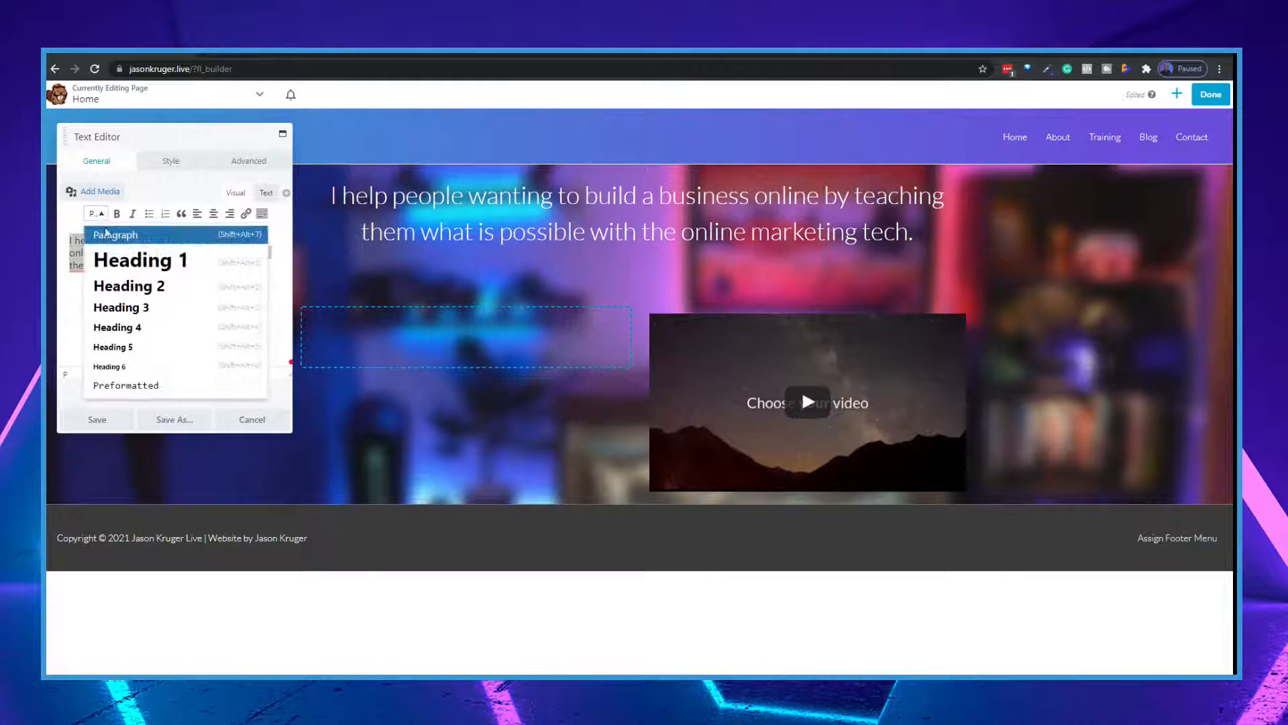
{"action": "left_click", "coordinate": [118, 255]}
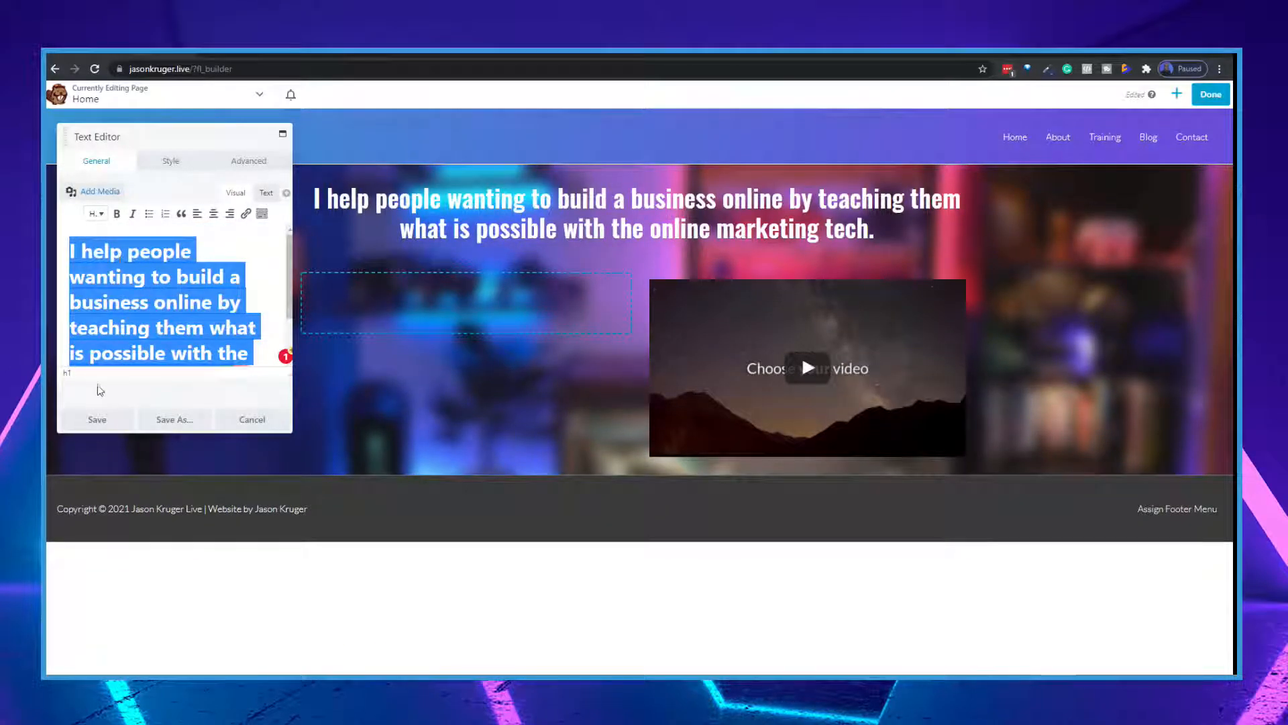
{"action": "left_click", "coordinate": [171, 162]}
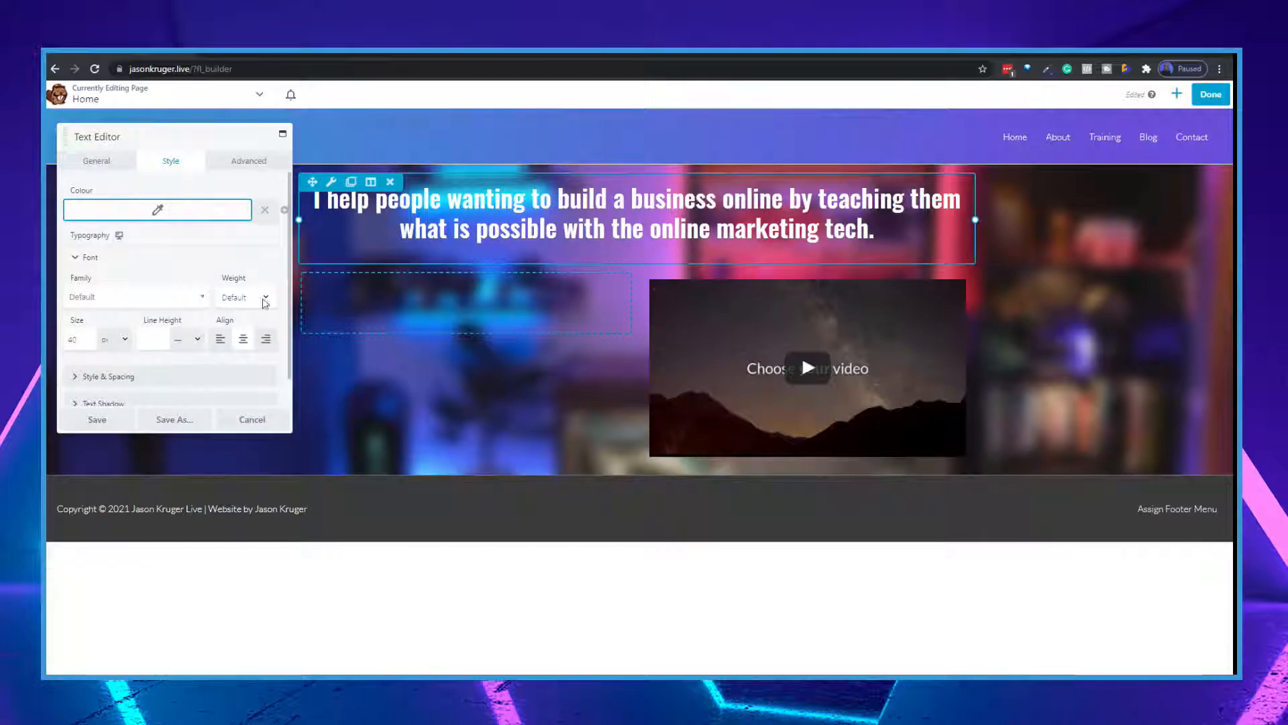
{"action": "scroll", "coordinate": [175, 347], "scroll_direction": "down", "scroll_amount": 1}
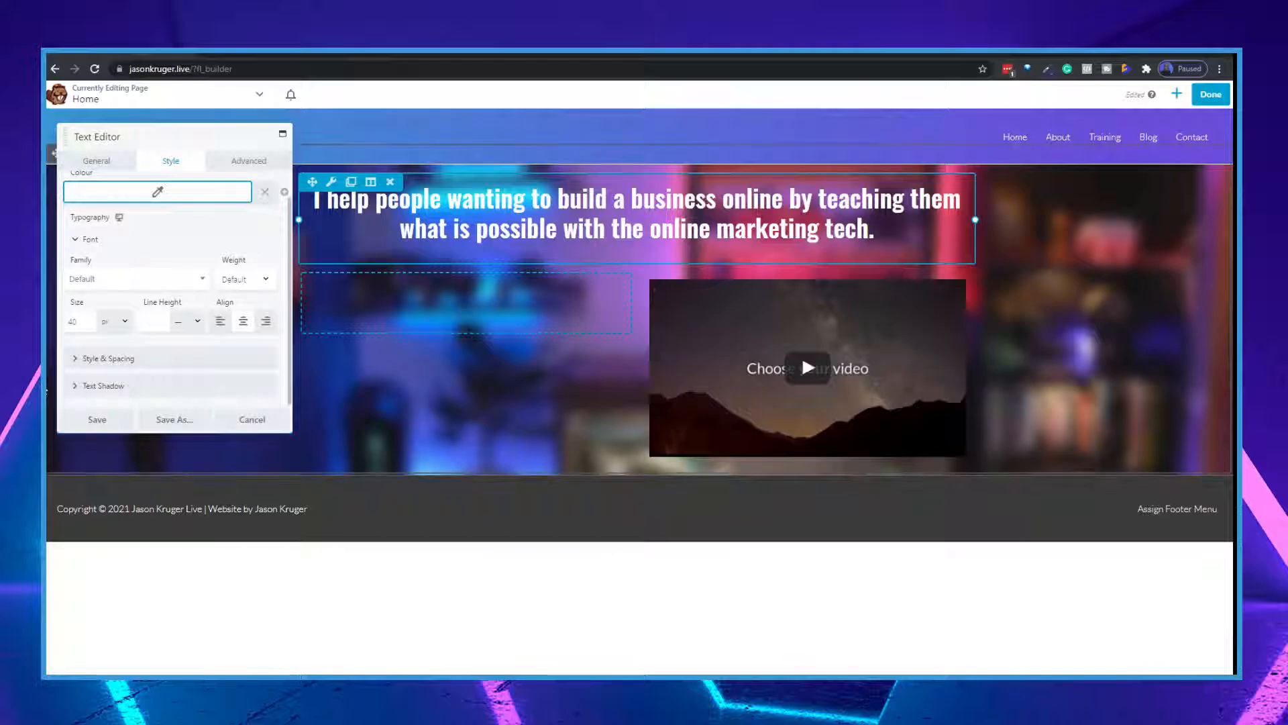
{"action": "left_click", "coordinate": [97, 420]}
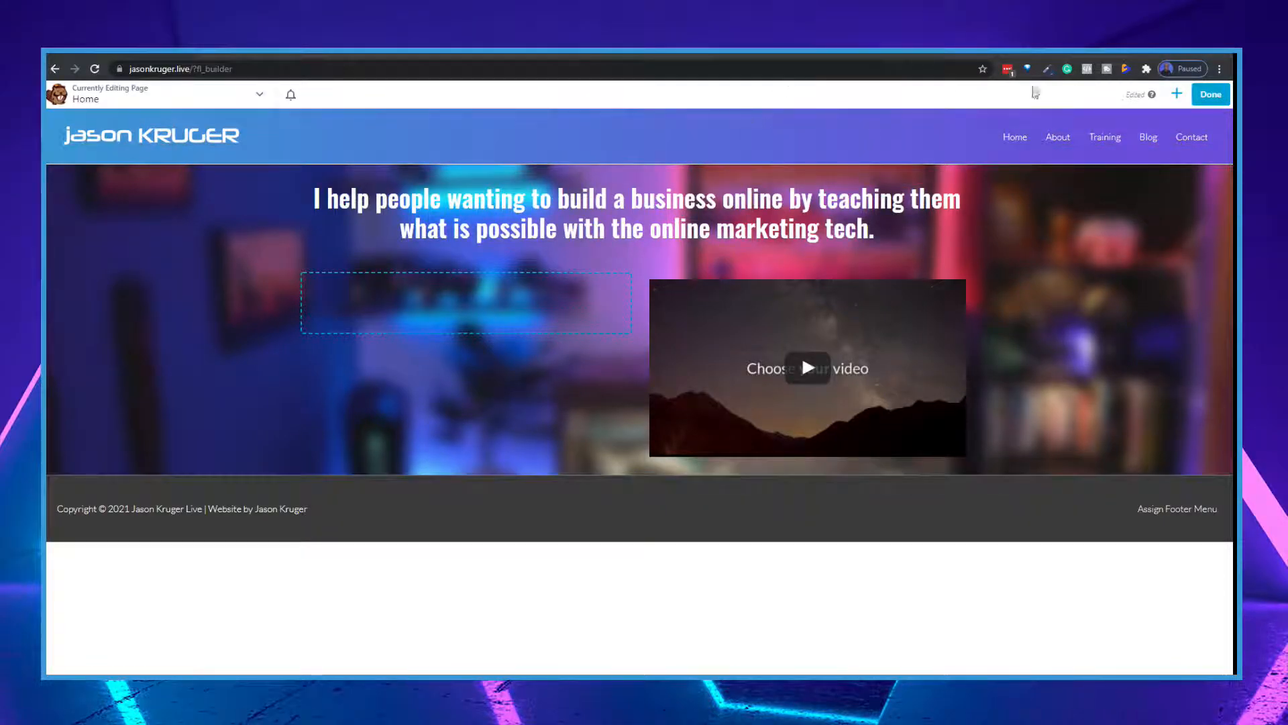
Step: Add a Text Editor module to the left column with the paragraph beginning "Too many people pack everything in" and ending "I want to help those people."
{"action": "left_click", "coordinate": [1177, 93]}
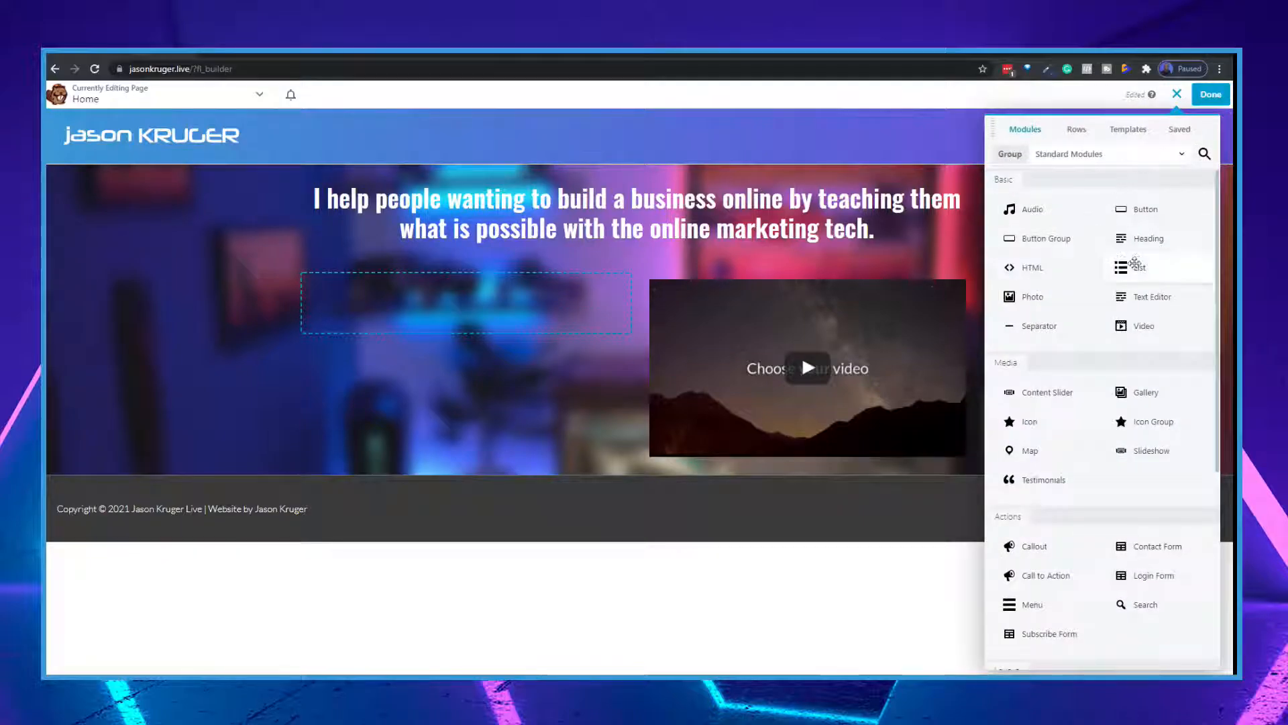
{"action": "left_click_drag", "start_coordinate": [1149, 296], "coordinate": [441, 365]}
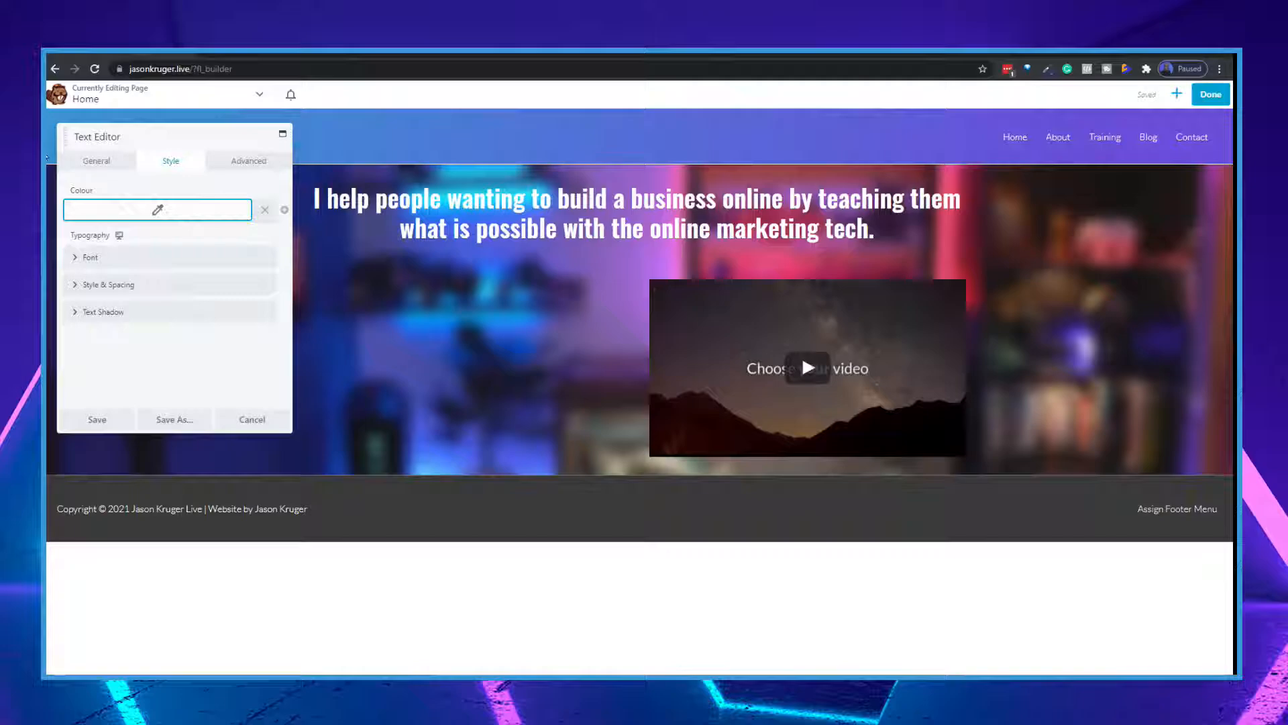
{"action": "left_click", "coordinate": [96, 163]}
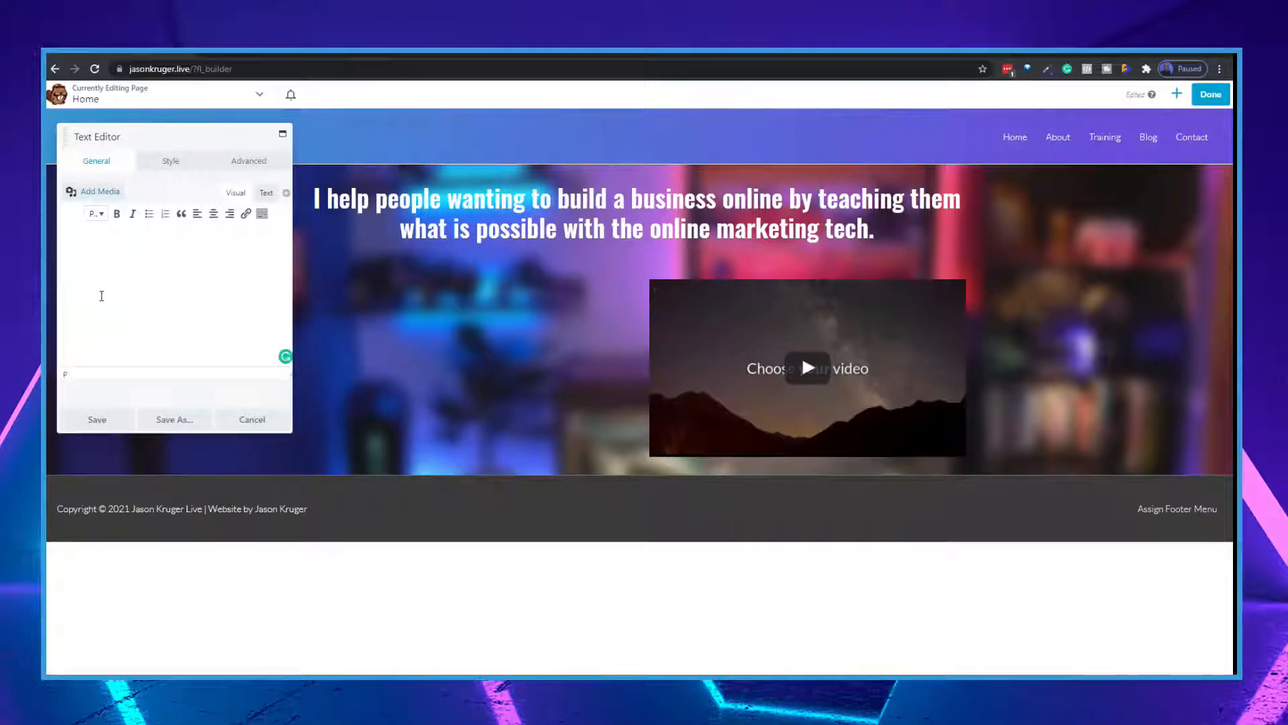
{"action": "type", "text": "Too many people pack everything in because they are not sure how to use the online marketing tech available to them. I want to help those people."}
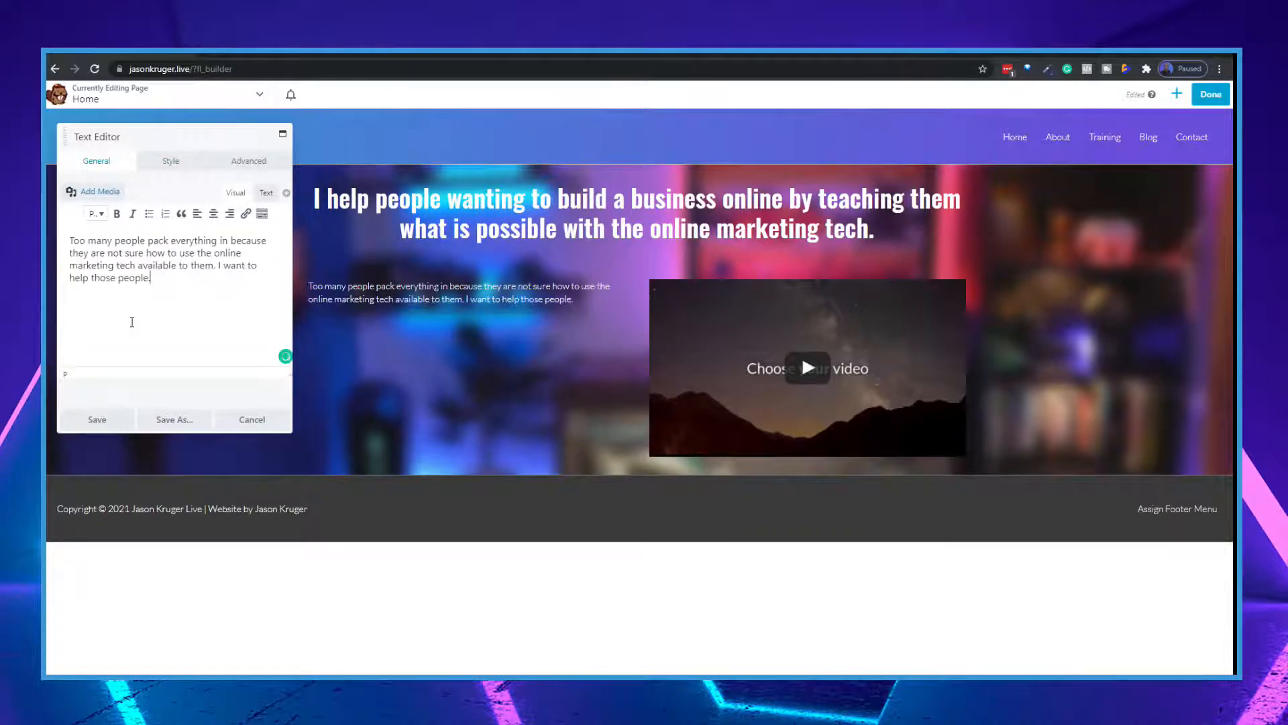
Step: Set the left column text's font size to about 25 px
{"action": "left_click", "coordinate": [174, 163]}
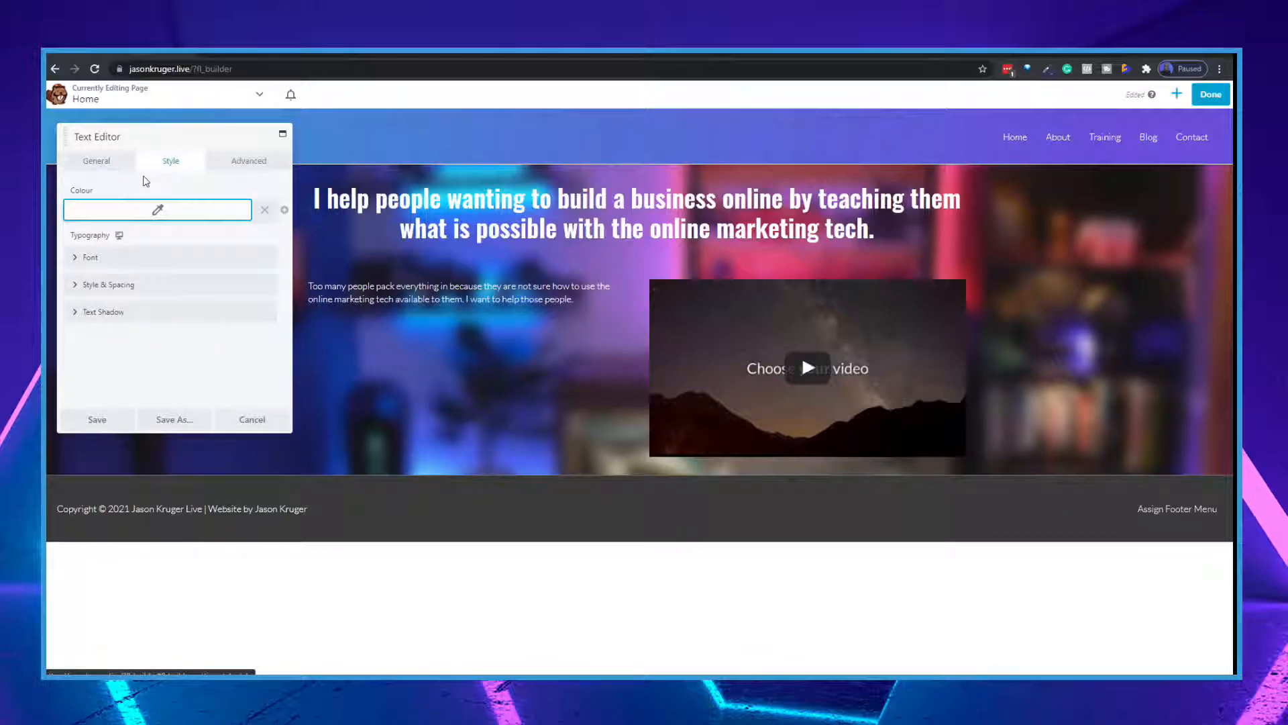
{"action": "left_click", "coordinate": [104, 259]}
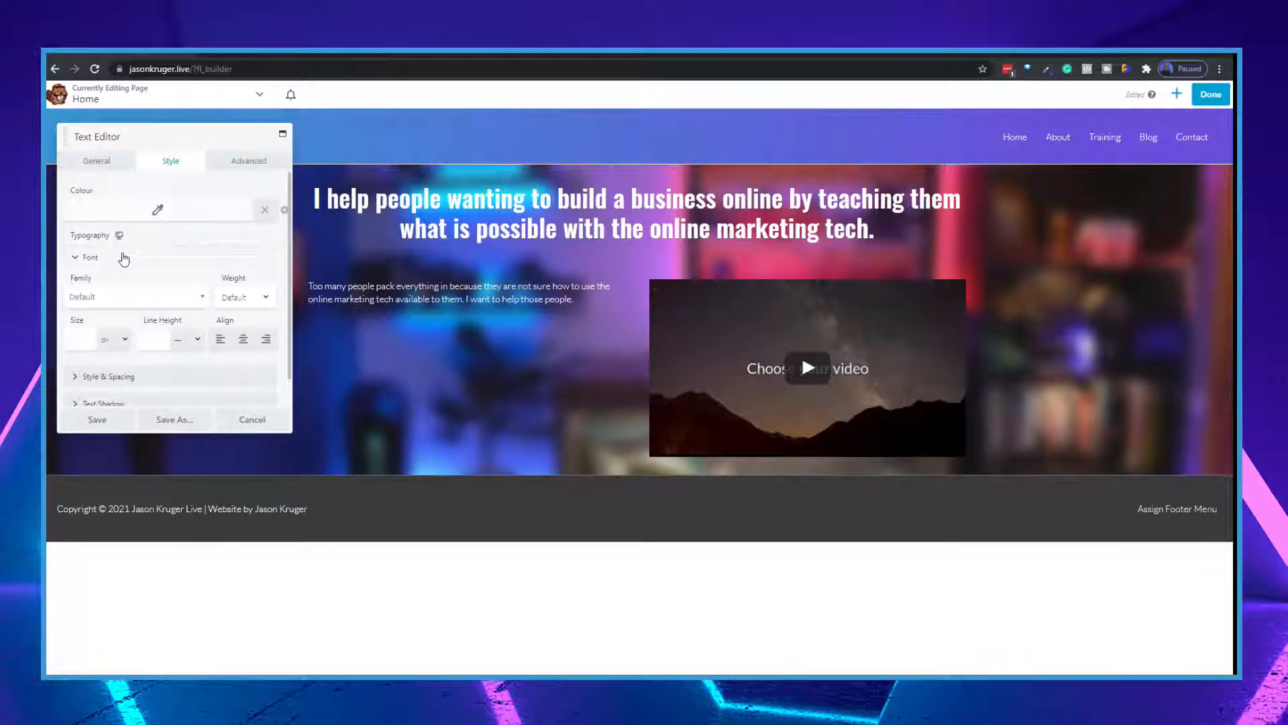
{"action": "left_click", "coordinate": [80, 339]}
{"action": "left_click_drag", "start_coordinate": [76, 367], "coordinate": [122, 376]}
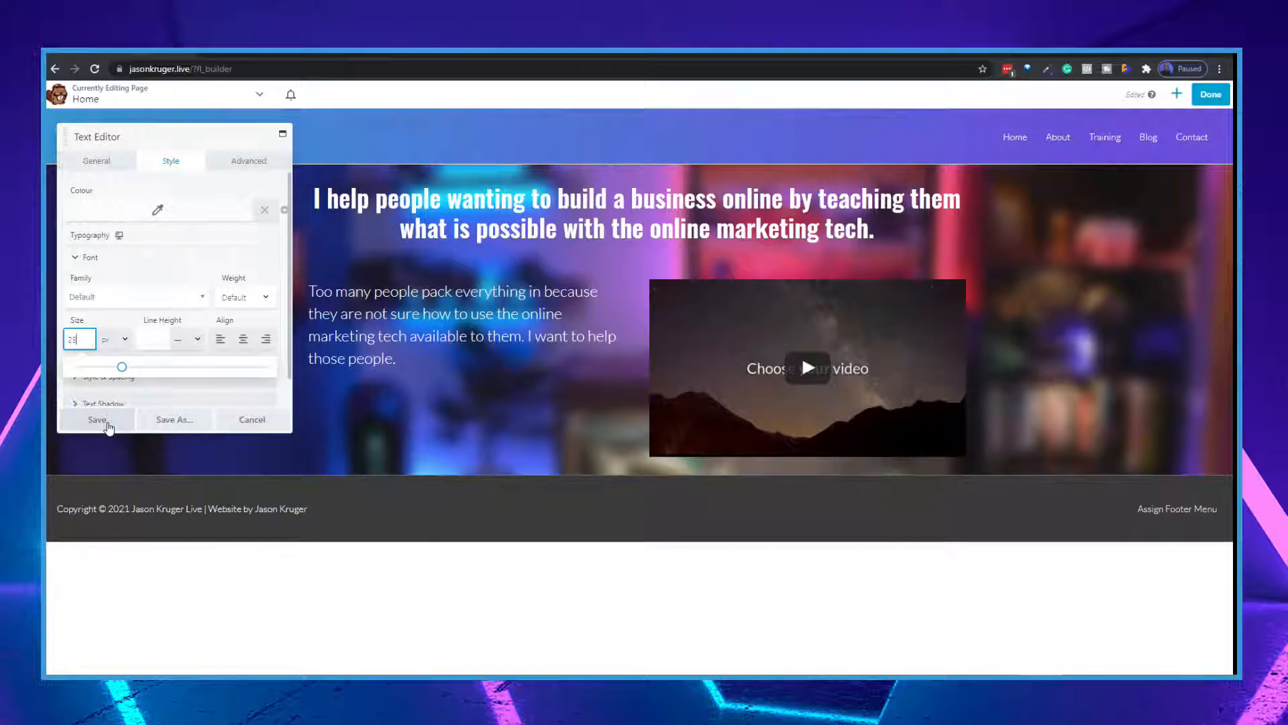
Step: Replace "pack everything in" with "give up on their dreams" in the left column text and save the module
{"action": "left_click", "coordinate": [97, 168]}
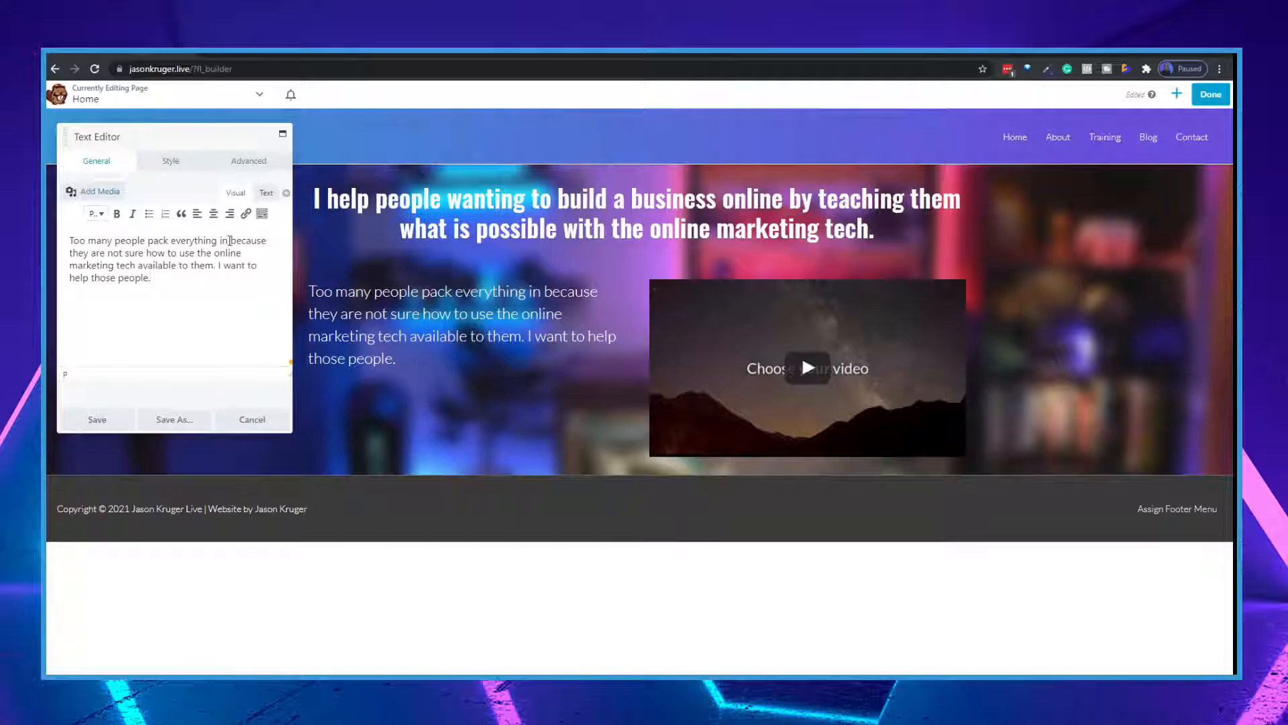
{"action": "left_click_drag", "start_coordinate": [228, 240], "coordinate": [146, 240]}
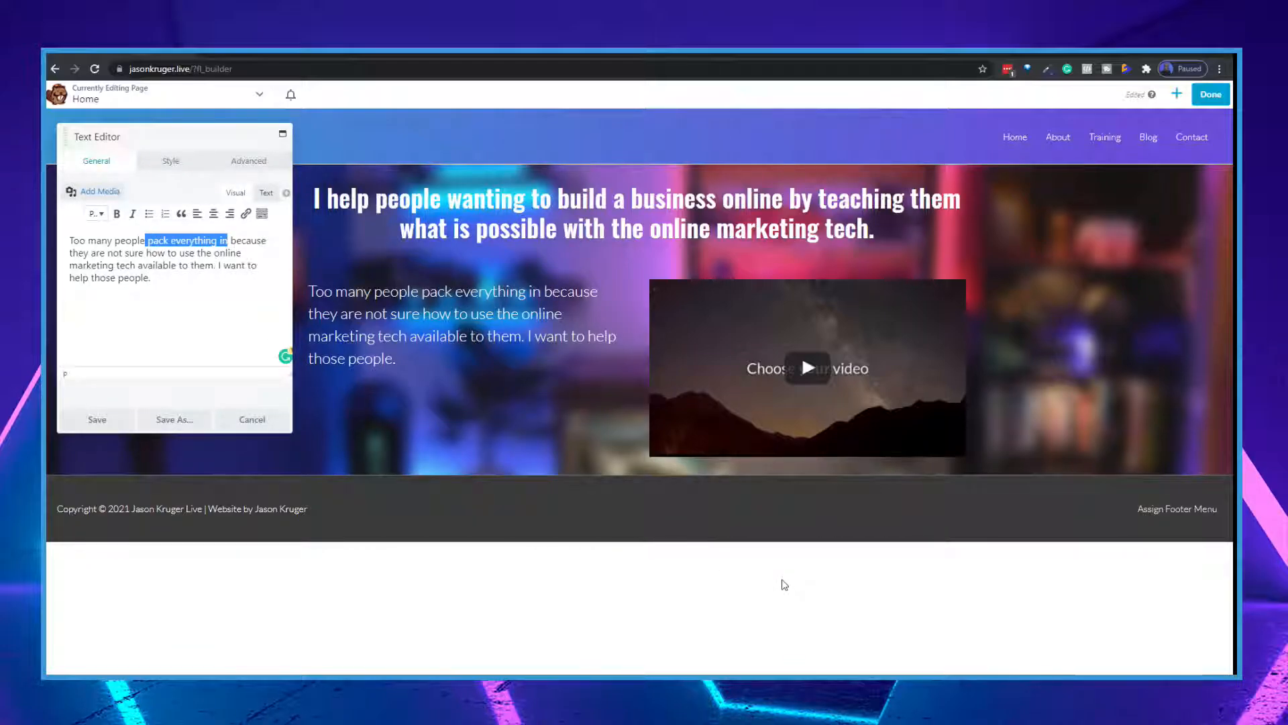
{"action": "key", "text": "BackSpace"}
{"action": "type", "text": "give up on t"}
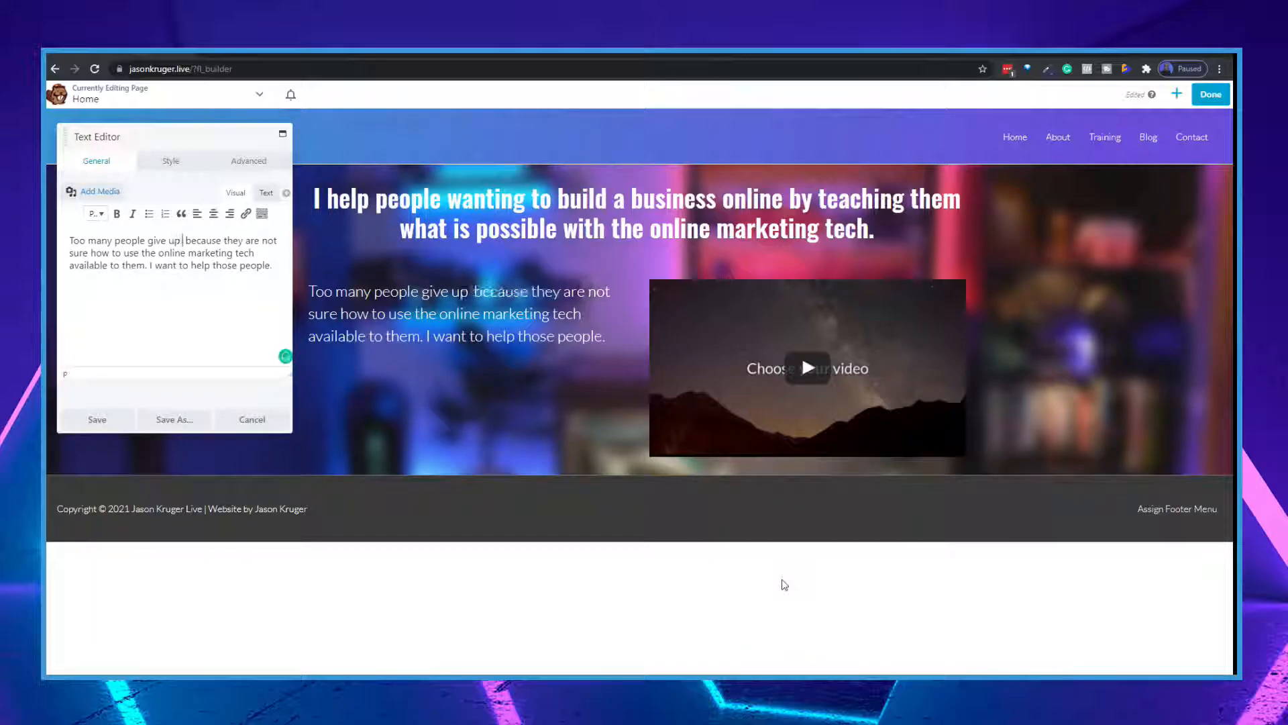
{"action": "type", "text": "heir dreaa"}
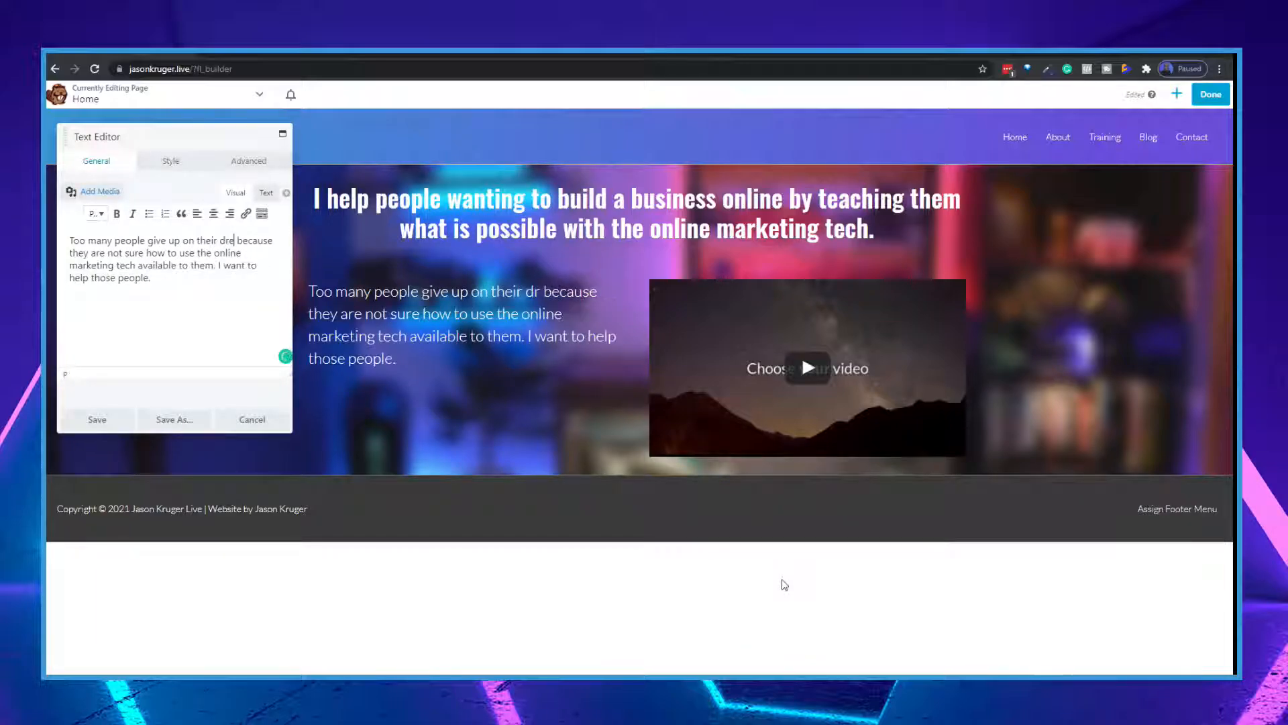
{"action": "key", "text": "BackSpace"}
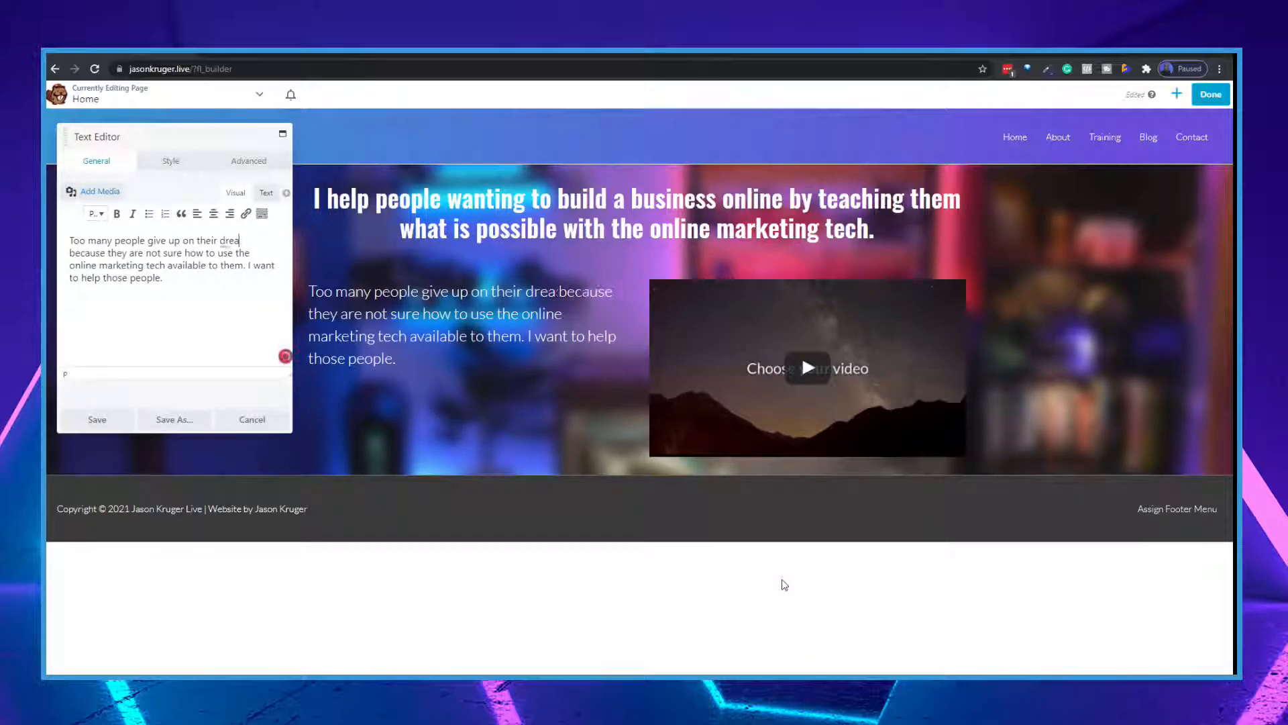
{"action": "type", "text": "ms"}
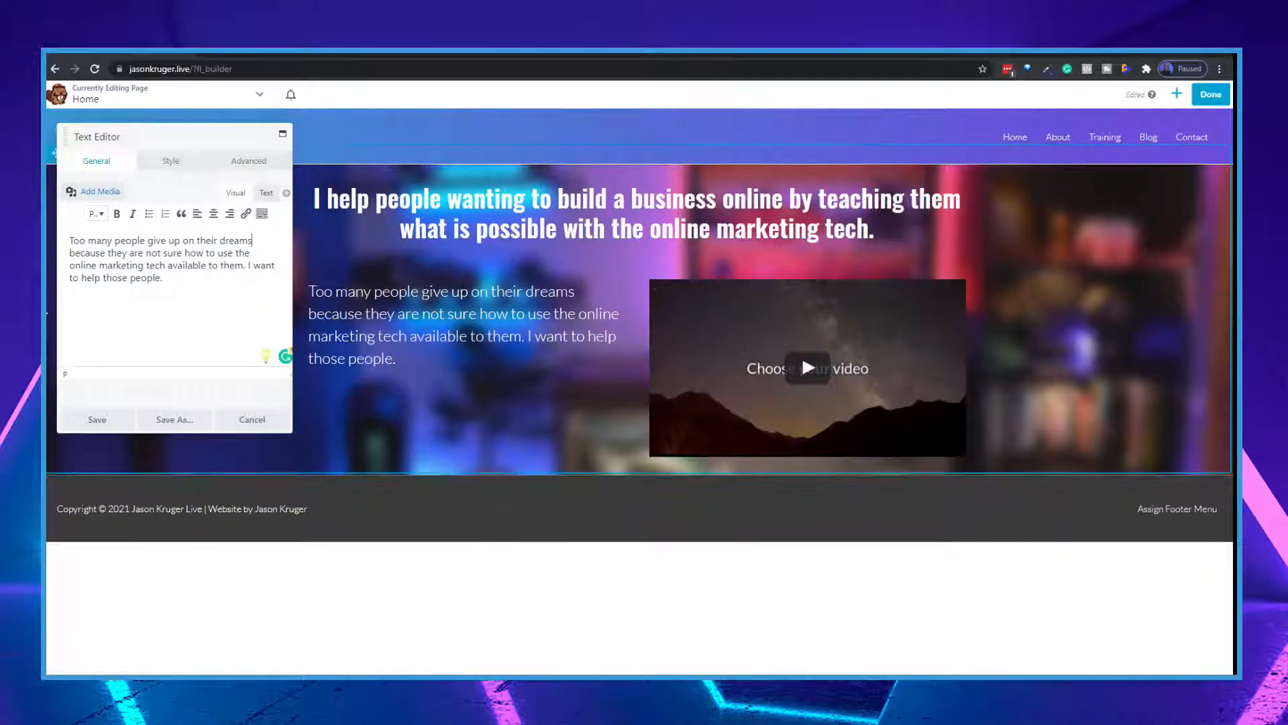
{"action": "left_click", "coordinate": [96, 421]}
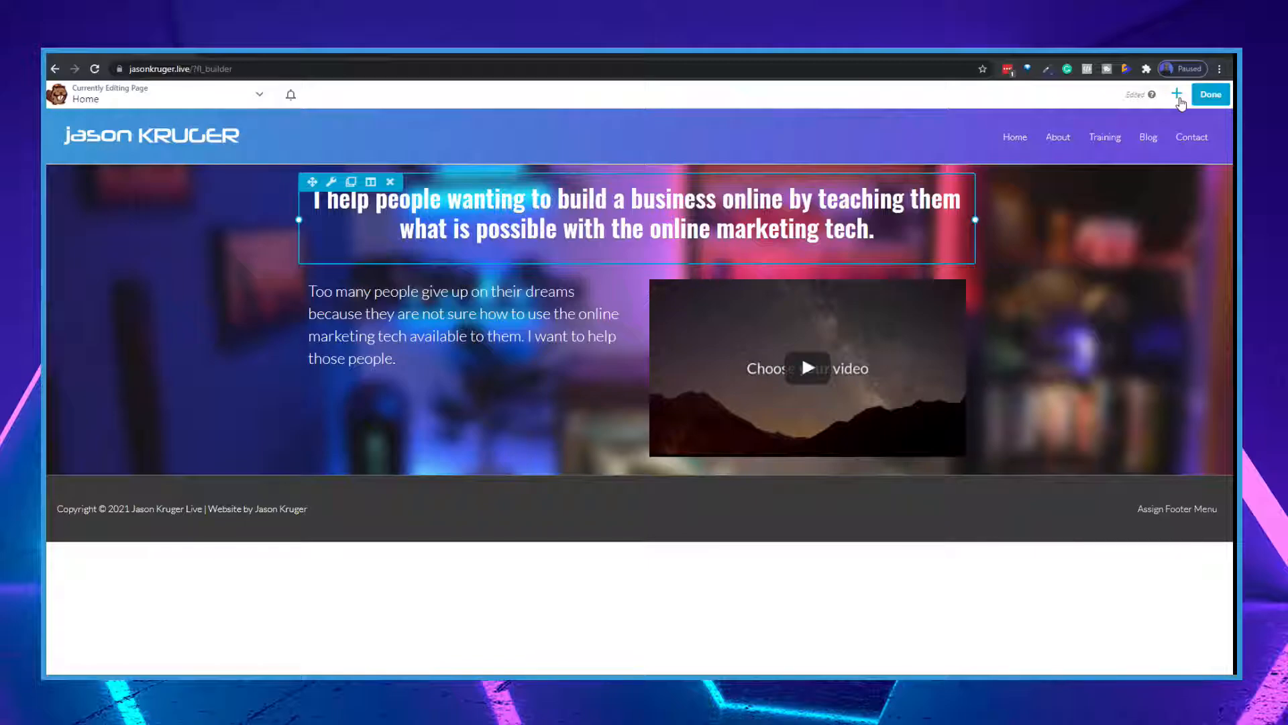
Step: Add a UABB Dual Button module below the paragraph in the hero section's left column
{"action": "left_click", "coordinate": [1178, 96]}
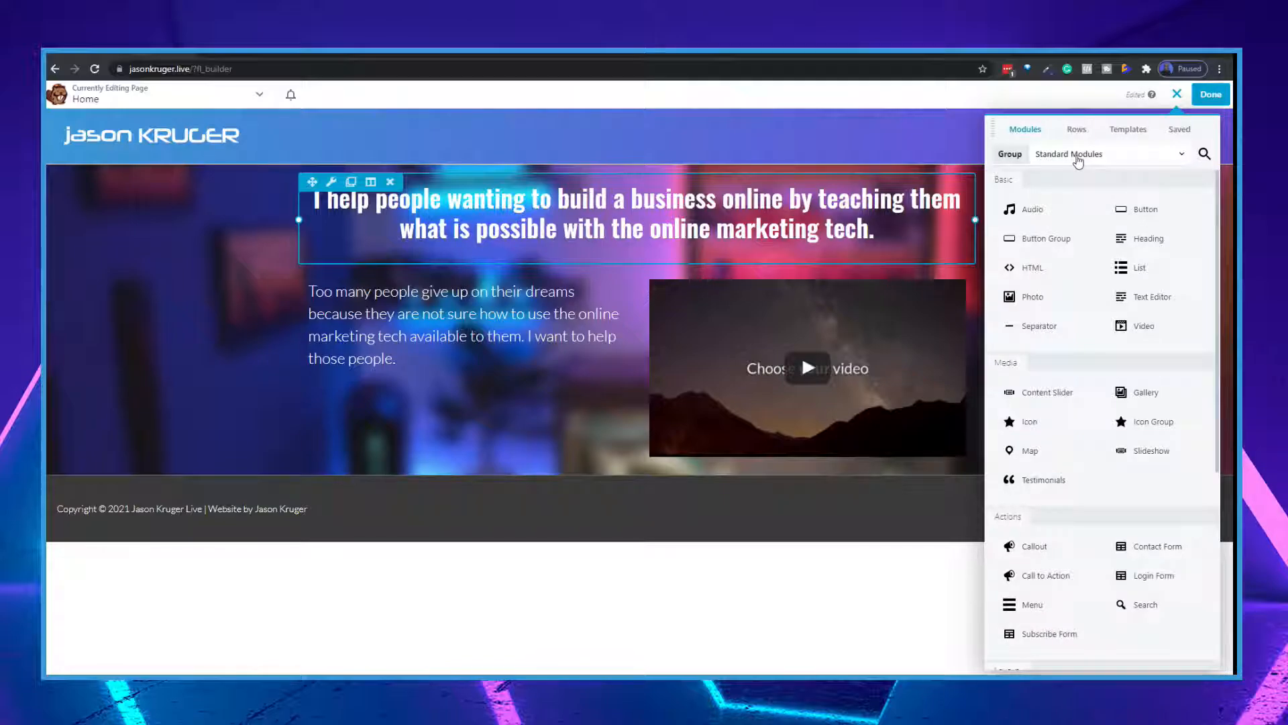
{"action": "left_click", "coordinate": [1078, 156]}
{"action": "left_click", "coordinate": [1043, 211]}
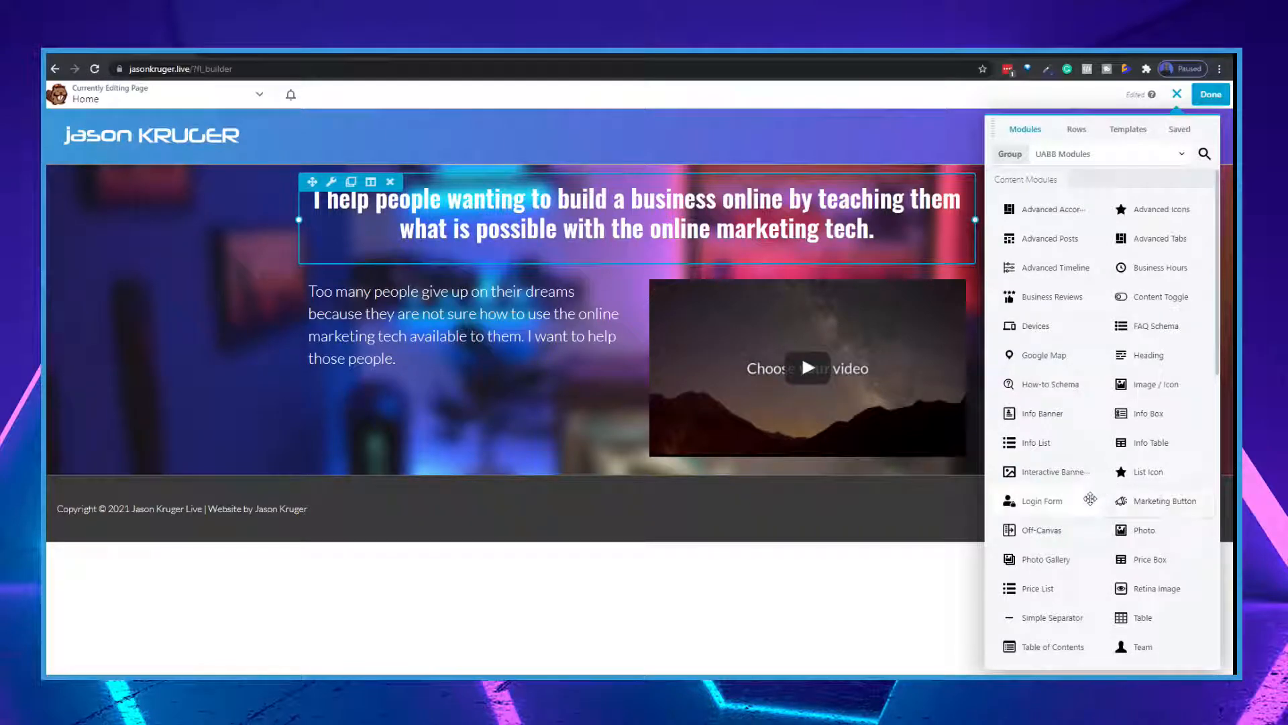
{"action": "scroll", "coordinate": [1090, 499], "scroll_direction": "down", "scroll_amount": 2}
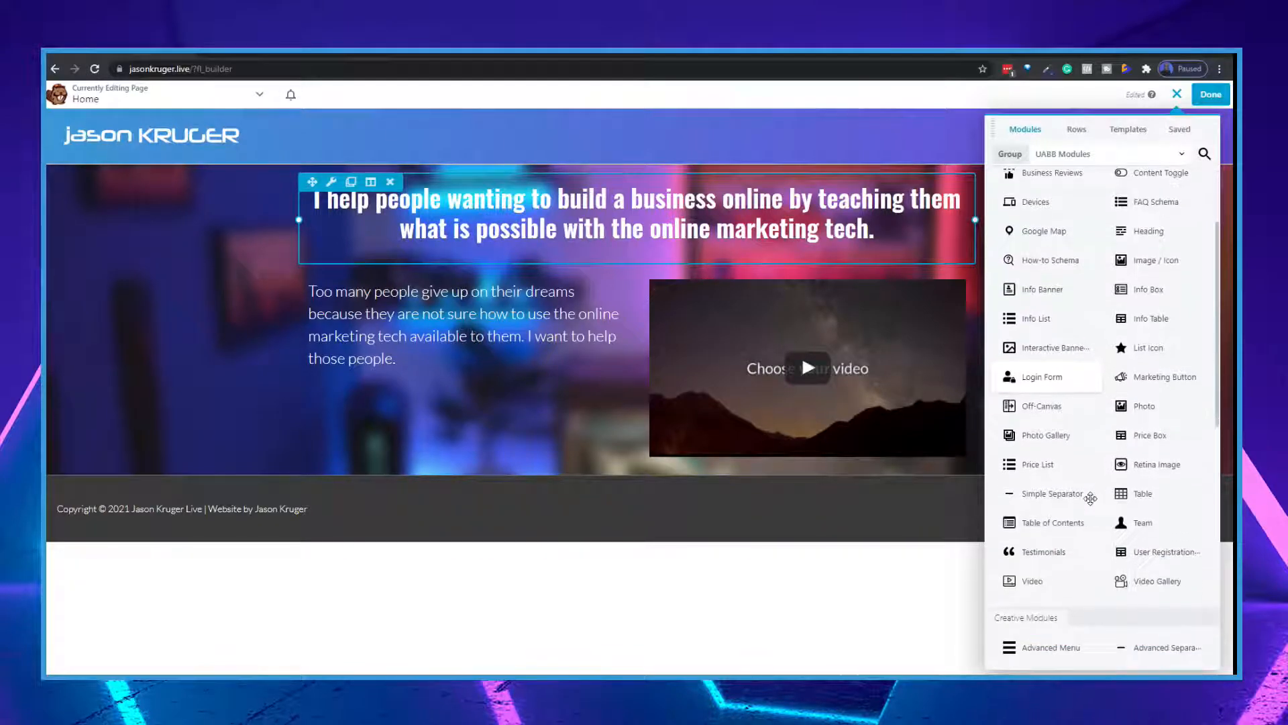
{"action": "scroll", "coordinate": [1092, 495], "scroll_direction": "up", "scroll_amount": 2}
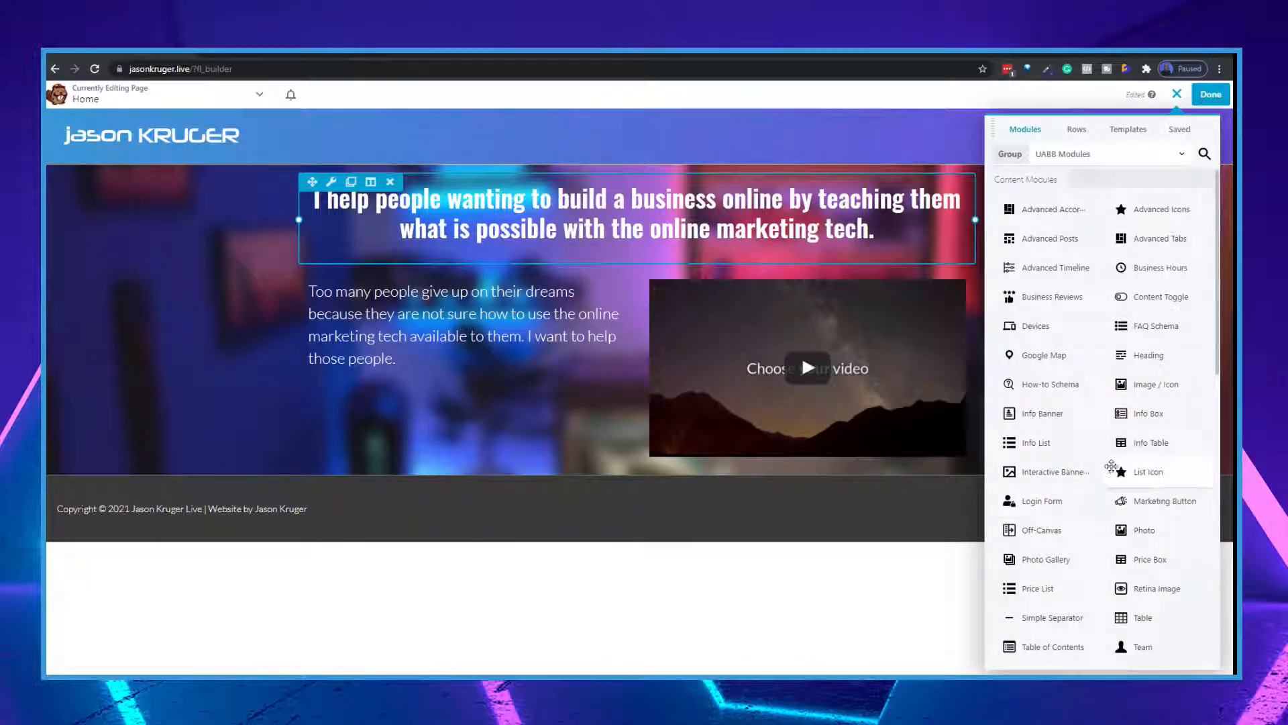
{"action": "scroll", "coordinate": [1112, 465], "scroll_direction": "down", "scroll_amount": 4}
{"action": "scroll", "coordinate": [1112, 466], "scroll_direction": "down", "scroll_amount": 1}
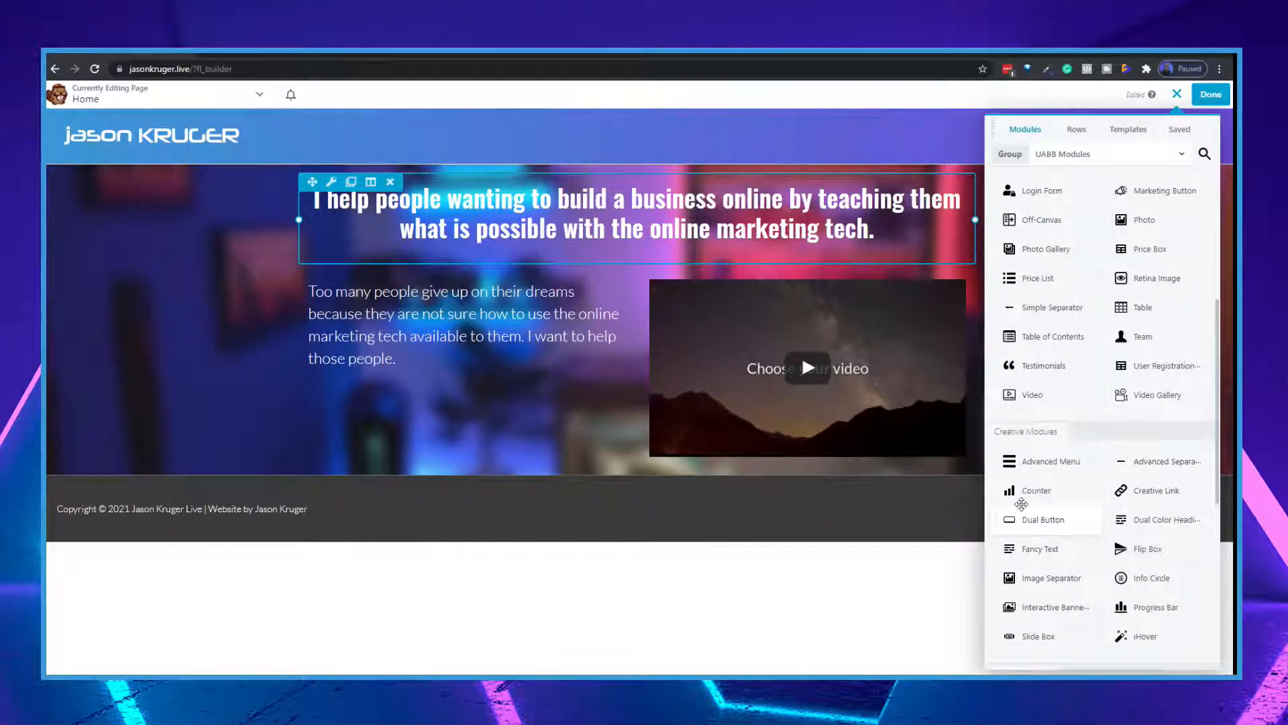
{"action": "left_click_drag", "start_coordinate": [1056, 523], "coordinate": [444, 495]}
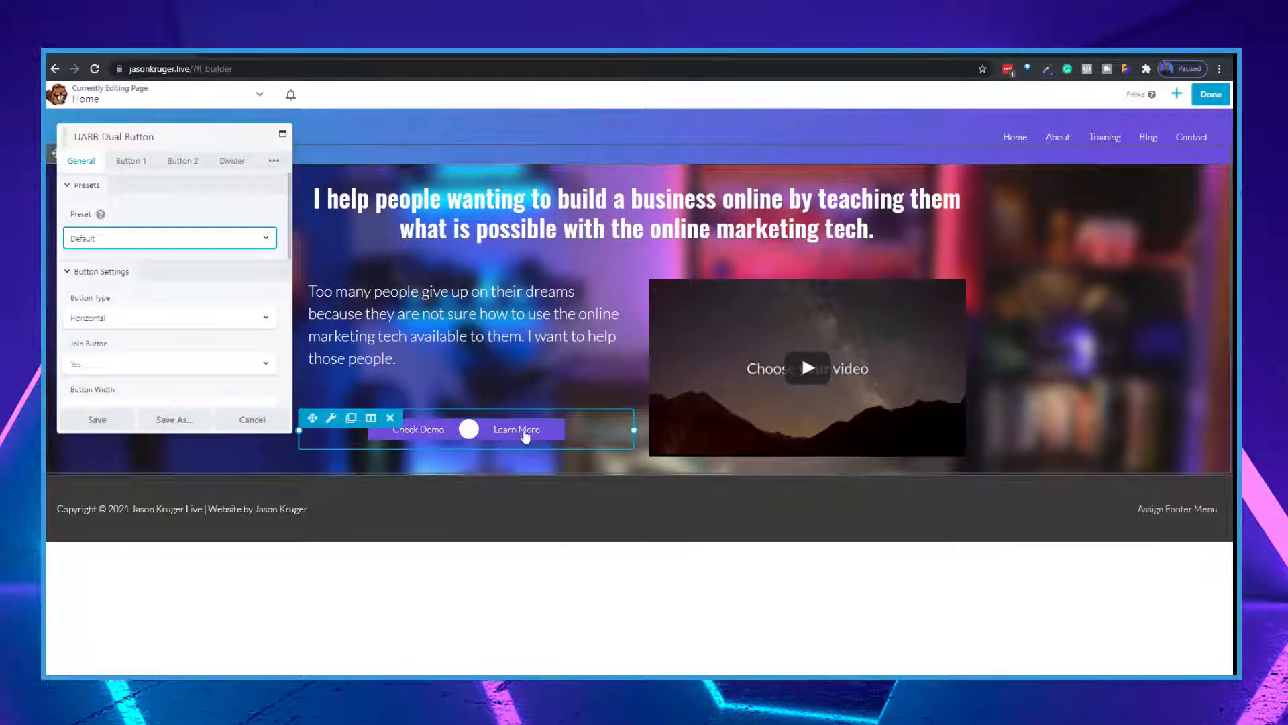
{"action": "left_click", "coordinate": [138, 161]}
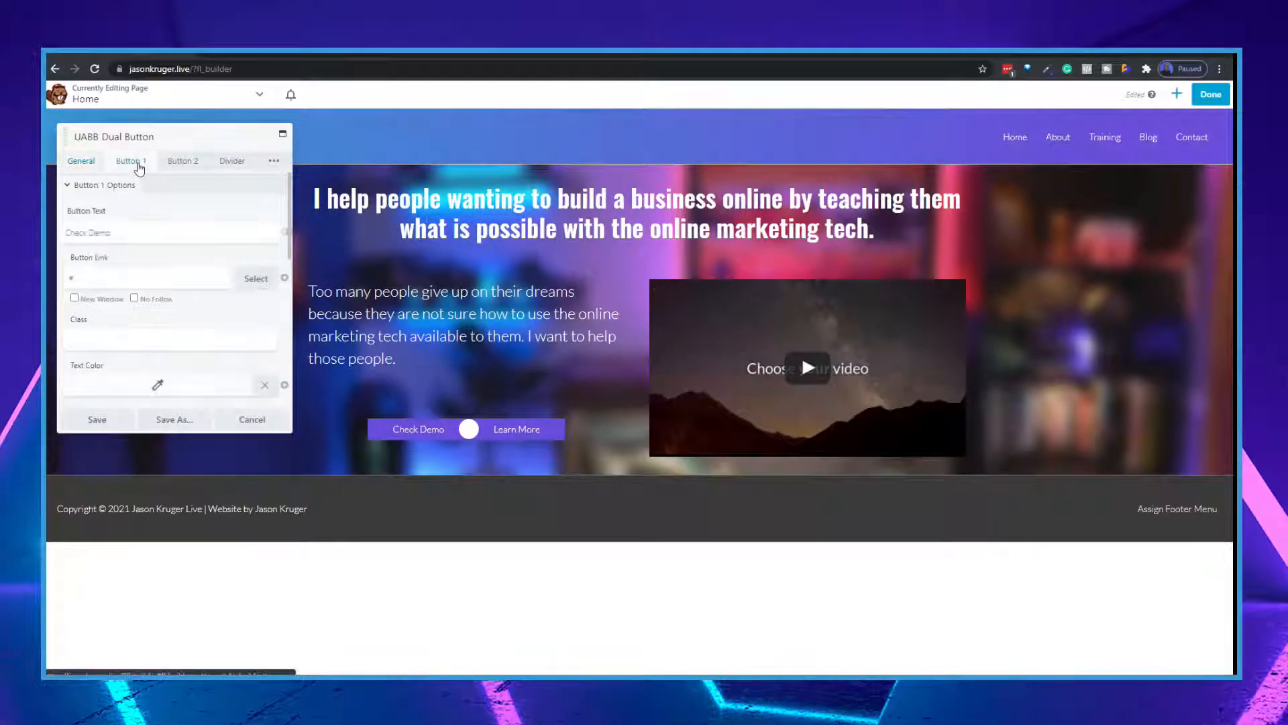
{"action": "scroll", "coordinate": [180, 300], "scroll_direction": "down", "scroll_amount": 3}
{"action": "scroll", "coordinate": [179, 301], "scroll_direction": "down", "scroll_amount": 2}
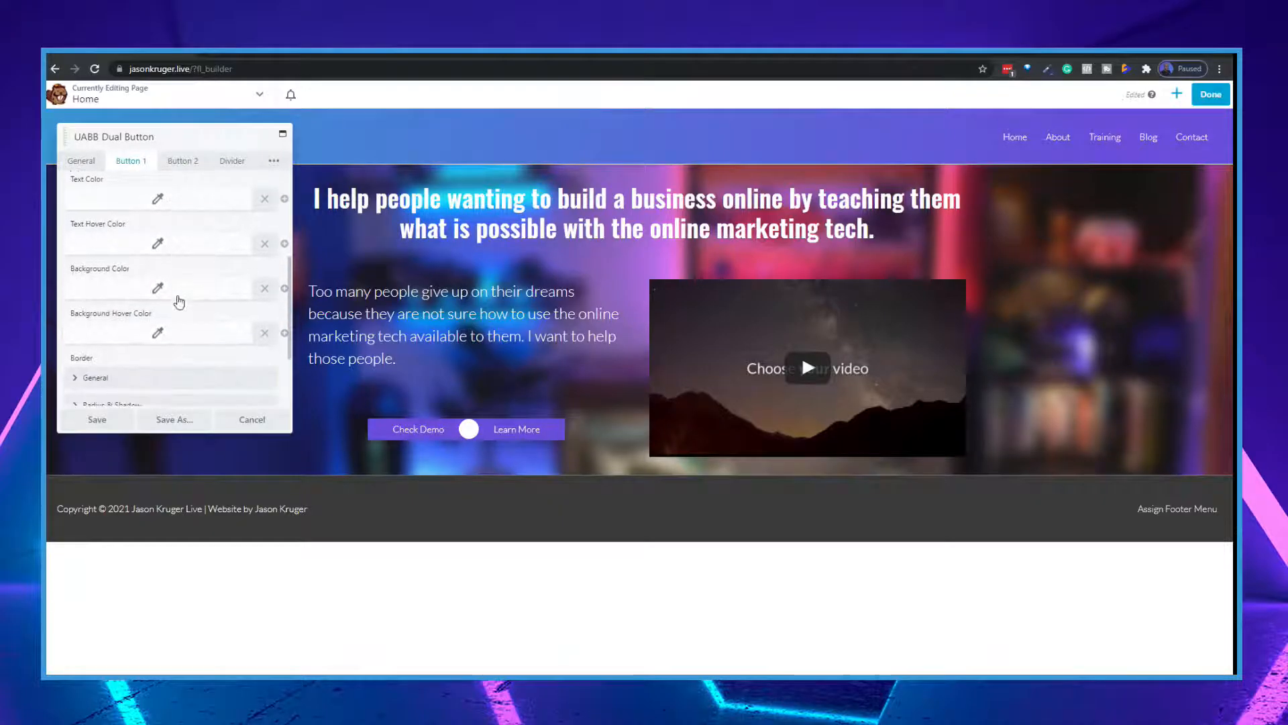
{"action": "scroll", "coordinate": [179, 299], "scroll_direction": "up", "scroll_amount": 3}
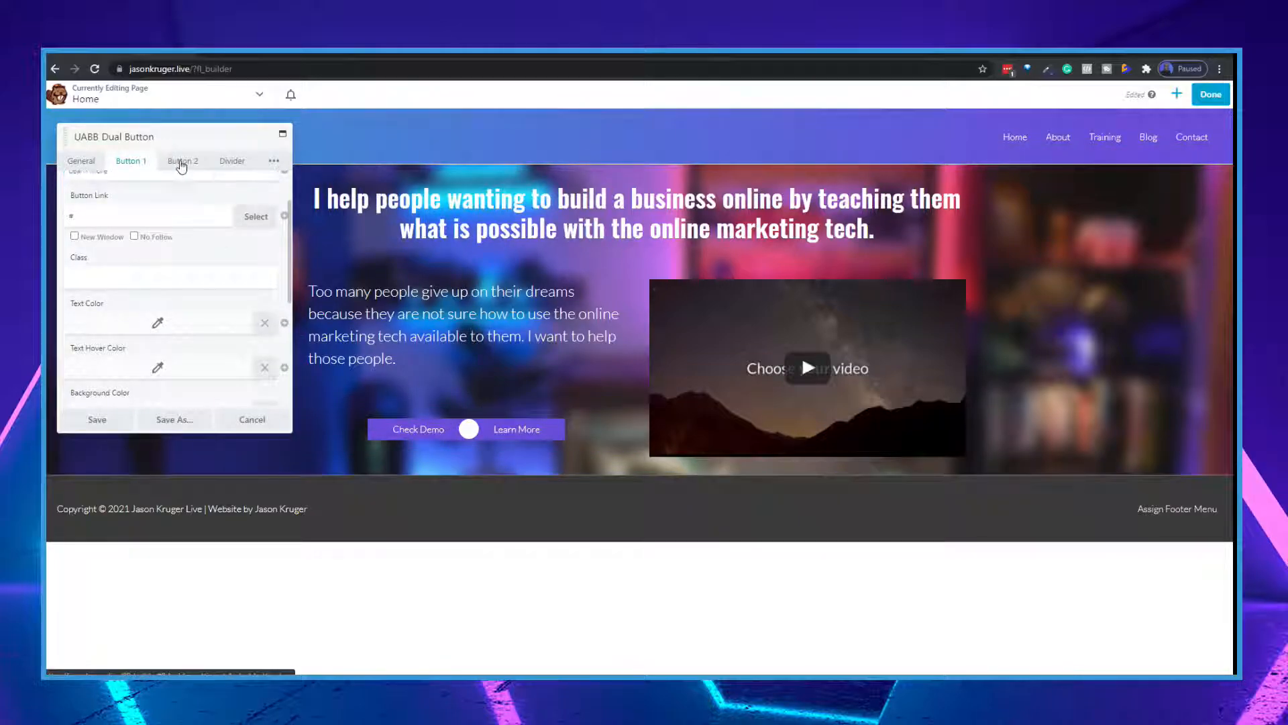
Step: Set the background color of Button 2 in the Dual Button module to #3a98d6
{"action": "left_click", "coordinate": [181, 161]}
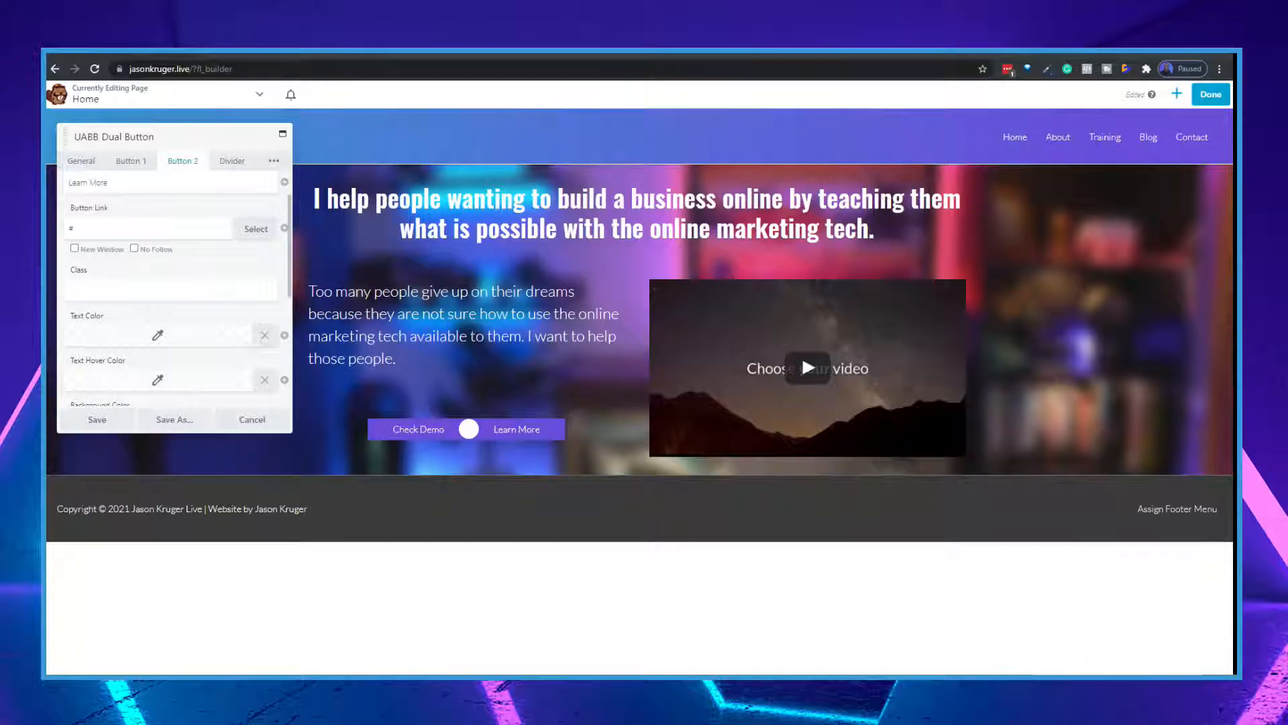
{"action": "scroll", "coordinate": [115, 318], "scroll_direction": "down", "scroll_amount": 4}
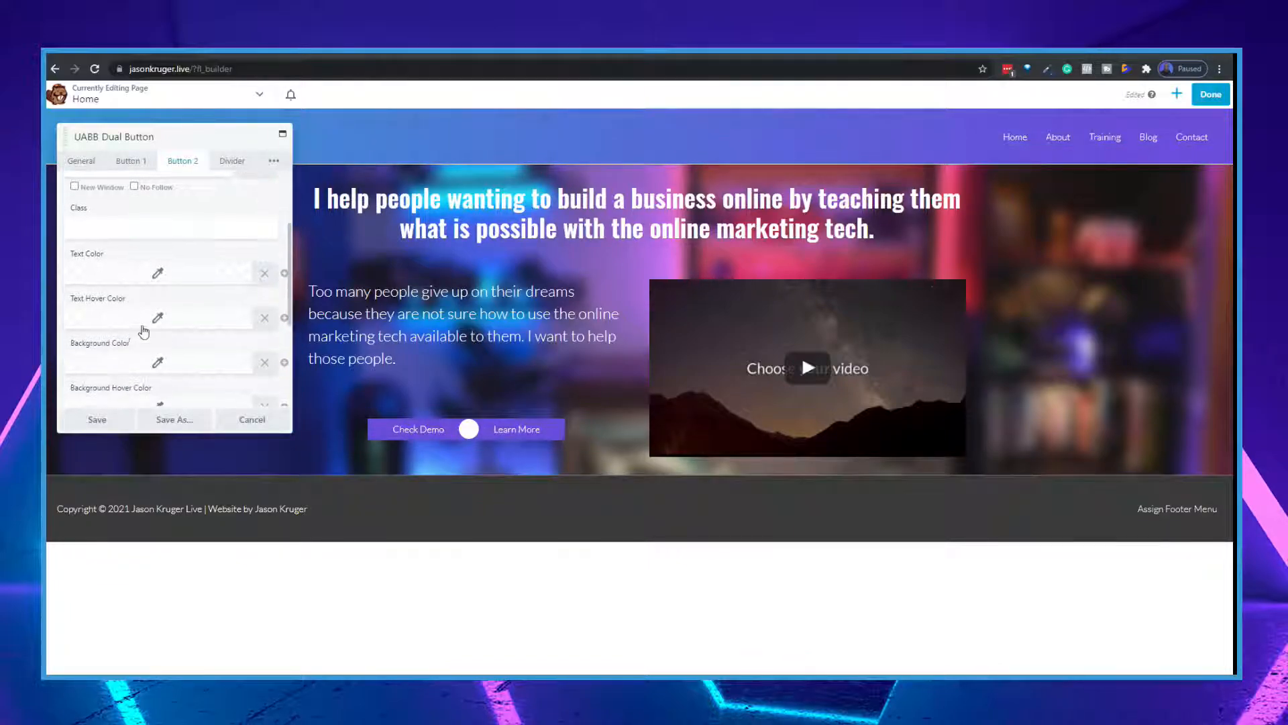
{"action": "left_click", "coordinate": [133, 302]}
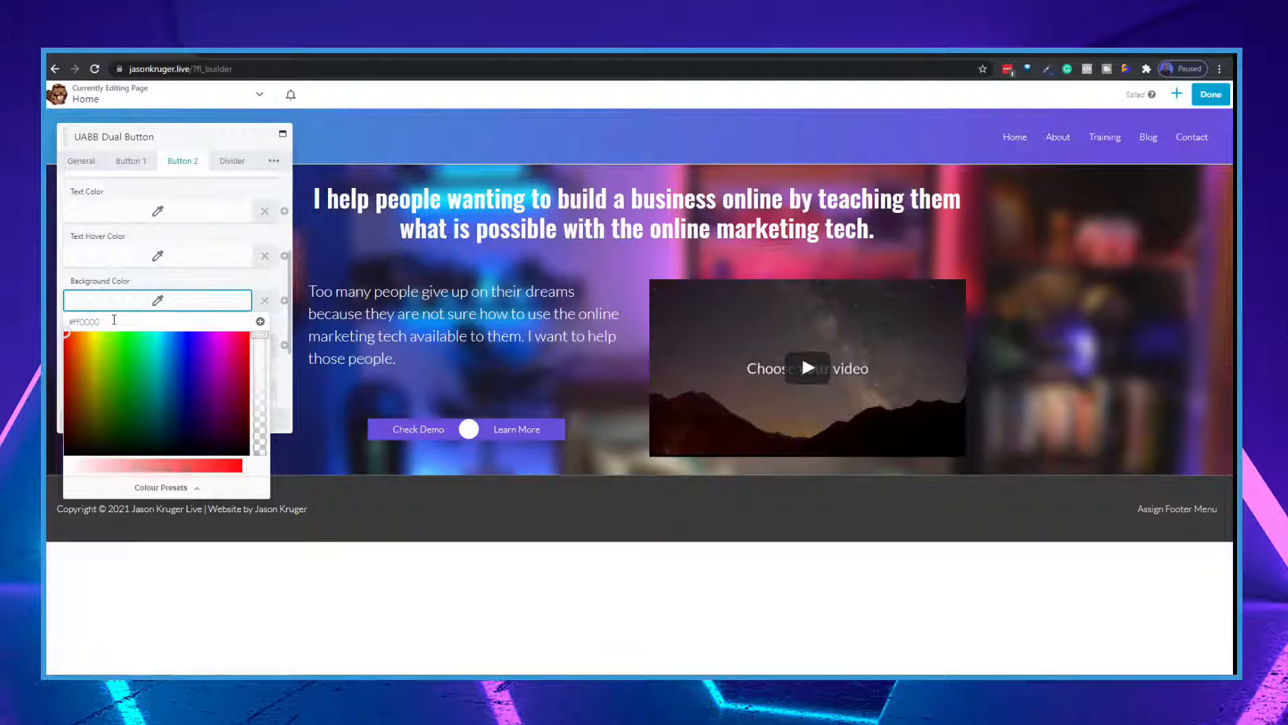
{"action": "left_click", "coordinate": [84, 322]}
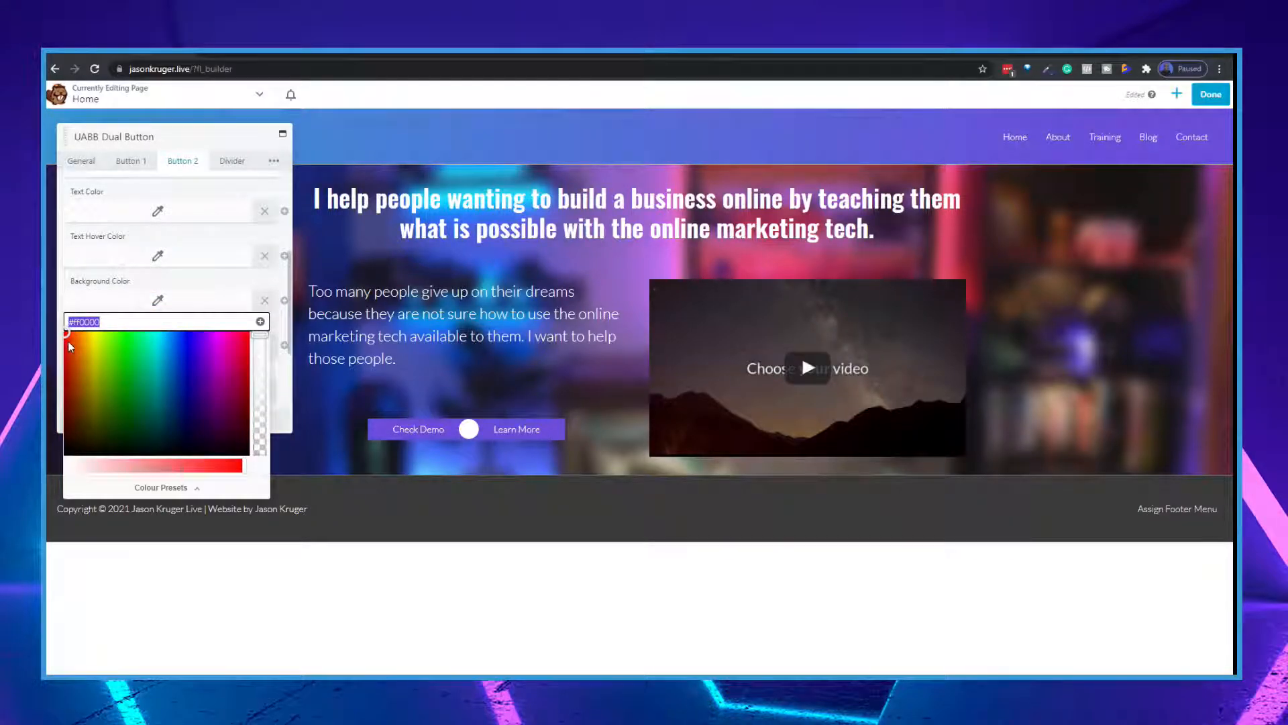
{"action": "type", "text": "#3a98d6"}
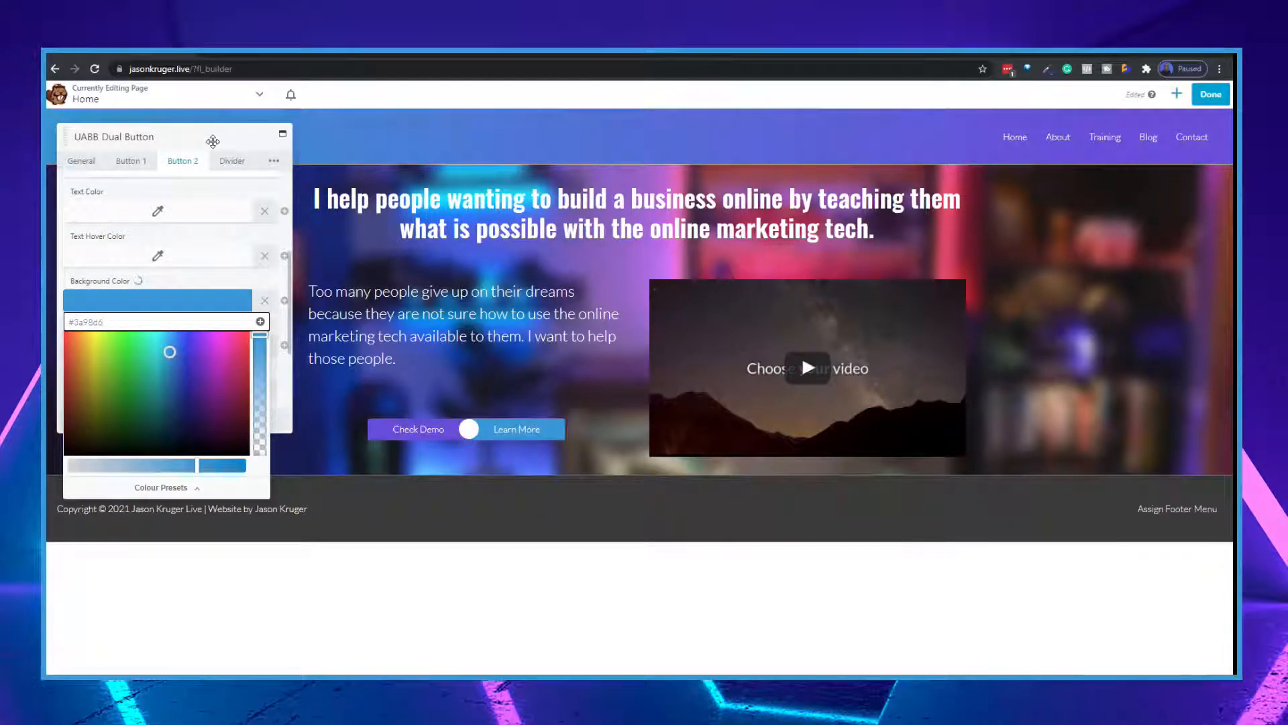
{"action": "left_click", "coordinate": [212, 141]}
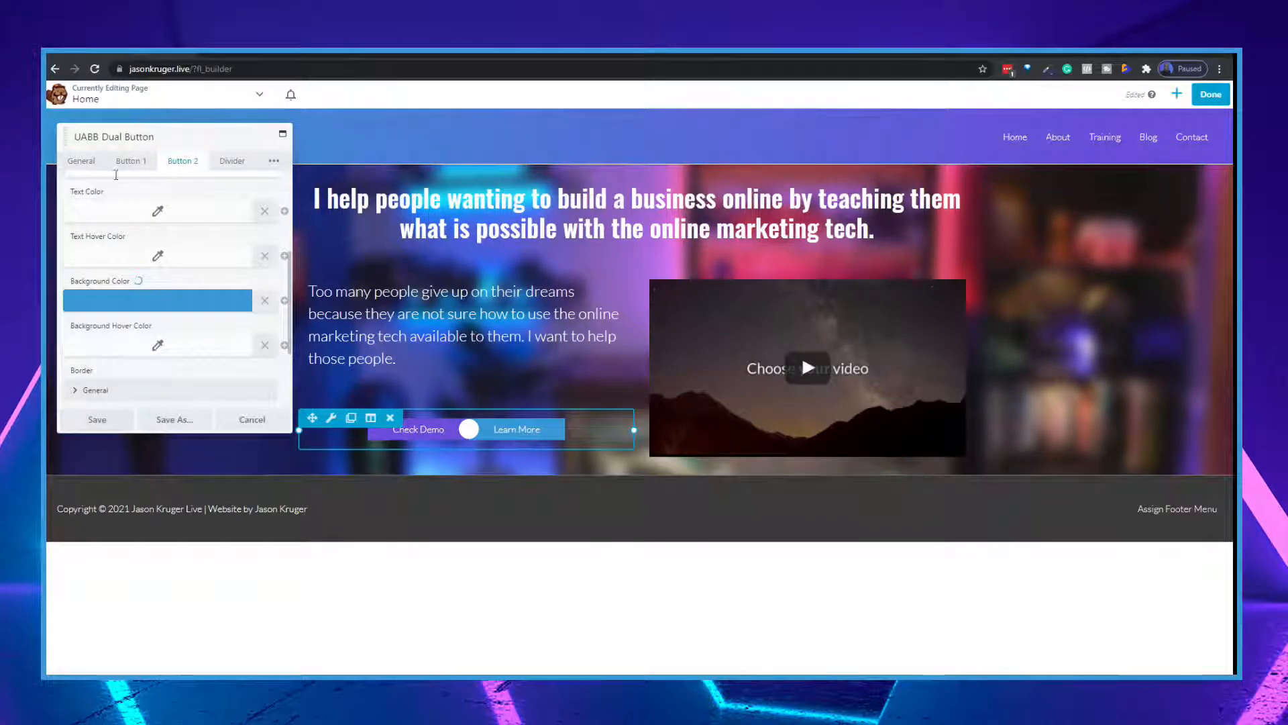
Step: Change the text of Button 2 to "Book a Call"
{"action": "scroll", "coordinate": [211, 214], "scroll_direction": "up", "scroll_amount": 3}
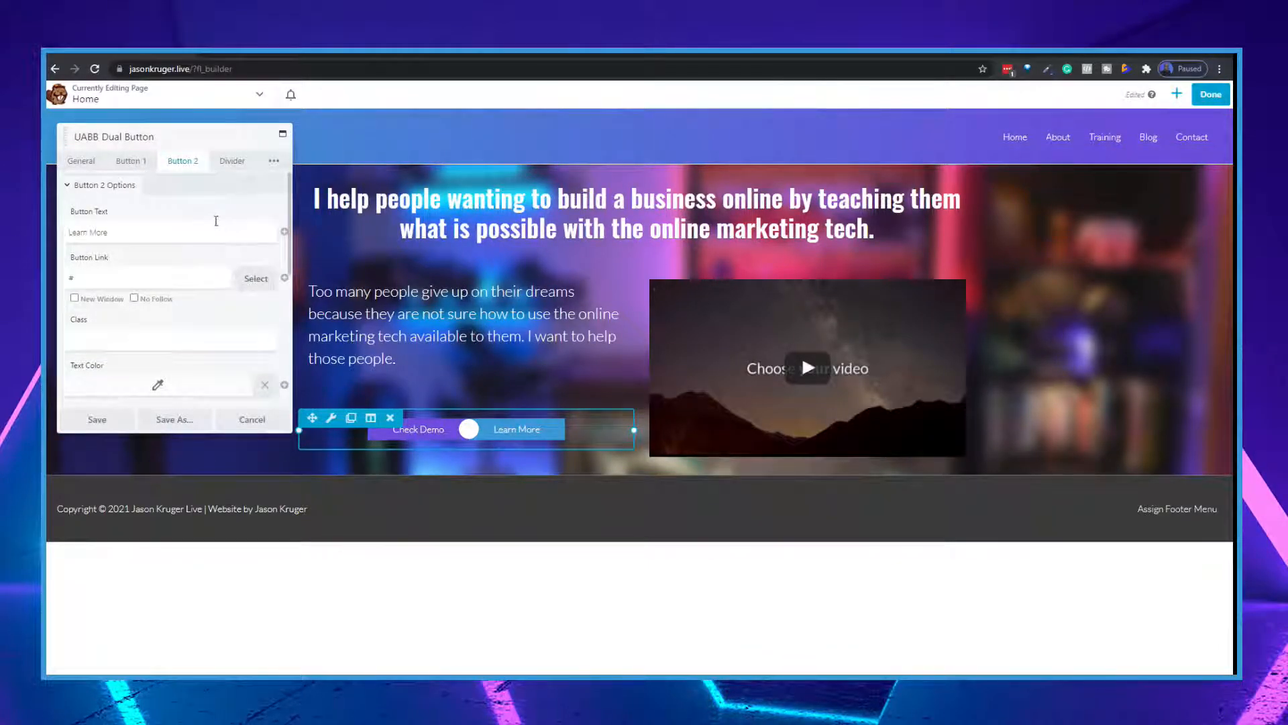
{"action": "triple_click", "coordinate": [139, 231]}
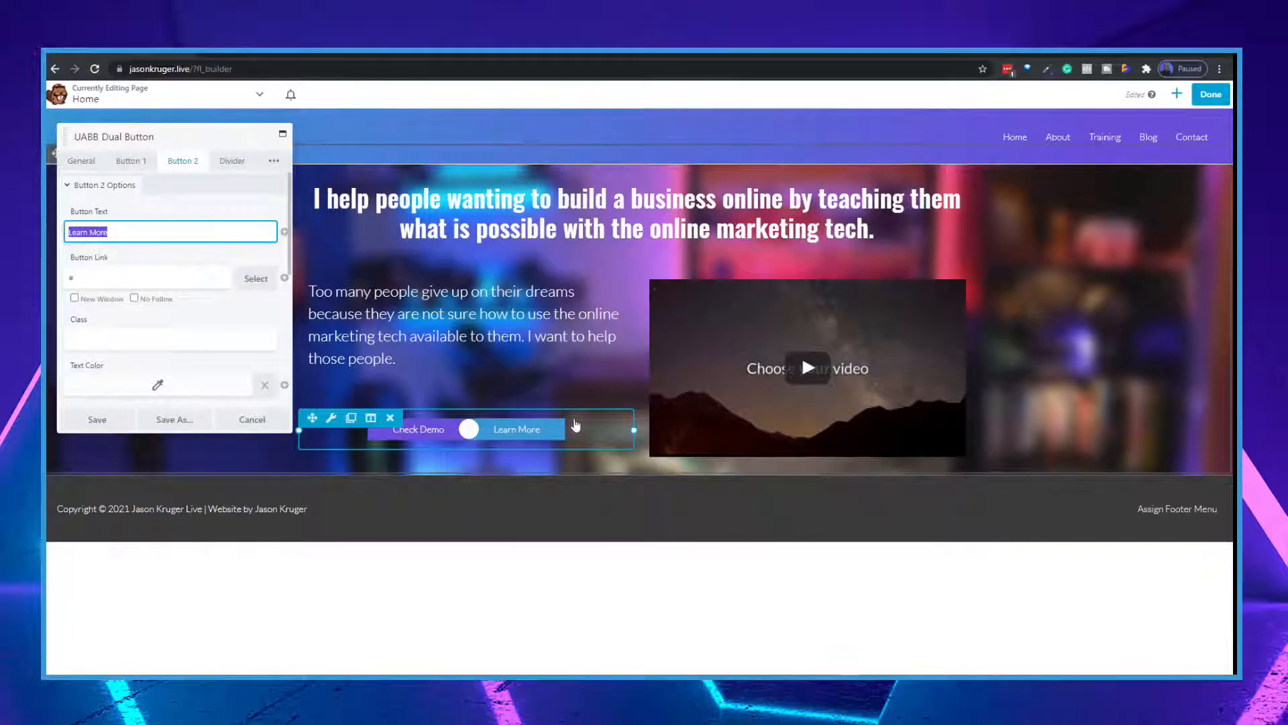
{"action": "type", "text": "Bo"}
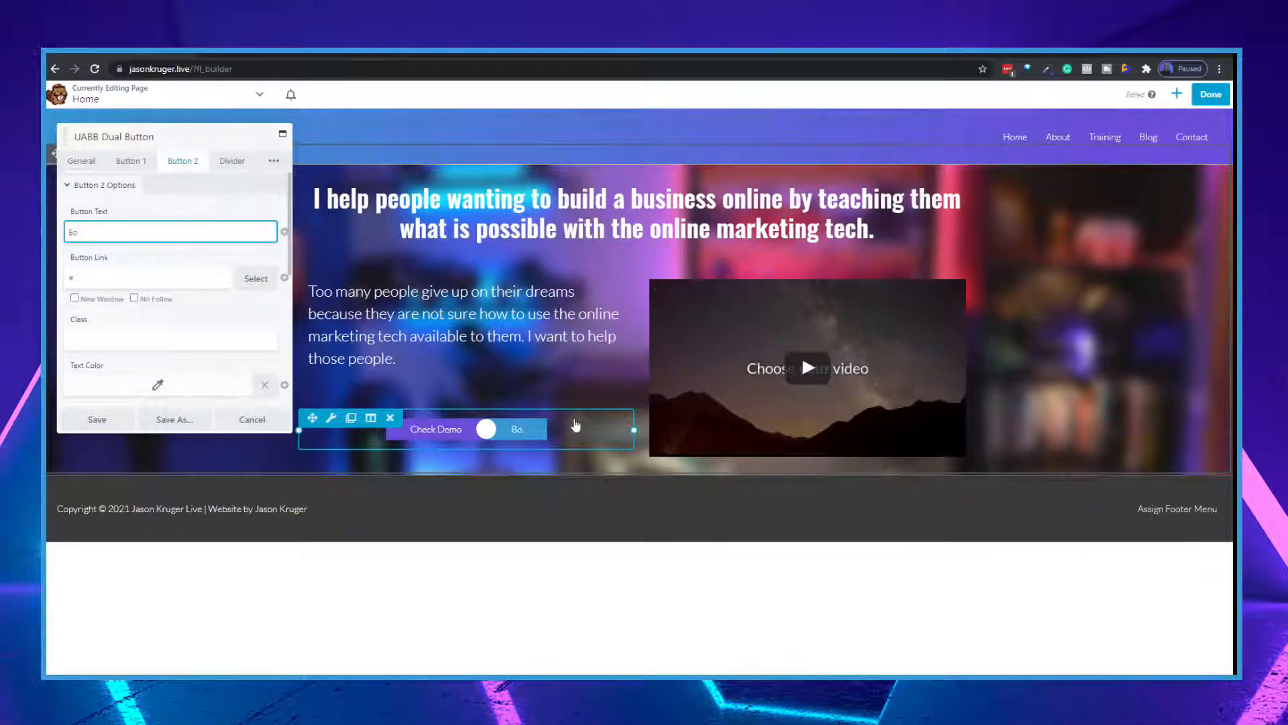
{"action": "type", "text": "ok a C"}
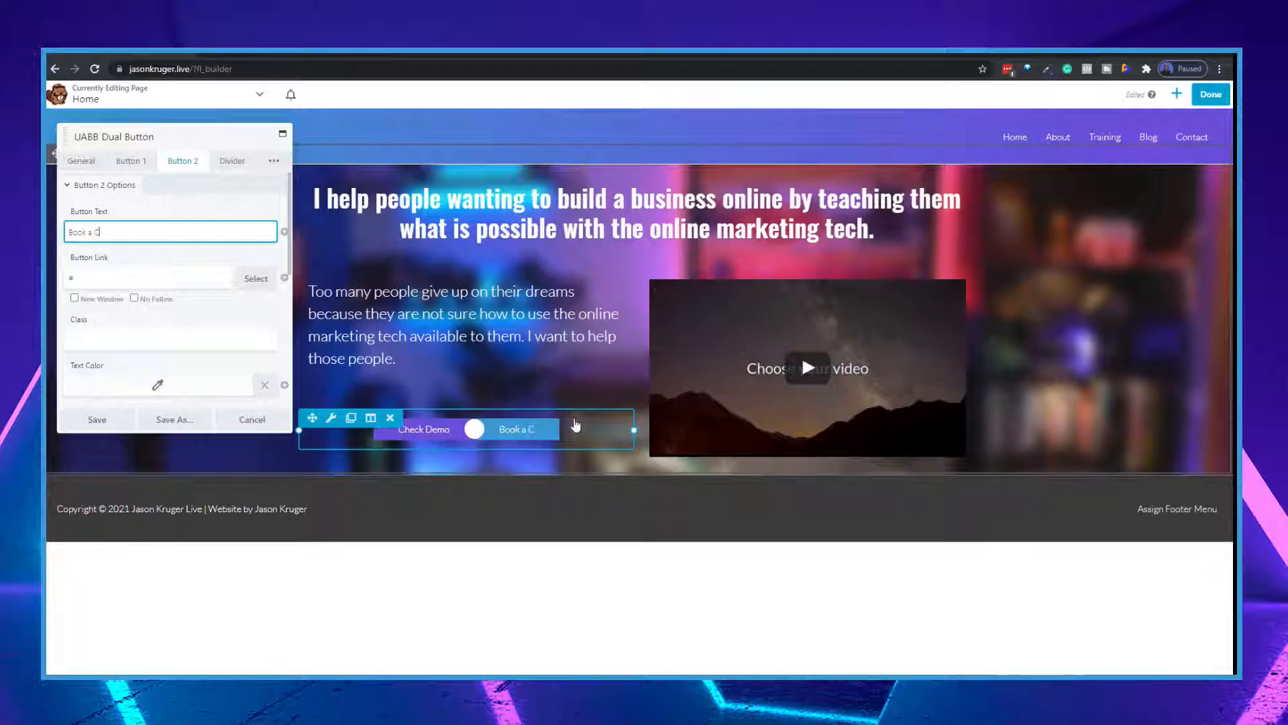
{"action": "type", "text": "all"}
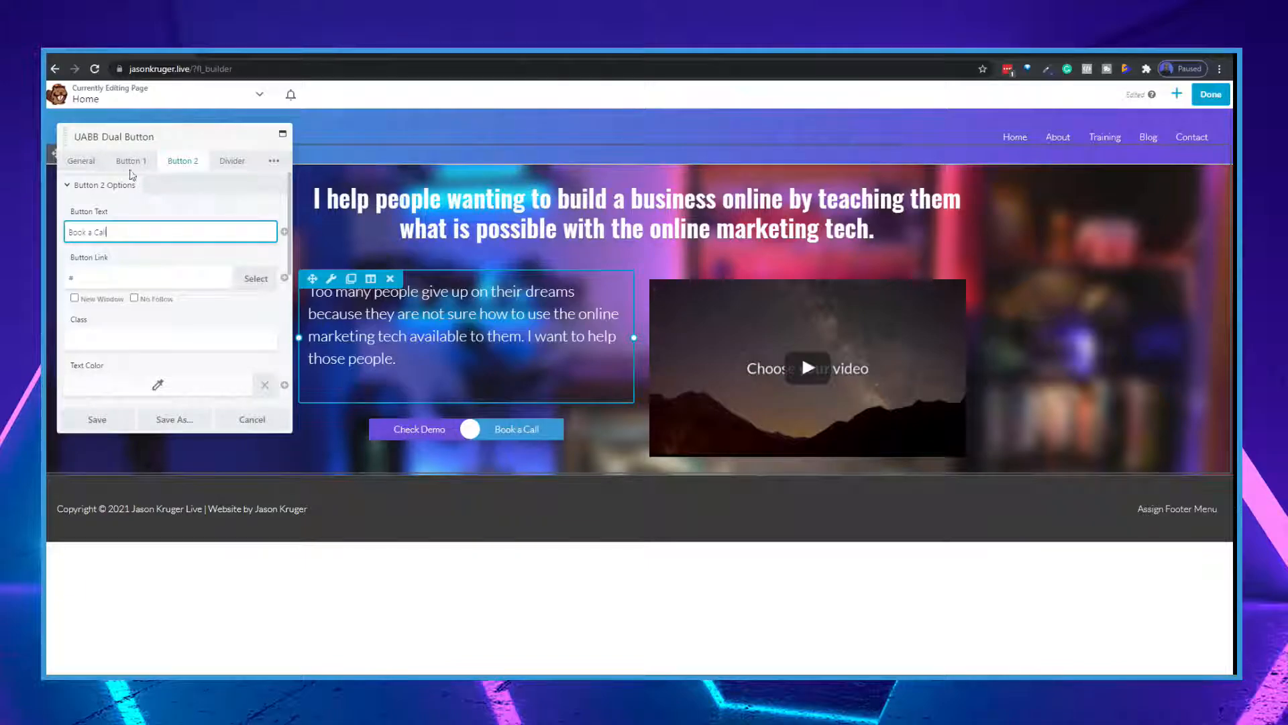
Step: Change the text of Button 1 to "Get Started Here"
{"action": "left_click", "coordinate": [131, 163]}
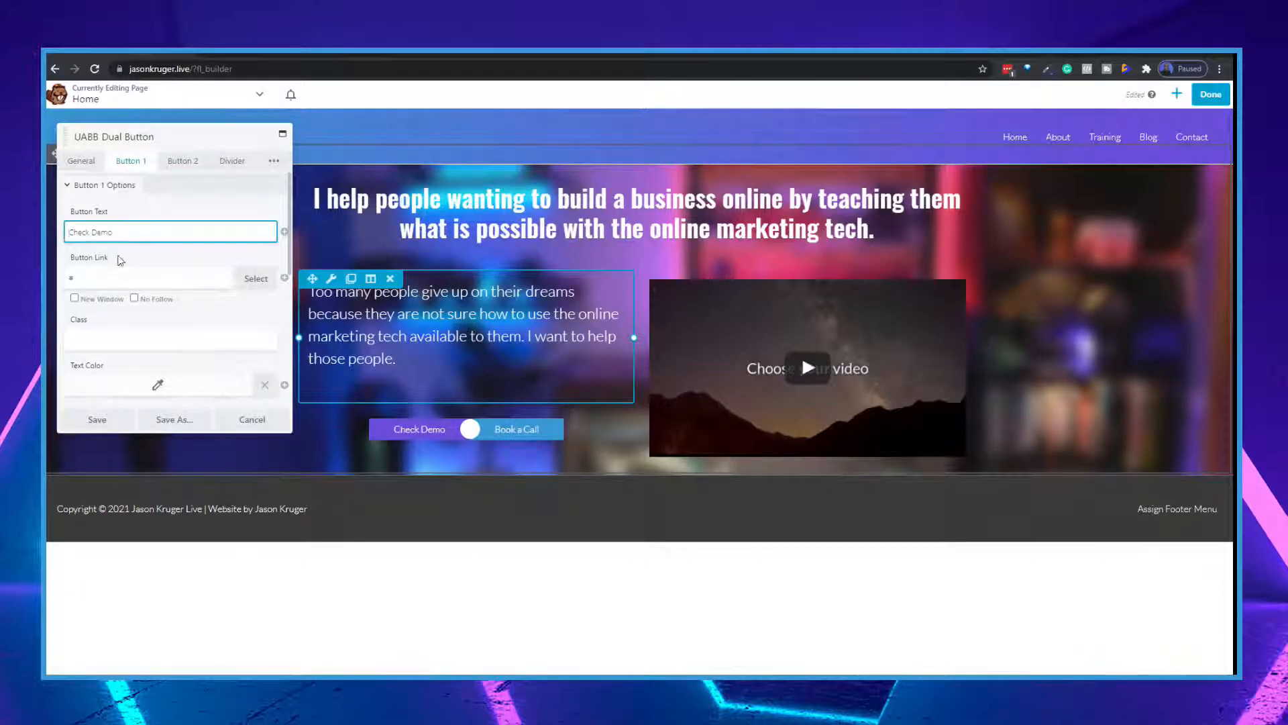
{"action": "left_click_drag", "start_coordinate": [131, 237], "coordinate": [46, 219]}
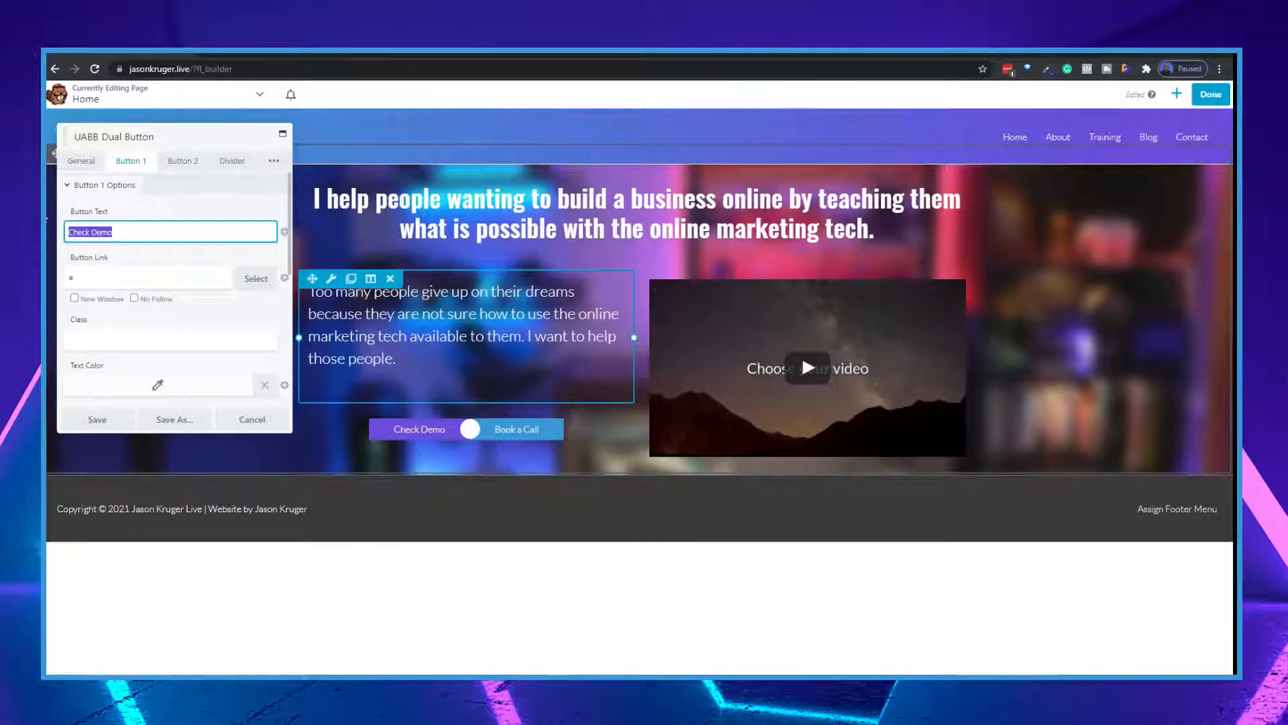
{"action": "type", "text": "Get Started"}
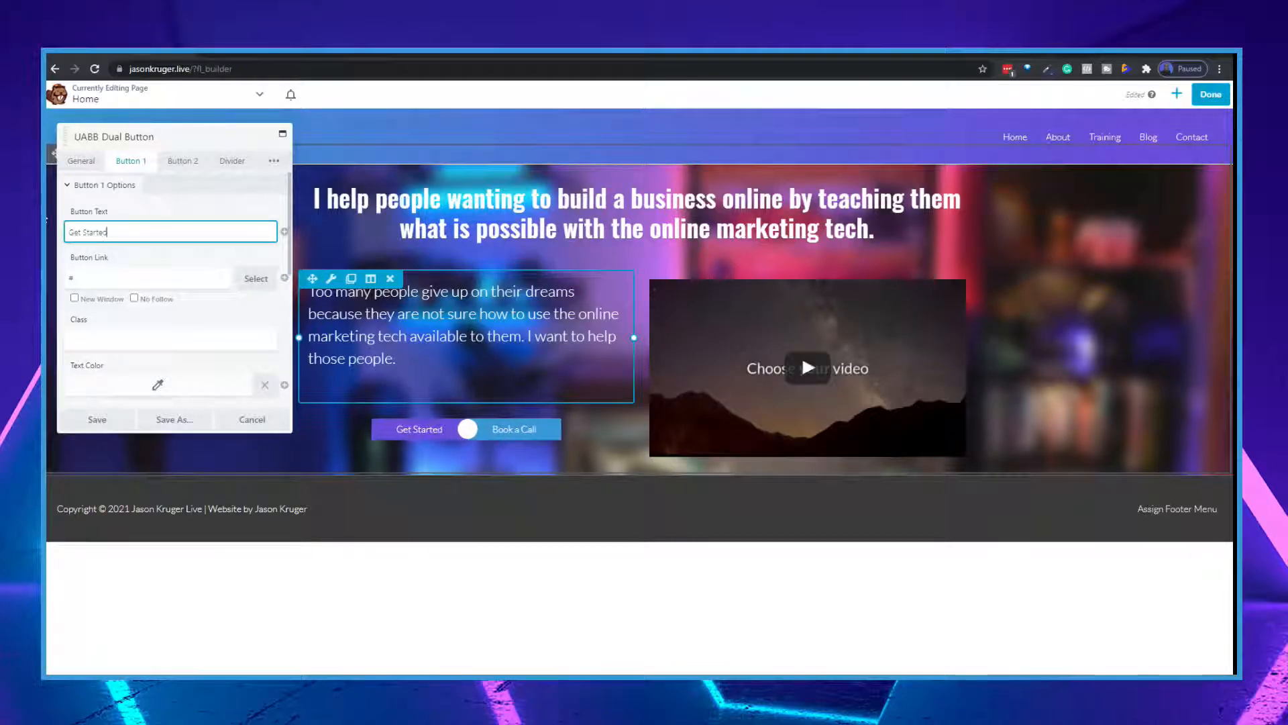
{"action": "type", "text": " Here"}
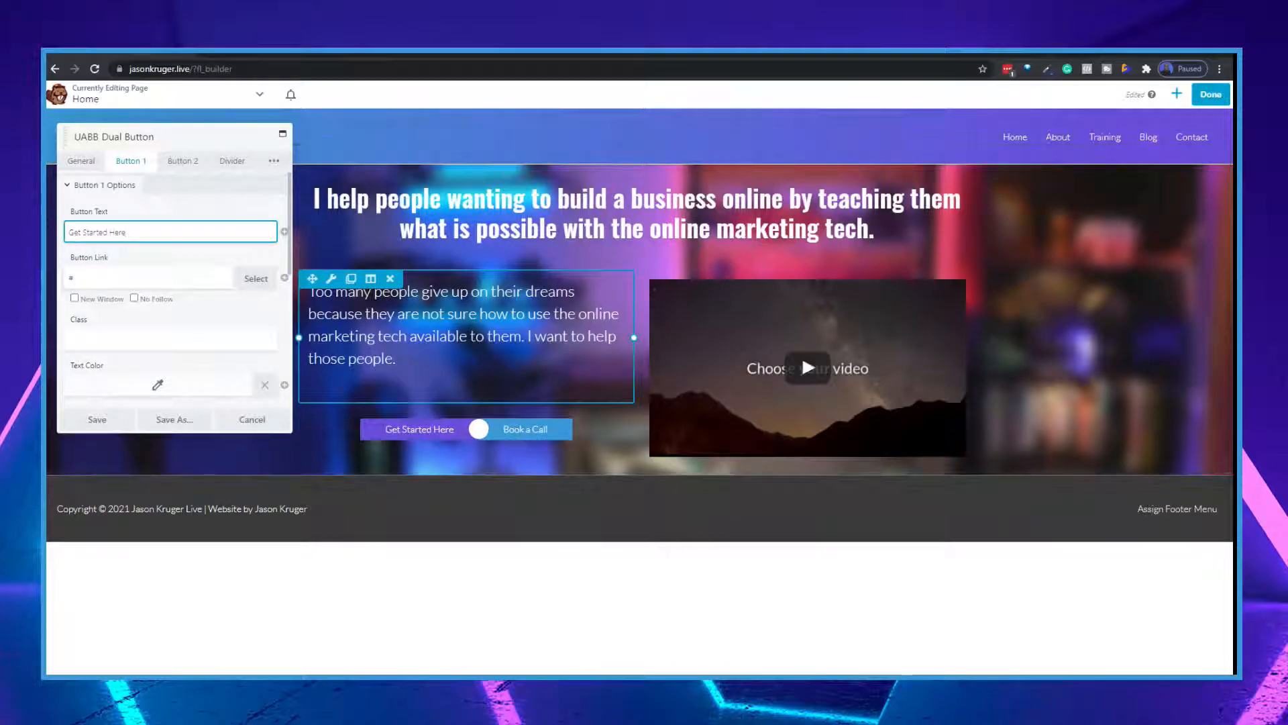
Step: Open the Start Here link of the existing .com website in a new tab and copy the address of its online-marketing-tools page
{"action": "left_click", "coordinate": [403, 56]}
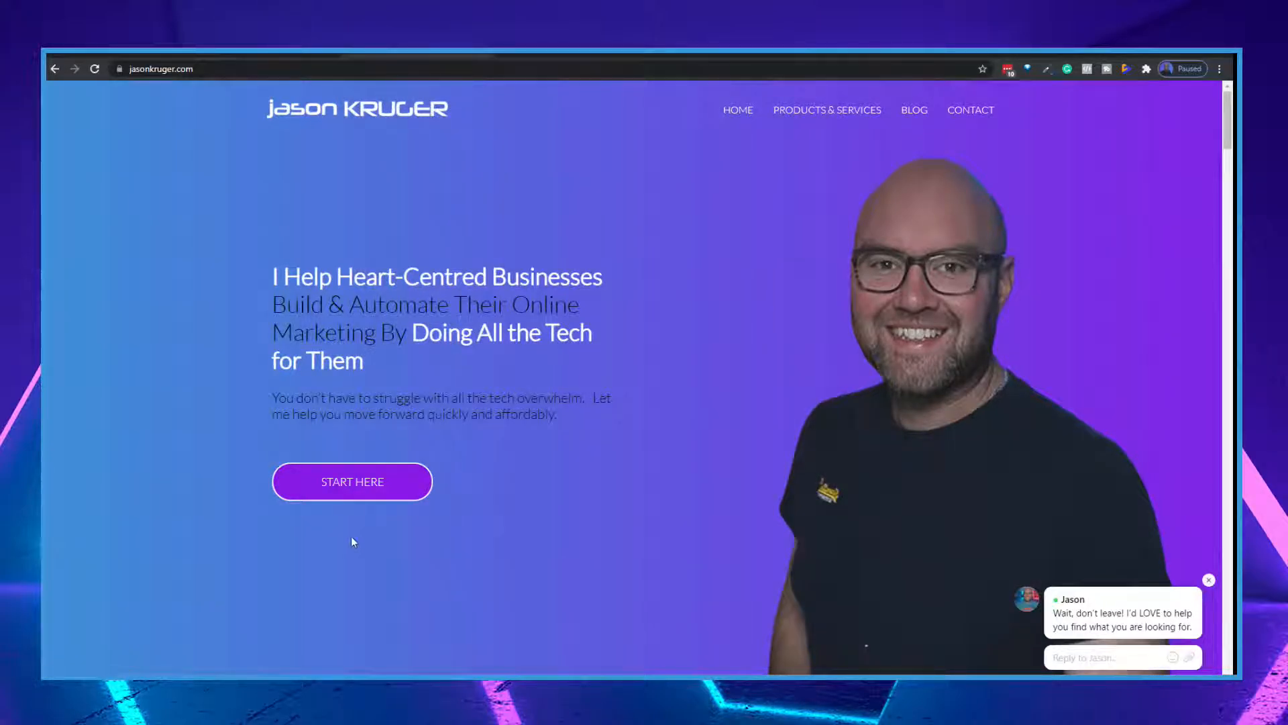
{"action": "right_click", "coordinate": [369, 477]}
{"action": "left_click", "coordinate": [402, 487]}
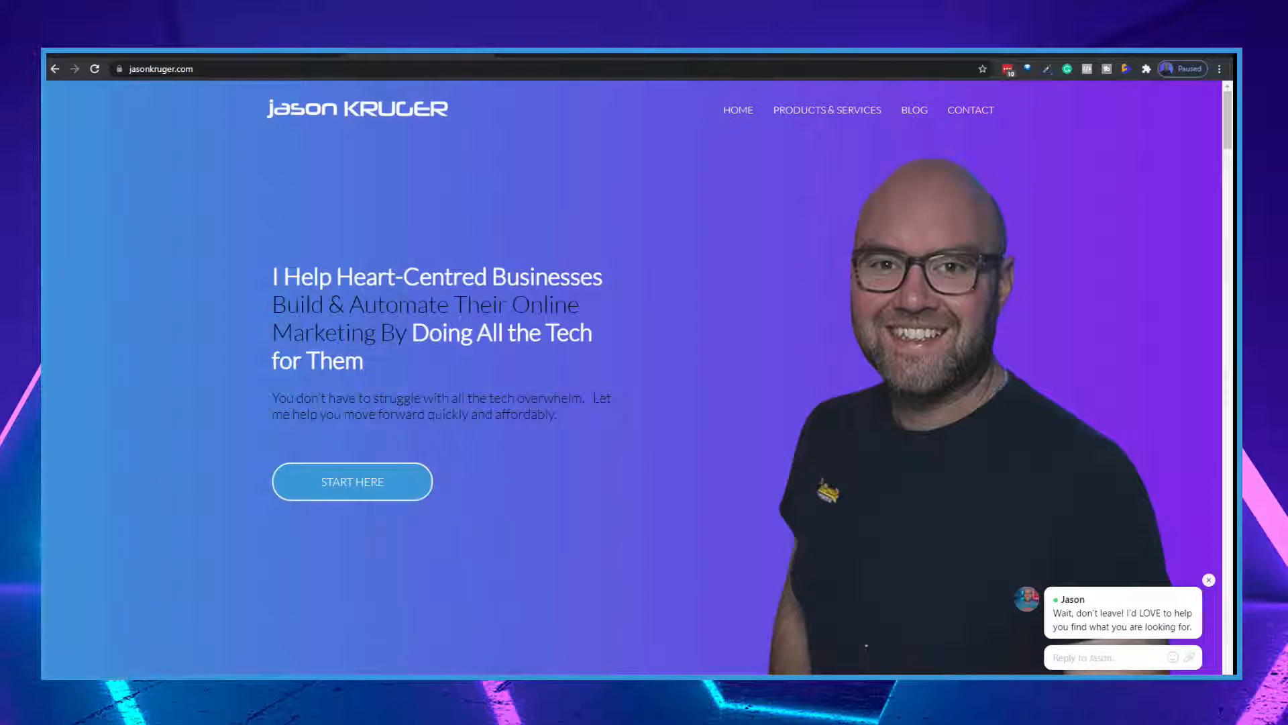
{"action": "left_click", "coordinate": [361, 486]}
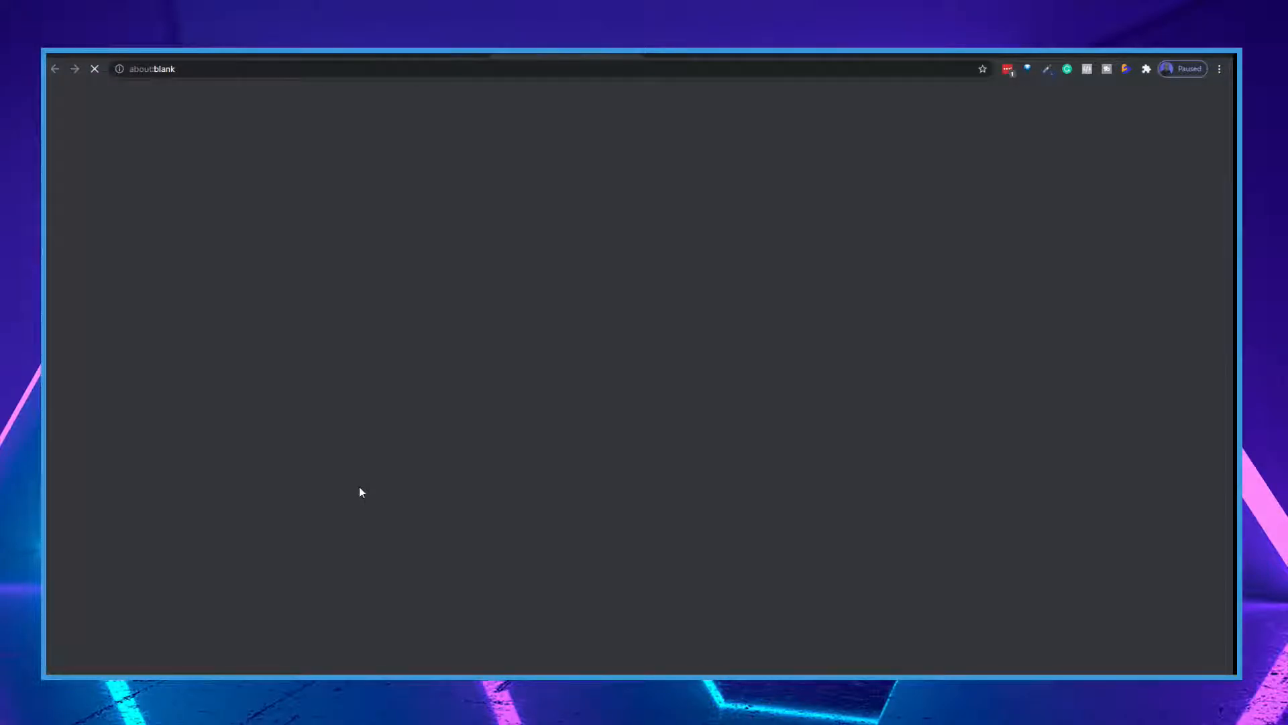
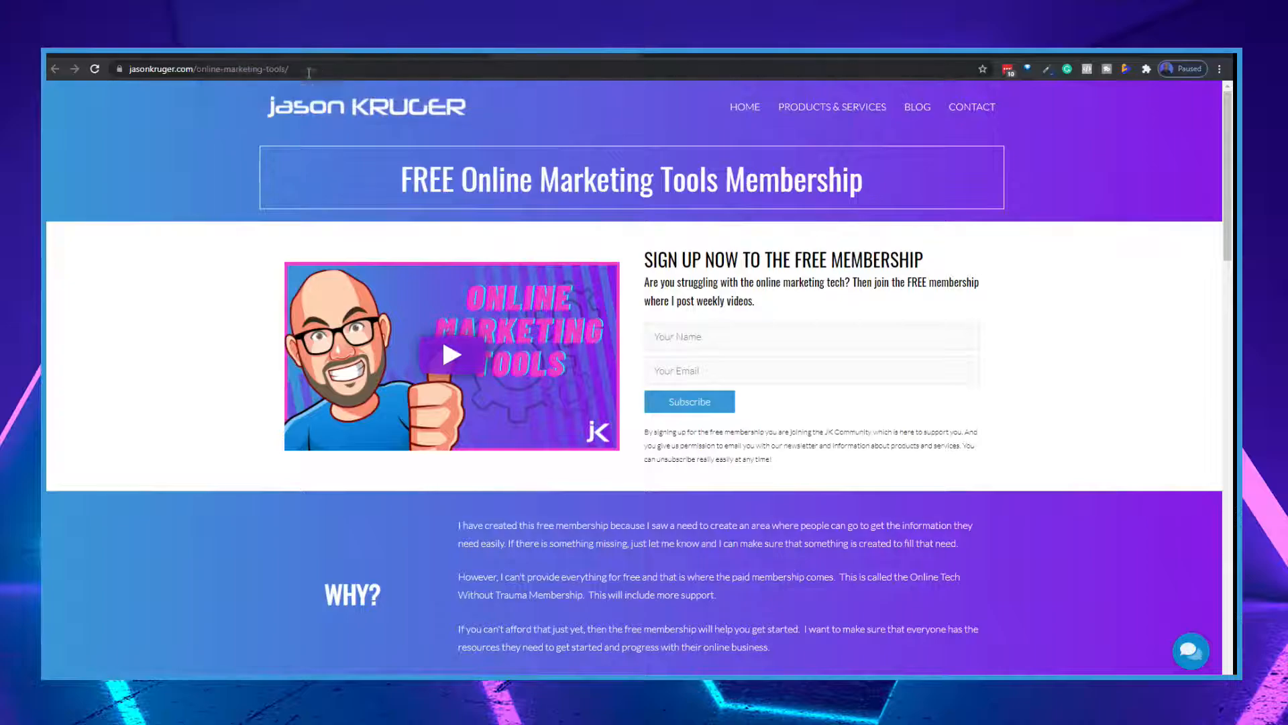
{"action": "left_click", "coordinate": [310, 69]}
{"action": "key", "text": "ctrl+c"}
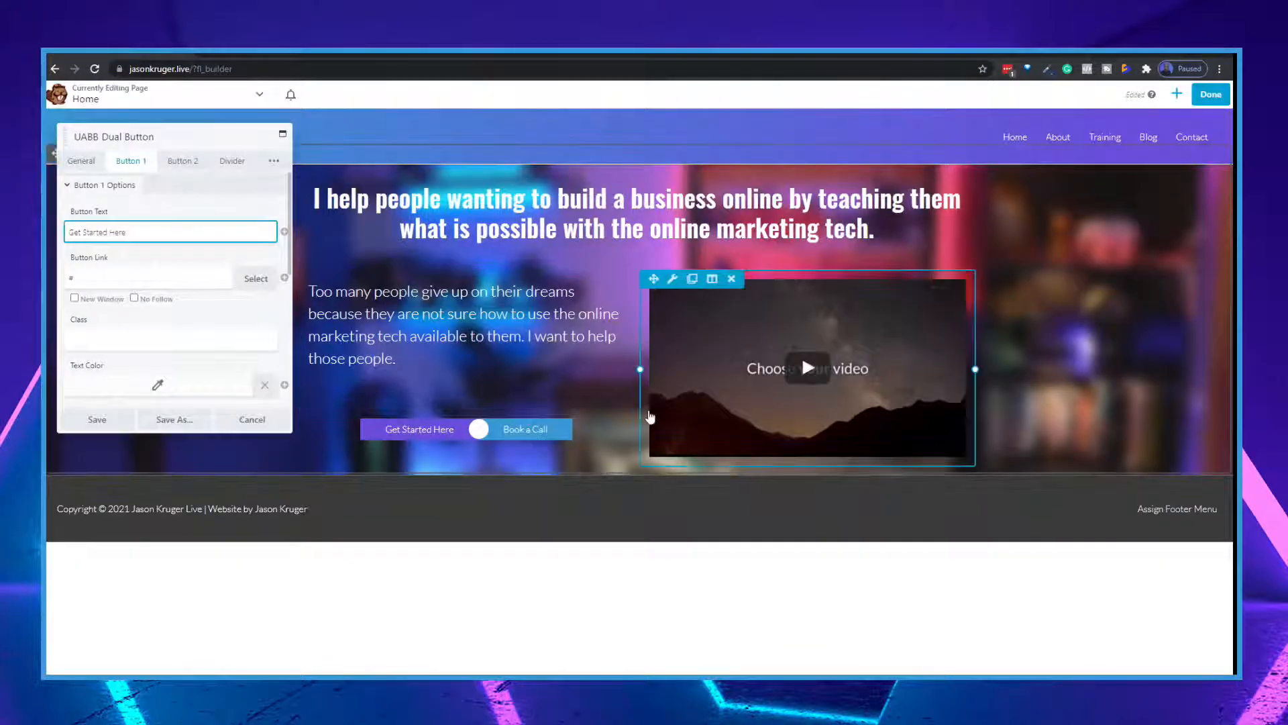
Step: Paste the copied online-marketing-tools address as the link of Button 1 and make it open in a new window
{"action": "key", "text": "Tab"}
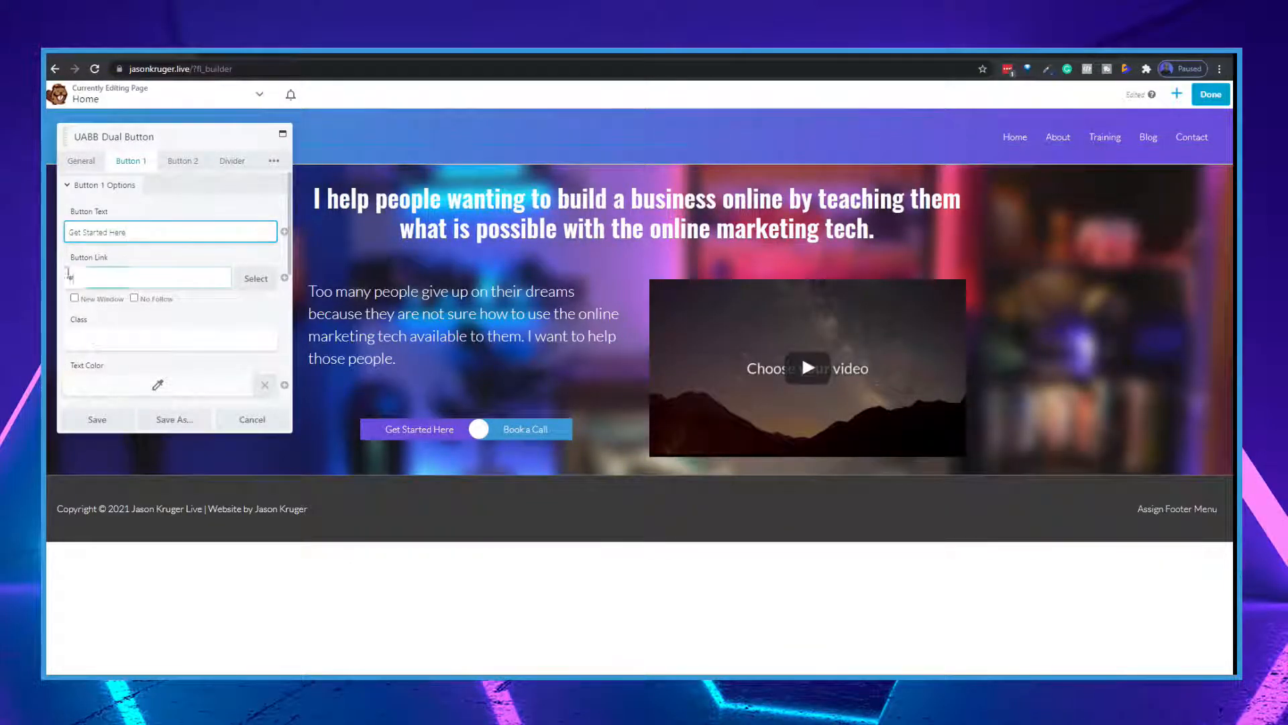
{"action": "key", "text": "ctrl+v"}
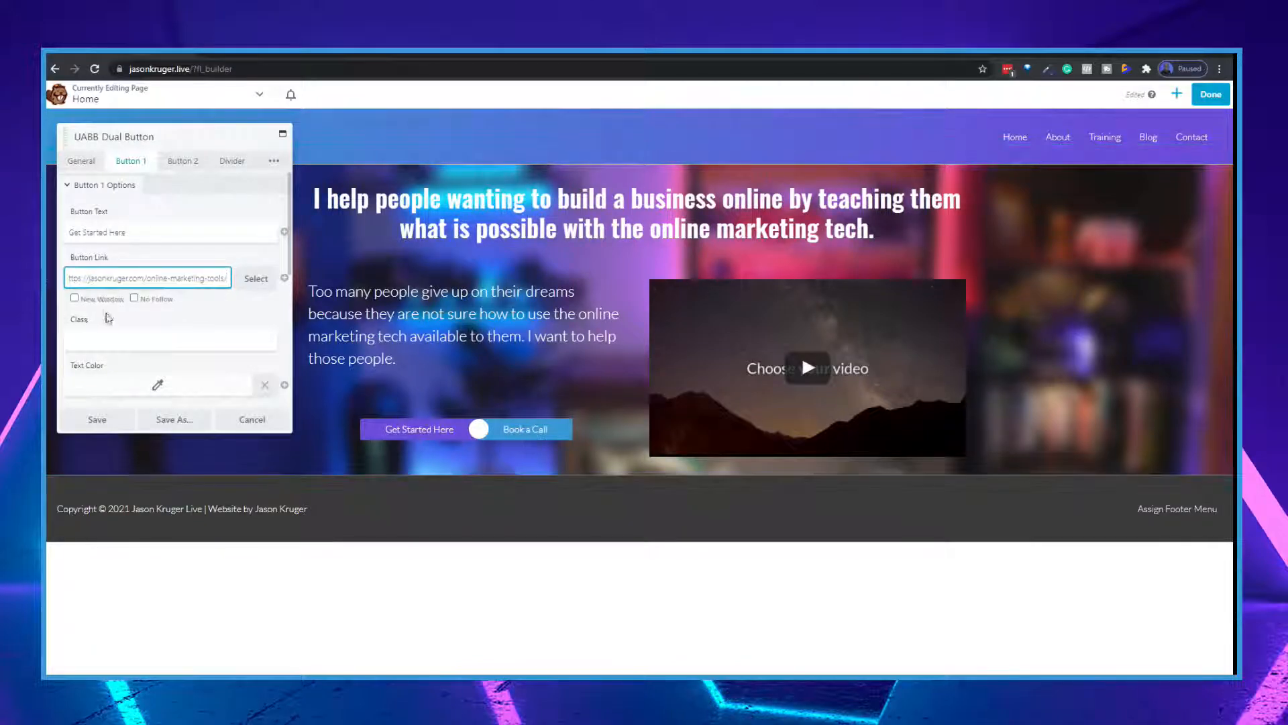
{"action": "left_click", "coordinate": [75, 298]}
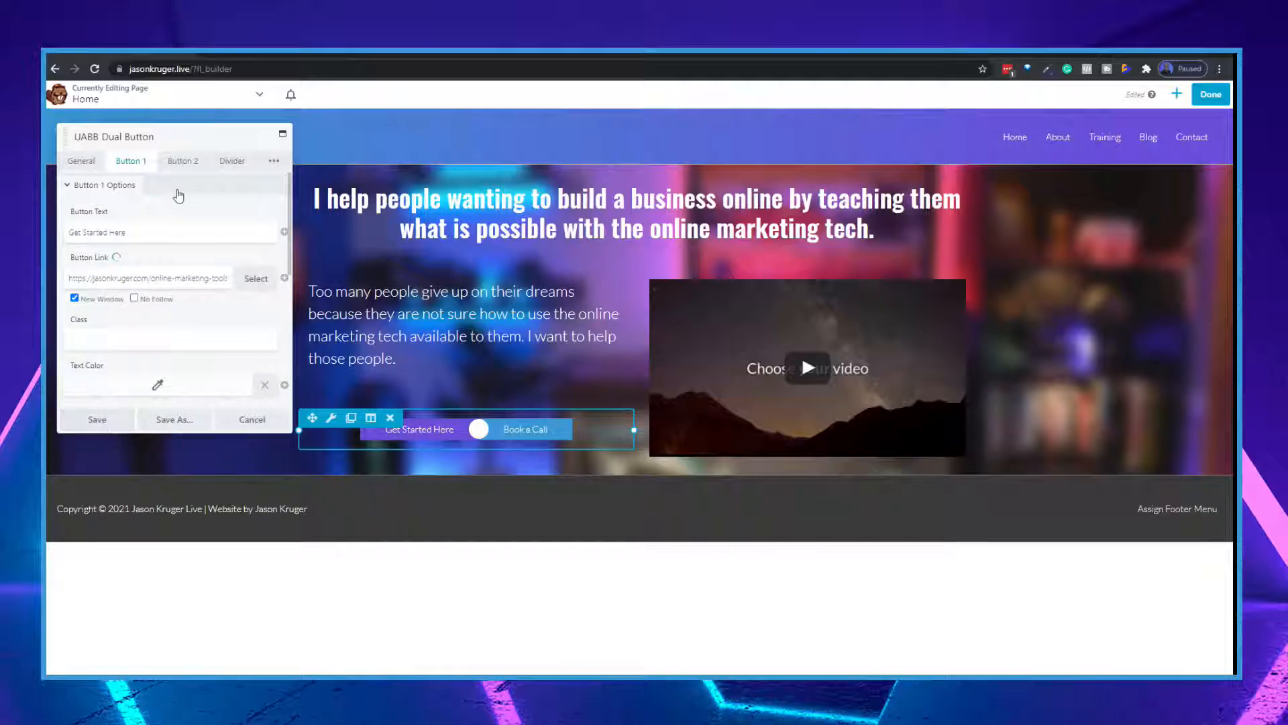
Step: Change the divider between the two buttons to the Icon type
{"action": "left_click", "coordinate": [230, 165]}
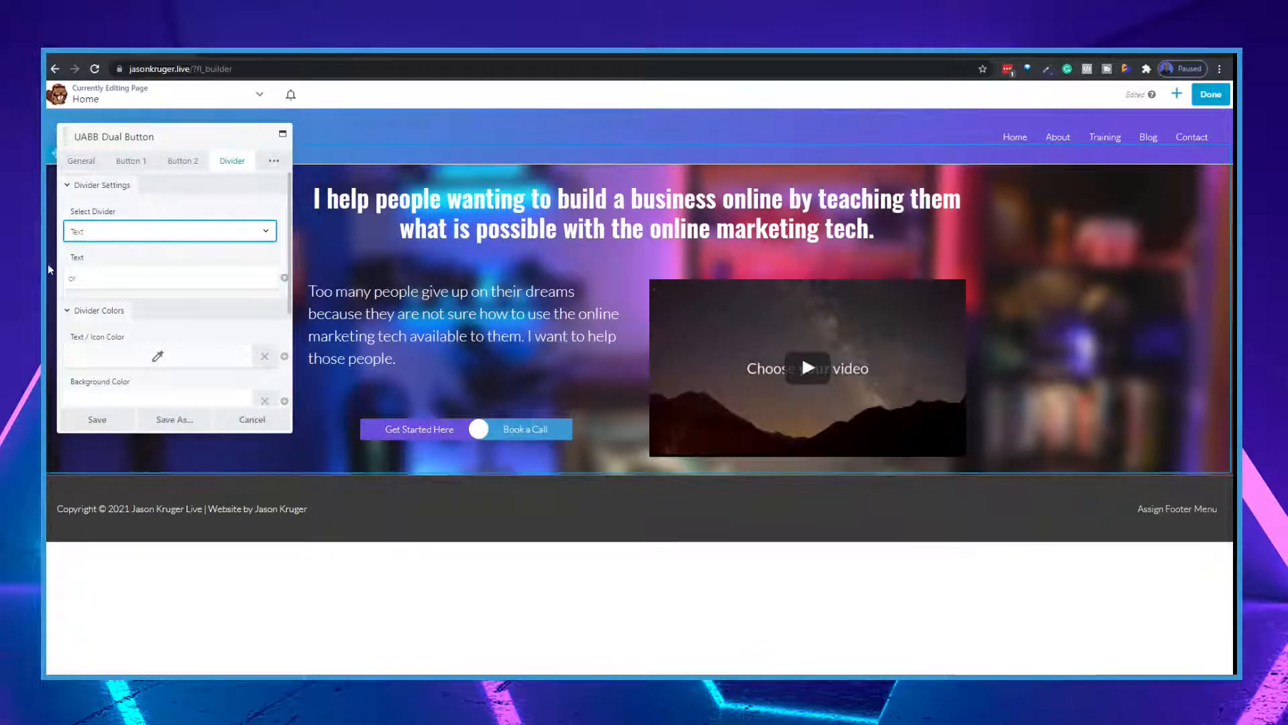
{"action": "left_click", "coordinate": [155, 240]}
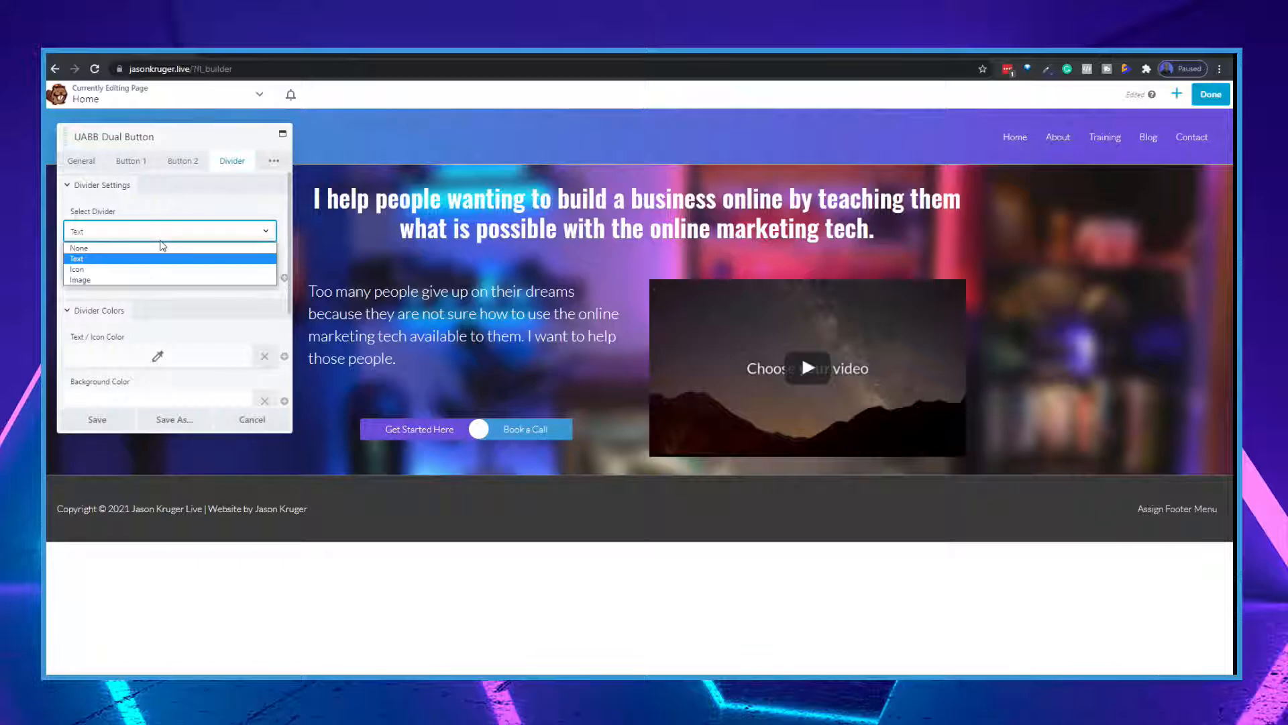
{"action": "left_click", "coordinate": [124, 269]}
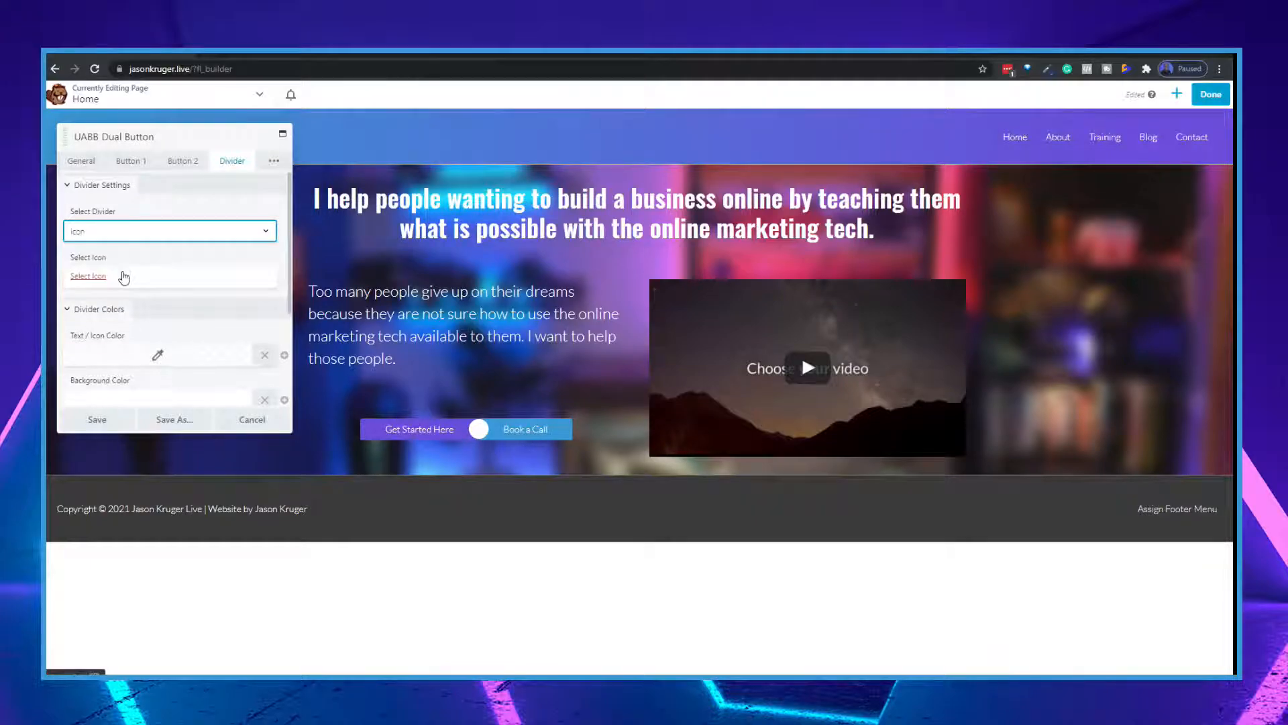
Step: Try the None, Text and Icon types for the divider between the two buttons and settle on Text
{"action": "left_click", "coordinate": [169, 231]}
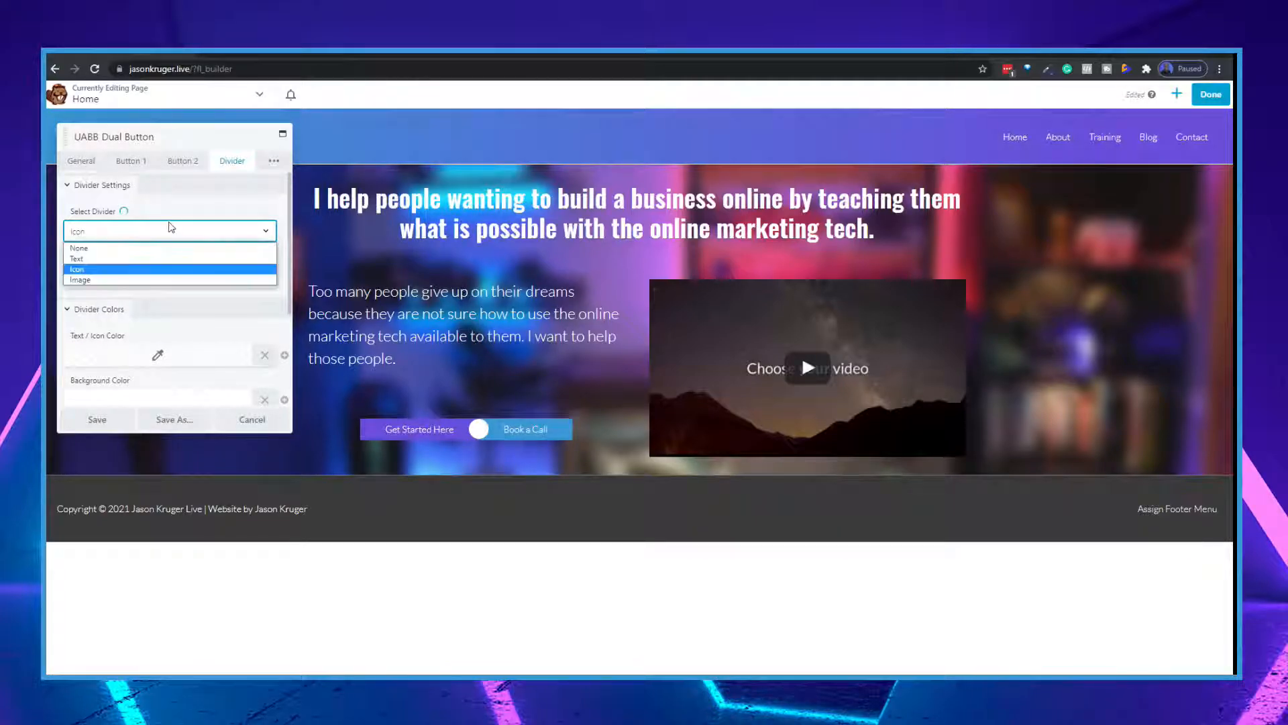
{"action": "left_click", "coordinate": [109, 250]}
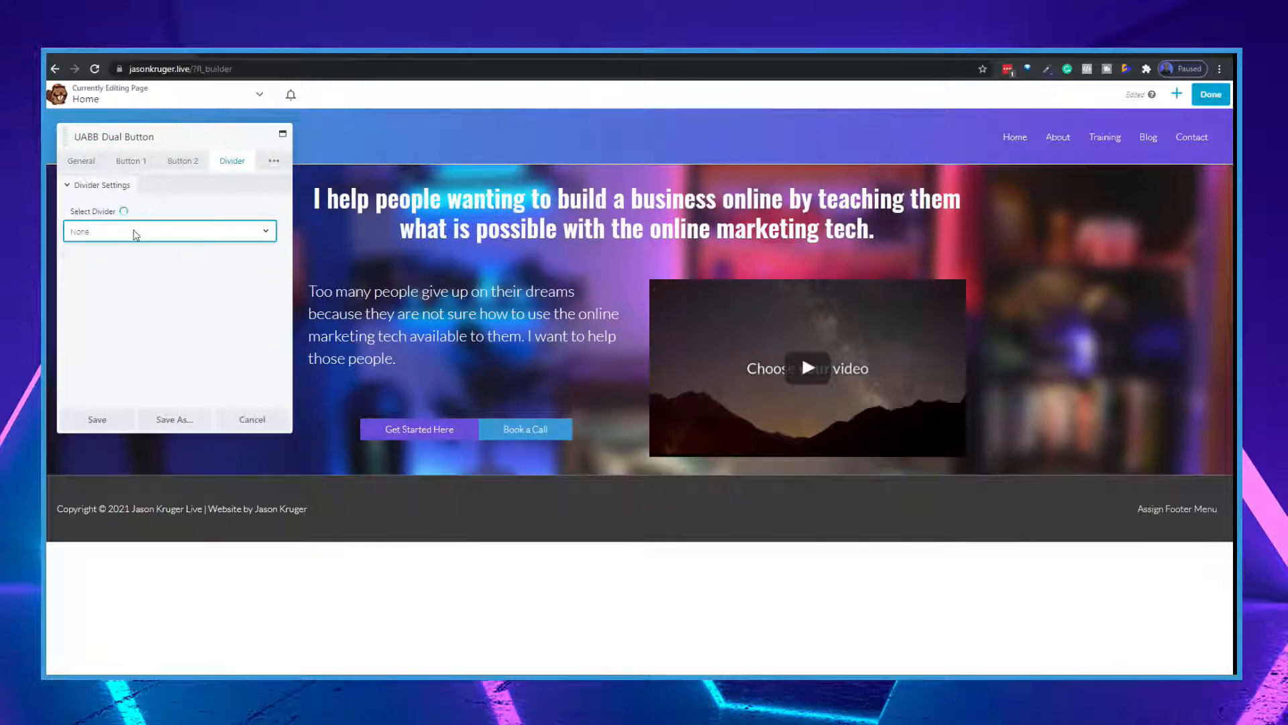
{"action": "left_click", "coordinate": [134, 234]}
{"action": "left_click", "coordinate": [133, 260]}
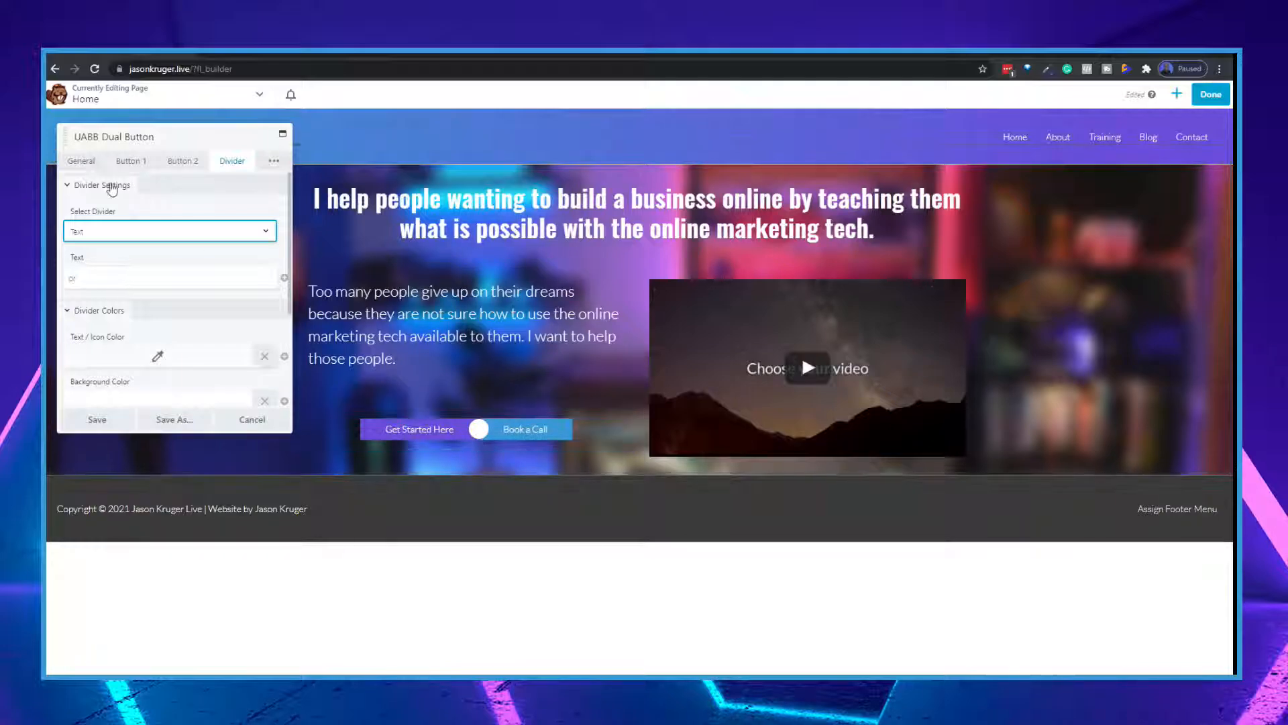
{"action": "left_click", "coordinate": [103, 238]}
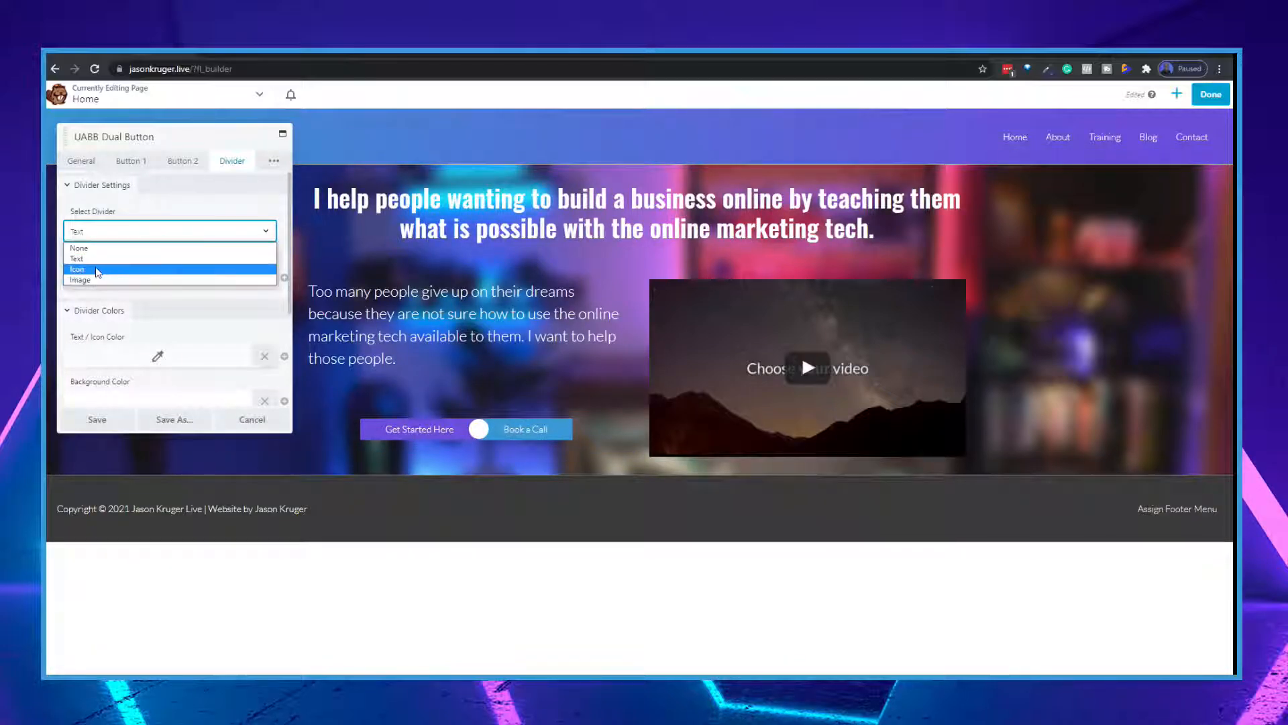
{"action": "left_click", "coordinate": [96, 270]}
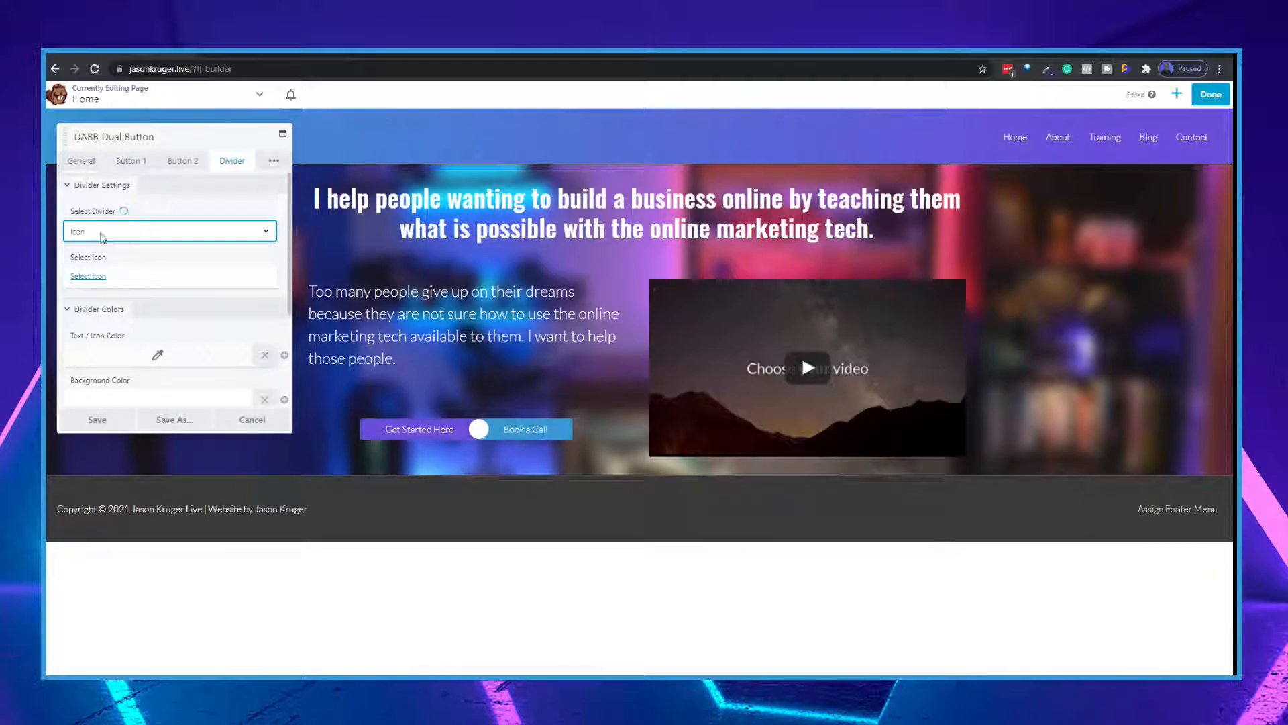
{"action": "left_click", "coordinate": [102, 244]}
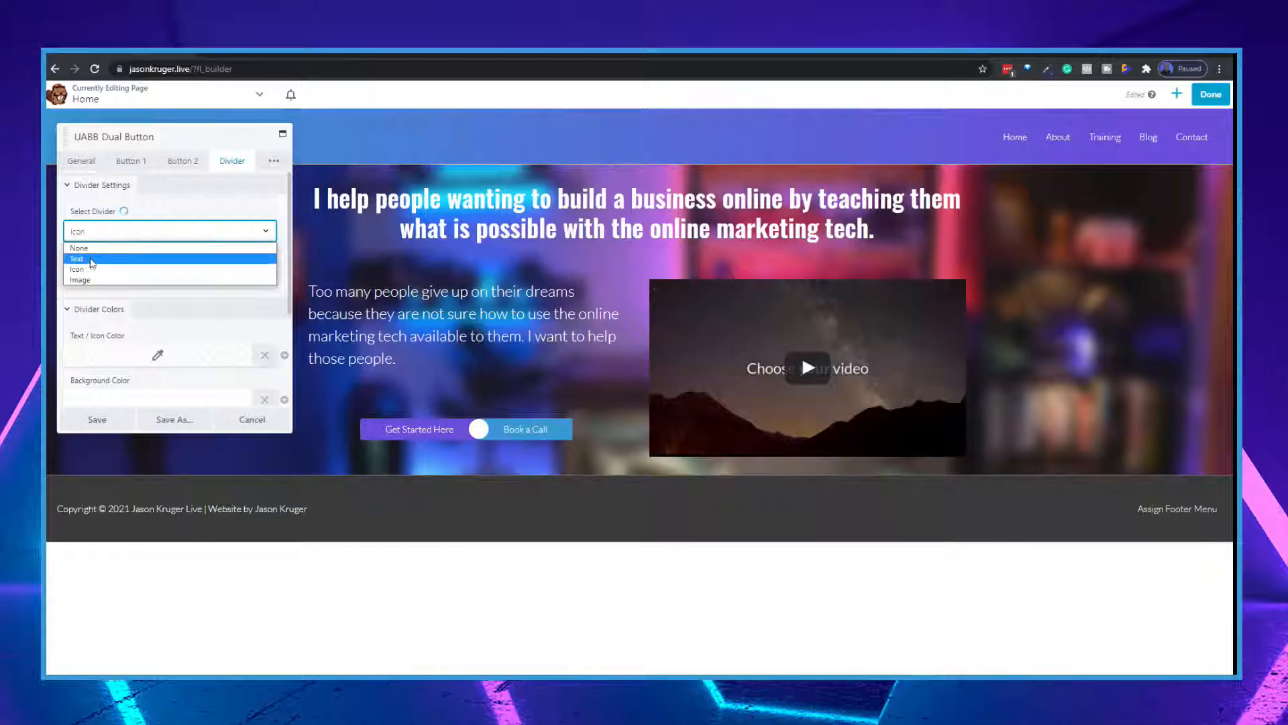
{"action": "left_click", "coordinate": [101, 260]}
Step: Try to enter a hex value of zeros as the divider's Text / Icon Color
{"action": "scroll", "coordinate": [164, 316], "scroll_direction": "down", "scroll_amount": 2}
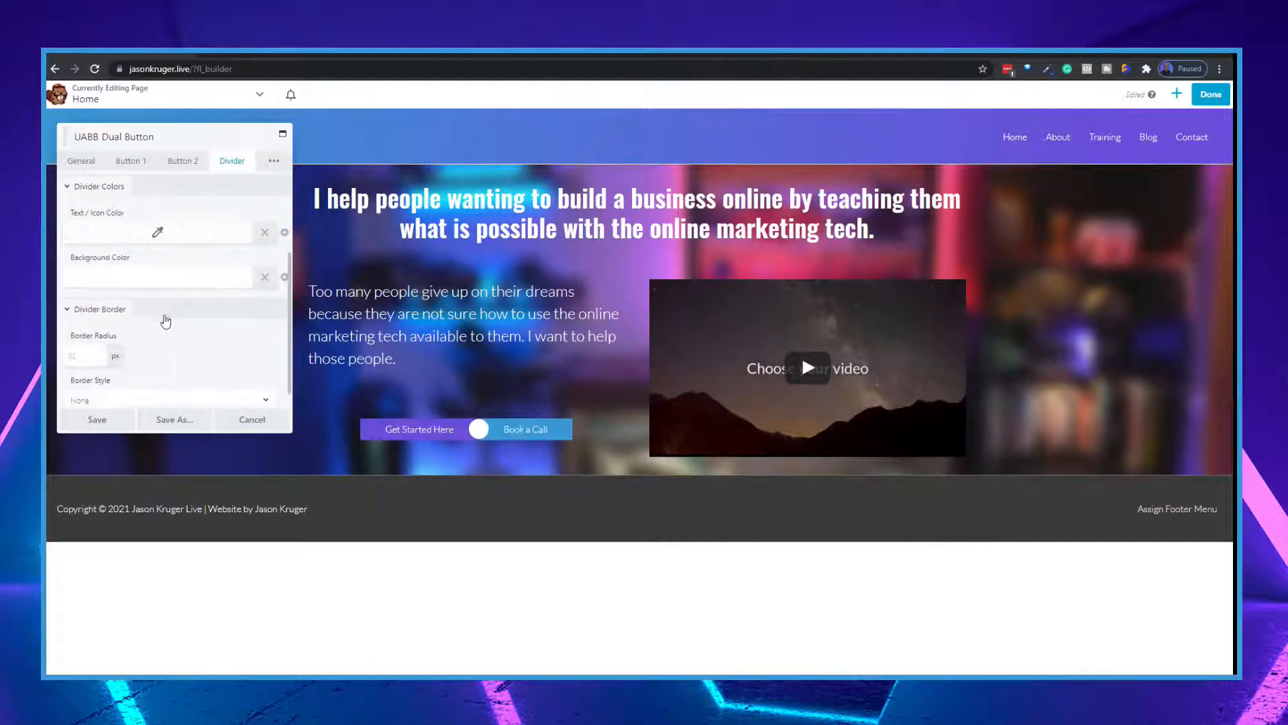
{"action": "left_click", "coordinate": [156, 235]}
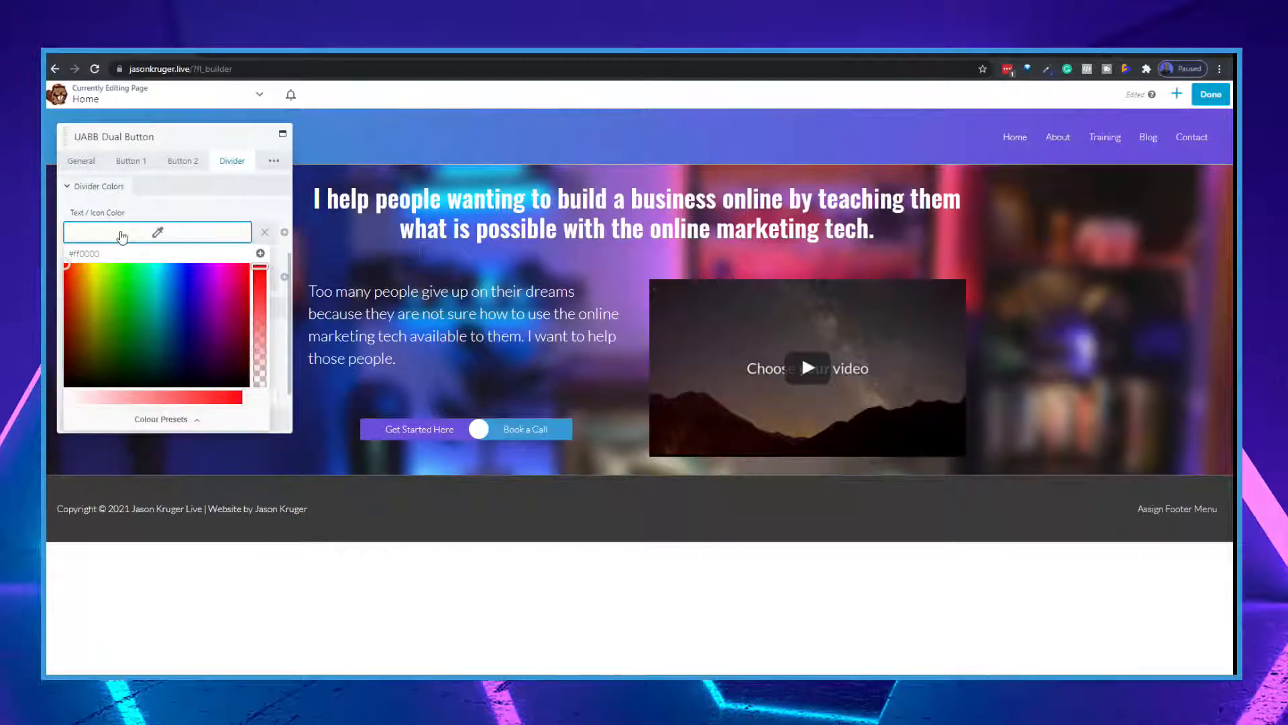
{"action": "left_click", "coordinate": [117, 259]}
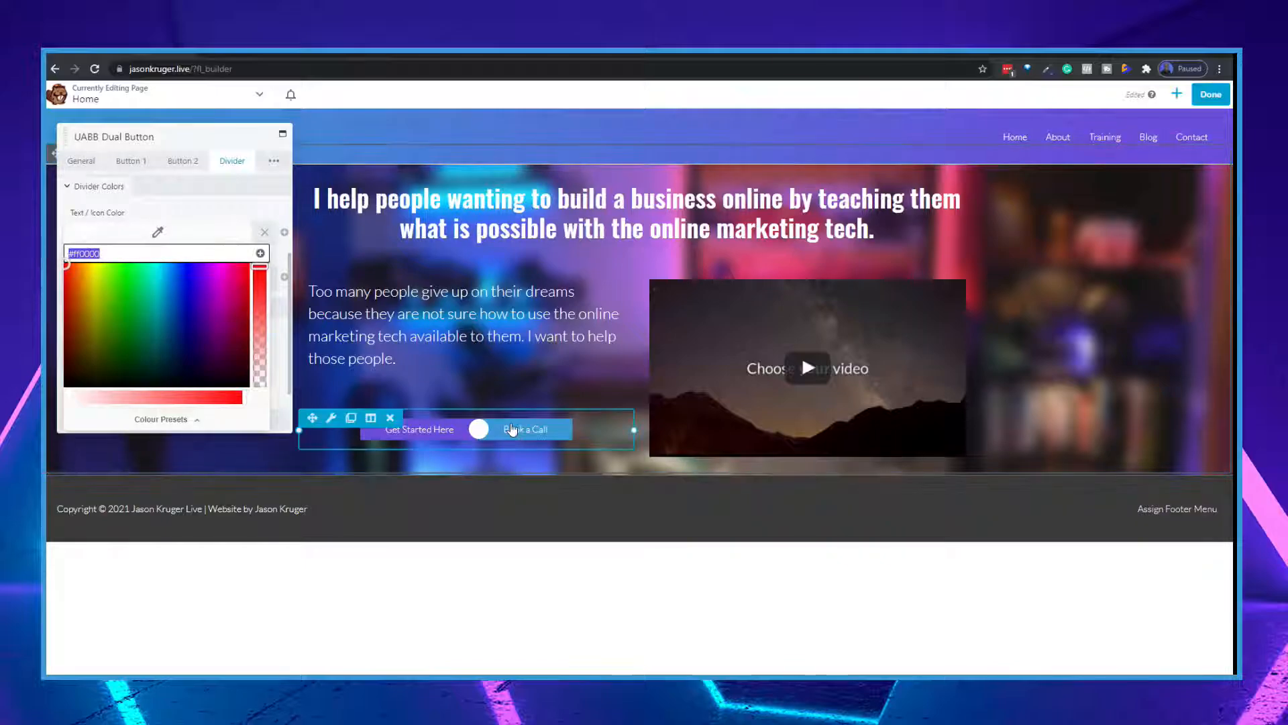
{"action": "type", "text": "00"}
{"action": "type", "text": "00"}
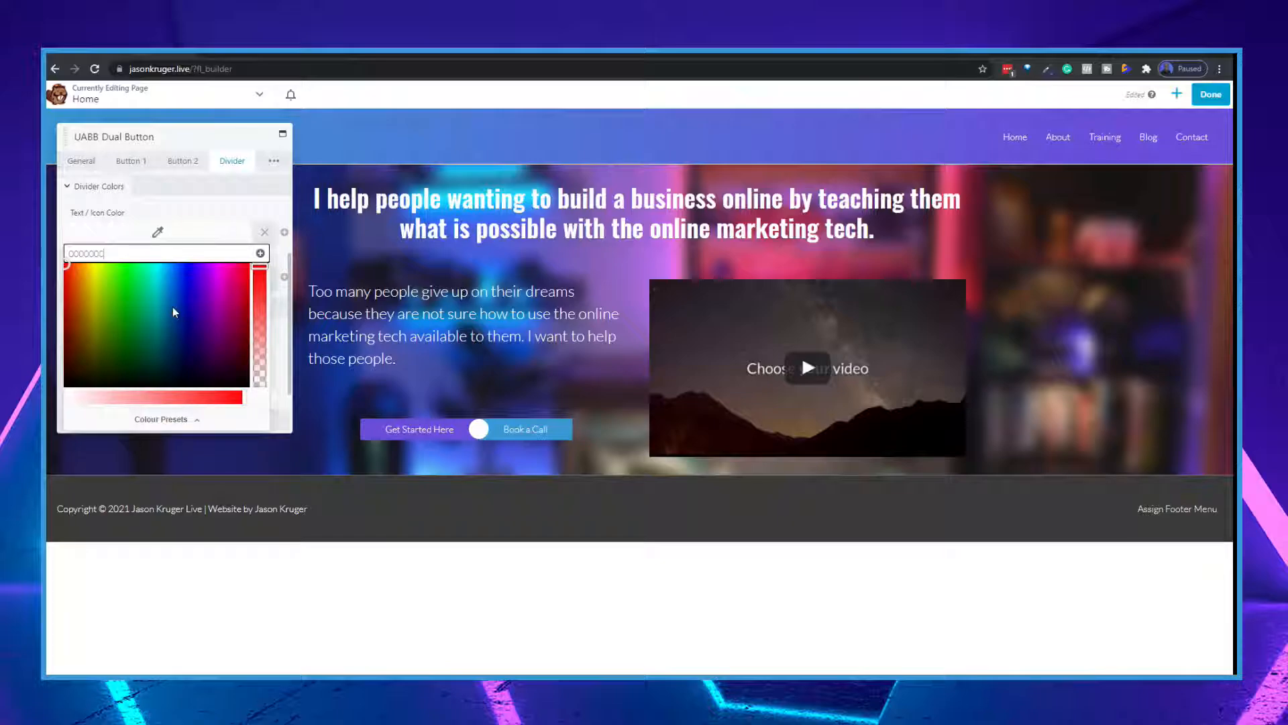
{"action": "key", "text": "BackSpace"}
{"action": "key", "text": "BackSpace"}
{"action": "key", "text": "BackSpace"}
Step: Pick near-black #050003 as the divider's Text / Icon Color and save the dual button settings
{"action": "left_click", "coordinate": [135, 351]}
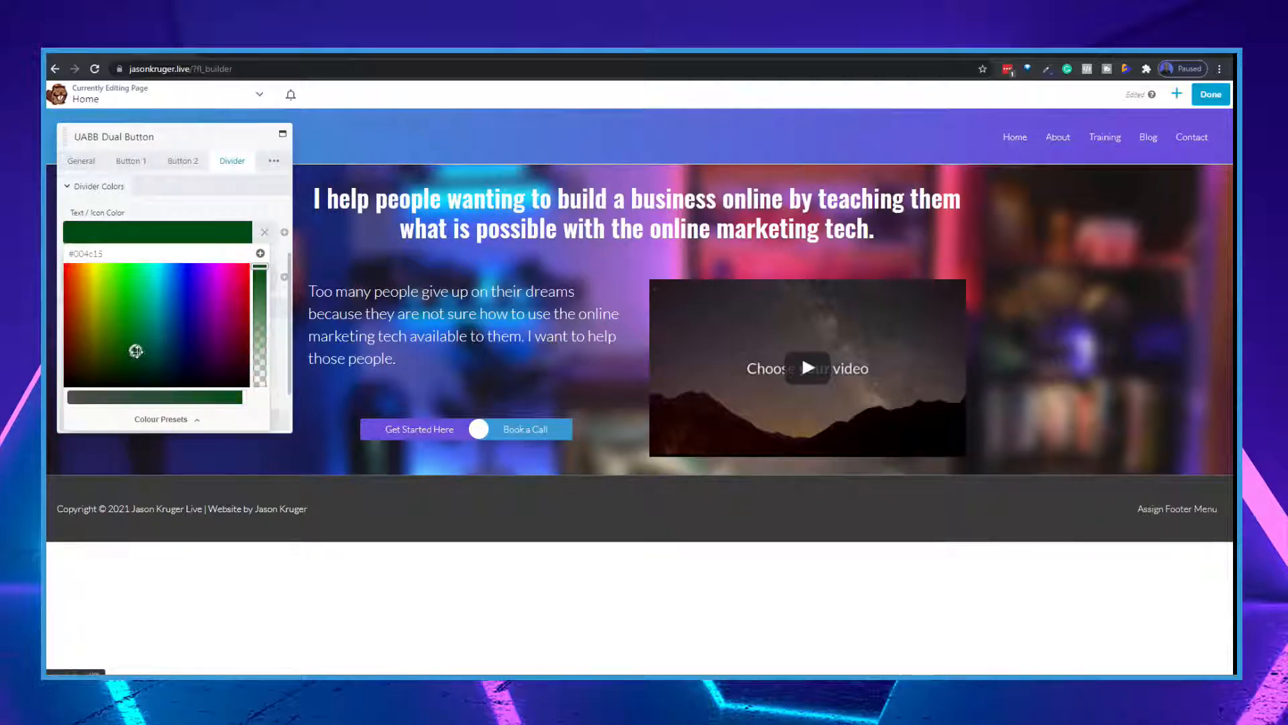
{"action": "left_click_drag", "start_coordinate": [136, 351], "coordinate": [228, 384]}
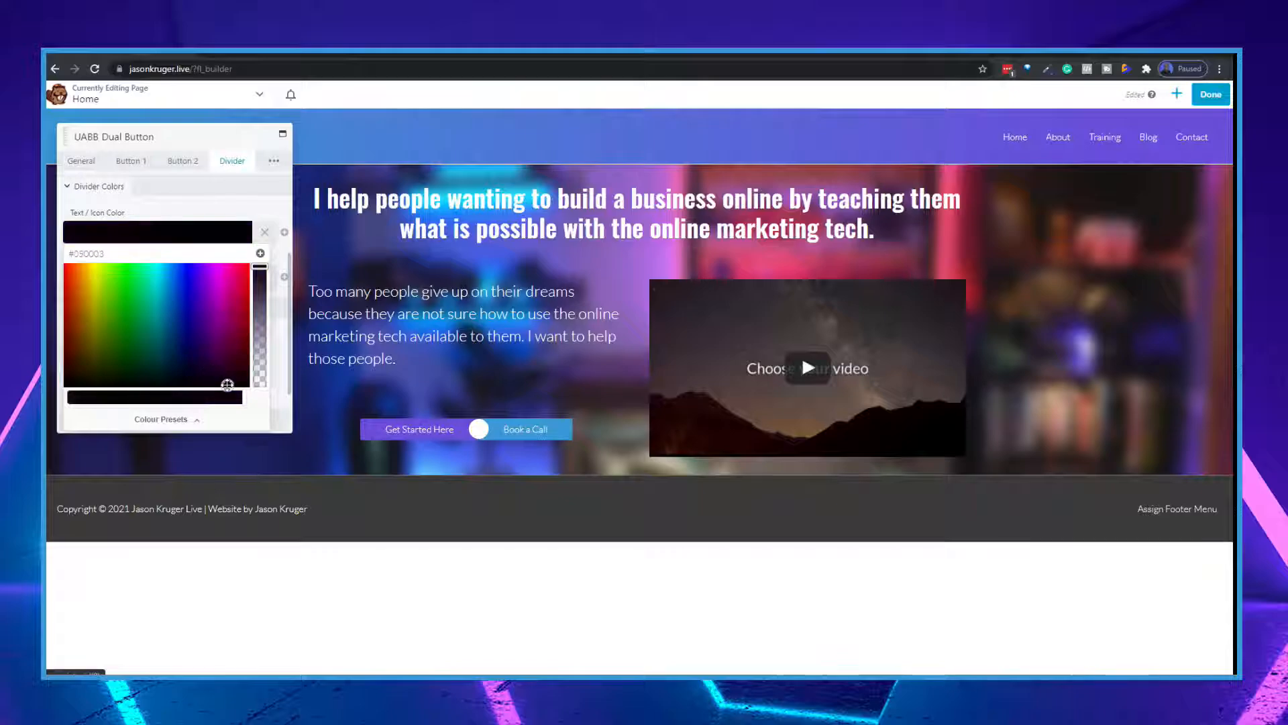
{"action": "left_click", "coordinate": [245, 190]}
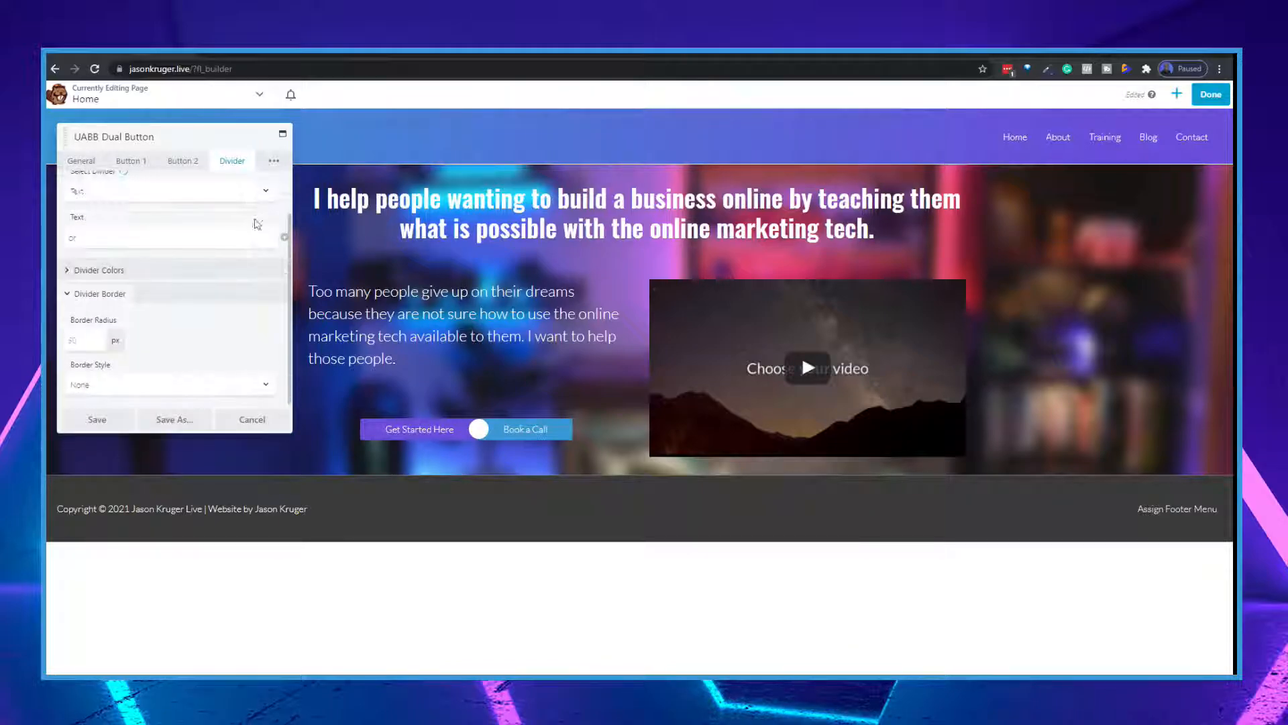
{"action": "scroll", "coordinate": [167, 271], "scroll_direction": "up", "scroll_amount": 1}
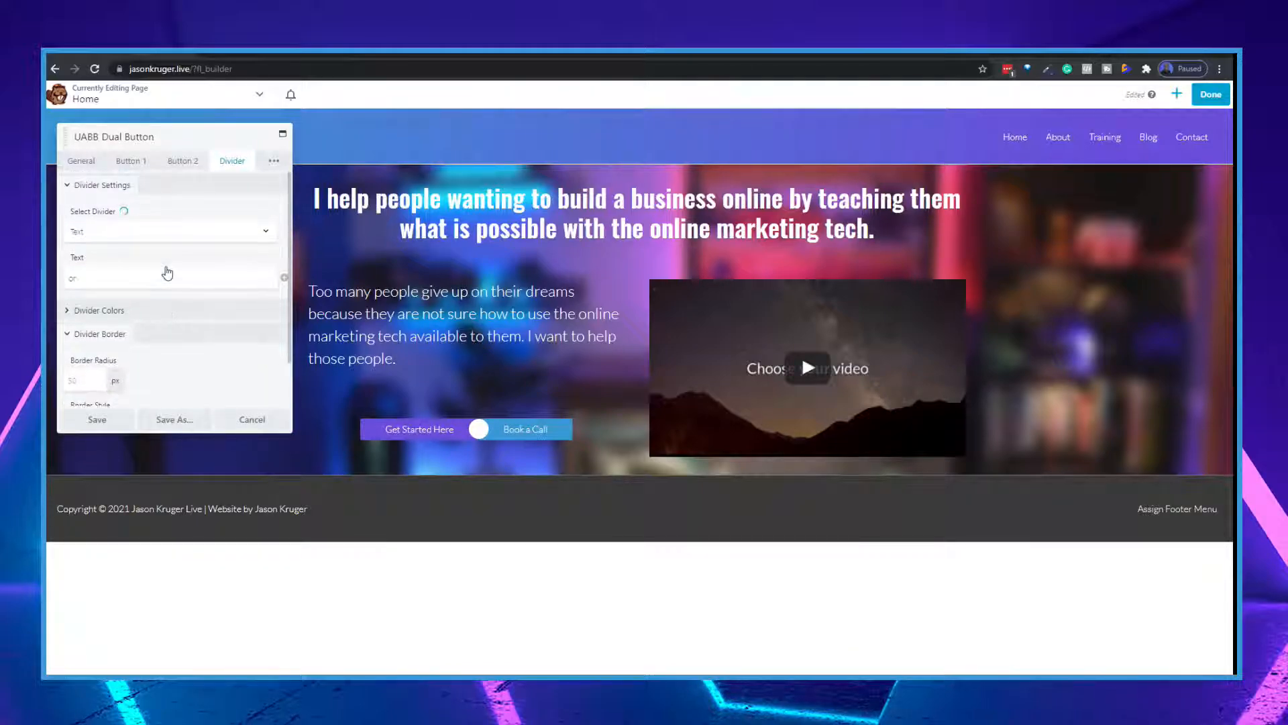
{"action": "left_click", "coordinate": [136, 313]}
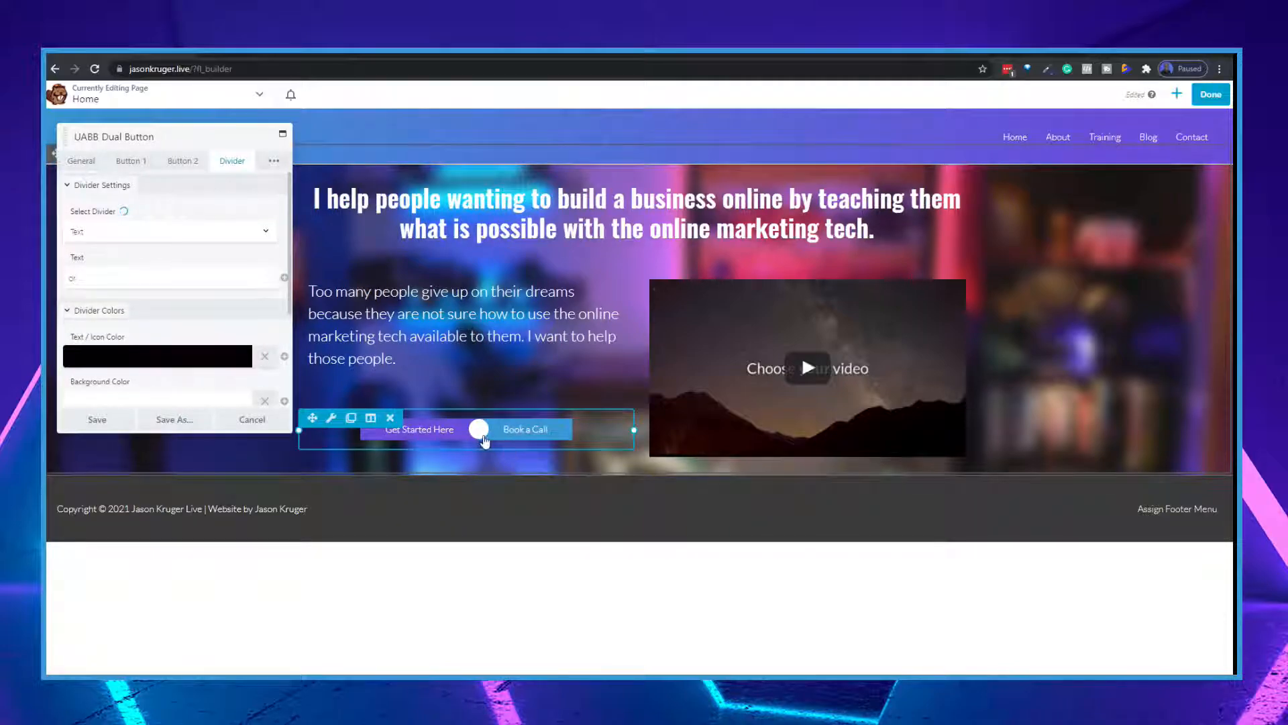
{"action": "left_click", "coordinate": [105, 428]}
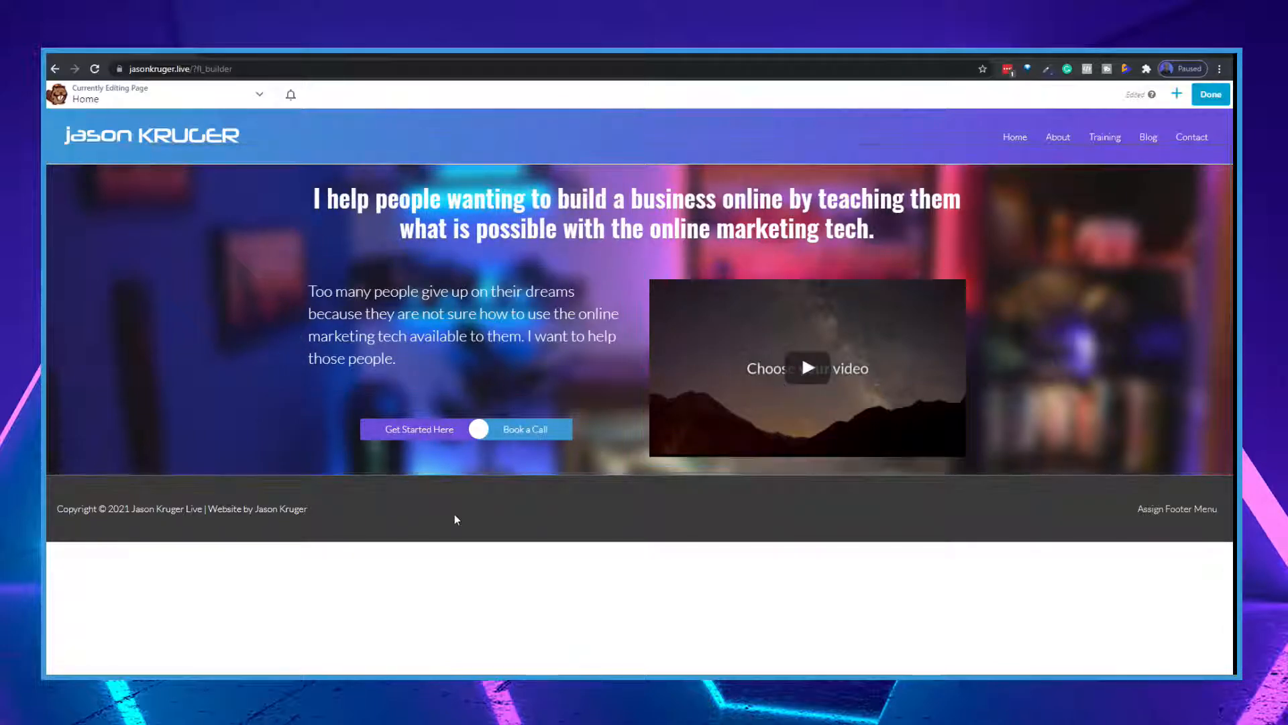
Step: Reopen the dual button's settings and try Preset 1, Preset 2 and Preset 3 as its style
{"action": "left_click", "coordinate": [530, 444]}
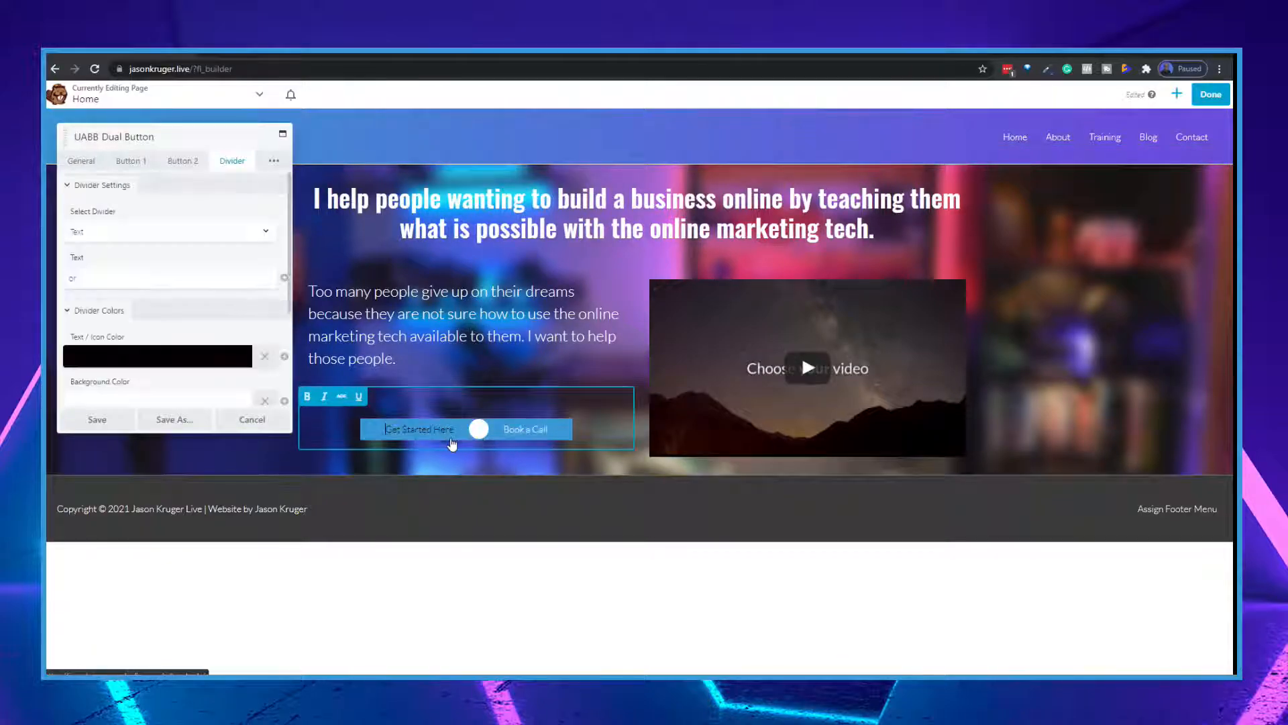
{"action": "left_click", "coordinate": [81, 161]}
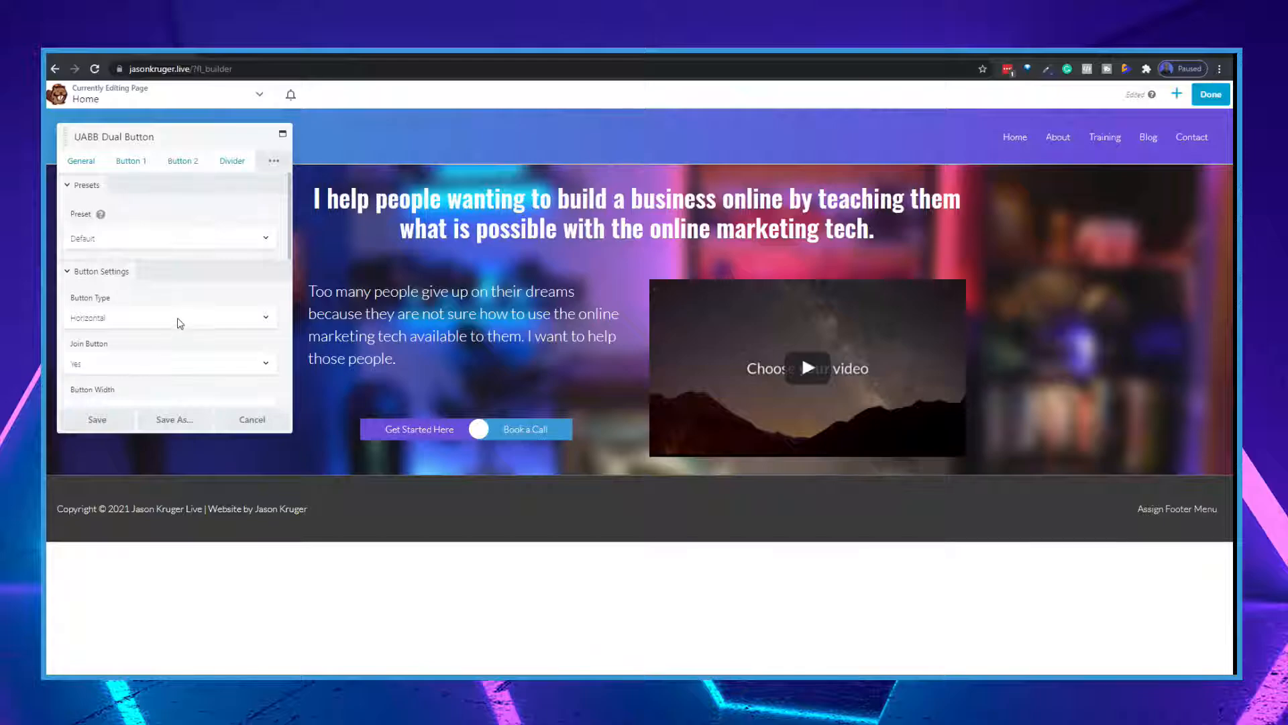
{"action": "scroll", "coordinate": [161, 300], "scroll_direction": "down", "scroll_amount": 1}
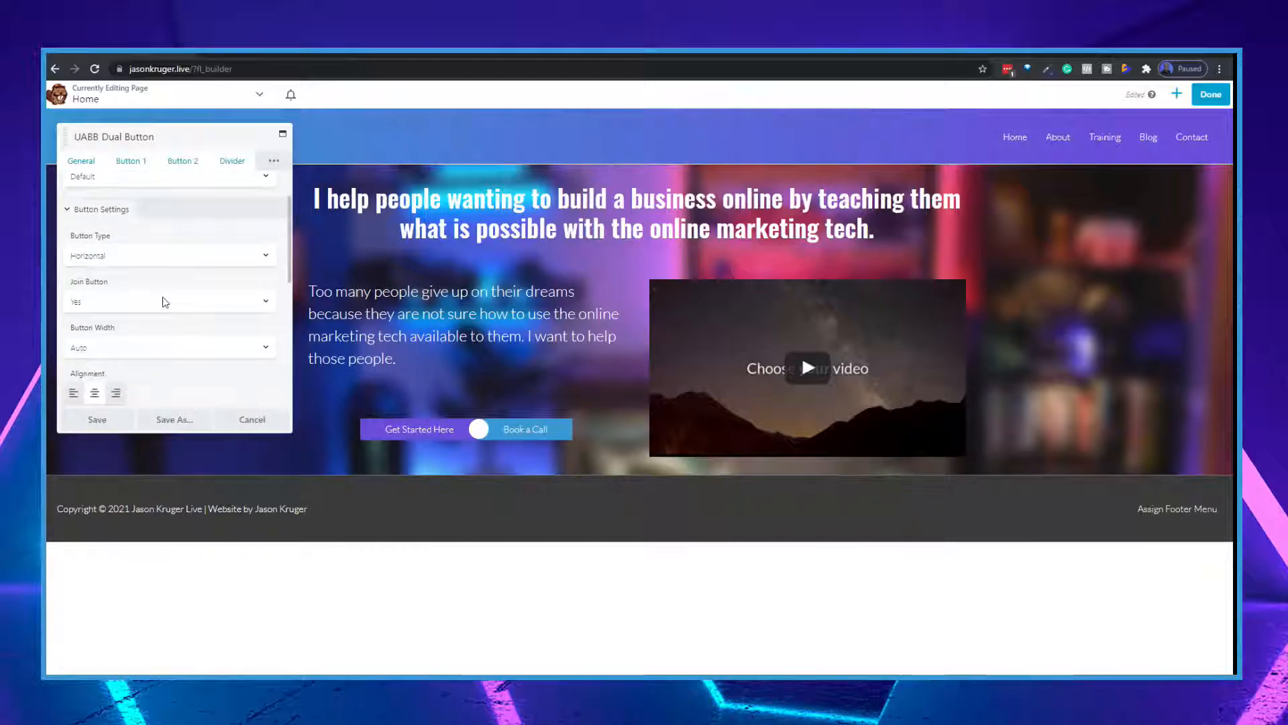
{"action": "scroll", "coordinate": [133, 297], "scroll_direction": "up", "scroll_amount": 1}
{"action": "left_click", "coordinate": [111, 242]}
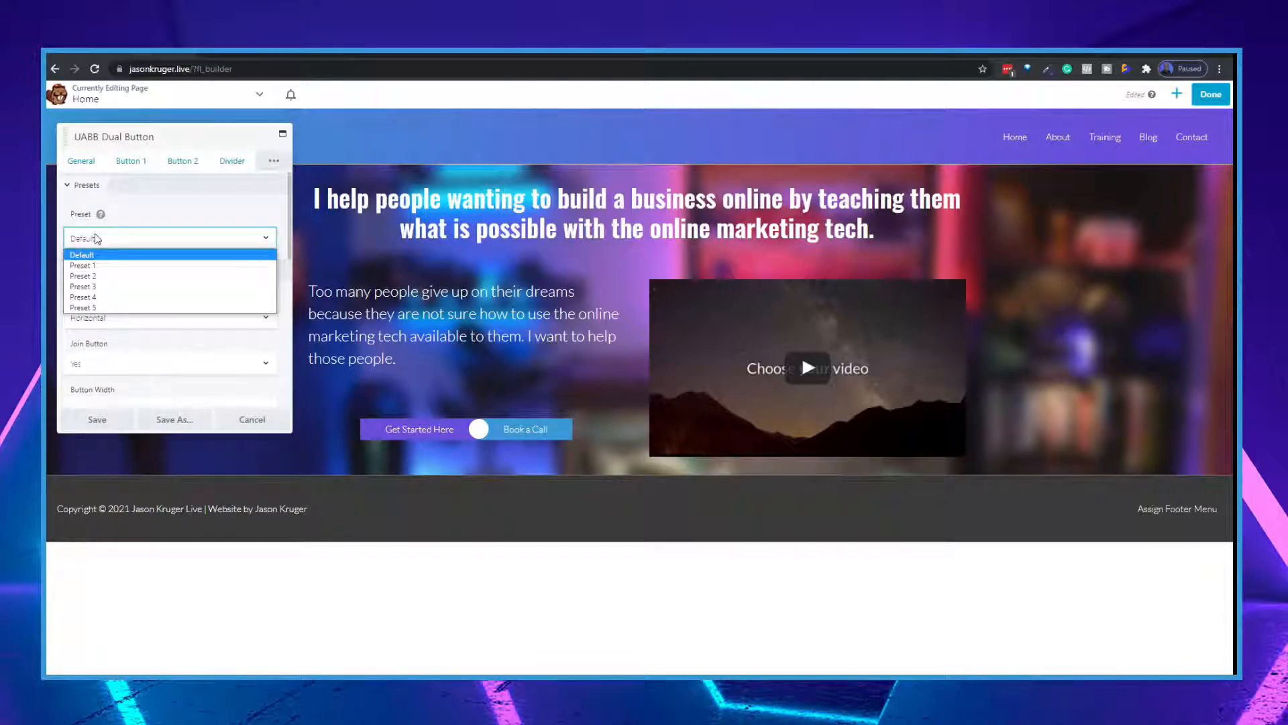
{"action": "left_click", "coordinate": [134, 275]}
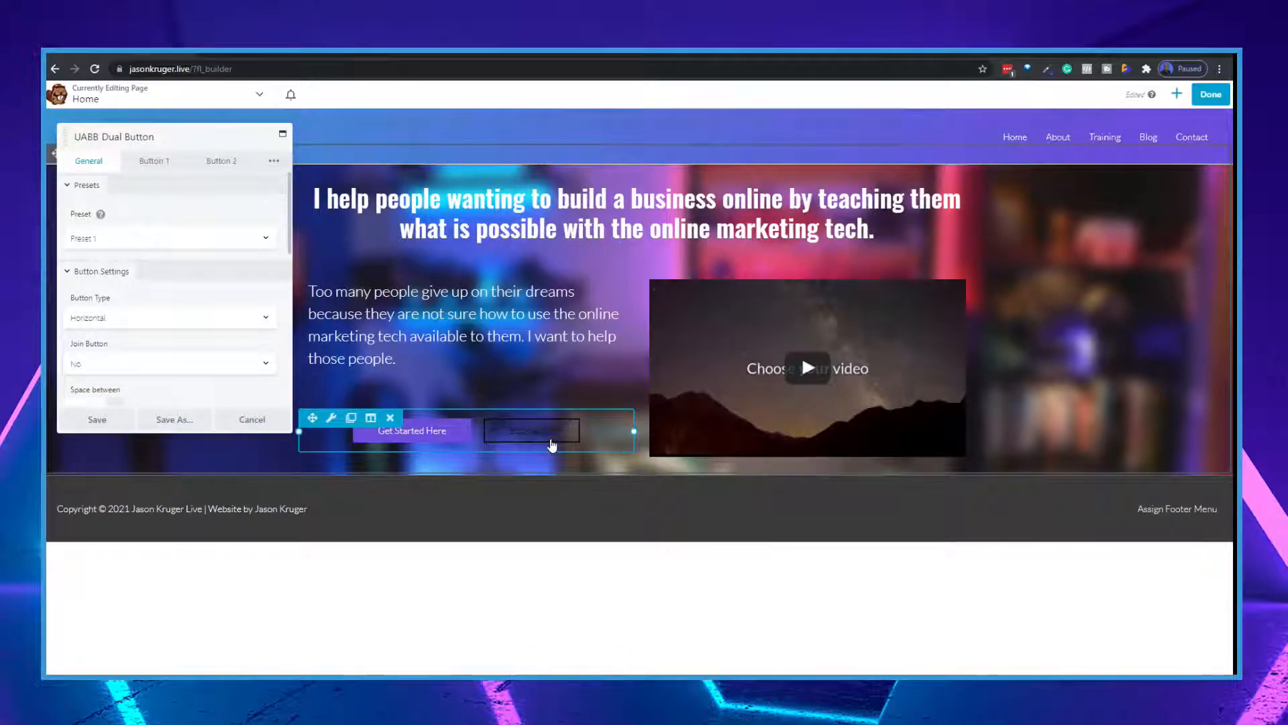
{"action": "left_click", "coordinate": [141, 239]}
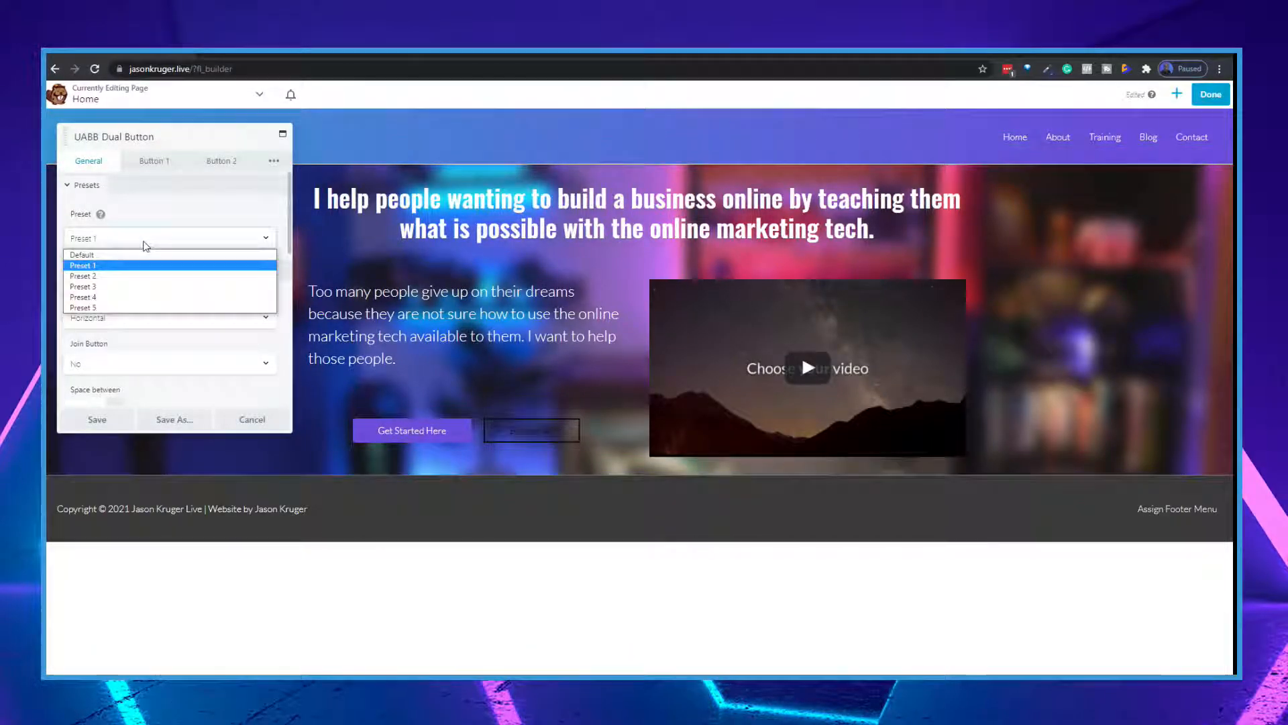
{"action": "left_click", "coordinate": [123, 283]}
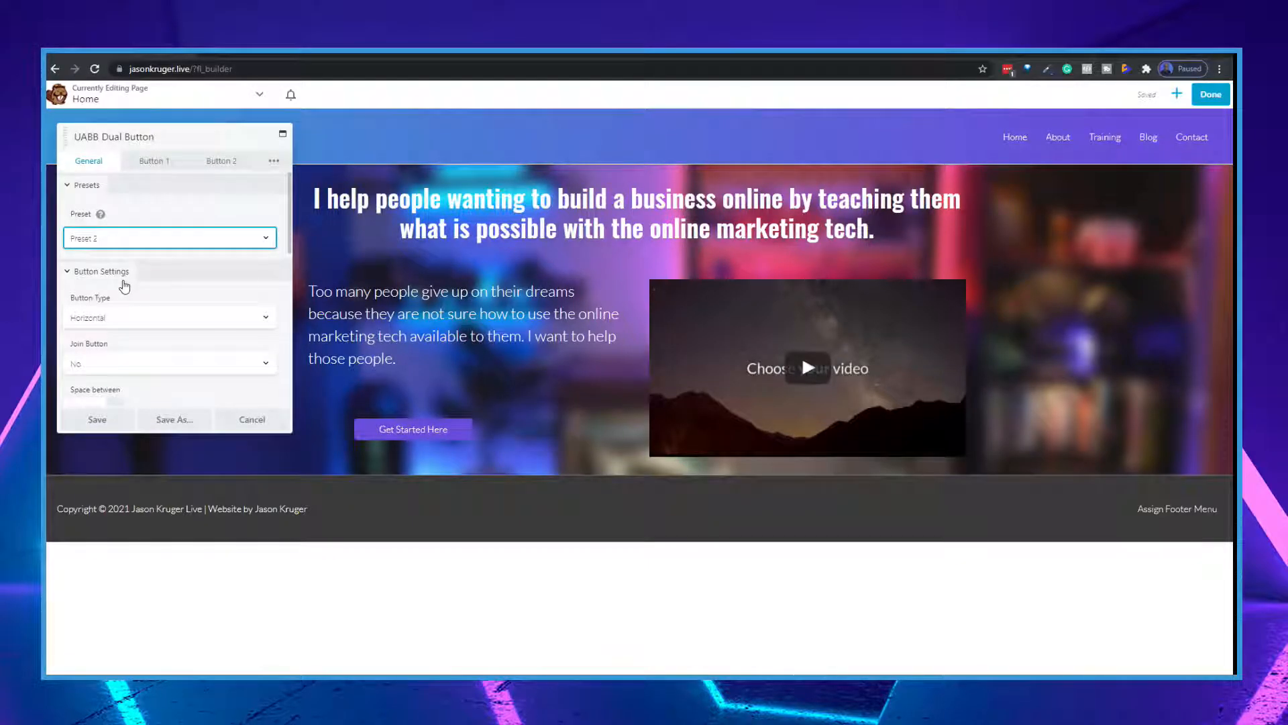
{"action": "left_click", "coordinate": [193, 246]}
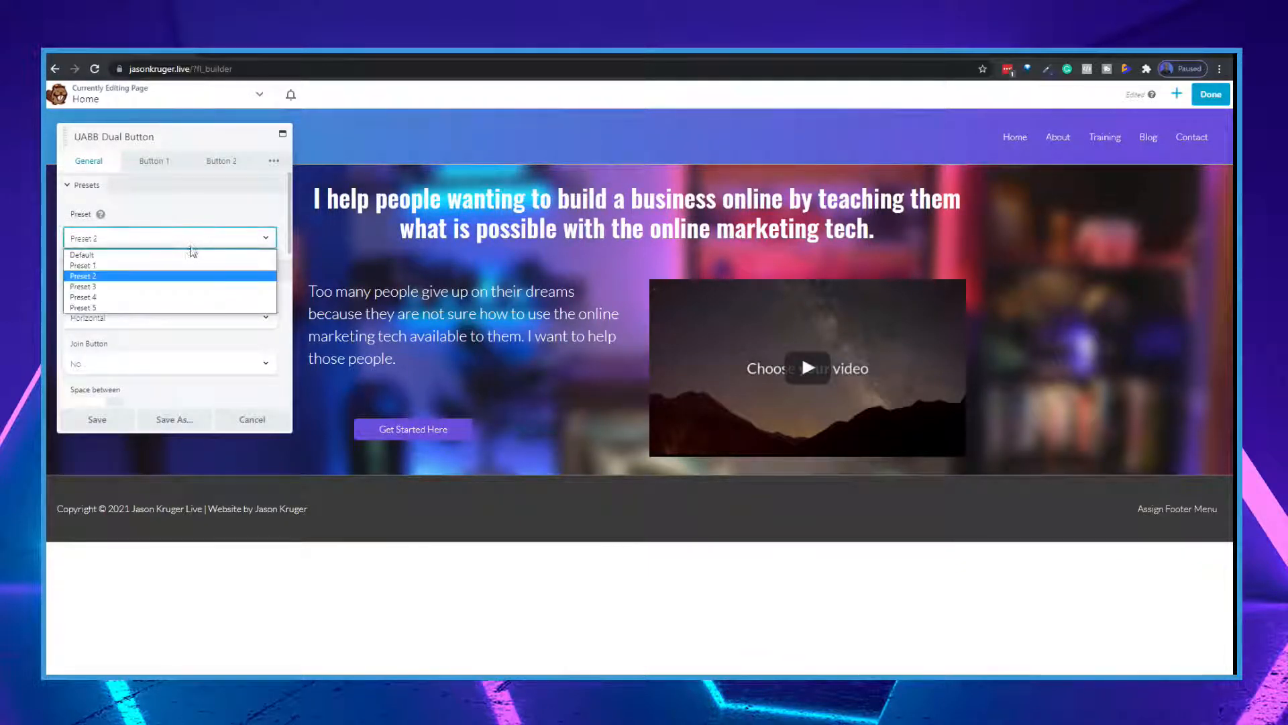
{"action": "left_click", "coordinate": [136, 287]}
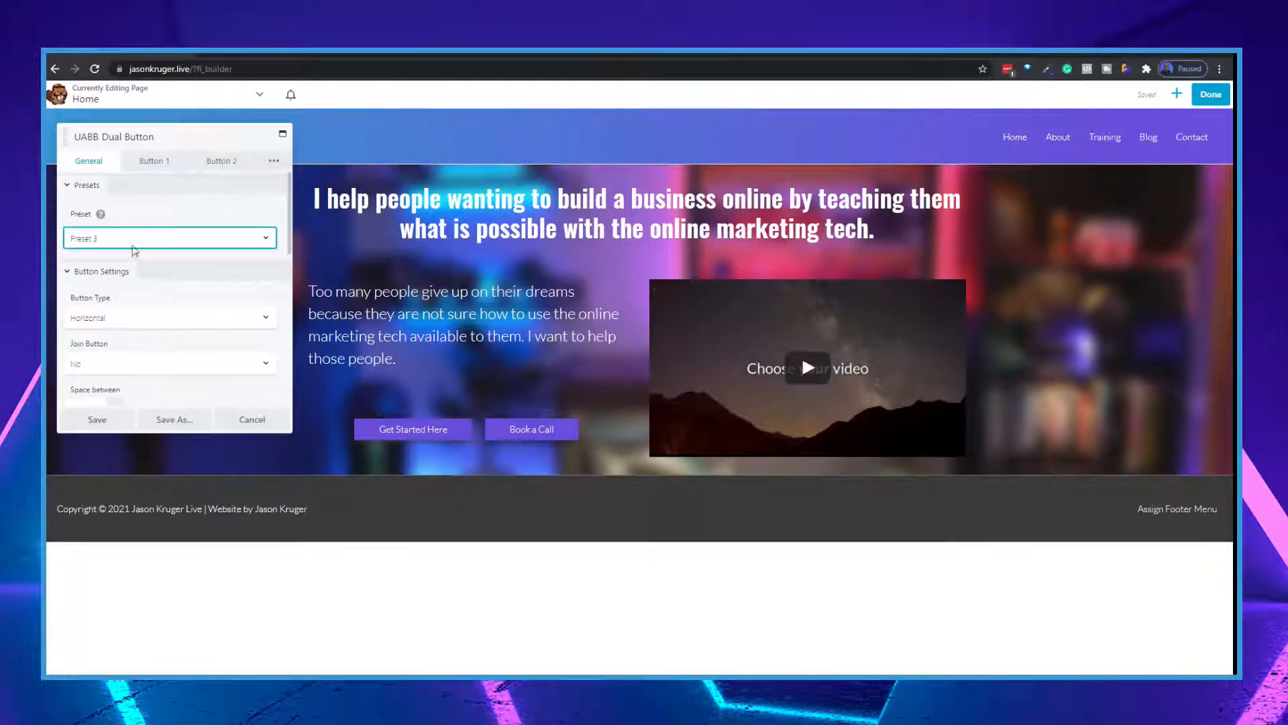
Step: Try Preset 4 and Preset 5 on the dual button, return it to Default and close its settings without saving
{"action": "left_click", "coordinate": [135, 251]}
{"action": "left_click", "coordinate": [112, 301]}
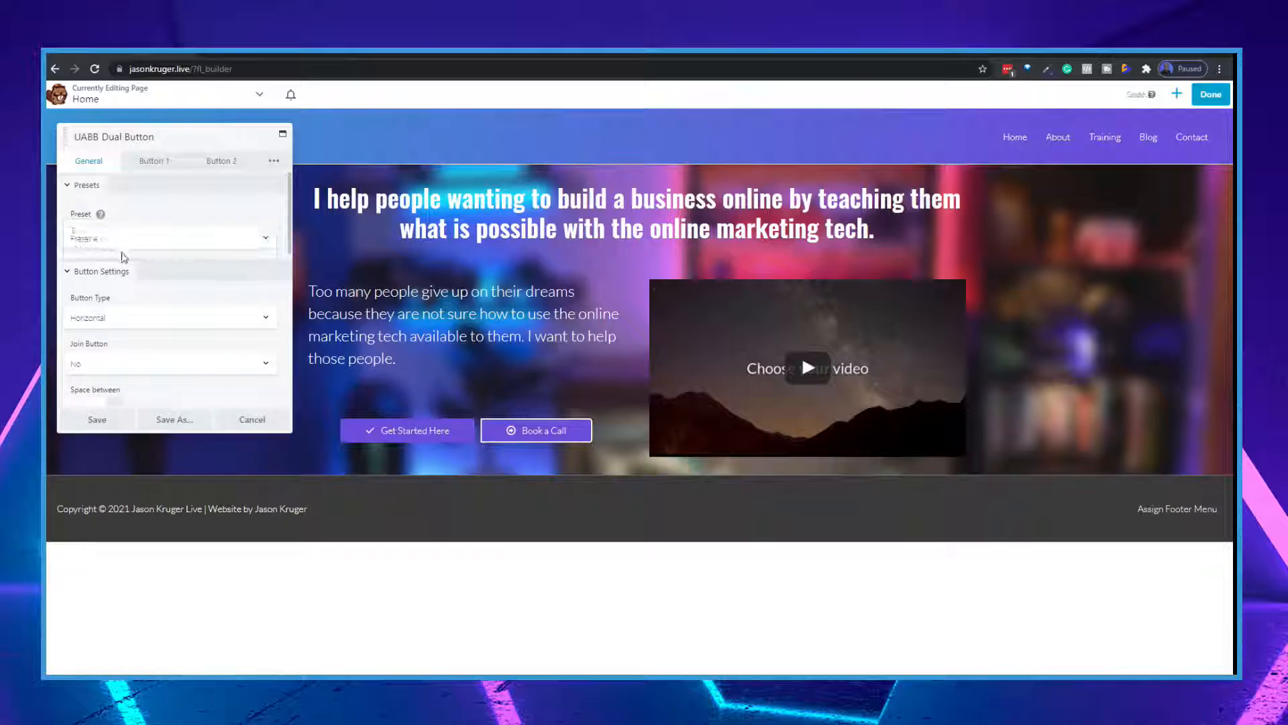
{"action": "left_click", "coordinate": [126, 243]}
{"action": "left_click", "coordinate": [110, 312]}
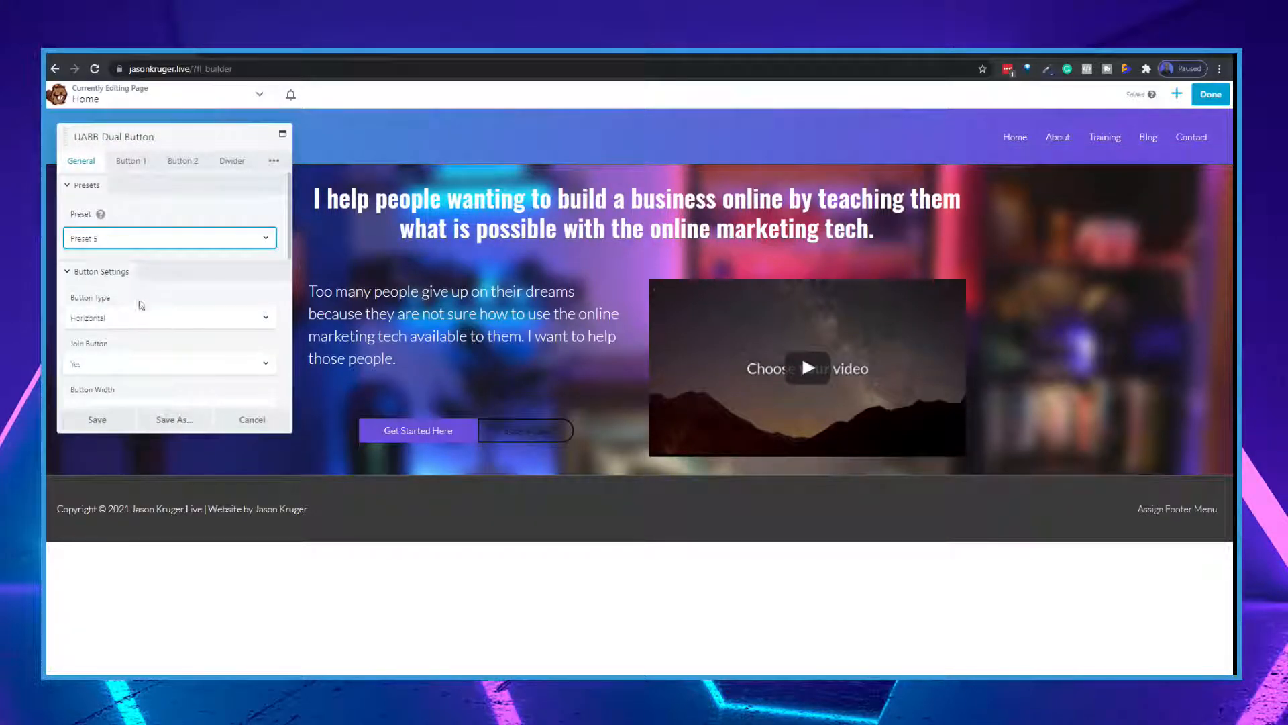
{"action": "left_click", "coordinate": [116, 243]}
{"action": "left_click", "coordinate": [114, 255]}
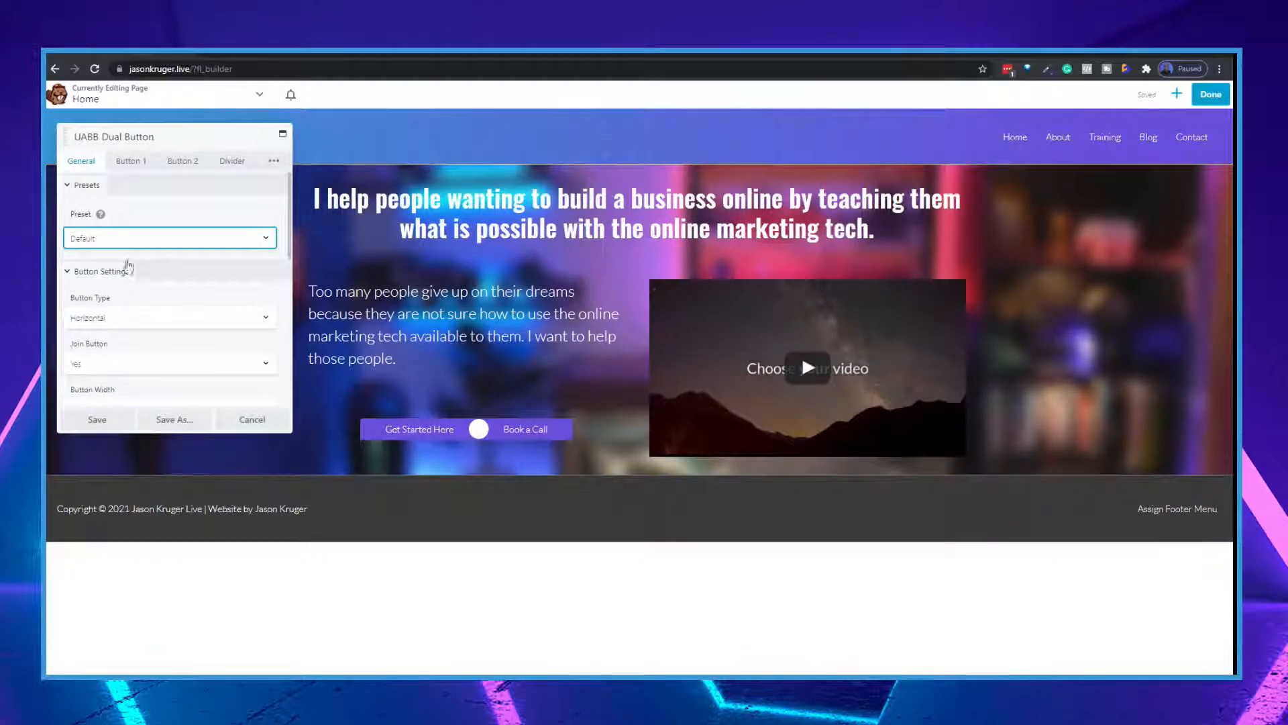
{"action": "left_click", "coordinate": [249, 421]}
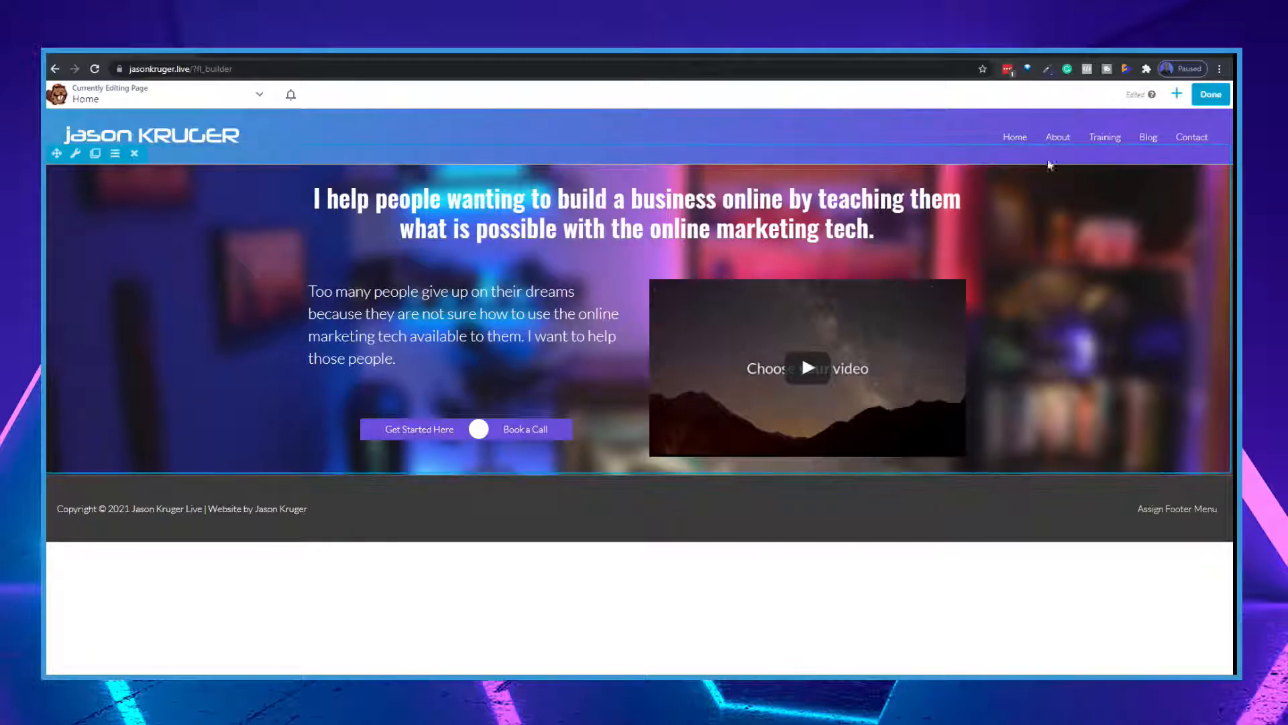
Step: Add a two-column row directly below the hero section
{"action": "left_click", "coordinate": [1177, 94]}
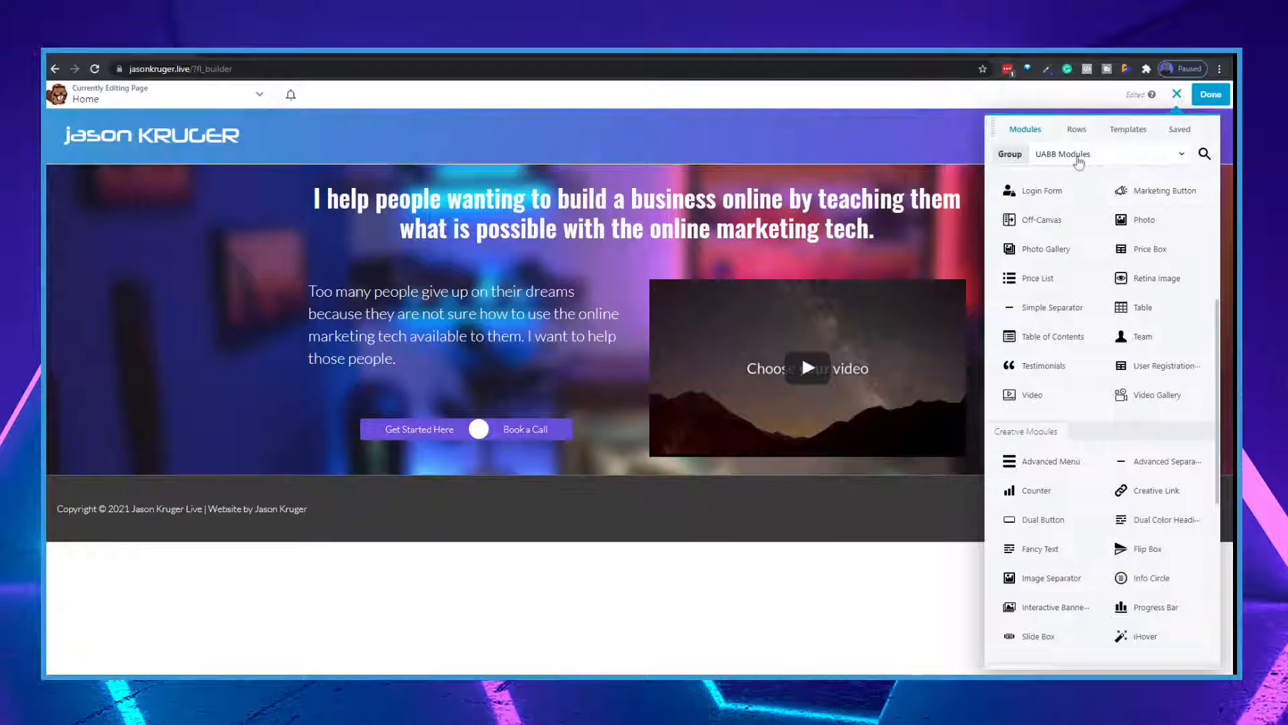
{"action": "left_click", "coordinate": [1076, 129]}
{"action": "left_click_drag", "start_coordinate": [1124, 194], "coordinate": [706, 603]}
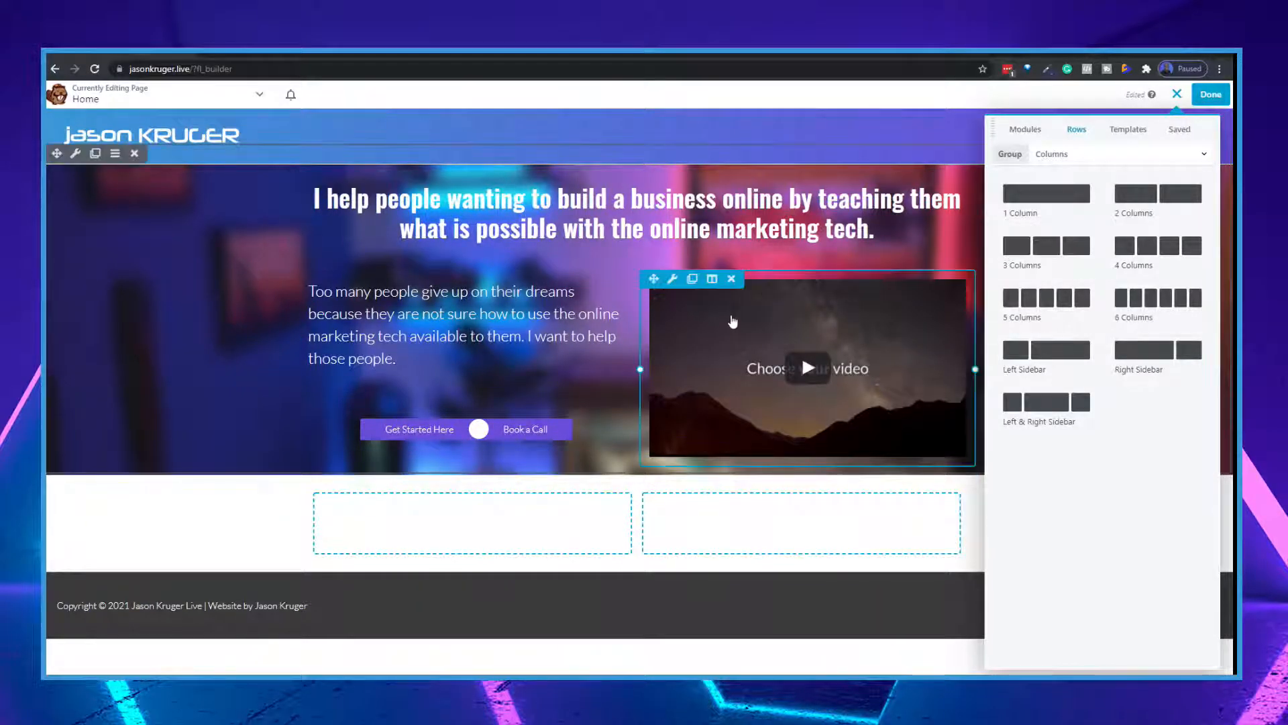
Step: Duplicate the hero section's video module and move the copy into the first column of the new row
{"action": "left_click", "coordinate": [692, 279]}
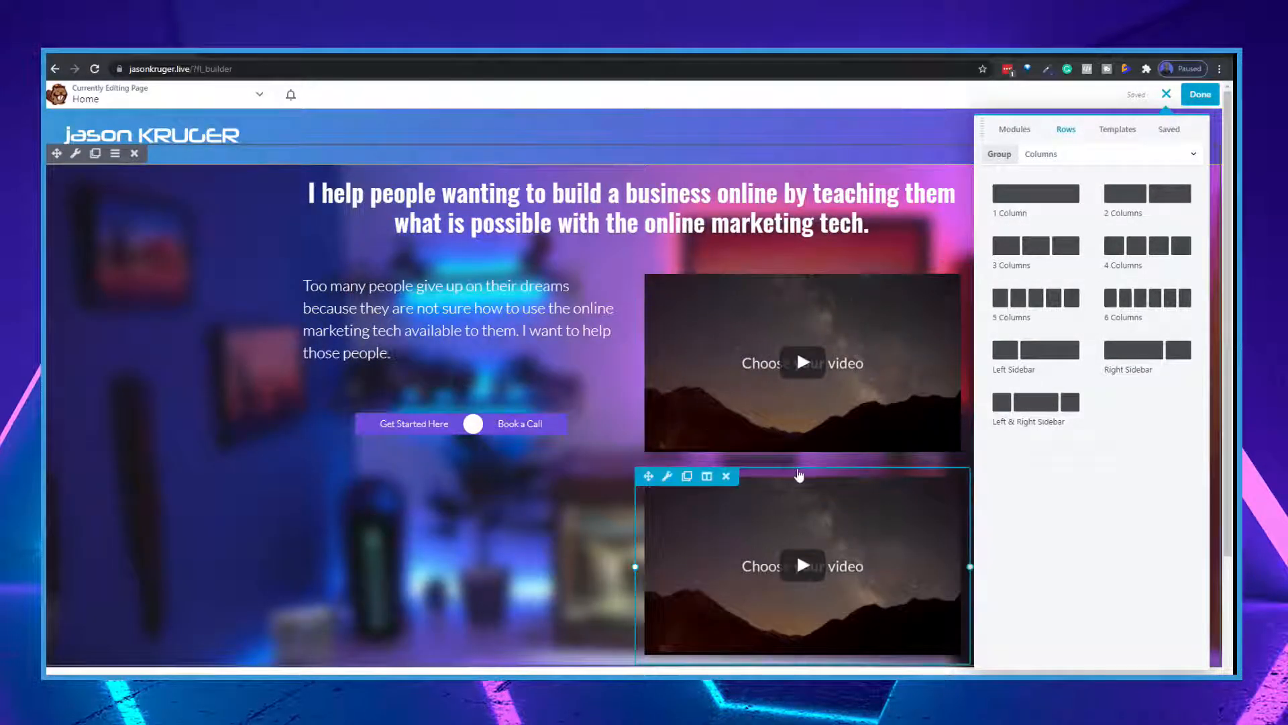
{"action": "scroll", "coordinate": [799, 476], "scroll_direction": "down", "scroll_amount": 2}
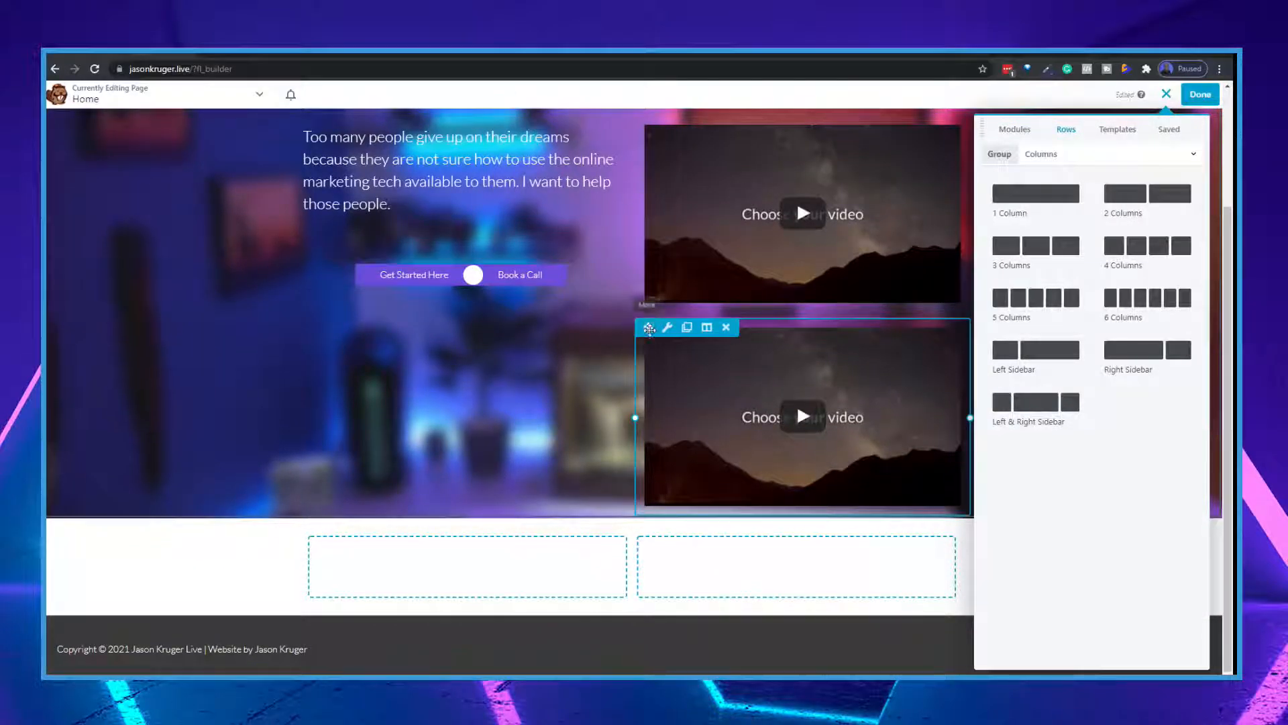
{"action": "left_click_drag", "start_coordinate": [648, 328], "coordinate": [489, 547]}
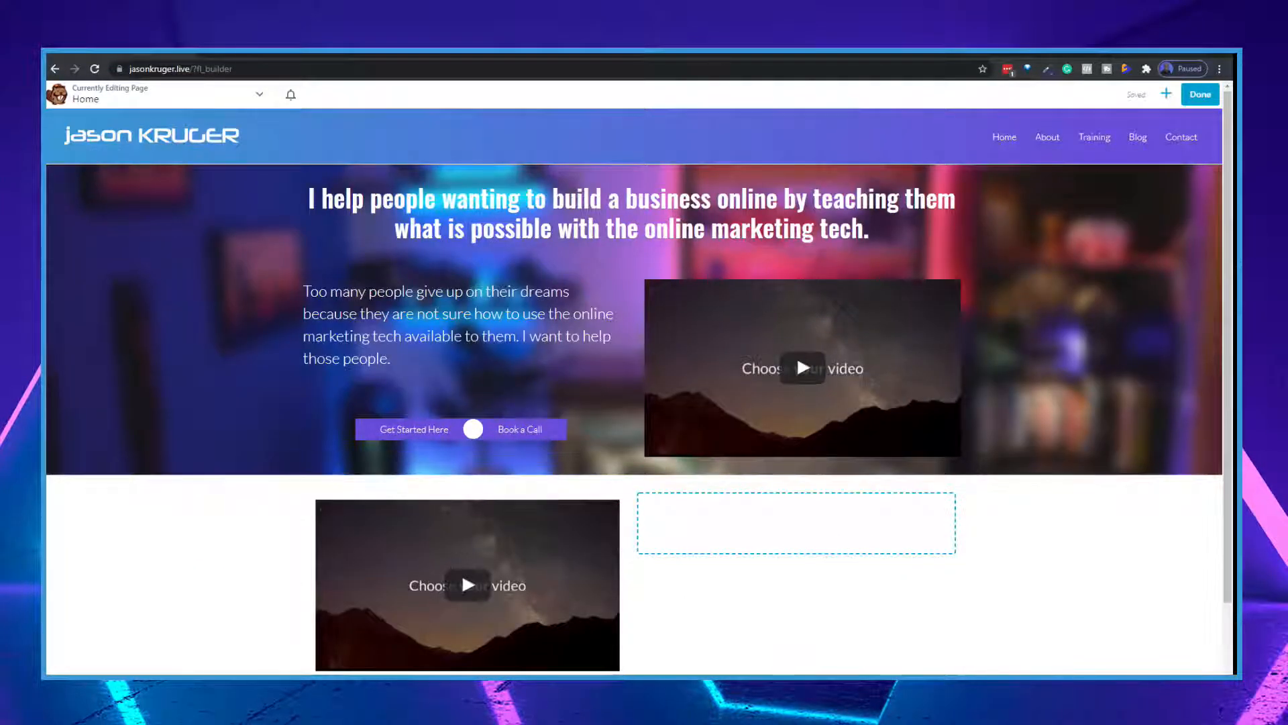
Step: Add a Text Editor module reading "My Latest YouTube Video" to the empty column beside the video in the lower row
{"action": "left_click", "coordinate": [1166, 94]}
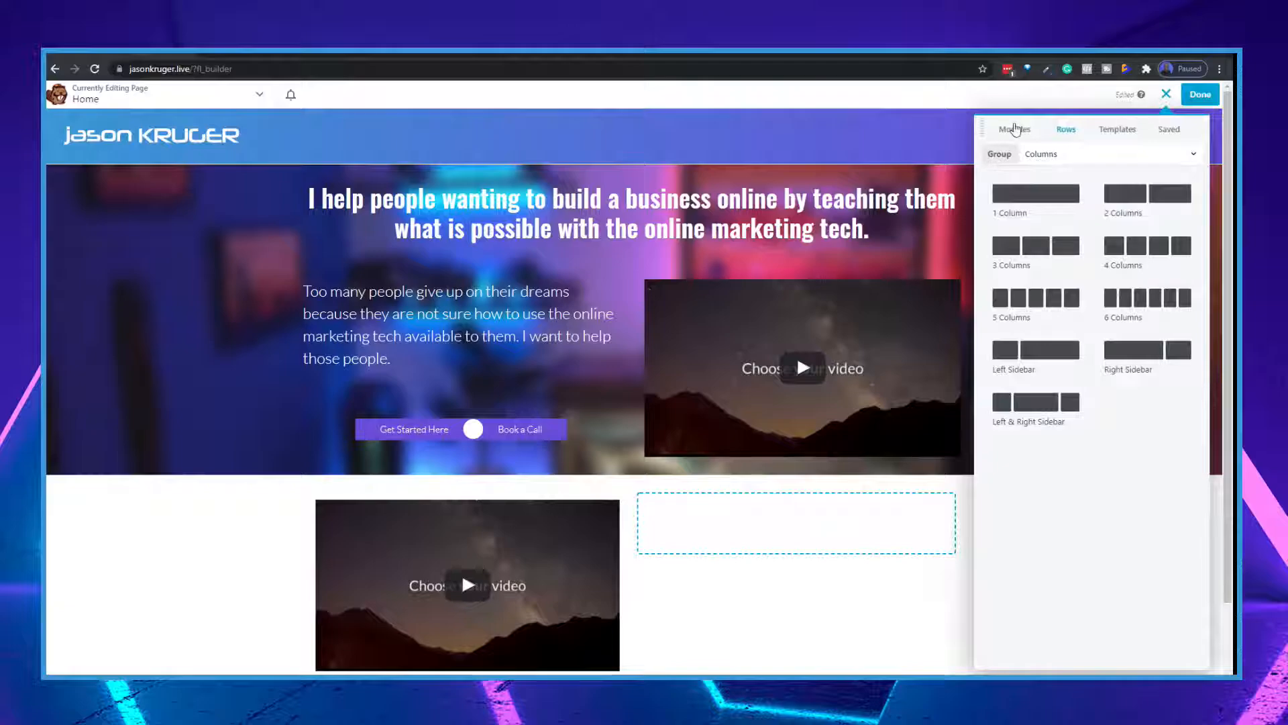
{"action": "left_click", "coordinate": [1015, 129]}
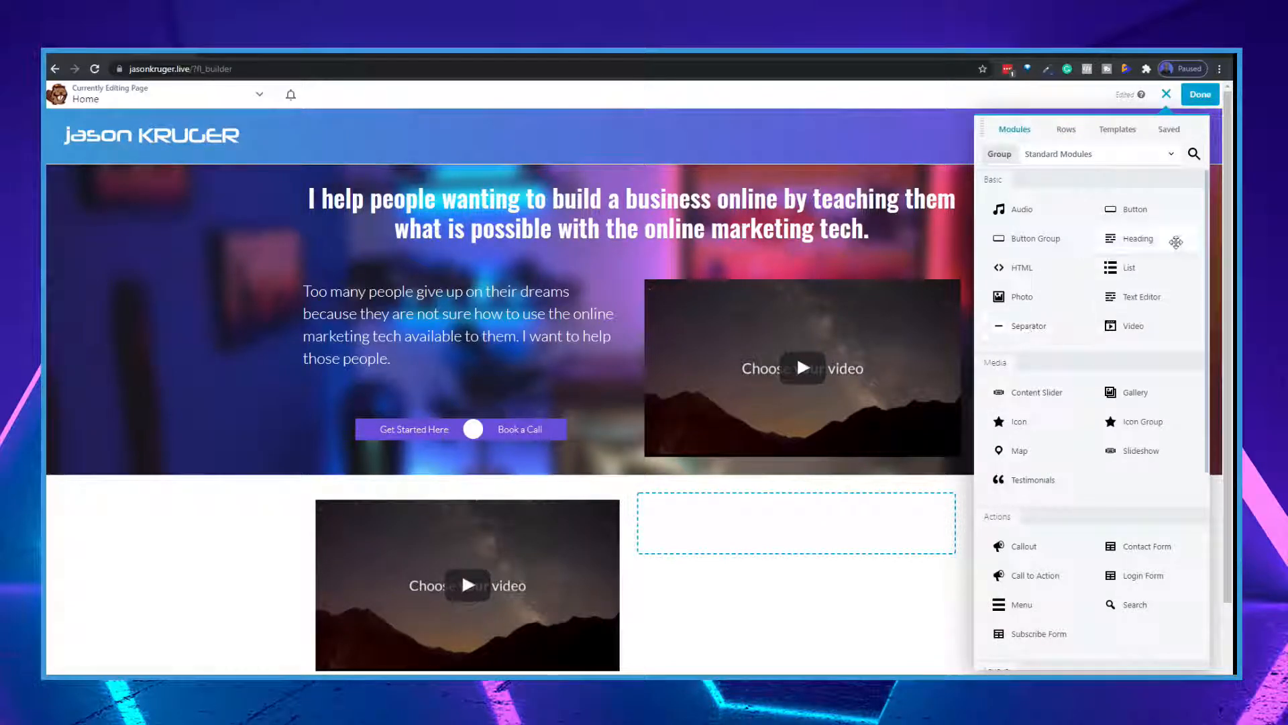
{"action": "left_click_drag", "start_coordinate": [1140, 296], "coordinate": [753, 511]}
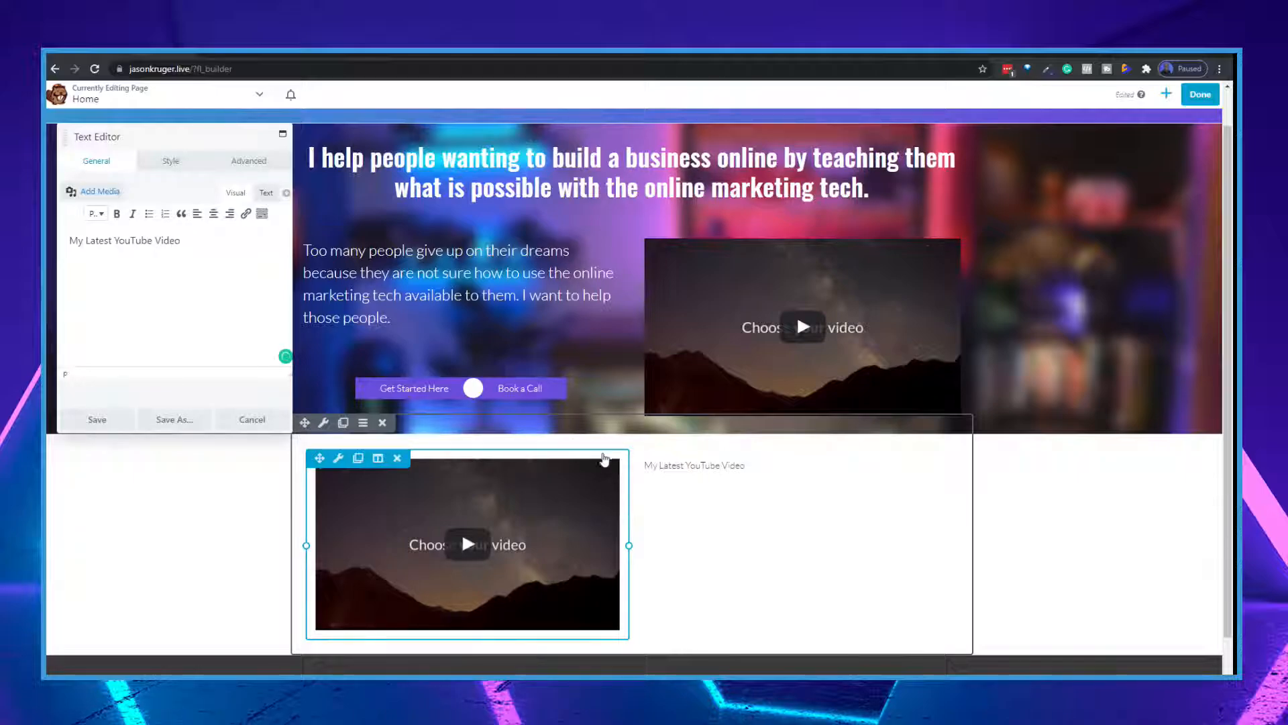
Step: Format "My Latest YouTube Video" as Heading 2, add the placeholder line "fahgsjhgdjgdfhdghklf" below it and save the module
{"action": "triple_click", "coordinate": [152, 239]}
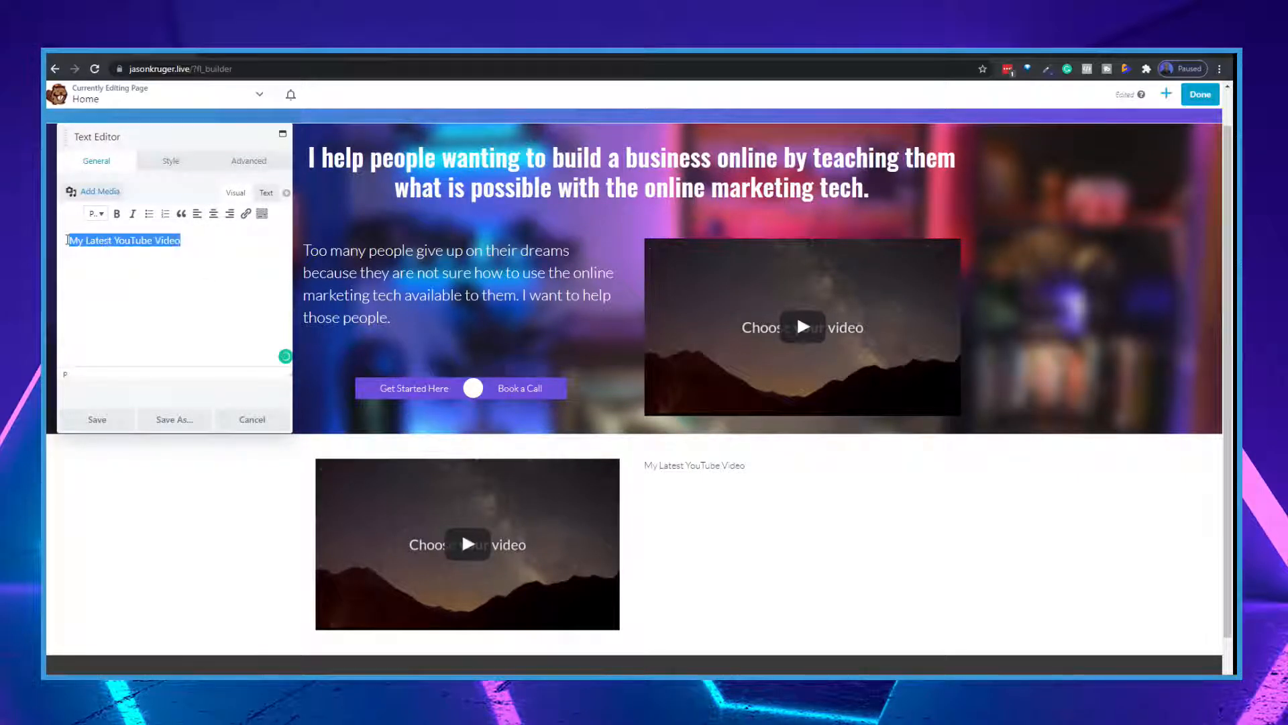
{"action": "left_click", "coordinate": [96, 214]}
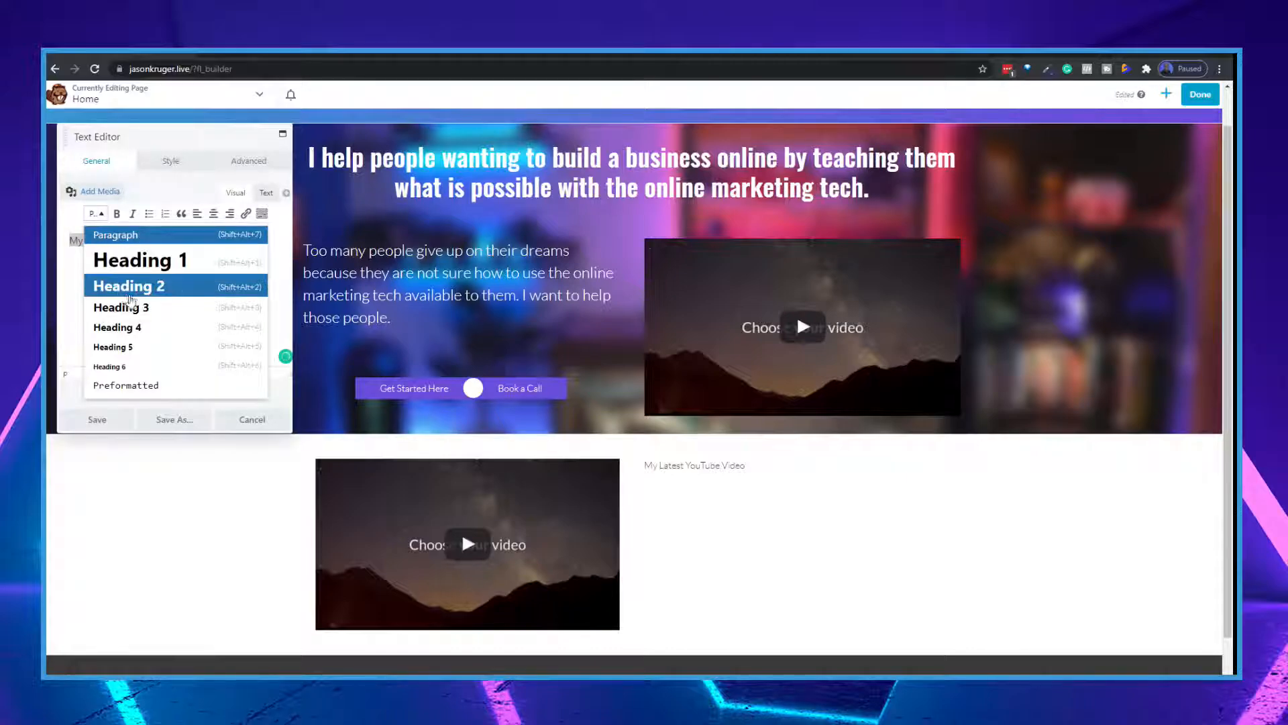
{"action": "left_click", "coordinate": [129, 285]}
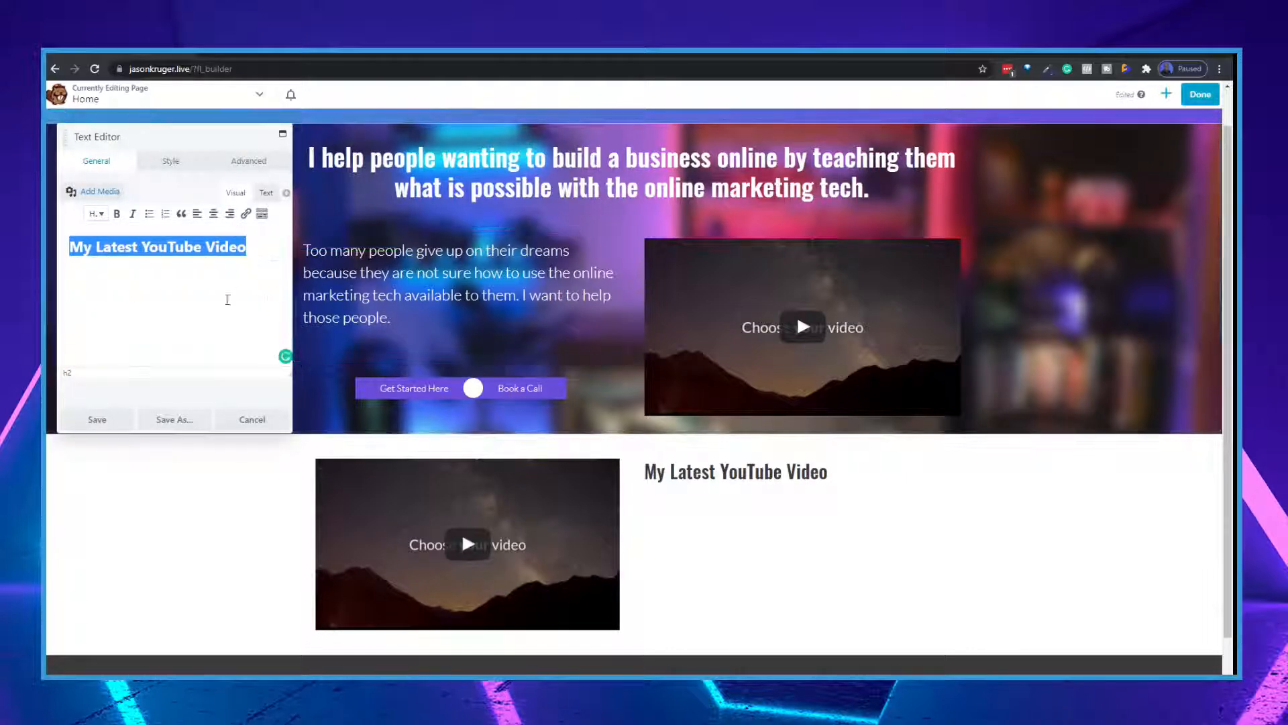
{"action": "left_click", "coordinate": [229, 309]}
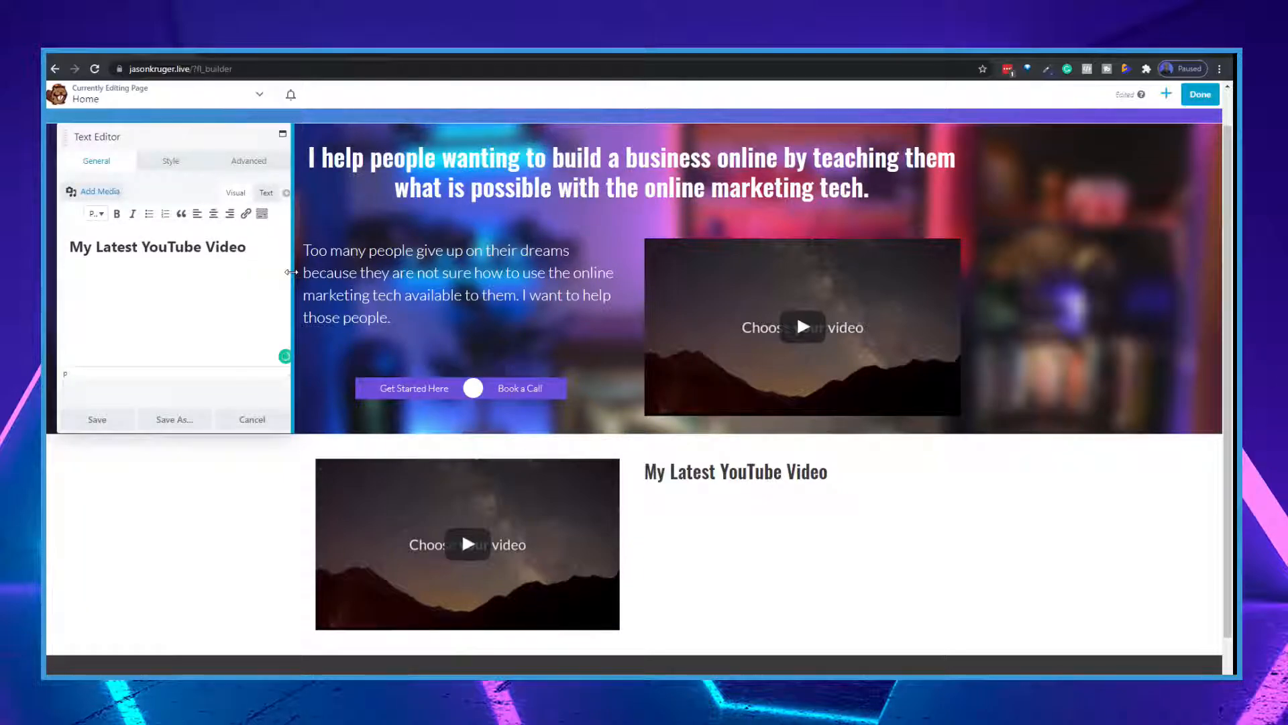
{"action": "type", "text": "fahgsjhgdjgdfhdghklf"}
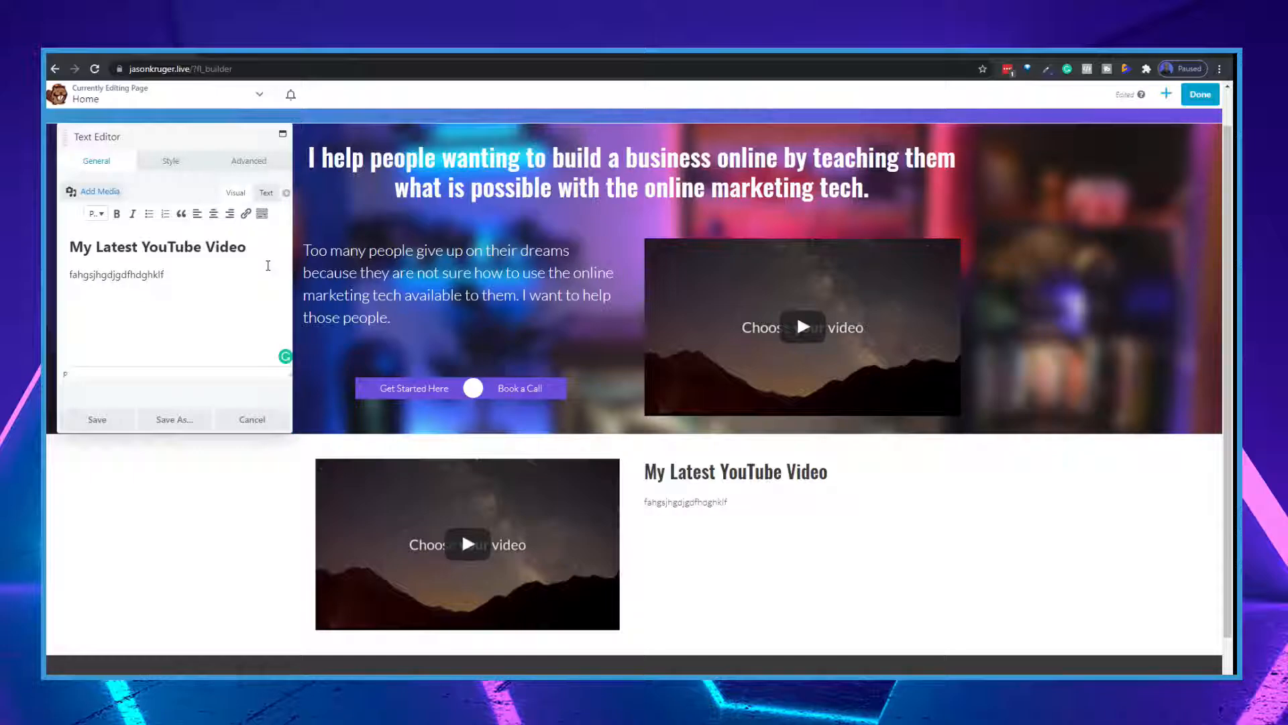
{"action": "left_click", "coordinate": [97, 421]}
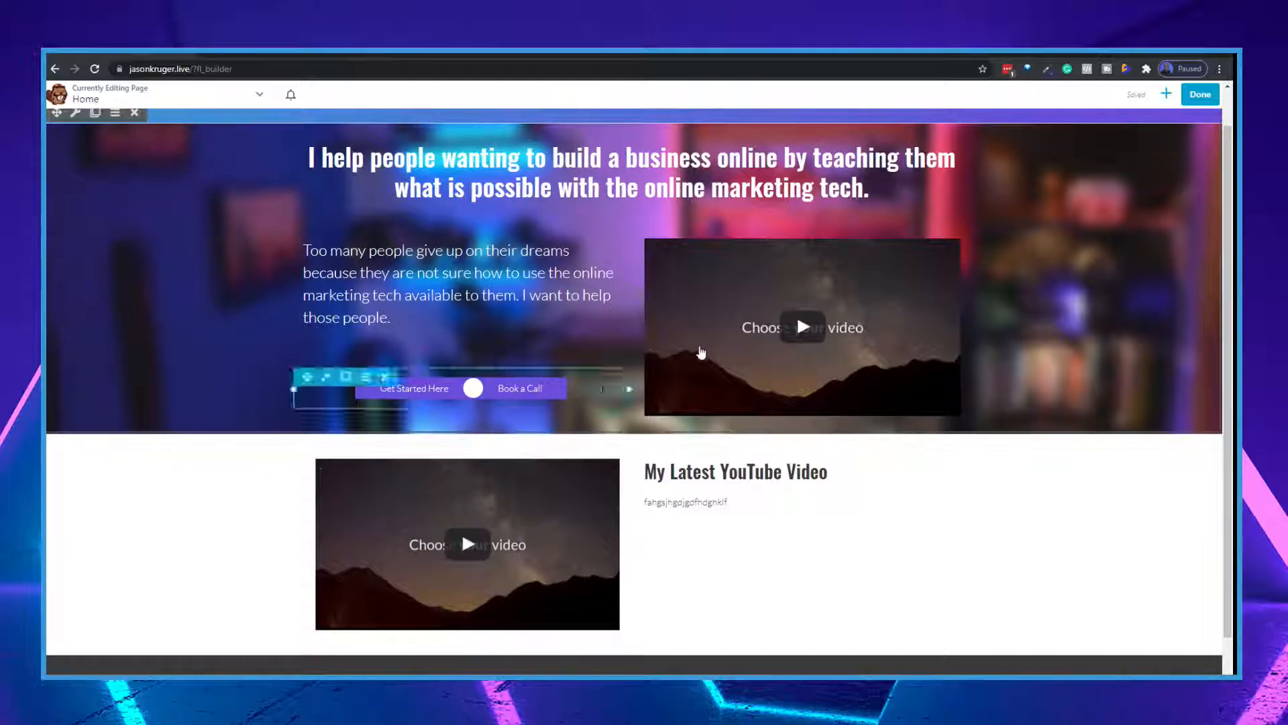
Step: Review the existing website's home page down to its "Here's How I Can Help You" section, and return to the page builder
{"action": "scroll", "coordinate": [801, 316], "scroll_direction": "down", "scroll_amount": 1}
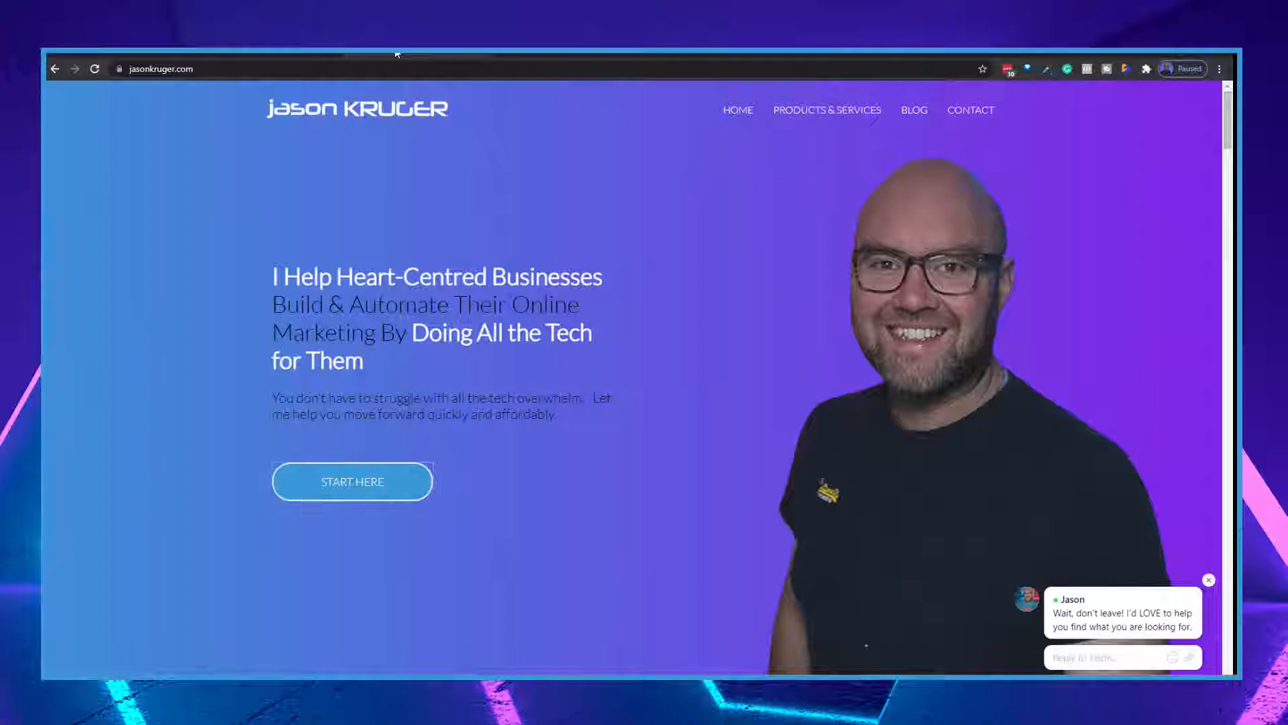
{"action": "scroll", "coordinate": [526, 485], "scroll_direction": "down", "scroll_amount": 5}
{"action": "scroll", "coordinate": [536, 495], "scroll_direction": "down", "scroll_amount": 20}
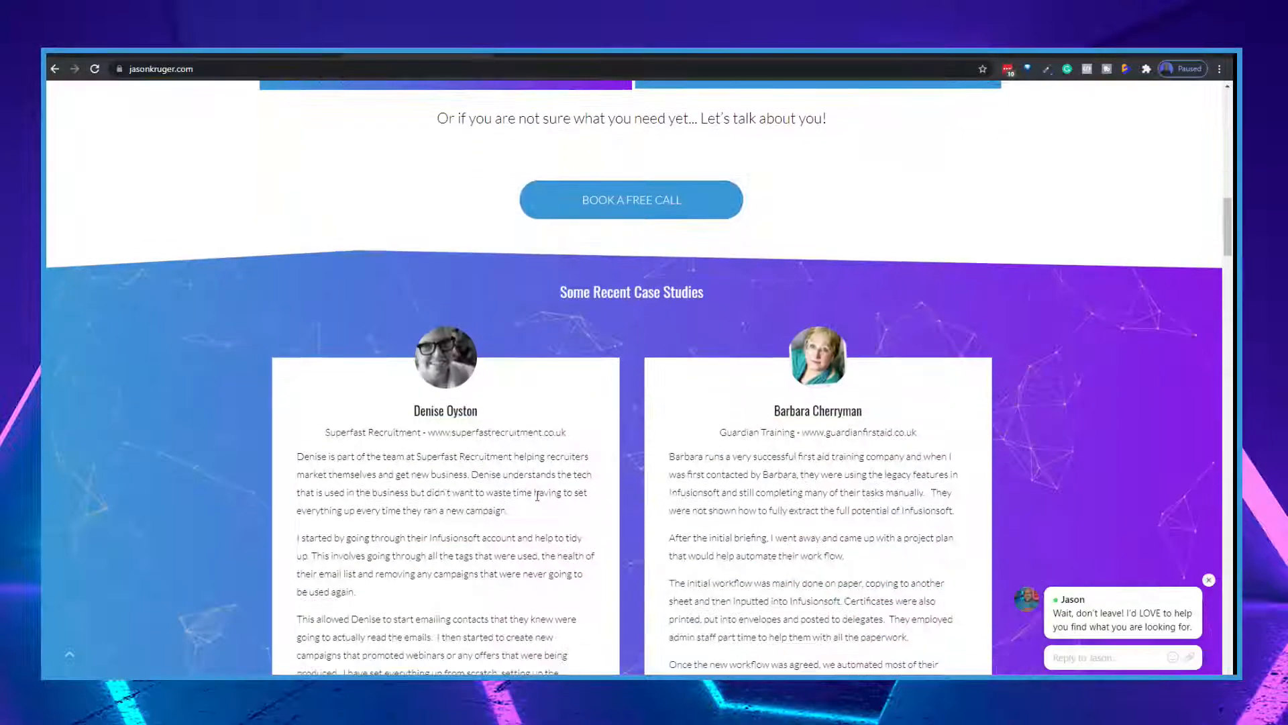
{"action": "scroll", "coordinate": [565, 492], "scroll_direction": "down", "scroll_amount": 4}
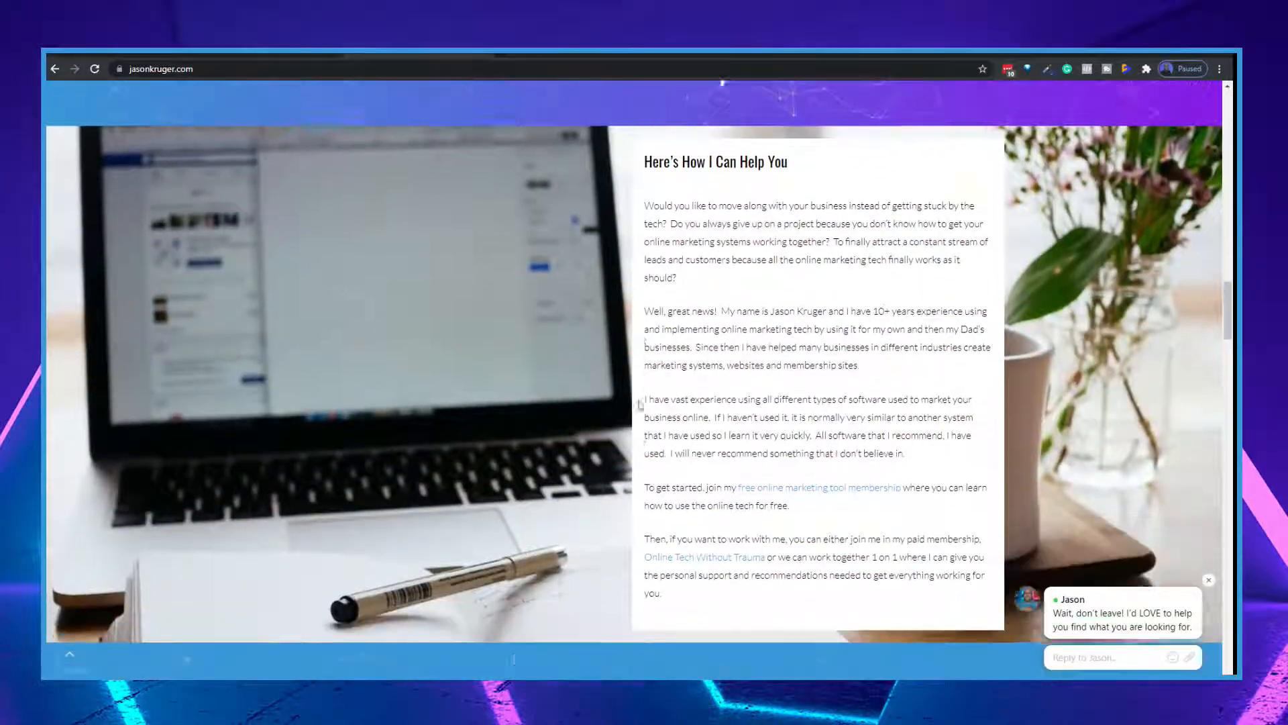
{"action": "scroll", "coordinate": [727, 450], "scroll_direction": "up", "scroll_amount": 3}
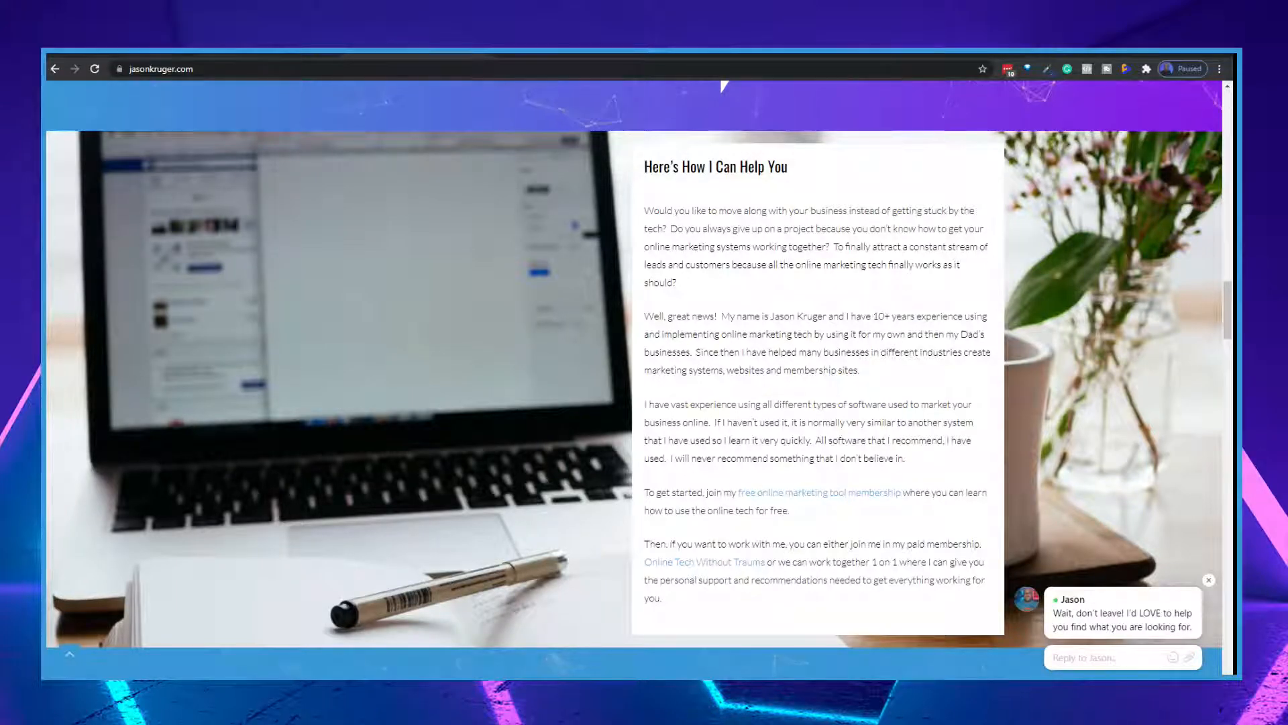
{"action": "left_click", "coordinate": [139, 54]}
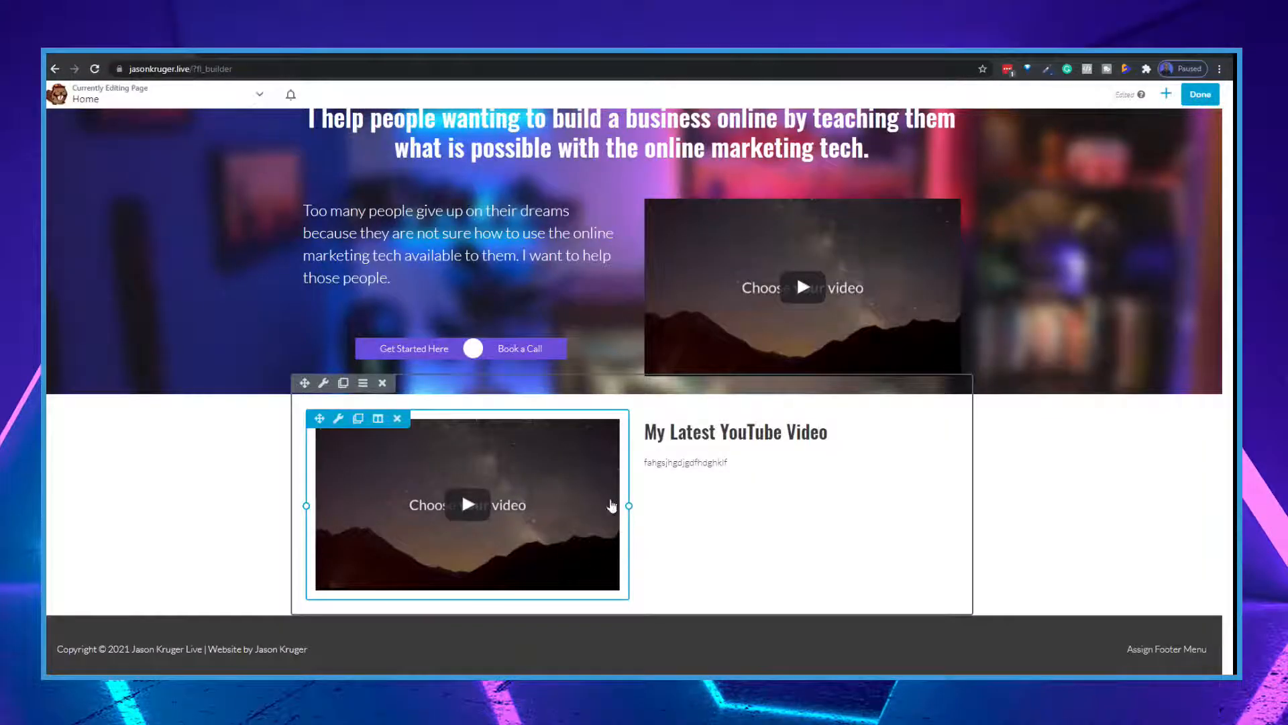
Step: Add a two-column row directly below the "My Latest YouTube Video" row
{"action": "left_click", "coordinate": [1167, 96]}
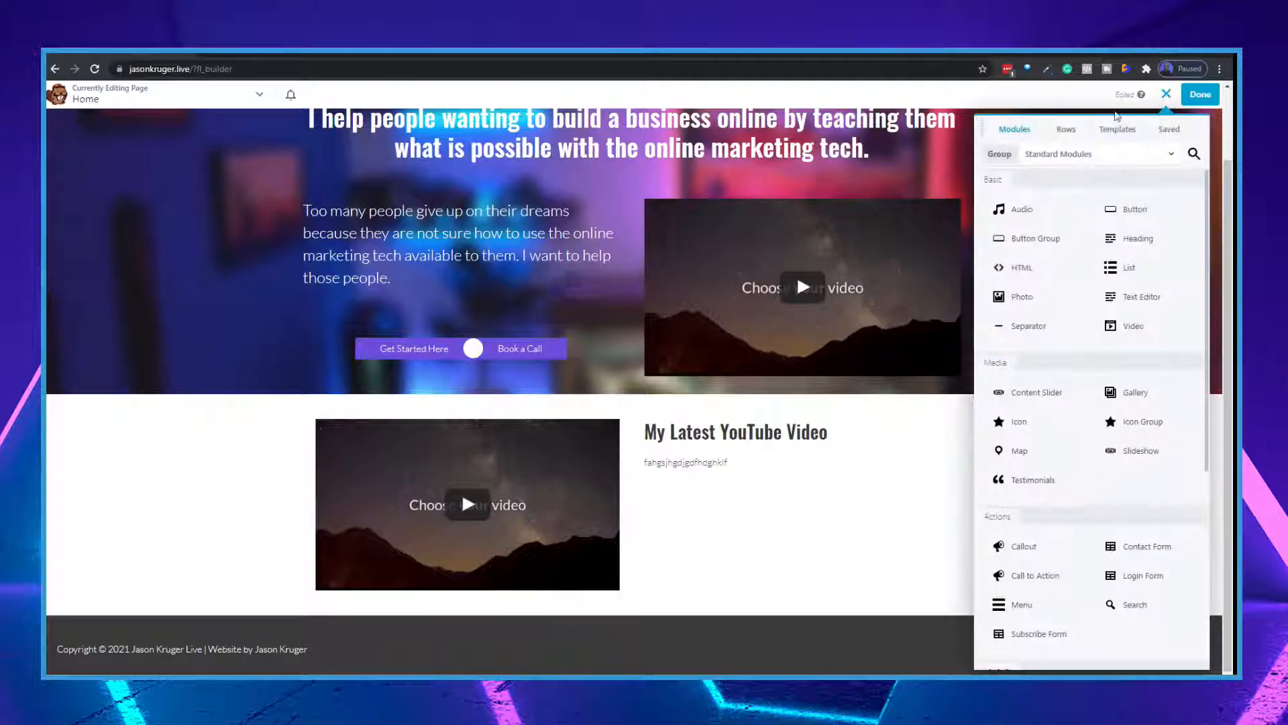
{"action": "left_click", "coordinate": [1079, 138]}
{"action": "left_click_drag", "start_coordinate": [1134, 192], "coordinate": [593, 597]}
{"action": "scroll", "coordinate": [698, 479], "scroll_direction": "down", "scroll_amount": 2}
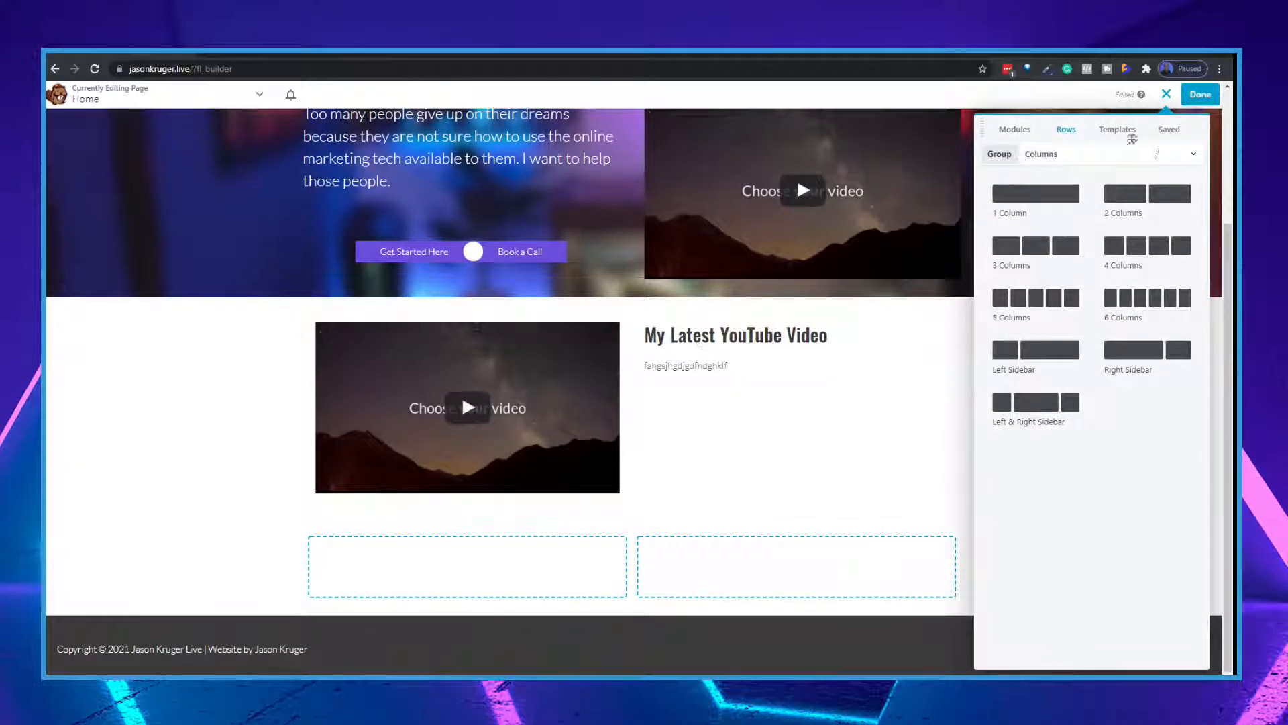
Step: Add a Text Editor module to the first column of the empty row, reading "How I Can Help You" in Heading 2
{"action": "left_click", "coordinate": [1016, 132]}
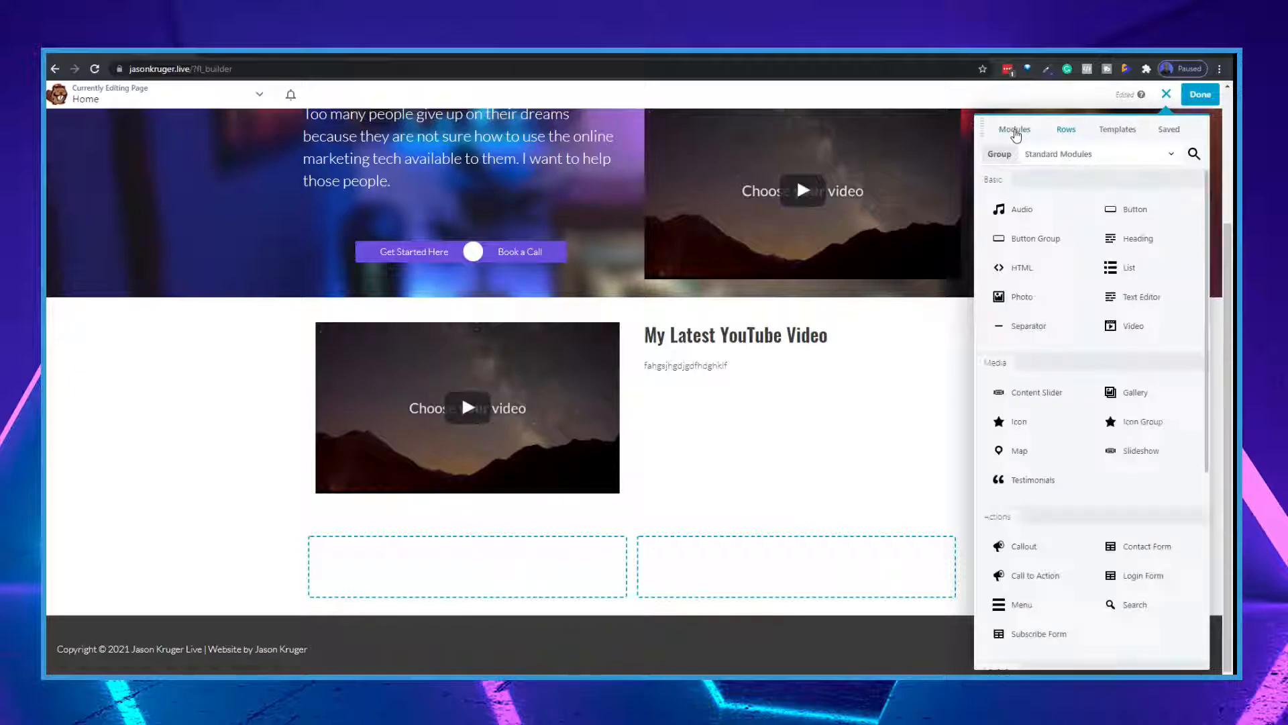
{"action": "left_click_drag", "start_coordinate": [1140, 299], "coordinate": [423, 551]}
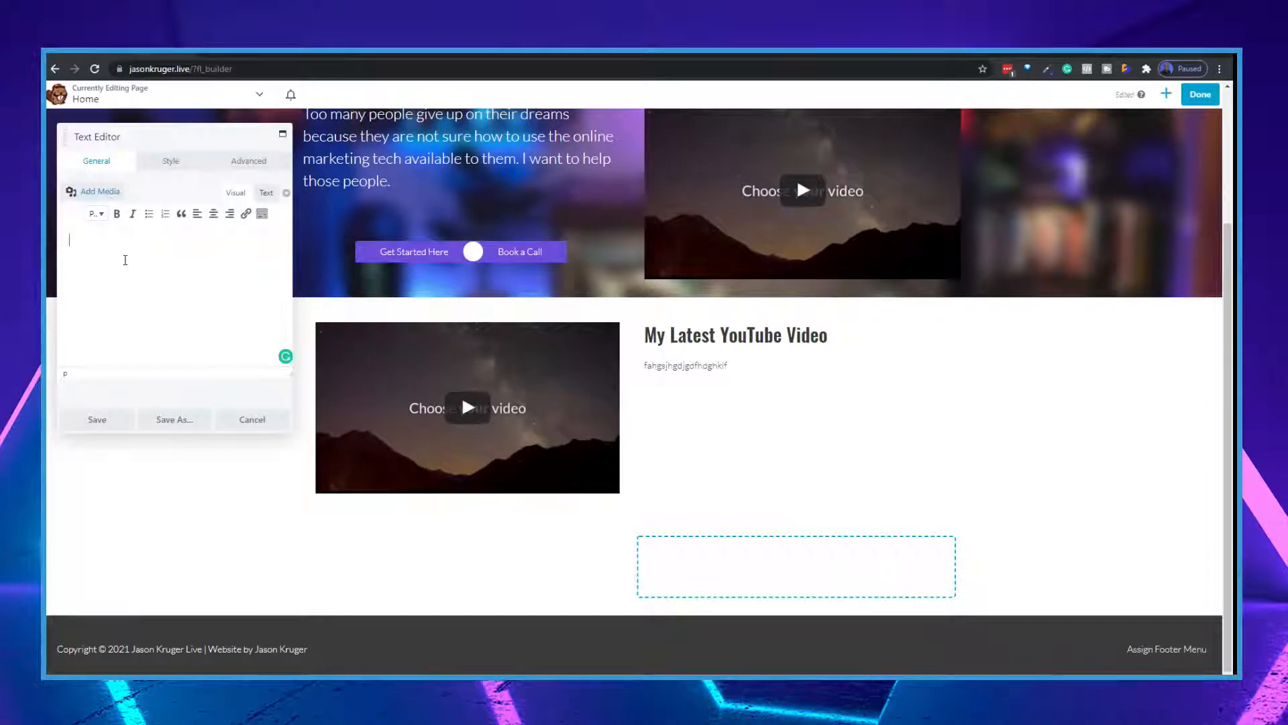
{"action": "type", "text": "How I Can Help You"}
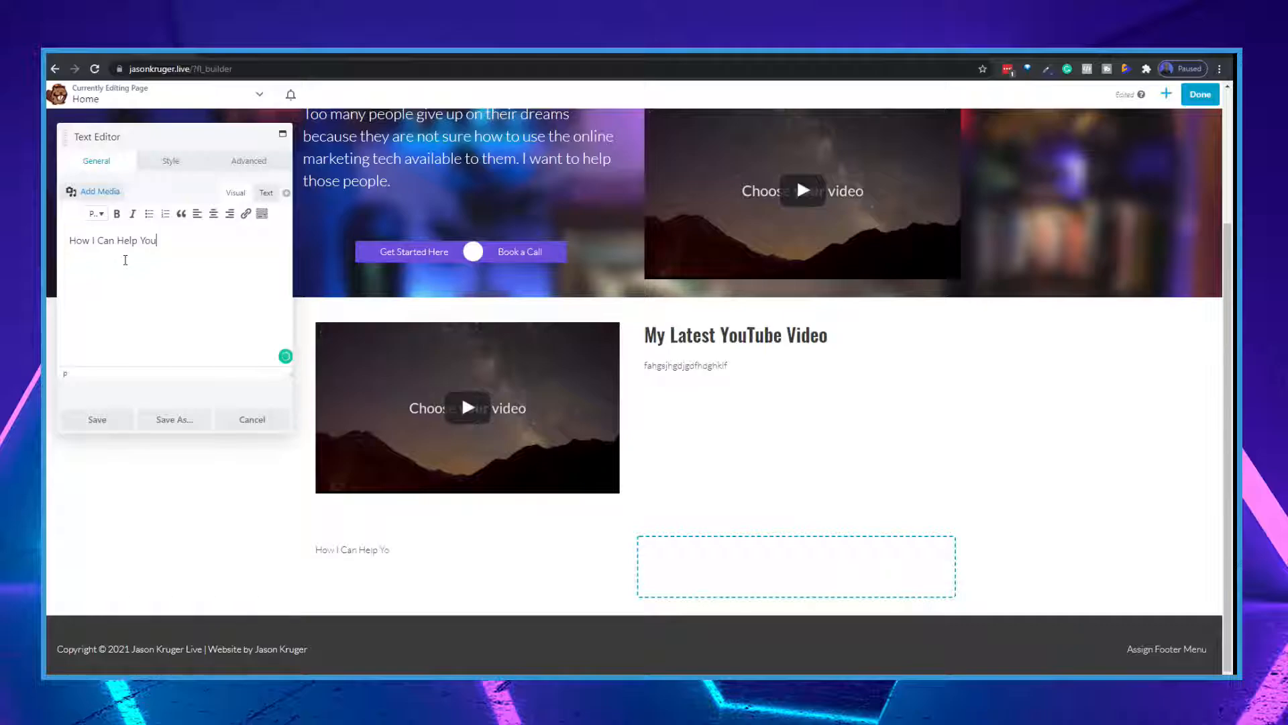
{"action": "left_click_drag", "start_coordinate": [156, 244], "coordinate": [68, 242]}
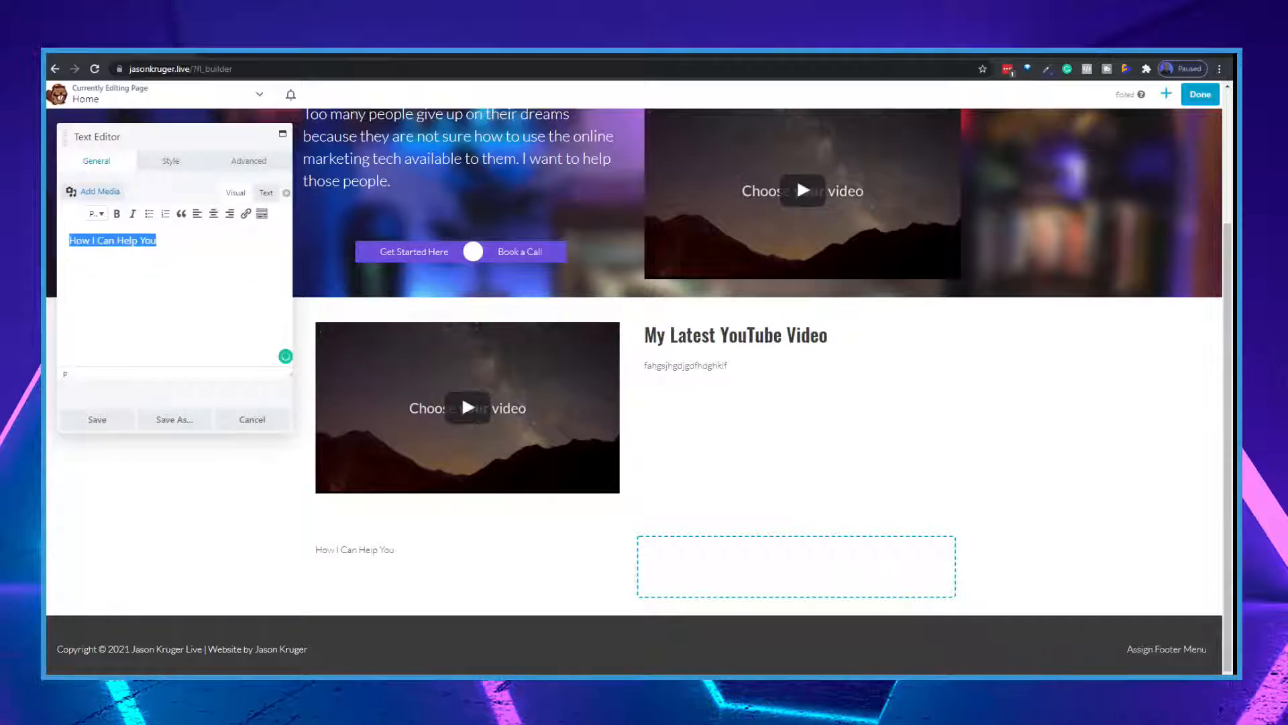
{"action": "left_click", "coordinate": [94, 214]}
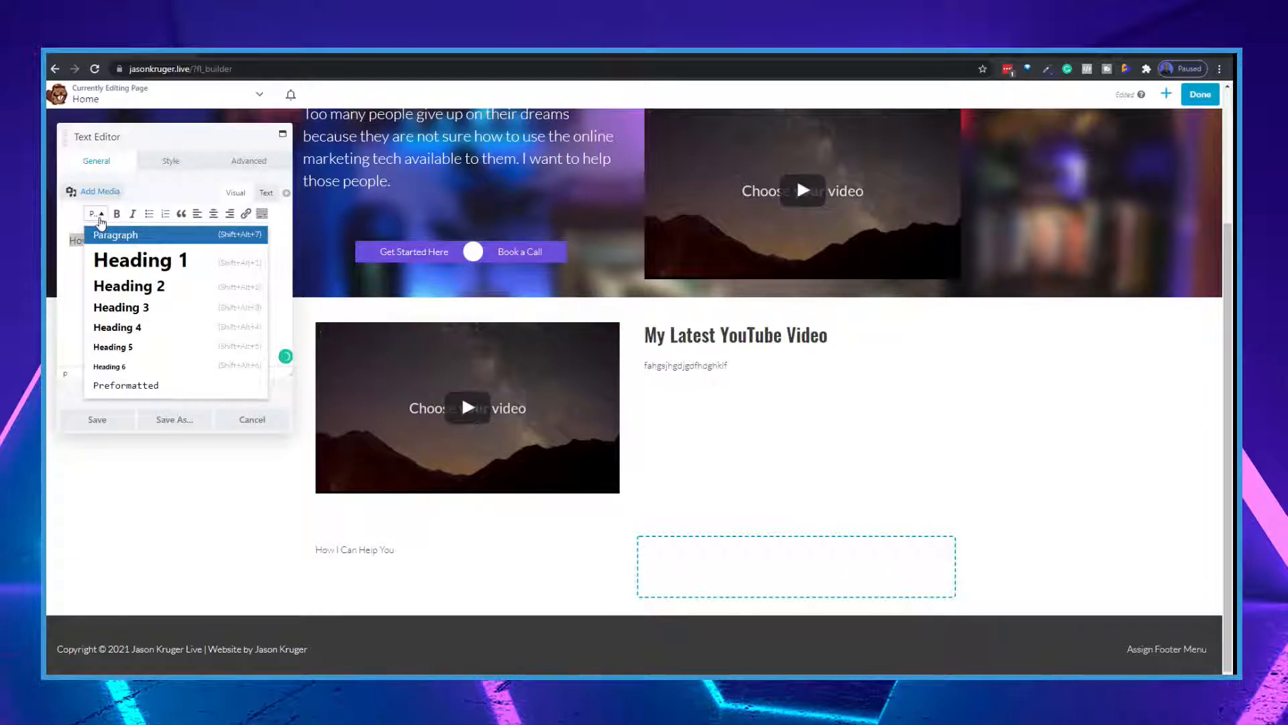
{"action": "left_click", "coordinate": [133, 287]}
Step: Leave blank space below the "How I Can Help You" heading, add the placeholder text "fghgdgjhgfjgh" and save the module
{"action": "left_click", "coordinate": [245, 246]}
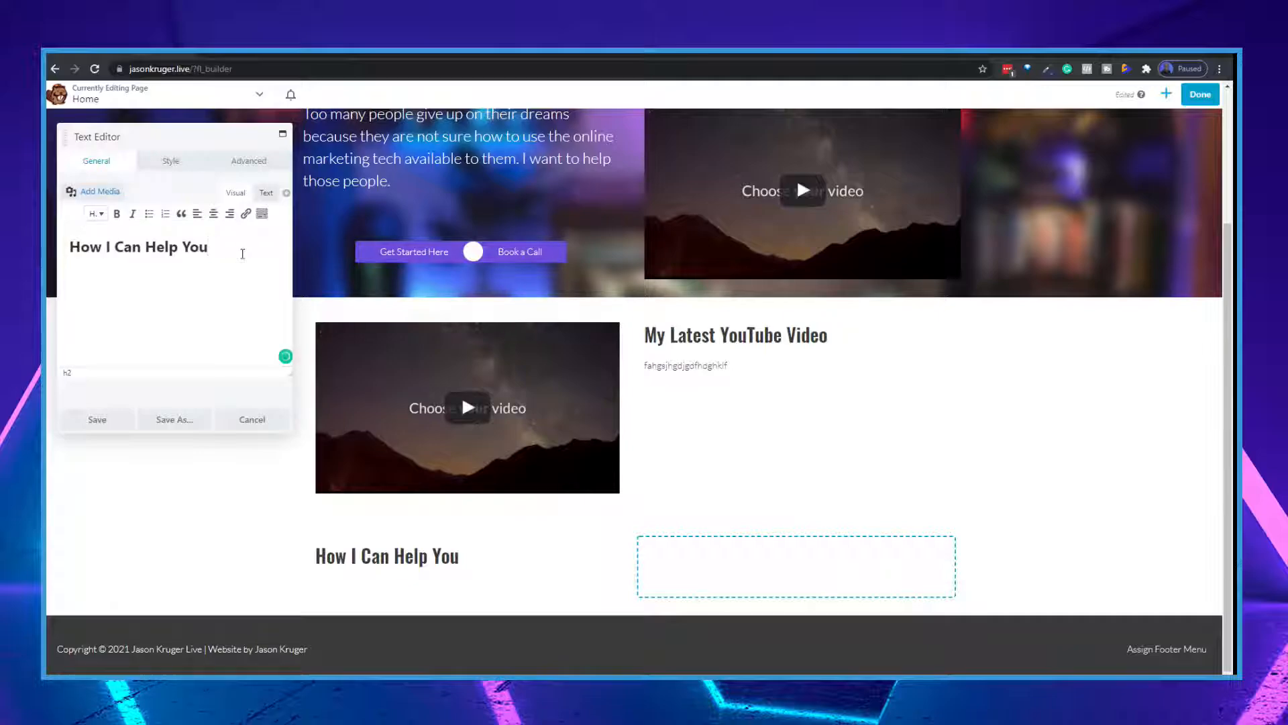
{"action": "key", "text": "Return"}
{"action": "key", "text": "Return"}
{"action": "type", "text": "fghgdgjhghgh"}
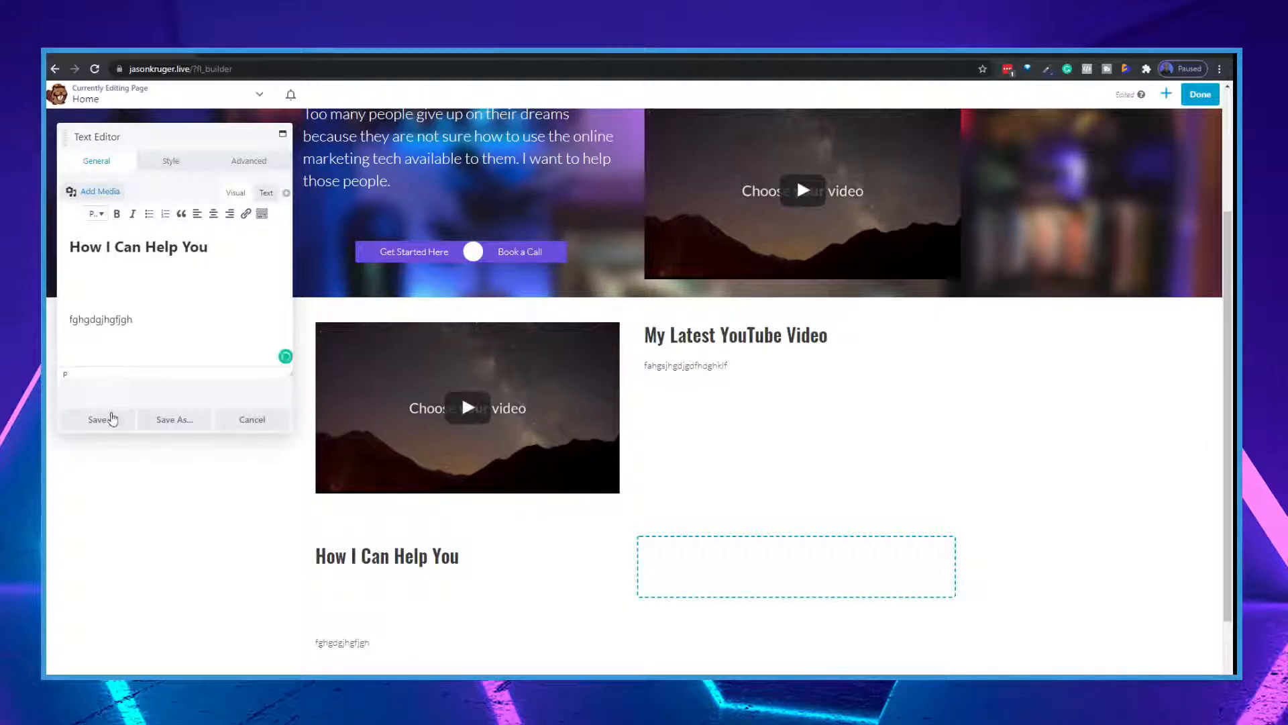
{"action": "left_click", "coordinate": [112, 419]}
Step: Add a Photo module to the row's empty second column, using the studio portrait from the media library, and save it
{"action": "scroll", "coordinate": [969, 365], "scroll_direction": "down", "scroll_amount": 1}
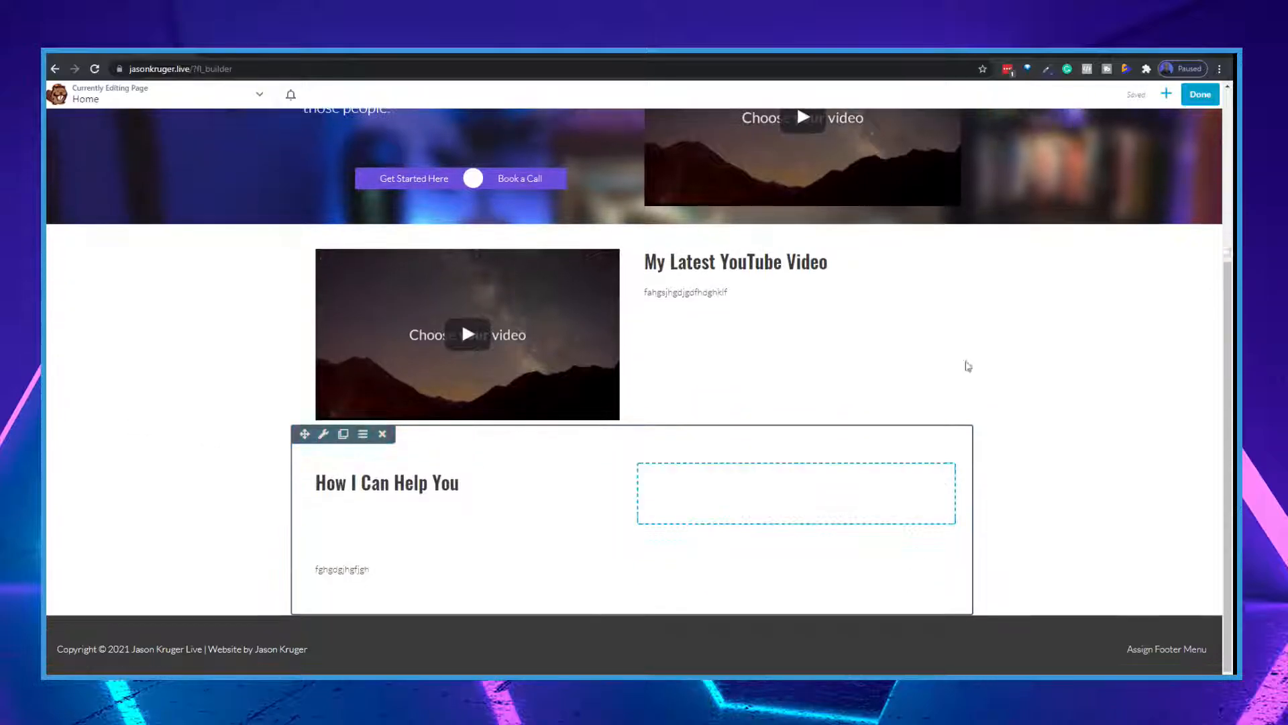
{"action": "left_click", "coordinate": [1167, 93]}
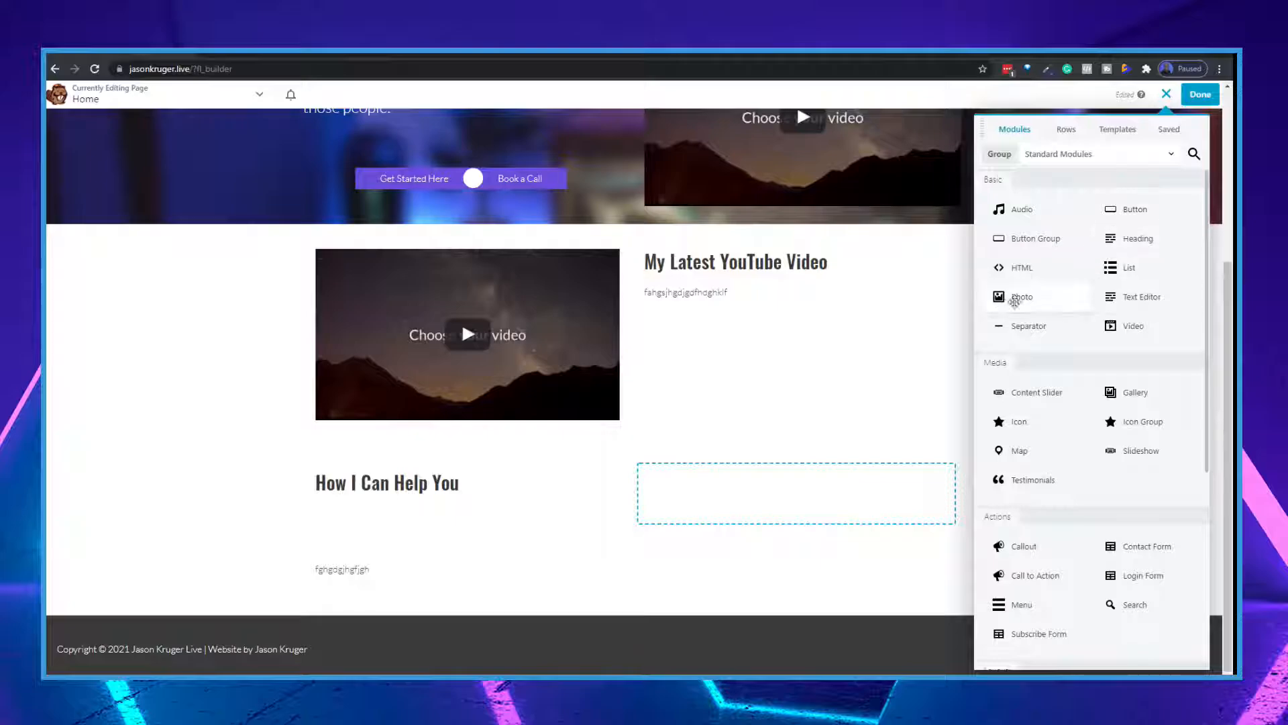
{"action": "left_click_drag", "start_coordinate": [1022, 298], "coordinate": [728, 575]}
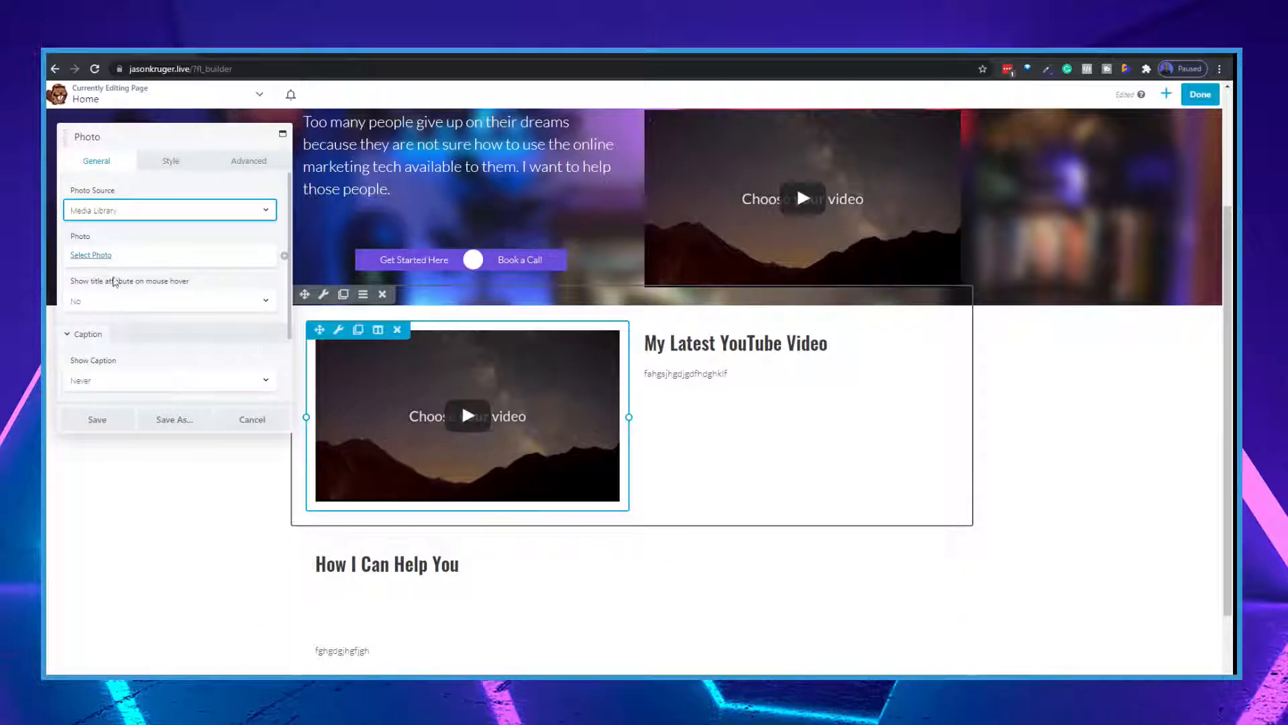
{"action": "left_click", "coordinate": [79, 261]}
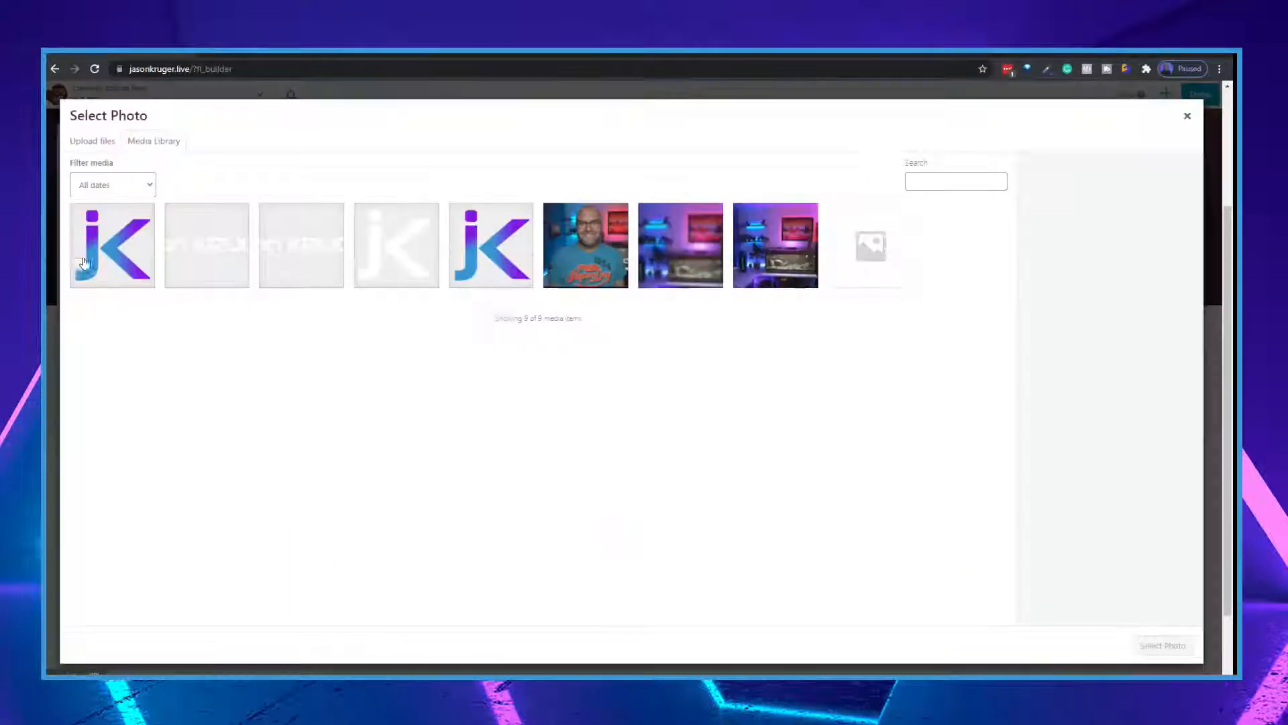
{"action": "left_click", "coordinate": [584, 240]}
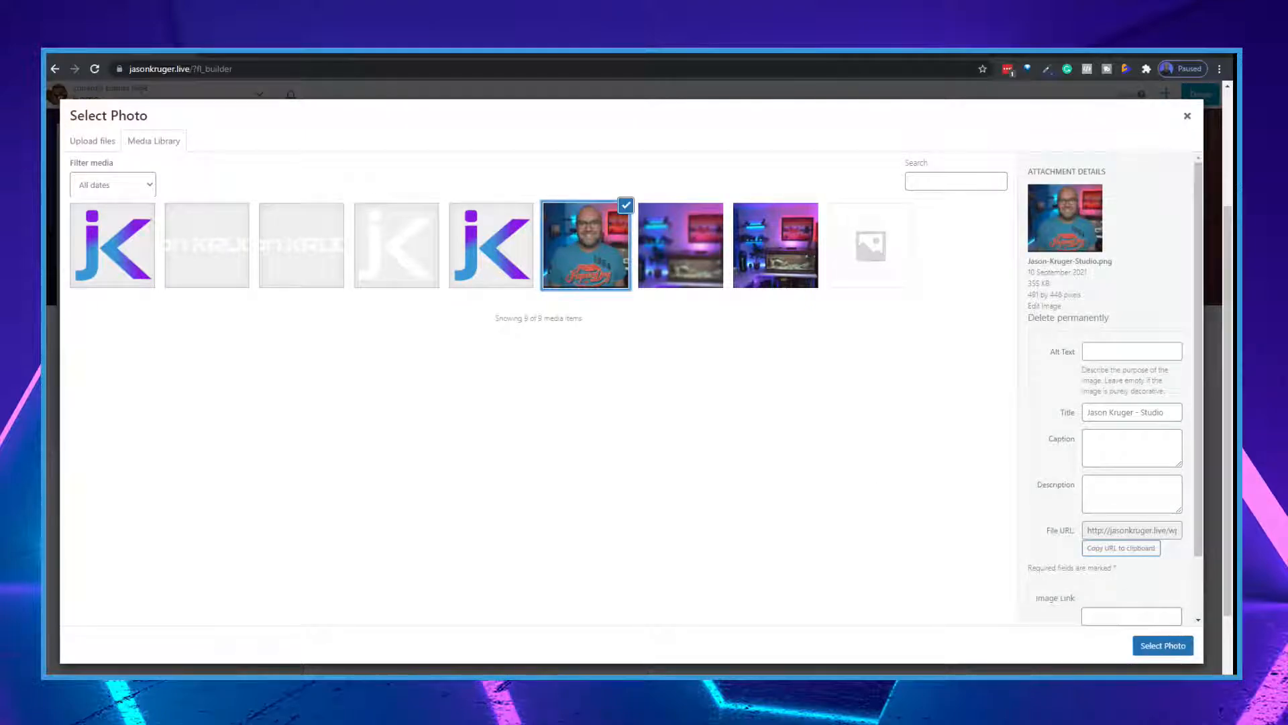
{"action": "left_click", "coordinate": [1163, 645]}
{"action": "scroll", "coordinate": [1080, 466], "scroll_direction": "down", "scroll_amount": 3}
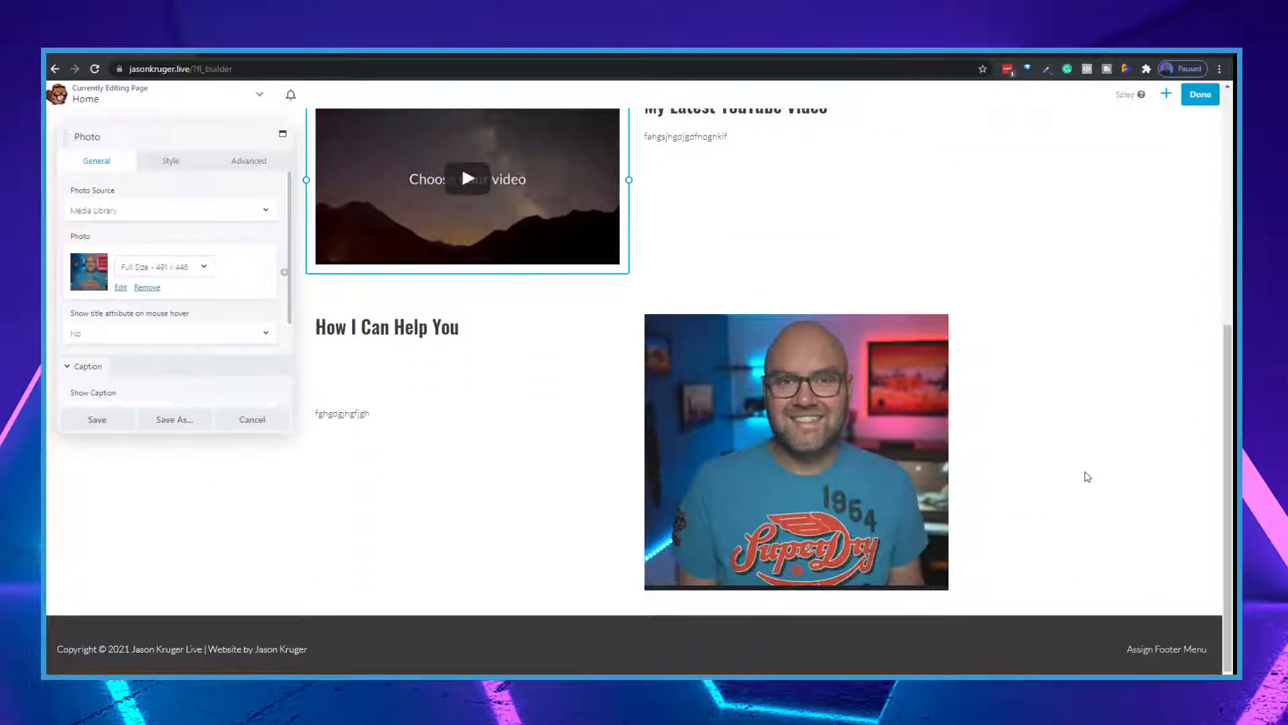
{"action": "left_click", "coordinate": [84, 427]}
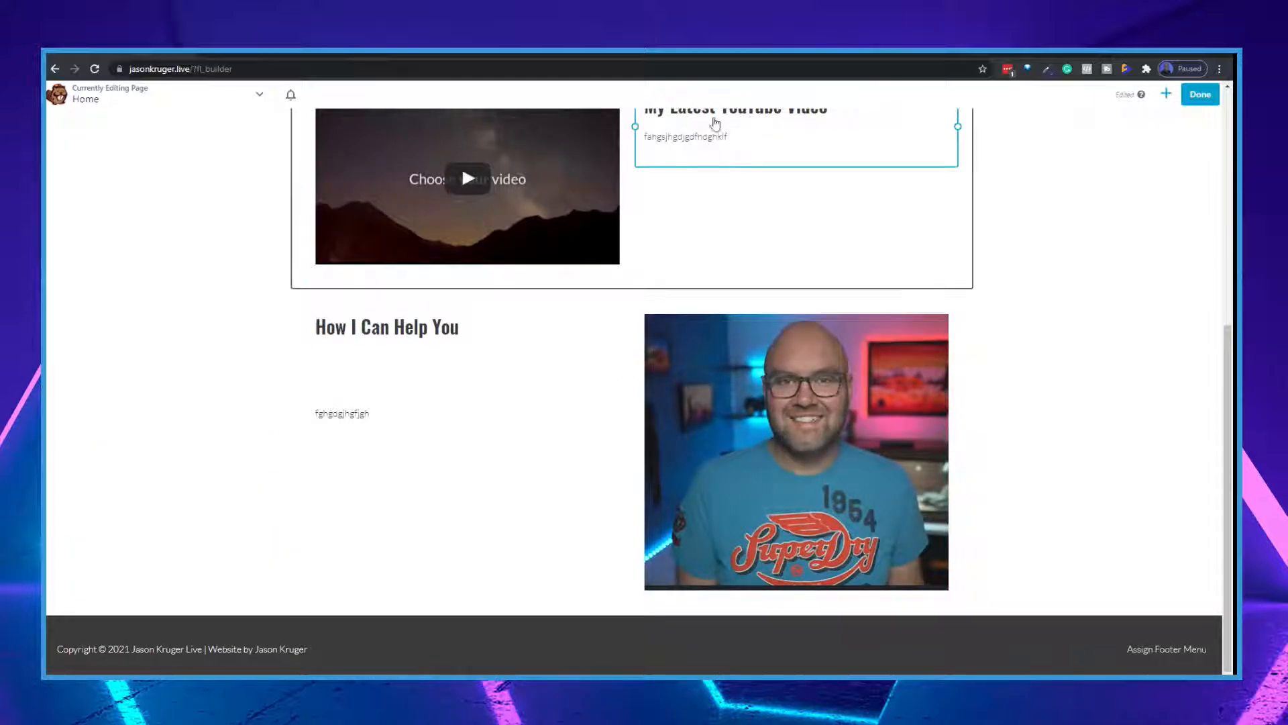
Step: Add a one-column row at the end of the page, below the "How I Can Help You" row
{"action": "left_click", "coordinate": [1167, 97]}
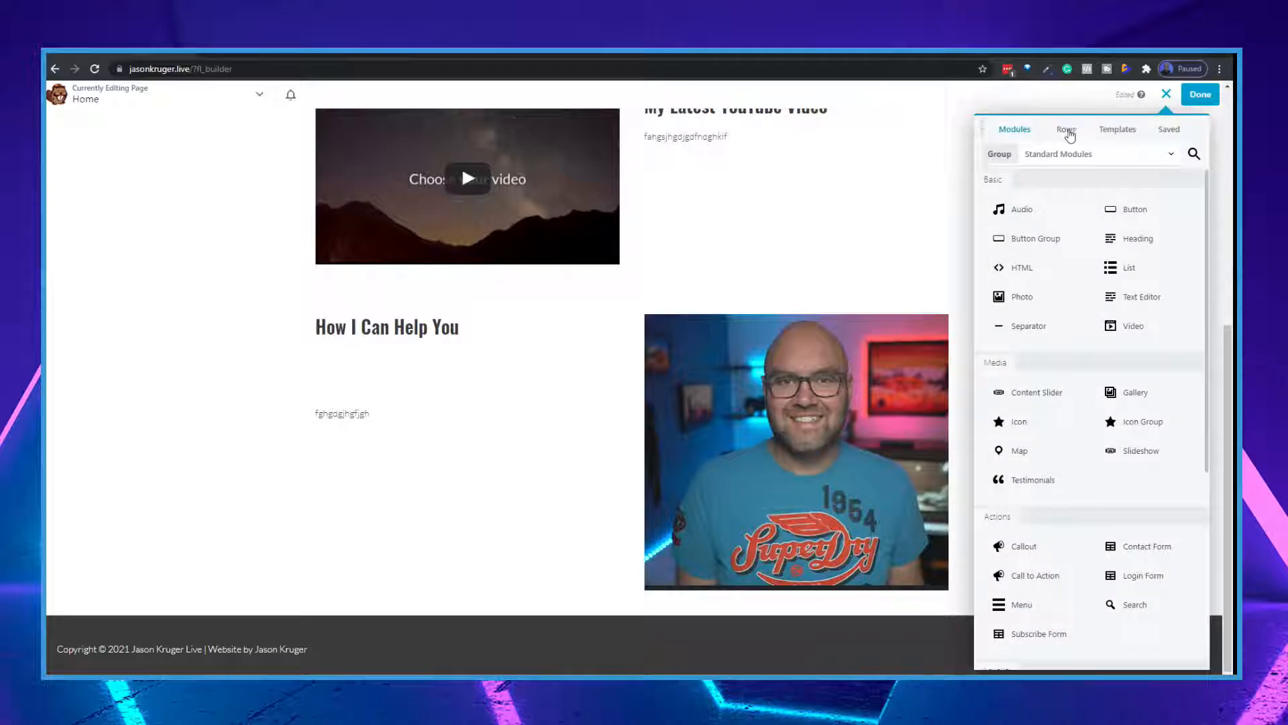
{"action": "left_click", "coordinate": [1067, 131]}
{"action": "left_click_drag", "start_coordinate": [1035, 194], "coordinate": [770, 606]}
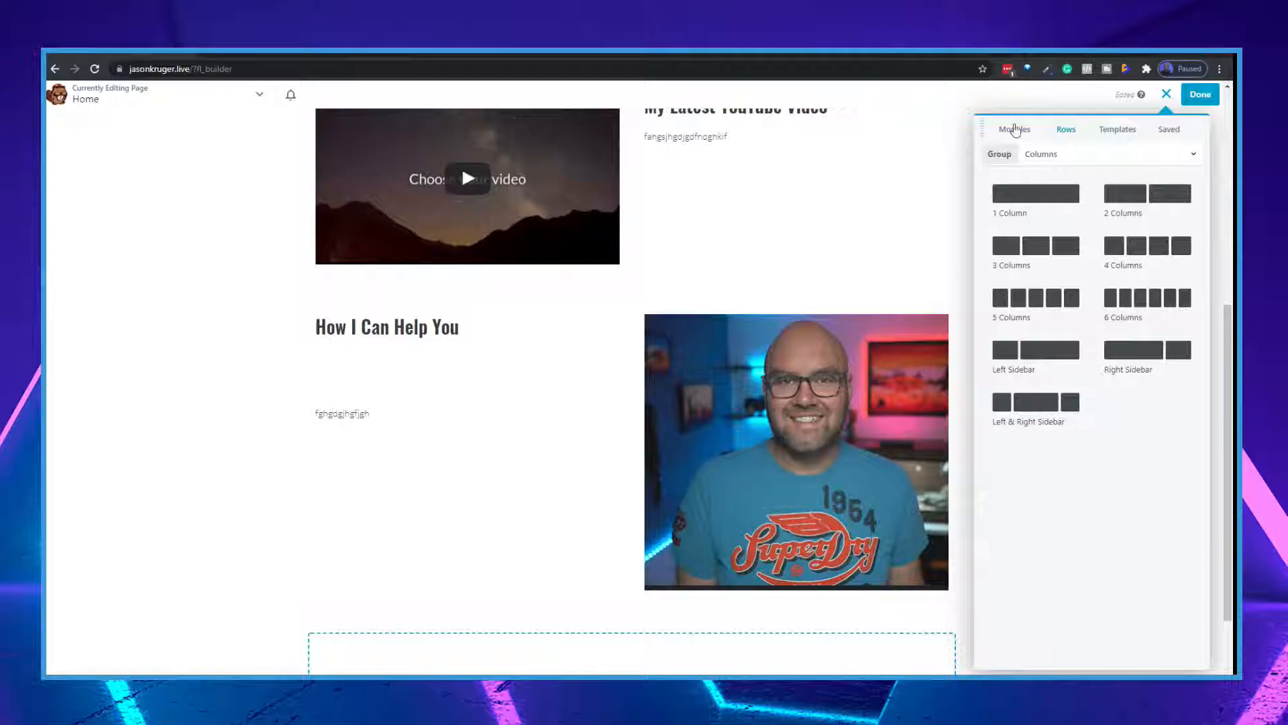
Step: Add a Testimonials module from the UABB Modules group to the empty one-column row and save it with its default content
{"action": "left_click", "coordinate": [1017, 131]}
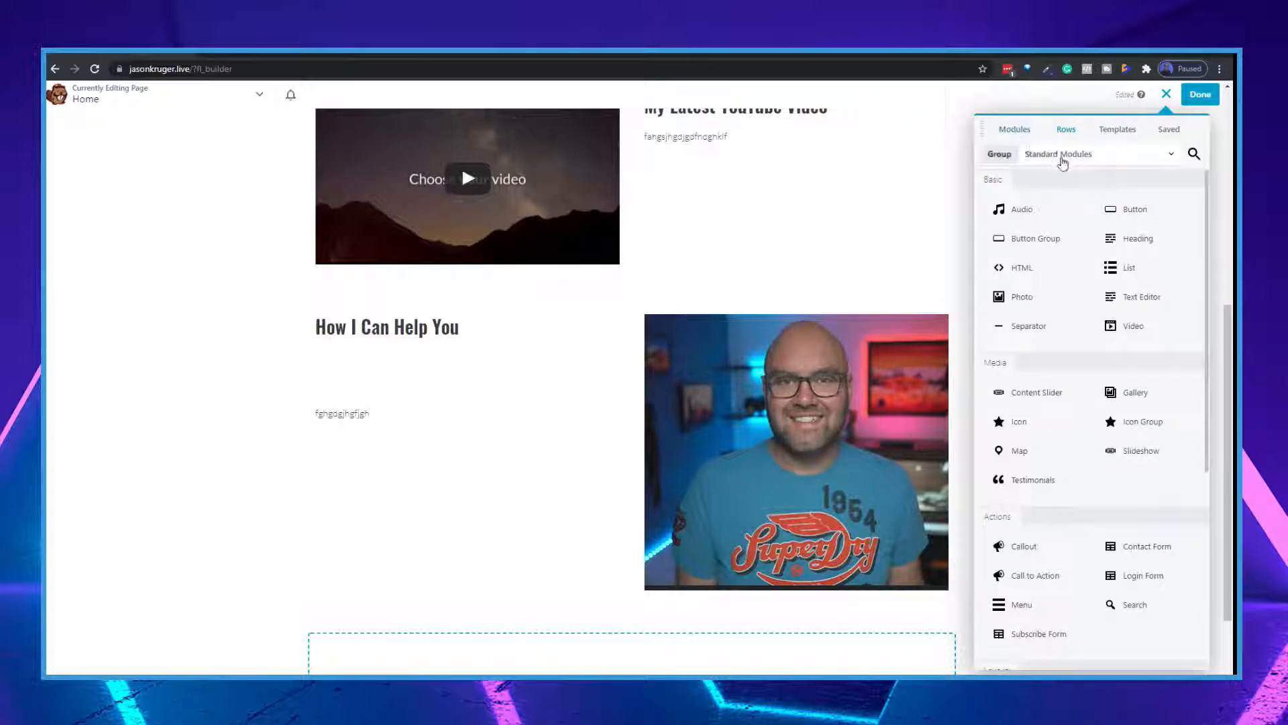
{"action": "left_click", "coordinate": [1064, 156]}
{"action": "left_click", "coordinate": [1016, 224]}
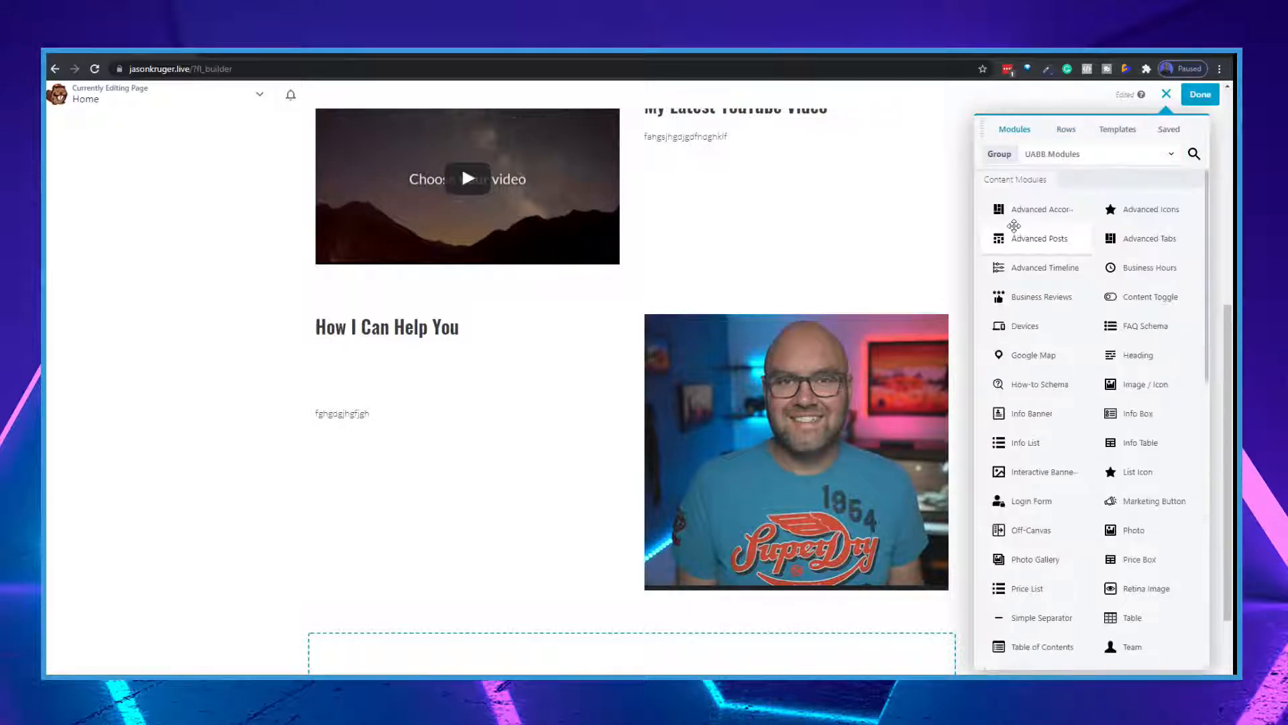
{"action": "scroll", "coordinate": [820, 391], "scroll_direction": "down", "scroll_amount": 2}
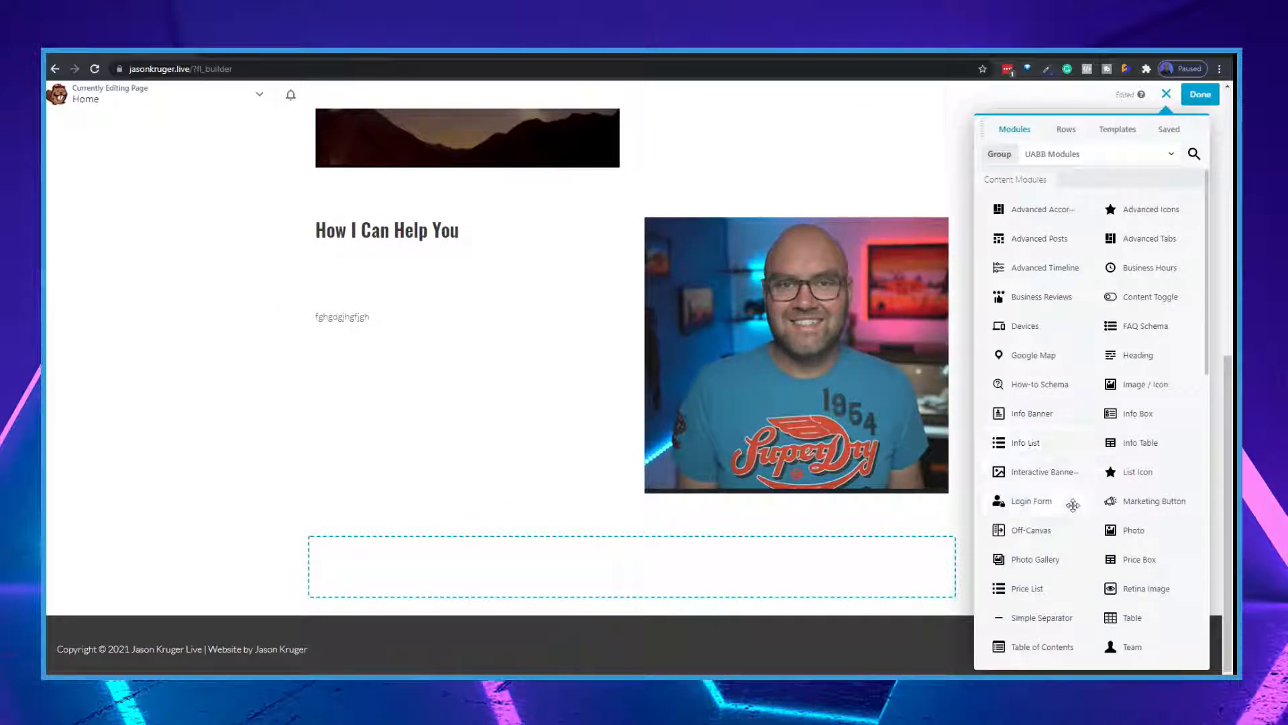
{"action": "scroll", "coordinate": [1070, 510], "scroll_direction": "down", "scroll_amount": 2}
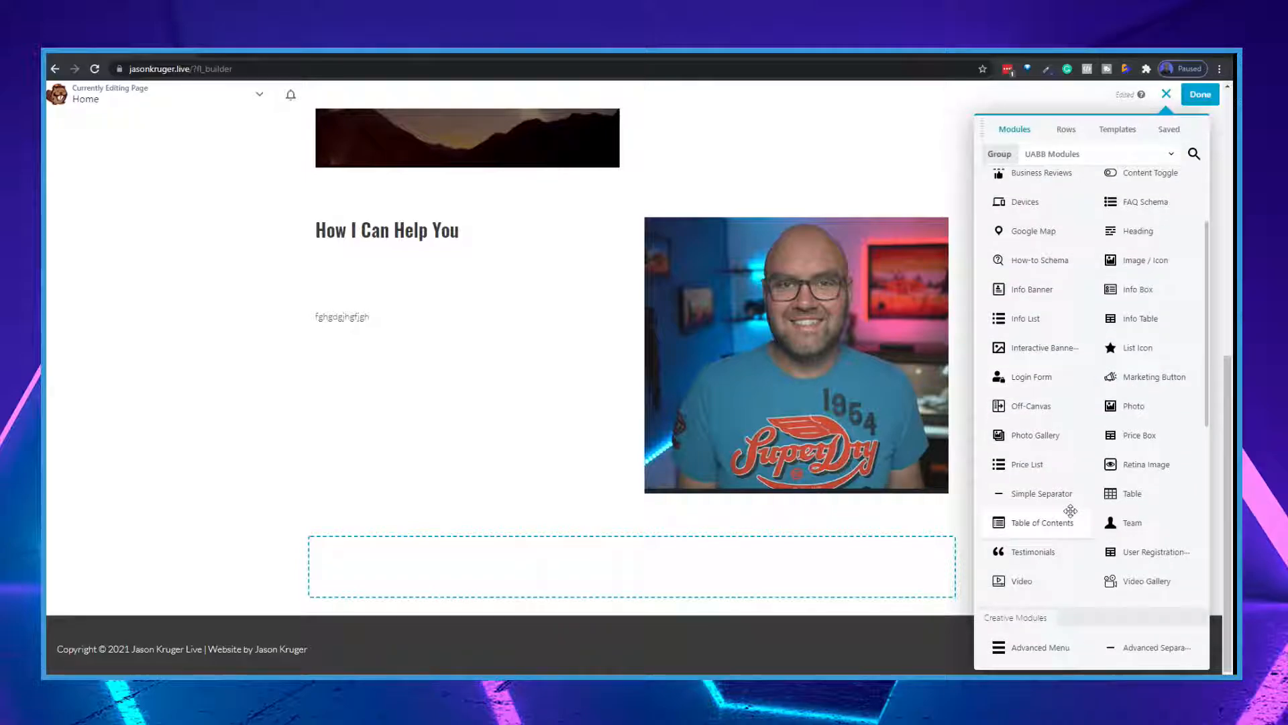
{"action": "scroll", "coordinate": [1070, 510], "scroll_direction": "down", "scroll_amount": 1}
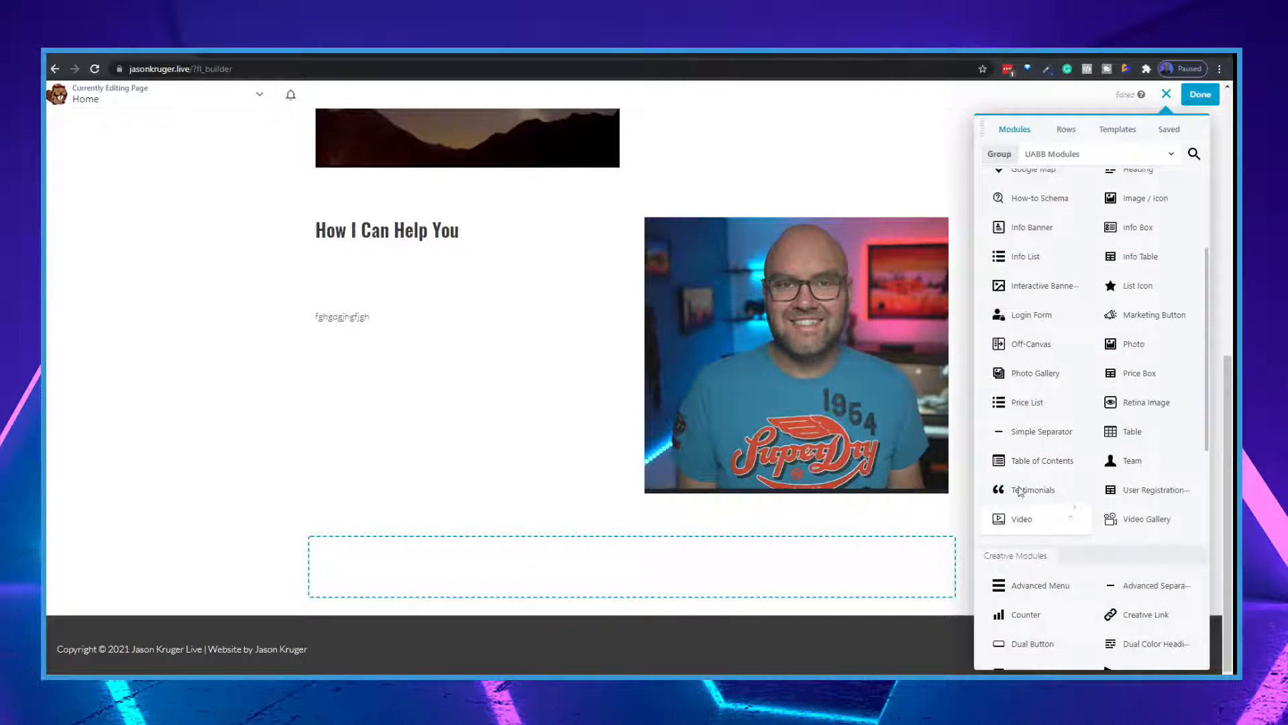
{"action": "left_click_drag", "start_coordinate": [1025, 489], "coordinate": [727, 562]}
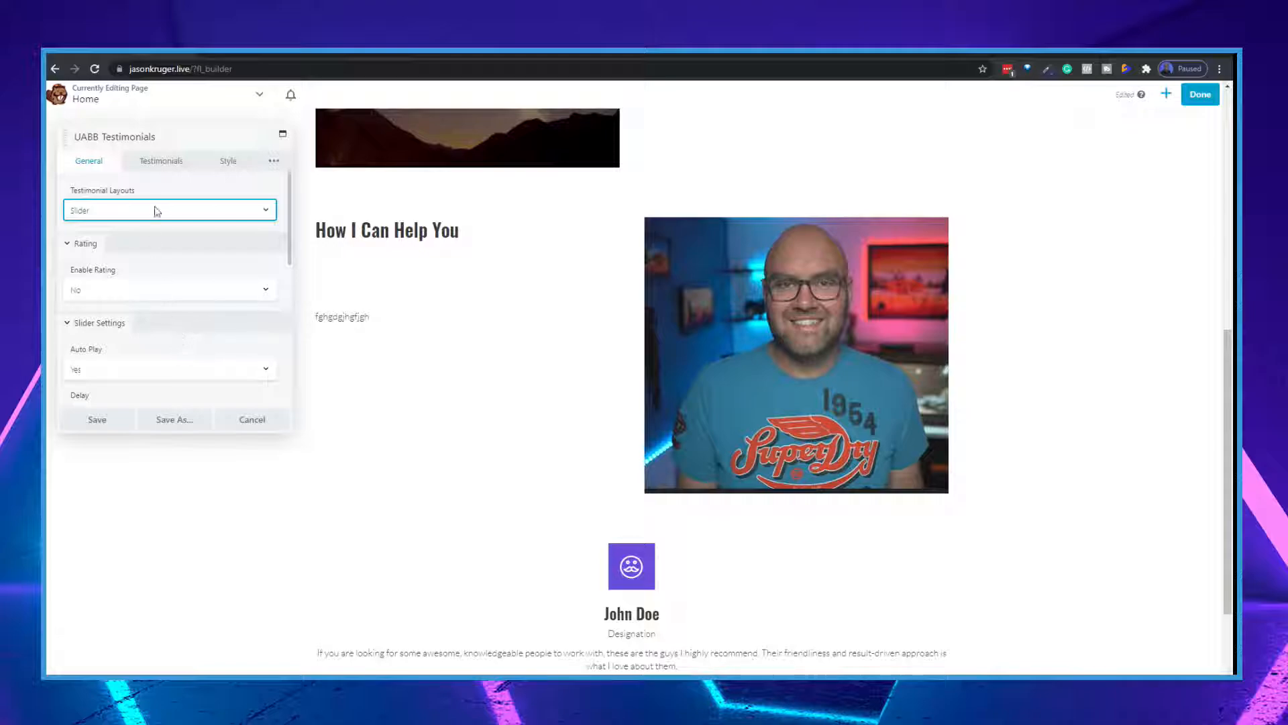
{"action": "left_click", "coordinate": [175, 162]}
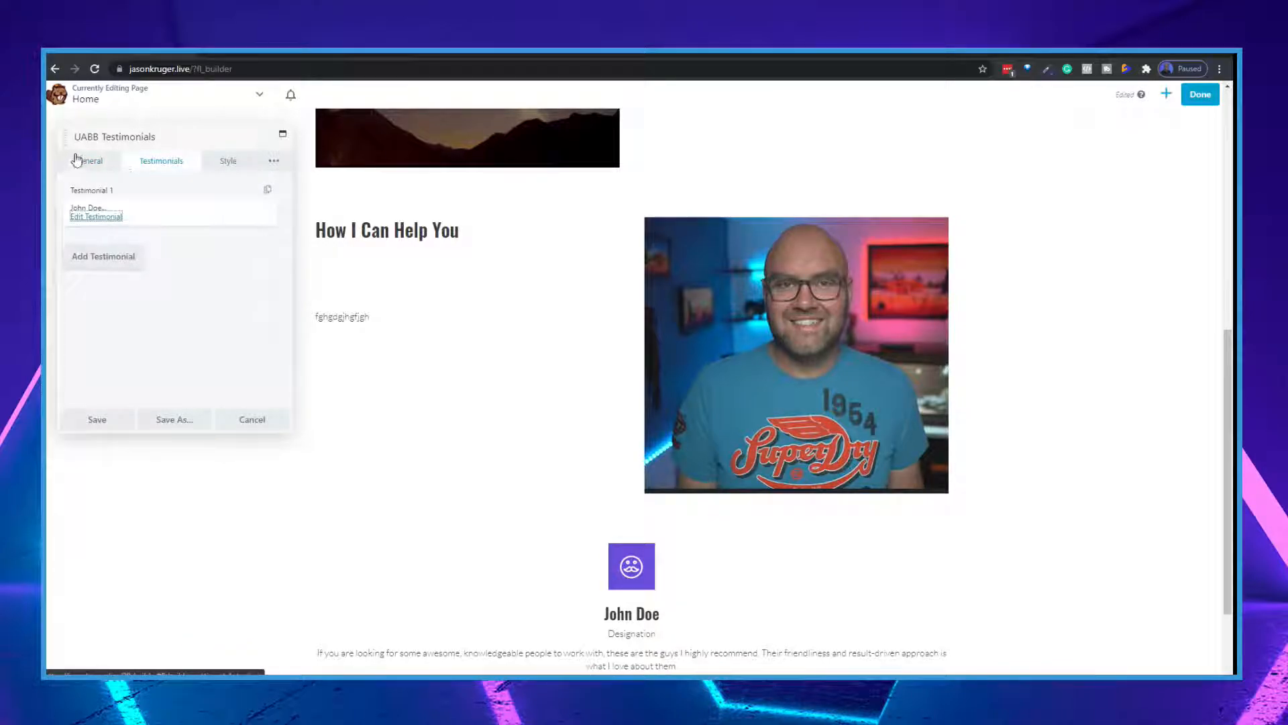
{"action": "left_click", "coordinate": [100, 417]}
Step: Review the page layout from the hero through the latest-video and "How I Can Help You" rows to the testimonials
{"action": "scroll", "coordinate": [559, 416], "scroll_direction": "down", "scroll_amount": 2}
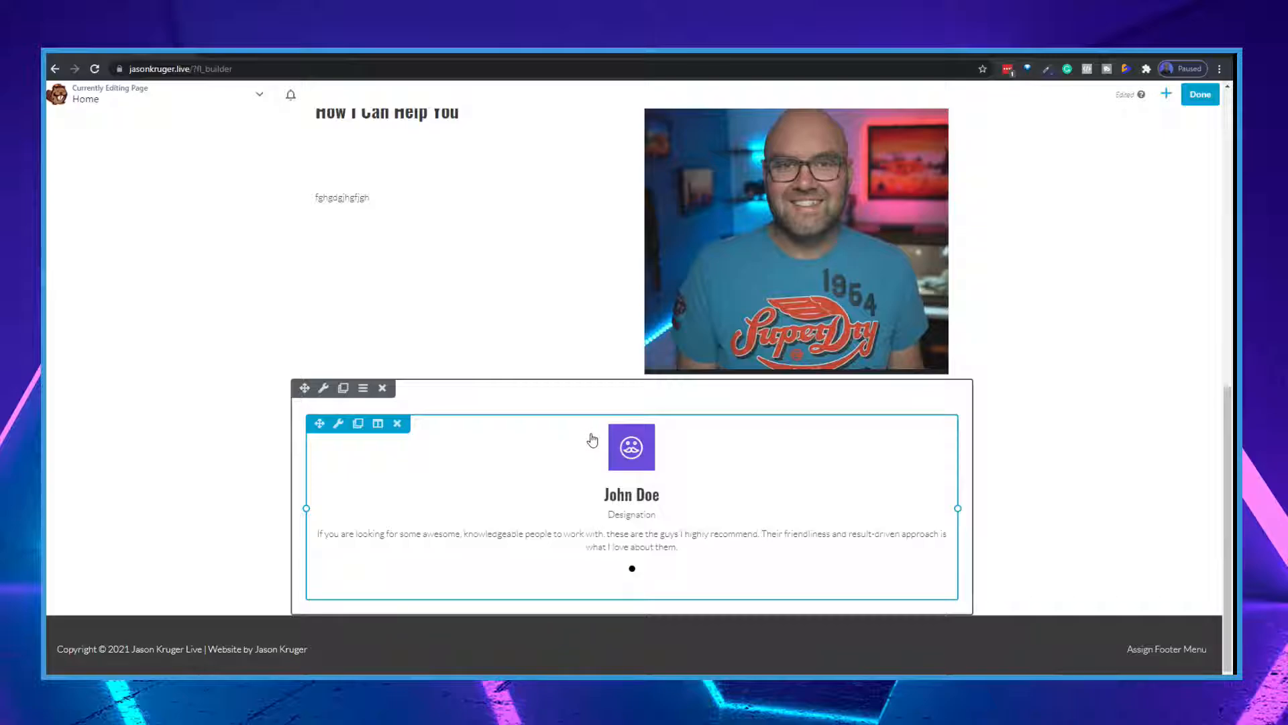
{"action": "scroll", "coordinate": [607, 445], "scroll_direction": "up", "scroll_amount": 8}
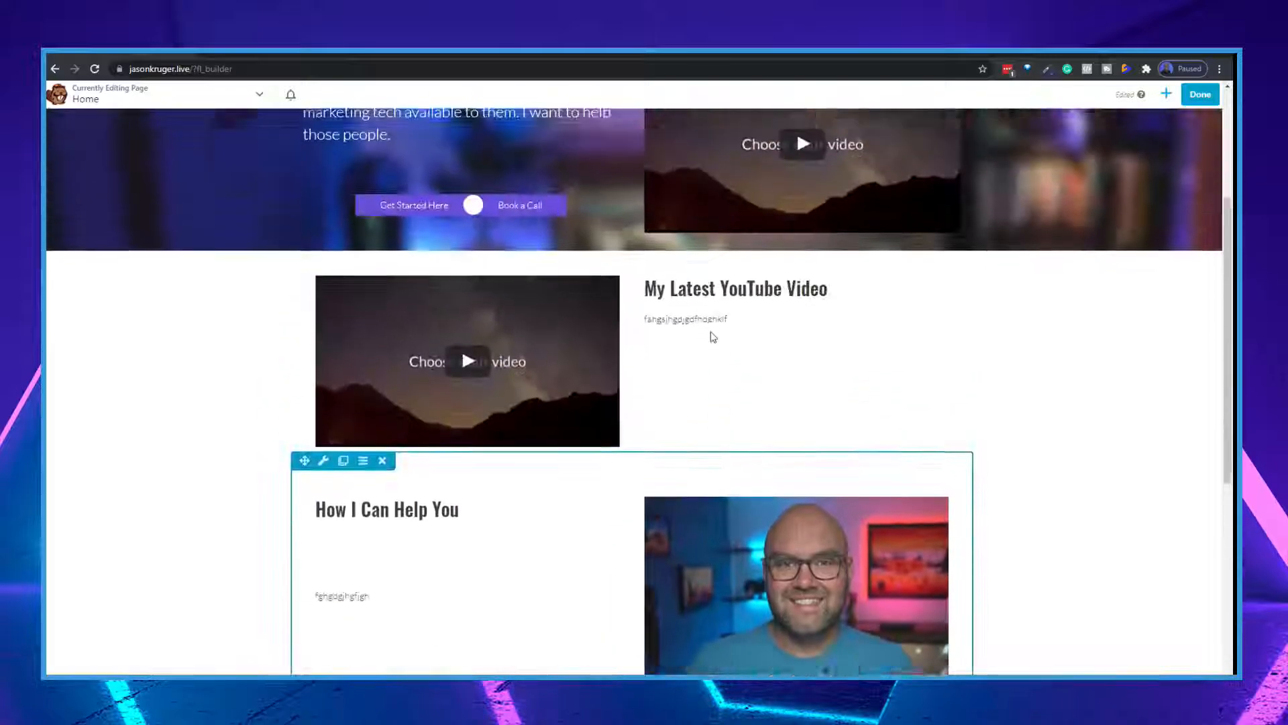
{"action": "scroll", "coordinate": [718, 335], "scroll_direction": "down", "scroll_amount": 2}
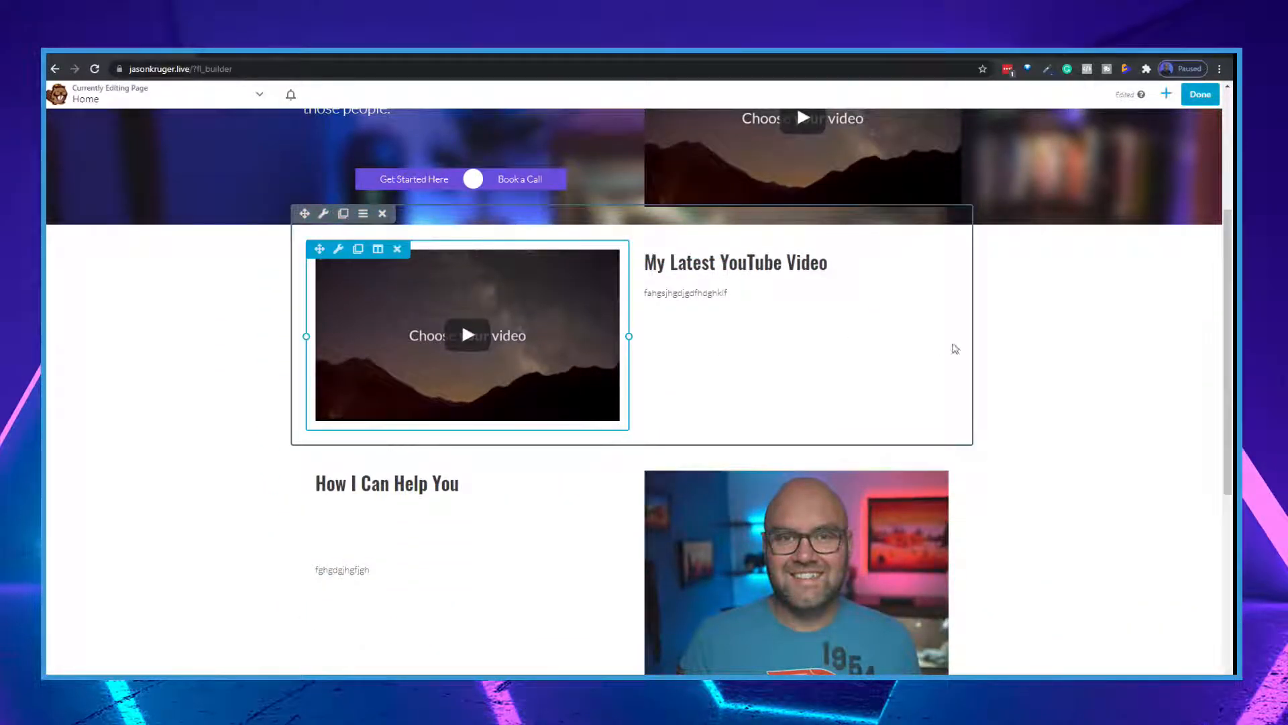
{"action": "scroll", "coordinate": [946, 315], "scroll_direction": "up", "scroll_amount": 4}
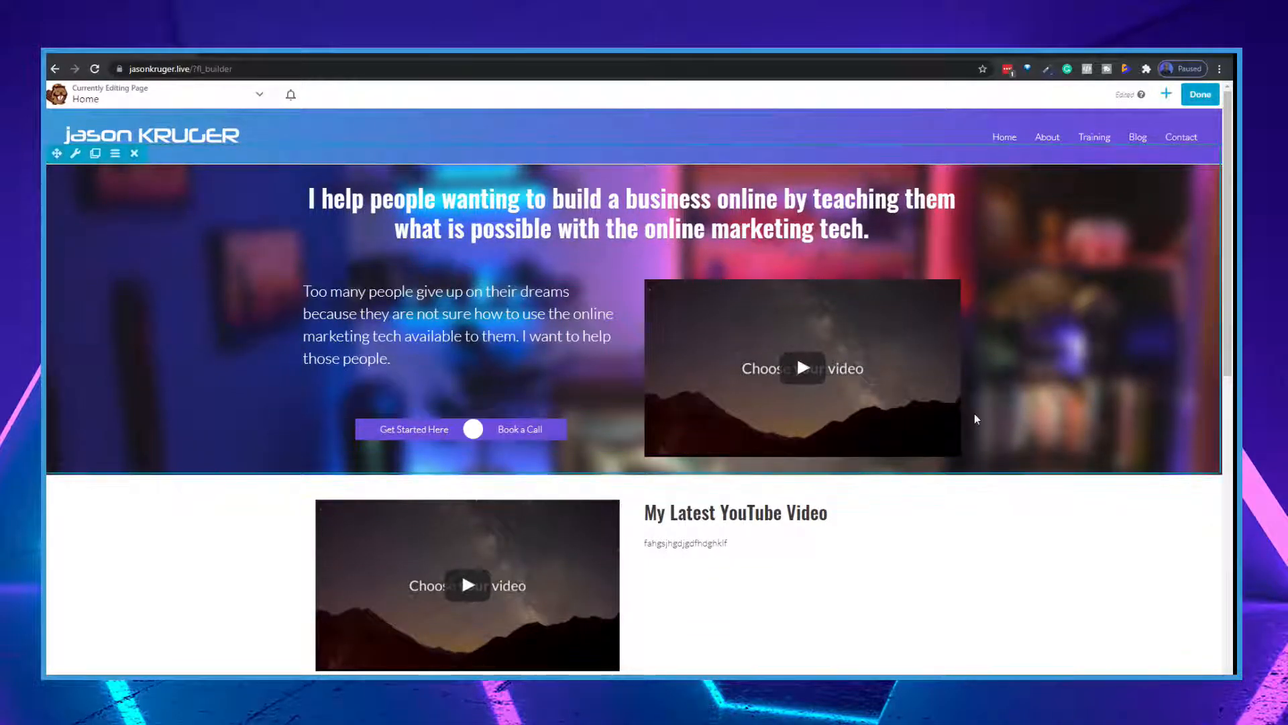
{"action": "scroll", "coordinate": [838, 342], "scroll_direction": "down", "scroll_amount": 3}
{"action": "scroll", "coordinate": [825, 374], "scroll_direction": "down", "scroll_amount": 7}
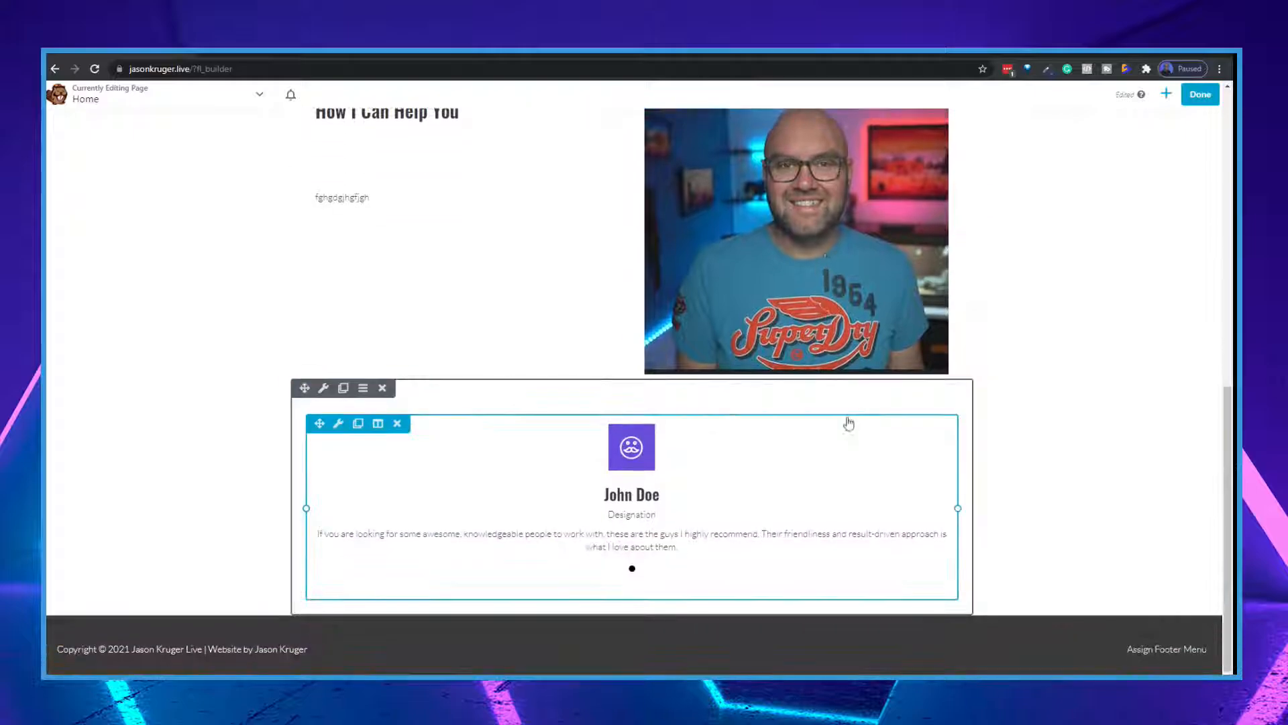
{"action": "scroll", "coordinate": [726, 376], "scroll_direction": "up", "scroll_amount": 8}
{"action": "scroll", "coordinate": [461, 322], "scroll_direction": "down", "scroll_amount": 2}
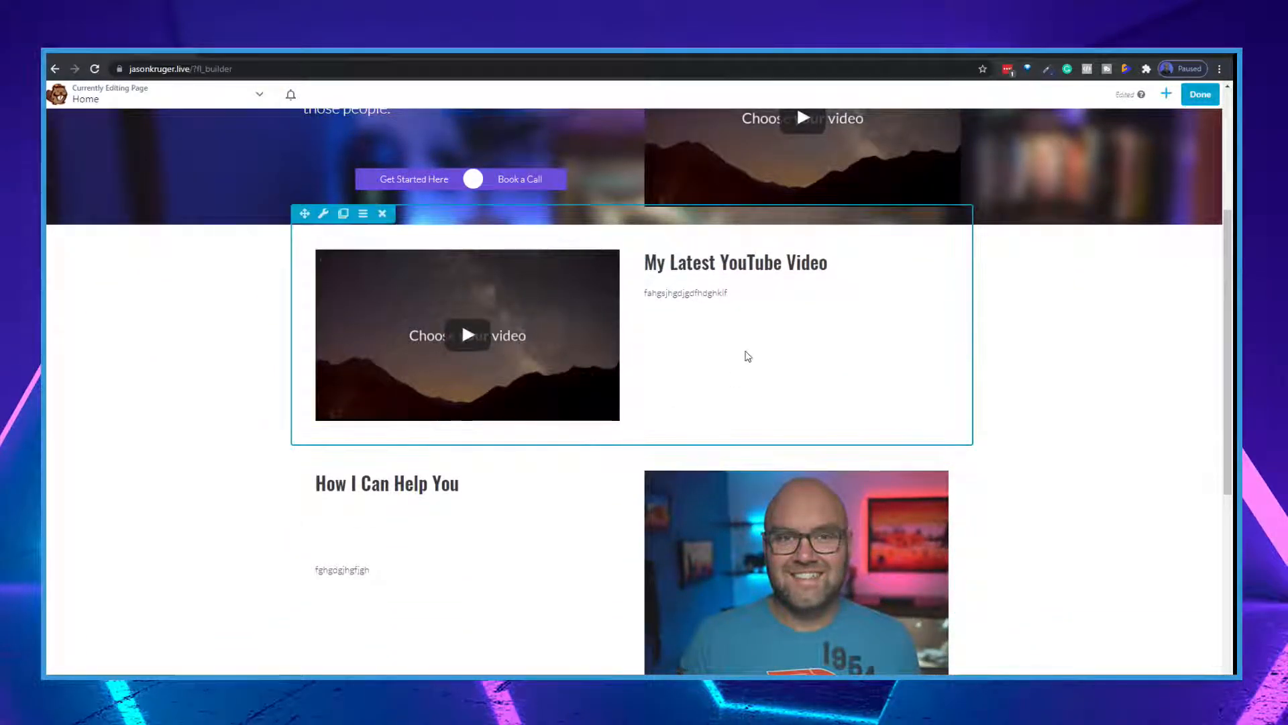
{"action": "scroll", "coordinate": [755, 356], "scroll_direction": "down", "scroll_amount": 1}
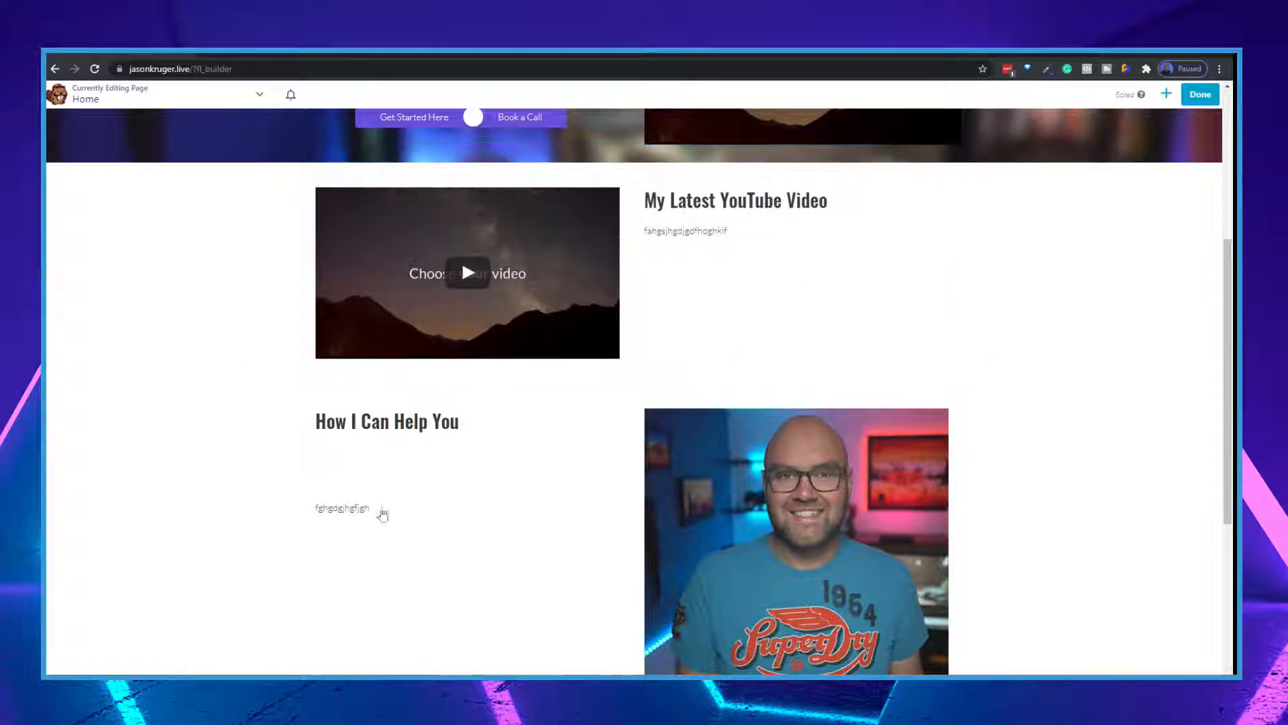
{"action": "scroll", "coordinate": [403, 537], "scroll_direction": "down", "scroll_amount": 2}
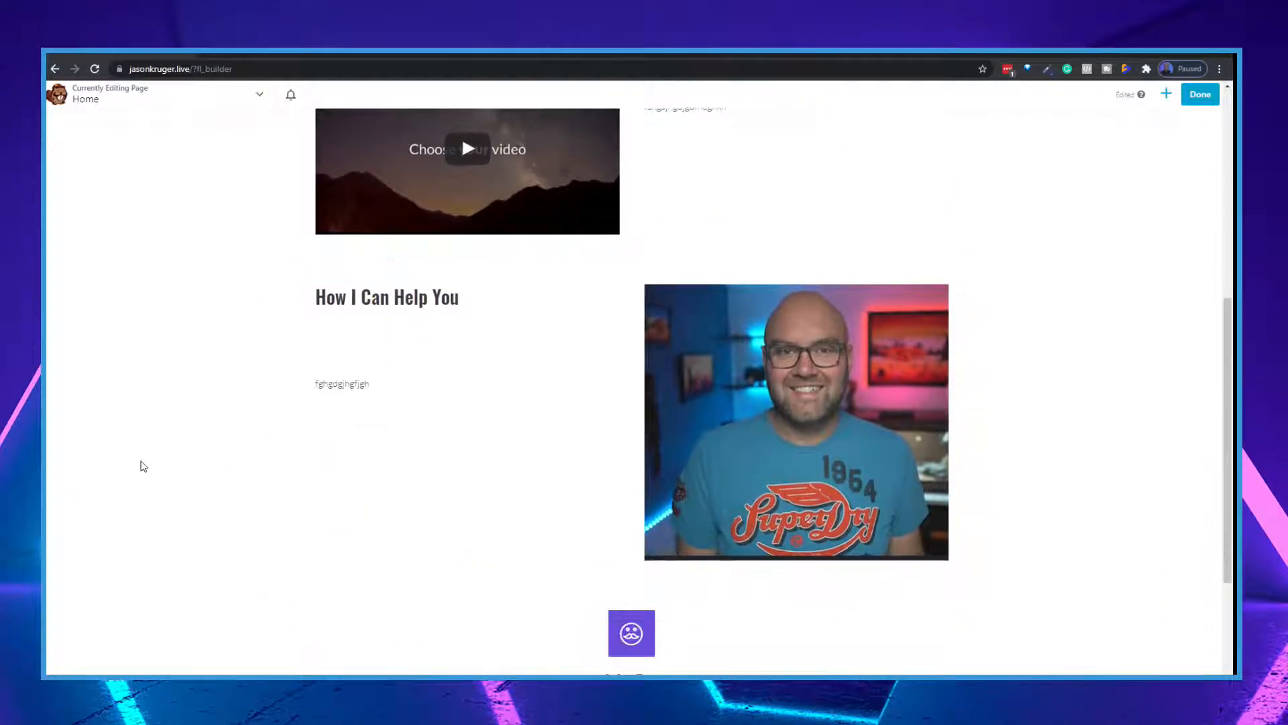
{"action": "scroll", "coordinate": [1121, 417], "scroll_direction": "down", "scroll_amount": 3}
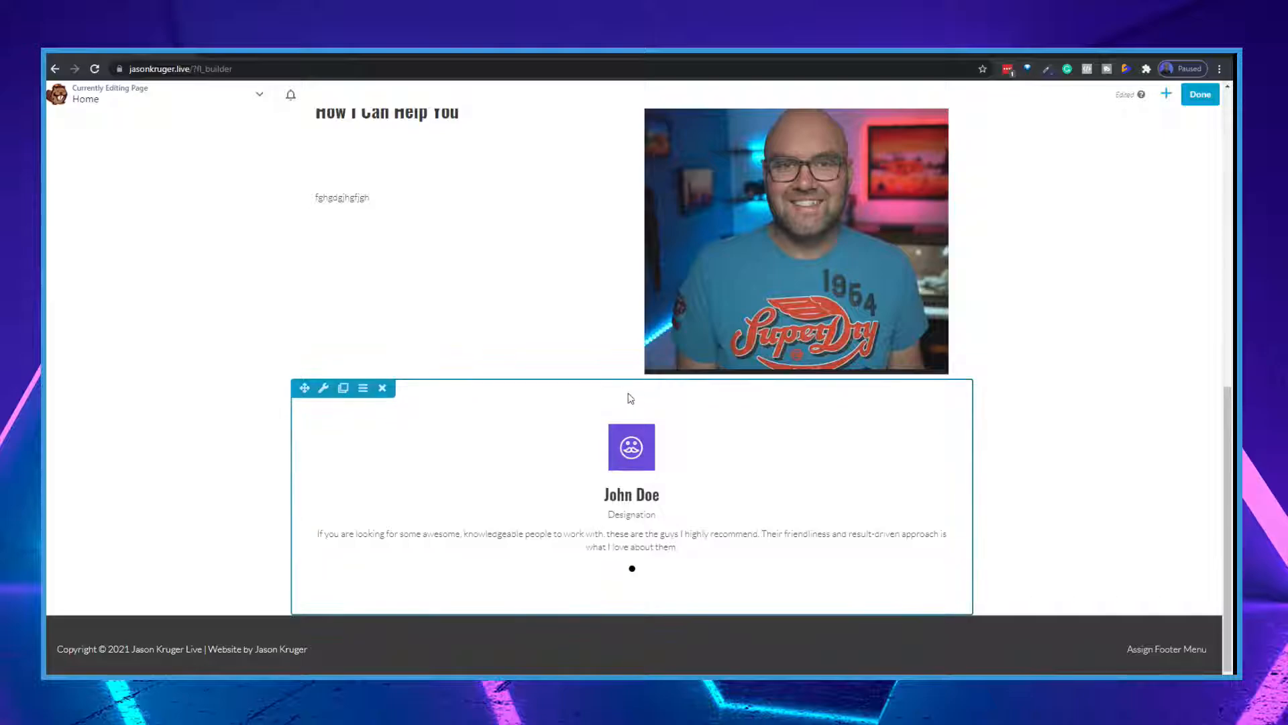
Step: Set the "My Latest YouTube Video" row's width to Full Width and save the row settings
{"action": "scroll", "coordinate": [630, 396], "scroll_direction": "up", "scroll_amount": 5}
{"action": "scroll", "coordinate": [462, 322], "scroll_direction": "down", "scroll_amount": 1}
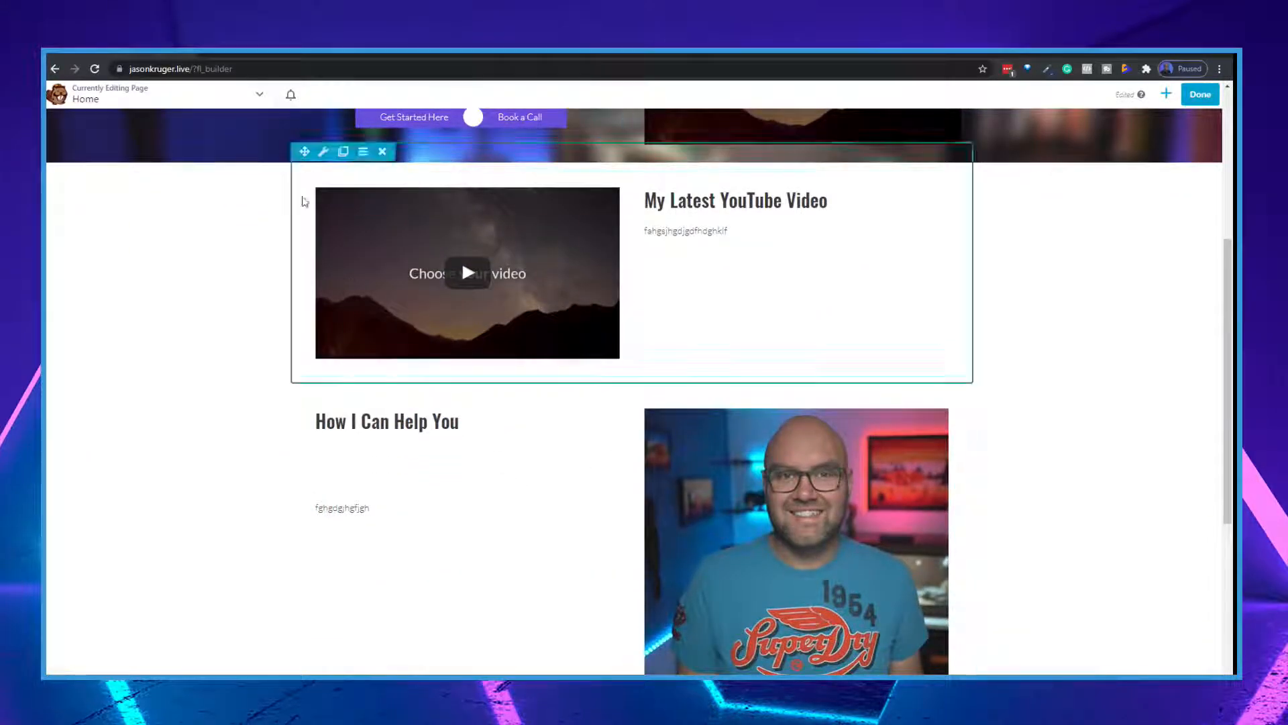
{"action": "left_click", "coordinate": [324, 152]}
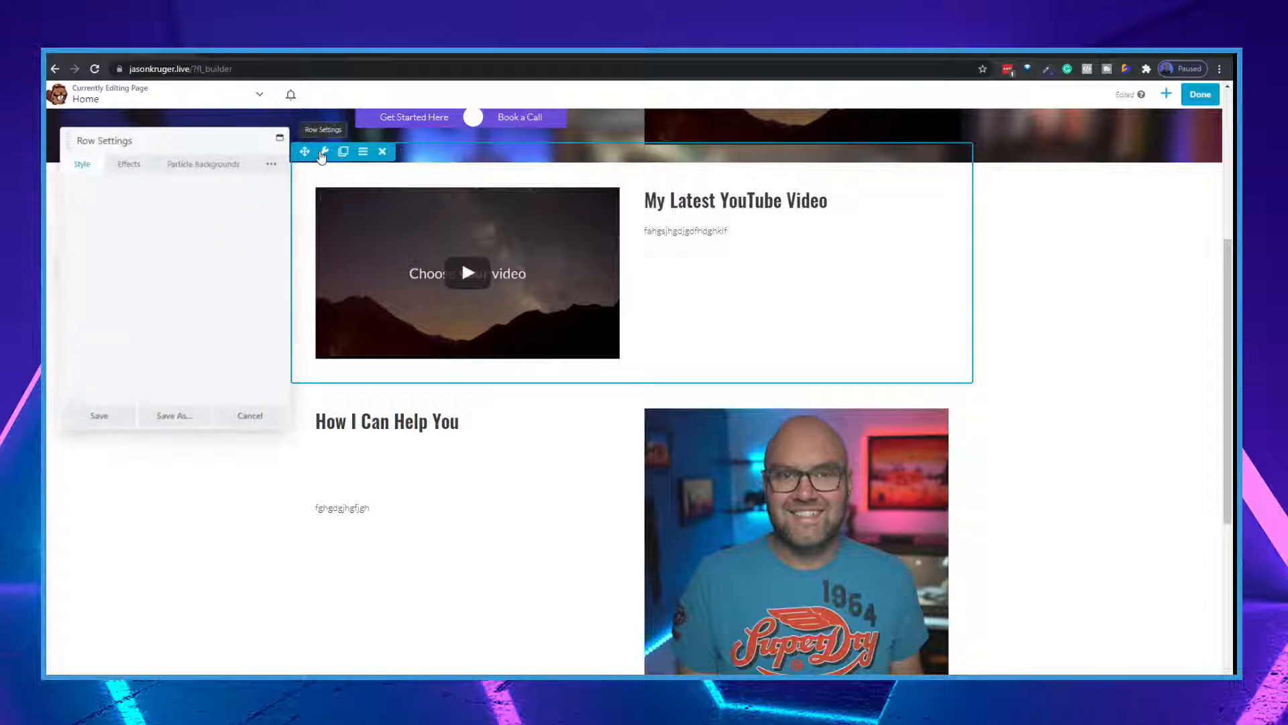
{"action": "left_click", "coordinate": [74, 218]}
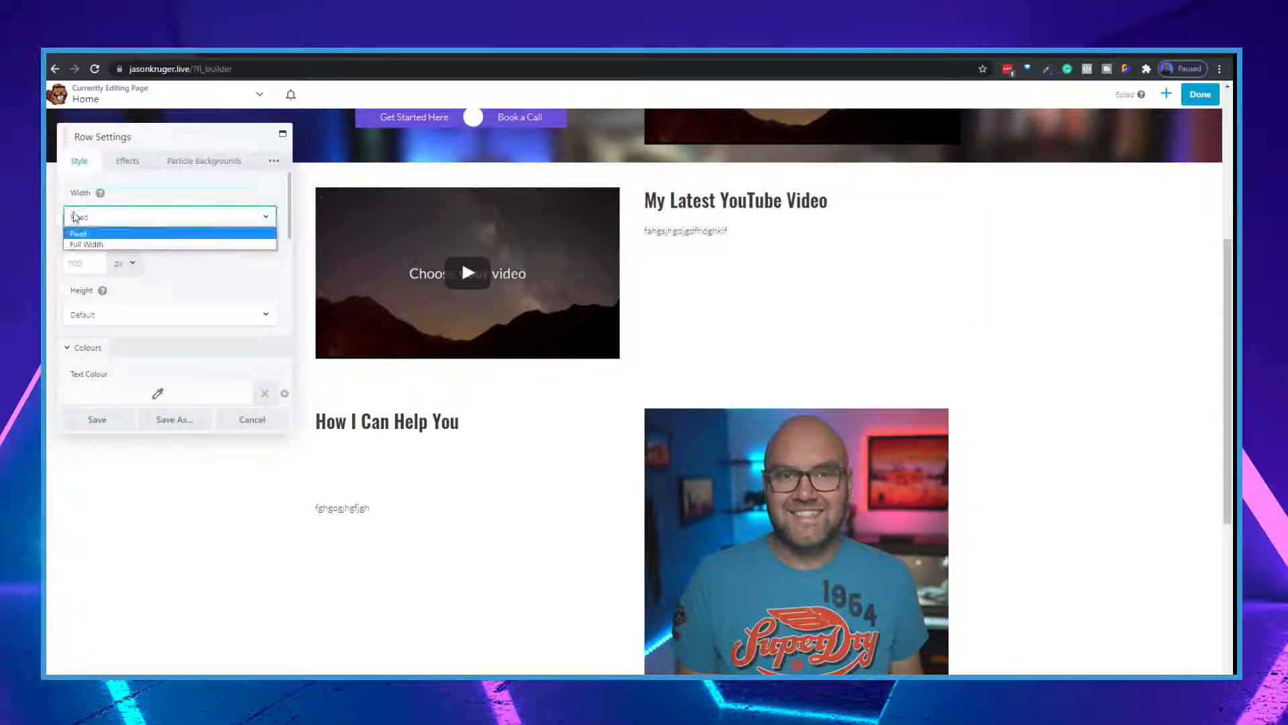
{"action": "left_click", "coordinate": [92, 245]}
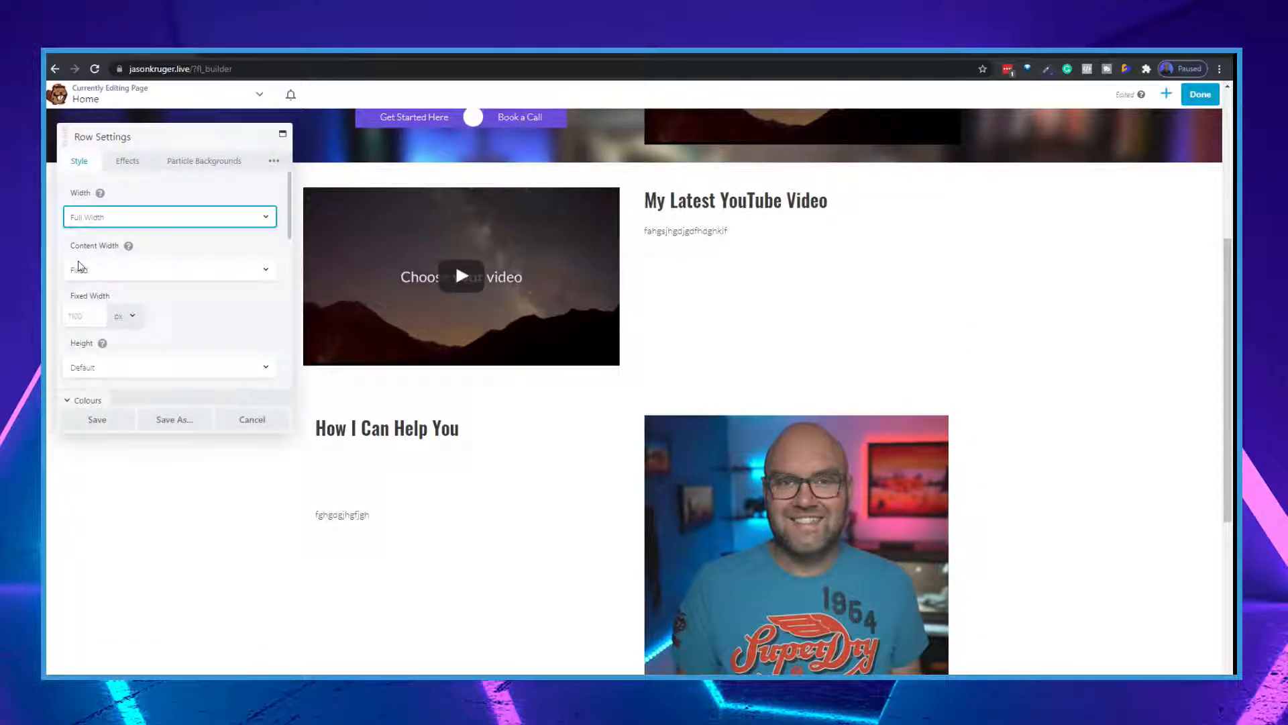
{"action": "left_click", "coordinate": [97, 417]}
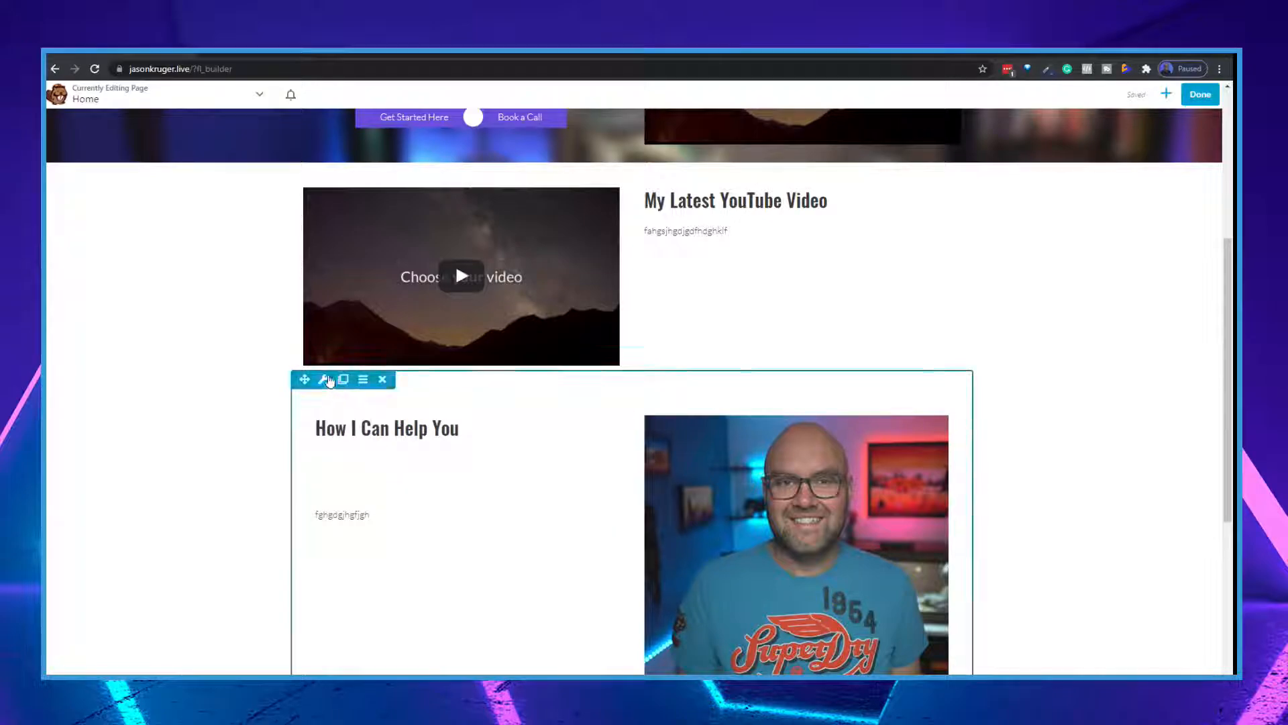
Step: Set the "How I Can Help You" row's width to Full Width and save the row settings
{"action": "left_click", "coordinate": [326, 380]}
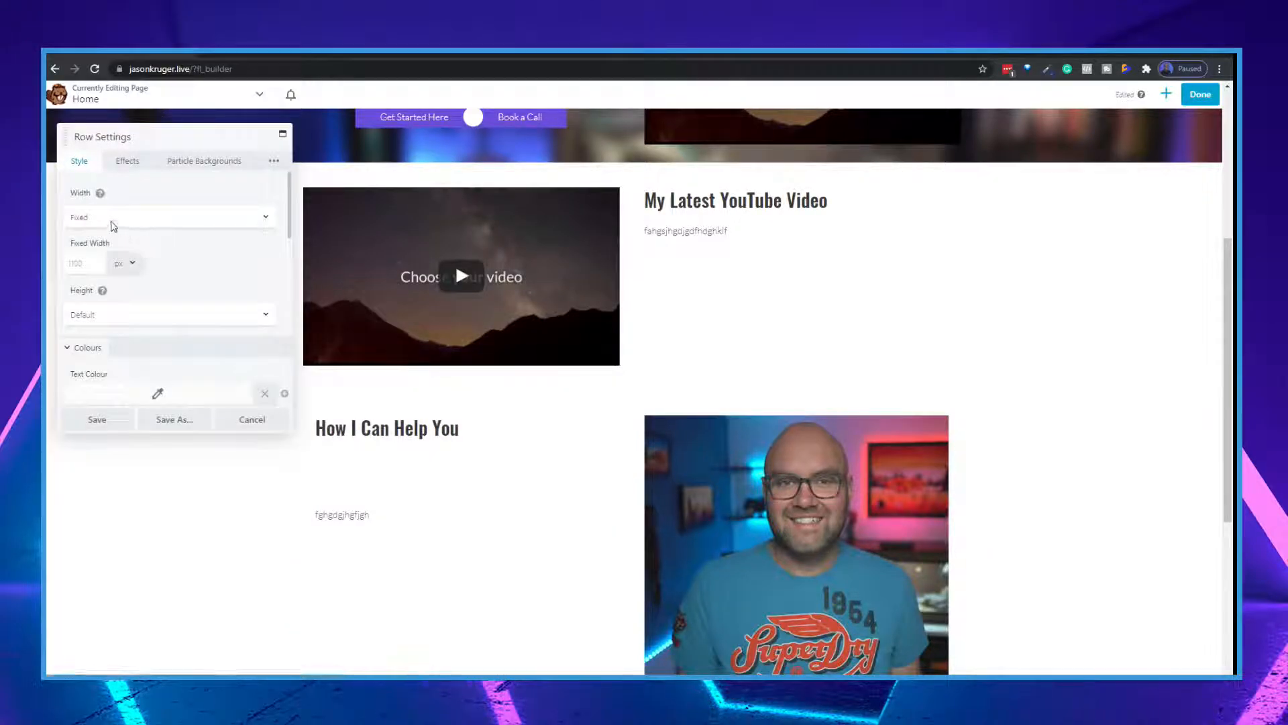
{"action": "left_click", "coordinate": [115, 225]}
{"action": "left_click", "coordinate": [106, 245]}
{"action": "left_click", "coordinate": [107, 420]}
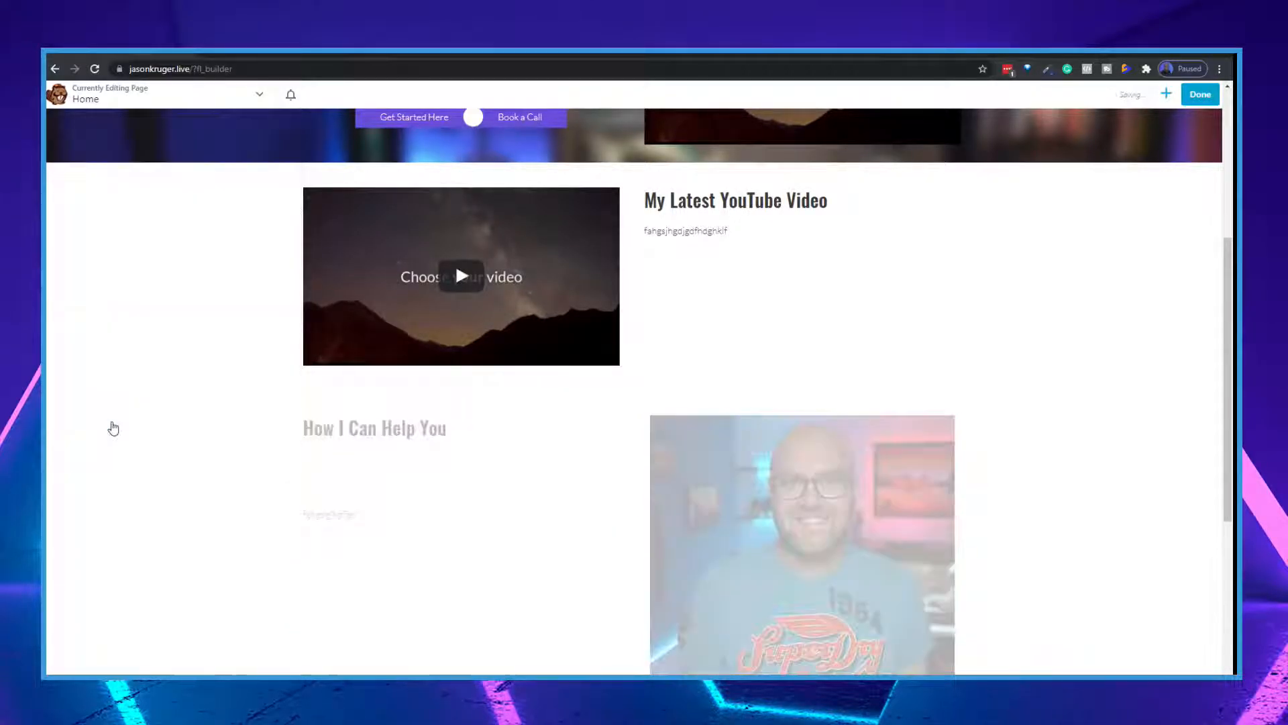
Step: Set the testimonials row's width to Full Width and save the row settings
{"action": "scroll", "coordinate": [310, 493], "scroll_direction": "down", "scroll_amount": 5}
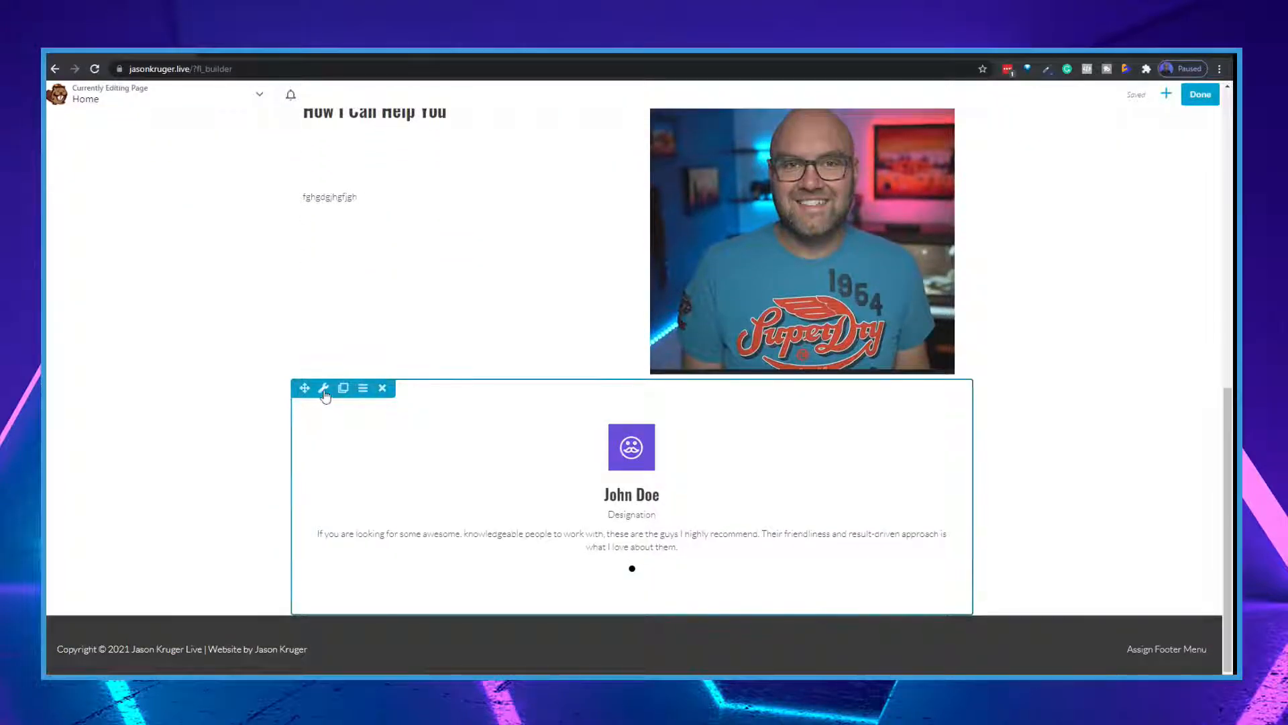
{"action": "left_click", "coordinate": [323, 388]}
{"action": "left_click", "coordinate": [104, 223]}
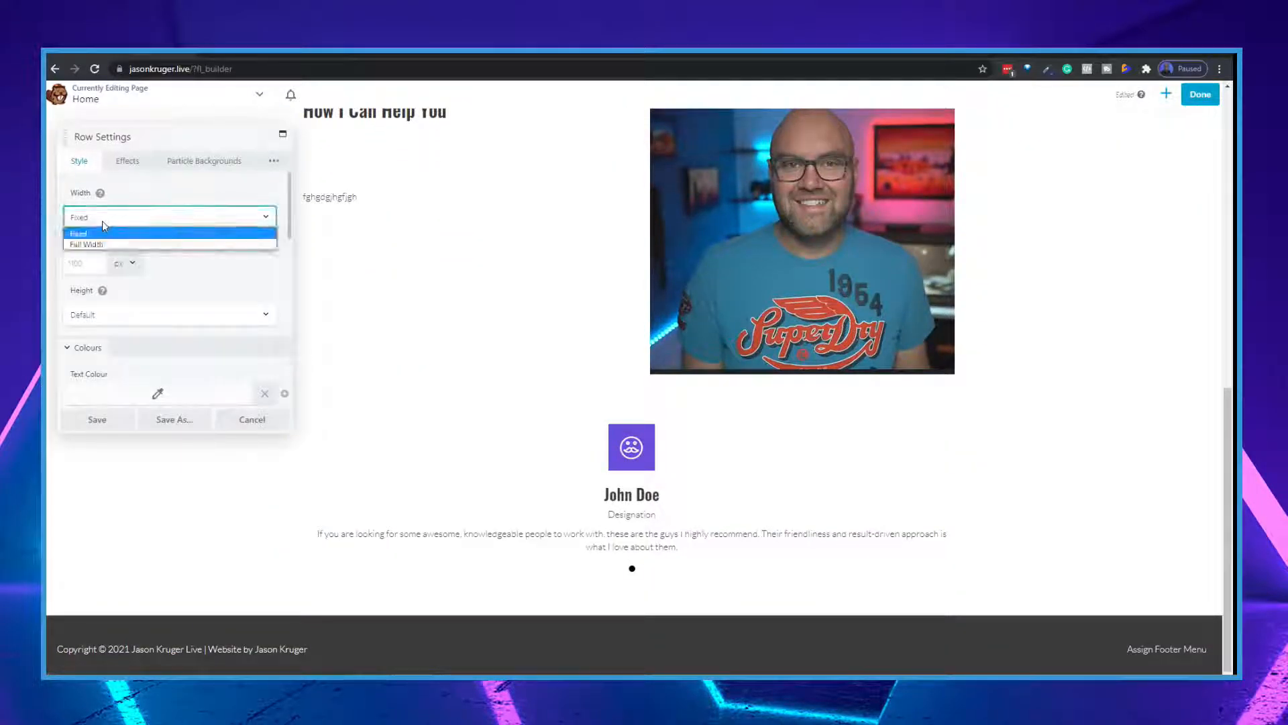
{"action": "left_click", "coordinate": [104, 233]}
{"action": "left_click", "coordinate": [100, 255]}
{"action": "left_click", "coordinate": [105, 222]}
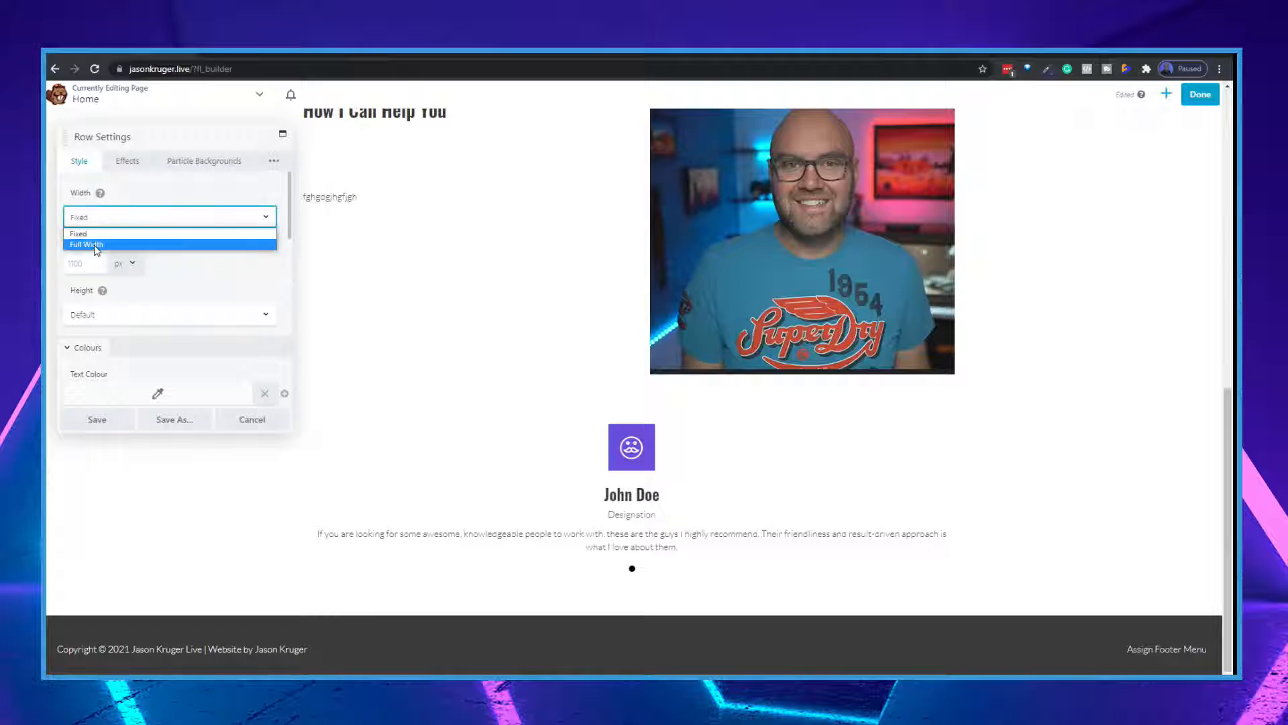
{"action": "left_click", "coordinate": [94, 244]}
{"action": "left_click", "coordinate": [99, 420]}
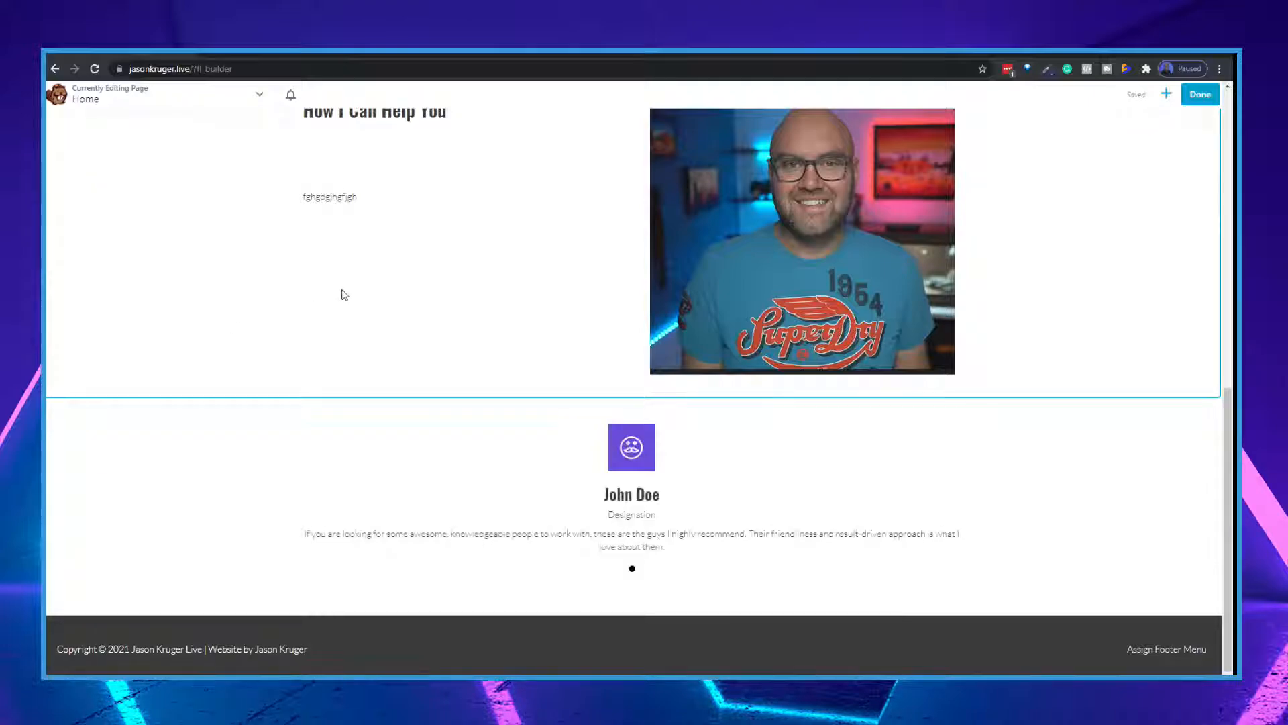
Step: Set the background type of the "How I Can Help You" row to Colour
{"action": "scroll", "coordinate": [340, 293], "scroll_direction": "up", "scroll_amount": 4}
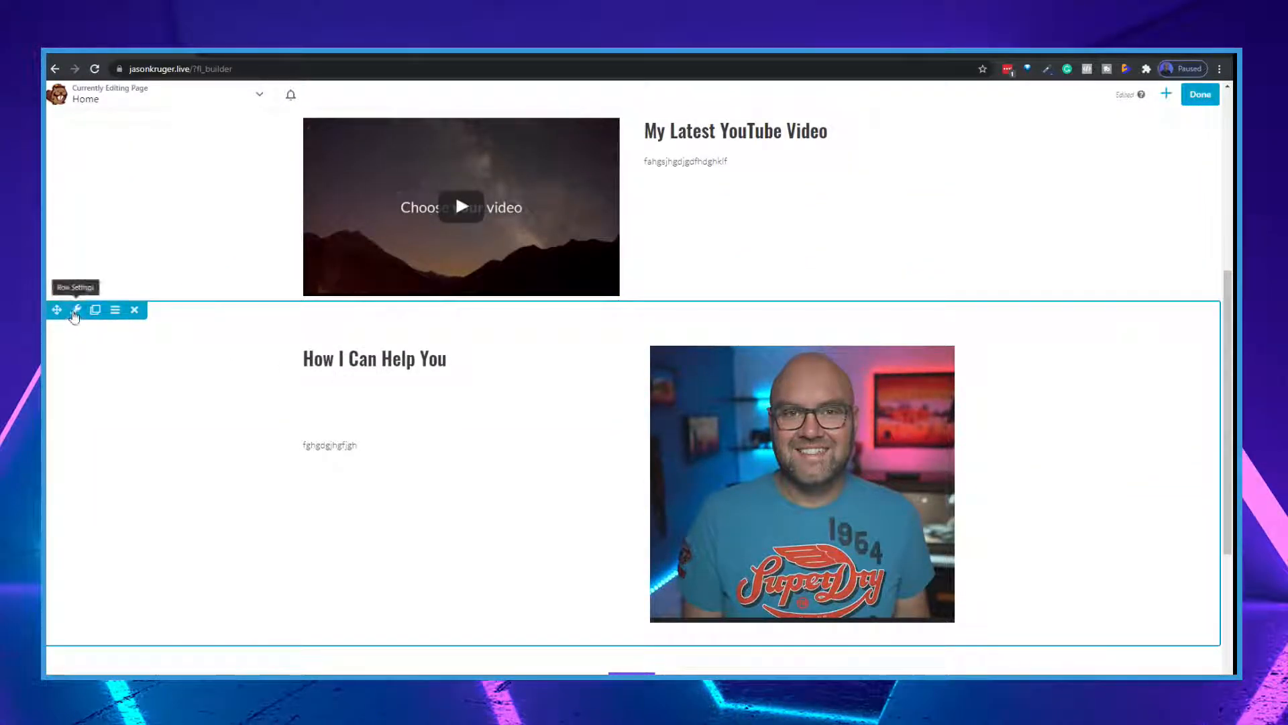
{"action": "left_click", "coordinate": [76, 310]}
{"action": "scroll", "coordinate": [146, 293], "scroll_direction": "down", "scroll_amount": 5}
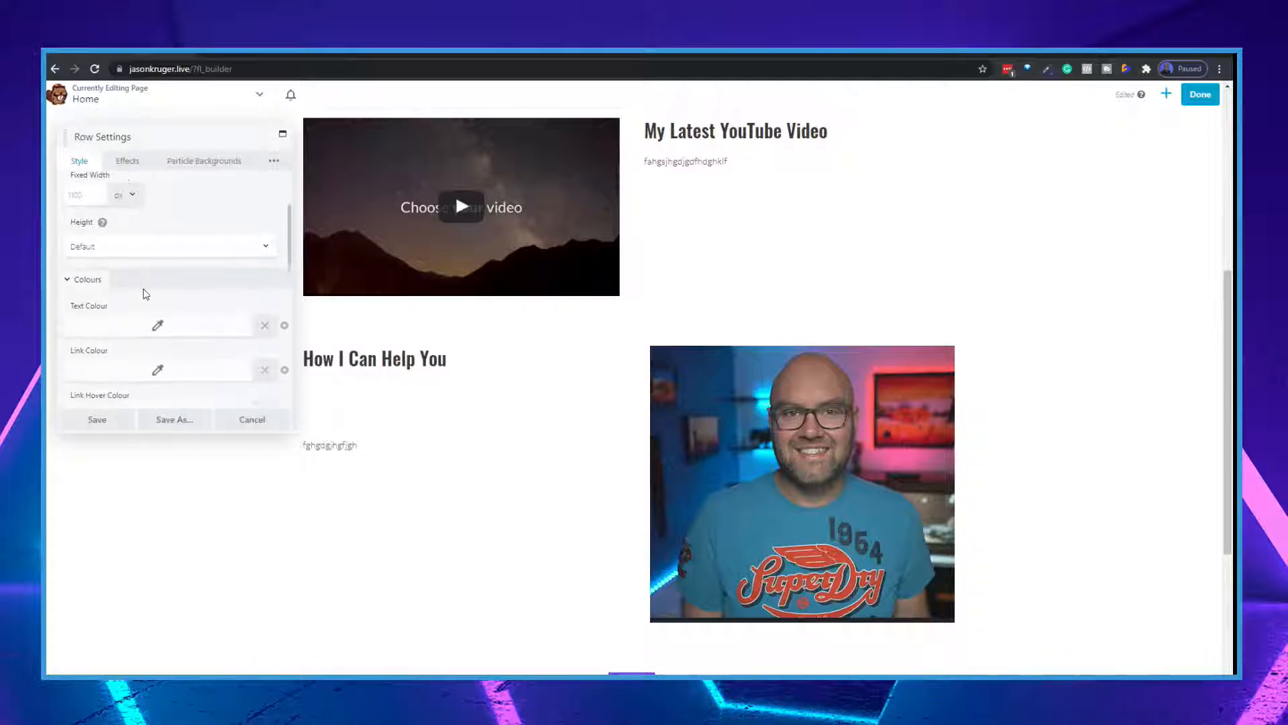
{"action": "scroll", "coordinate": [154, 297], "scroll_direction": "down", "scroll_amount": 1}
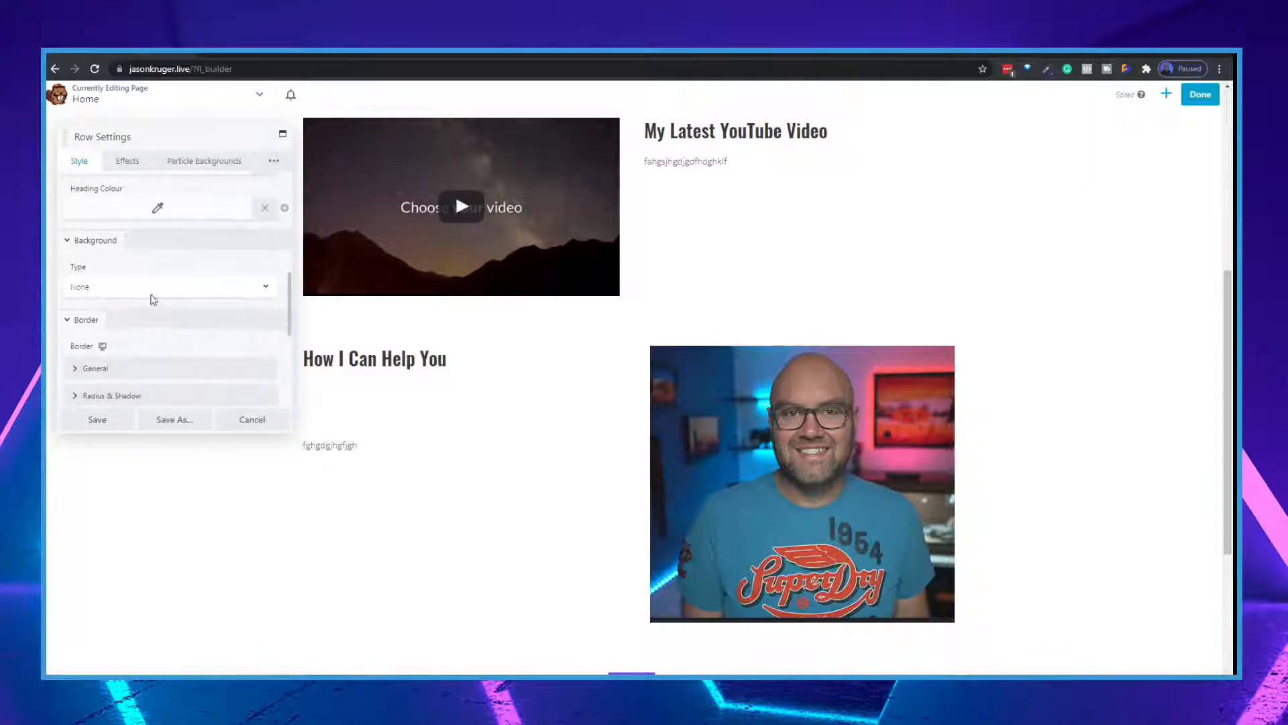
{"action": "left_click", "coordinate": [153, 288]}
{"action": "left_click", "coordinate": [118, 315]}
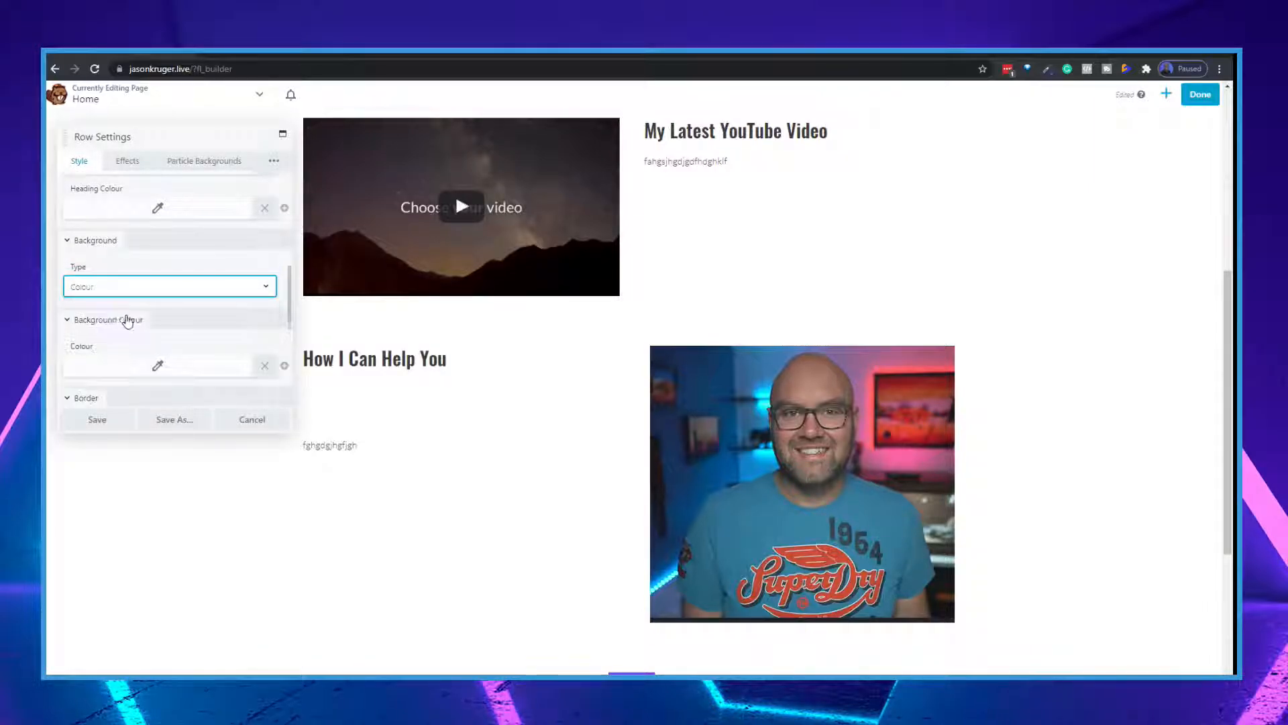
Step: Enter 3e3e3e as the row's background colour and lighten it to the light grey #d1d1d1
{"action": "scroll", "coordinate": [153, 325], "scroll_direction": "down", "scroll_amount": 1}
{"action": "left_click", "coordinate": [163, 303]}
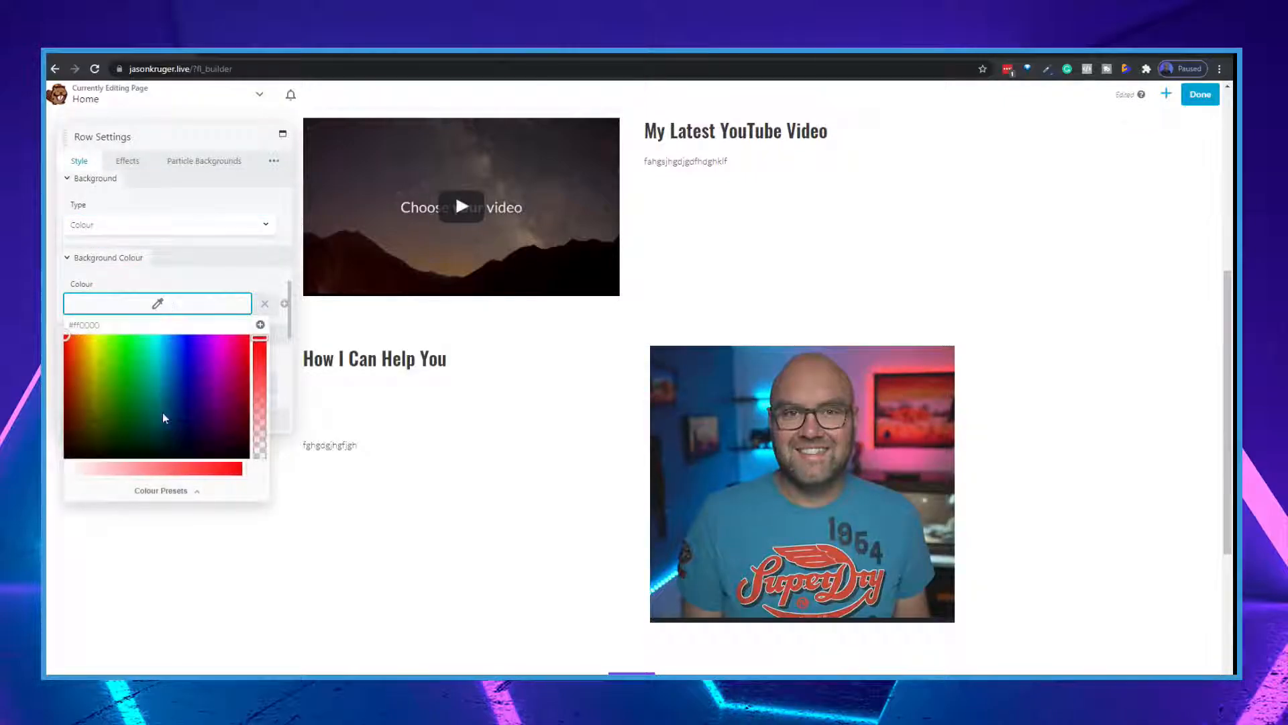
{"action": "left_click_drag", "start_coordinate": [100, 324], "coordinate": [48, 318]}
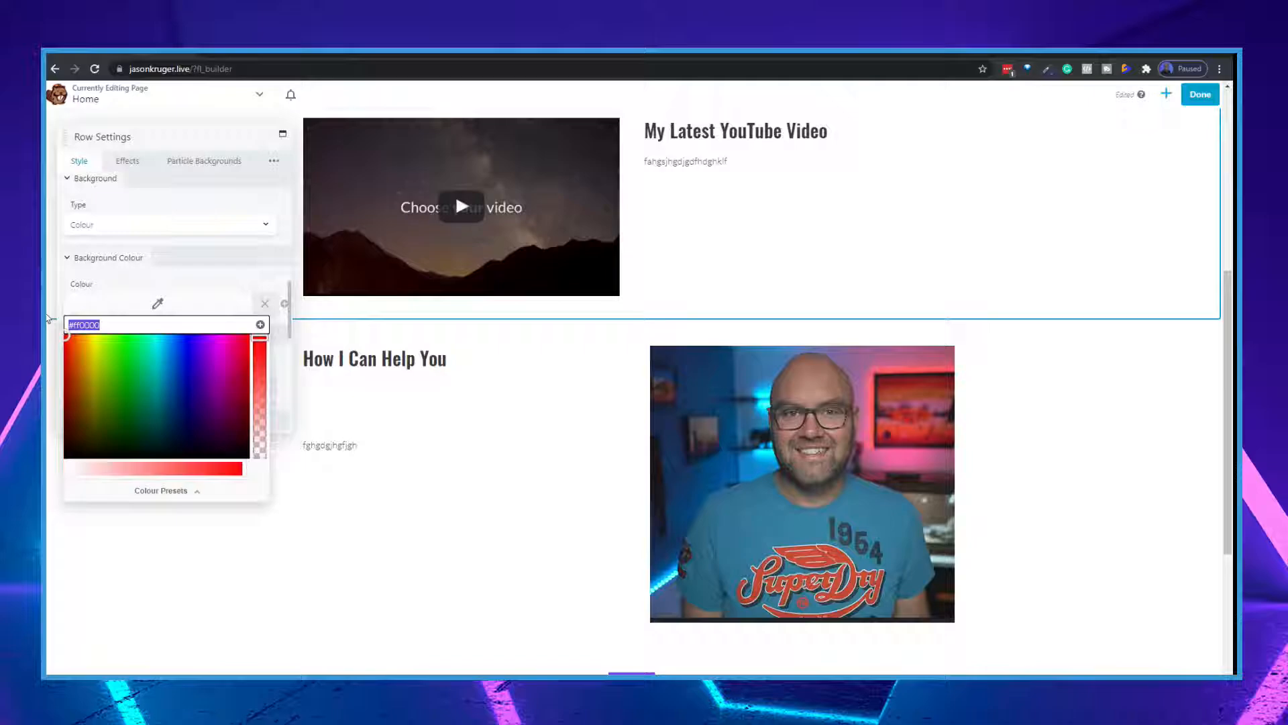
{"action": "type", "text": "3e3e3e"}
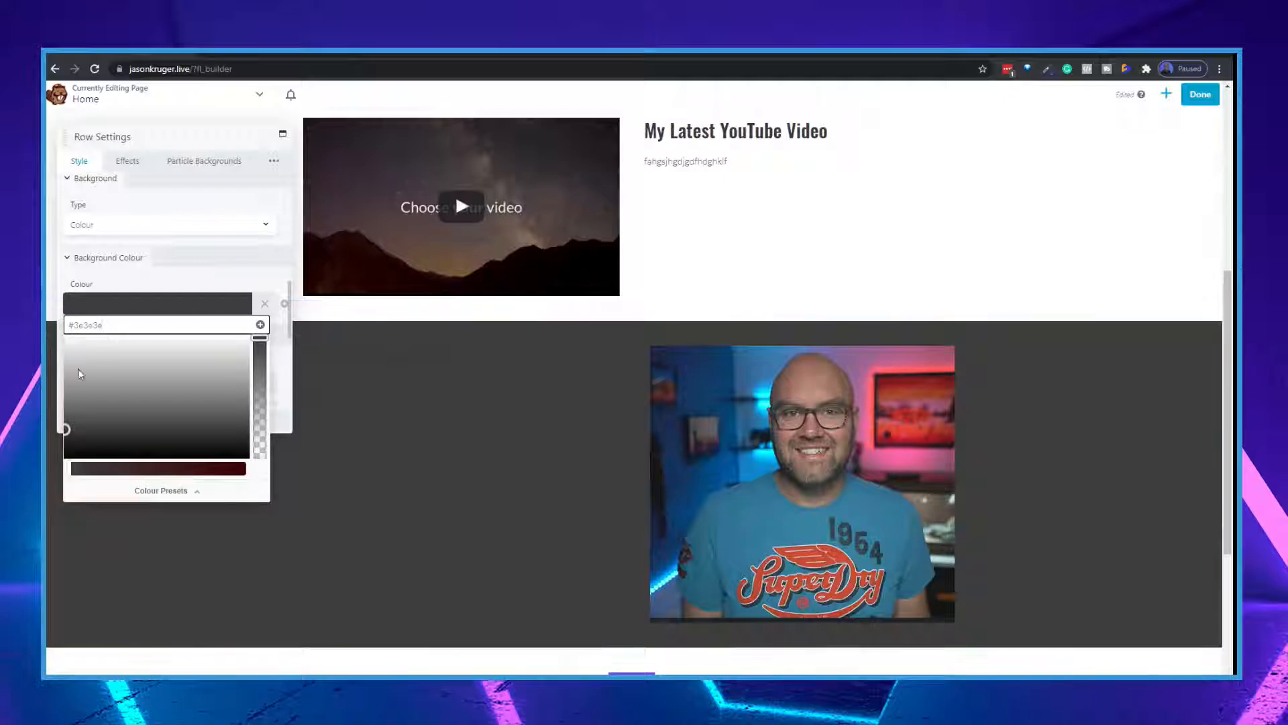
{"action": "left_click_drag", "start_coordinate": [65, 429], "coordinate": [69, 356]}
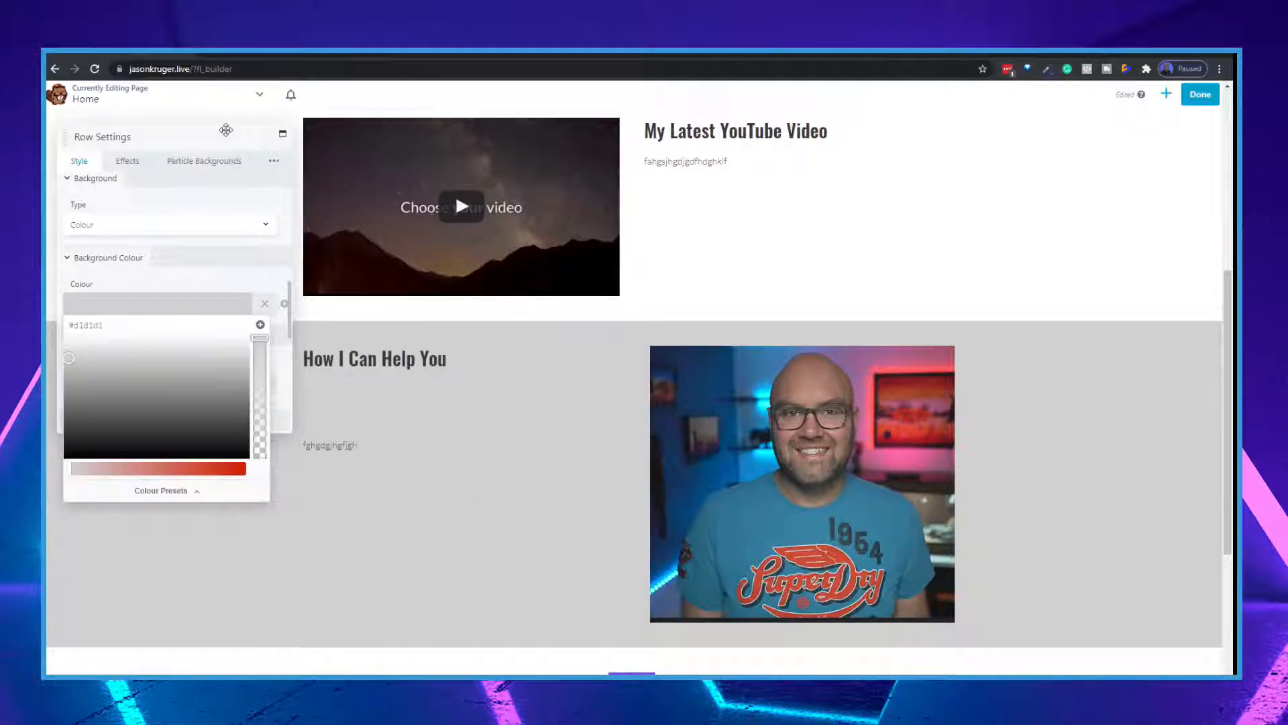
Step: Close the colour picker and save the "How I Can Help You" row's background settings
{"action": "scroll", "coordinate": [289, 409], "scroll_direction": "down", "scroll_amount": 5}
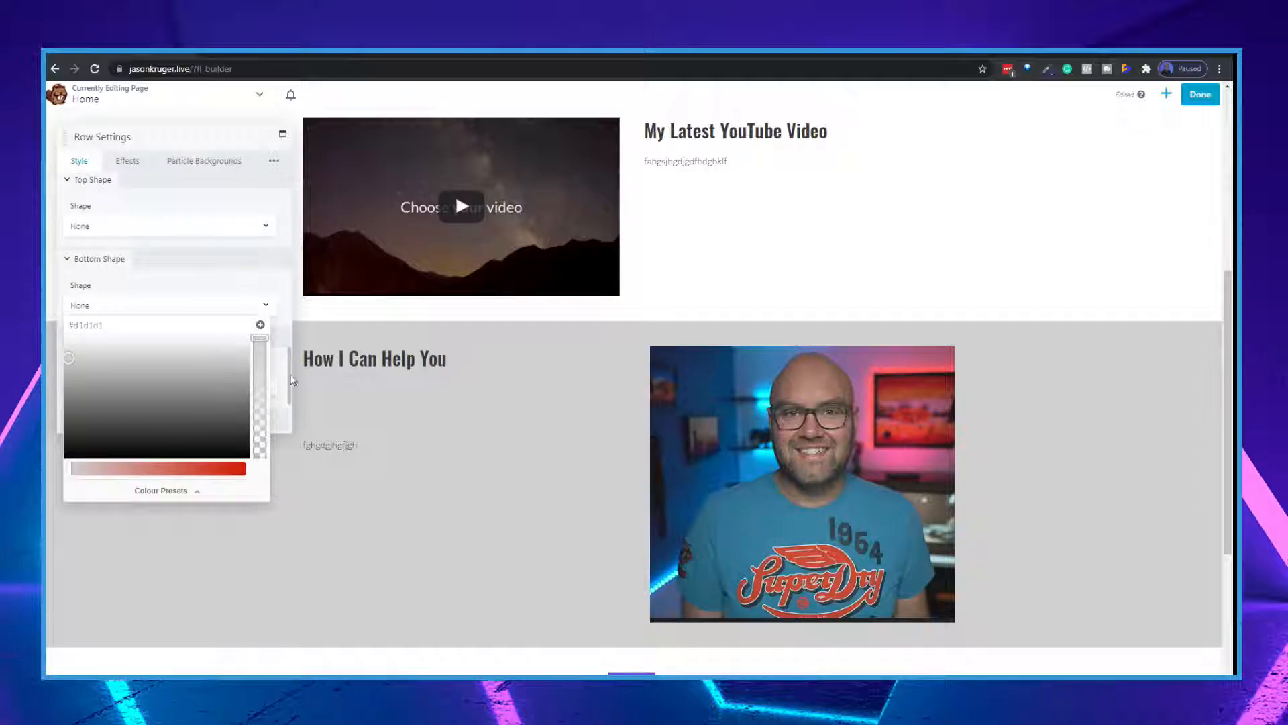
{"action": "left_click", "coordinate": [283, 264]}
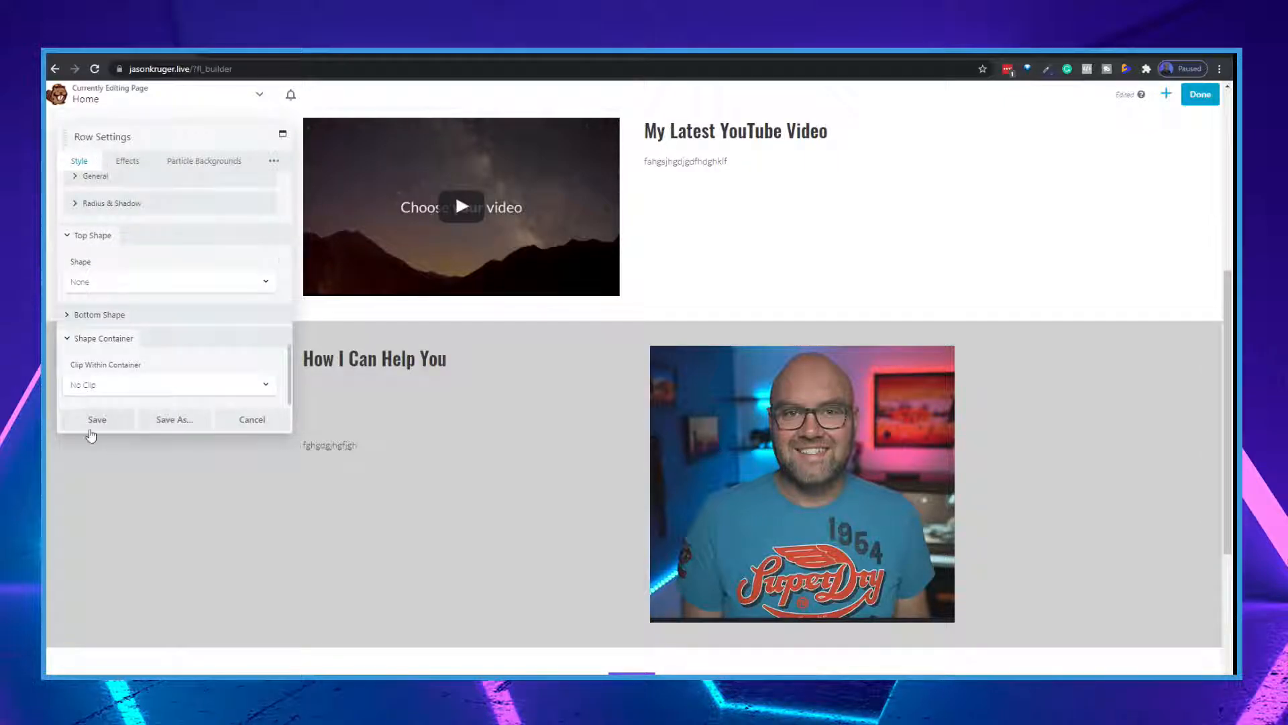
{"action": "left_click", "coordinate": [90, 431]}
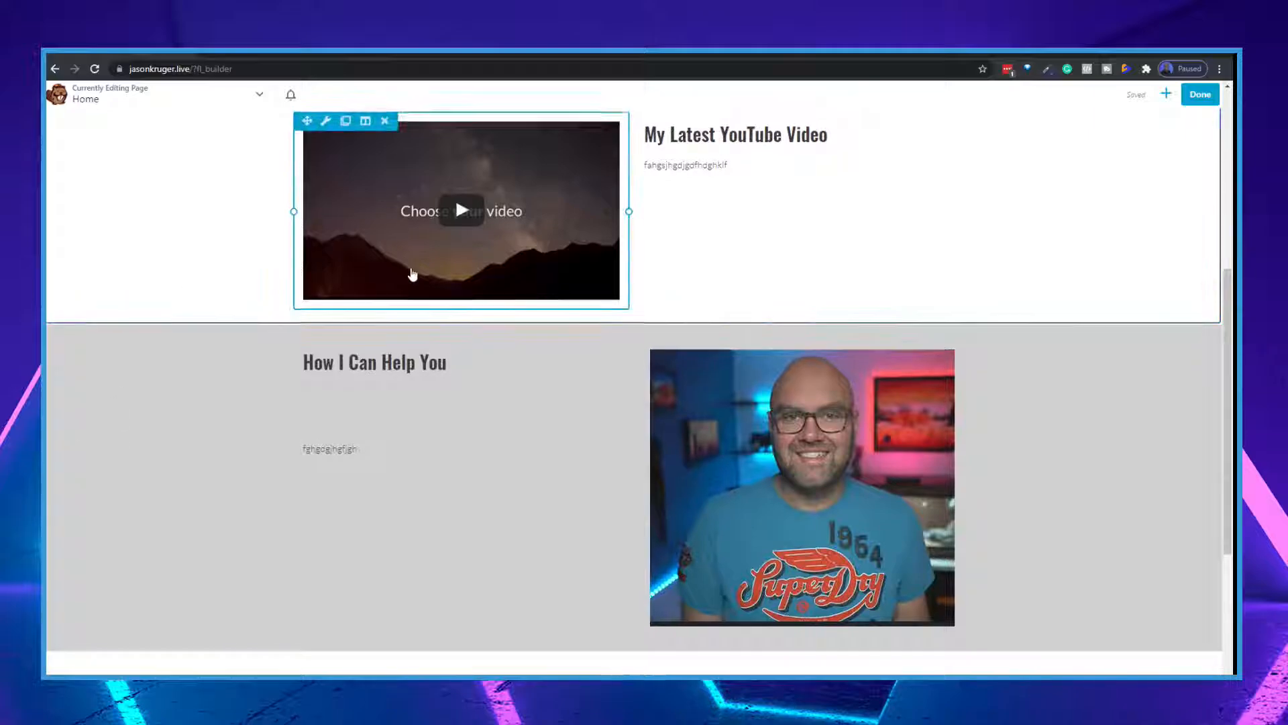
Step: Duplicate the grey "How I Can Help You" row and move one copy below the testimonials row
{"action": "scroll", "coordinate": [409, 268], "scroll_direction": "down", "scroll_amount": 4}
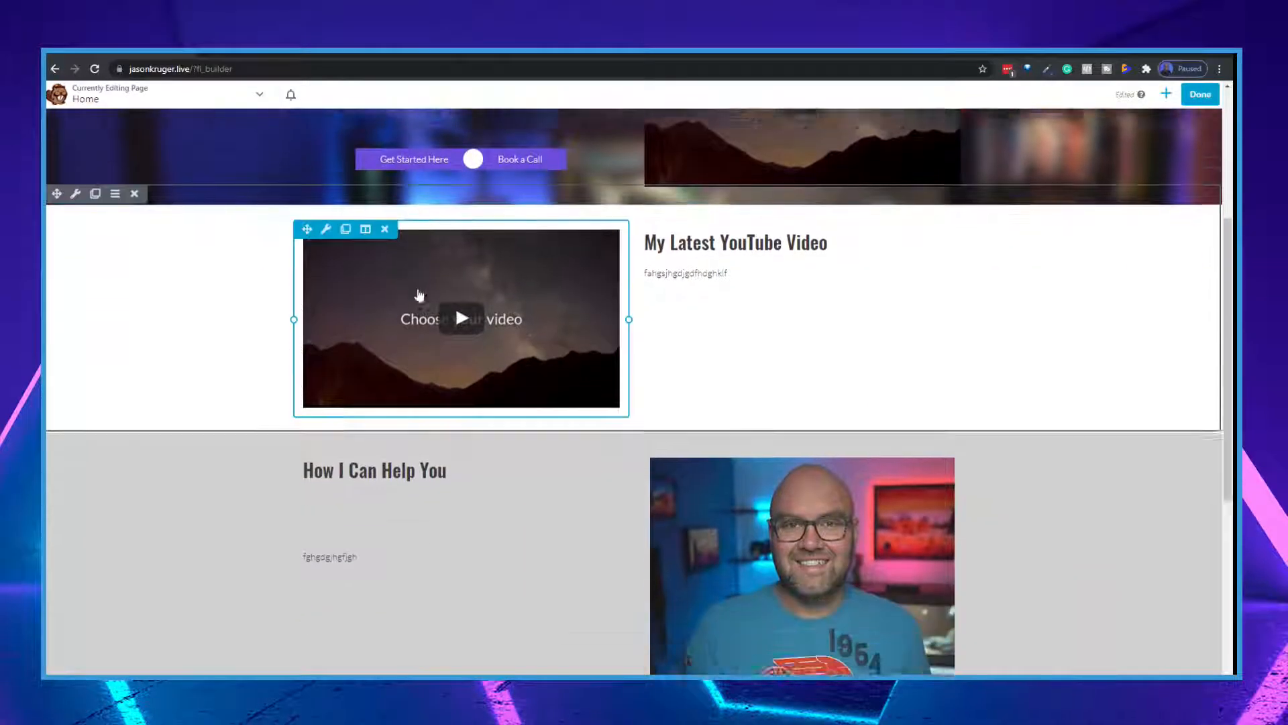
{"action": "scroll", "coordinate": [416, 296], "scroll_direction": "down", "scroll_amount": 5}
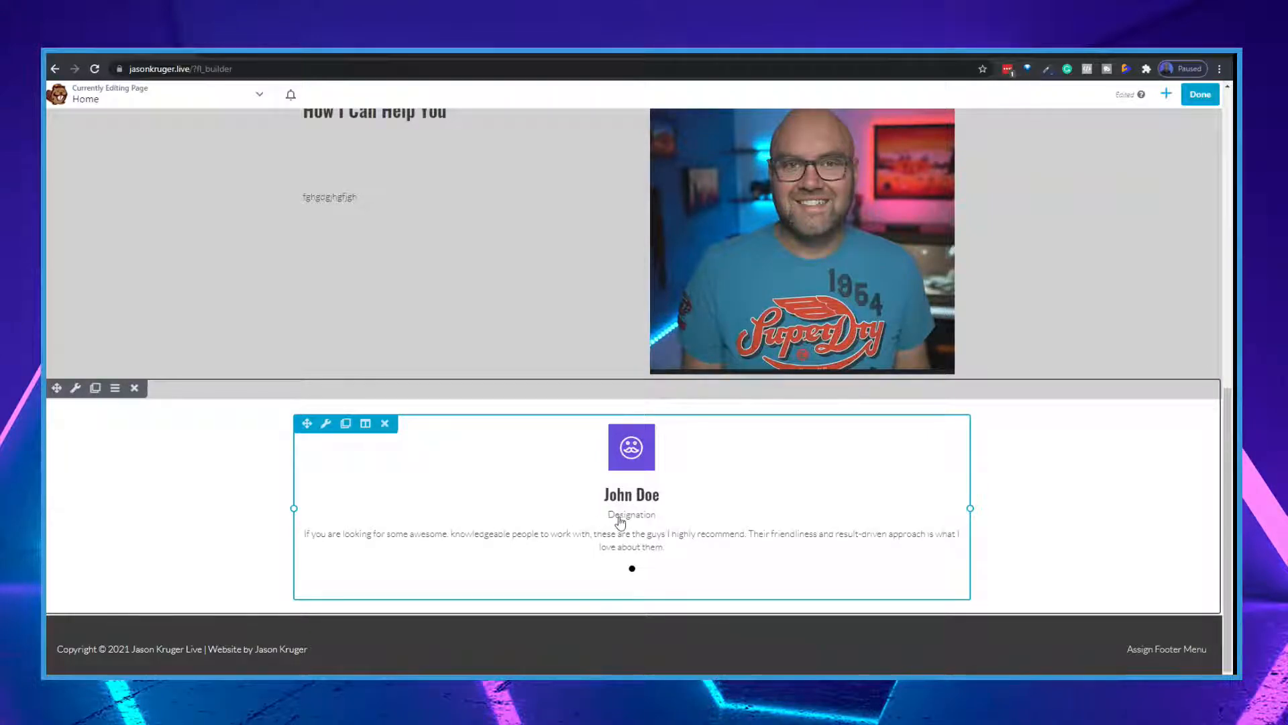
{"action": "scroll", "coordinate": [623, 522], "scroll_direction": "up", "scroll_amount": 3}
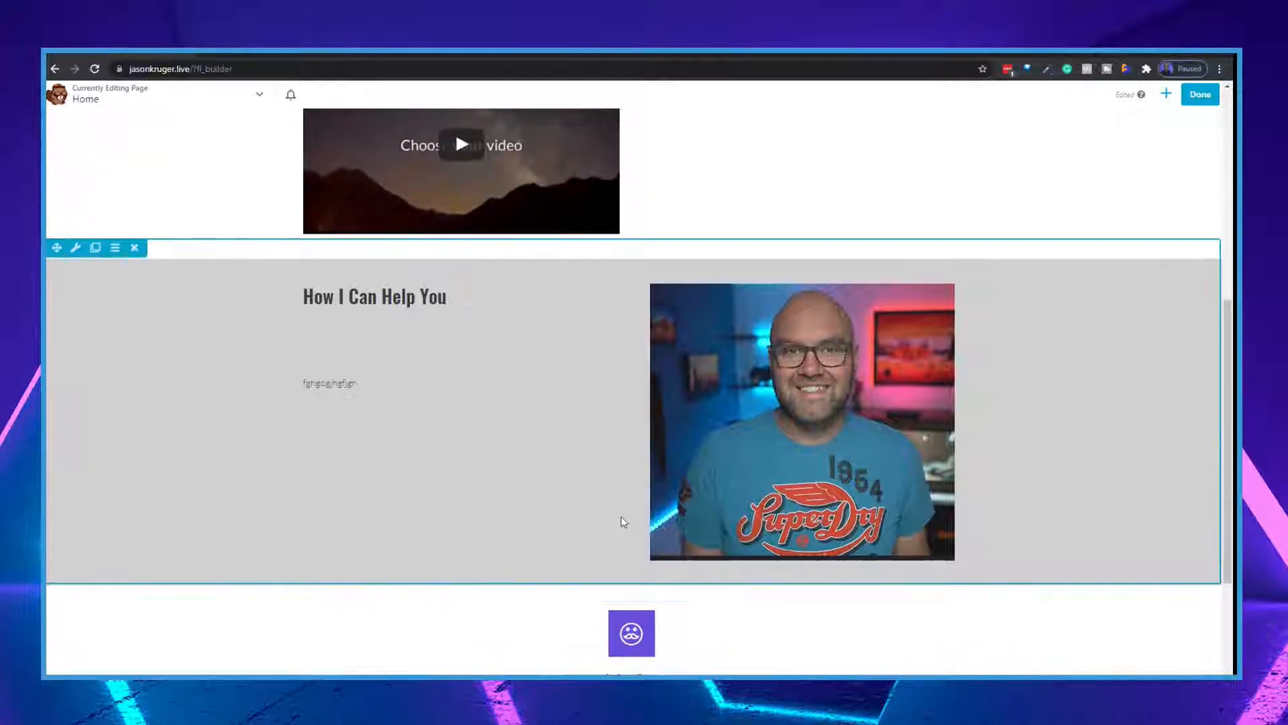
{"action": "scroll", "coordinate": [623, 522], "scroll_direction": "down", "scroll_amount": 3}
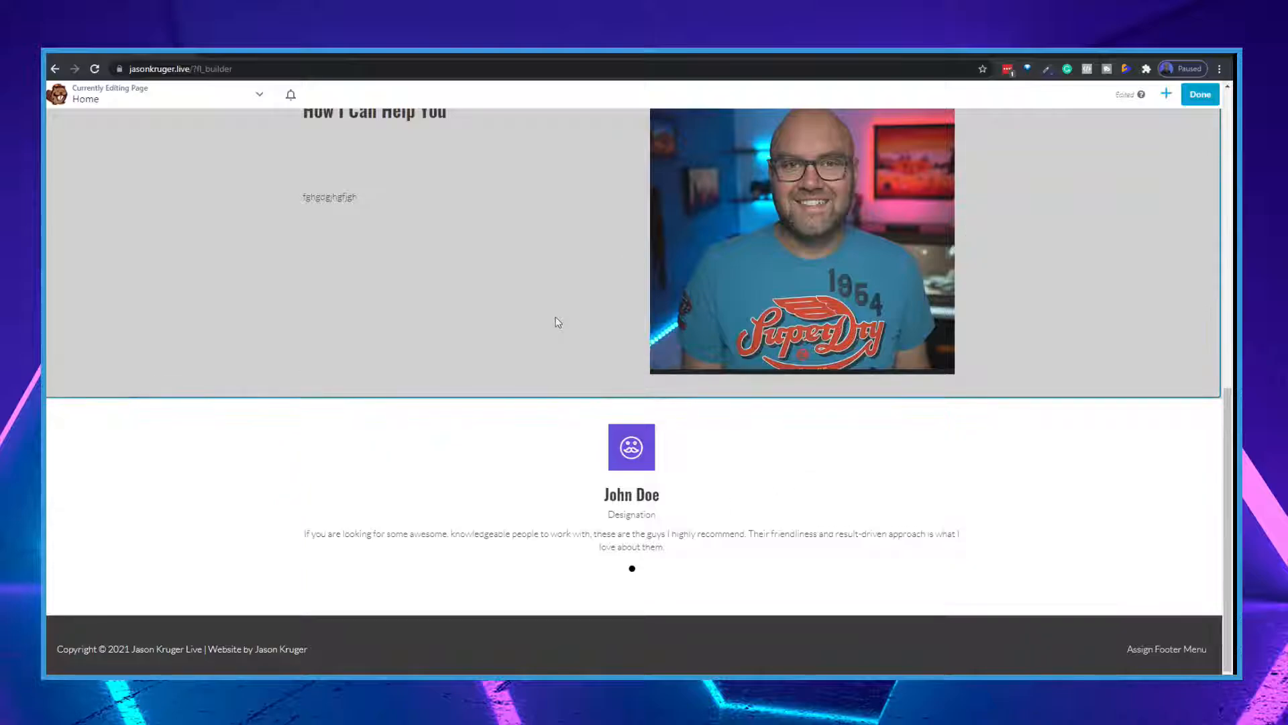
{"action": "scroll", "coordinate": [582, 338], "scroll_direction": "up", "scroll_amount": 1}
{"action": "scroll", "coordinate": [107, 264], "scroll_direction": "up", "scroll_amount": 1}
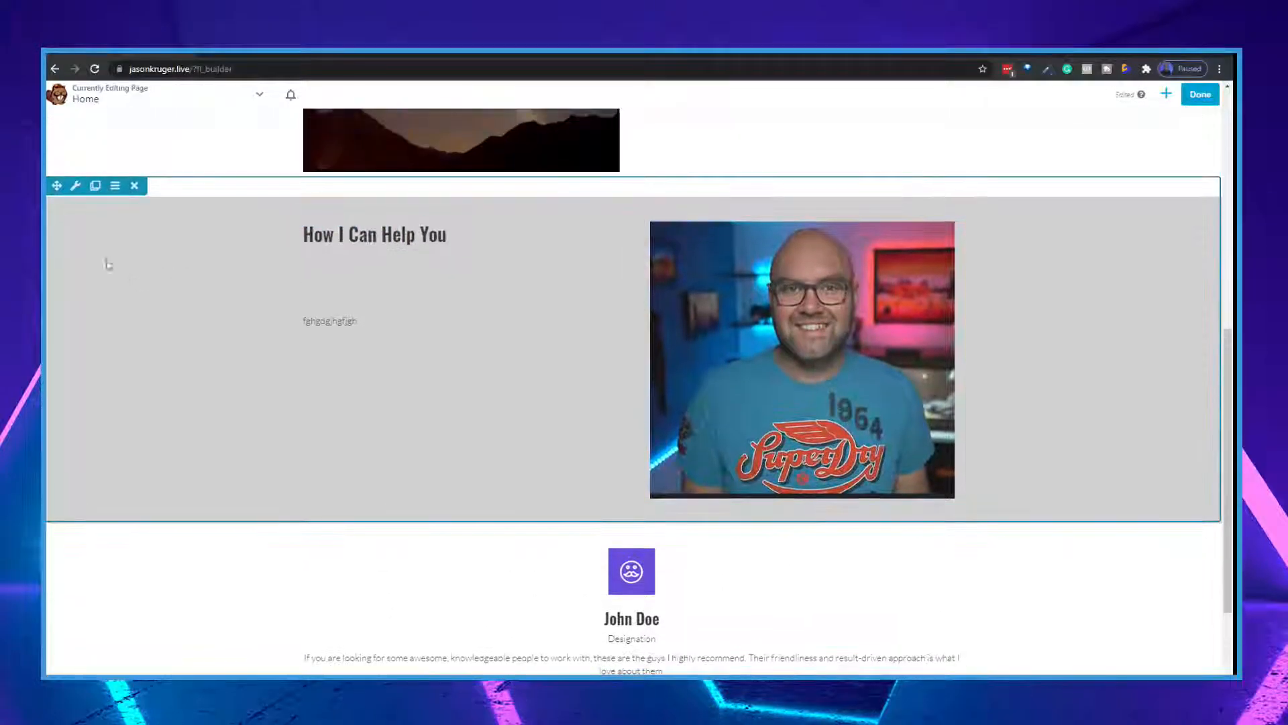
{"action": "left_click", "coordinate": [95, 187]}
{"action": "scroll", "coordinate": [315, 442], "scroll_direction": "down", "scroll_amount": 4}
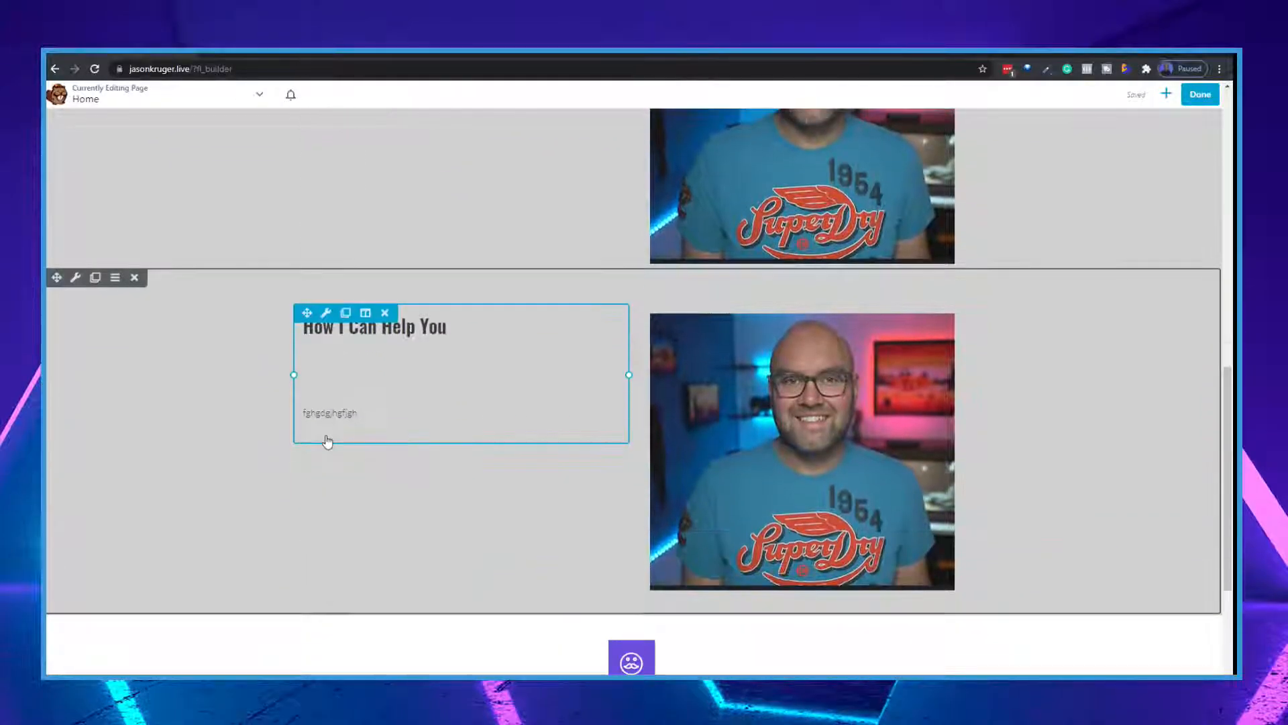
{"action": "left_click_drag", "start_coordinate": [57, 263], "coordinate": [372, 600]}
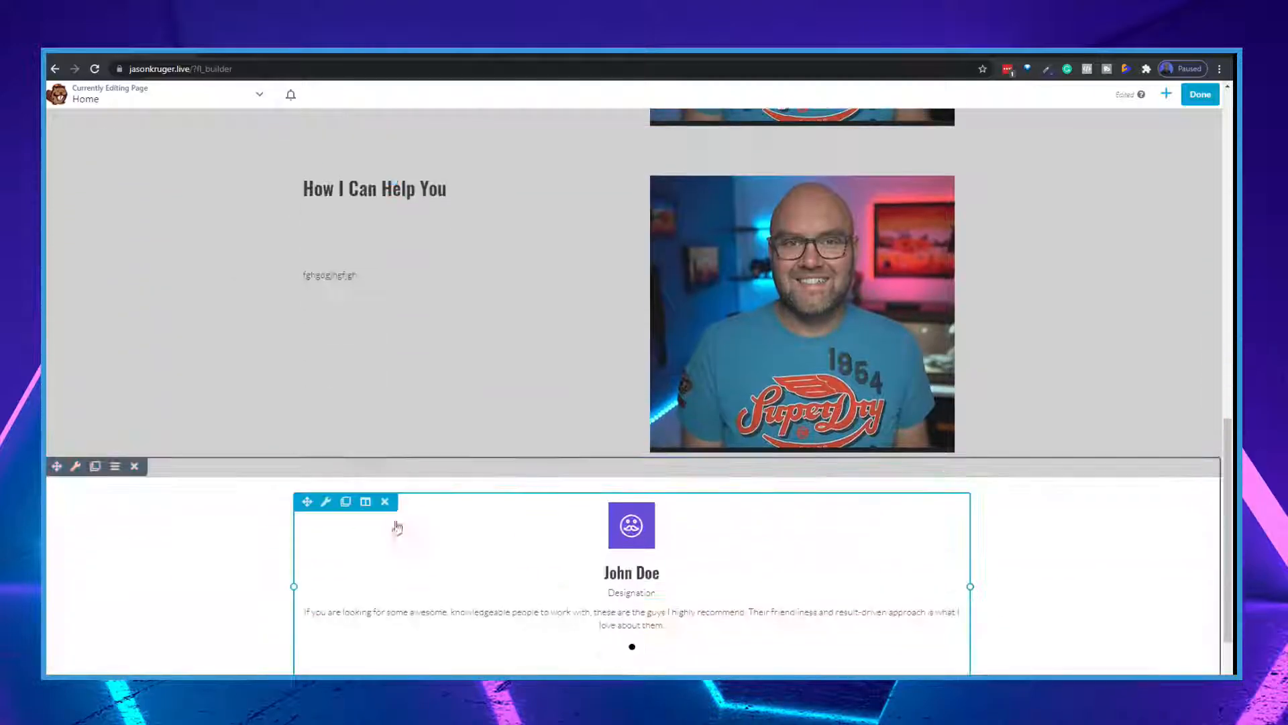
{"action": "left_click_drag", "start_coordinate": [56, 140], "coordinate": [416, 609]}
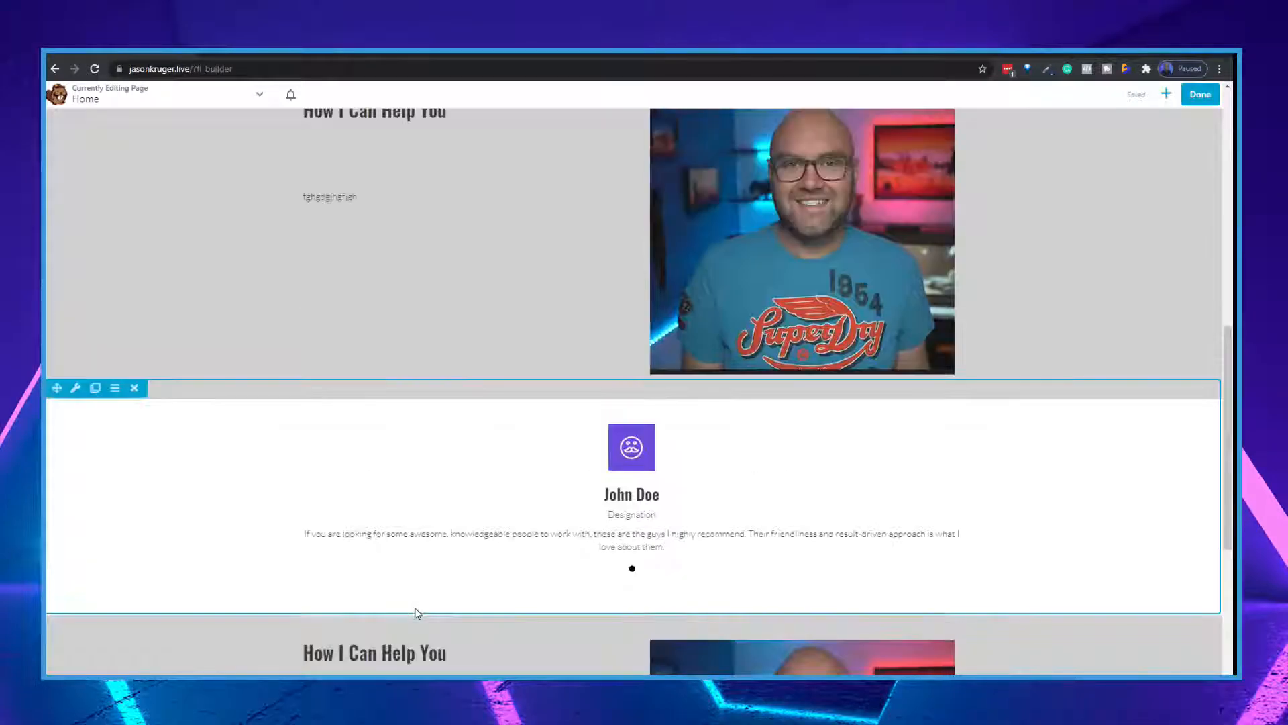
Step: Swap the columns of the lower "How I Can Help You" row so the photo comes before the text
{"action": "scroll", "coordinate": [481, 529], "scroll_direction": "up", "scroll_amount": 3}
{"action": "scroll", "coordinate": [491, 541], "scroll_direction": "down", "scroll_amount": 7}
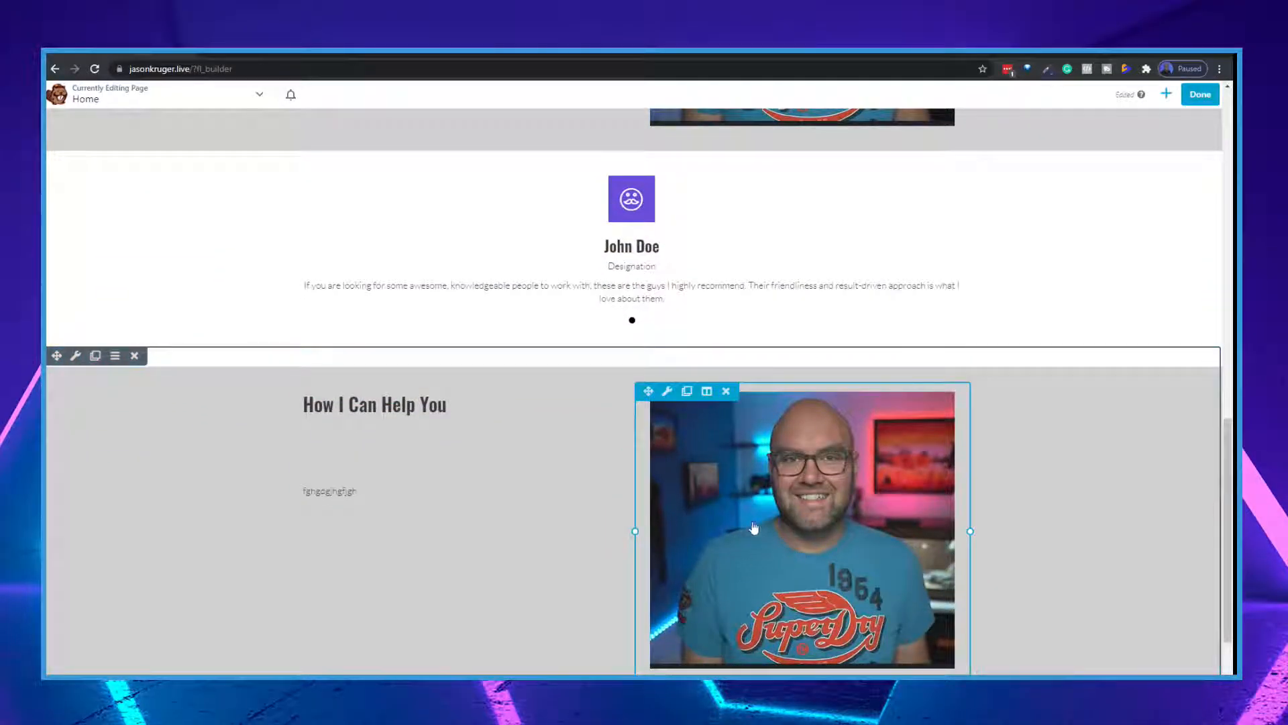
{"action": "left_click_drag", "start_coordinate": [648, 391], "coordinate": [750, 326]}
{"action": "scroll", "coordinate": [329, 449], "scroll_direction": "down", "scroll_amount": 4}
Step: Replace the heading in the lower grey row's text module with "Training" and save the module
{"action": "left_click", "coordinate": [828, 339]}
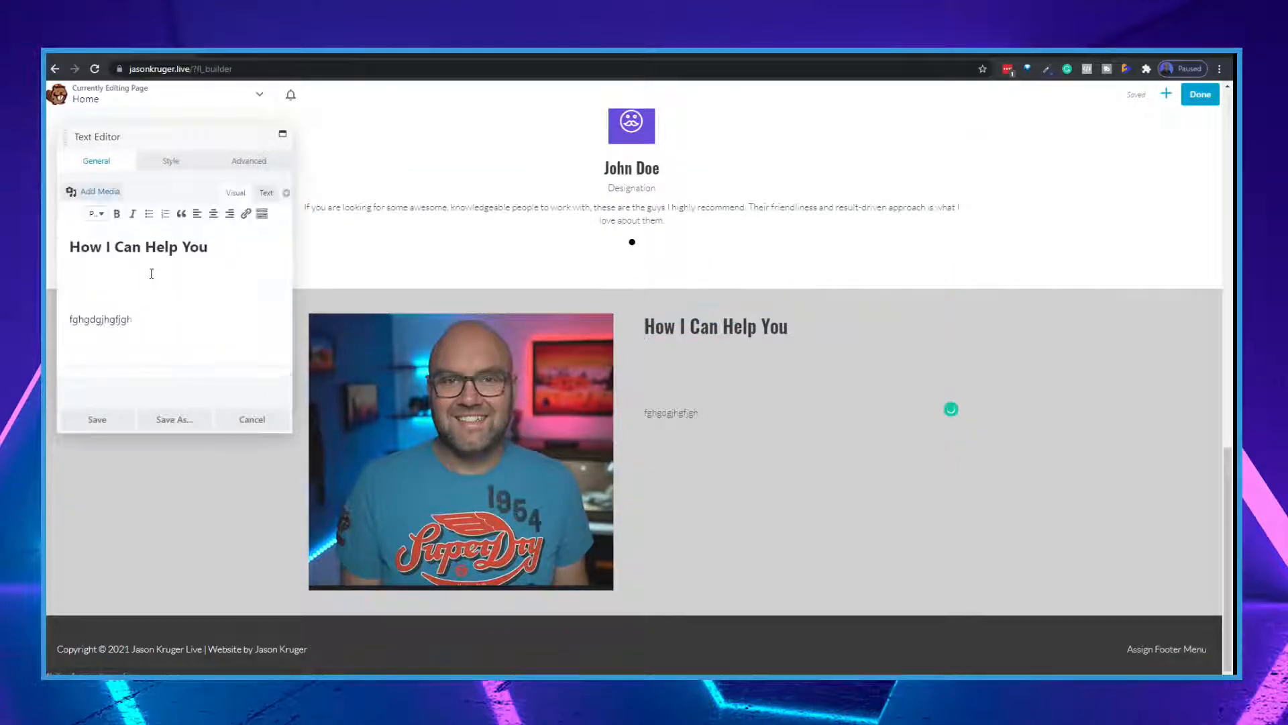
{"action": "left_click_drag", "start_coordinate": [191, 247], "coordinate": [71, 234]}
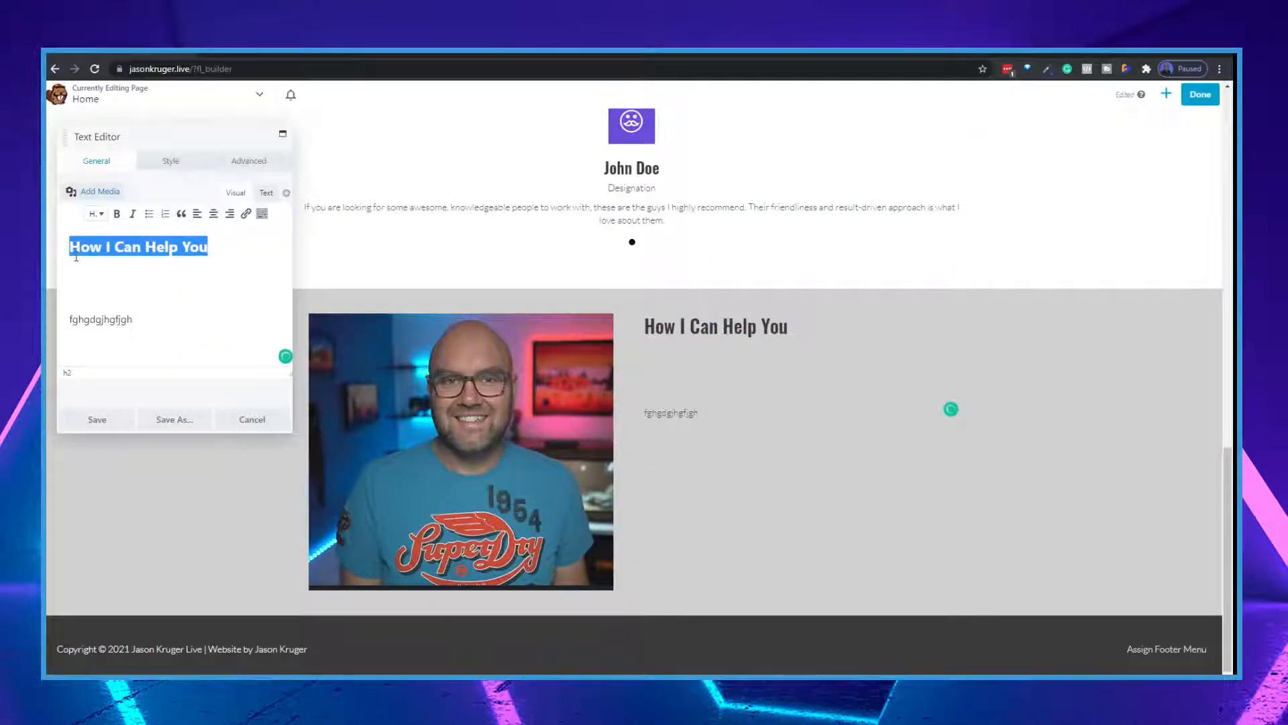
{"action": "type", "text": "Trainin"}
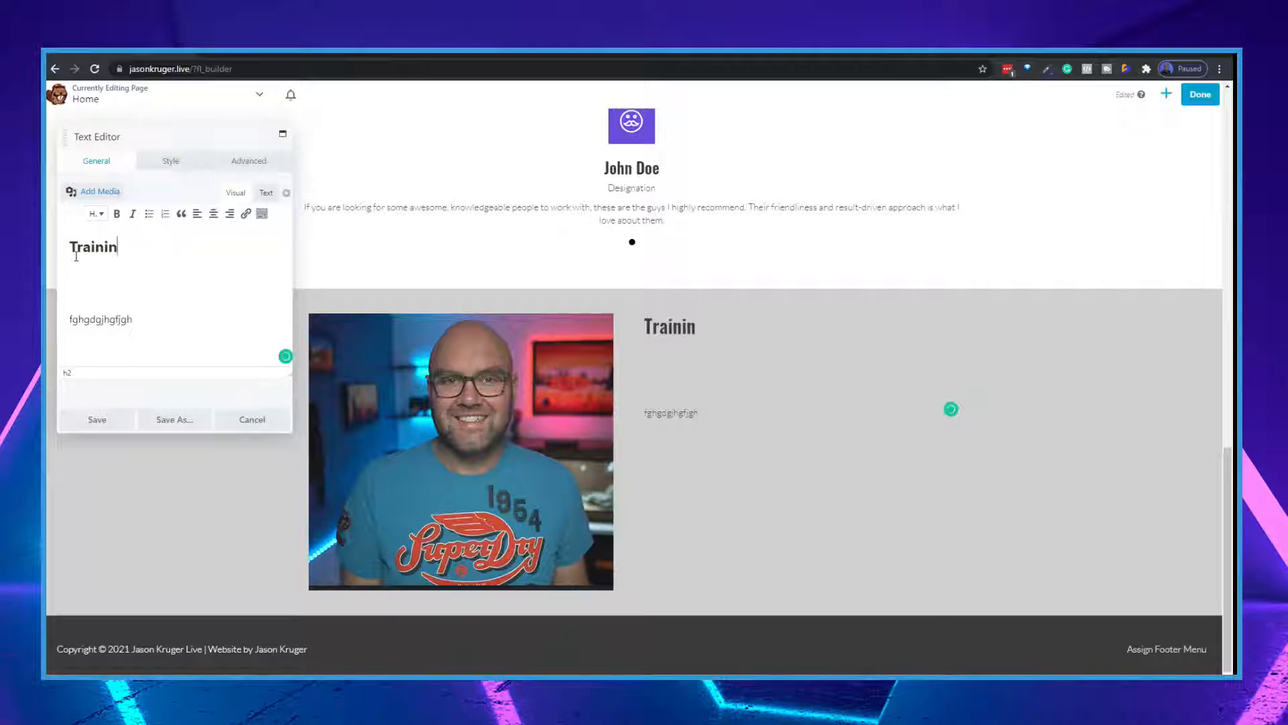
{"action": "type", "text": "g"}
{"action": "left_click", "coordinate": [97, 419]}
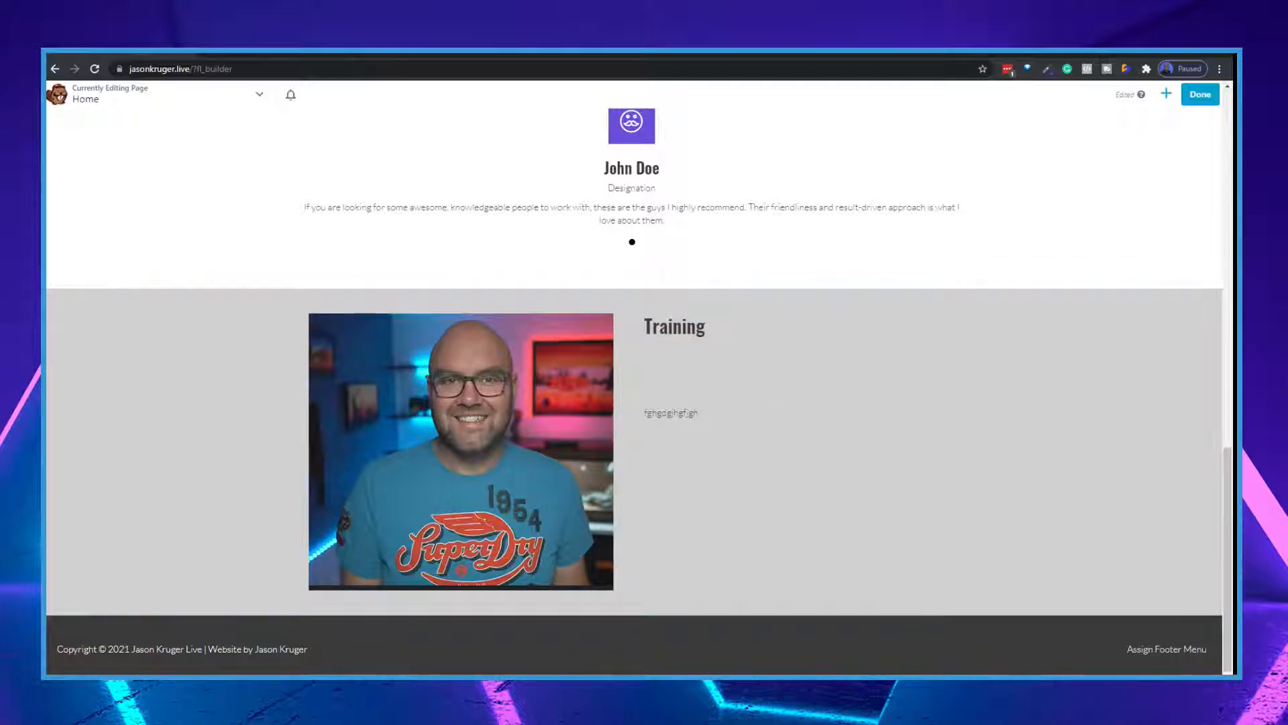
Step: Add a UABB Advanced Posts module in a new row below the Training row
{"action": "left_click", "coordinate": [1167, 95]}
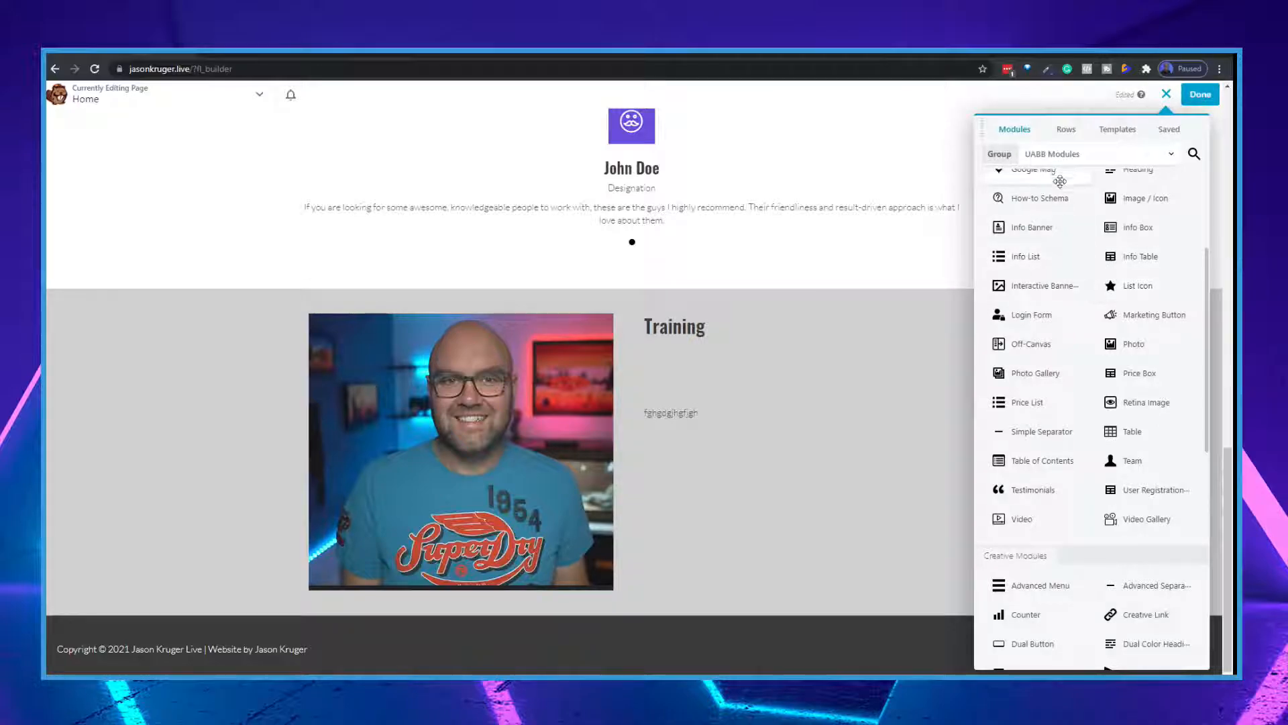
{"action": "scroll", "coordinate": [1065, 345], "scroll_direction": "up", "scroll_amount": 3}
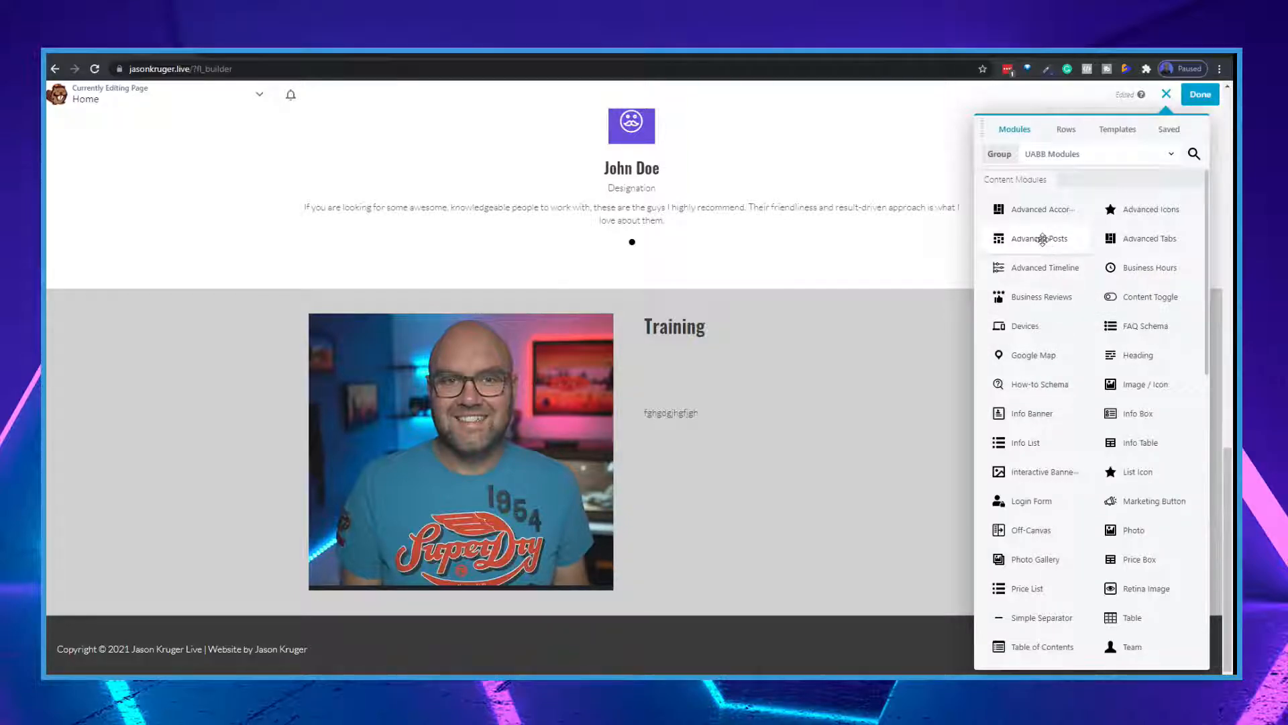
{"action": "left_click_drag", "start_coordinate": [1038, 239], "coordinate": [698, 606]}
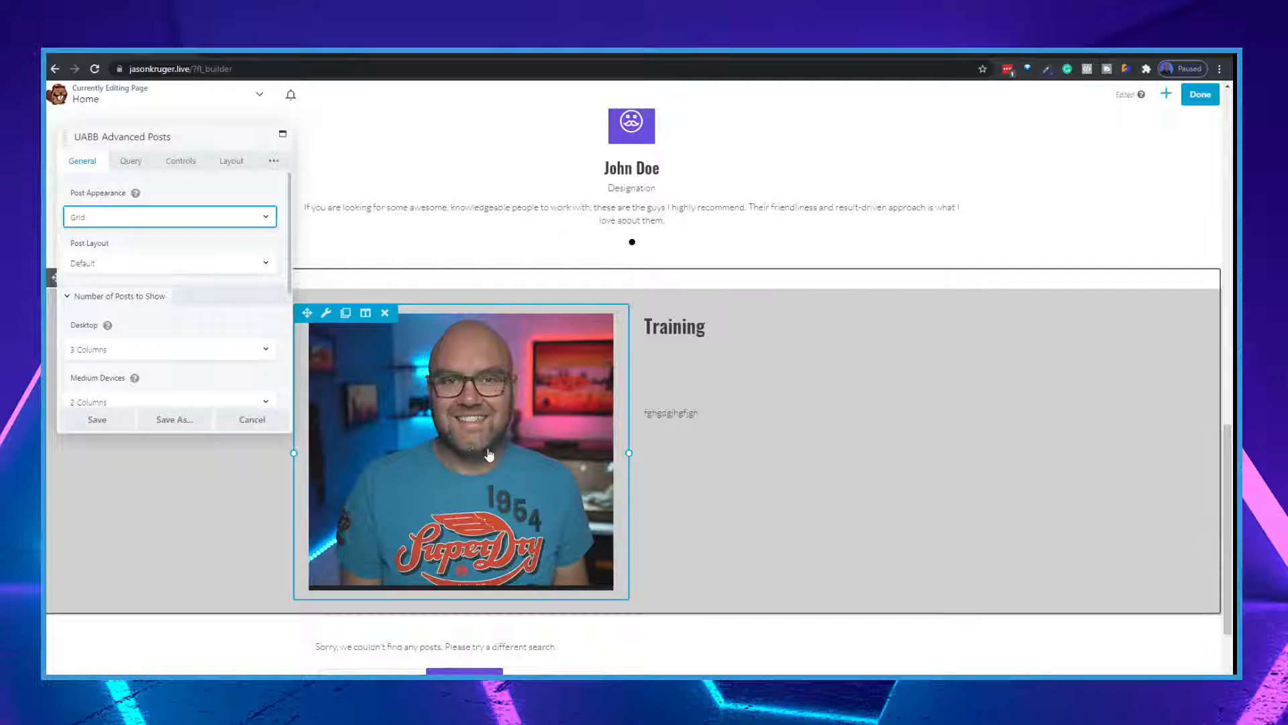
Step: Set the Advanced Posts module's posts count to 3 in its custom query
{"action": "scroll", "coordinate": [556, 446], "scroll_direction": "down", "scroll_amount": 2}
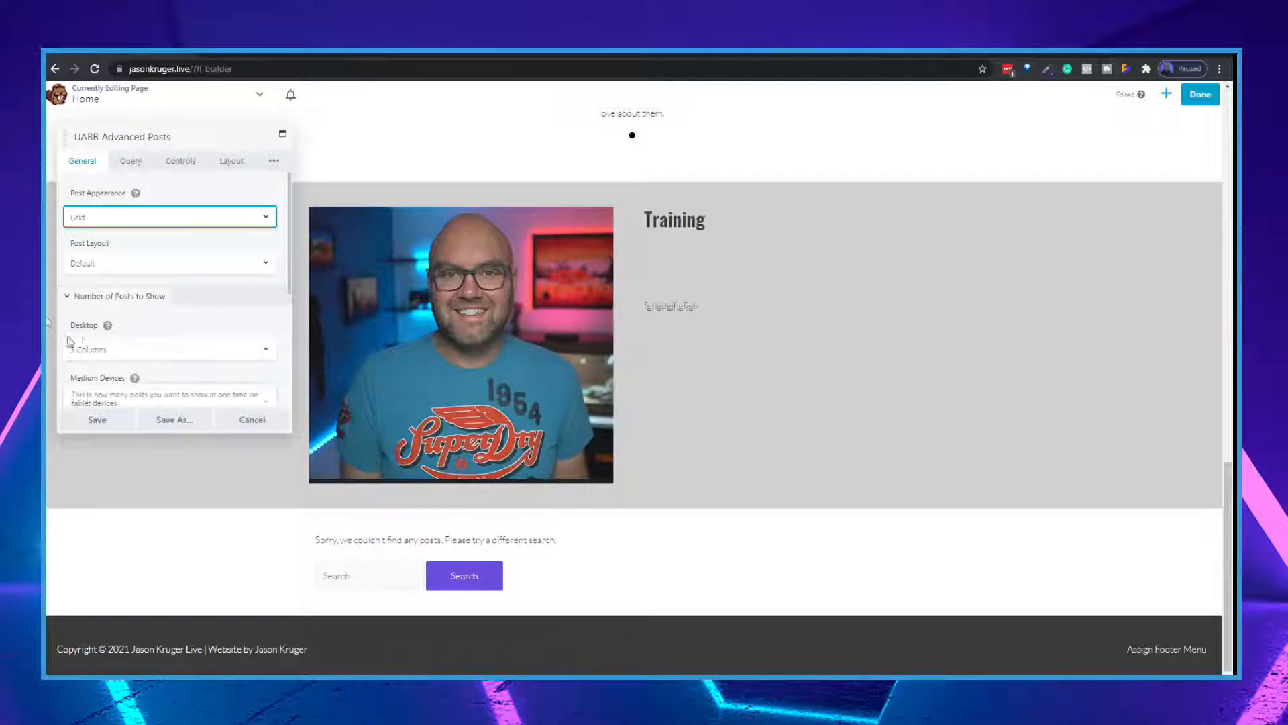
{"action": "scroll", "coordinate": [148, 354], "scroll_direction": "down", "scroll_amount": 1}
{"action": "scroll", "coordinate": [170, 358], "scroll_direction": "down", "scroll_amount": 1}
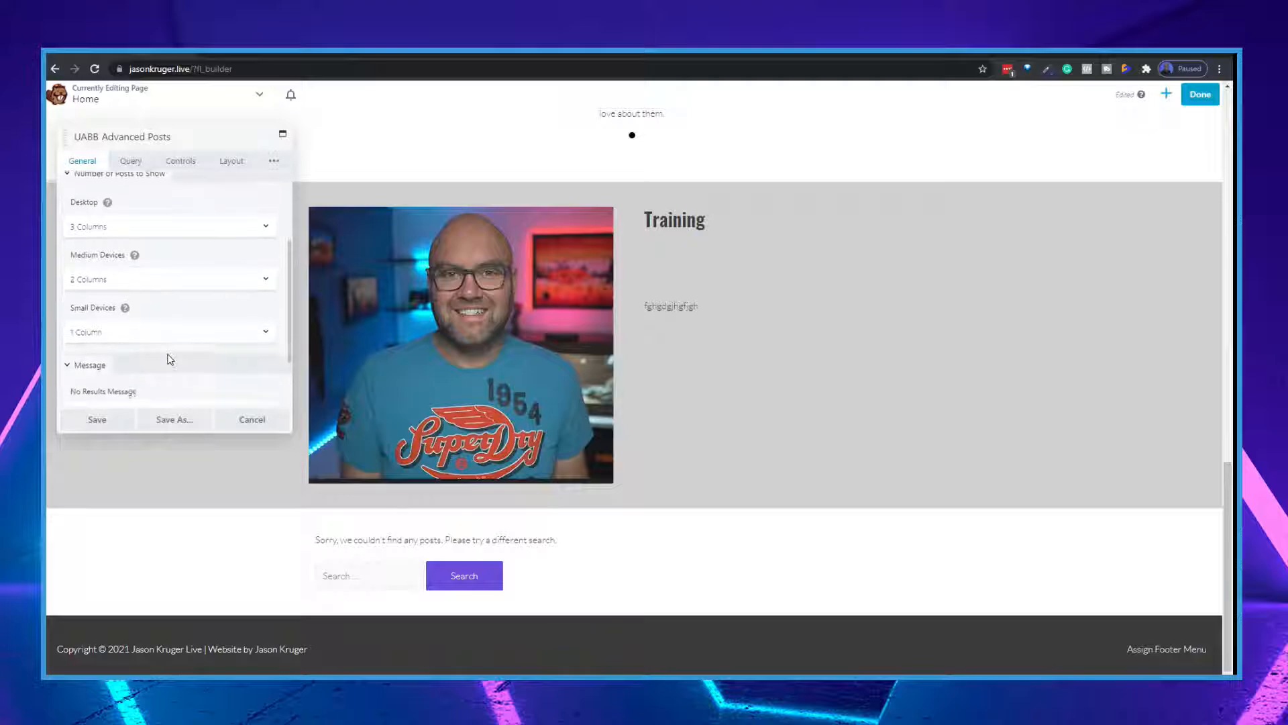
{"action": "scroll", "coordinate": [167, 360], "scroll_direction": "up", "scroll_amount": 2}
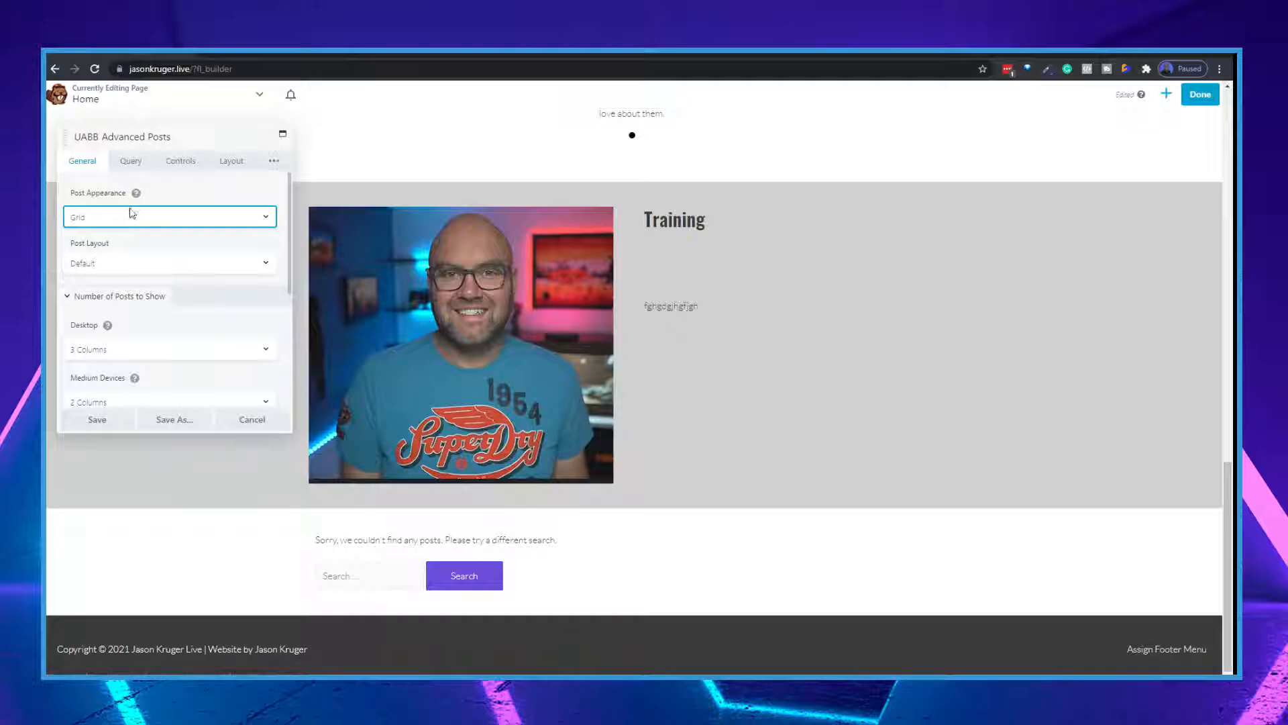
{"action": "scroll", "coordinate": [133, 214], "scroll_direction": "down", "scroll_amount": 3}
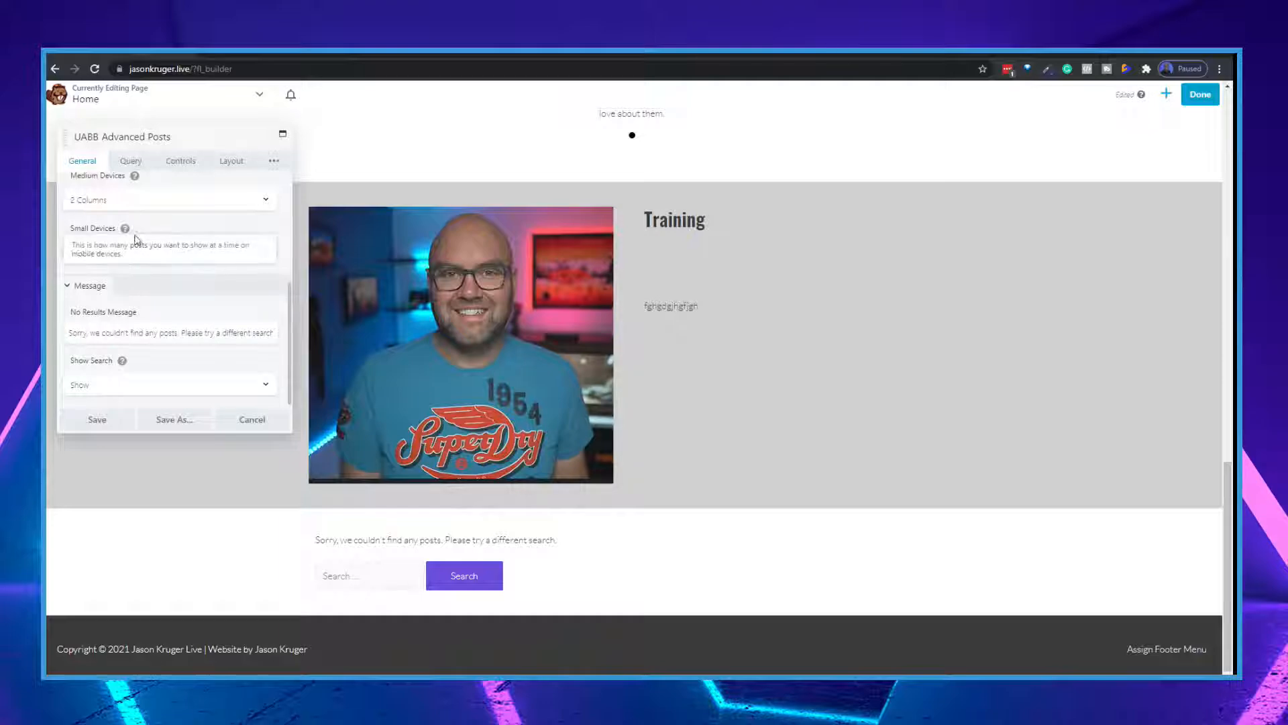
{"action": "scroll", "coordinate": [171, 316], "scroll_direction": "up", "scroll_amount": 3}
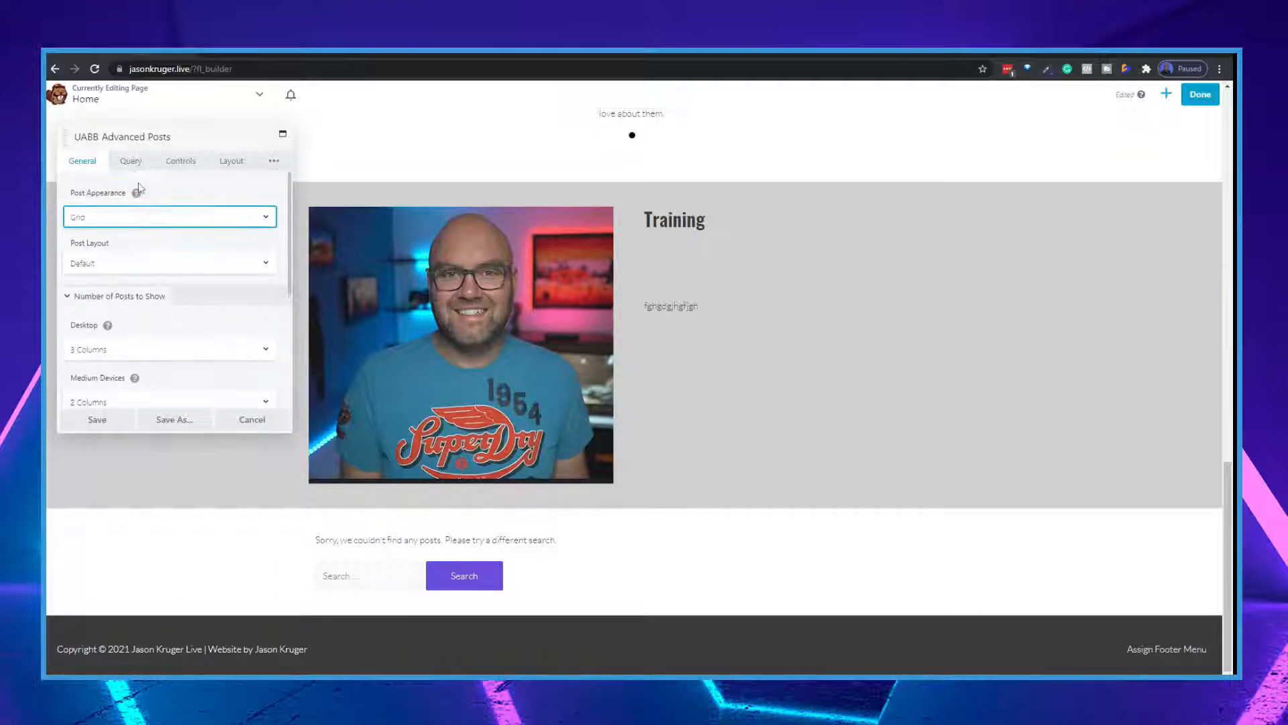
{"action": "left_click", "coordinate": [130, 162]}
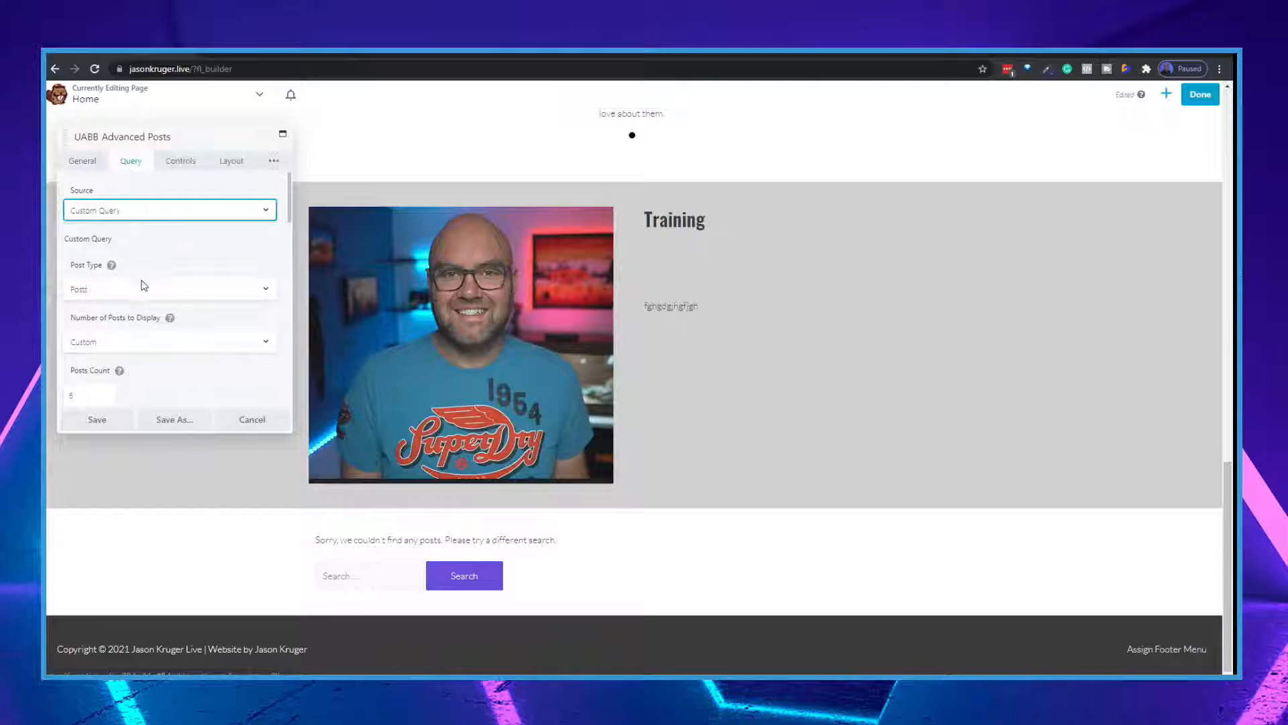
{"action": "scroll", "coordinate": [143, 365], "scroll_direction": "down", "scroll_amount": 1}
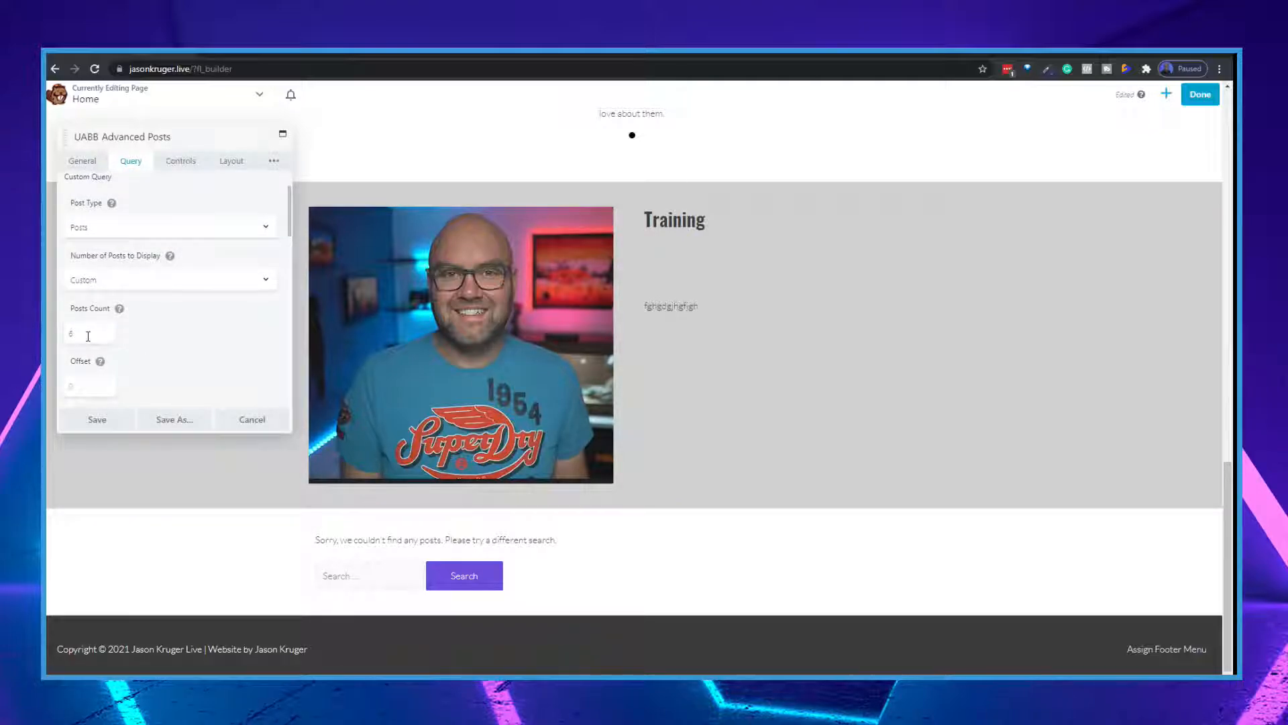
{"action": "type", "text": "3"}
{"action": "scroll", "coordinate": [172, 320], "scroll_direction": "up", "scroll_amount": 1}
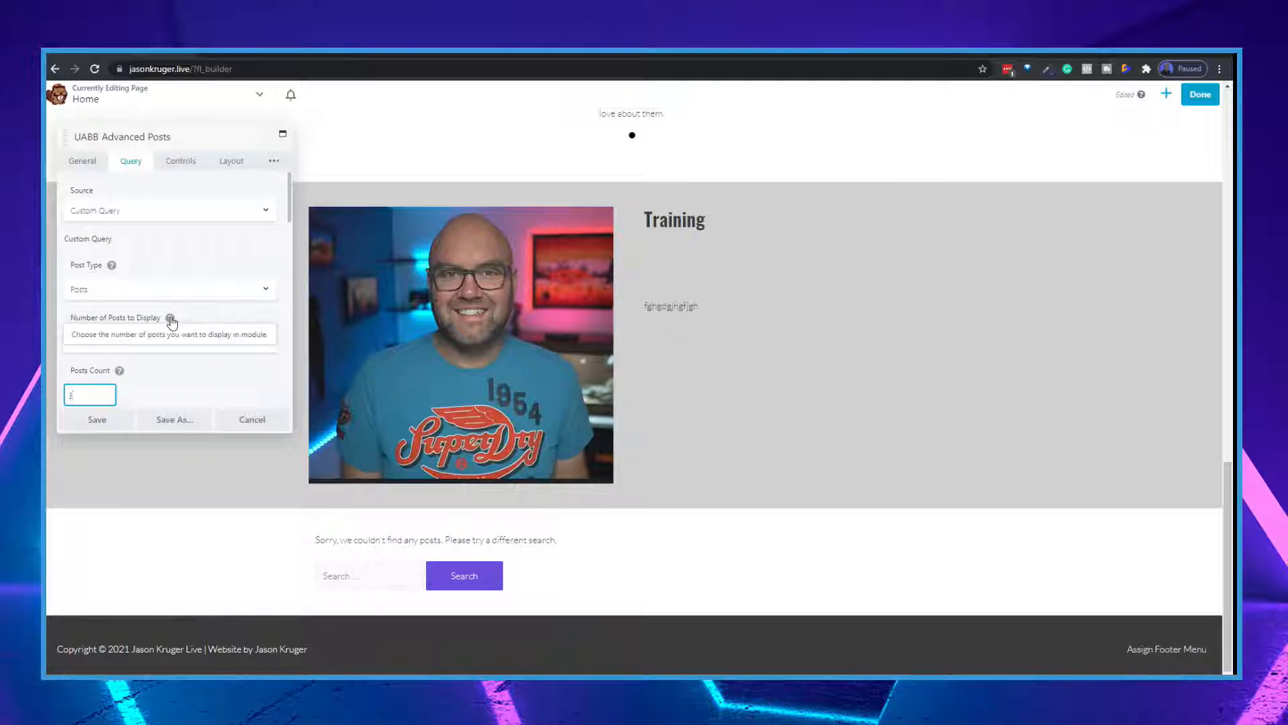
Step: Review the sorting, taxonomy and filter options of the posts query and save the Advanced Posts module
{"action": "scroll", "coordinate": [172, 321], "scroll_direction": "down", "scroll_amount": 4}
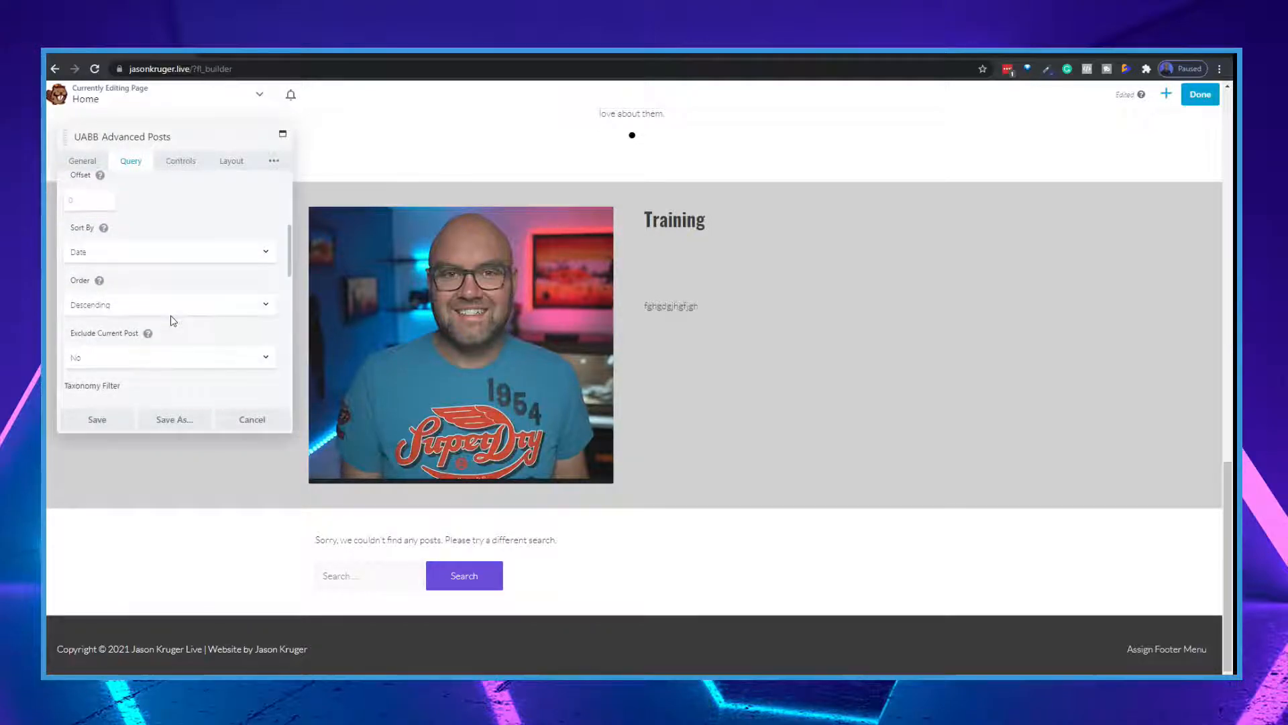
{"action": "scroll", "coordinate": [166, 270], "scroll_direction": "down", "scroll_amount": 2}
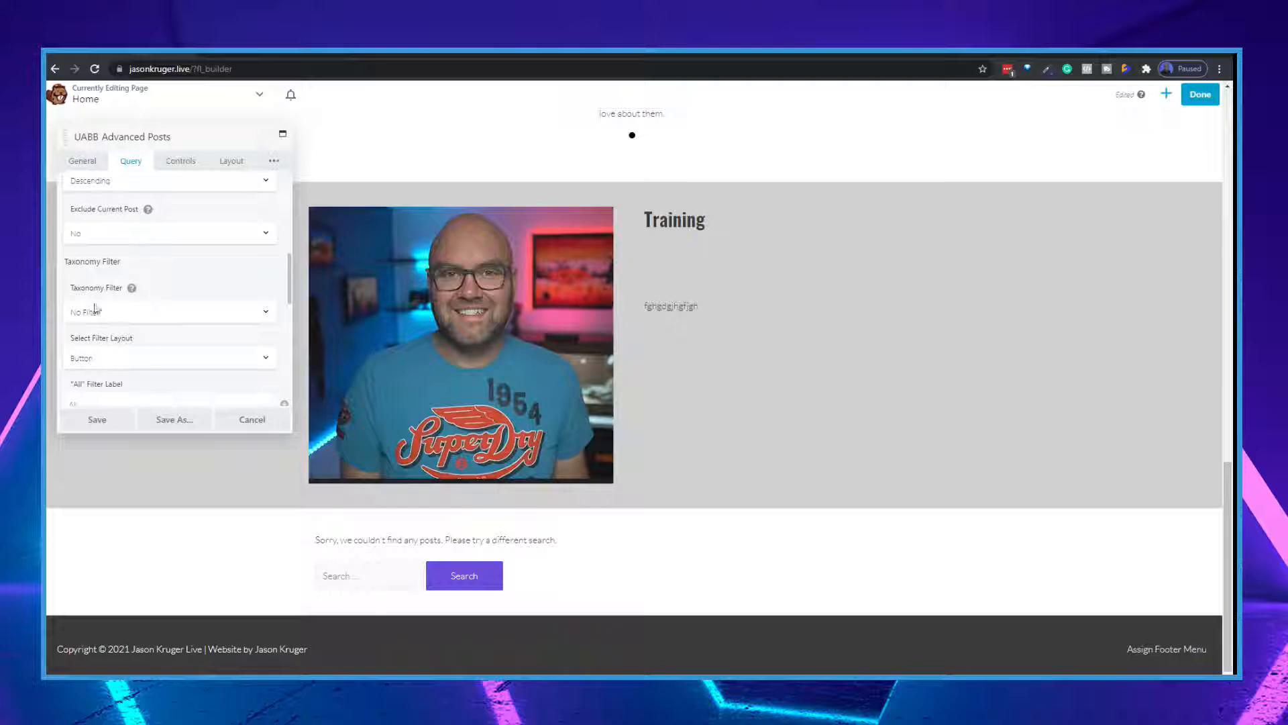
{"action": "scroll", "coordinate": [133, 354], "scroll_direction": "down", "scroll_amount": 2}
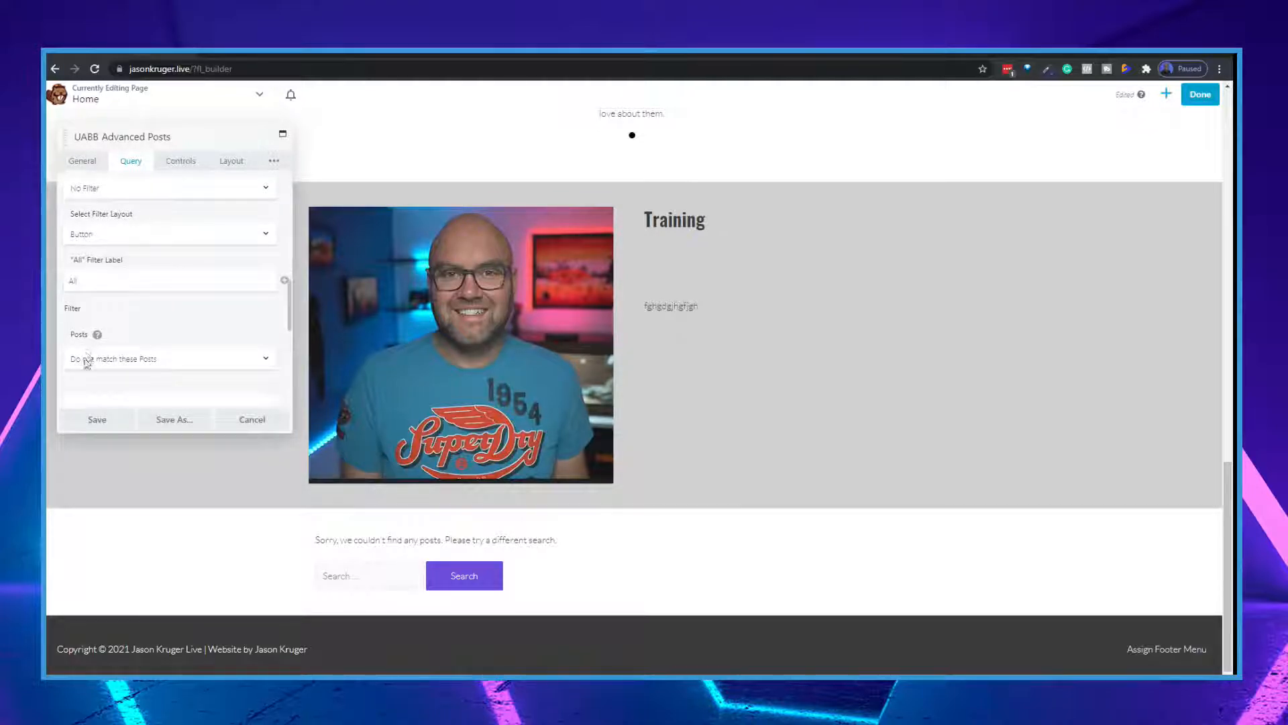
{"action": "scroll", "coordinate": [172, 316], "scroll_direction": "down", "scroll_amount": 2}
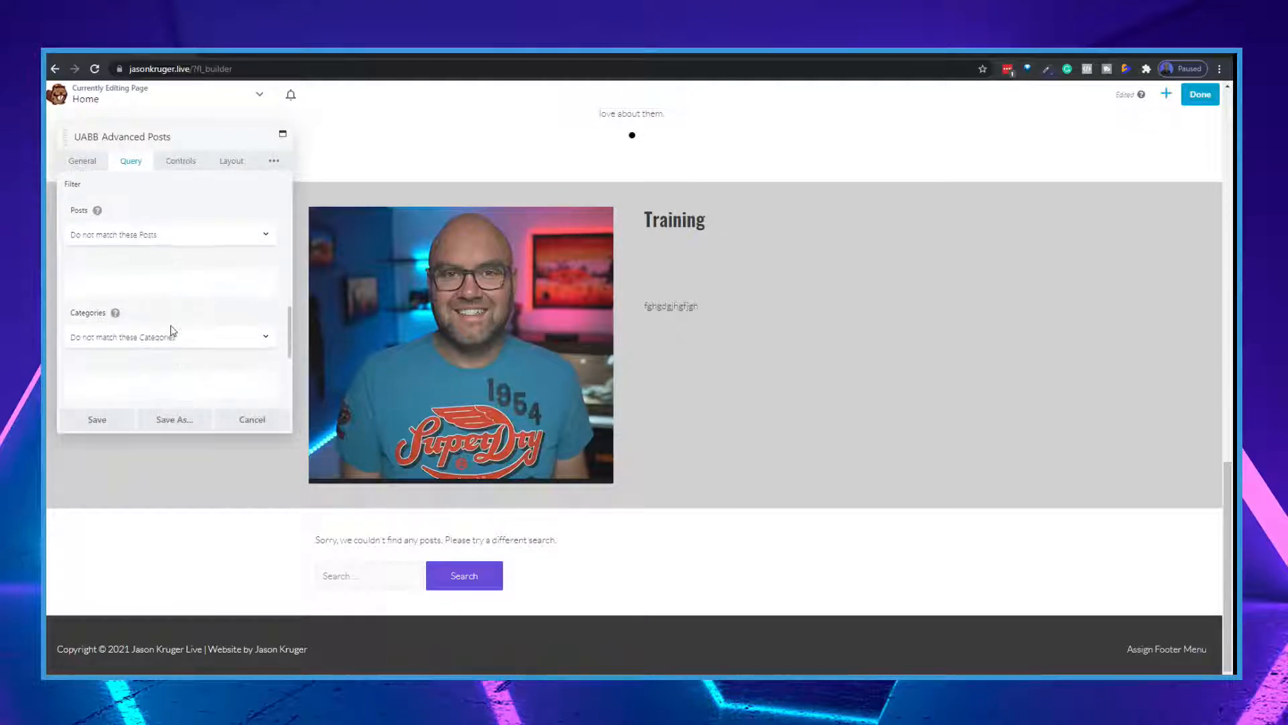
{"action": "scroll", "coordinate": [164, 356], "scroll_direction": "down", "scroll_amount": 1}
{"action": "scroll", "coordinate": [168, 349], "scroll_direction": "down", "scroll_amount": 2}
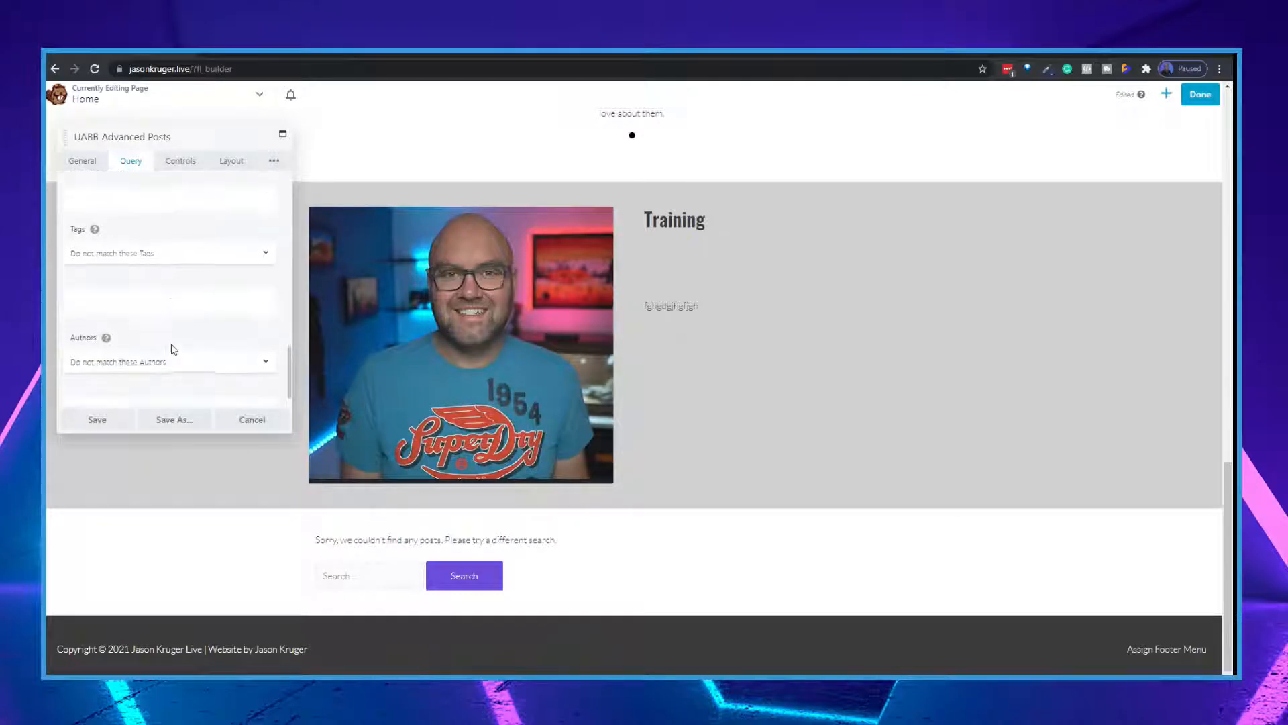
{"action": "scroll", "coordinate": [180, 366], "scroll_direction": "down", "scroll_amount": 1}
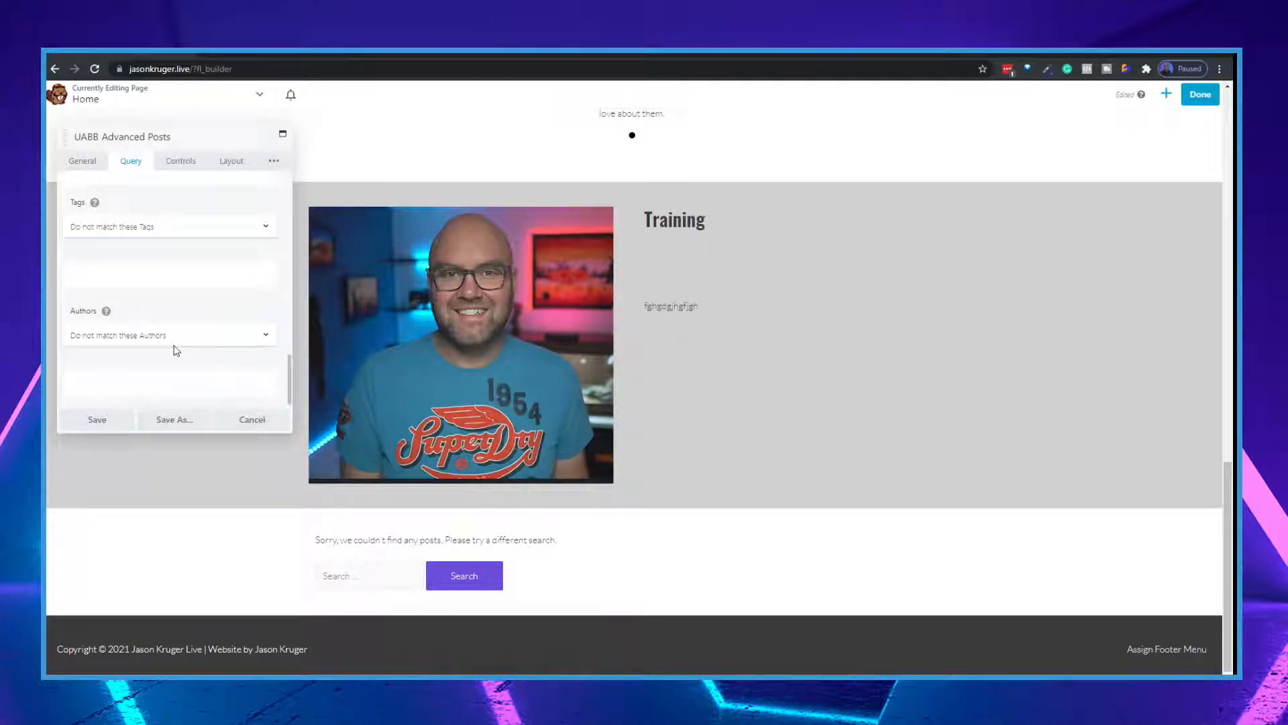
{"action": "scroll", "coordinate": [176, 350], "scroll_direction": "up", "scroll_amount": 6}
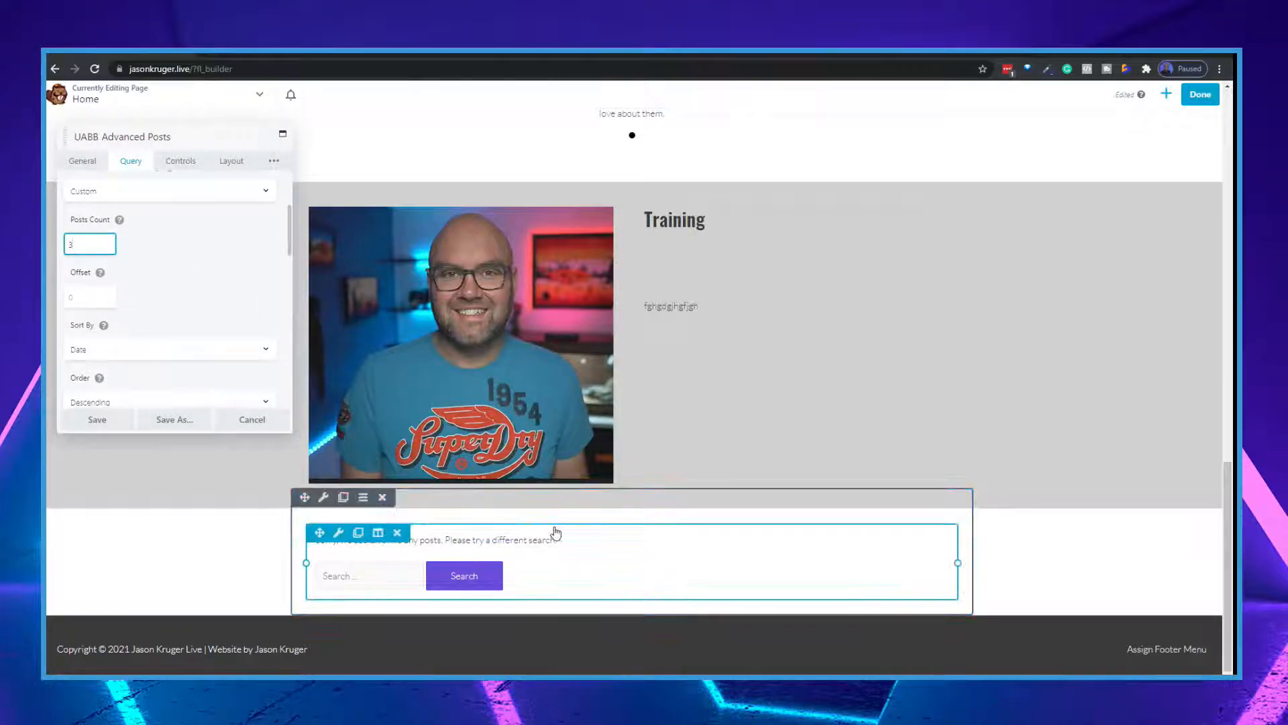
{"action": "left_click", "coordinate": [97, 421]}
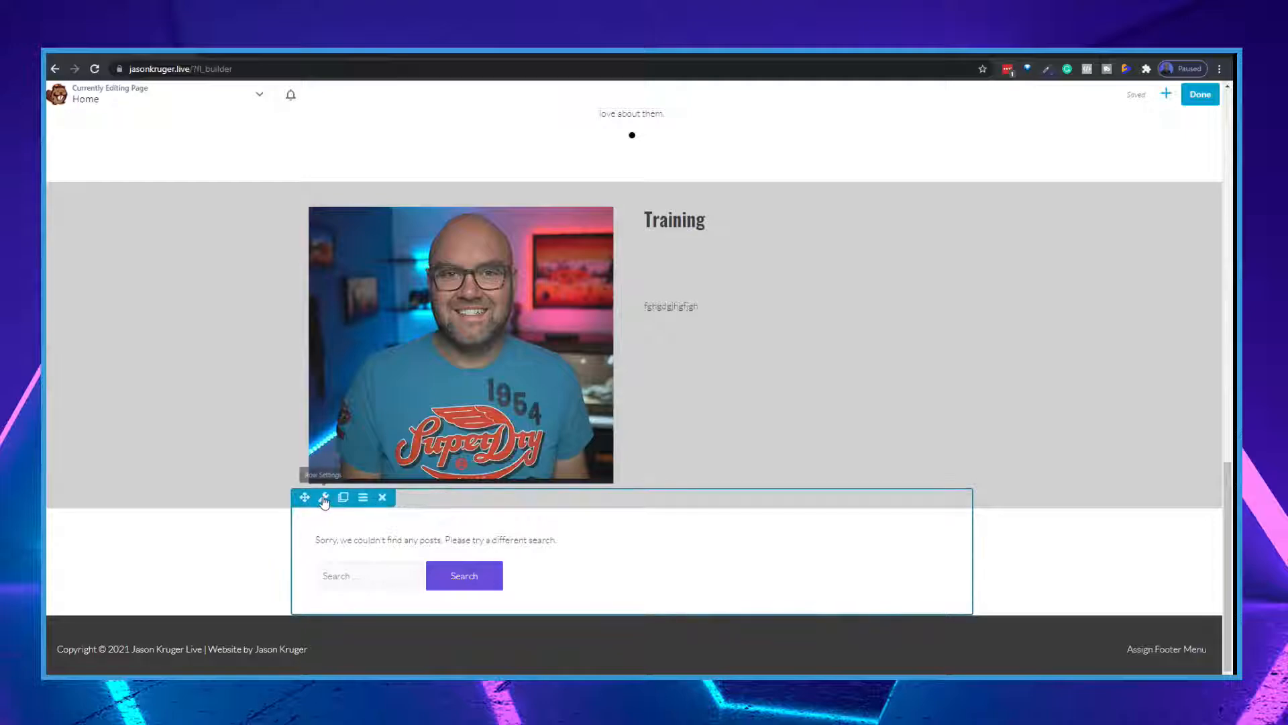
Step: Set the width of the row holding the Advanced Posts module to Full Width and save the row settings
{"action": "left_click", "coordinate": [324, 498]}
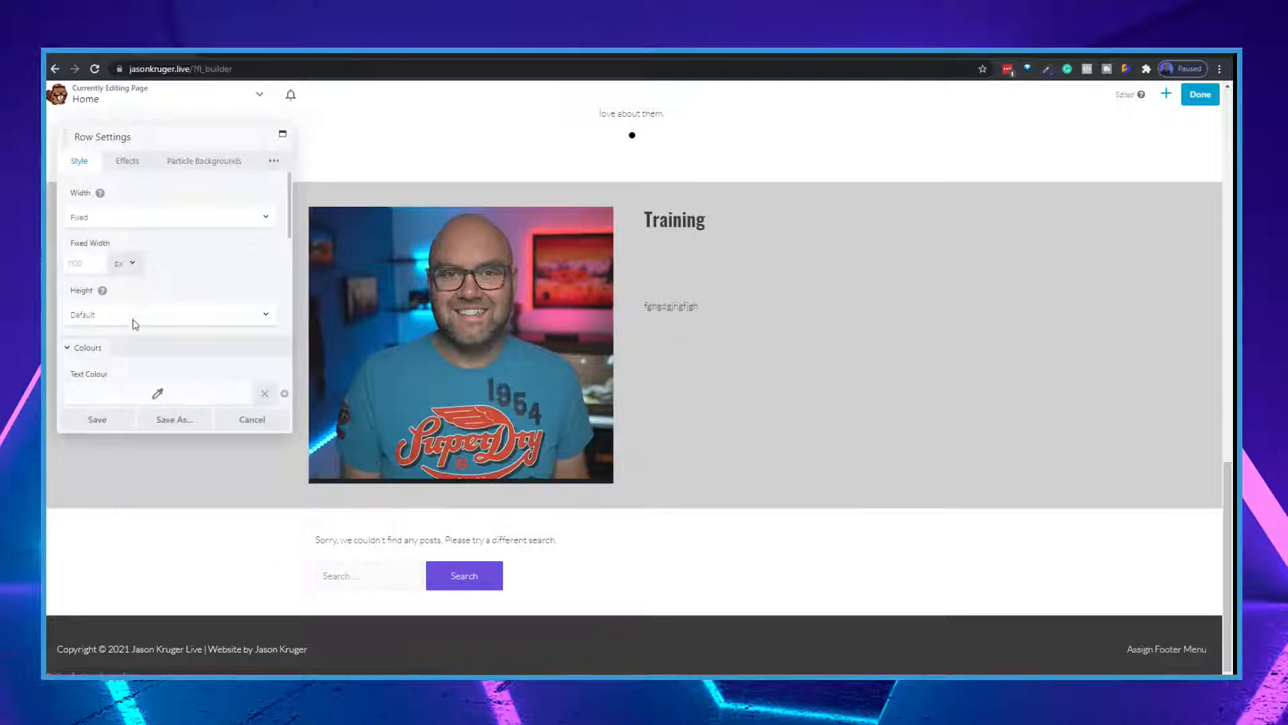
{"action": "left_click", "coordinate": [115, 219]}
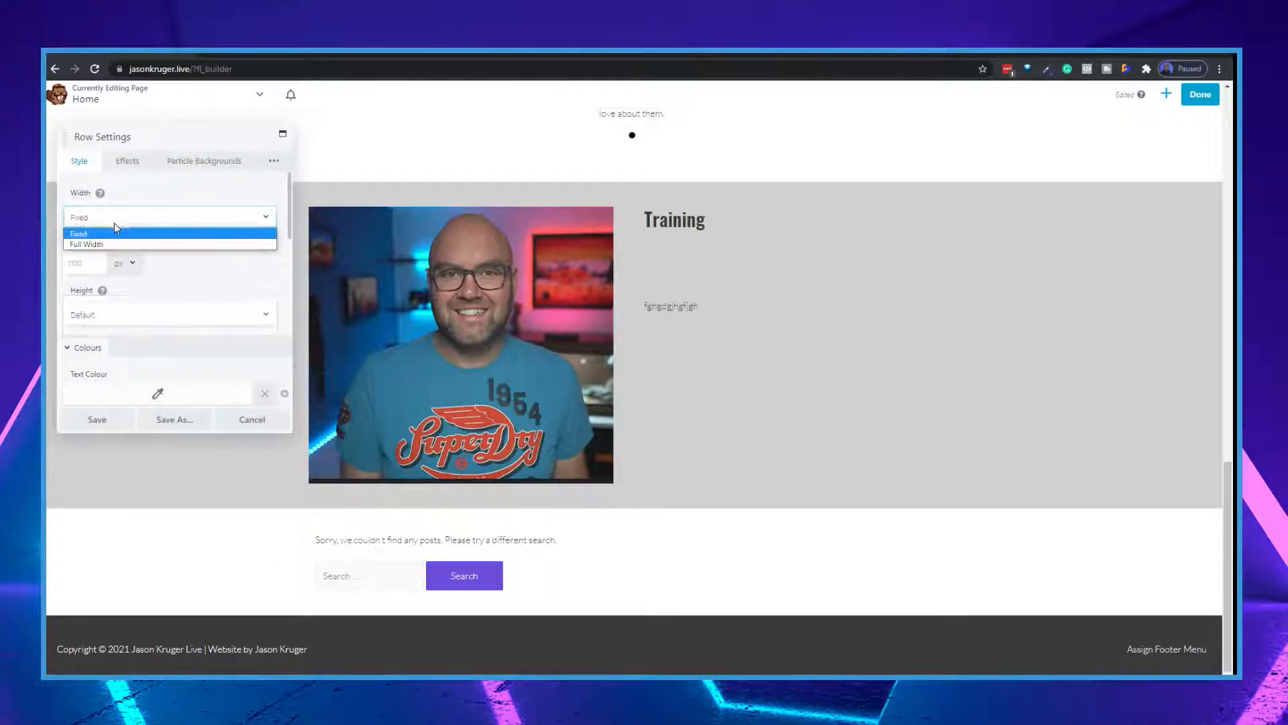
{"action": "left_click", "coordinate": [103, 244]}
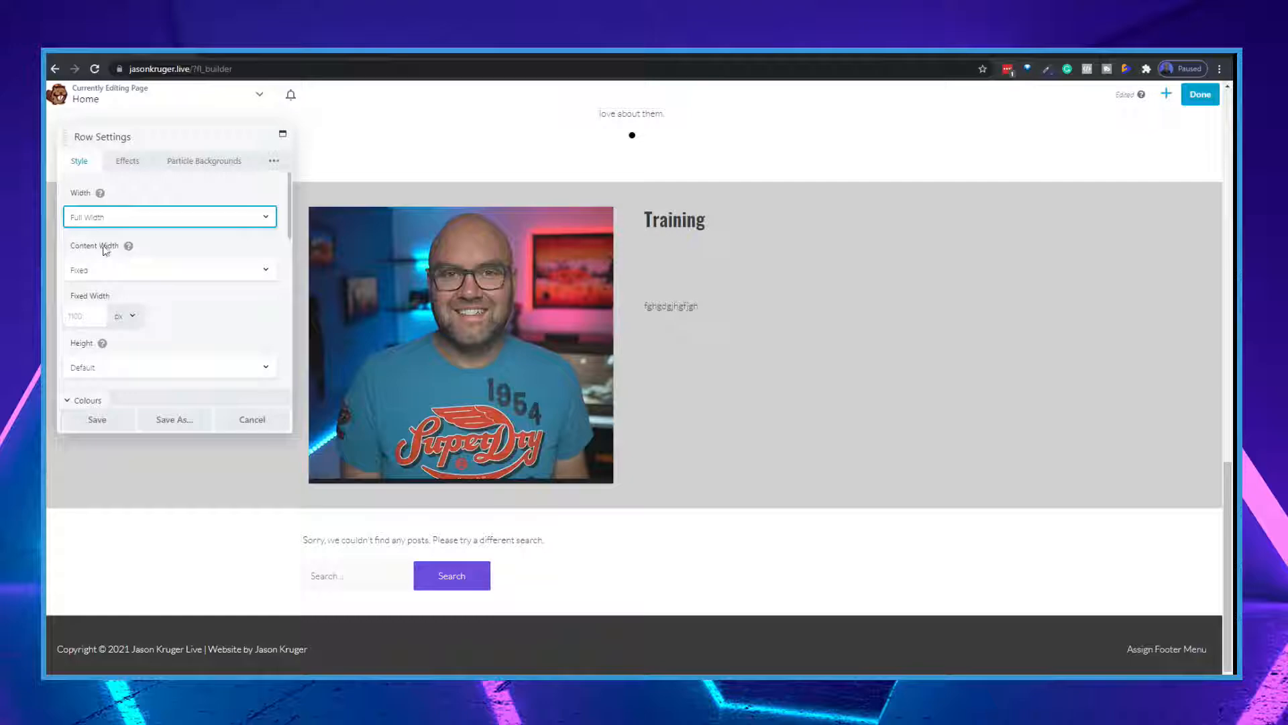
{"action": "left_click", "coordinate": [105, 418]}
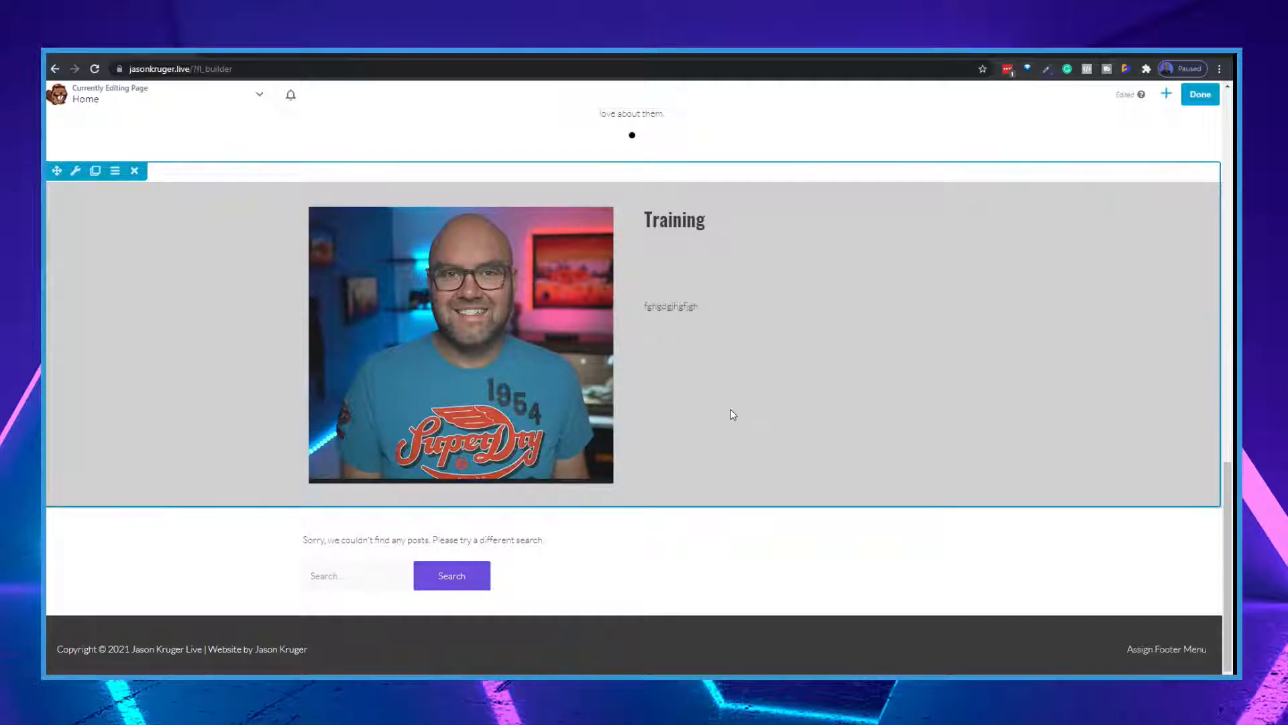
Step: Review the home page layout from the Training row up to the hero and latest-video rows
{"action": "scroll", "coordinate": [855, 431], "scroll_direction": "up", "scroll_amount": 12}
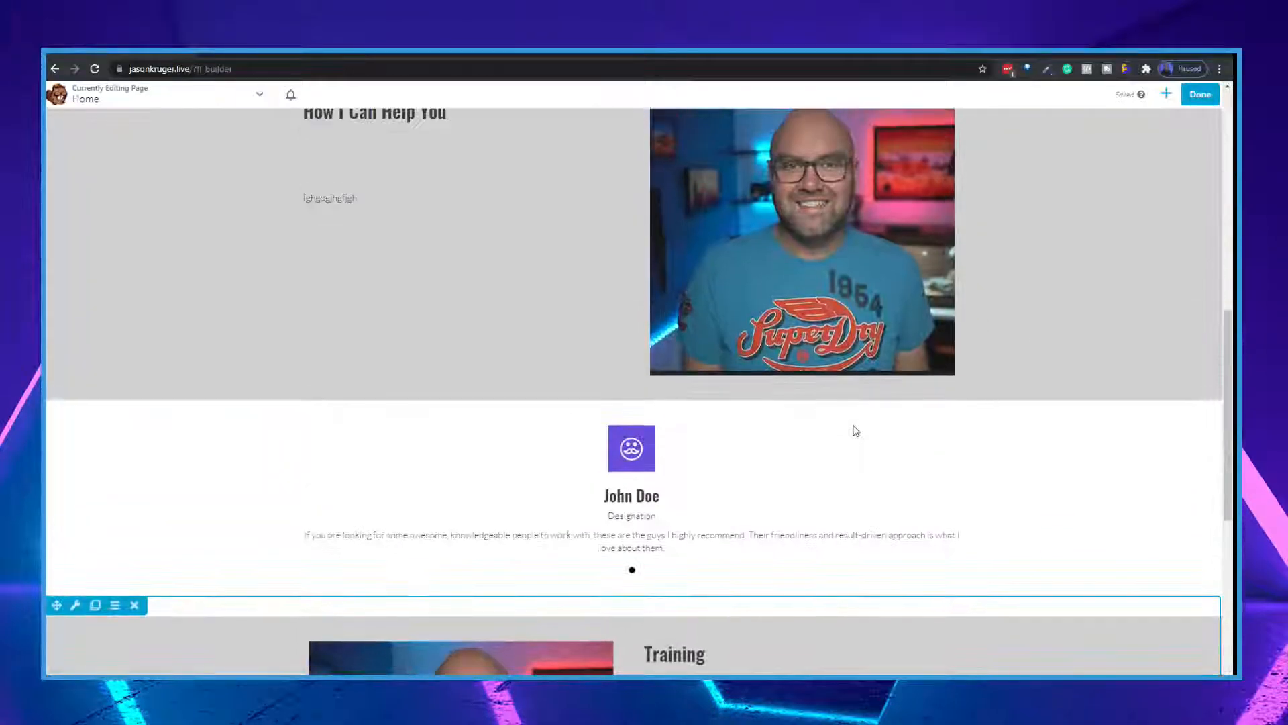
{"action": "scroll", "coordinate": [855, 432], "scroll_direction": "up", "scroll_amount": 3}
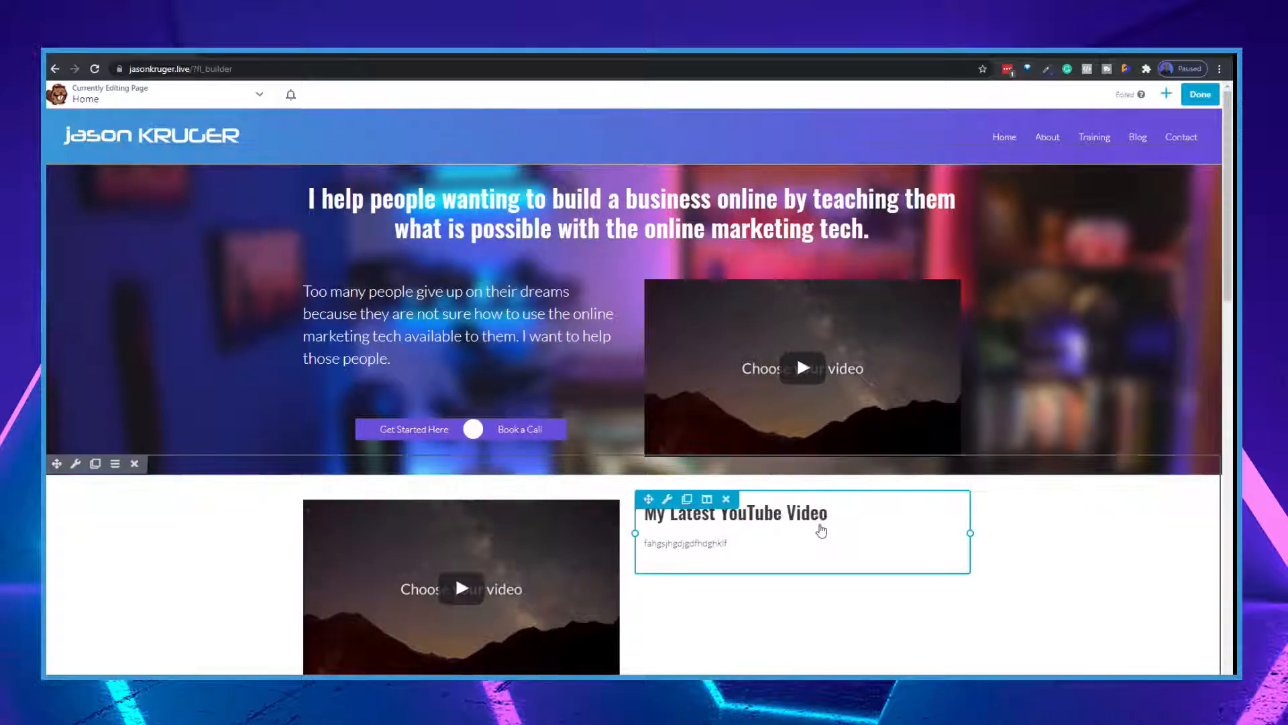
{"action": "scroll", "coordinate": [820, 522], "scroll_direction": "down", "scroll_amount": 1}
{"action": "scroll", "coordinate": [624, 500], "scroll_direction": "down", "scroll_amount": 2}
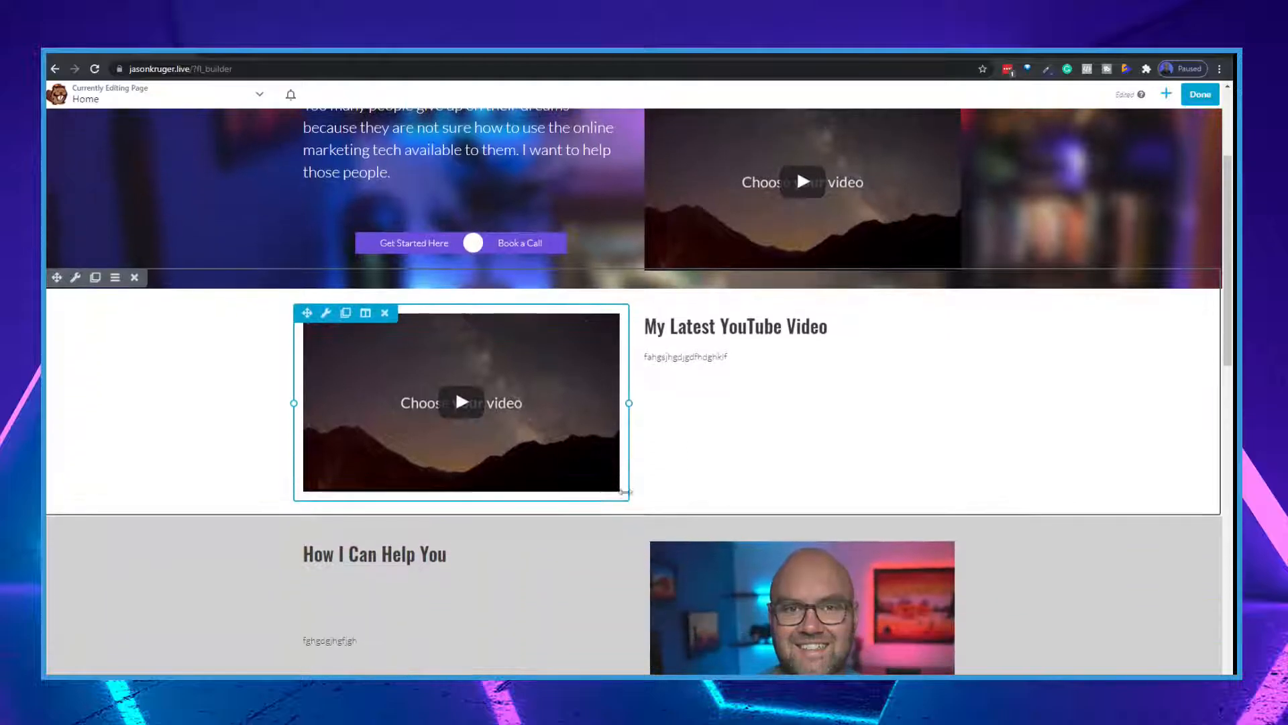
{"action": "scroll", "coordinate": [733, 451], "scroll_direction": "up", "scroll_amount": 3}
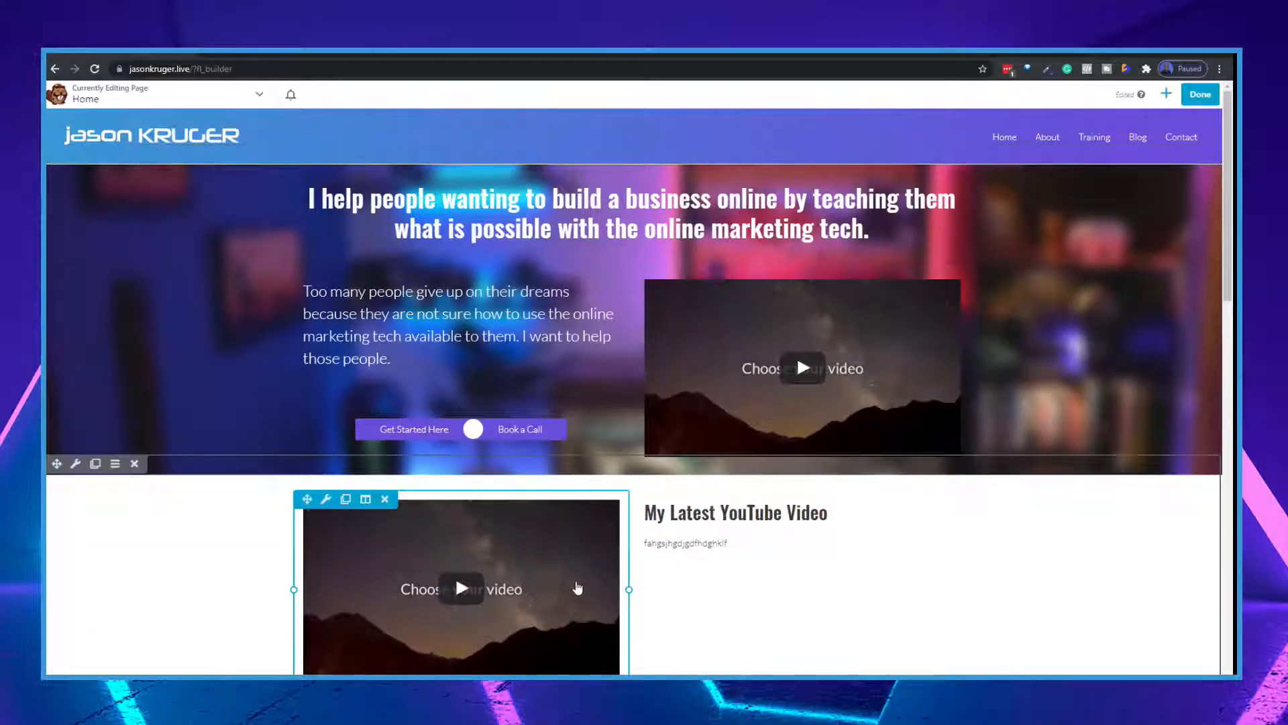
{"action": "scroll", "coordinate": [554, 581], "scroll_direction": "down", "scroll_amount": 1}
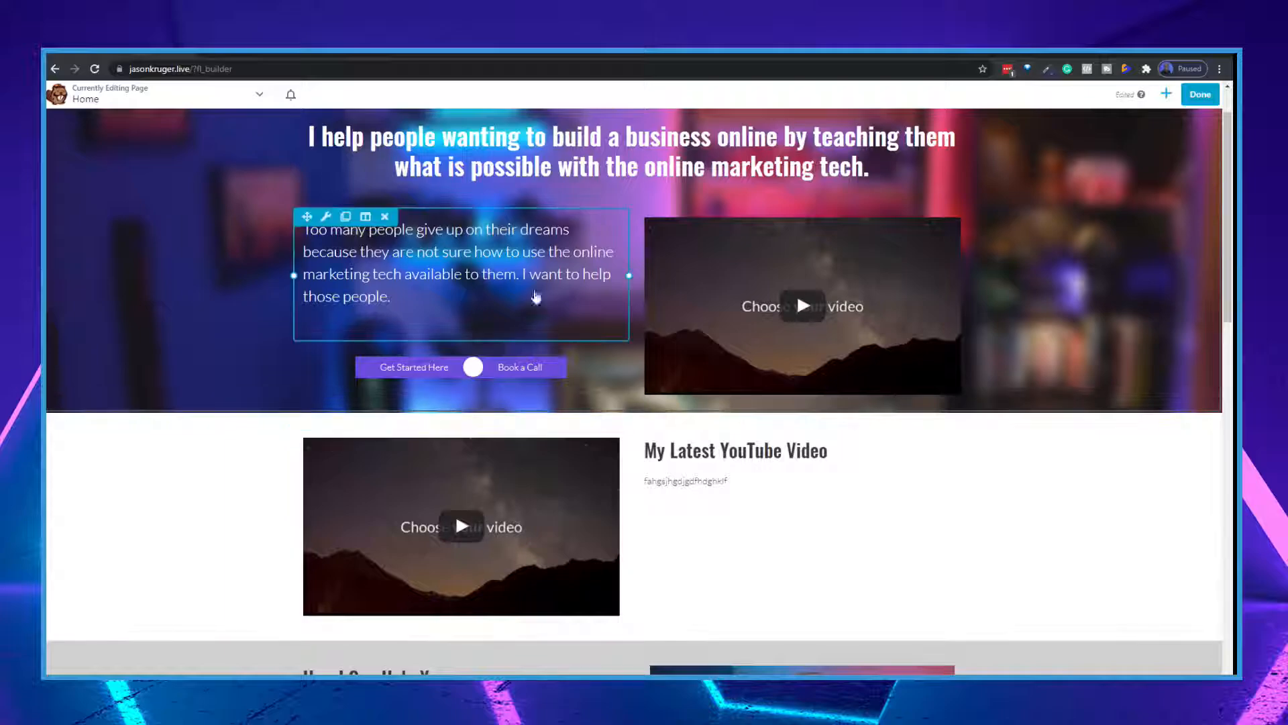
Step: Open the site owner's YouTube channel page on youtube.com in a new browser tab
{"action": "key", "text": "ctrl+t"}
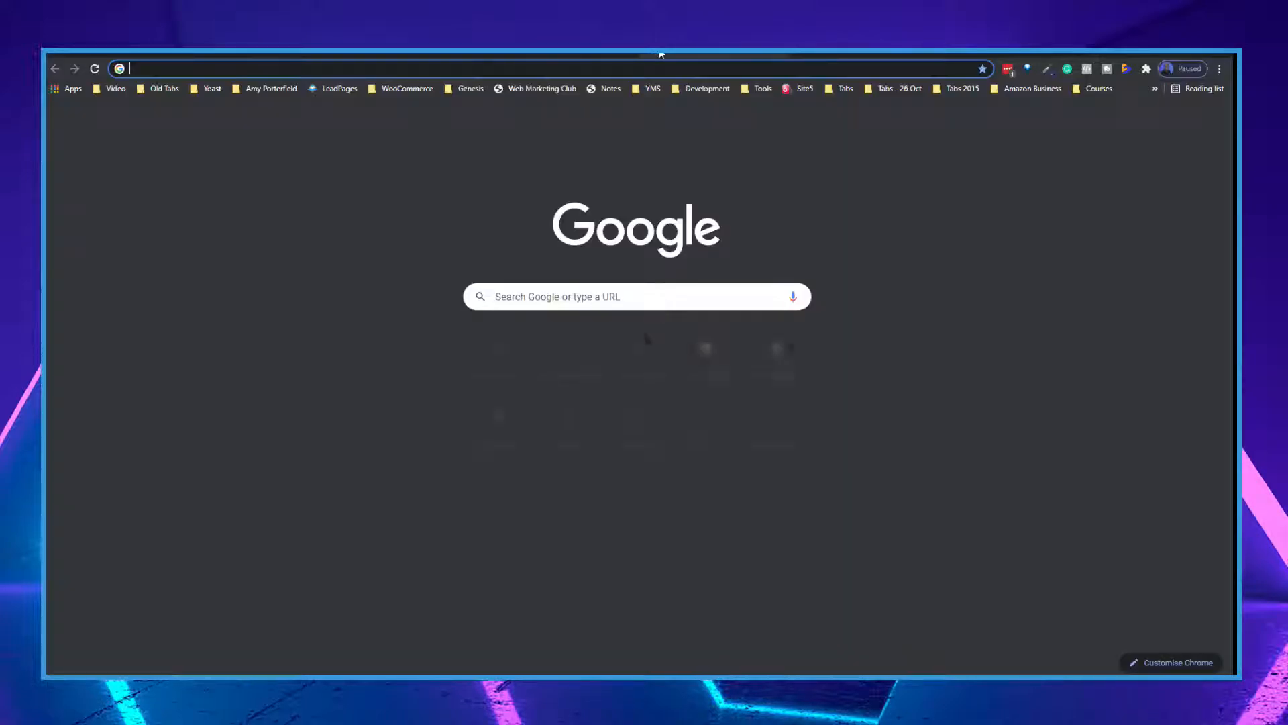
{"action": "type", "text": "youtube.com"}
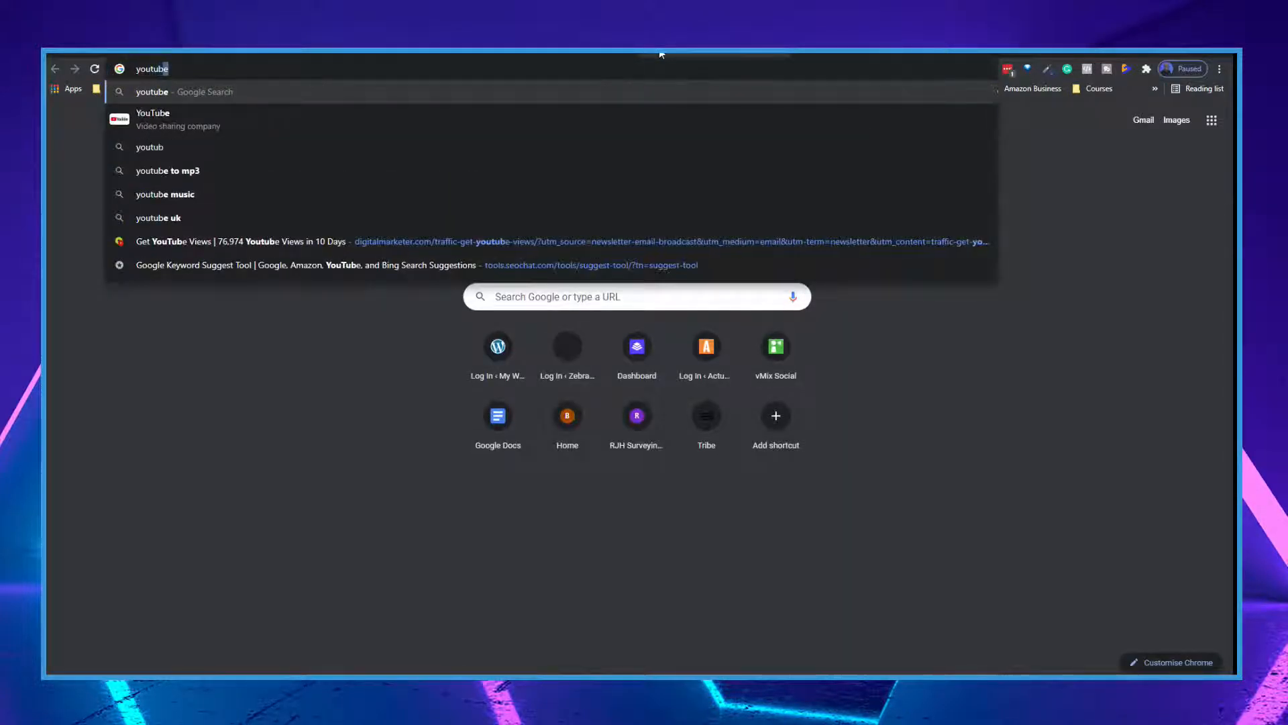
{"action": "type", "text": "/"}
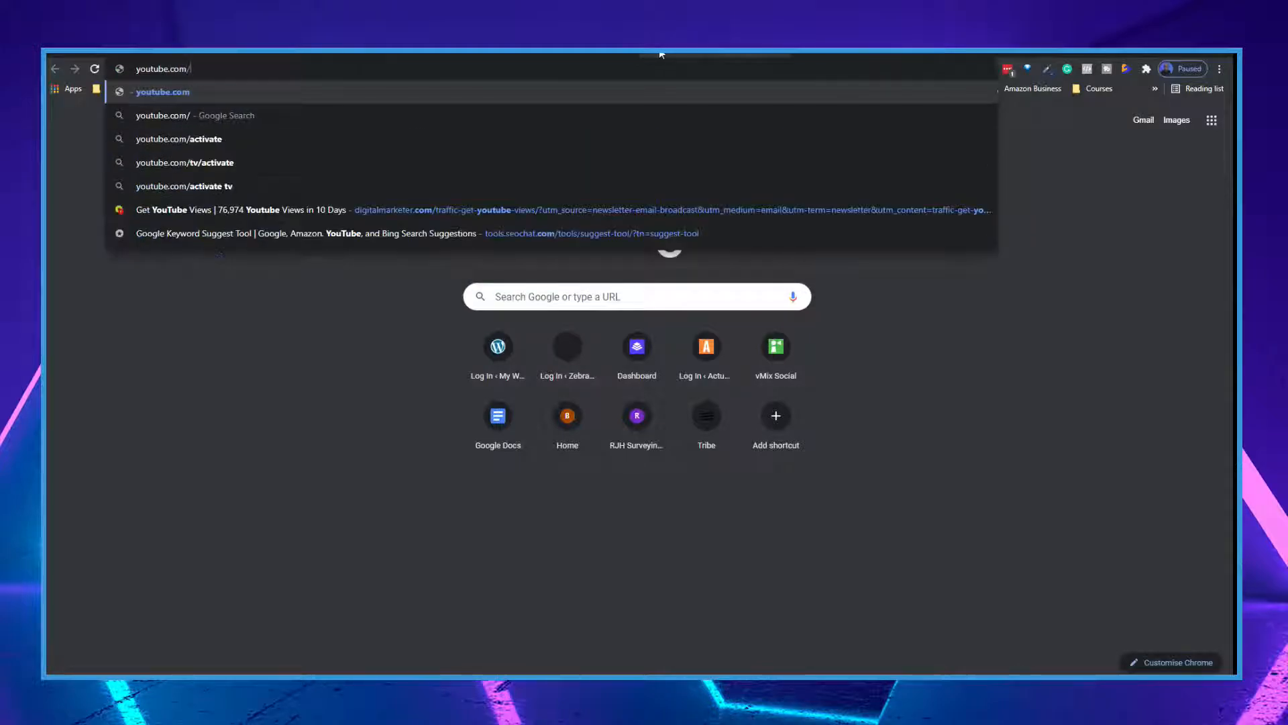
{"action": "type", "text": "jasonkruge"}
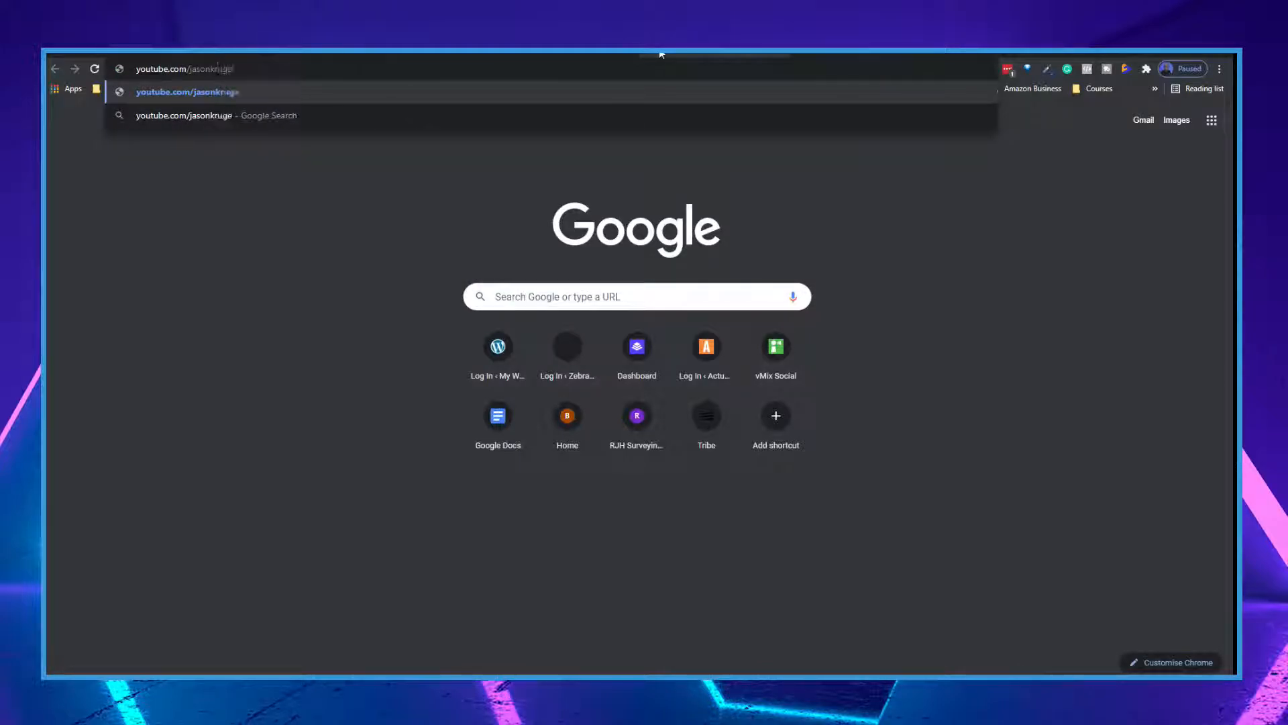
{"action": "type", "text": "r.com"}
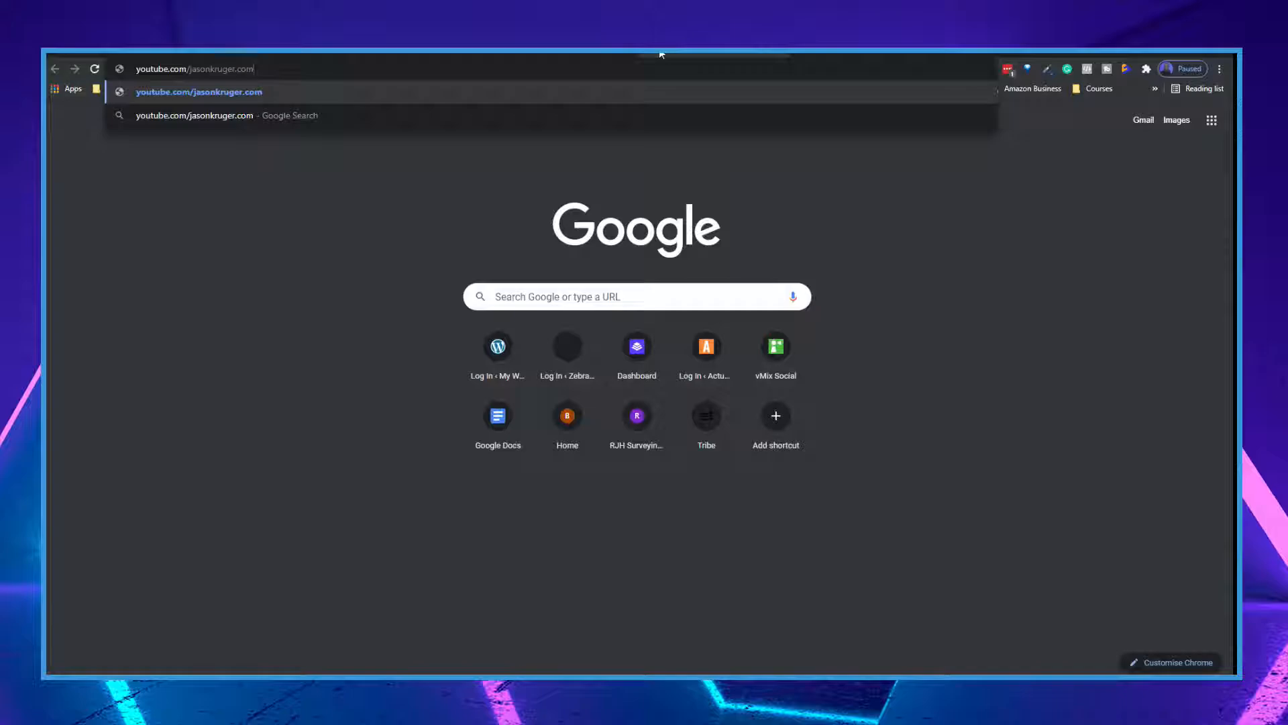
{"action": "key", "text": "BackSpace"}
{"action": "key", "text": "BackSpace"}
{"action": "key", "text": "BackSpace"}
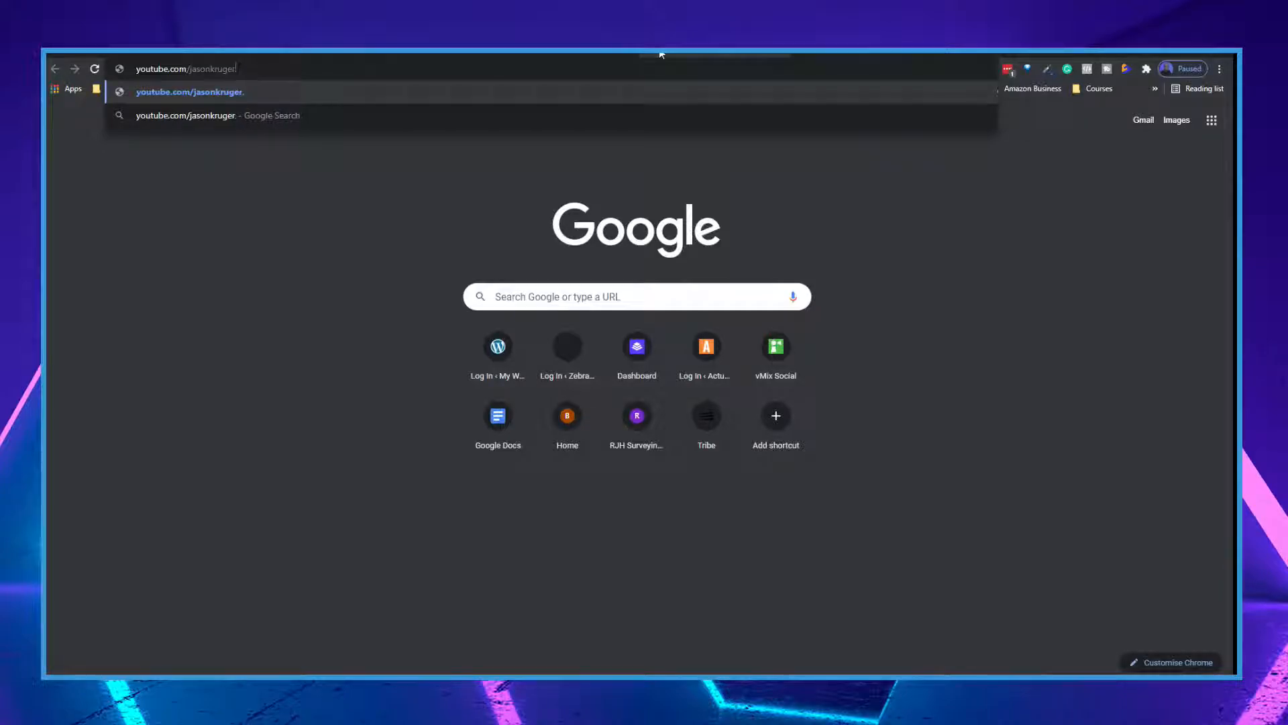
{"action": "type", "text": "live"}
{"action": "key", "text": "Return"}
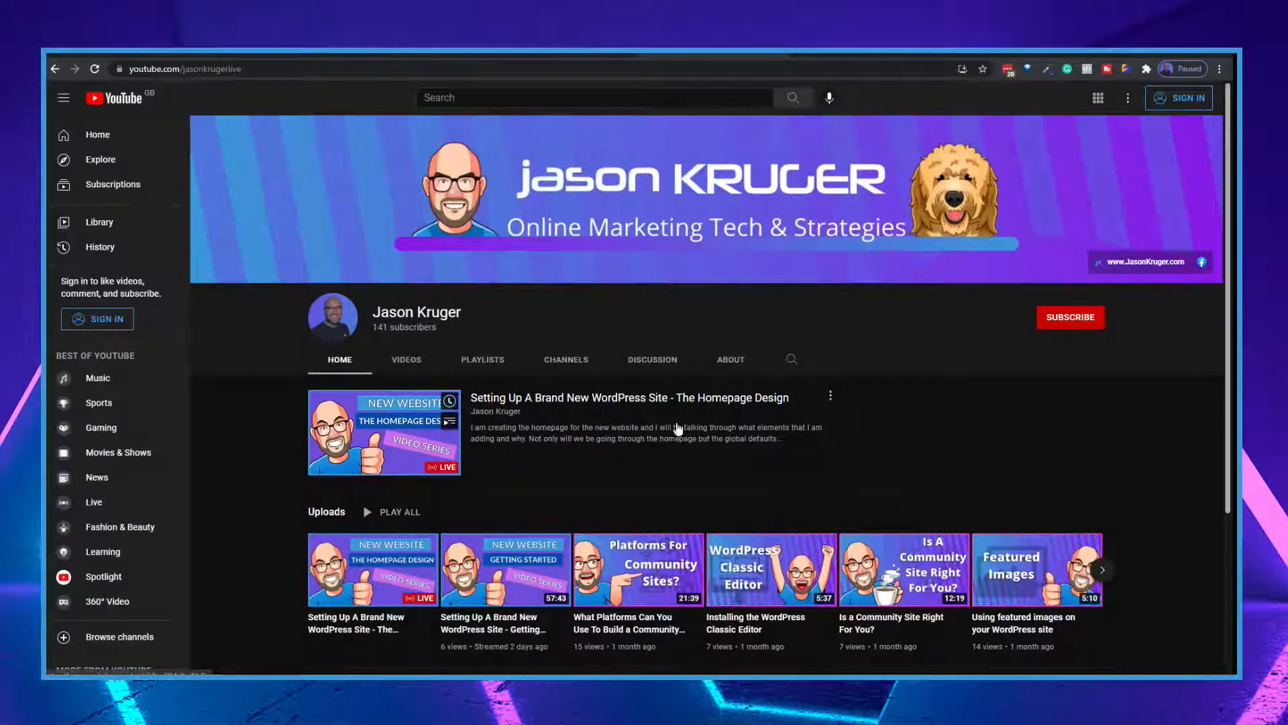
Step: Open the newest upload, "Setting Up A Brand New WordPress Site - The Homepage Design", from the channel's videos
{"action": "left_click", "coordinate": [831, 396]}
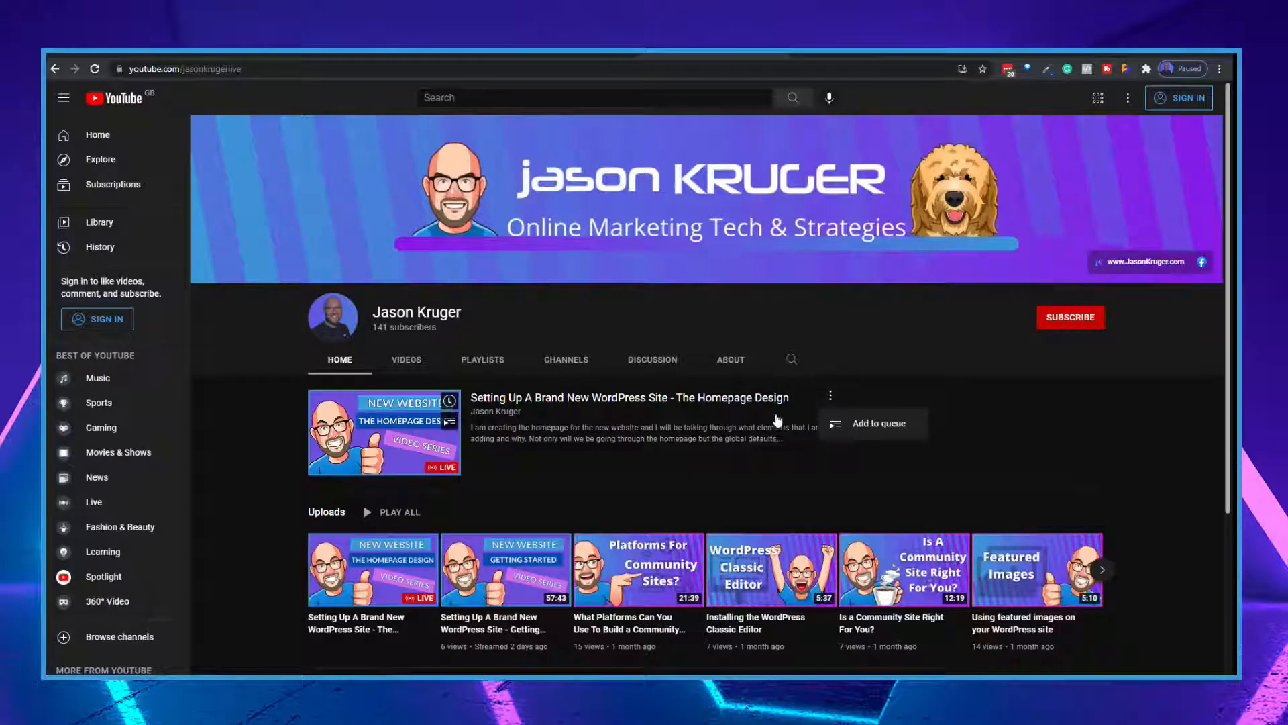
{"action": "left_click", "coordinate": [1018, 430]}
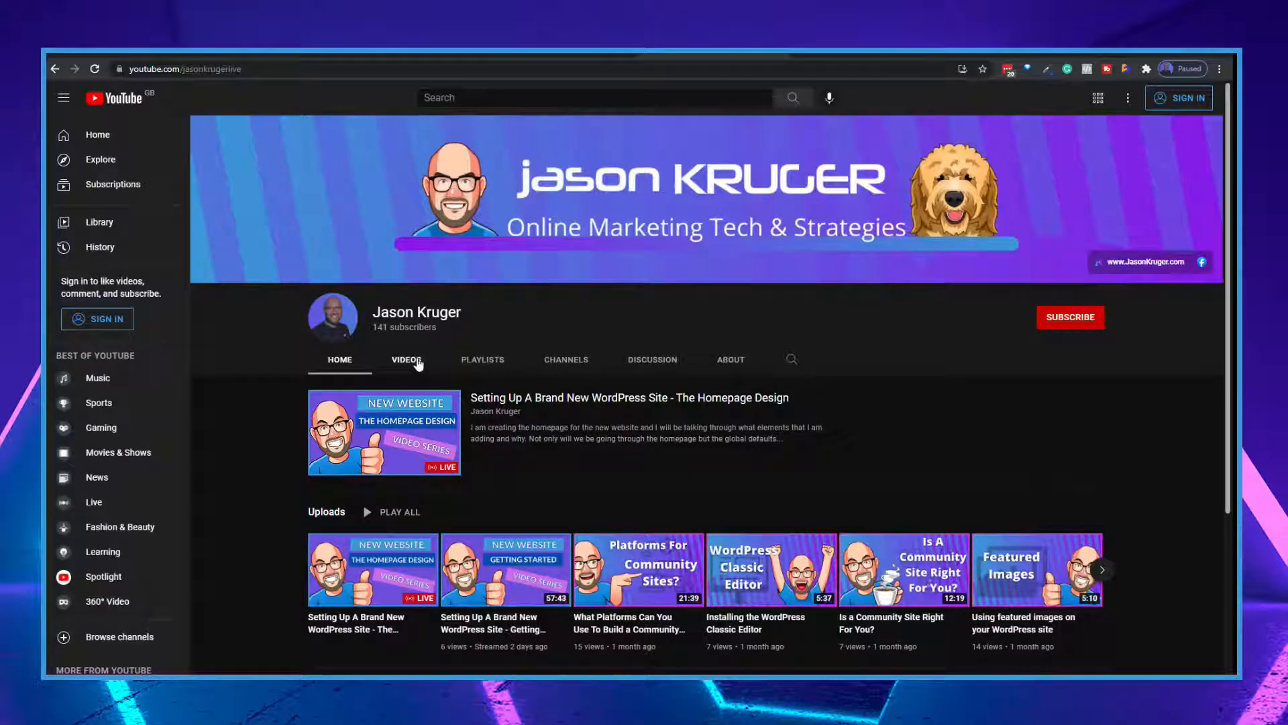
{"action": "left_click", "coordinate": [417, 363]}
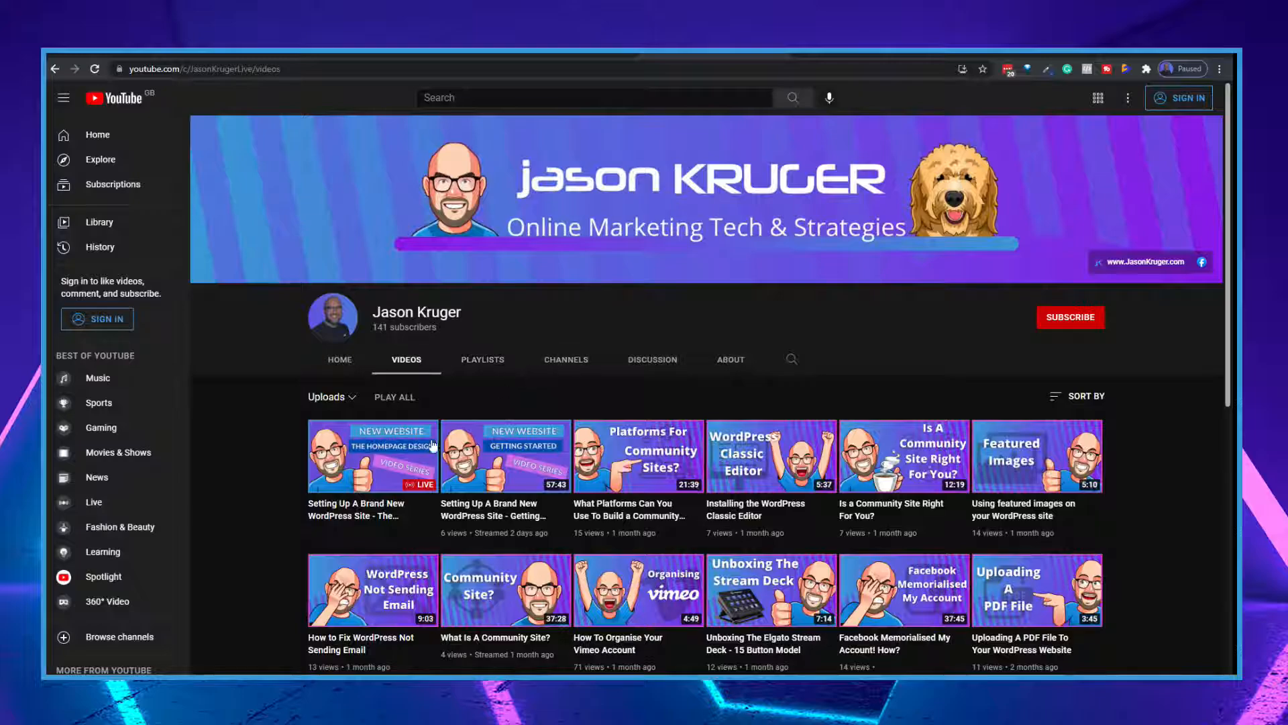
{"action": "left_click", "coordinate": [372, 468]}
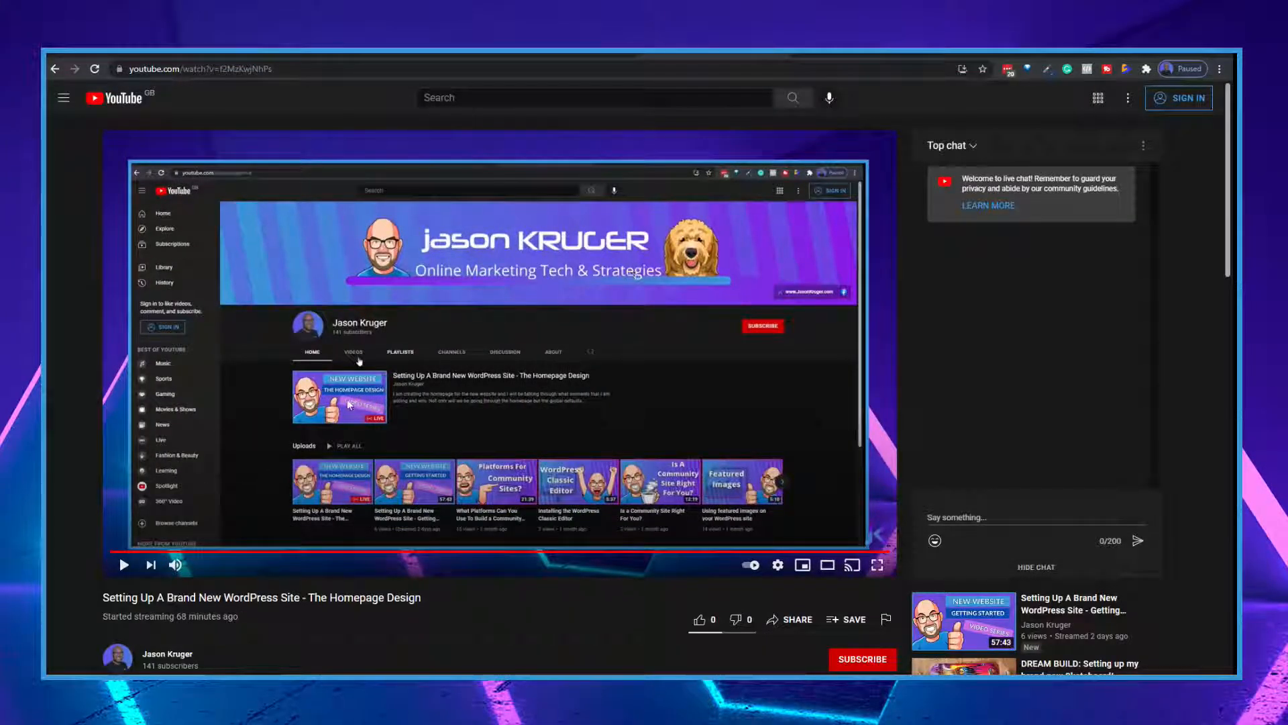
Step: Copy the share link of the homepage design video
{"action": "scroll", "coordinate": [530, 602], "scroll_direction": "down", "scroll_amount": 3}
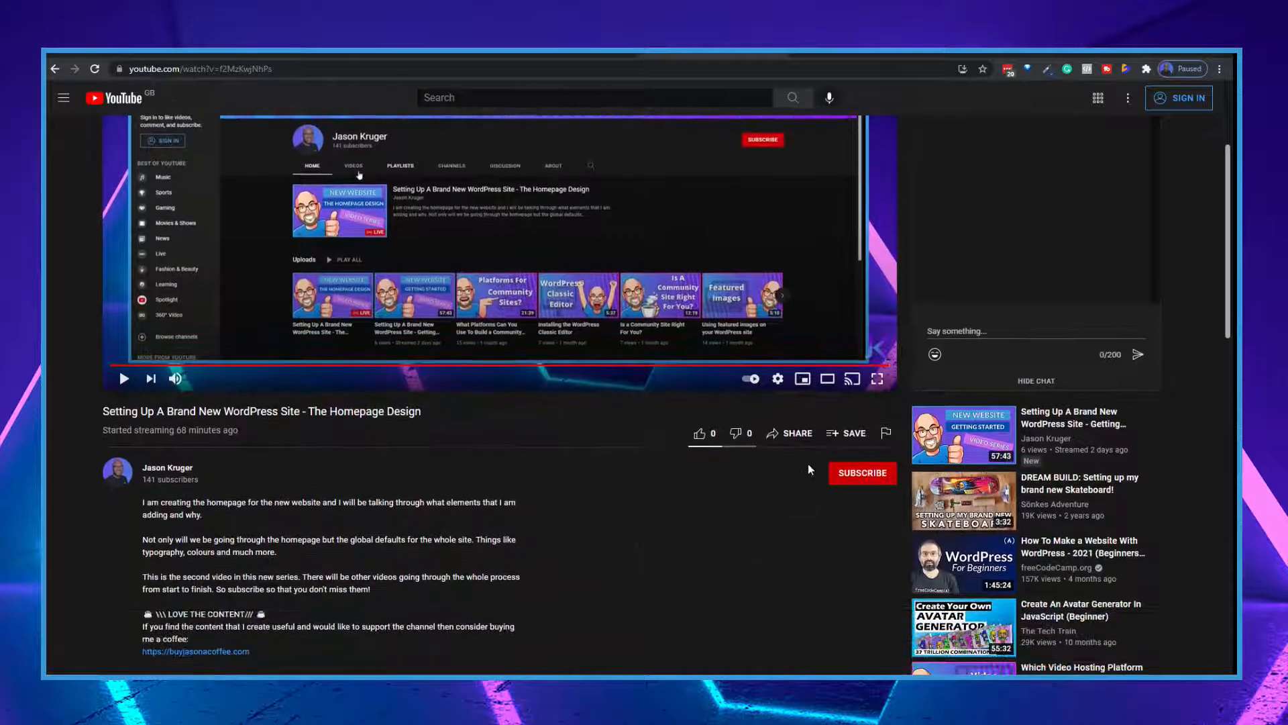
{"action": "left_click", "coordinate": [792, 433]}
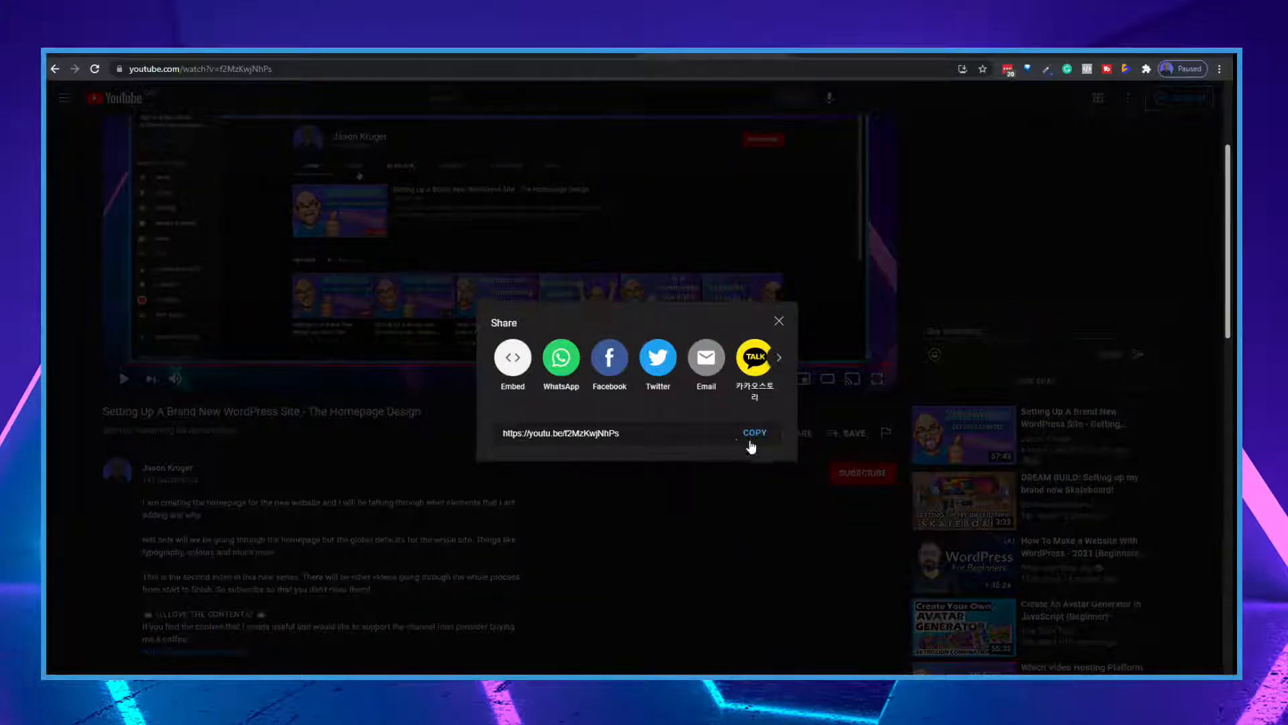
{"action": "left_click", "coordinate": [754, 434]}
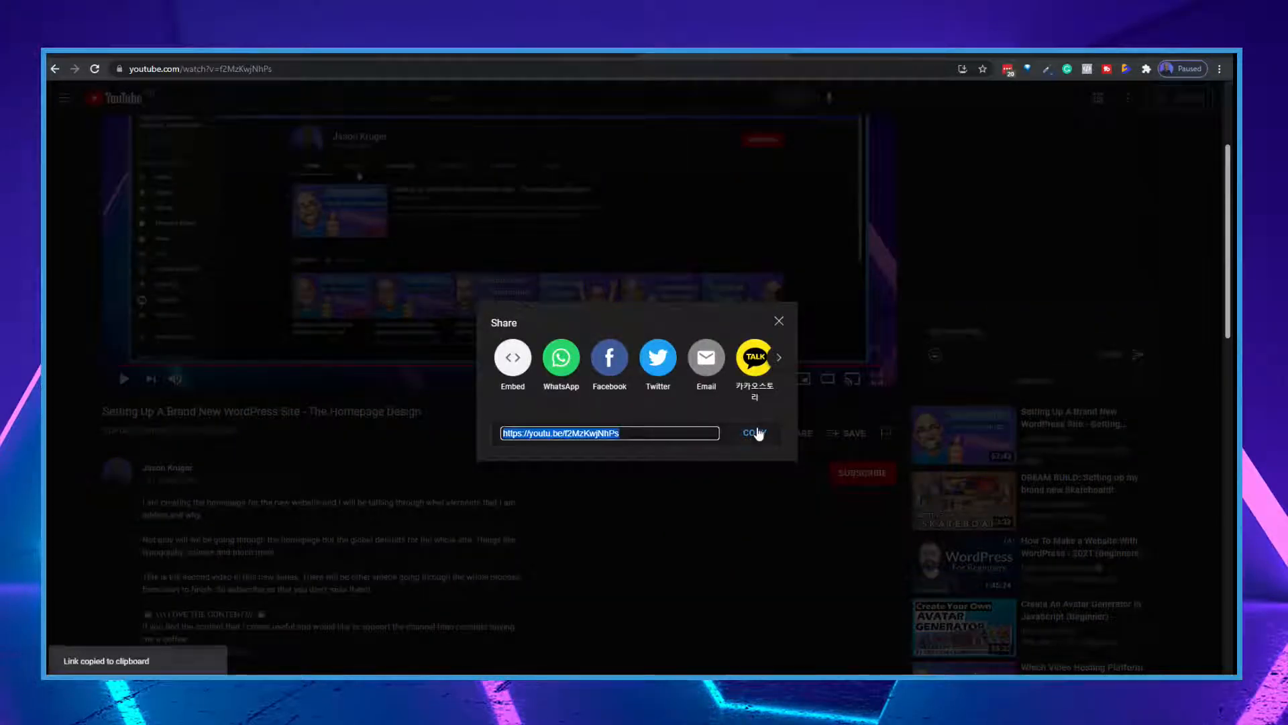
Step: Back in the page builder, replace the link of the video beside "My Latest YouTube Video" with the copied share URL and save
{"action": "left_click", "coordinate": [229, 54]}
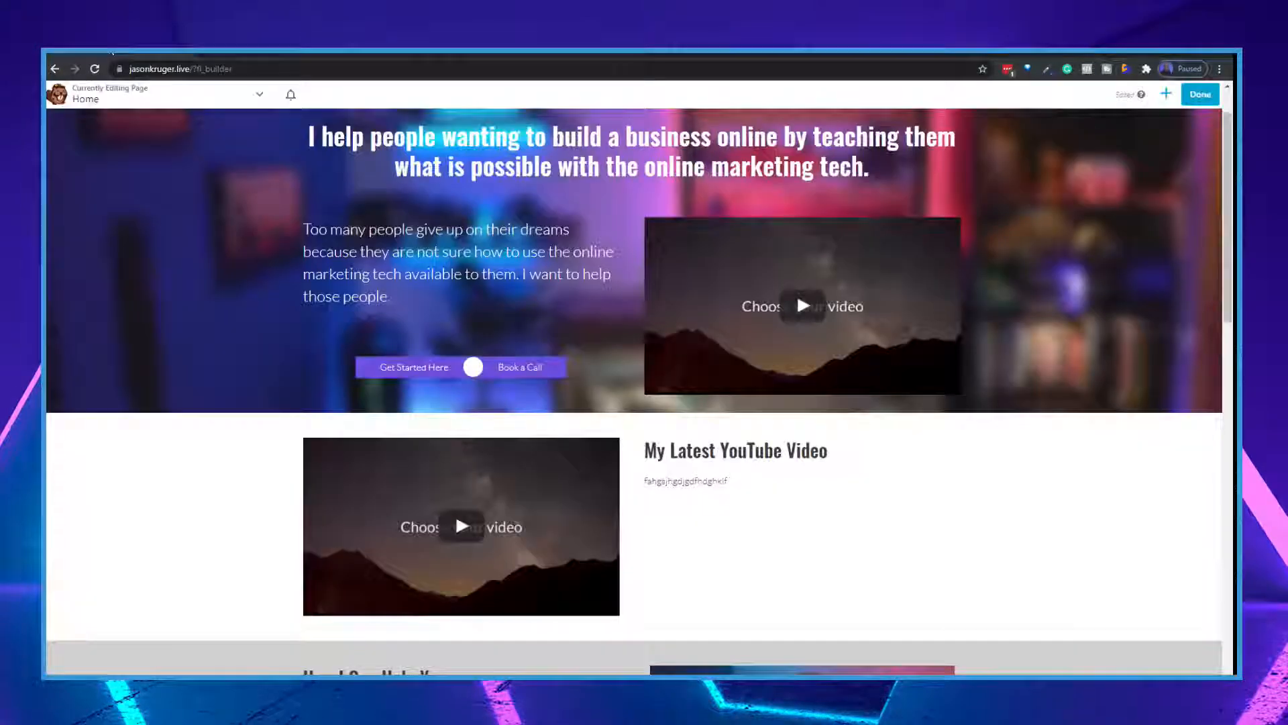
{"action": "left_click", "coordinate": [472, 547]}
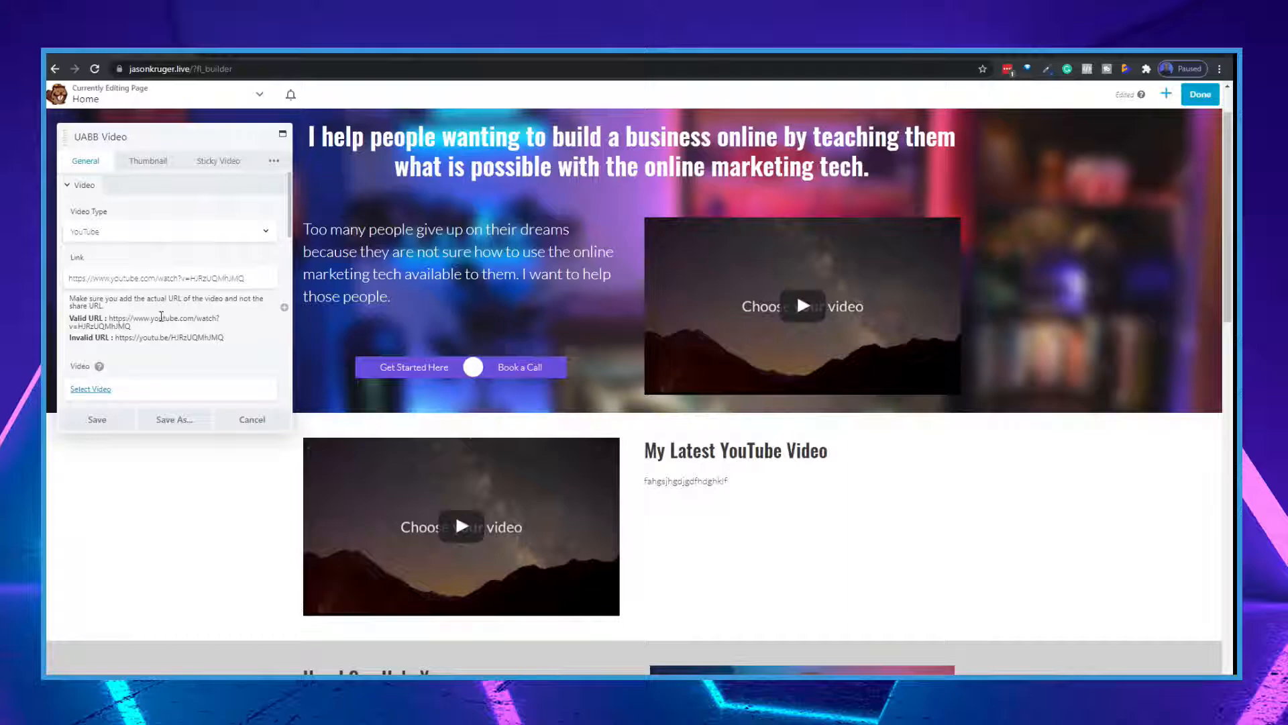
{"action": "left_click", "coordinate": [196, 279]}
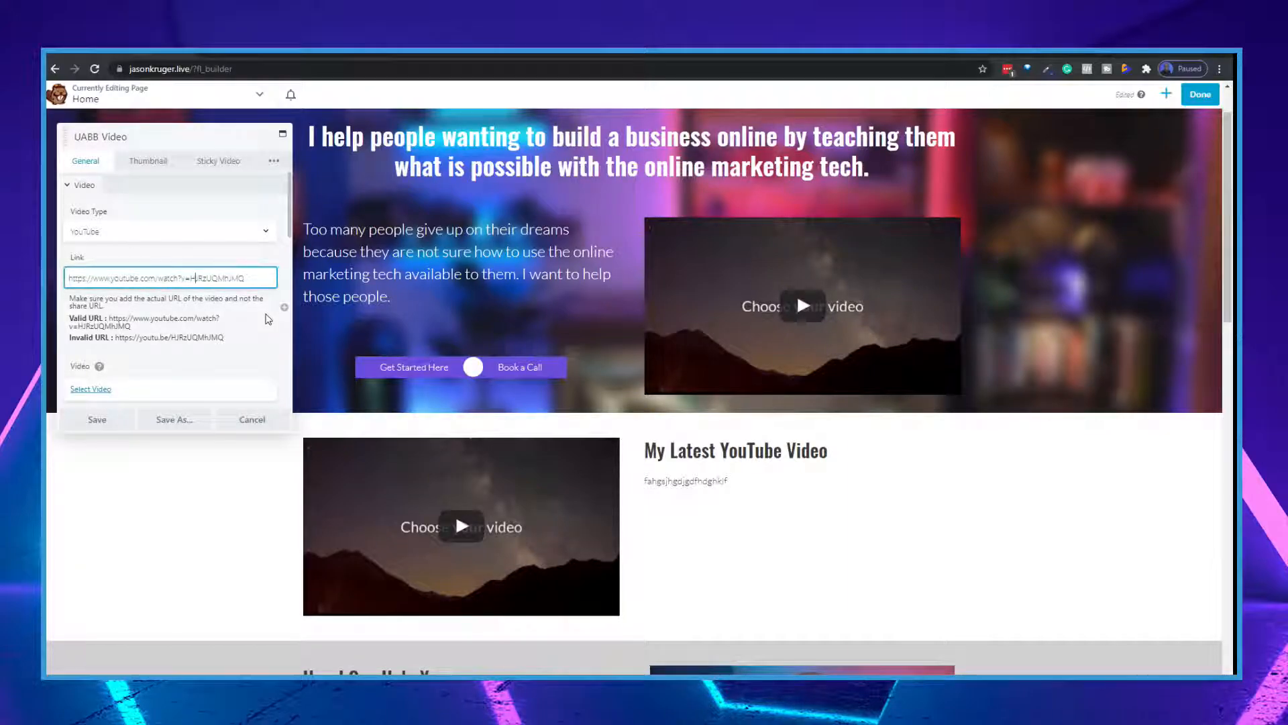
{"action": "key", "text": "ctrl+a"}
{"action": "key", "text": "ctrl+v"}
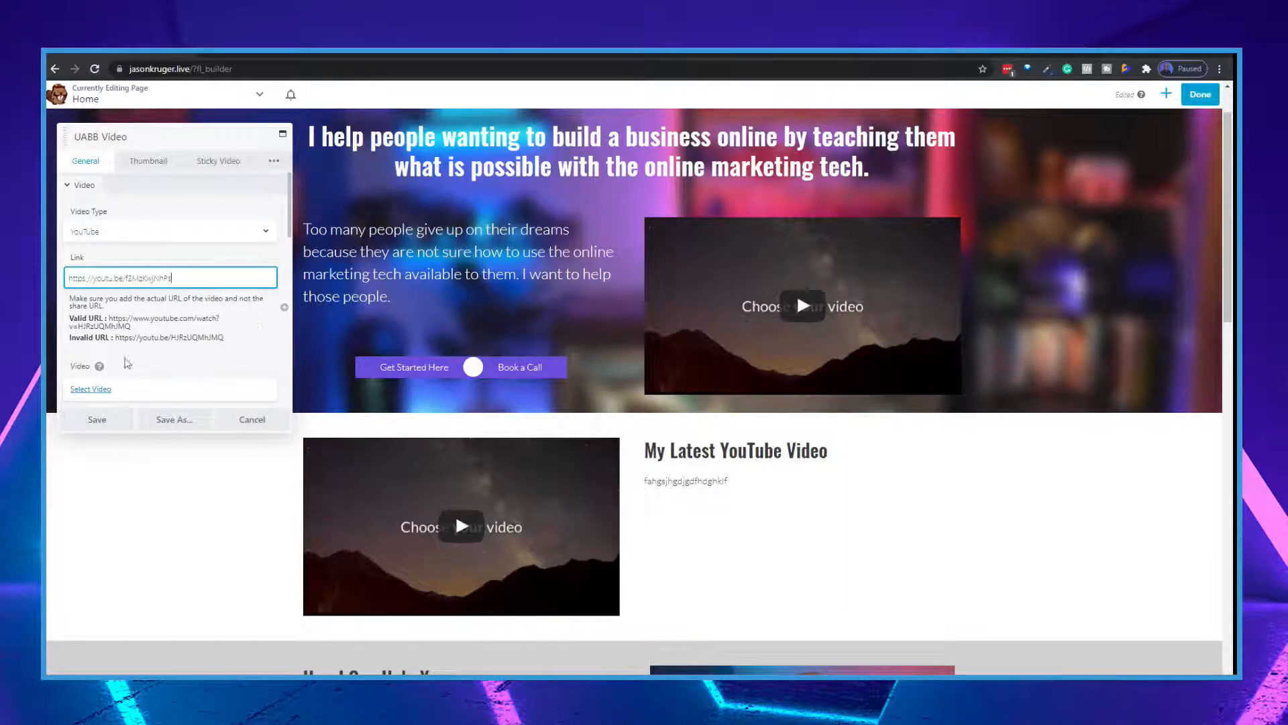
{"action": "left_click", "coordinate": [105, 421]}
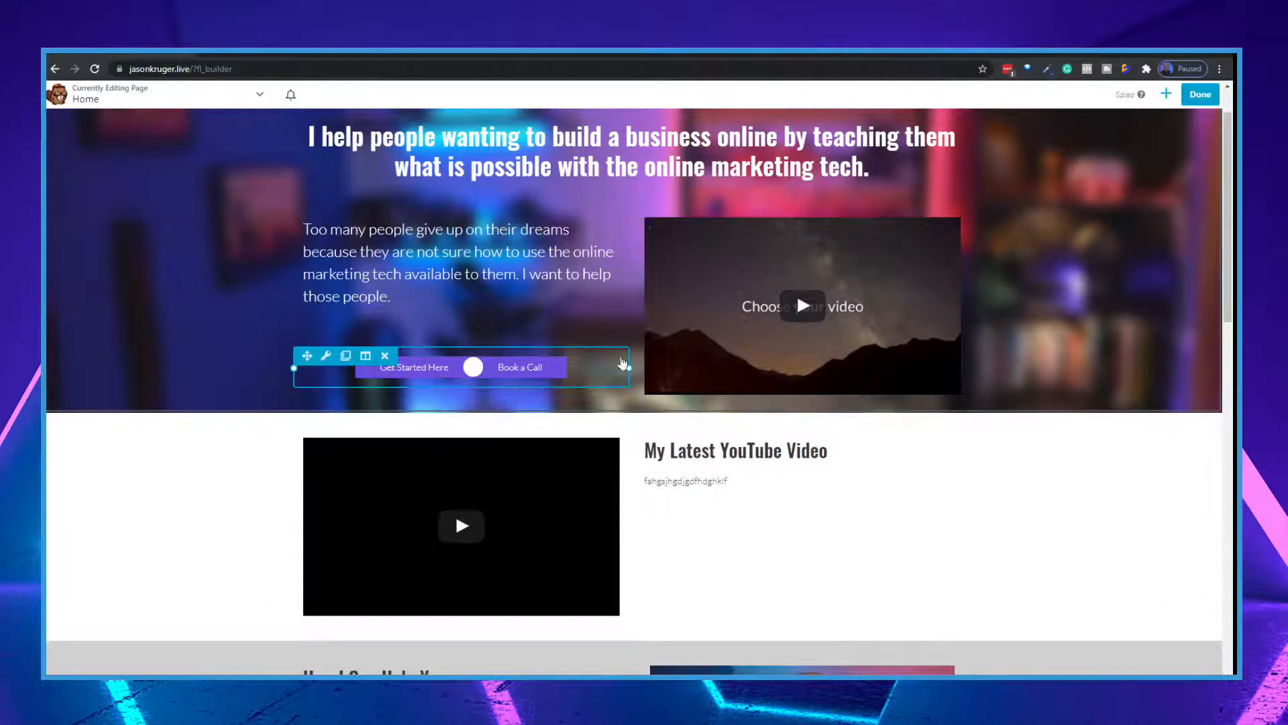
Step: Publish the home page and check the live page down to the posts row
{"action": "scroll", "coordinate": [604, 323], "scroll_direction": "up", "scroll_amount": 1}
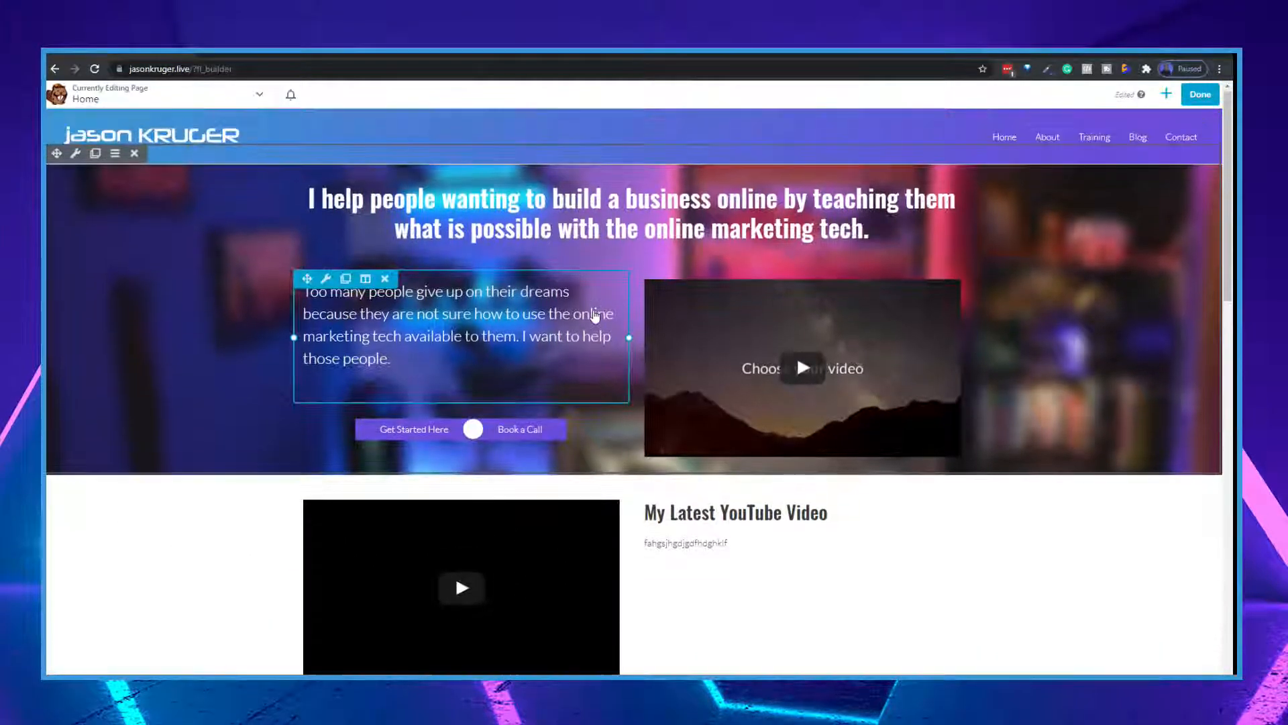
{"action": "scroll", "coordinate": [596, 313], "scroll_direction": "down", "scroll_amount": 8}
{"action": "scroll", "coordinate": [599, 308], "scroll_direction": "up", "scroll_amount": 6}
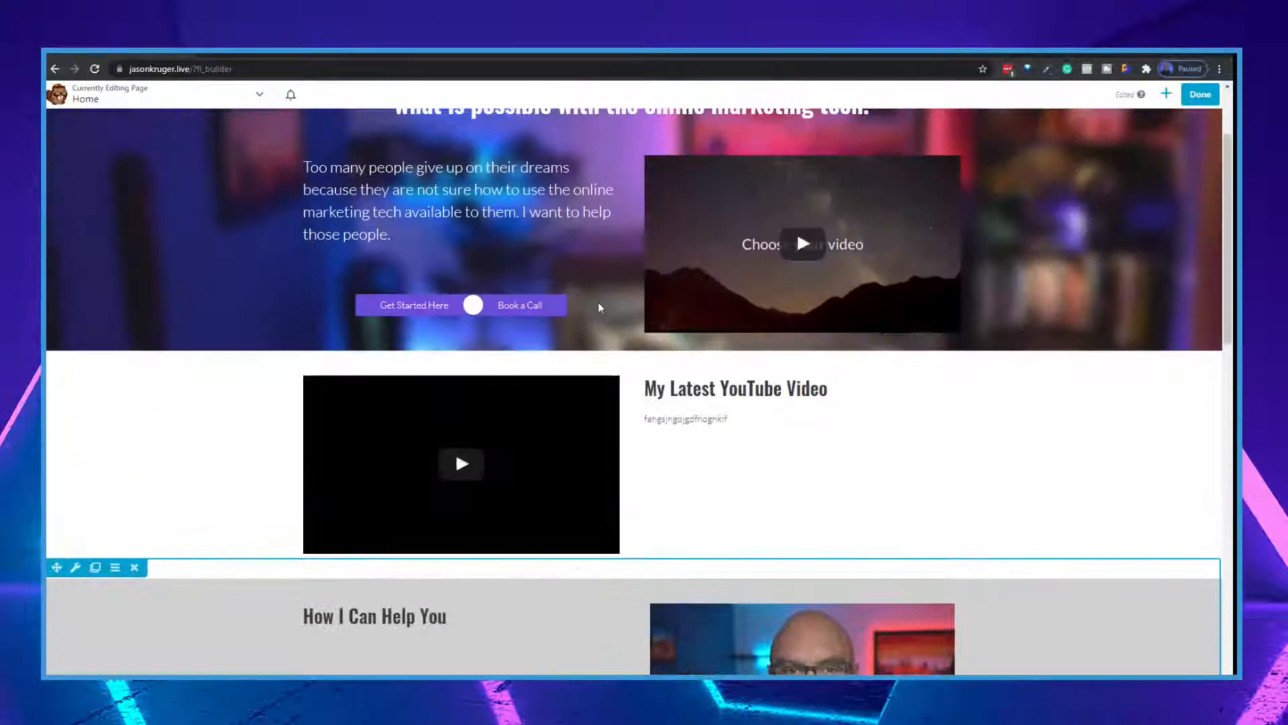
{"action": "scroll", "coordinate": [600, 308], "scroll_direction": "up", "scroll_amount": 2}
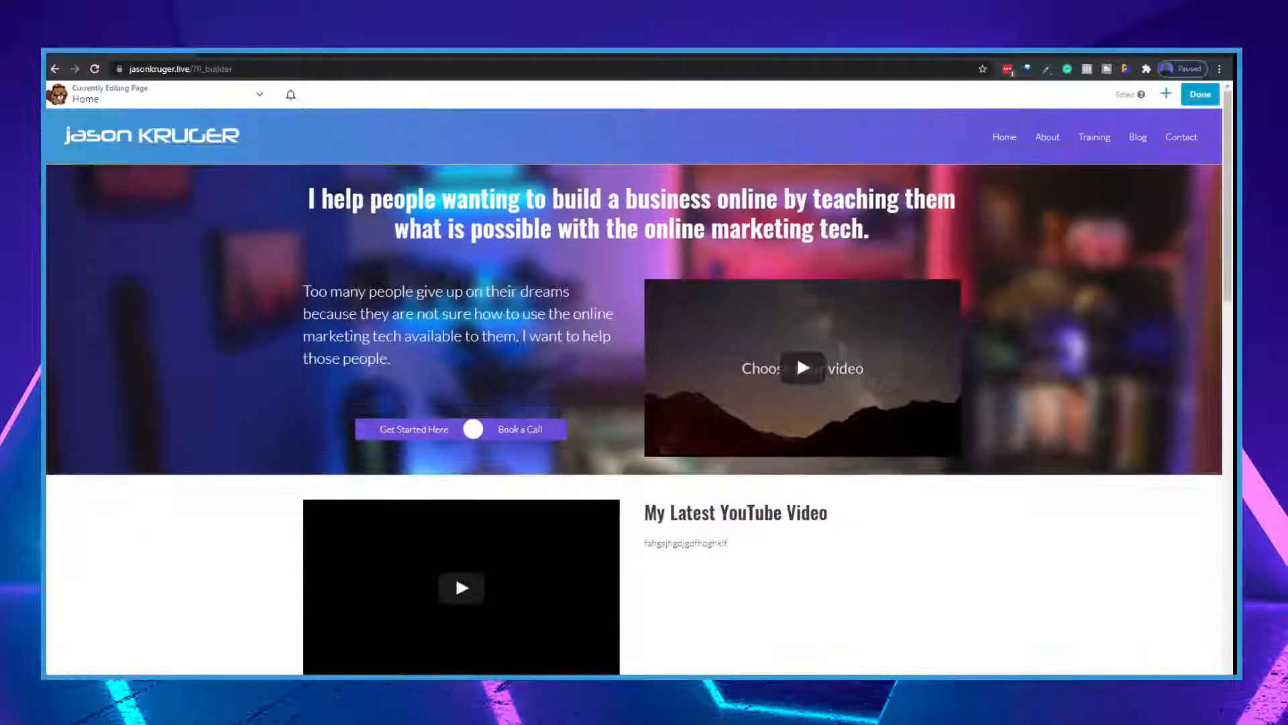
{"action": "left_click", "coordinate": [1198, 95]}
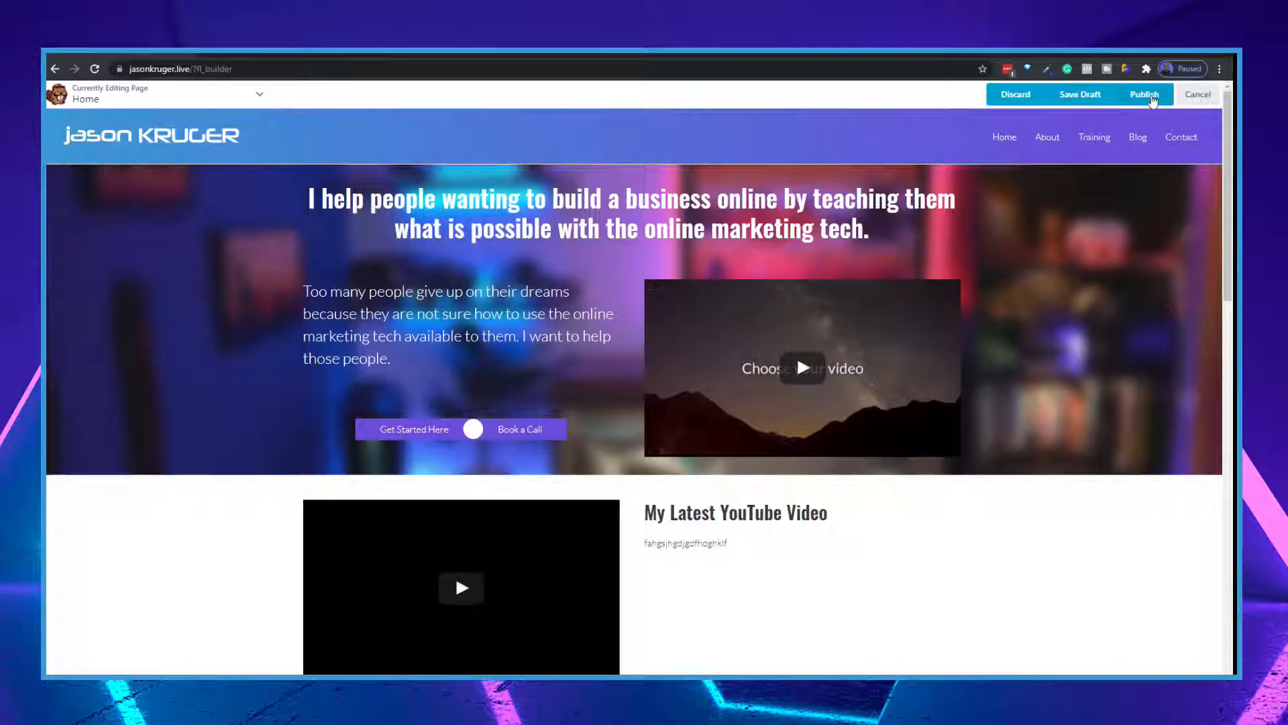
{"action": "left_click", "coordinate": [1146, 95]}
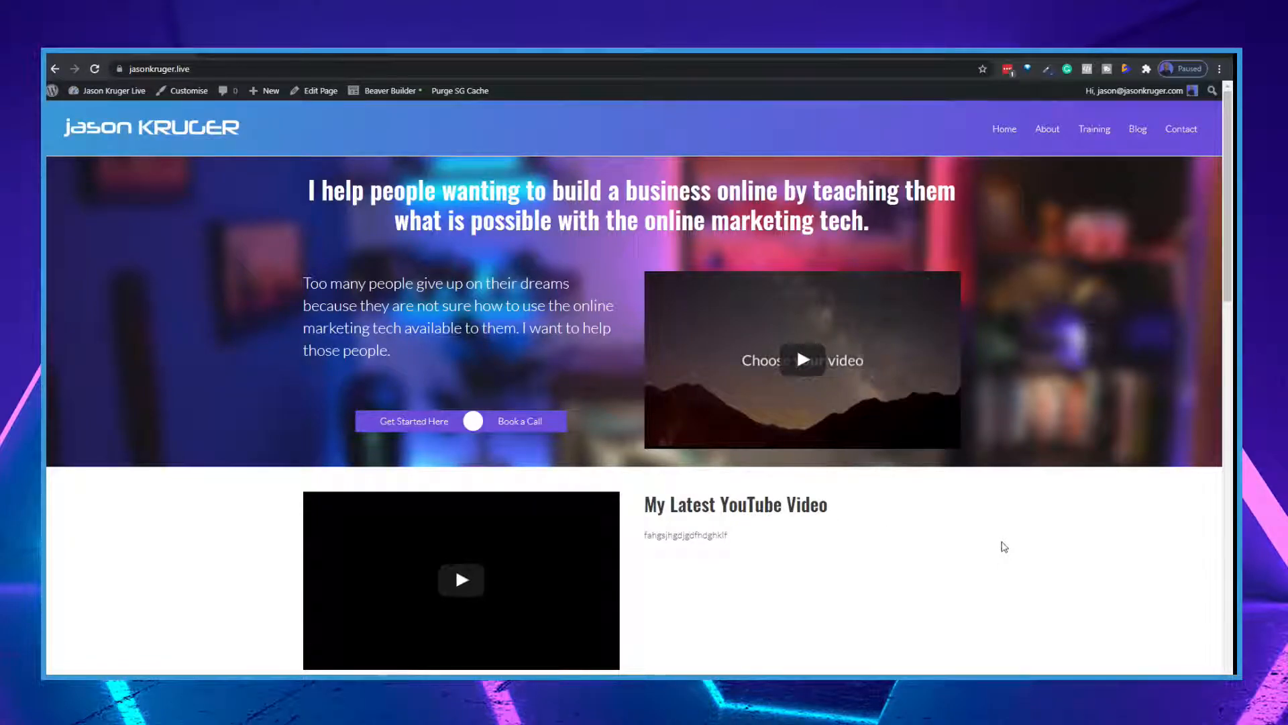
{"action": "scroll", "coordinate": [693, 489], "scroll_direction": "down", "scroll_amount": 1}
{"action": "scroll", "coordinate": [694, 489], "scroll_direction": "down", "scroll_amount": 12}
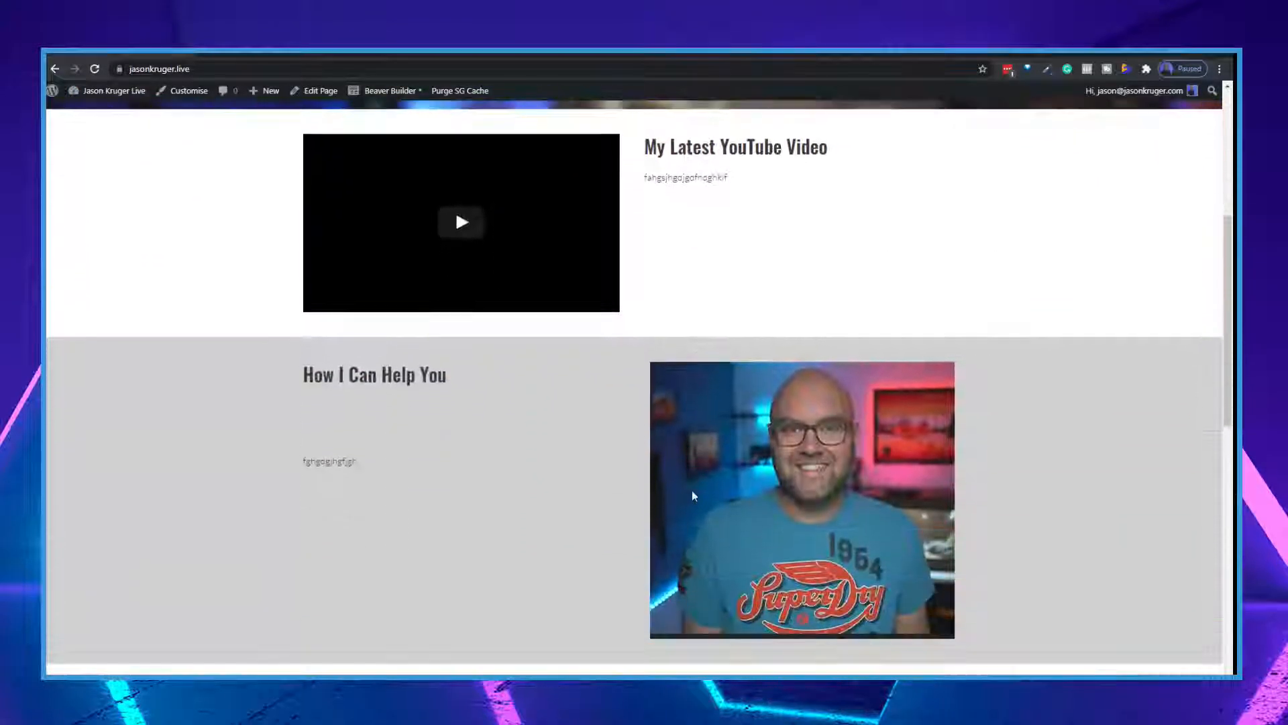
{"action": "scroll", "coordinate": [695, 499], "scroll_direction": "down", "scroll_amount": 1}
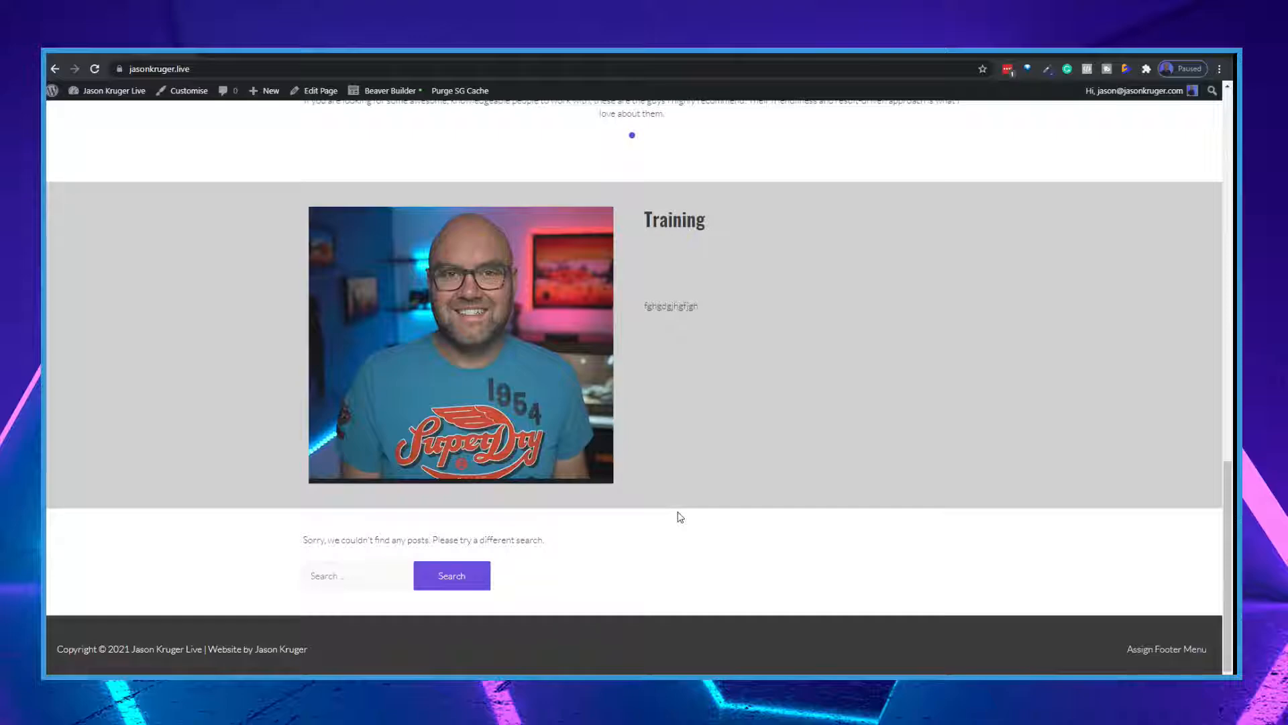
Step: Review the testimonial, Training and blog posts rows on the live home page
{"action": "scroll", "coordinate": [681, 516], "scroll_direction": "up", "scroll_amount": 3}
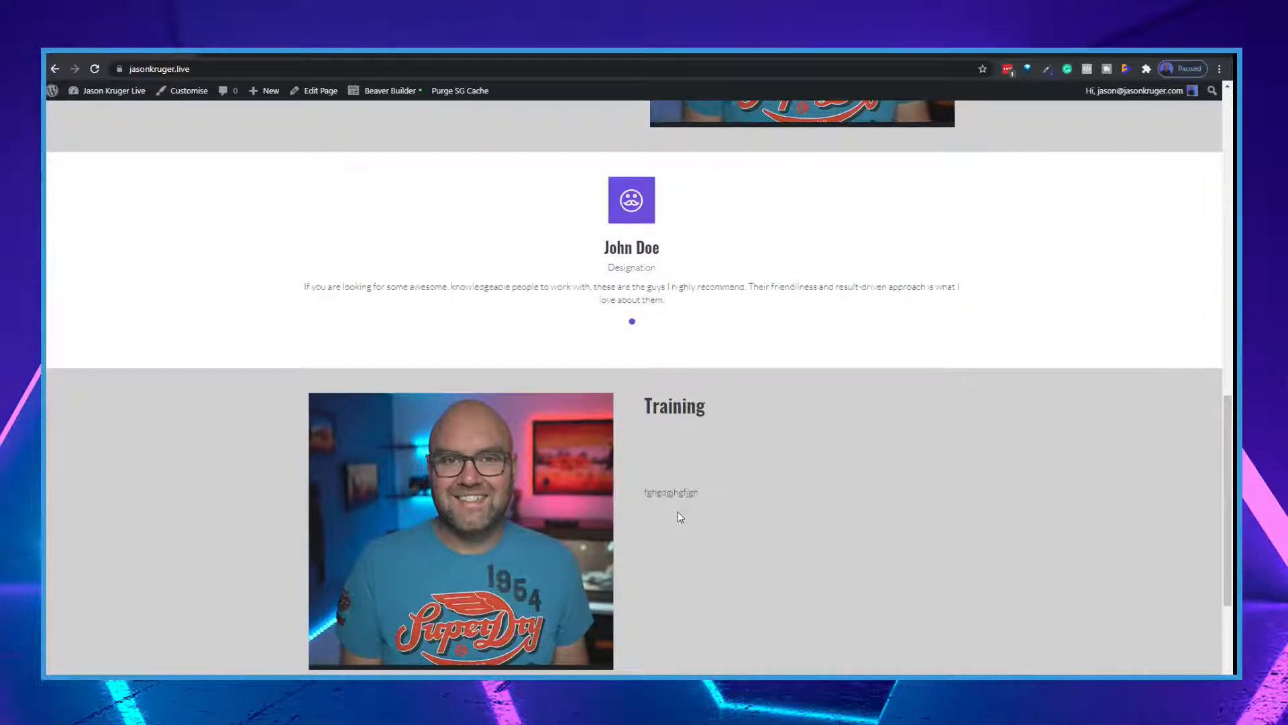
{"action": "scroll", "coordinate": [680, 517], "scroll_direction": "up", "scroll_amount": 1}
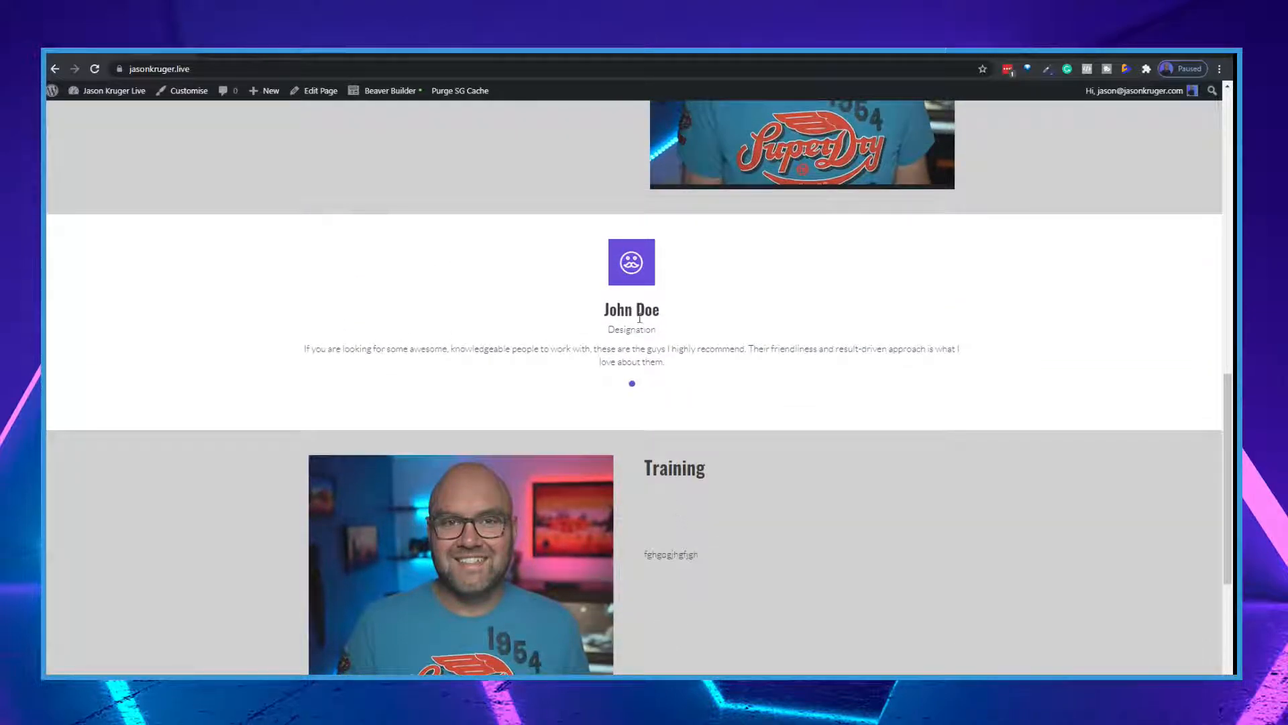
{"action": "scroll", "coordinate": [792, 538], "scroll_direction": "down", "scroll_amount": 3}
{"action": "scroll", "coordinate": [793, 538], "scroll_direction": "up", "scroll_amount": 2}
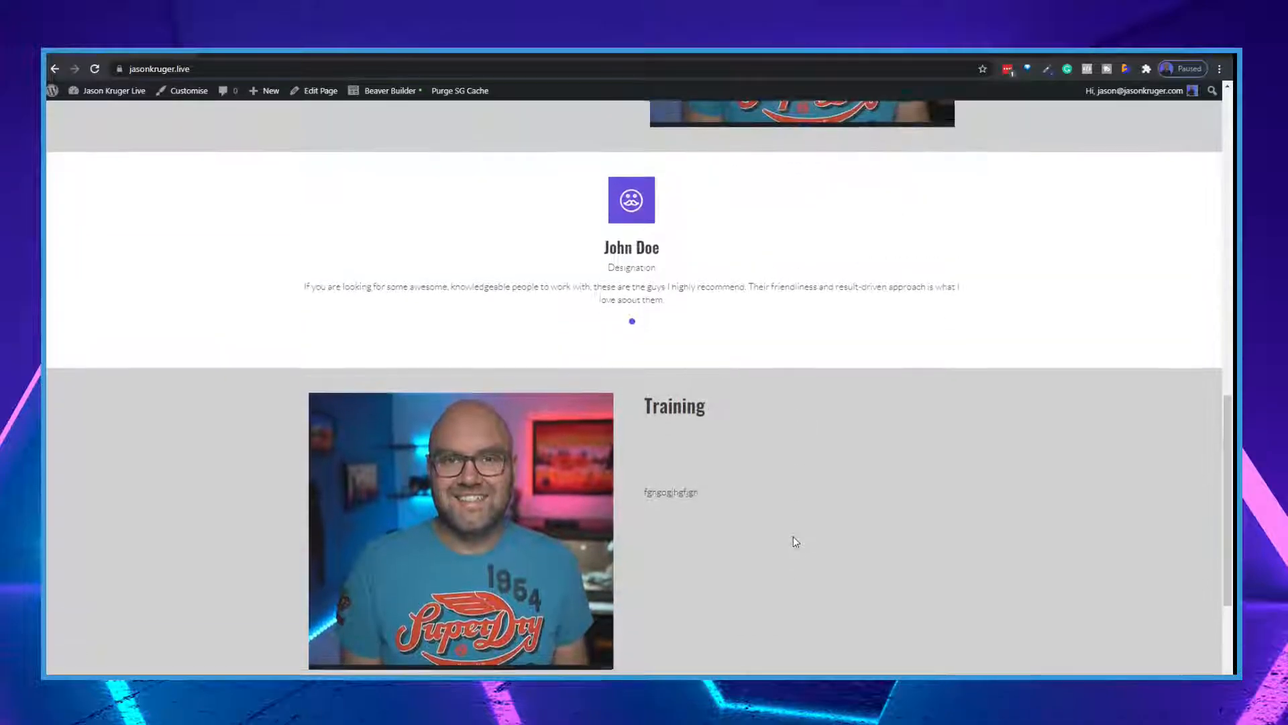
{"action": "scroll", "coordinate": [793, 541], "scroll_direction": "up", "scroll_amount": 2}
{"action": "scroll", "coordinate": [796, 564], "scroll_direction": "down", "scroll_amount": 5}
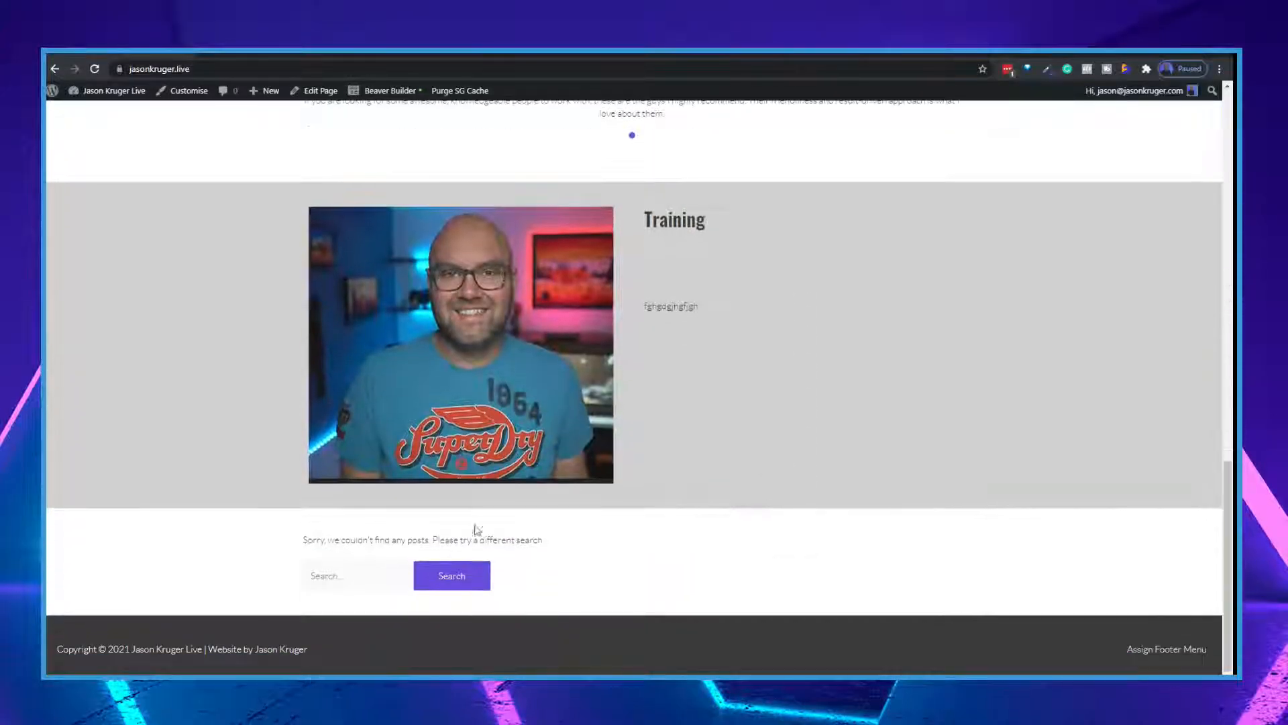
{"action": "scroll", "coordinate": [963, 429], "scroll_direction": "up", "scroll_amount": 4}
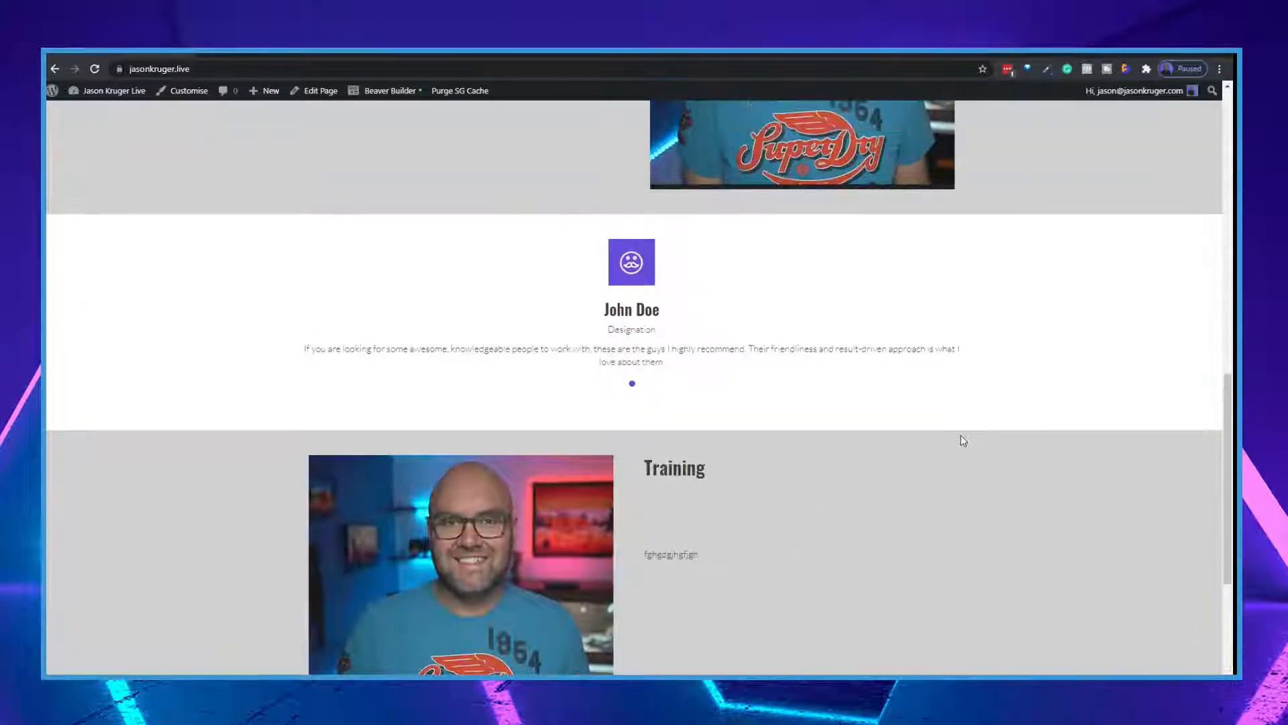
Step: Try to play the embedded video beside "My Latest YouTube Video" on the live home page
{"action": "scroll", "coordinate": [963, 440], "scroll_direction": "up", "scroll_amount": 13}
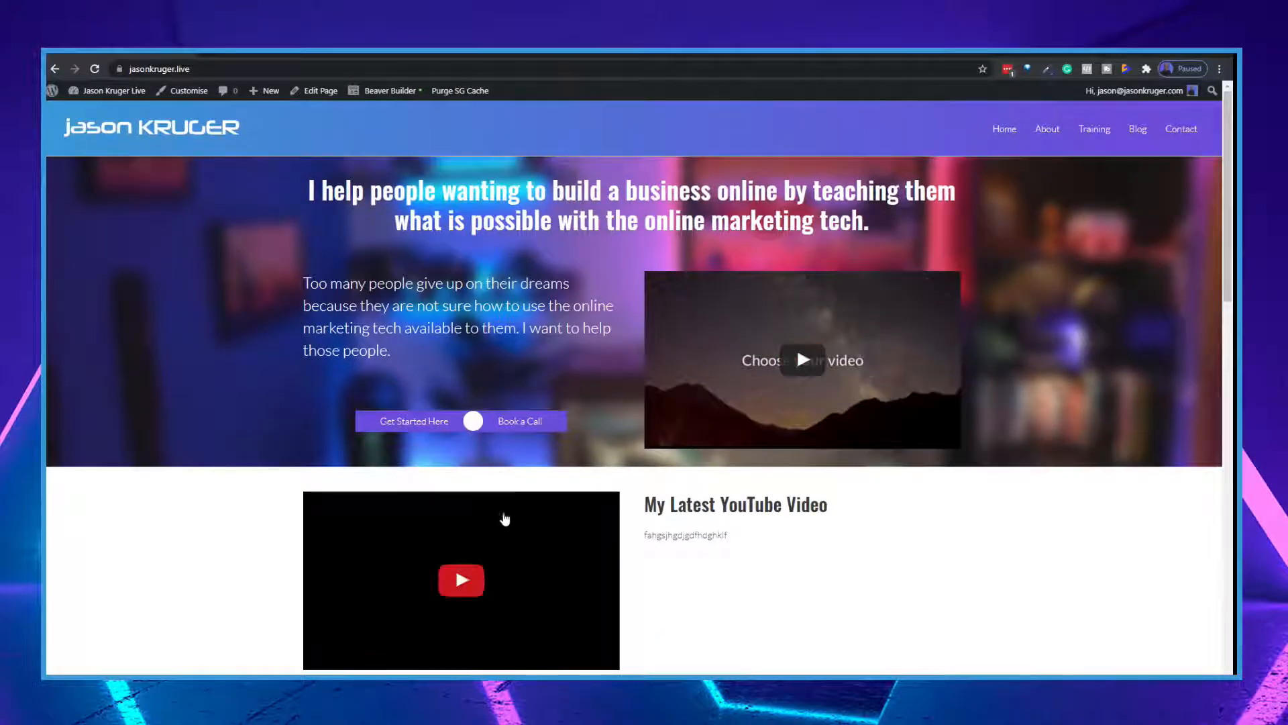
{"action": "scroll", "coordinate": [508, 536], "scroll_direction": "down", "scroll_amount": 2}
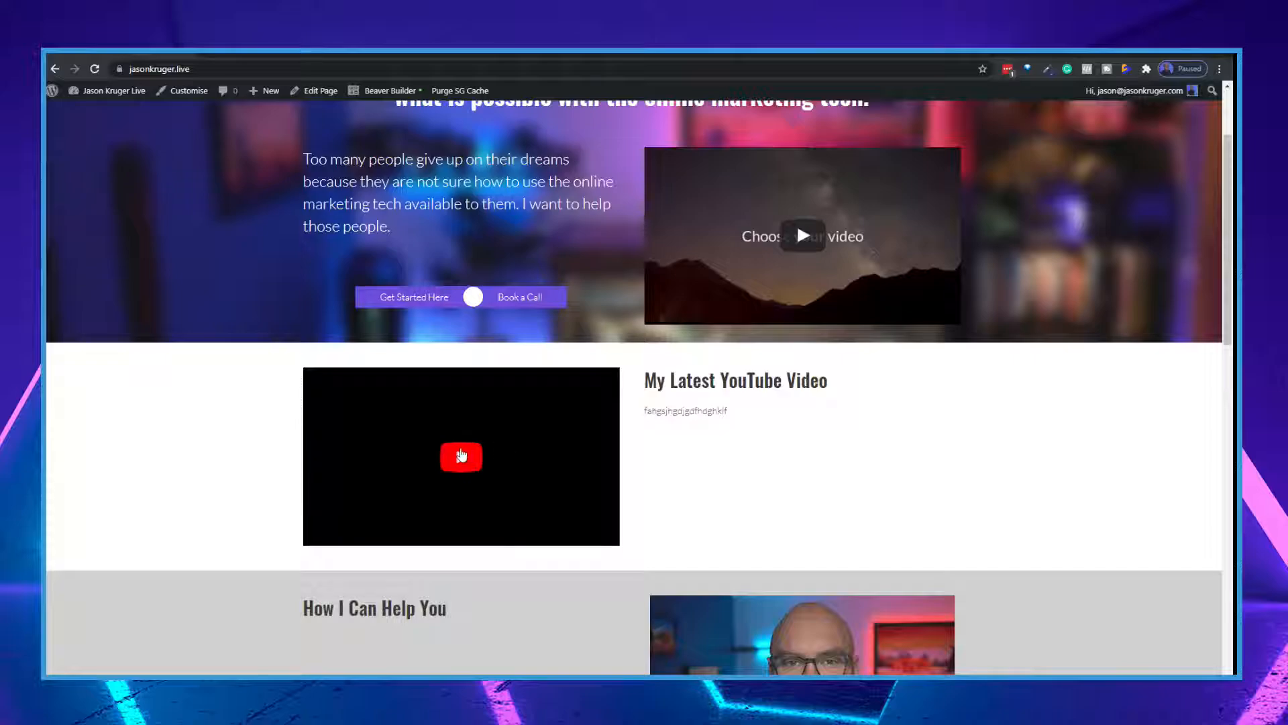
{"action": "left_click", "coordinate": [461, 455]}
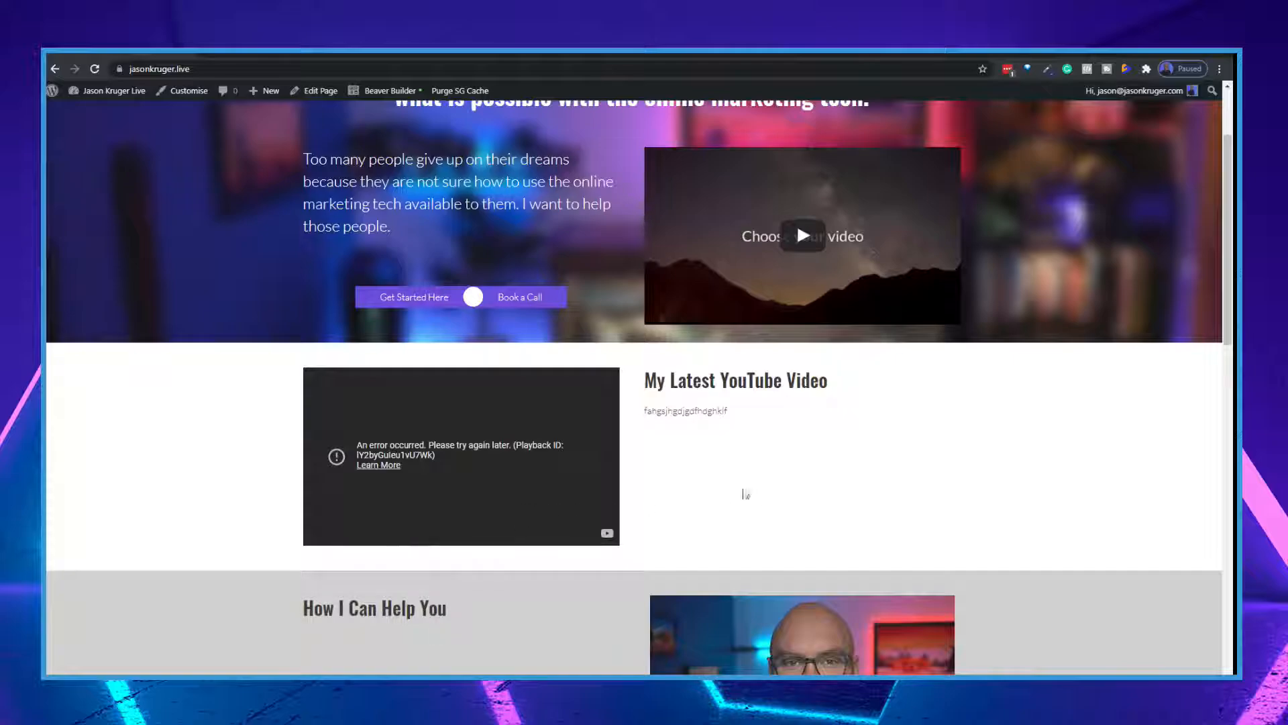
{"action": "scroll", "coordinate": [539, 549], "scroll_direction": "up", "scroll_amount": 2}
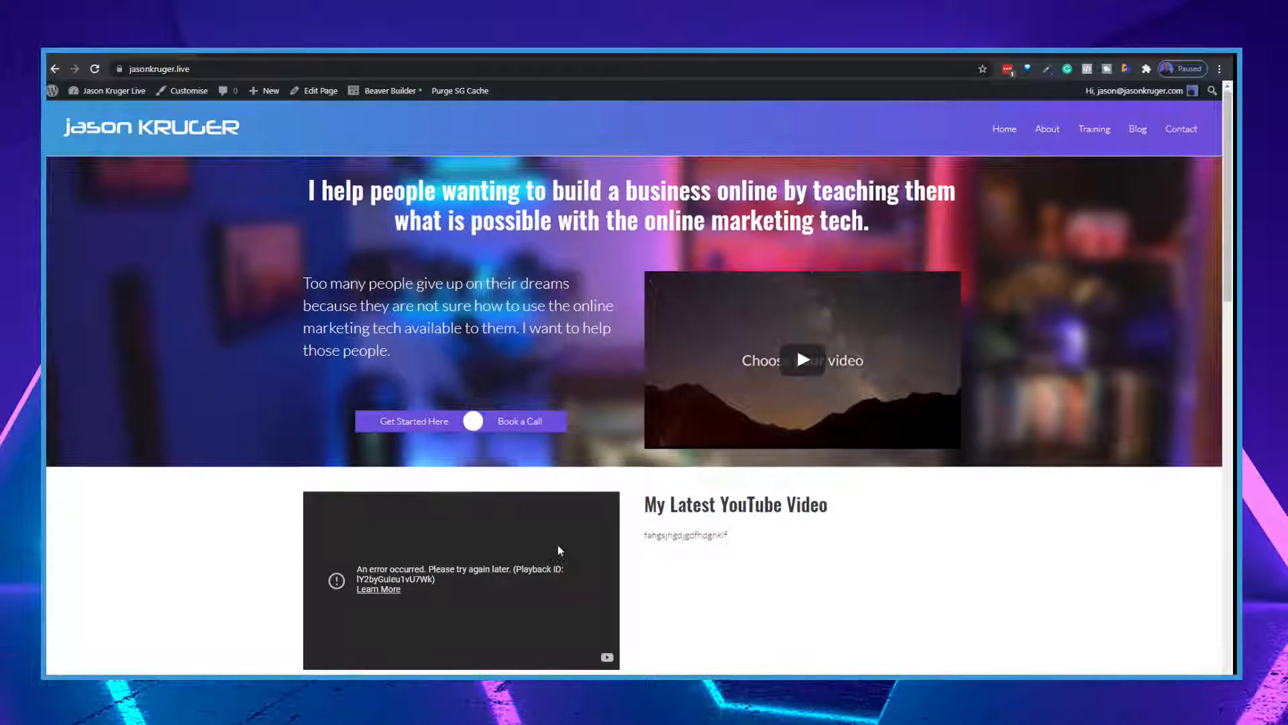